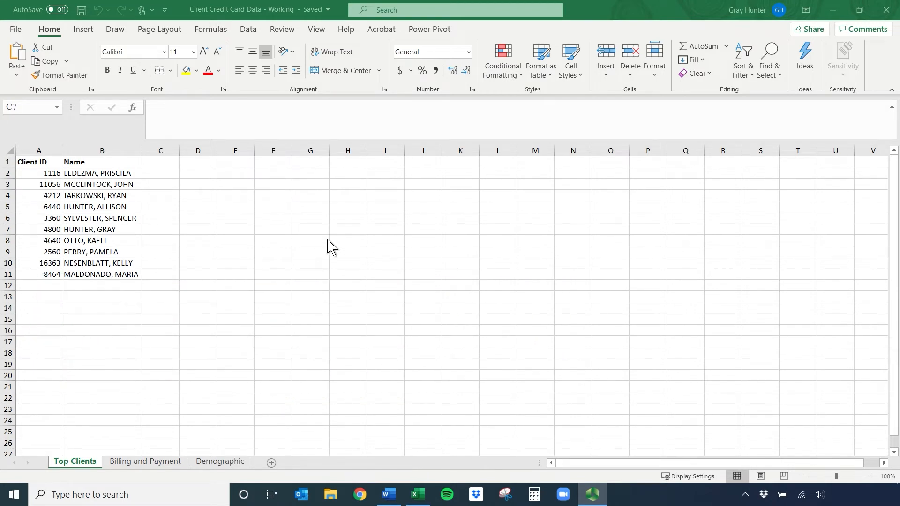
{"action": "left_click", "coordinate": [104, 192]}
{"action": "left_click_drag", "start_coordinate": [41, 150], "coordinate": [118, 150]}
{"action": "left_click", "coordinate": [119, 176]}
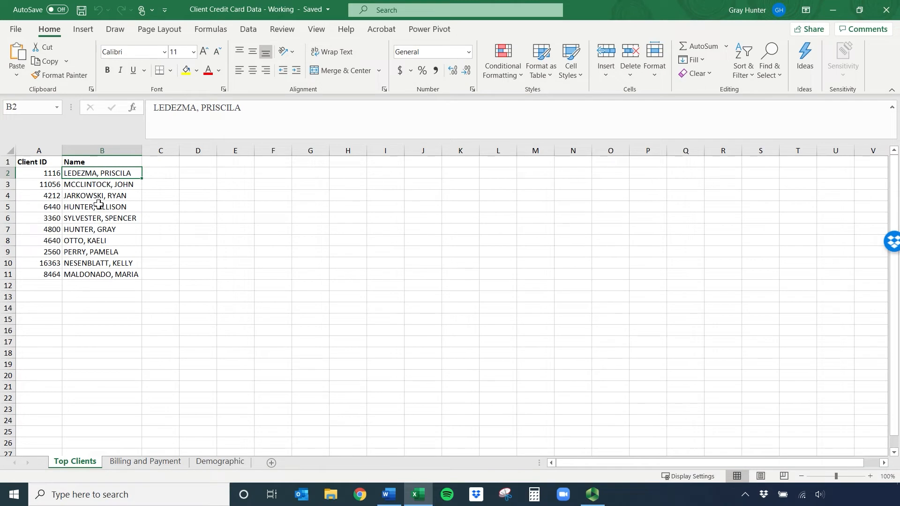
- Try to sort the client list while only an empty cell outside the data is selected
{"action": "left_click", "coordinate": [182, 267]}
{"action": "left_click", "coordinate": [250, 30]}
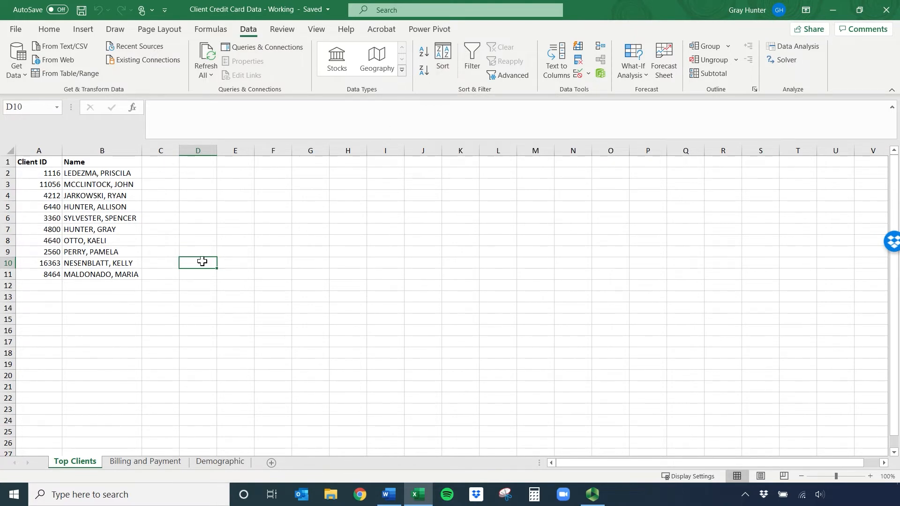
{"action": "left_click", "coordinate": [442, 57]}
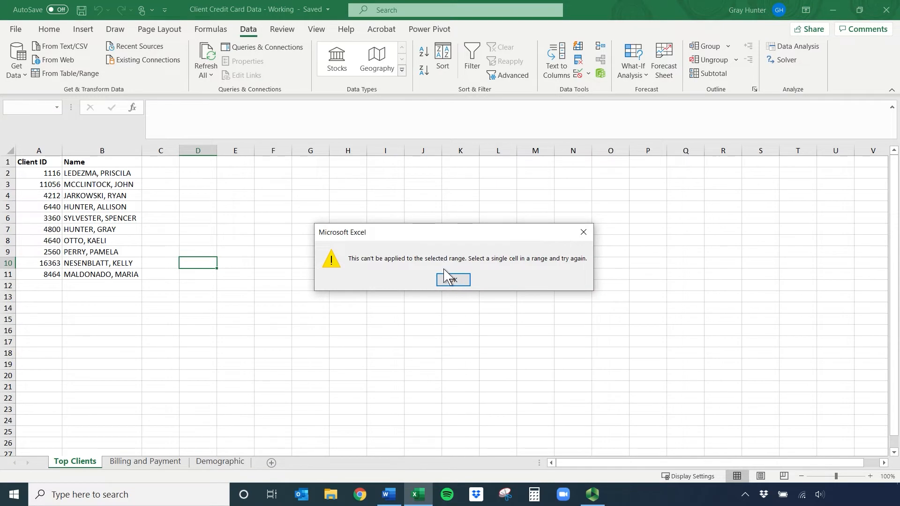
{"action": "left_click", "coordinate": [451, 281]}
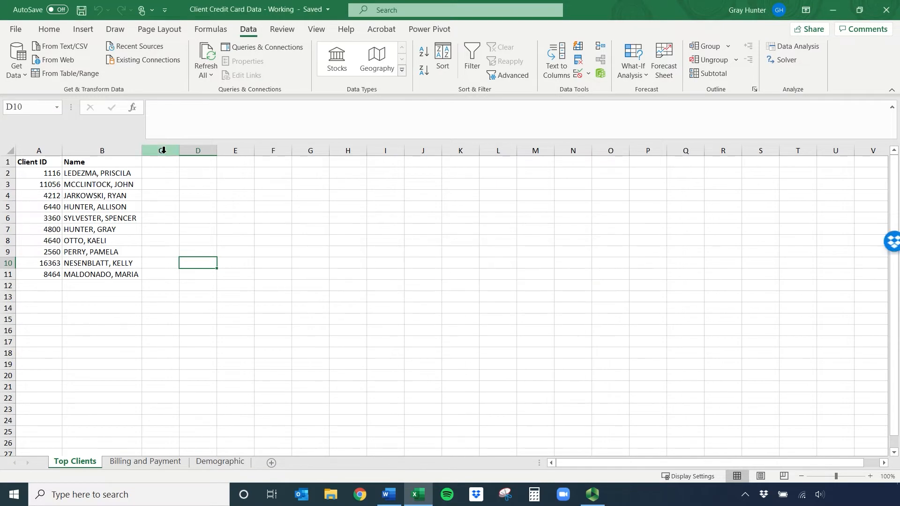
- Sort columns A and B of the Top Clients sheet by Name in A to Z order
{"action": "left_click_drag", "start_coordinate": [37, 150], "coordinate": [97, 147]}
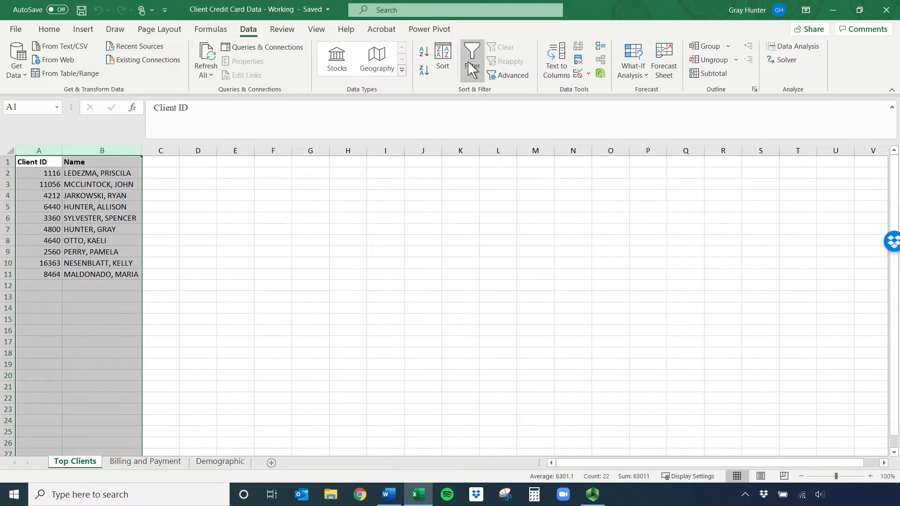
{"action": "left_click", "coordinate": [444, 59]}
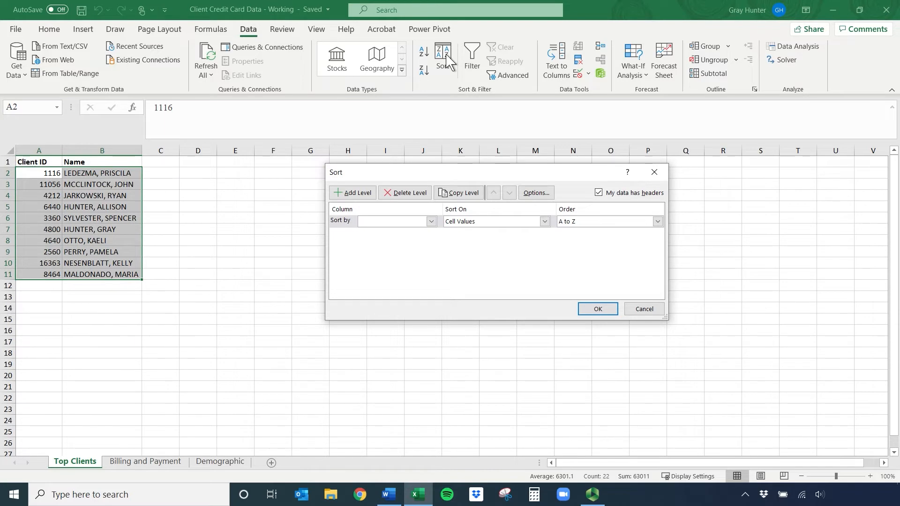
{"action": "left_click", "coordinate": [407, 223]}
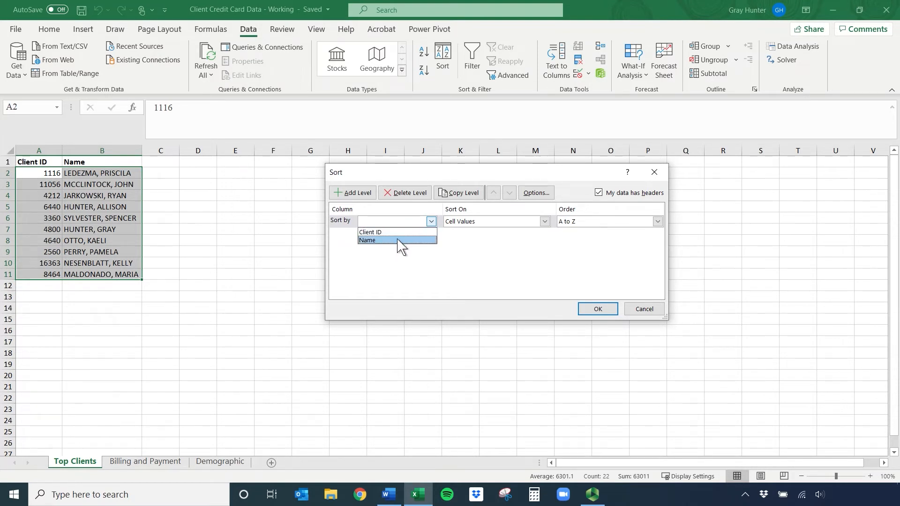
{"action": "left_click", "coordinate": [399, 241]}
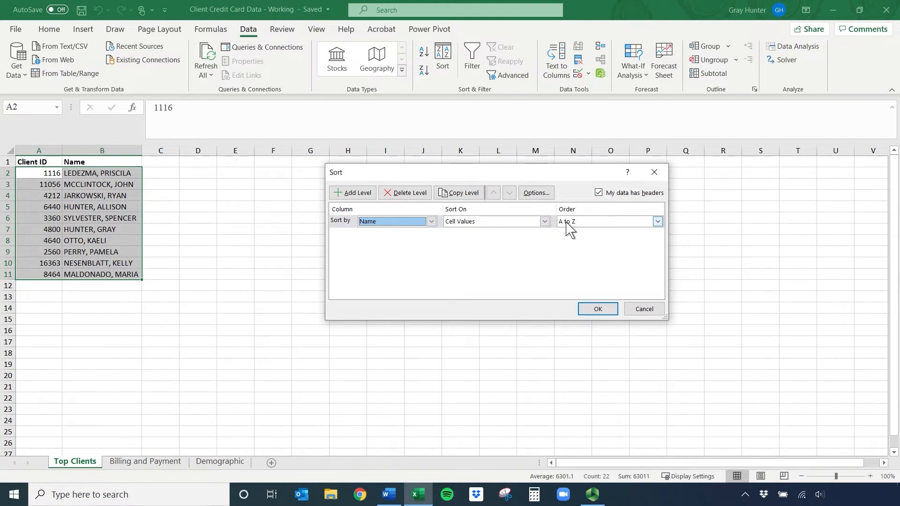
{"action": "left_click", "coordinate": [595, 311]}
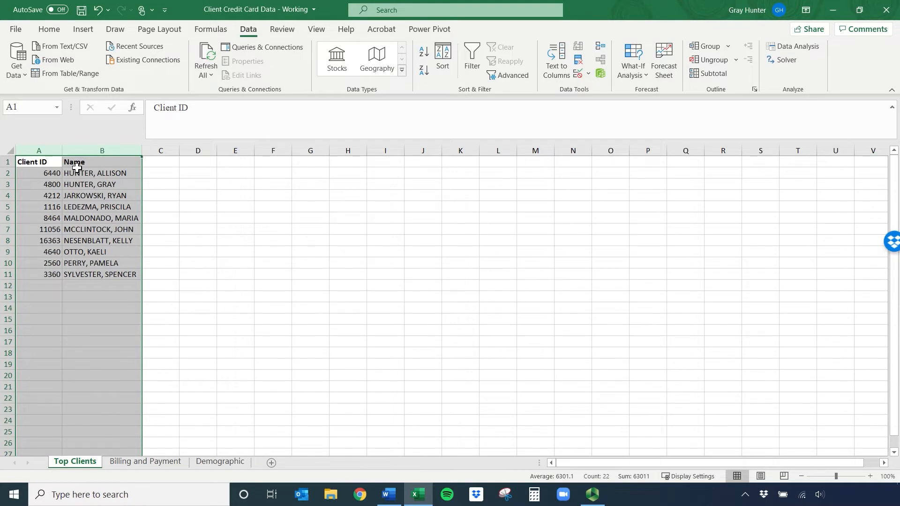
- Re-sort the Top Clients list by Name in Z to A order
{"action": "left_click", "coordinate": [447, 65]}
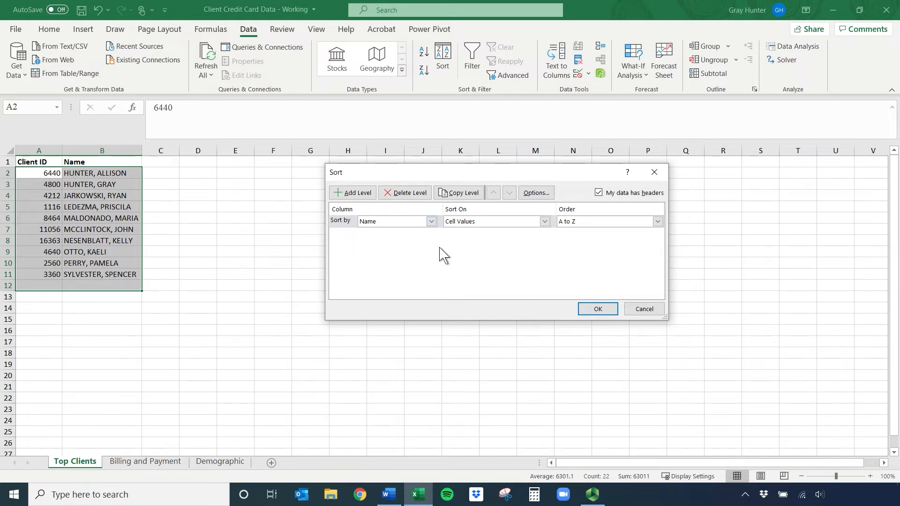
{"action": "left_click", "coordinate": [432, 222]}
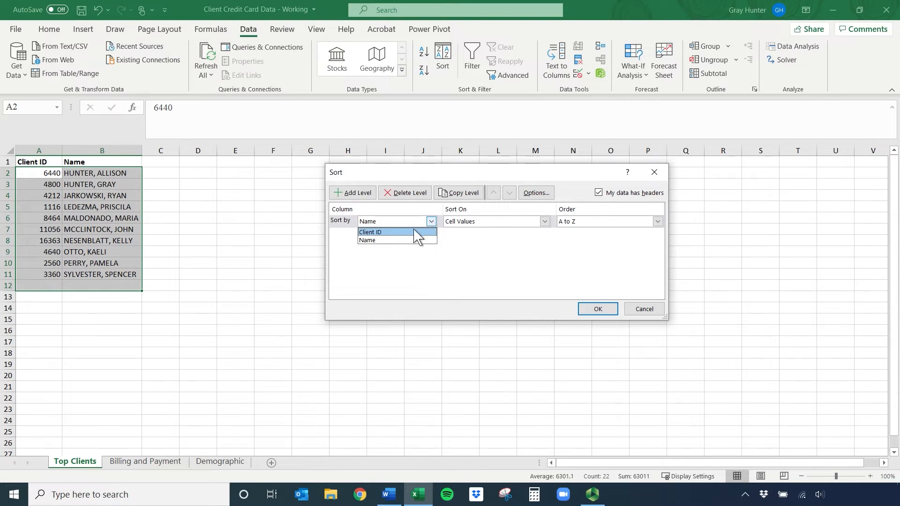
{"action": "left_click", "coordinate": [604, 223]}
{"action": "left_click", "coordinate": [605, 222]}
{"action": "left_click", "coordinate": [593, 240]}
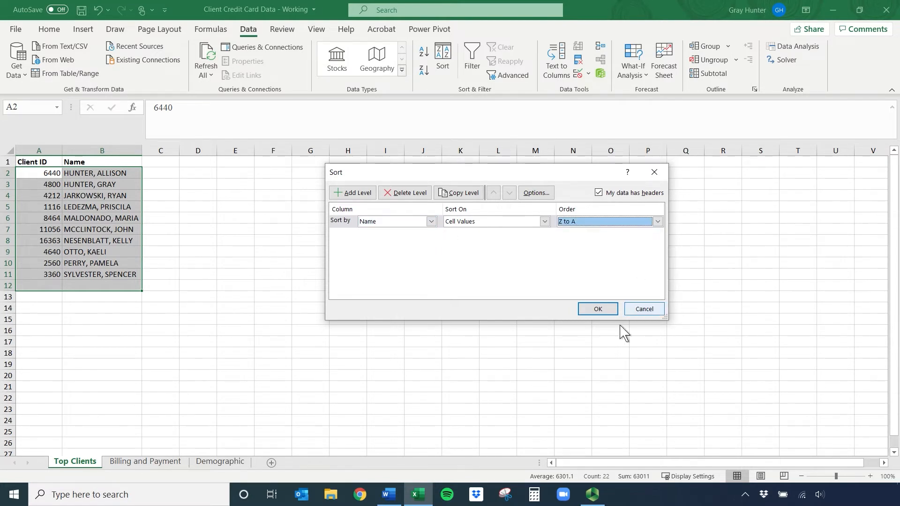
{"action": "left_click", "coordinate": [599, 311]}
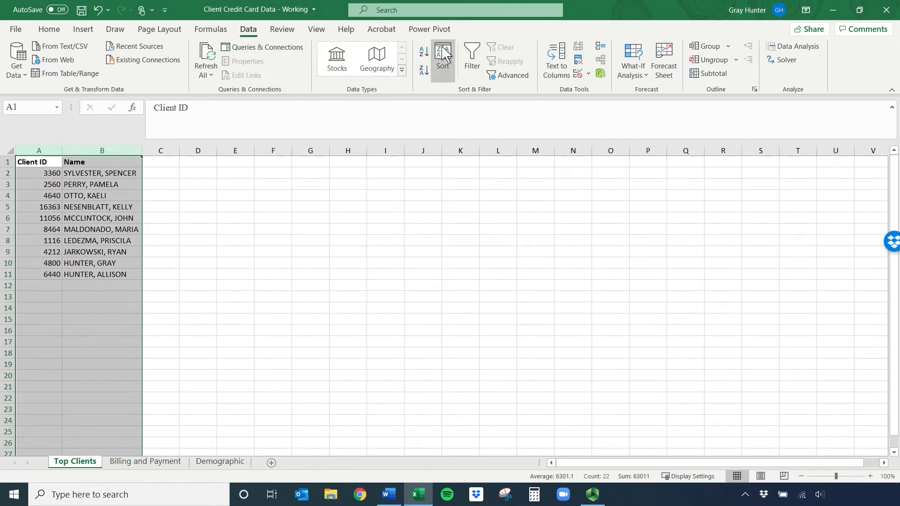
- Sort the Top Clients list by Client ID from Smallest to Largest
{"action": "left_click", "coordinate": [443, 58]}
{"action": "left_click", "coordinate": [415, 222]}
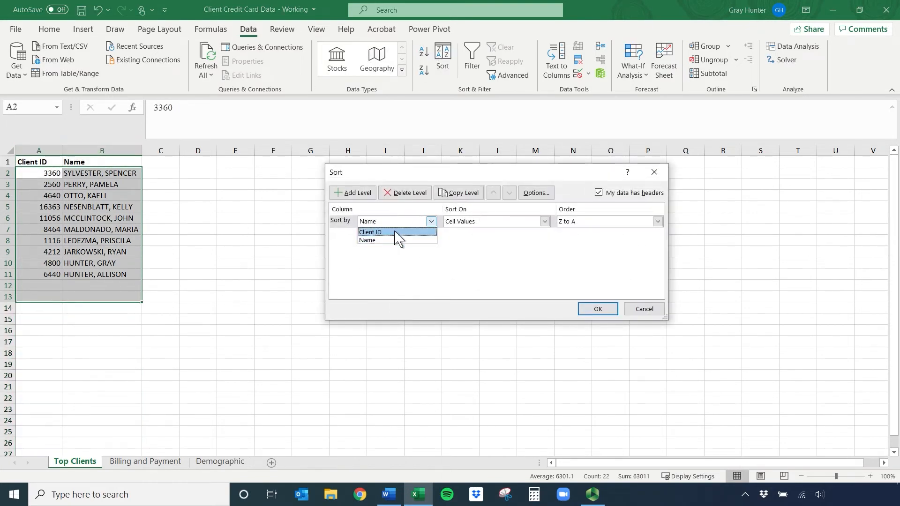
{"action": "left_click", "coordinate": [403, 231]}
{"action": "left_click", "coordinate": [581, 224]}
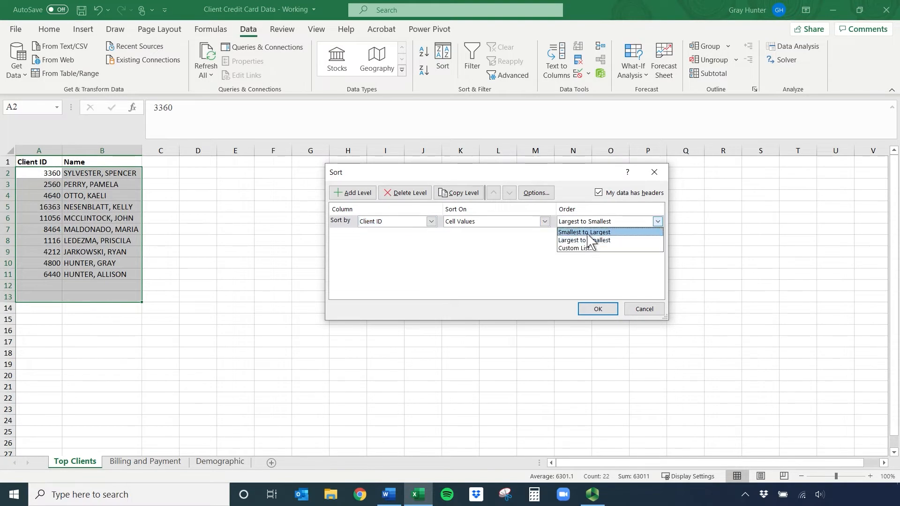
{"action": "left_click", "coordinate": [588, 232]}
{"action": "left_click", "coordinate": [598, 308]}
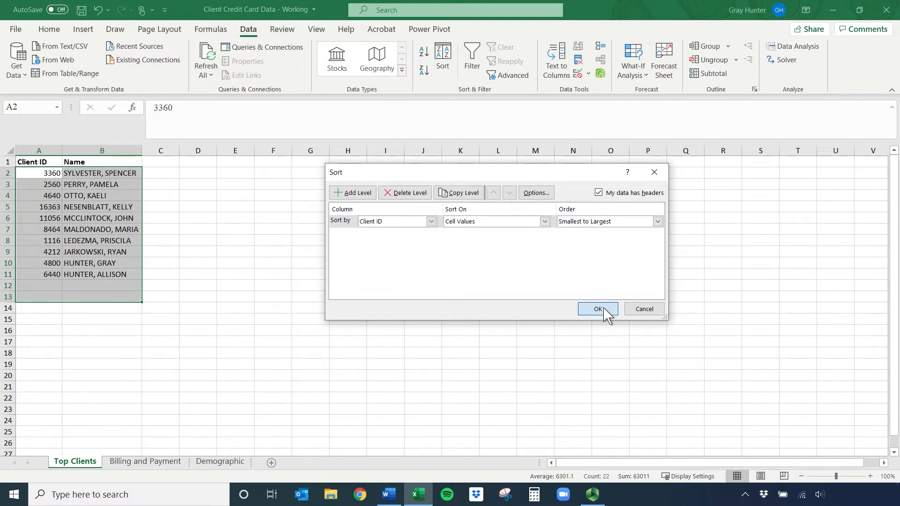
{"action": "left_click", "coordinate": [45, 174]}
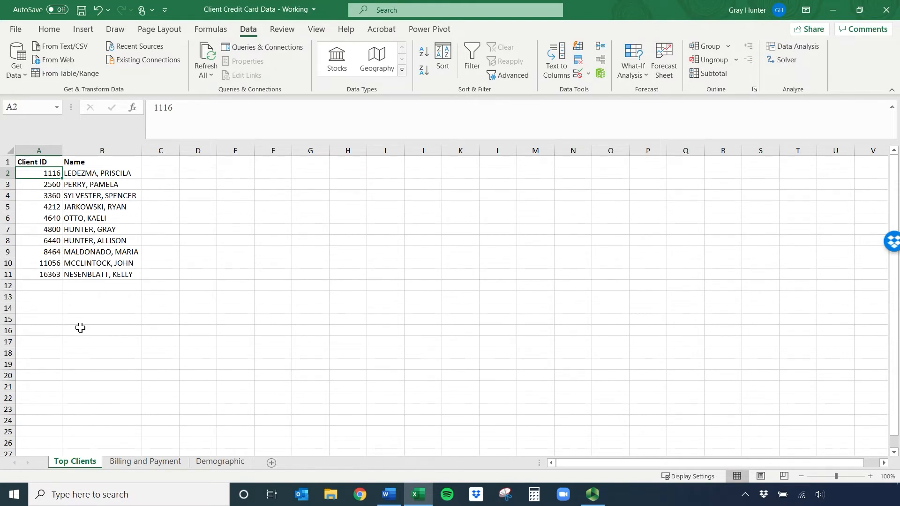
- Switch to the Billing and Payment sheet
{"action": "left_click", "coordinate": [149, 464]}
{"action": "left_click", "coordinate": [91, 266]}
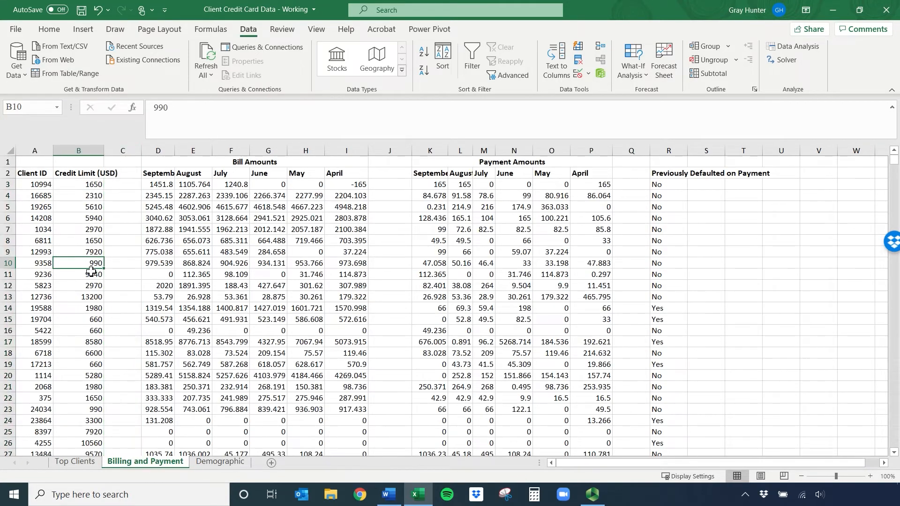
- Try to sort the Credit Limit (USD) column with the expanded selection, then cancel the sort
{"action": "left_click", "coordinate": [78, 149]}
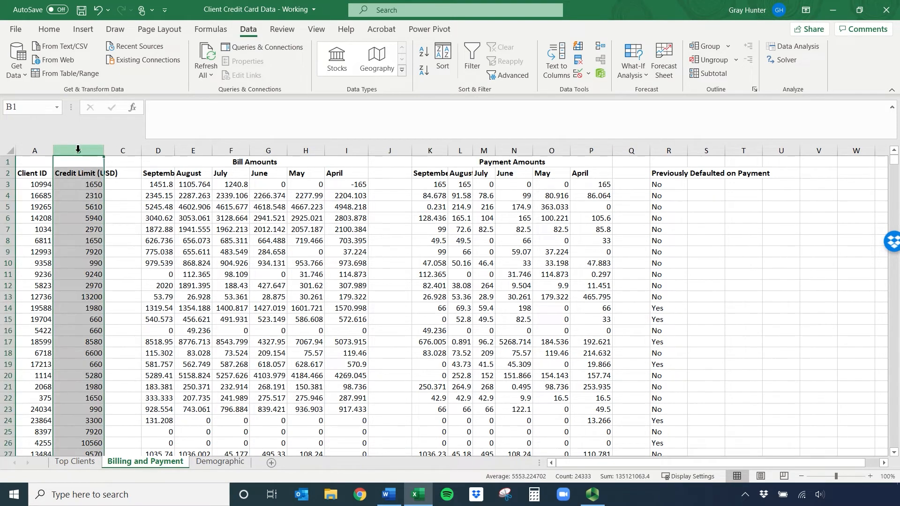
{"action": "left_click", "coordinate": [443, 61]}
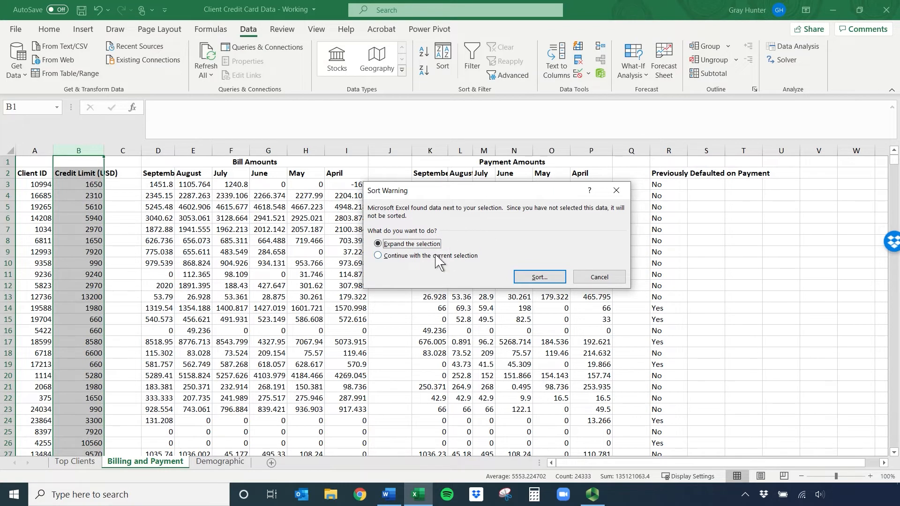
{"action": "left_click", "coordinate": [412, 257]}
{"action": "left_click", "coordinate": [411, 245]}
{"action": "left_click", "coordinate": [553, 282]}
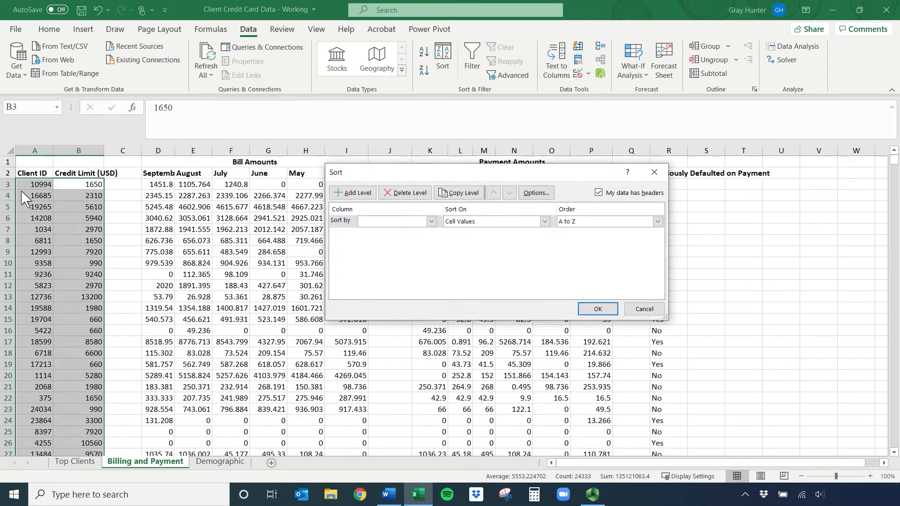
{"action": "left_click", "coordinate": [650, 310]}
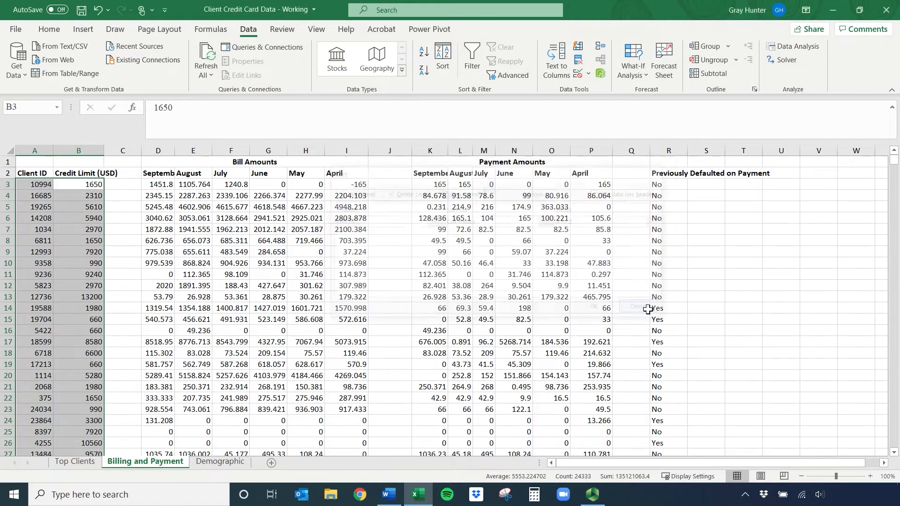
- Try to sort entire columns A to R by column B, Smallest to Largest, with the data has headers option on, and undo the sort
{"action": "left_click_drag", "start_coordinate": [34, 152], "coordinate": [669, 150]}
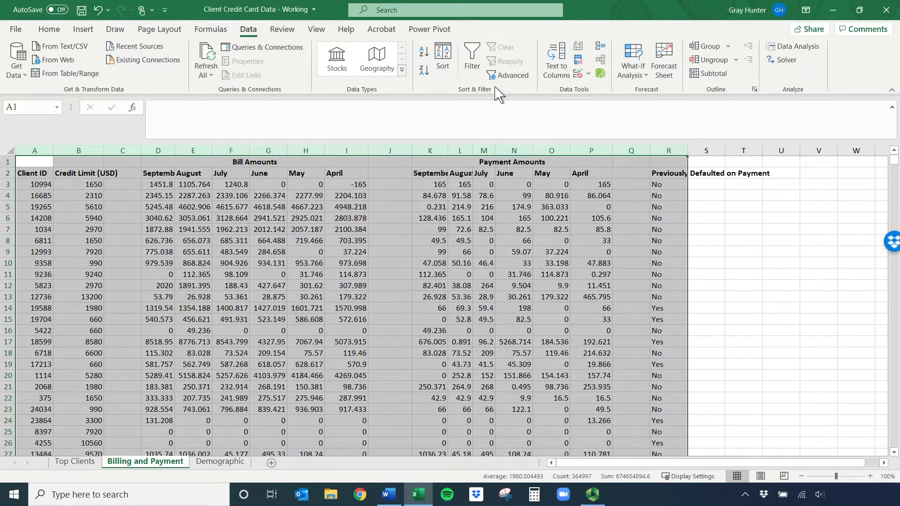
{"action": "left_click", "coordinate": [449, 59]}
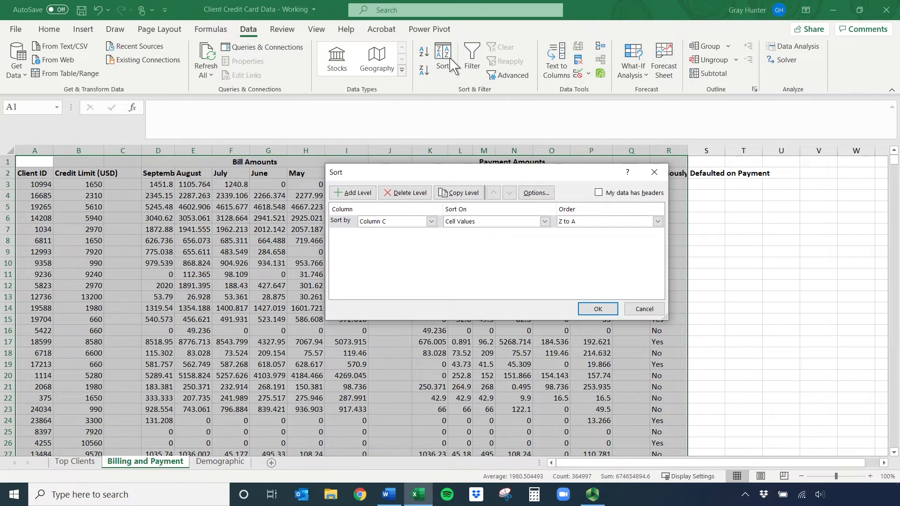
{"action": "left_click", "coordinate": [615, 193]}
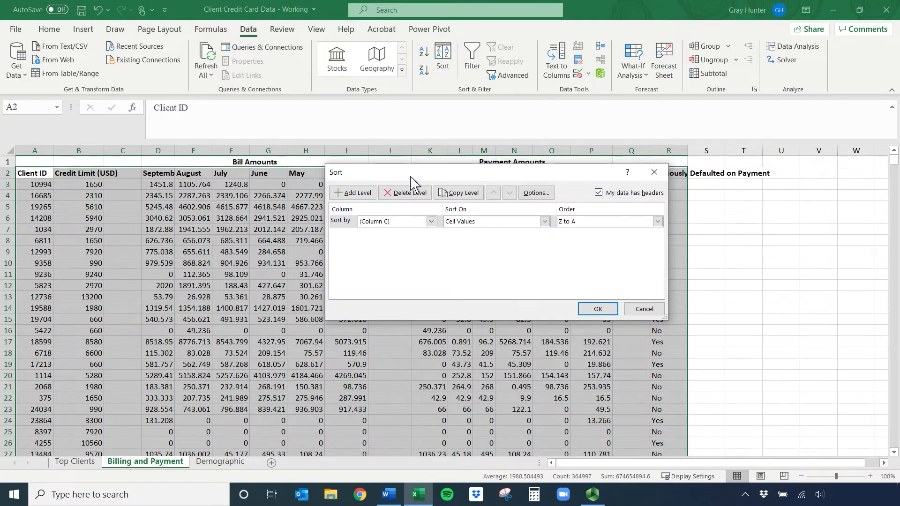
{"action": "left_click_drag", "start_coordinate": [412, 177], "coordinate": [322, 255]}
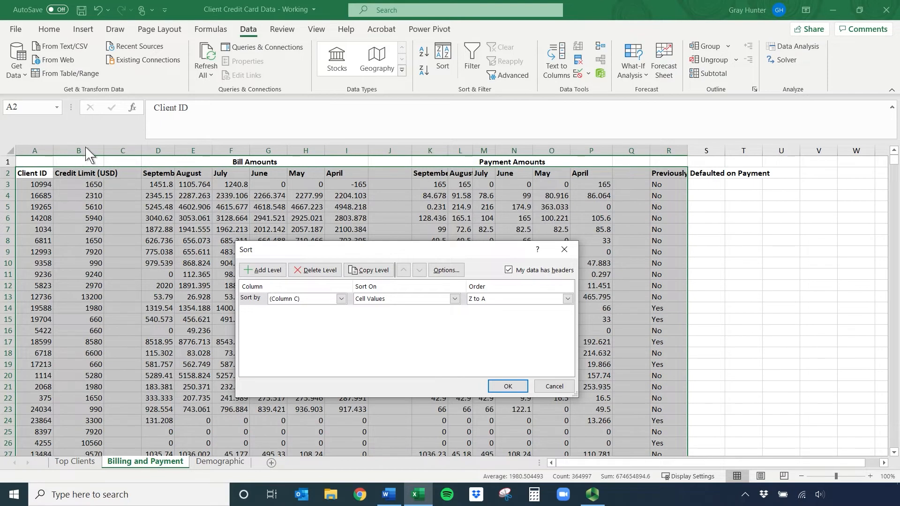
{"action": "left_click", "coordinate": [300, 299]}
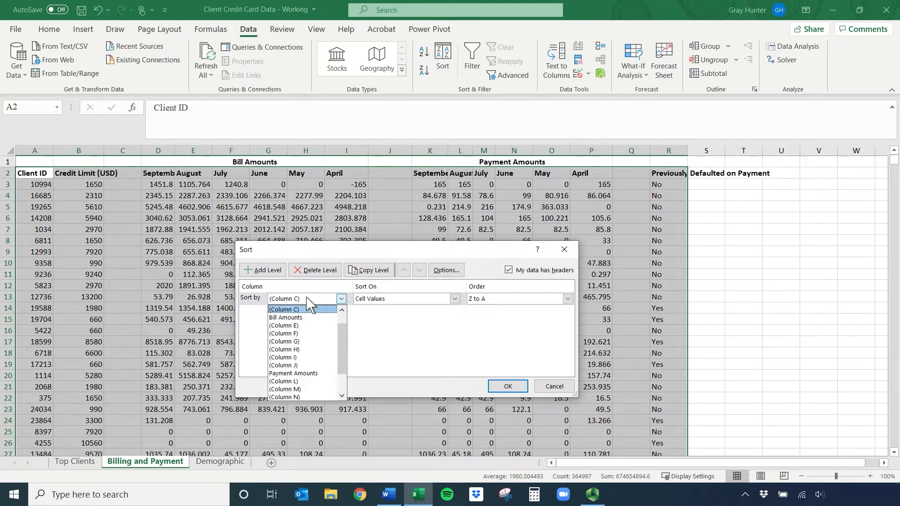
{"action": "left_click_drag", "start_coordinate": [343, 343], "coordinate": [343, 332]}
{"action": "left_click", "coordinate": [303, 318]}
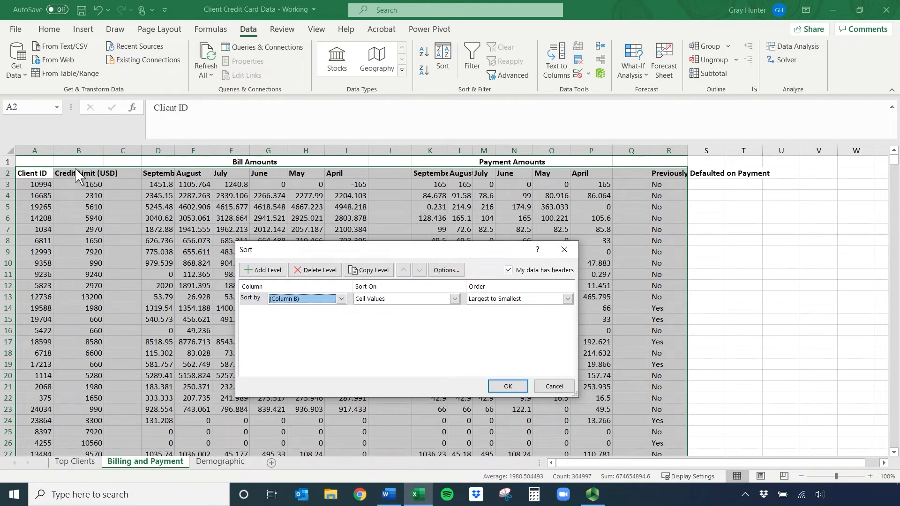
{"action": "left_click", "coordinate": [500, 299]}
{"action": "left_click", "coordinate": [501, 308]}
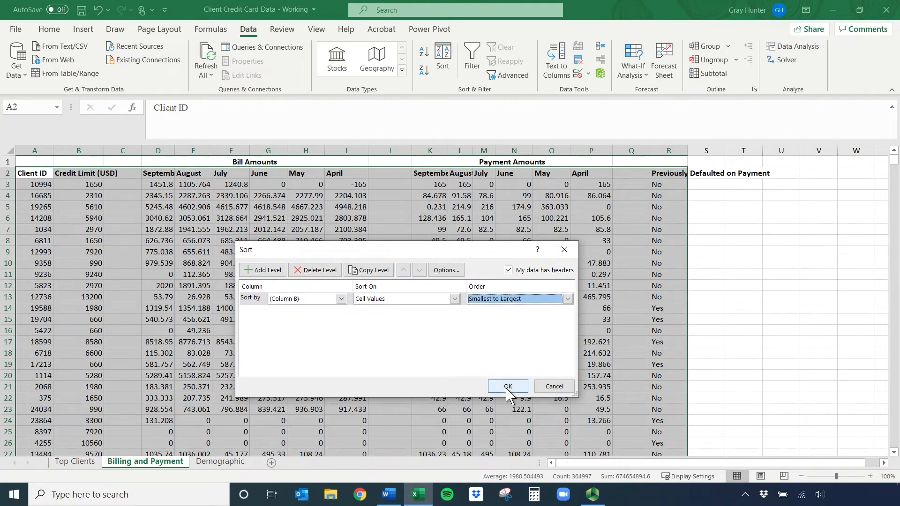
{"action": "left_click", "coordinate": [508, 388]}
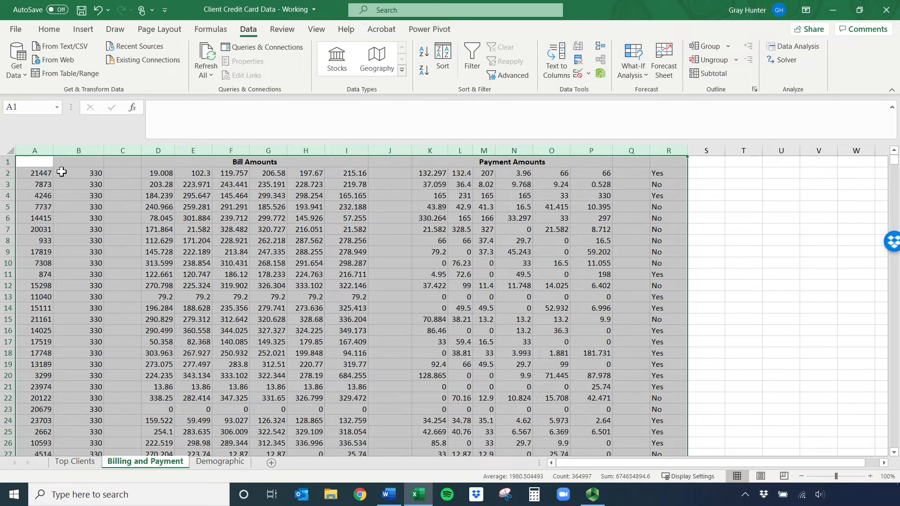
{"action": "key", "text": "ctrl+z"}
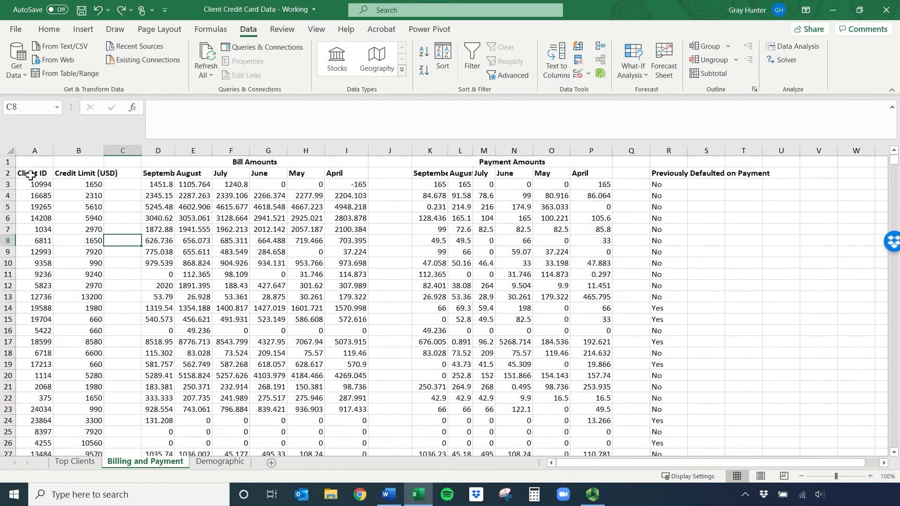
- Sort the Billing and Payment data from header row 2 across columns A to R by Client ID, Smallest to Largest, treating the first row as headers
{"action": "left_click_drag", "start_coordinate": [30, 175], "coordinate": [677, 173]}
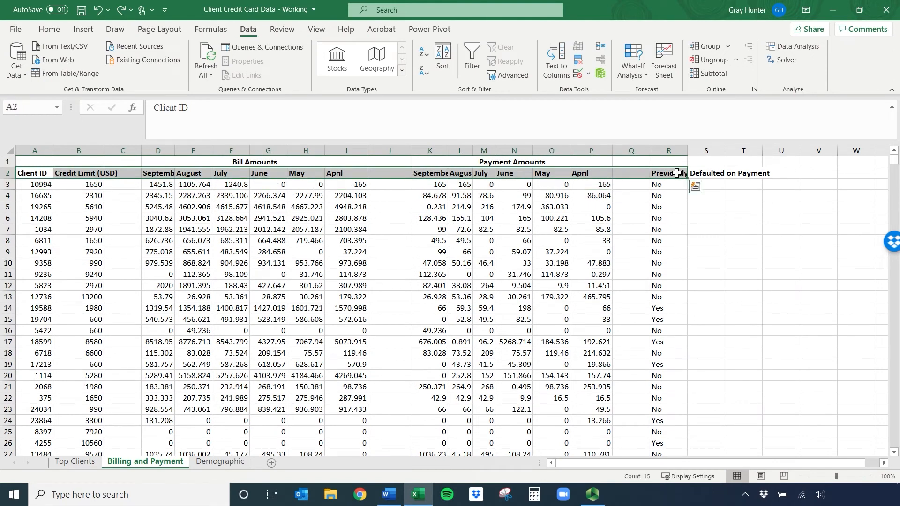
{"action": "key", "text": "ctrl+shift+Down"}
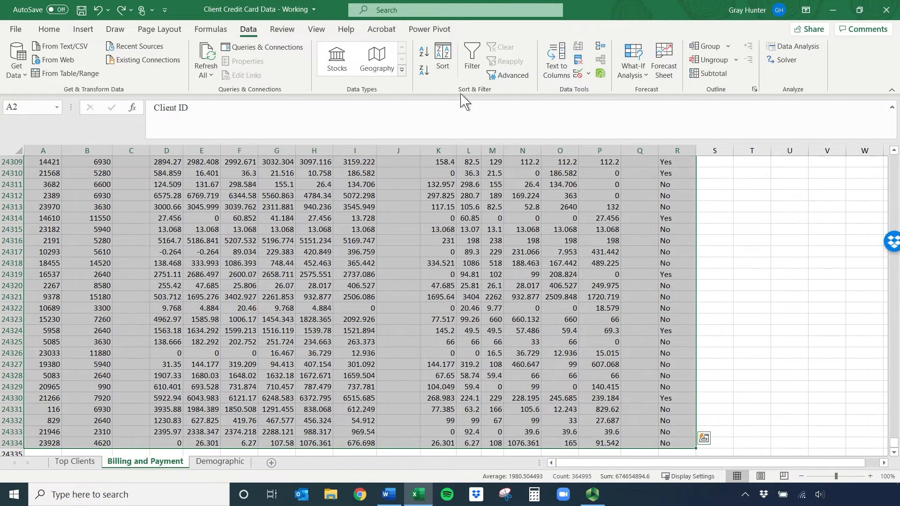
{"action": "left_click", "coordinate": [443, 59]}
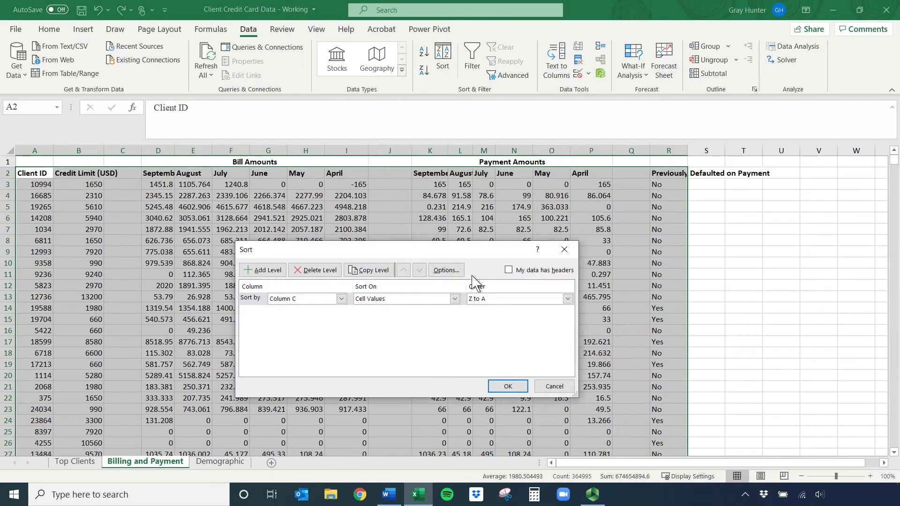
{"action": "left_click", "coordinate": [510, 271]}
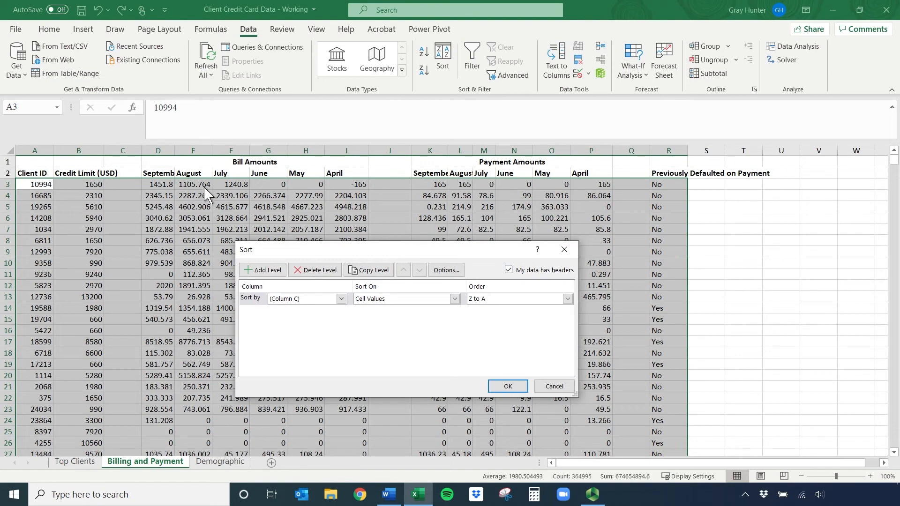
{"action": "left_click", "coordinate": [281, 299]}
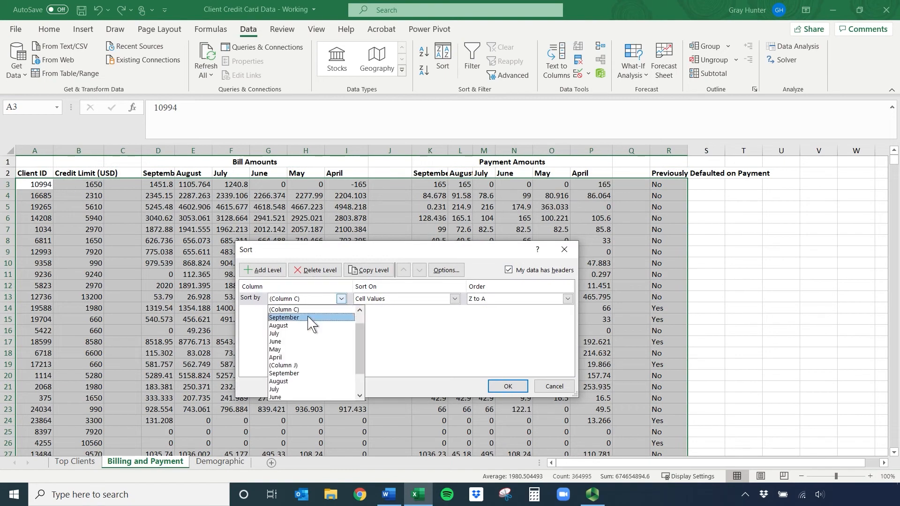
{"action": "scroll", "coordinate": [359, 338], "scroll_direction": "down", "scroll_amount": 1}
{"action": "scroll", "coordinate": [359, 338], "scroll_direction": "up", "scroll_amount": 1}
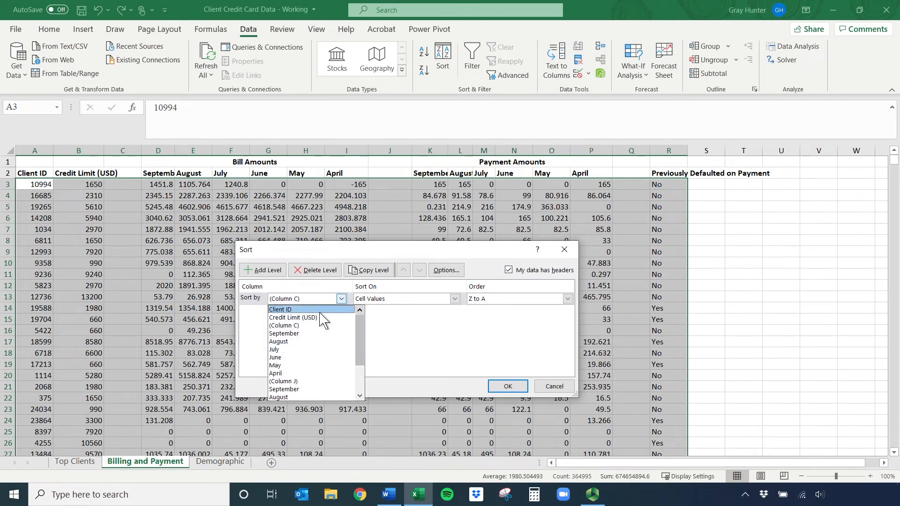
{"action": "left_click", "coordinate": [304, 310]}
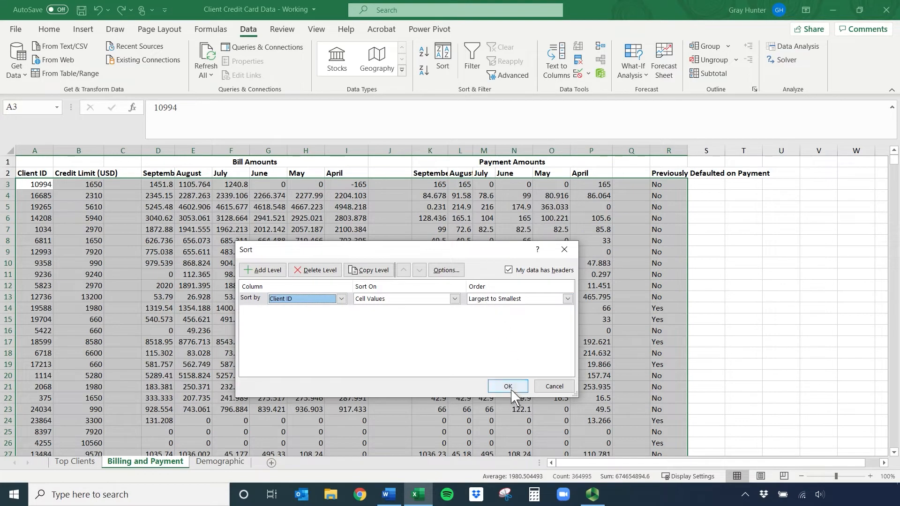
{"action": "left_click", "coordinate": [496, 300]}
{"action": "left_click", "coordinate": [495, 309]}
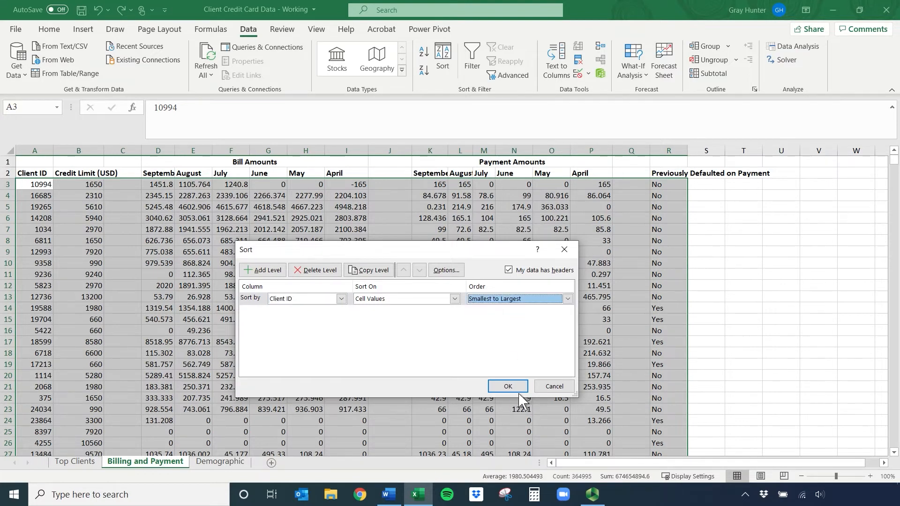
{"action": "left_click", "coordinate": [509, 386]}
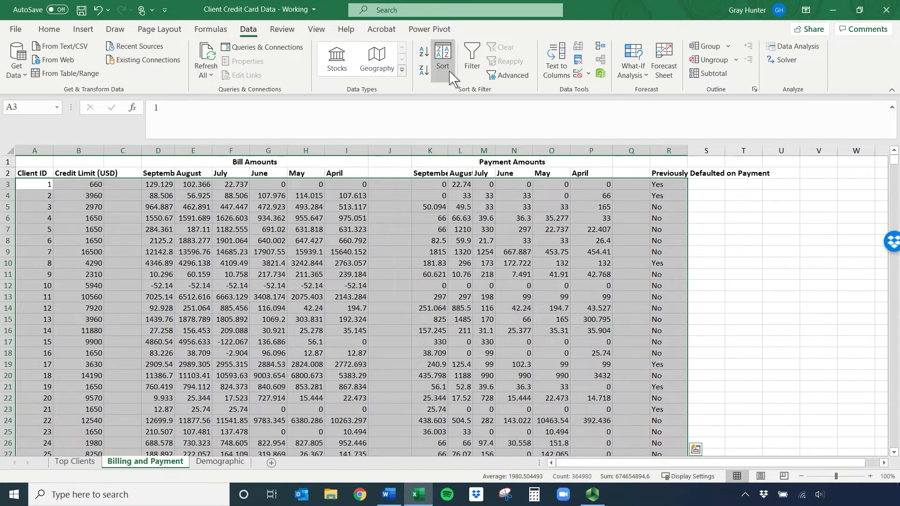
- Sort the selected billing data by Credit Limit (USD) from Smallest to Largest and review the reordered rows
{"action": "left_click", "coordinate": [450, 59]}
{"action": "left_click", "coordinate": [341, 299]}
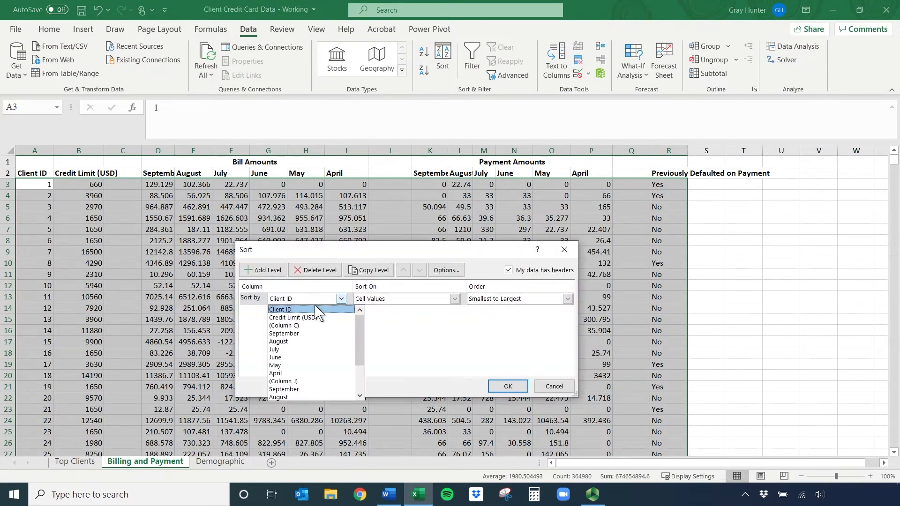
{"action": "left_click", "coordinate": [313, 318]}
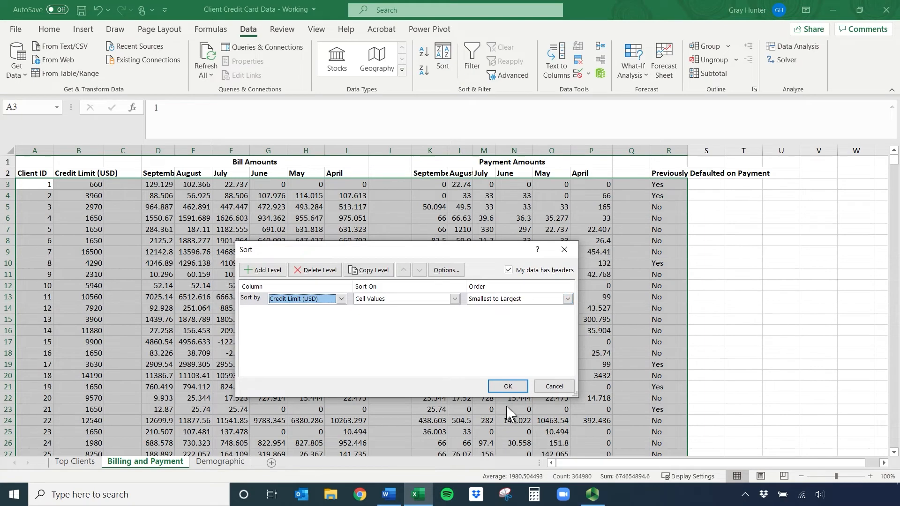
{"action": "left_click", "coordinate": [507, 388]}
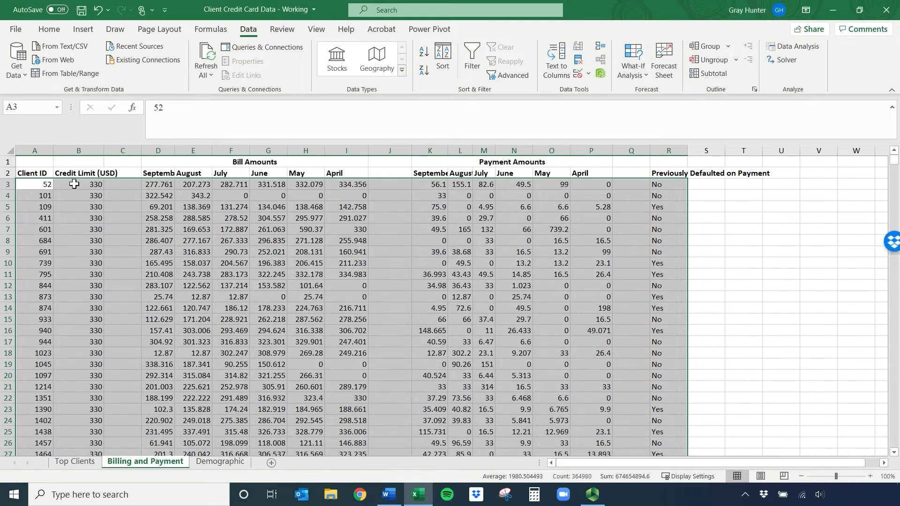
{"action": "scroll", "coordinate": [78, 188], "scroll_direction": "down", "scroll_amount": 20}
{"action": "scroll", "coordinate": [79, 191], "scroll_direction": "down", "scroll_amount": 20}
{"action": "scroll", "coordinate": [79, 191], "scroll_direction": "up", "scroll_amount": 20}
{"action": "scroll", "coordinate": [84, 252], "scroll_direction": "up", "scroll_amount": 20}
- Re-sort the billing data by Credit Limit (USD) from Largest to Smallest
{"action": "left_click", "coordinate": [443, 60]}
{"action": "left_click", "coordinate": [497, 303]}
{"action": "left_click", "coordinate": [501, 313]}
{"action": "left_click", "coordinate": [507, 387]}
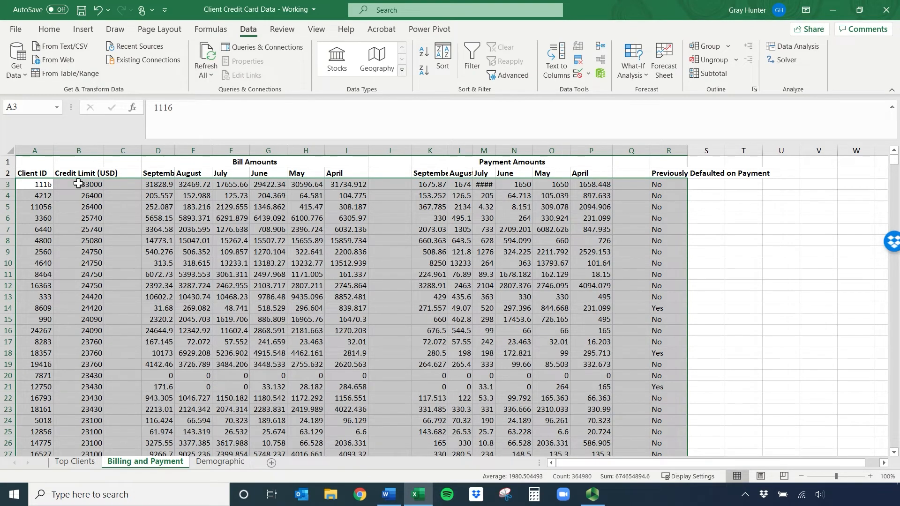
- On the Demographic sheet, sort all client data including the header row by GENDER from A to Z
{"action": "left_click", "coordinate": [230, 463]}
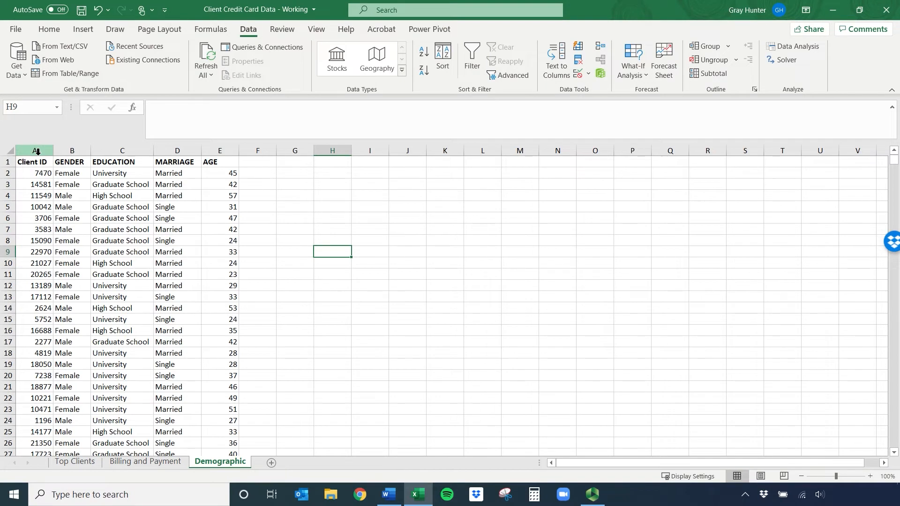
{"action": "left_click_drag", "start_coordinate": [38, 151], "coordinate": [207, 151]}
{"action": "left_click", "coordinate": [120, 184]}
{"action": "left_click_drag", "start_coordinate": [35, 151], "coordinate": [215, 151]}
{"action": "left_click", "coordinate": [44, 164]}
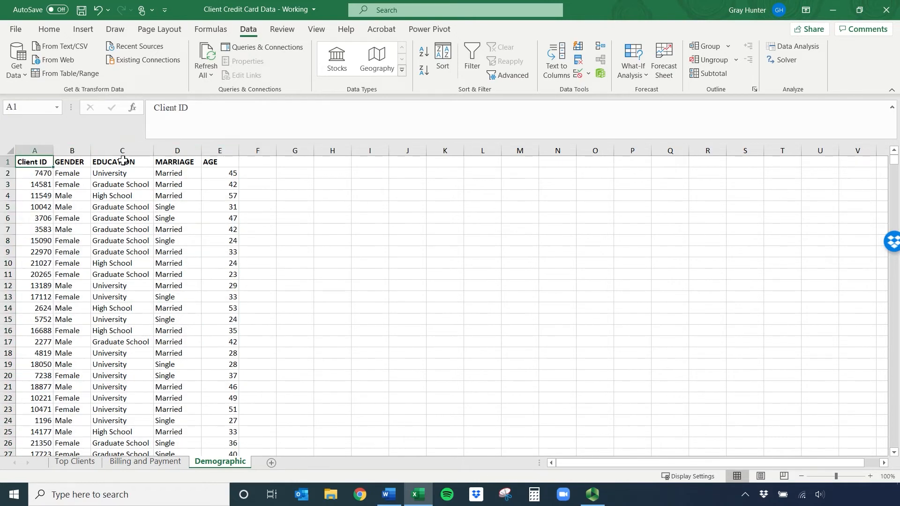
{"action": "key", "text": "ctrl+shift+End"}
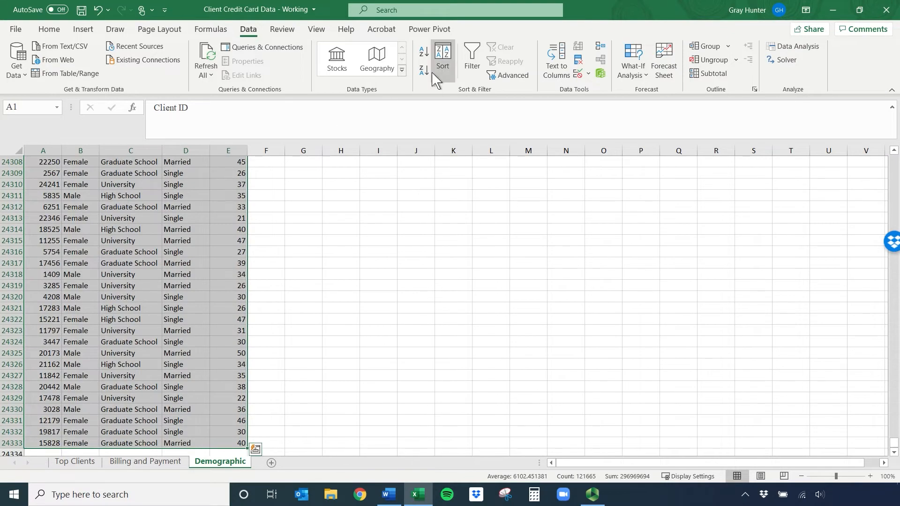
{"action": "left_click", "coordinate": [444, 62]}
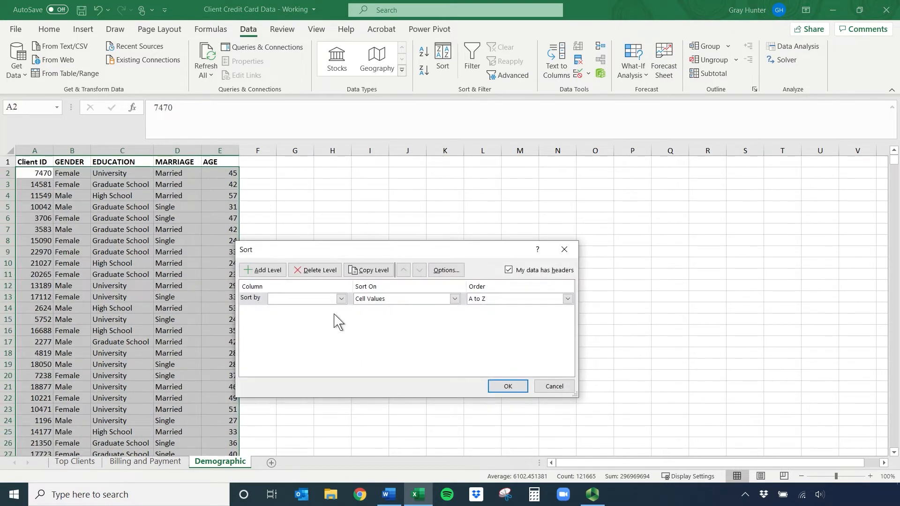
{"action": "left_click", "coordinate": [341, 300]}
{"action": "left_click", "coordinate": [321, 320]}
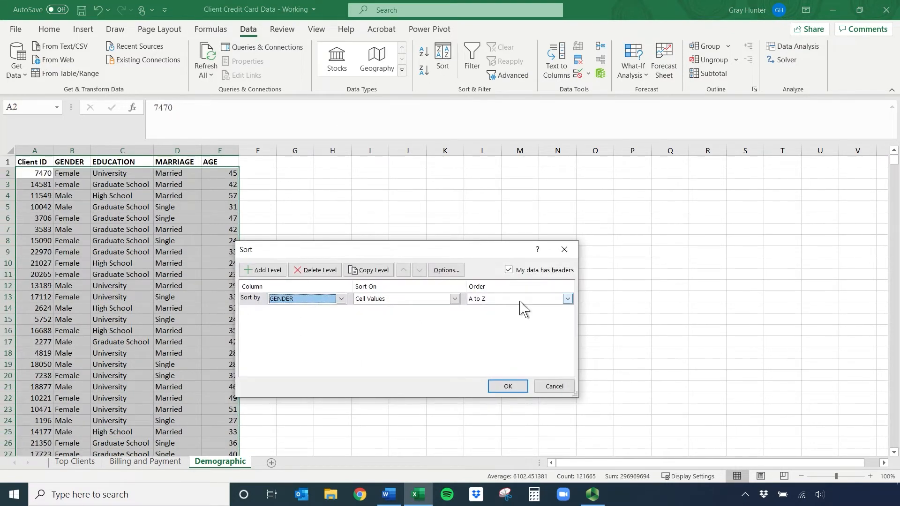
{"action": "left_click", "coordinate": [524, 300]}
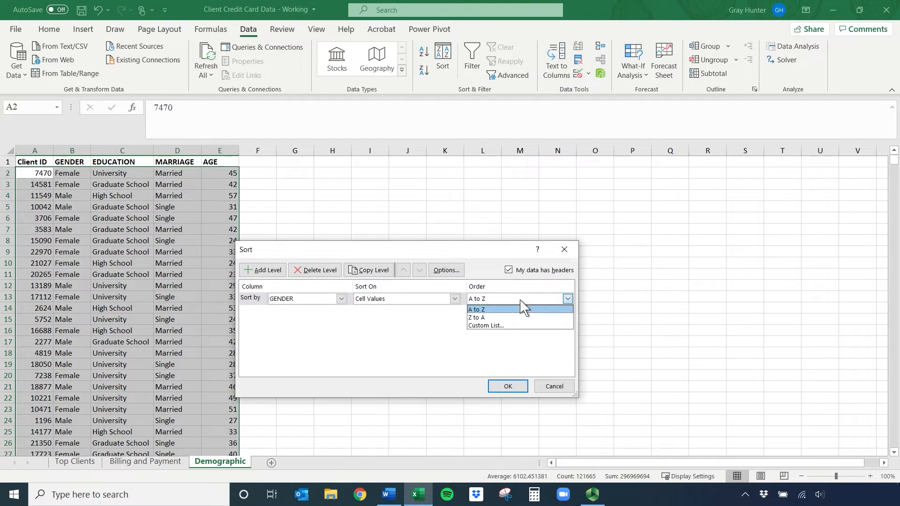
{"action": "left_click", "coordinate": [490, 312]}
{"action": "left_click", "coordinate": [511, 389]}
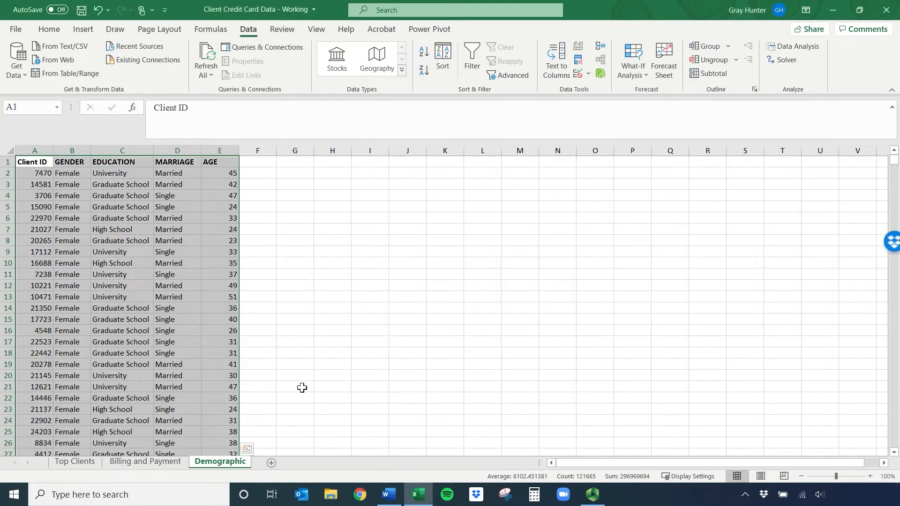
- Look through the sorted demographic rows and search the GENDER column for "Male"
{"action": "scroll", "coordinate": [64, 248], "scroll_direction": "down", "scroll_amount": 20}
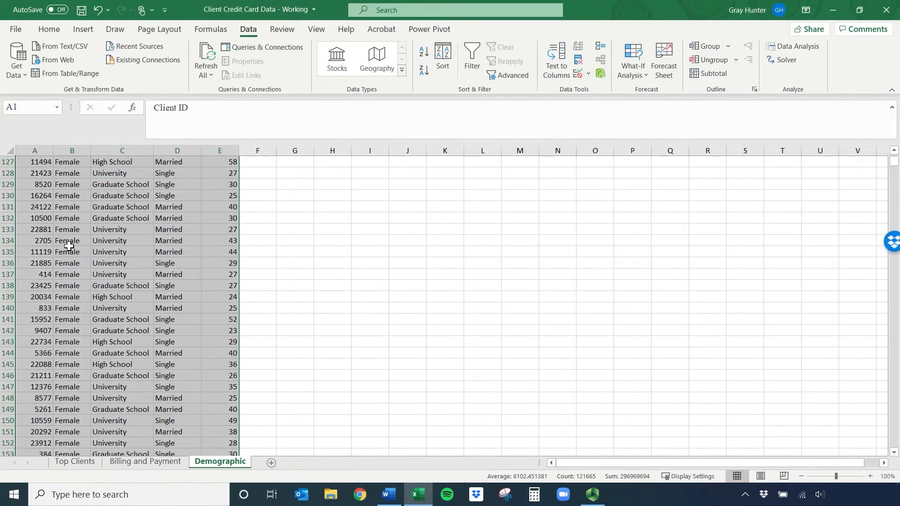
{"action": "scroll", "coordinate": [69, 249], "scroll_direction": "down", "scroll_amount": 20}
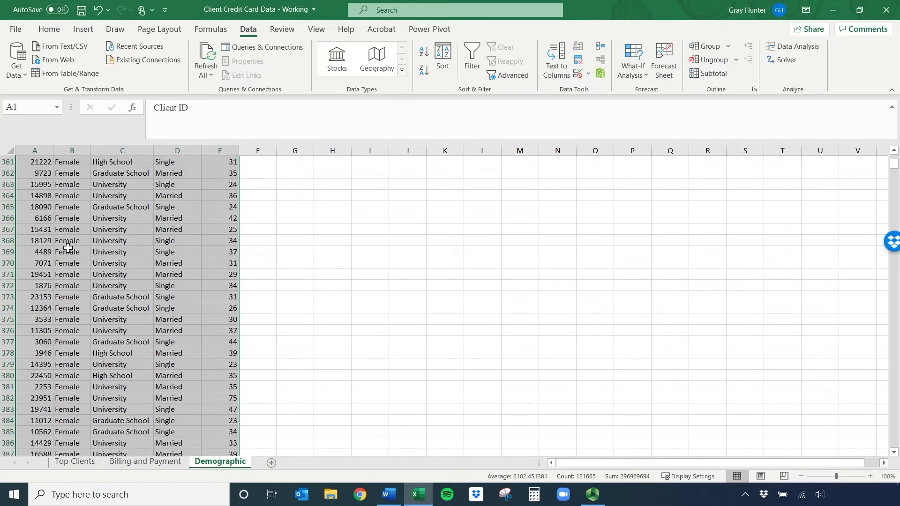
{"action": "scroll", "coordinate": [69, 246], "scroll_direction": "up", "scroll_amount": 20}
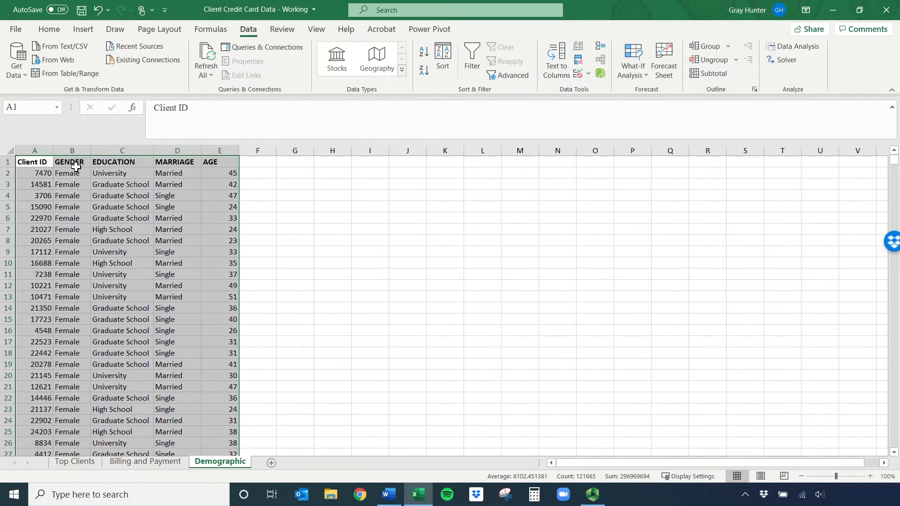
{"action": "left_click", "coordinate": [83, 149]}
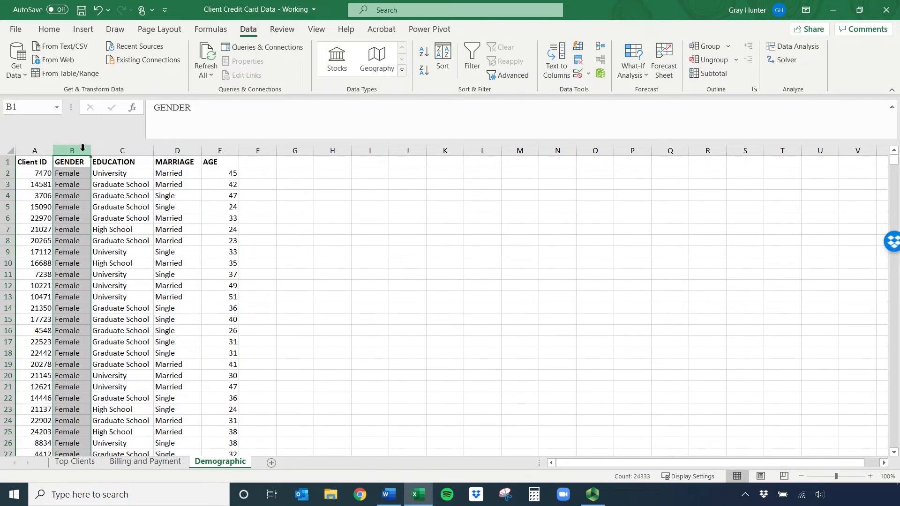
{"action": "key", "text": "ctrl+f"}
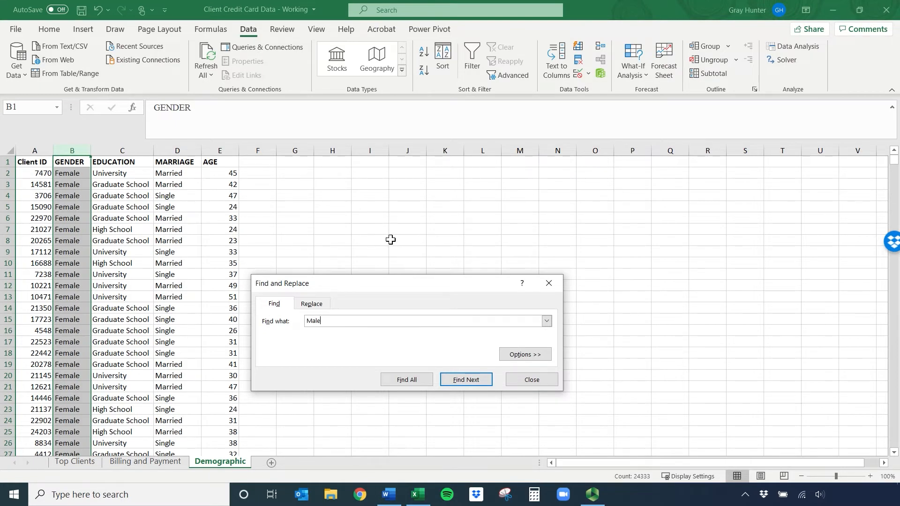
{"action": "left_click", "coordinate": [469, 383]}
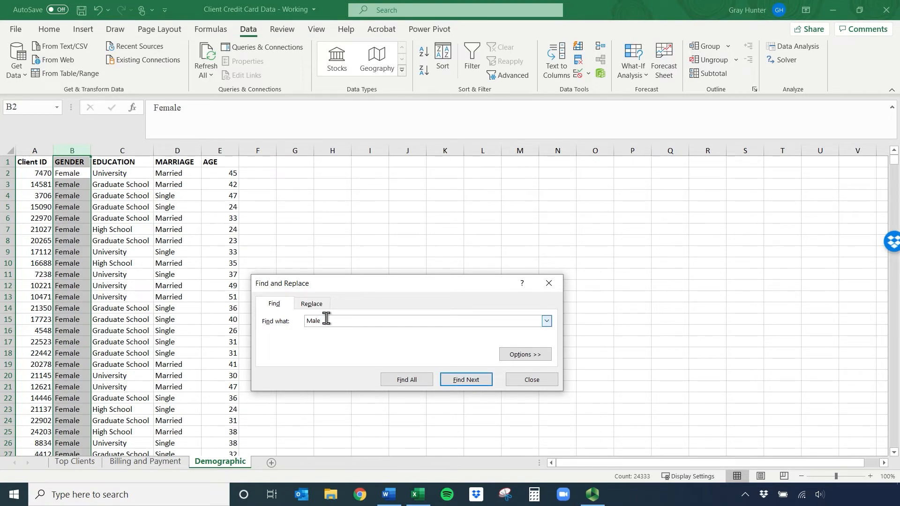
- Repeat the search for "Male" with case matching enabled, and close the search
{"action": "left_click", "coordinate": [537, 357]}
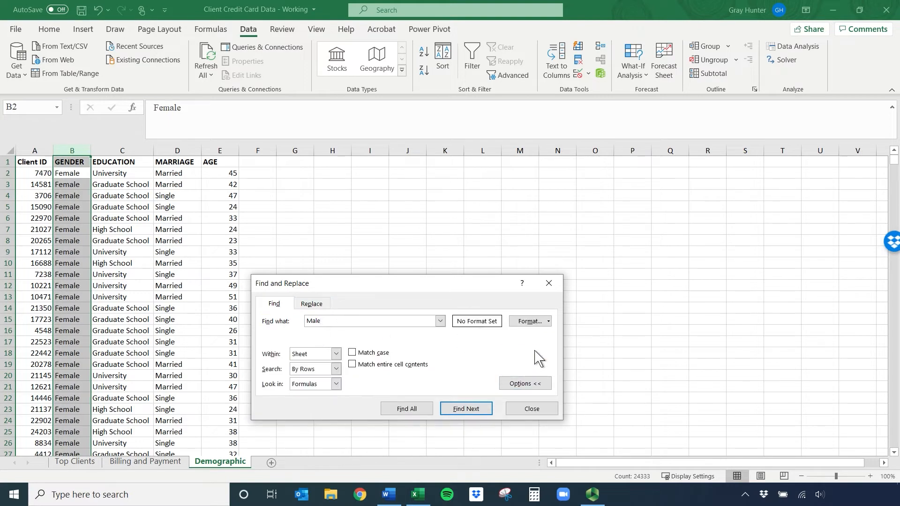
{"action": "left_click", "coordinate": [365, 355]}
{"action": "left_click", "coordinate": [483, 412]}
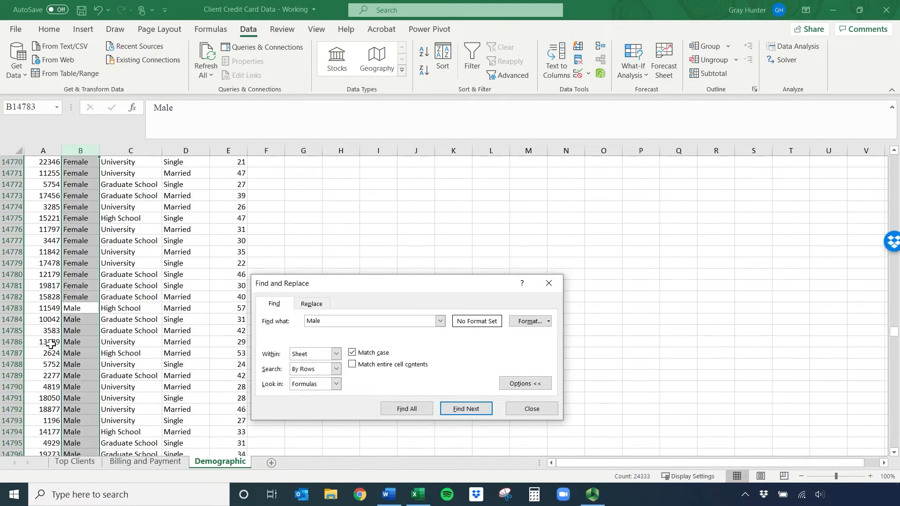
{"action": "left_click", "coordinate": [530, 411]}
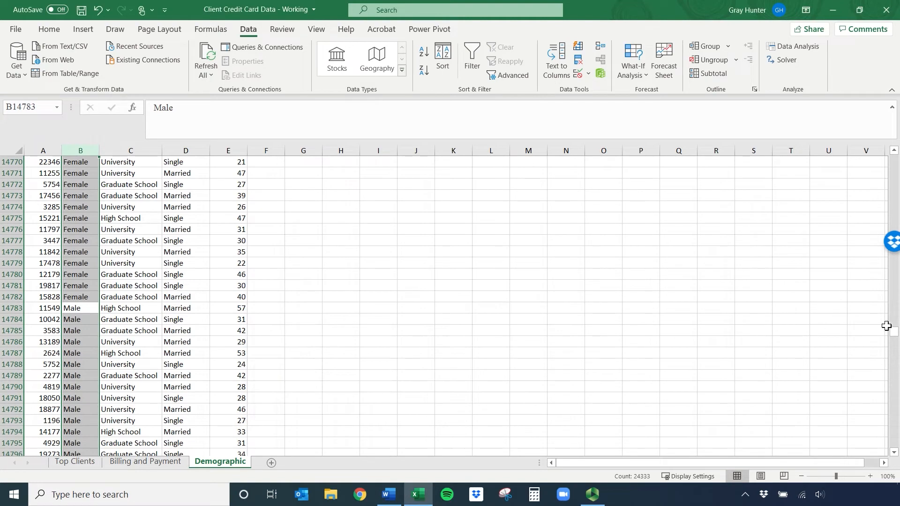
- Sort demographic columns A to E by GENDER and then by EDUCATION, both A to Z, and review the resulting order
{"action": "left_click_drag", "start_coordinate": [896, 337], "coordinate": [845, 137]}
{"action": "left_click", "coordinate": [122, 230]}
{"action": "left_click_drag", "start_coordinate": [34, 150], "coordinate": [226, 143]}
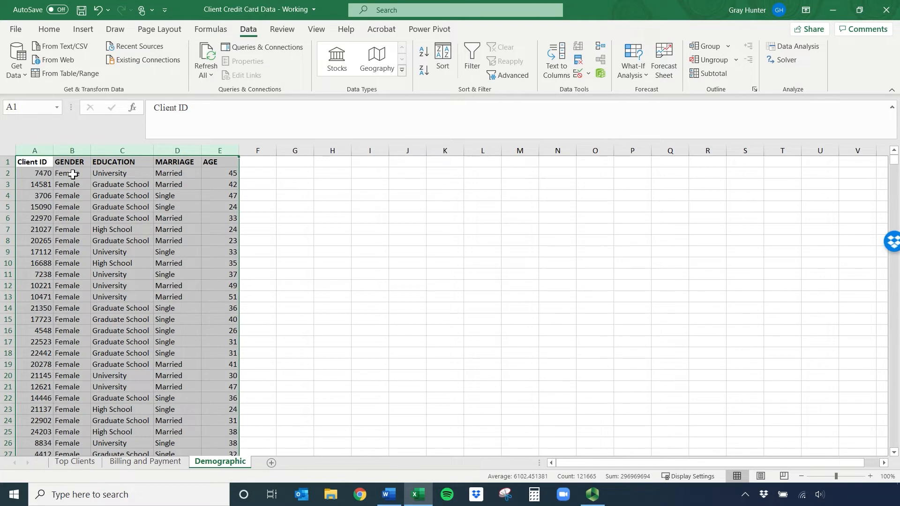
{"action": "left_click", "coordinate": [442, 60]}
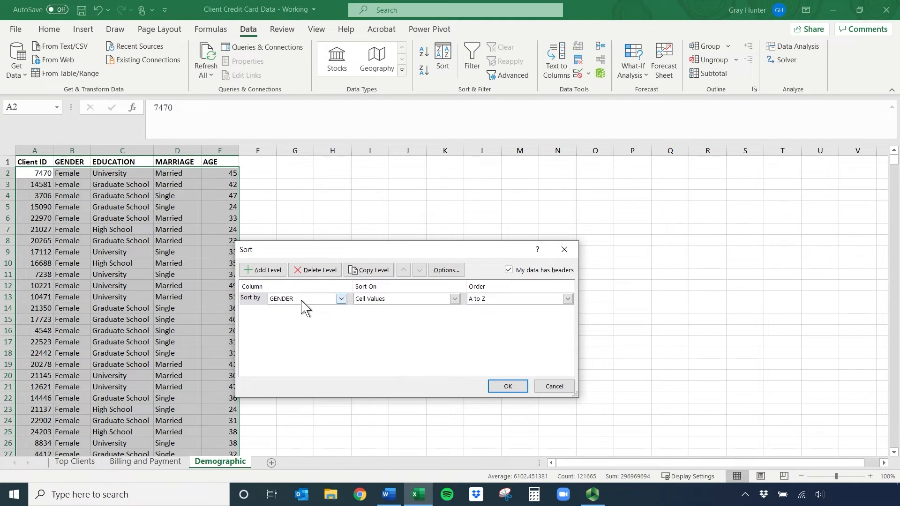
{"action": "left_click", "coordinate": [261, 271]}
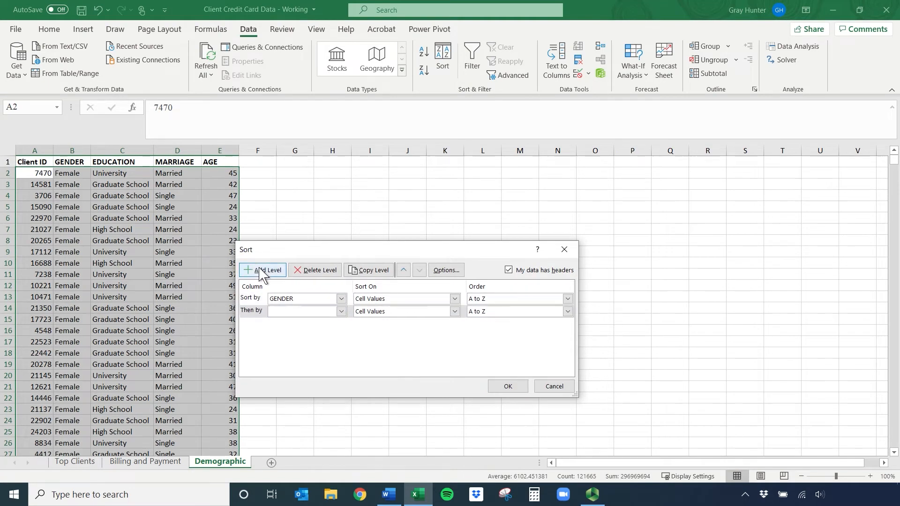
{"action": "left_click", "coordinate": [296, 312]}
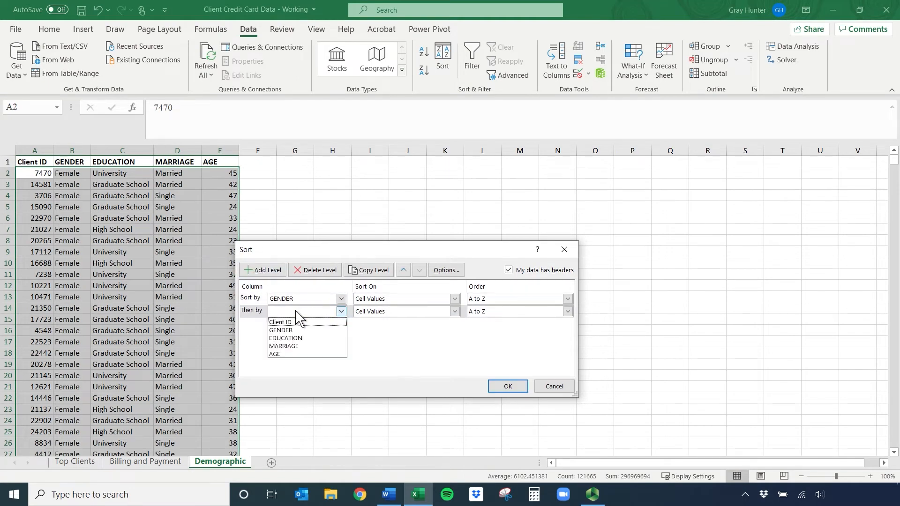
{"action": "left_click", "coordinate": [307, 338]}
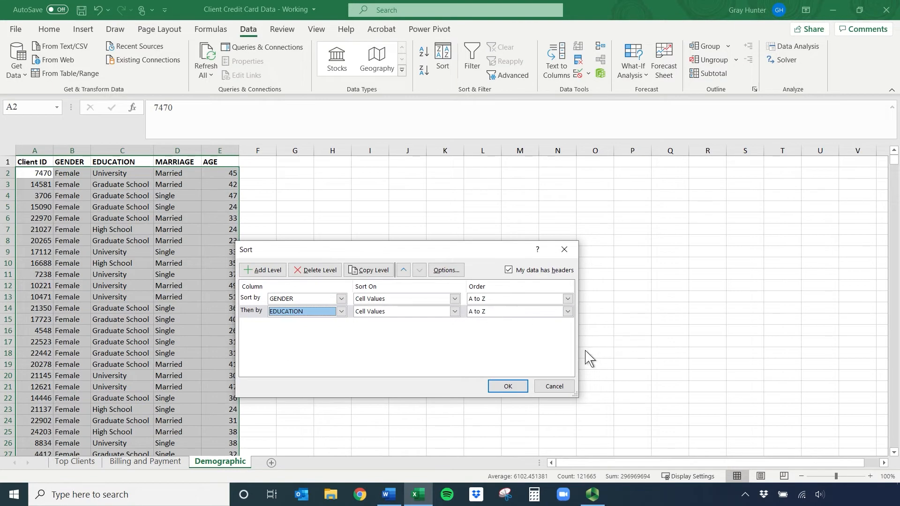
{"action": "left_click", "coordinate": [509, 386]}
{"action": "left_click_drag", "start_coordinate": [65, 175], "coordinate": [70, 194]}
{"action": "left_click_drag", "start_coordinate": [130, 175], "coordinate": [120, 352]}
{"action": "scroll", "coordinate": [120, 351], "scroll_direction": "down", "scroll_amount": 20}
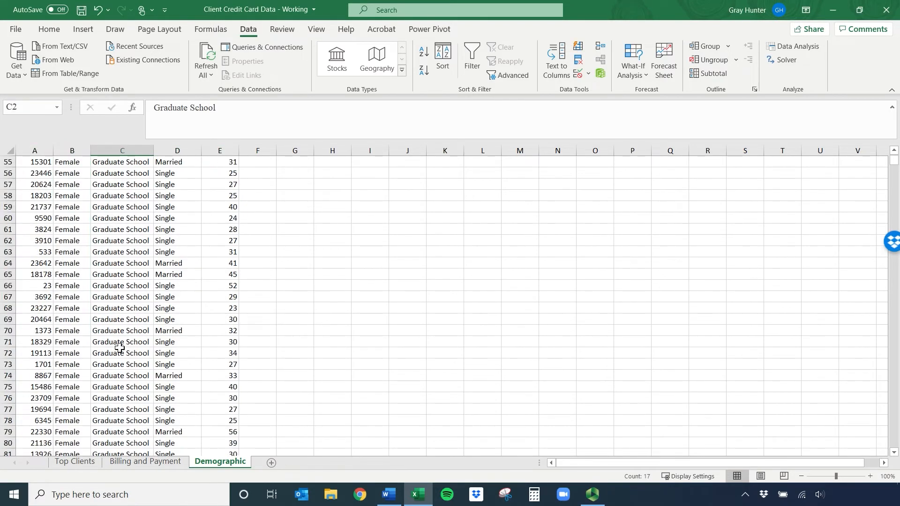
- Sort all demographic data by GENDER, EDUCATION and MARRIAGE, in that order, all A to Z, and check the sorted values
{"action": "scroll", "coordinate": [116, 343], "scroll_direction": "down", "scroll_amount": 20}
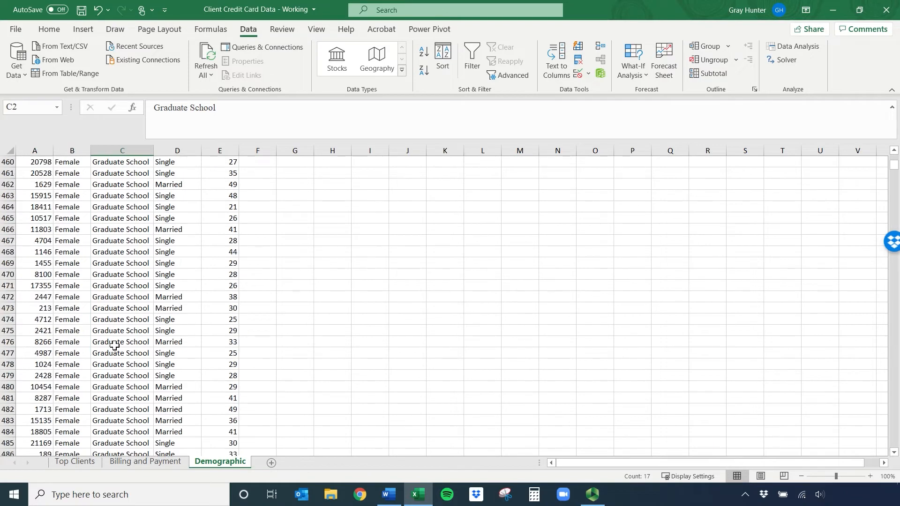
{"action": "left_click_drag", "start_coordinate": [893, 168], "coordinate": [894, 282]}
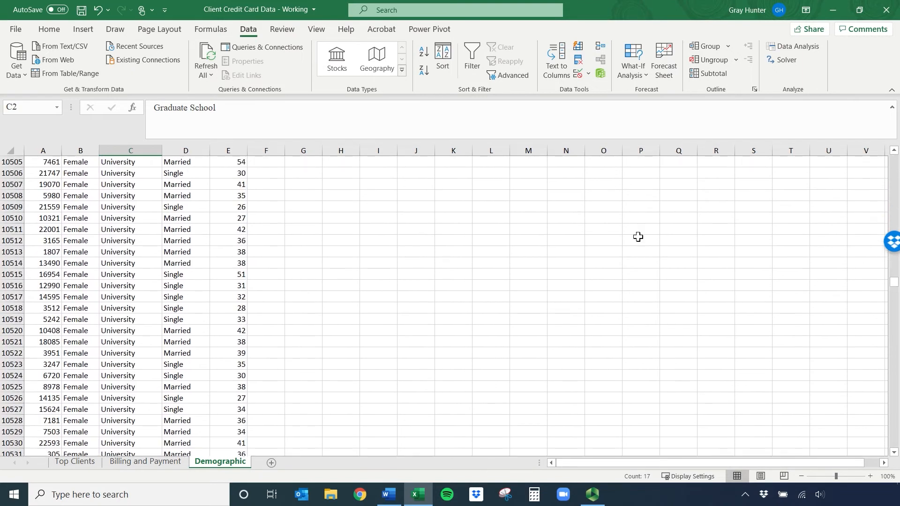
{"action": "left_click", "coordinate": [442, 59]}
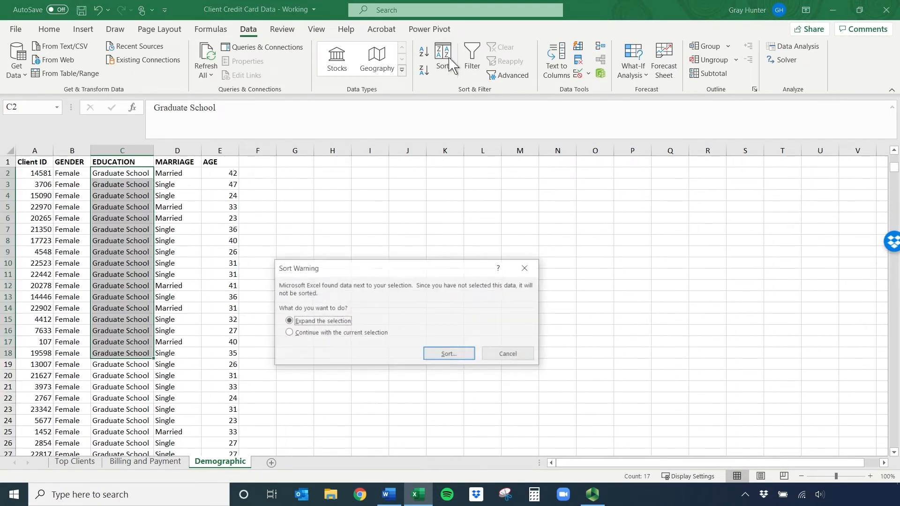
{"action": "left_click", "coordinate": [449, 355]}
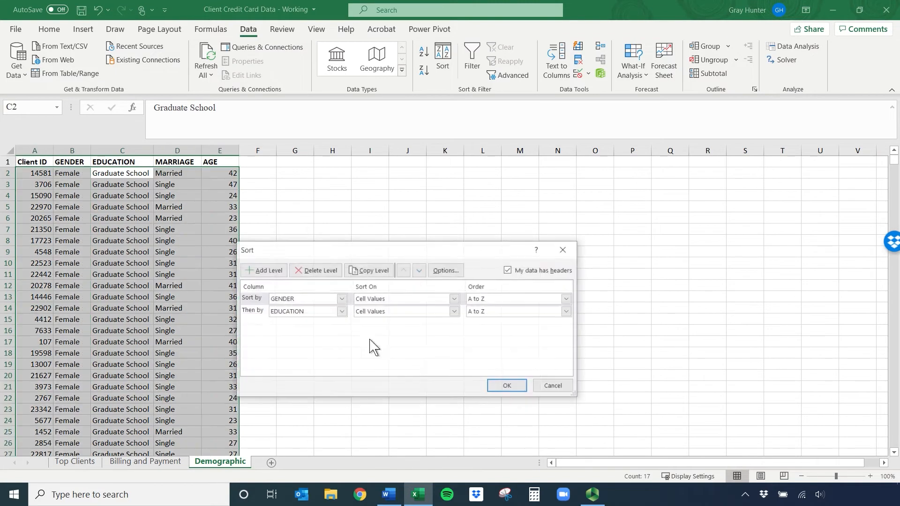
{"action": "left_click", "coordinate": [274, 266]}
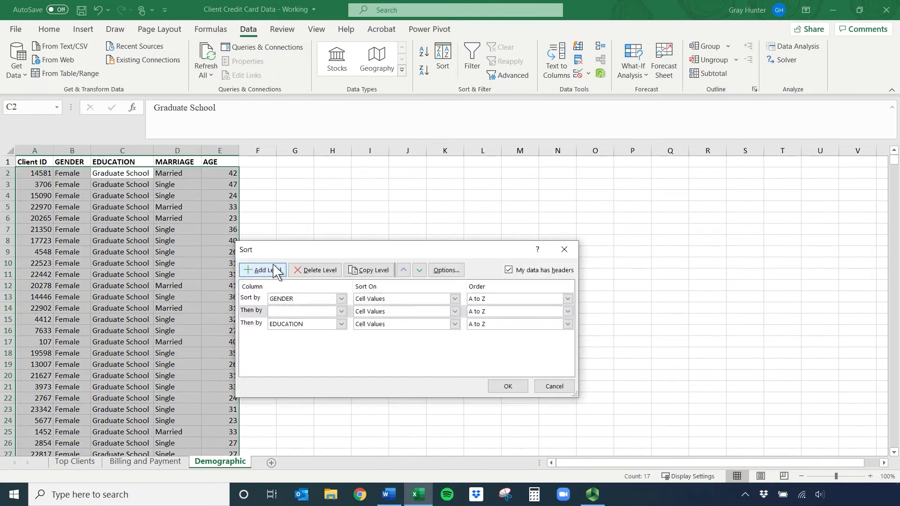
{"action": "left_click", "coordinate": [341, 312]}
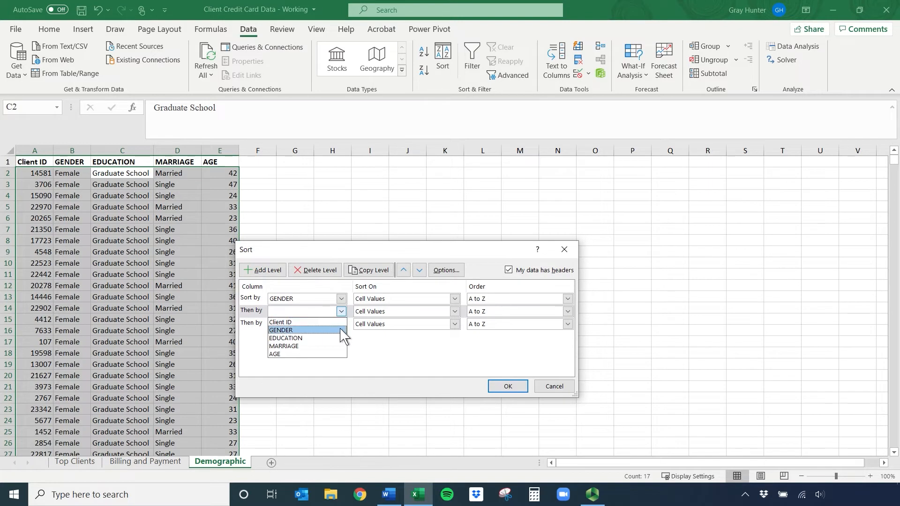
{"action": "left_click", "coordinate": [343, 346]}
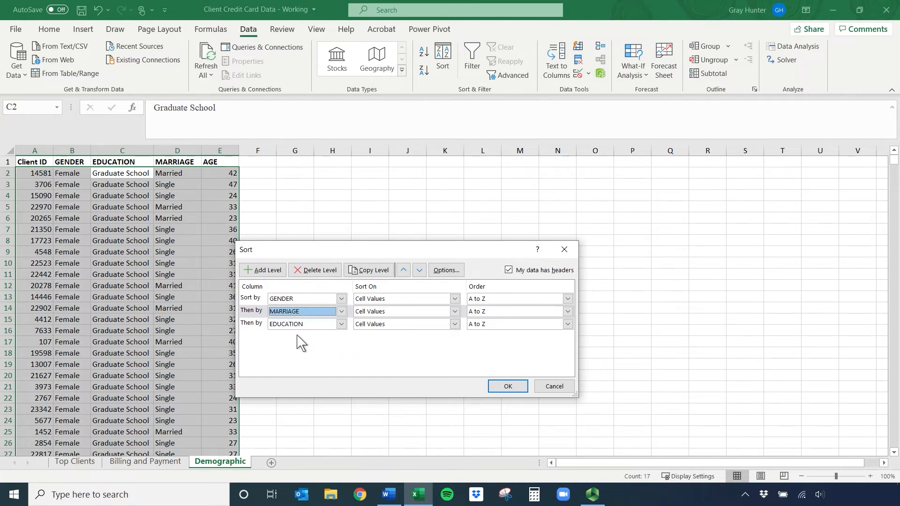
{"action": "left_click", "coordinate": [341, 312]}
{"action": "left_click", "coordinate": [334, 339]}
{"action": "left_click", "coordinate": [337, 324]}
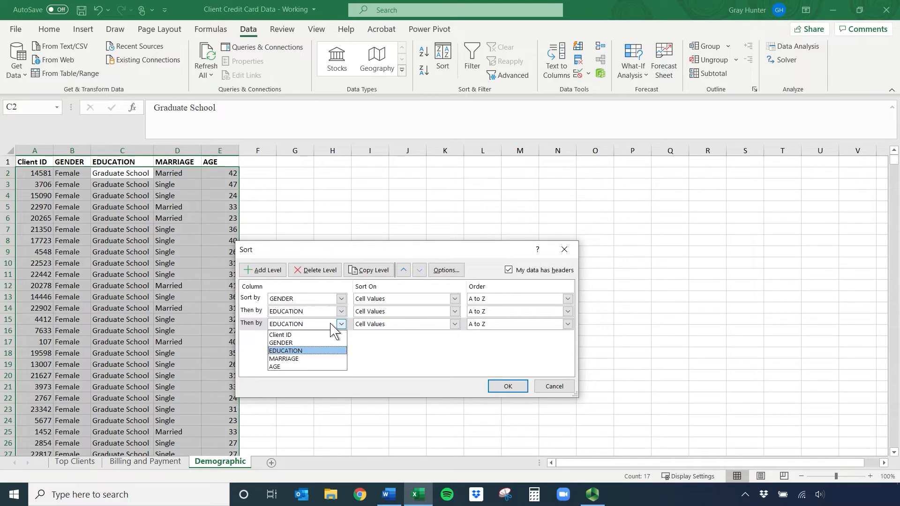
{"action": "left_click", "coordinate": [328, 359]}
{"action": "left_click", "coordinate": [504, 387]}
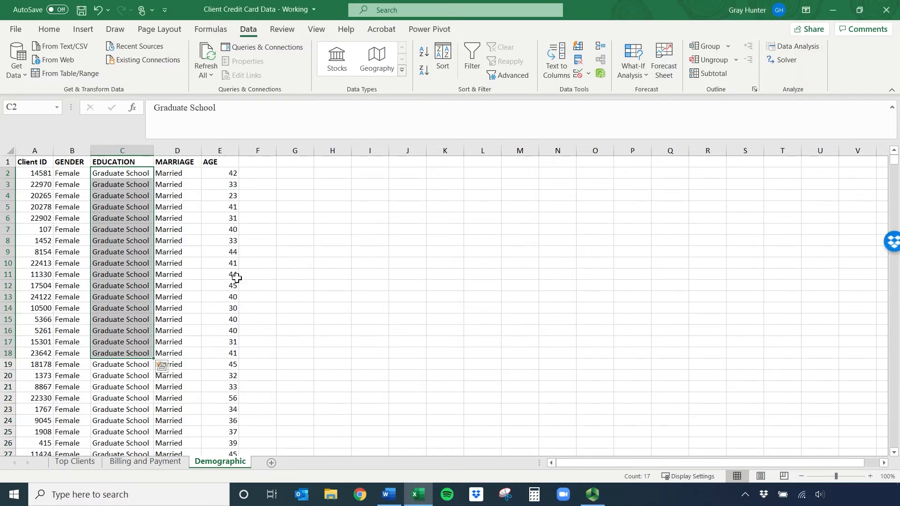
{"action": "left_click_drag", "start_coordinate": [70, 172], "coordinate": [50, 284]}
{"action": "left_click_drag", "start_coordinate": [112, 174], "coordinate": [121, 276]}
{"action": "left_click_drag", "start_coordinate": [167, 175], "coordinate": [184, 251]}
- Re-sort demographic columns A to E with the EDUCATION level moved below MARRIAGE, keeping GENDER first
{"action": "left_click_drag", "start_coordinate": [36, 149], "coordinate": [233, 145]}
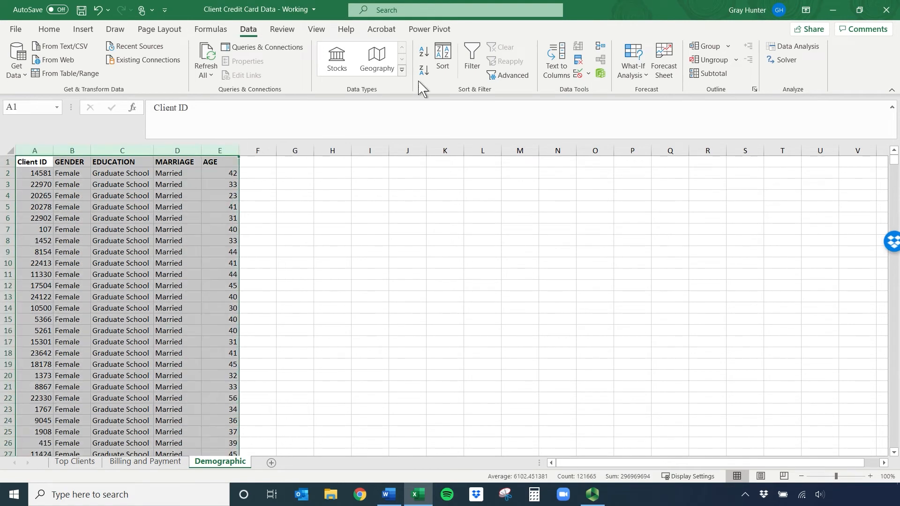
{"action": "left_click", "coordinate": [443, 60]}
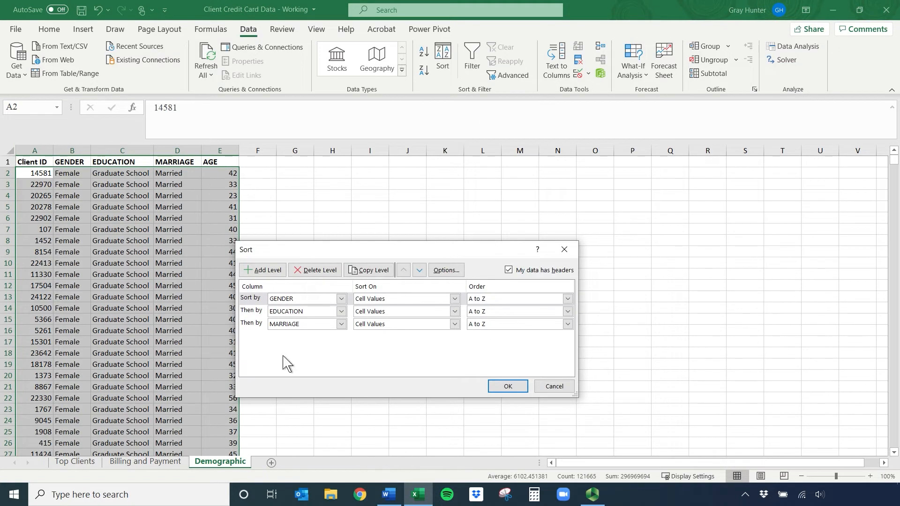
{"action": "left_click", "coordinate": [256, 311]}
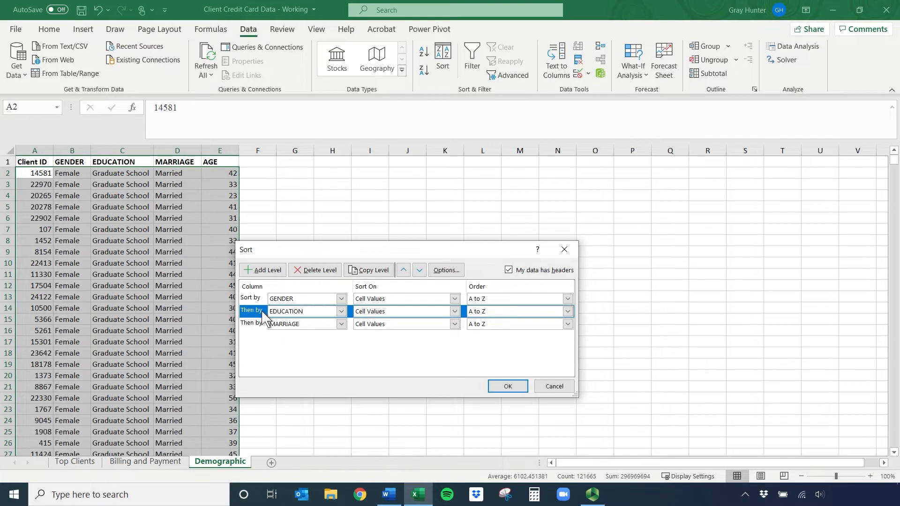
{"action": "left_click", "coordinate": [419, 270]}
{"action": "left_click", "coordinate": [506, 387]}
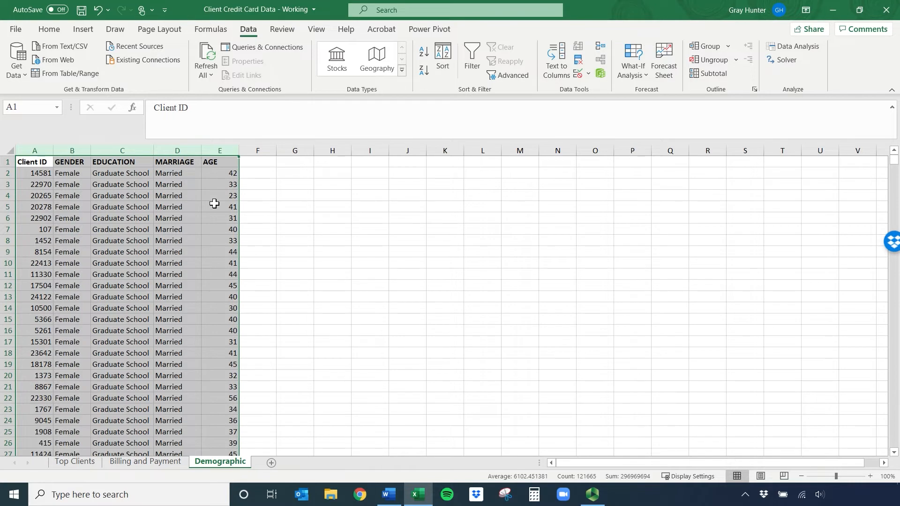
- Add filters to the headers of the demographic data and sort AGE from smallest to largest
{"action": "left_click", "coordinate": [115, 174]}
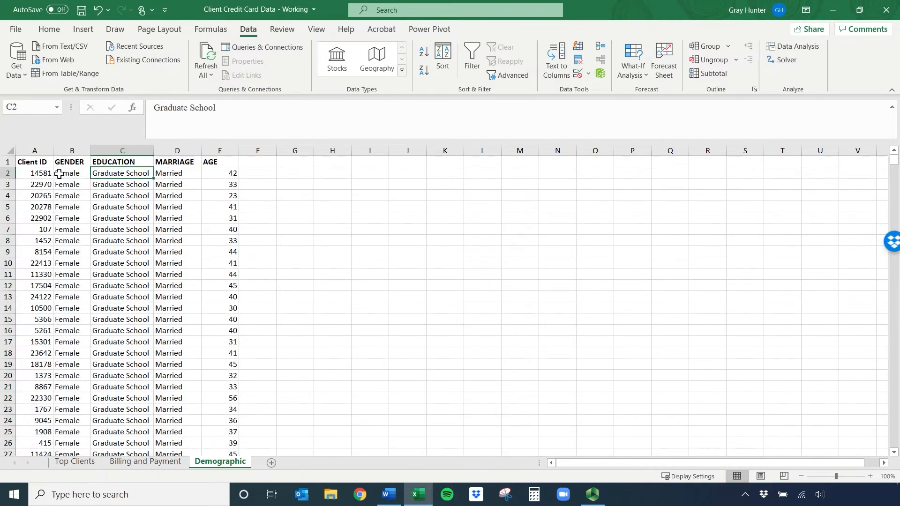
{"action": "key", "text": "ctrl+a"}
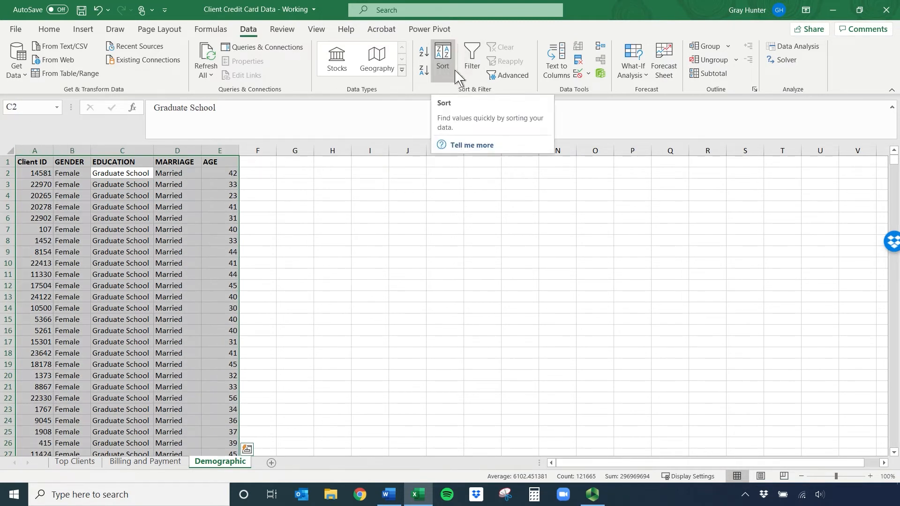
{"action": "left_click", "coordinate": [475, 59]}
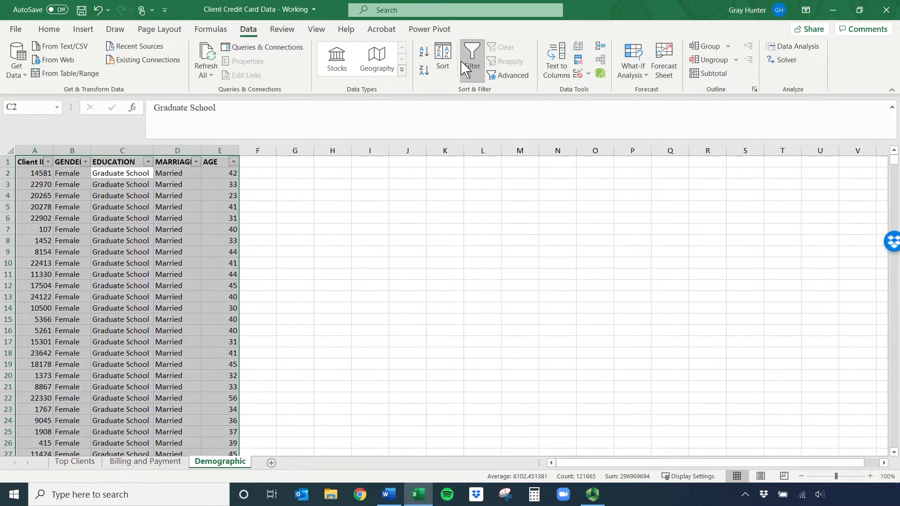
{"action": "left_click", "coordinate": [512, 197]}
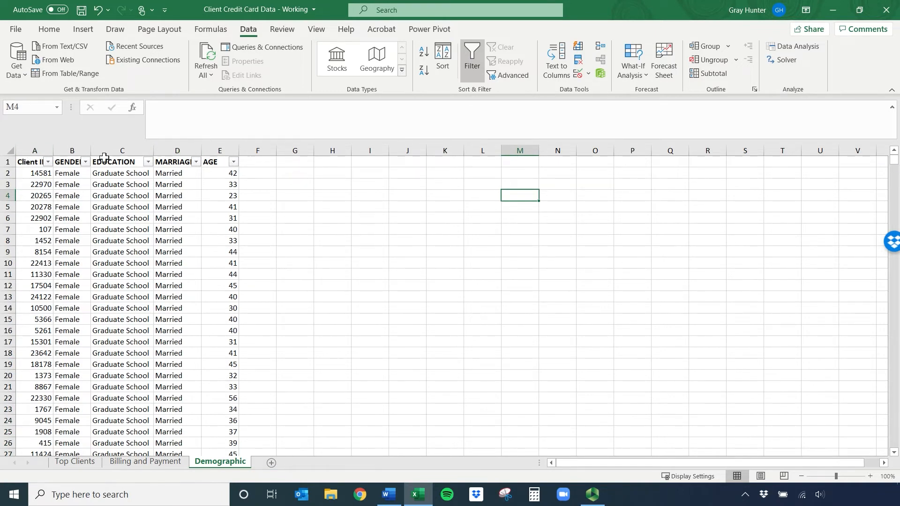
{"action": "left_click", "coordinate": [234, 163]}
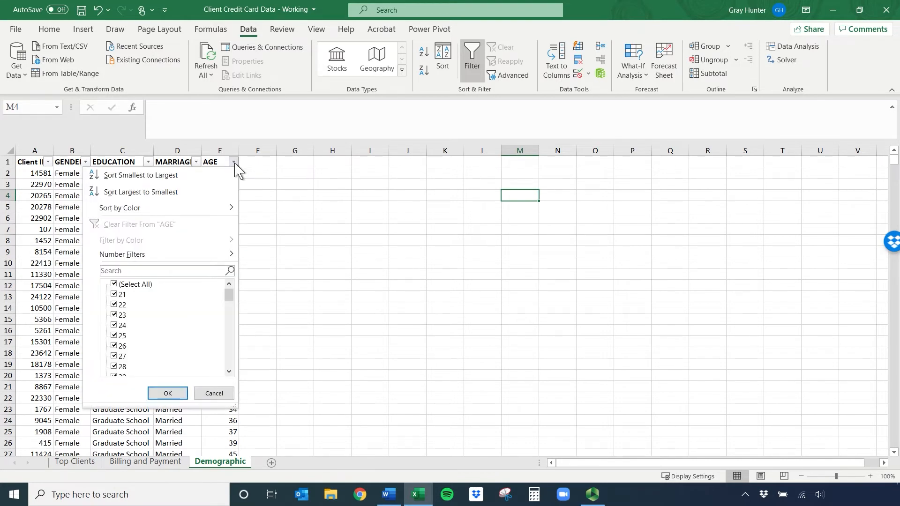
{"action": "left_click", "coordinate": [142, 176]}
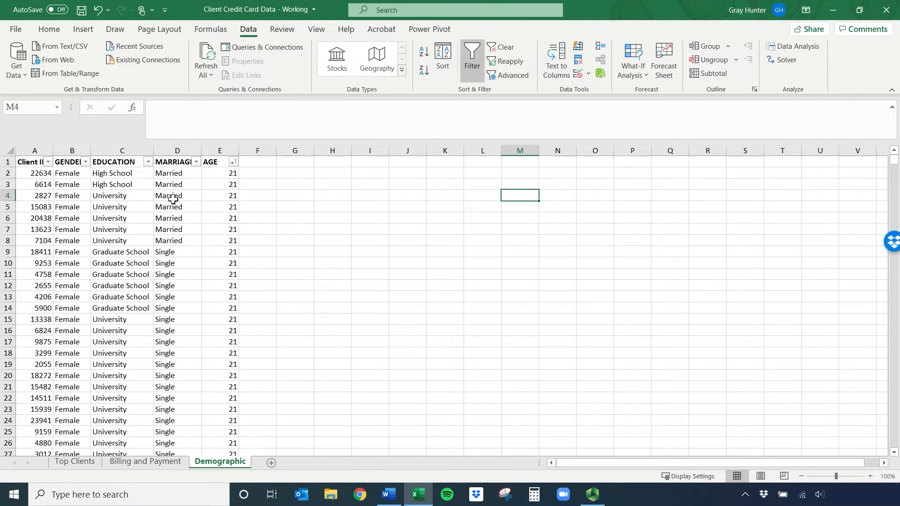
- Filter the AGE column to show only ages 21, 22, 23, 24 and 25
{"action": "left_click", "coordinate": [234, 162]}
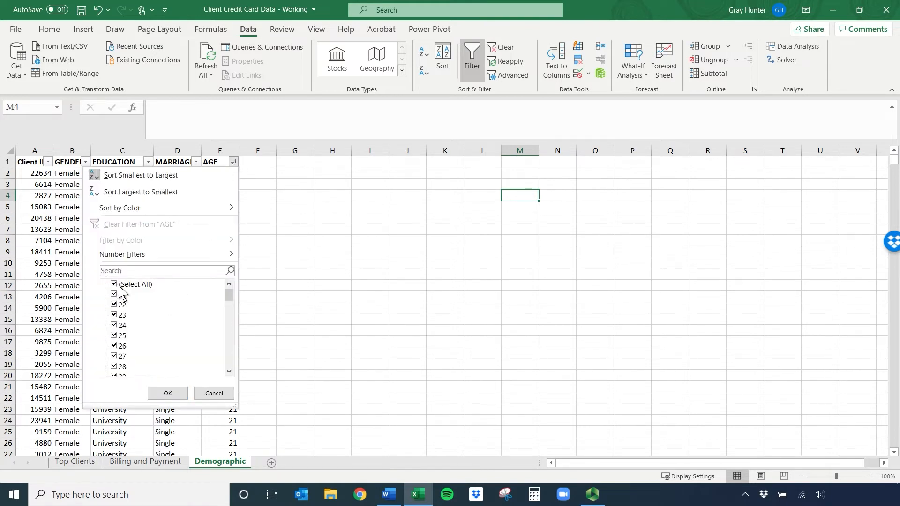
{"action": "left_click_drag", "start_coordinate": [230, 295], "coordinate": [226, 380]}
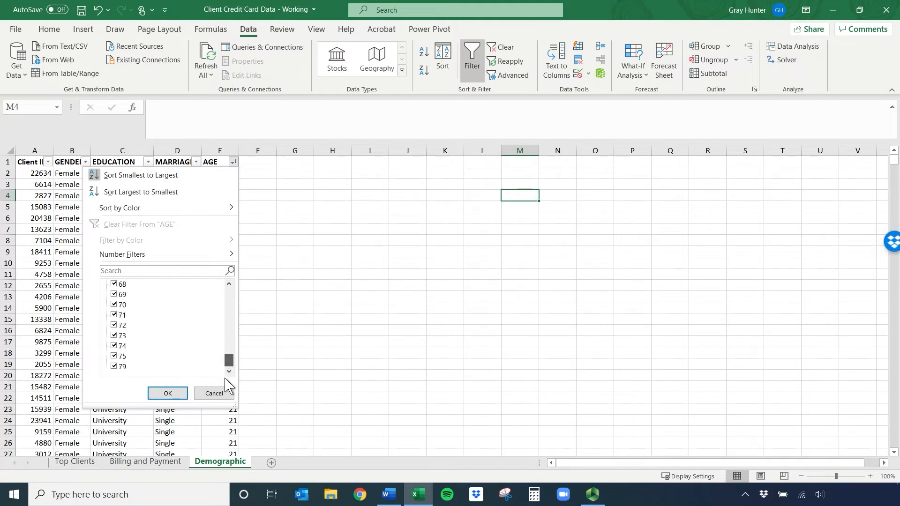
{"action": "left_click_drag", "start_coordinate": [225, 376], "coordinate": [233, 277]}
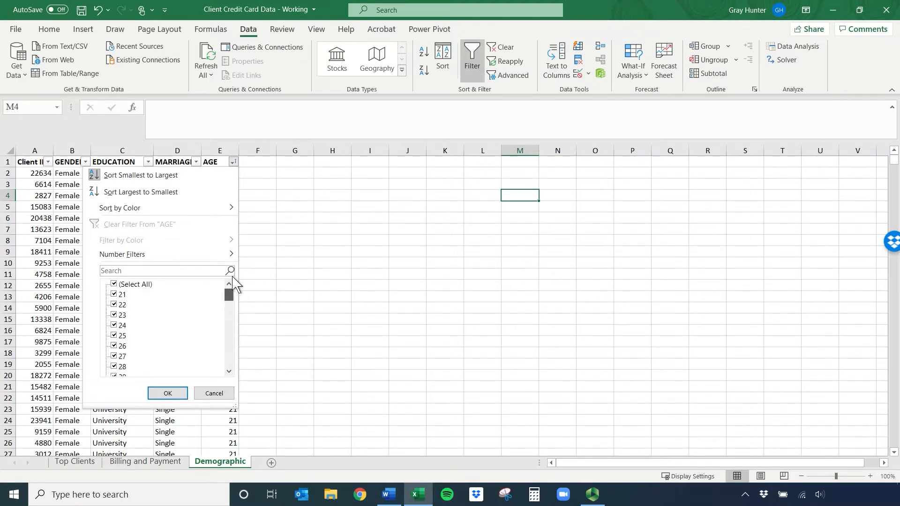
{"action": "left_click", "coordinate": [116, 286]}
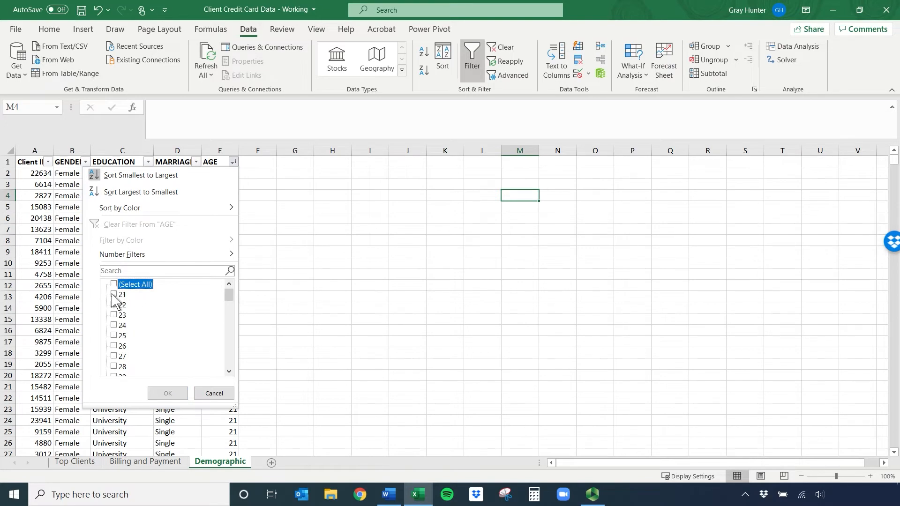
{"action": "left_click", "coordinate": [114, 295]}
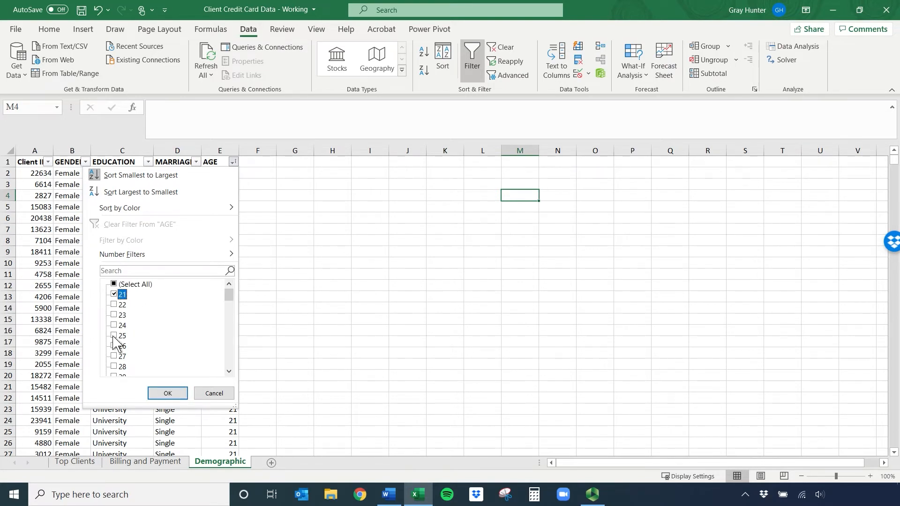
{"action": "left_click", "coordinate": [114, 337]}
{"action": "left_click", "coordinate": [114, 326]}
{"action": "left_click", "coordinate": [114, 315]}
{"action": "left_click", "coordinate": [114, 305]}
{"action": "left_click", "coordinate": [168, 395]}
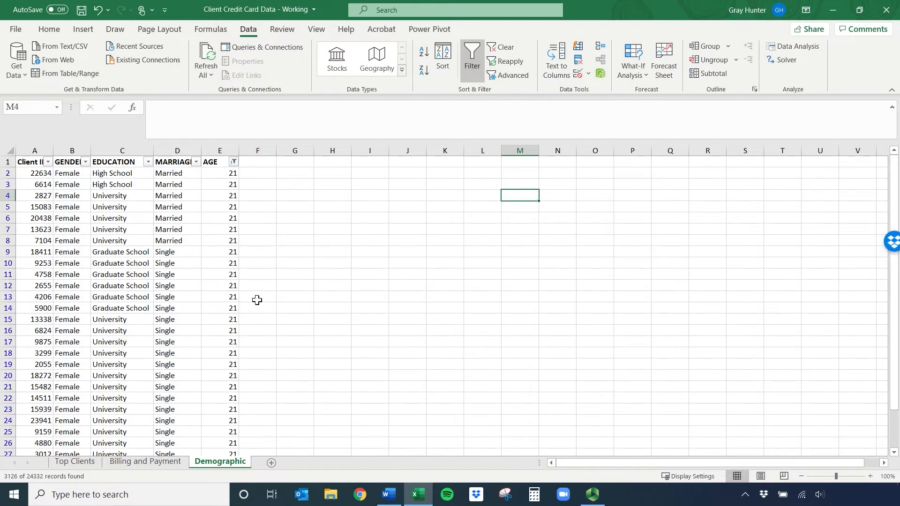
- Examine the filtered demographic rows from first to last, checking the ages and the row numbering
{"action": "left_click_drag", "start_coordinate": [894, 177], "coordinate": [893, 282]}
{"action": "scroll", "coordinate": [173, 408], "scroll_direction": "down", "scroll_amount": 3}
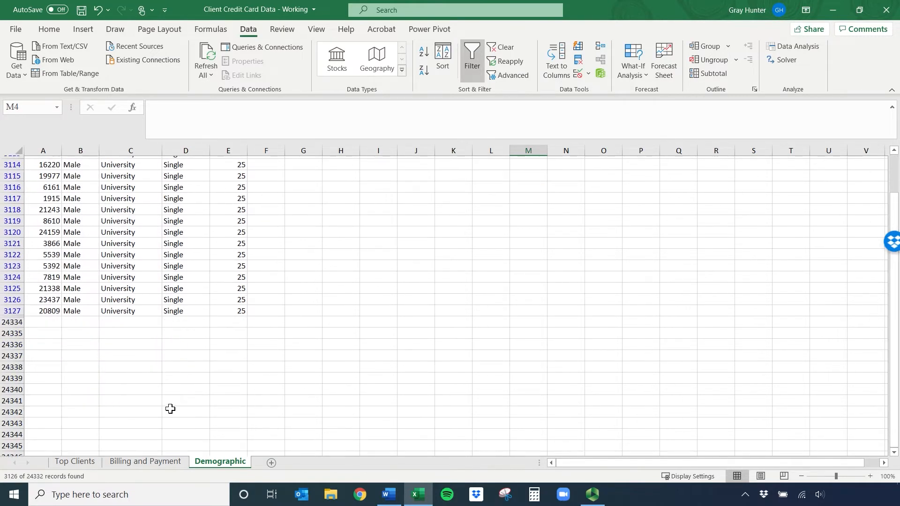
{"action": "scroll", "coordinate": [206, 361], "scroll_direction": "up", "scroll_amount": 20}
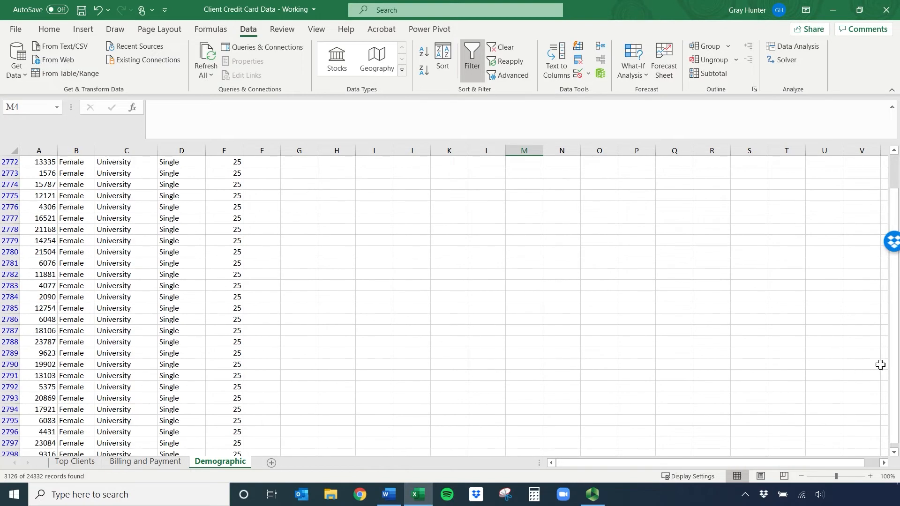
{"action": "left_click_drag", "start_coordinate": [892, 364], "coordinate": [868, 192]}
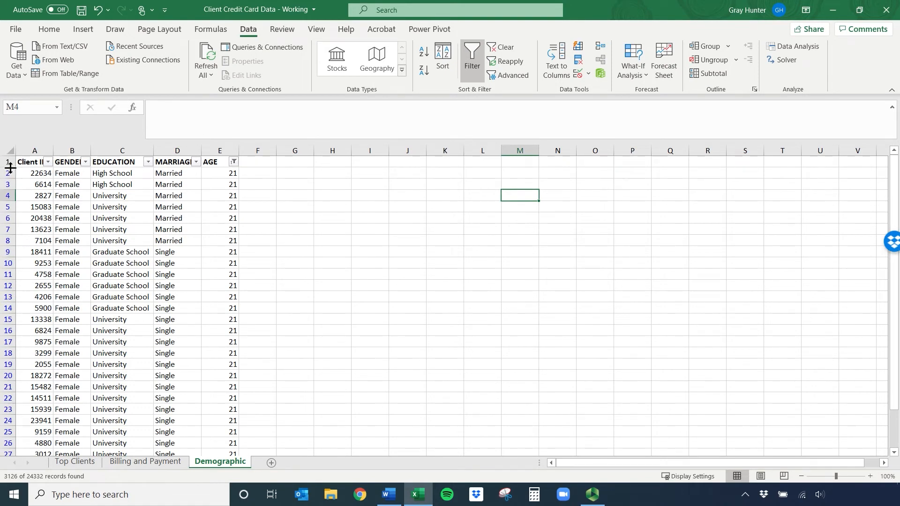
{"action": "scroll", "coordinate": [3, 246], "scroll_direction": "down", "scroll_amount": 20}
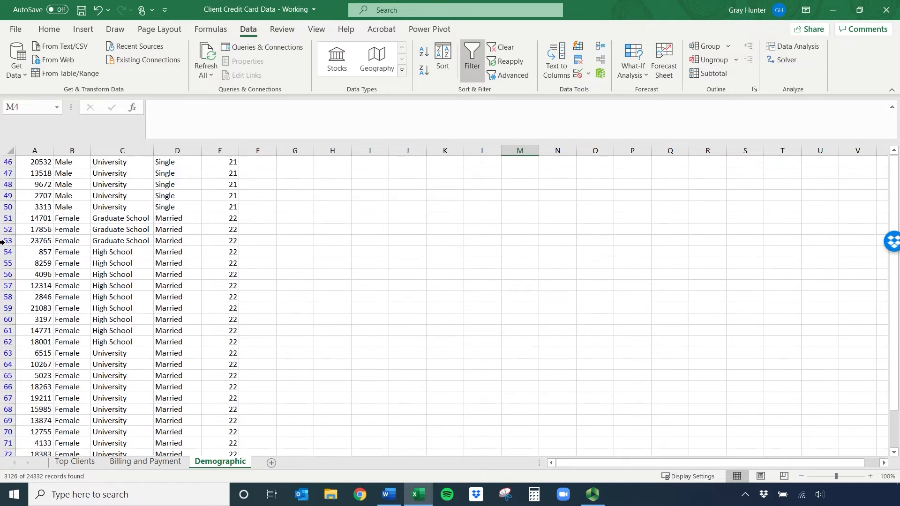
{"action": "scroll", "coordinate": [3, 246], "scroll_direction": "down", "scroll_amount": 20}
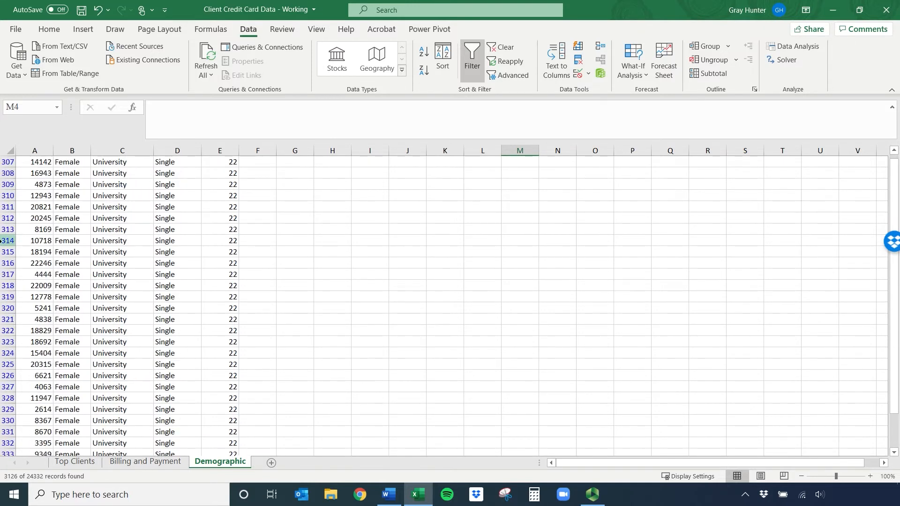
{"action": "scroll", "coordinate": [3, 274], "scroll_direction": "down", "scroll_amount": 20}
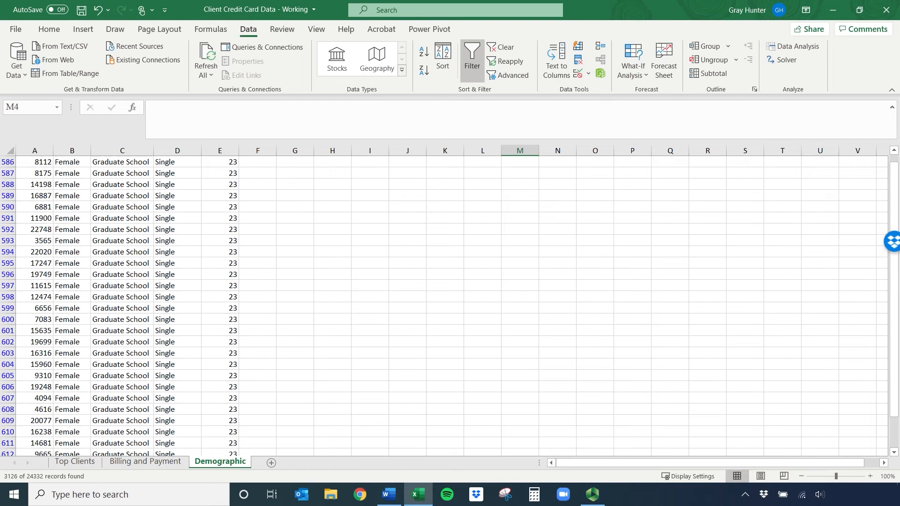
{"action": "left_click_drag", "start_coordinate": [890, 284], "coordinate": [894, 371]}
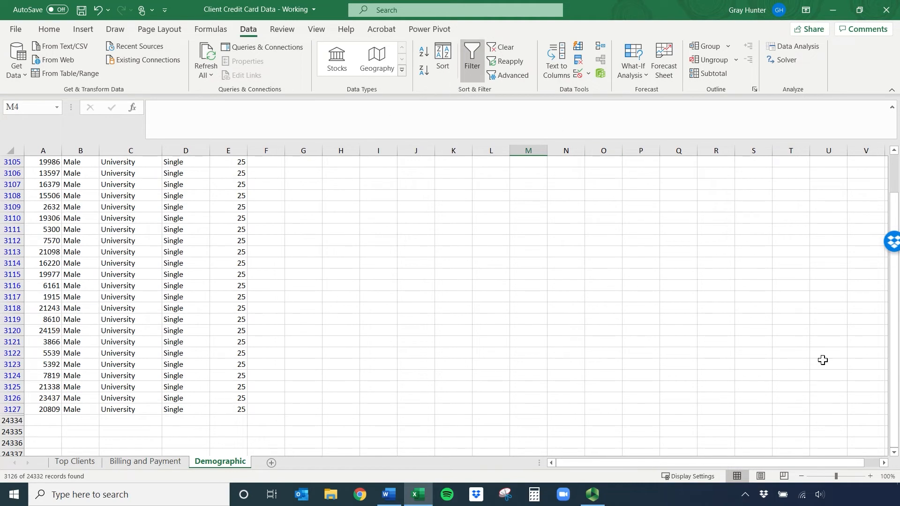
- Turn off filtering on the Demographic sheet and apply fresh header filters to columns A to E
{"action": "left_click", "coordinate": [472, 59]}
{"action": "scroll", "coordinate": [188, 239], "scroll_direction": "up", "scroll_amount": 20}
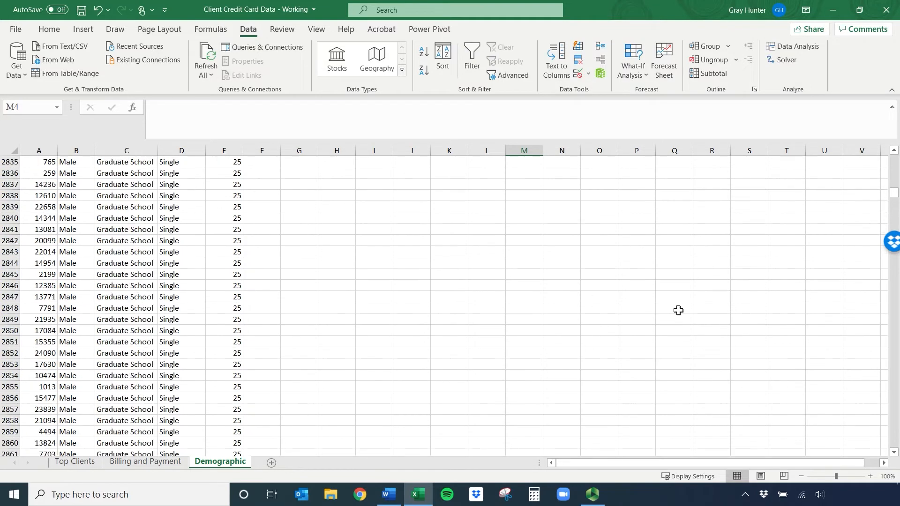
{"action": "left_click_drag", "start_coordinate": [896, 205], "coordinate": [895, 160]}
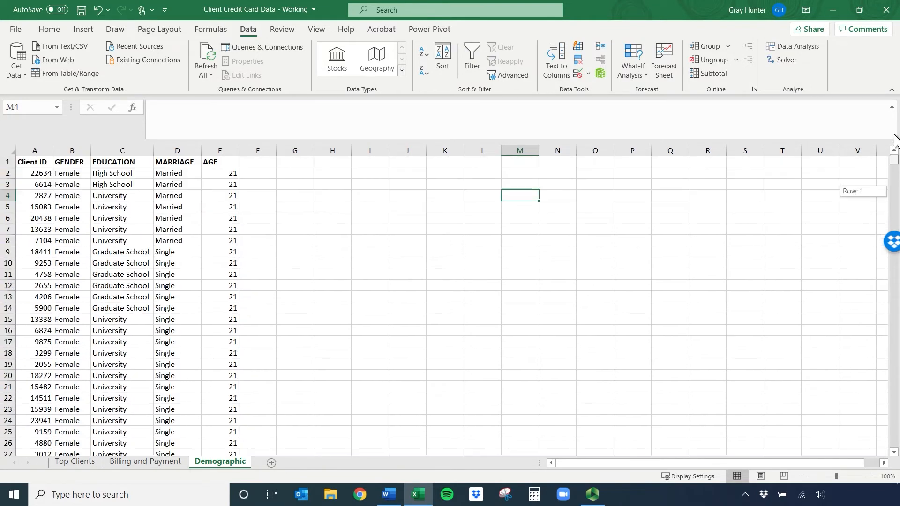
{"action": "left_click_drag", "start_coordinate": [33, 150], "coordinate": [219, 140]}
{"action": "left_click", "coordinate": [472, 59]}
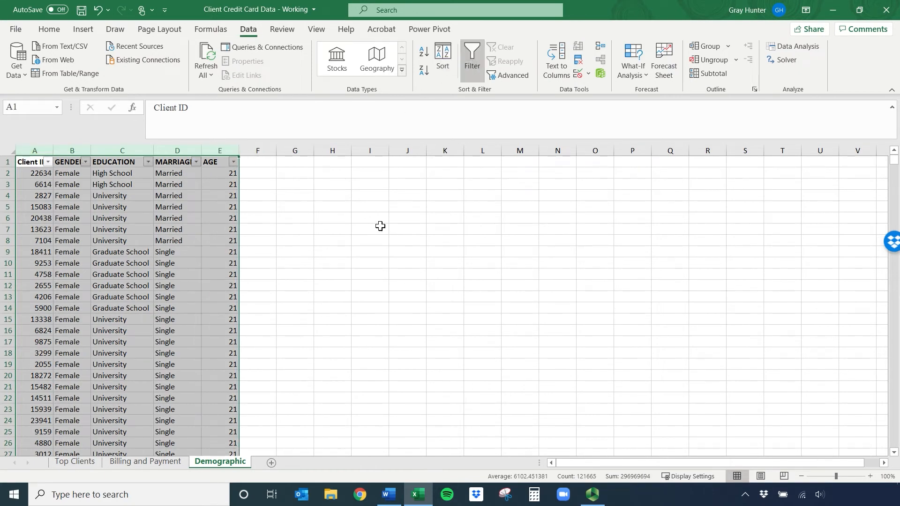
{"action": "left_click", "coordinate": [364, 205]}
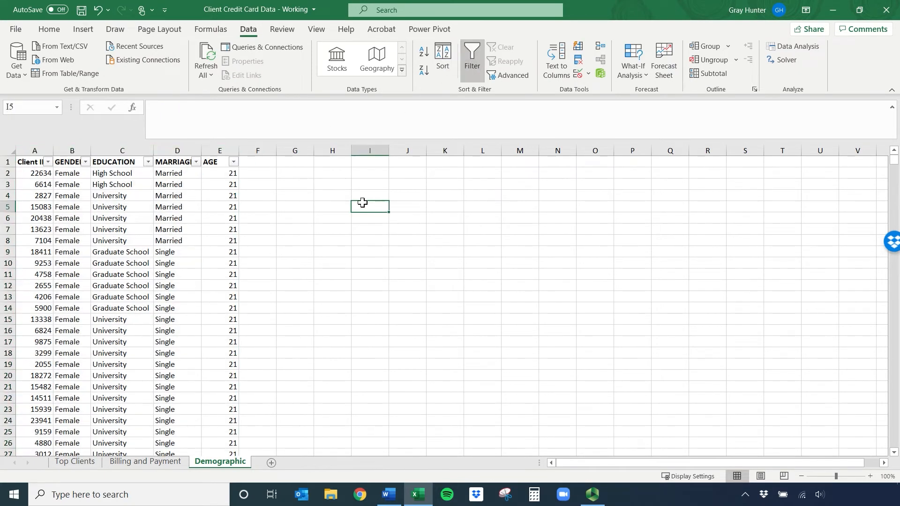
{"action": "left_click", "coordinate": [234, 161]}
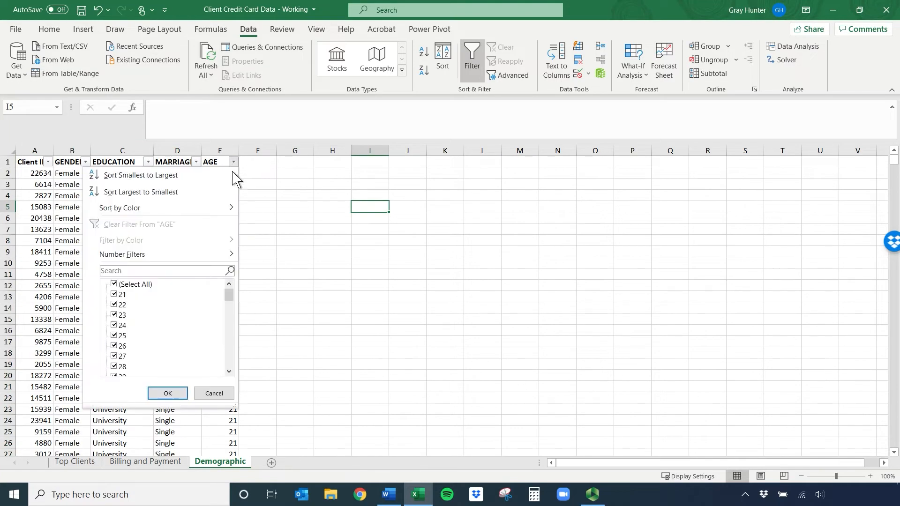
{"action": "left_click", "coordinate": [115, 285]}
{"action": "left_click", "coordinate": [167, 397]}
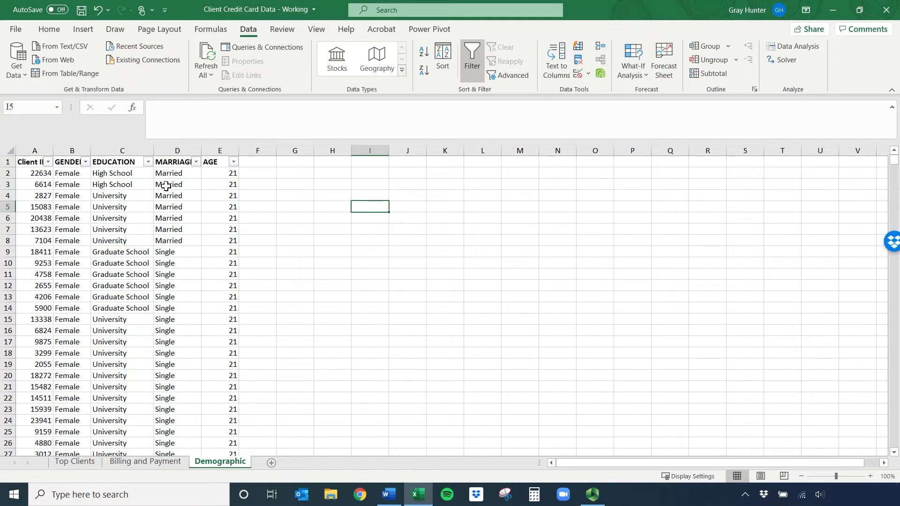
- Filter the EDUCATION column to show only University
{"action": "left_click", "coordinate": [148, 162]}
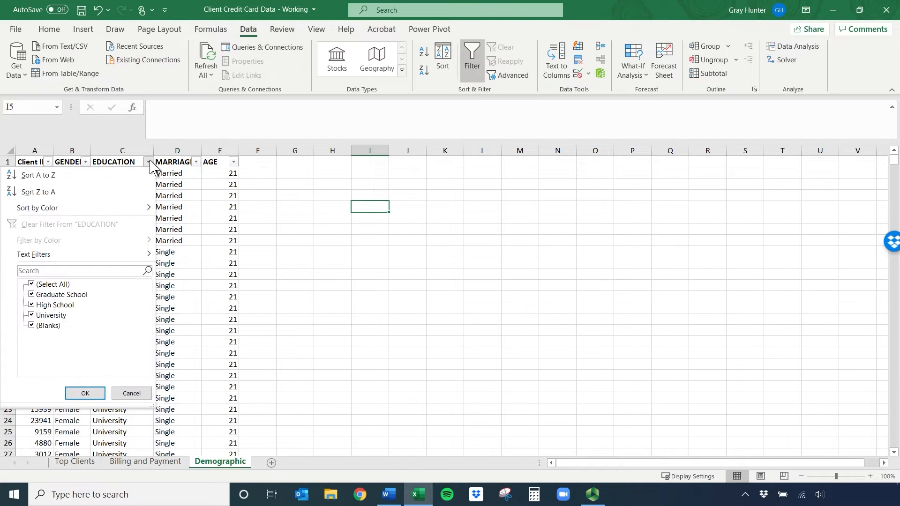
{"action": "left_click", "coordinate": [32, 325]}
{"action": "left_click", "coordinate": [36, 286]}
{"action": "left_click", "coordinate": [35, 284]}
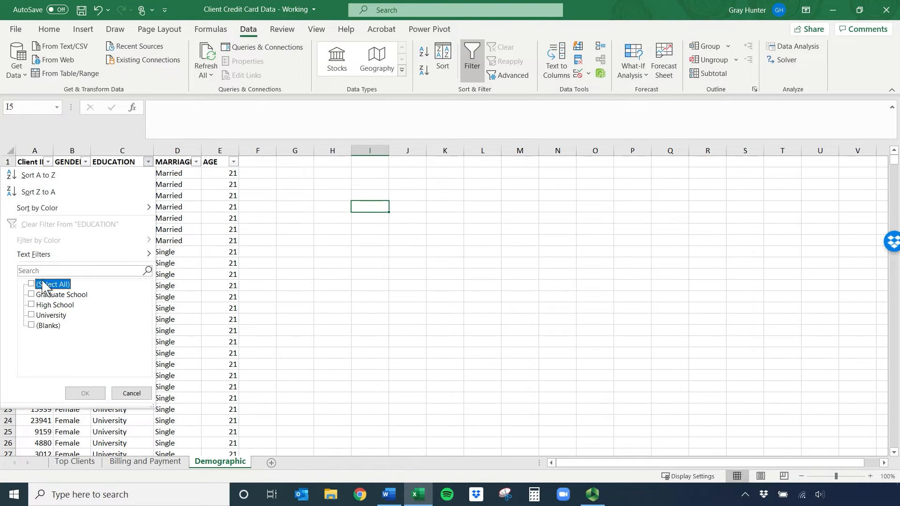
{"action": "left_click", "coordinate": [32, 315]}
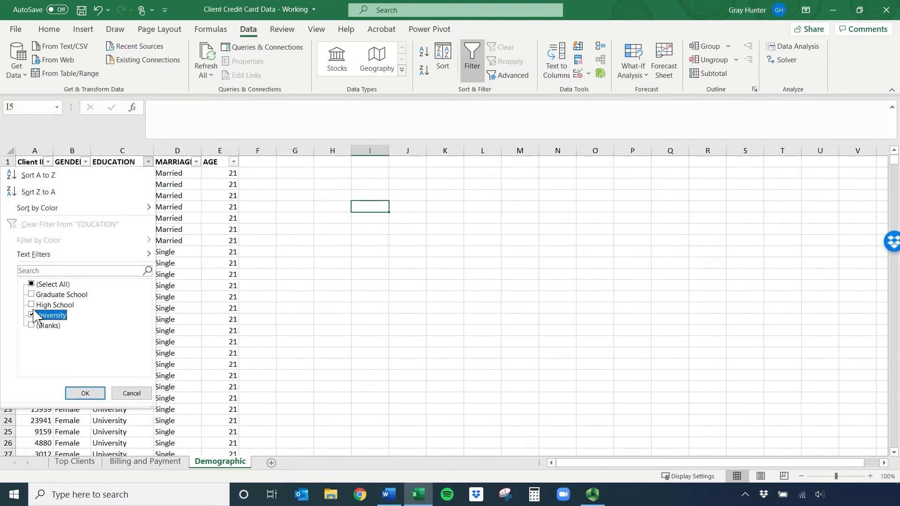
{"action": "left_click", "coordinate": [86, 393]}
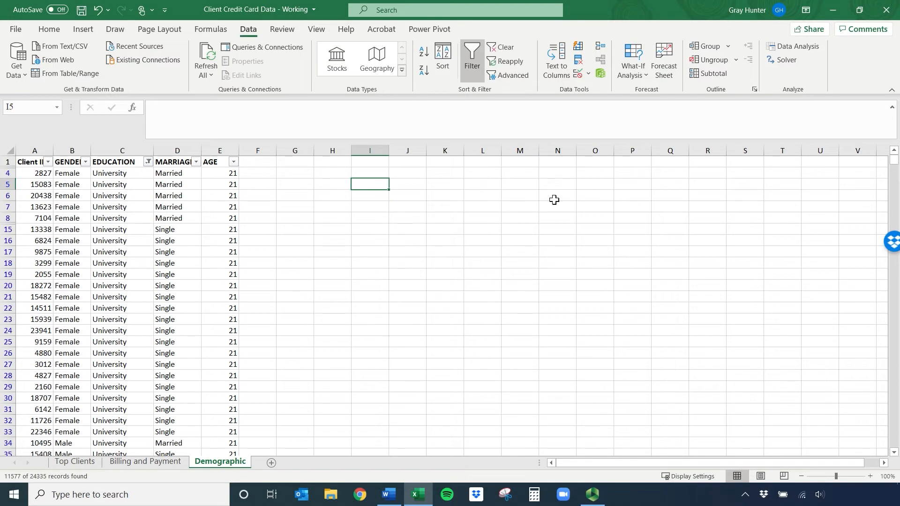
- Add Graduate School to the values shown by the EDUCATION filter
{"action": "mouse_move", "coordinate": [894, 160]}
{"action": "left_mouse_down"}
{"action": "mouse_move", "coordinate": [883, 479]}
{"action": "mouse_move", "coordinate": [891, 472]}
{"action": "mouse_move", "coordinate": [894, 159]}
{"action": "left_mouse_up"}
{"action": "left_click", "coordinate": [149, 162]}
{"action": "left_click", "coordinate": [31, 295]}
{"action": "left_click", "coordinate": [85, 394]}
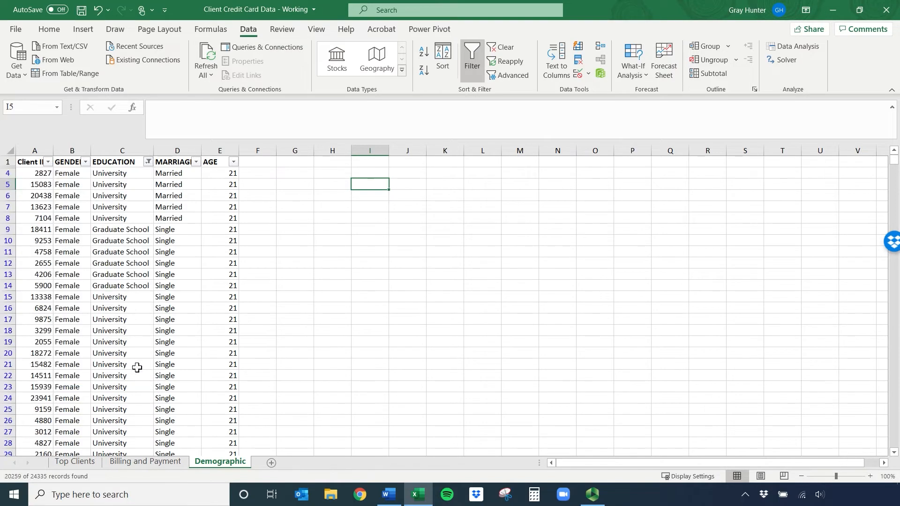
- Reset the EDUCATION filter so that all education levels are shown
{"action": "left_click", "coordinate": [149, 162]}
{"action": "left_click", "coordinate": [32, 285]}
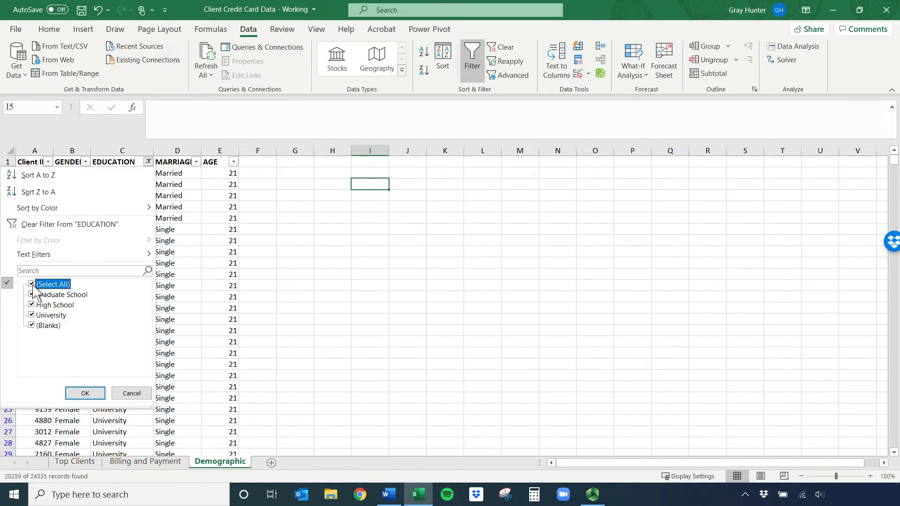
{"action": "left_click", "coordinate": [85, 394]}
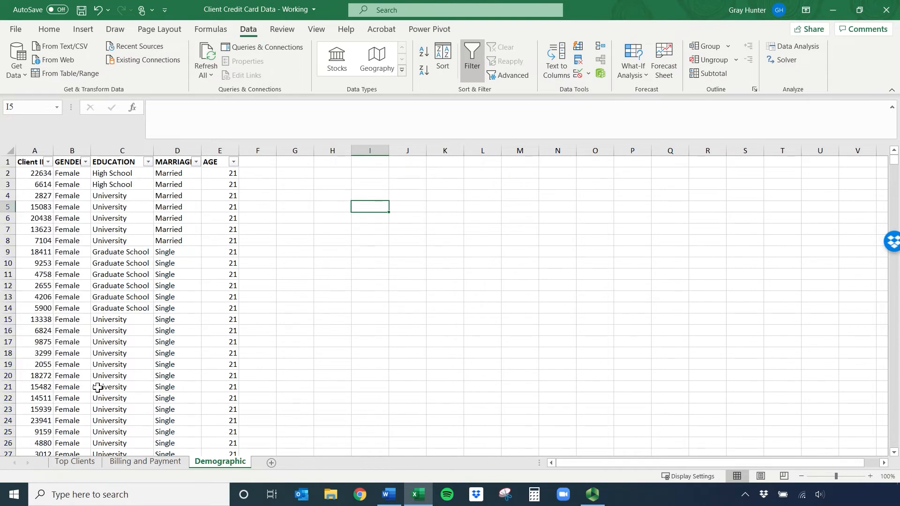
- Filter the EDUCATION column by searching its filter values for "University" and applying the match
{"action": "left_click", "coordinate": [149, 163]}
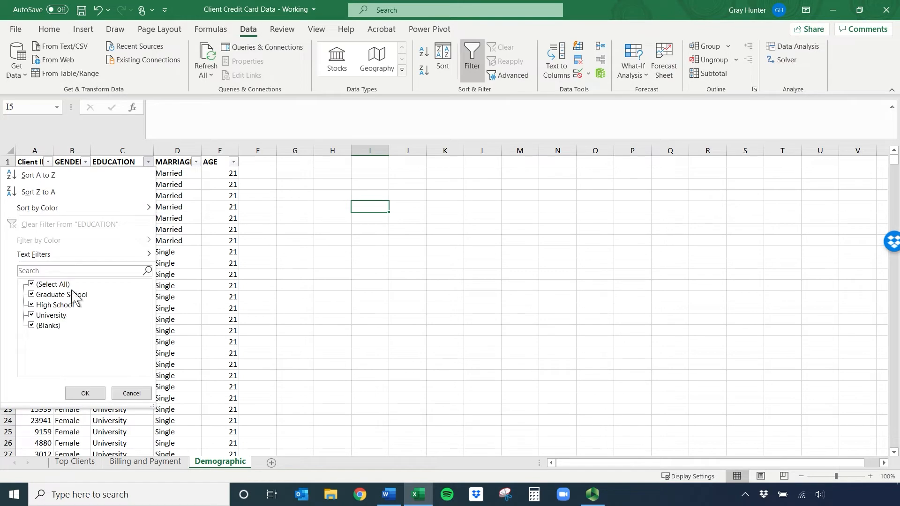
{"action": "left_click", "coordinate": [76, 271]}
{"action": "type", "text": "University"}
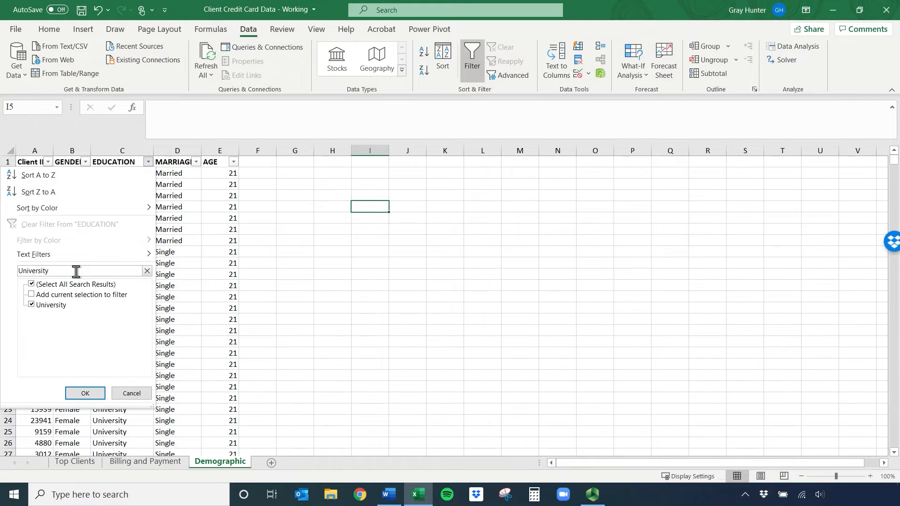
{"action": "left_click", "coordinate": [86, 394]}
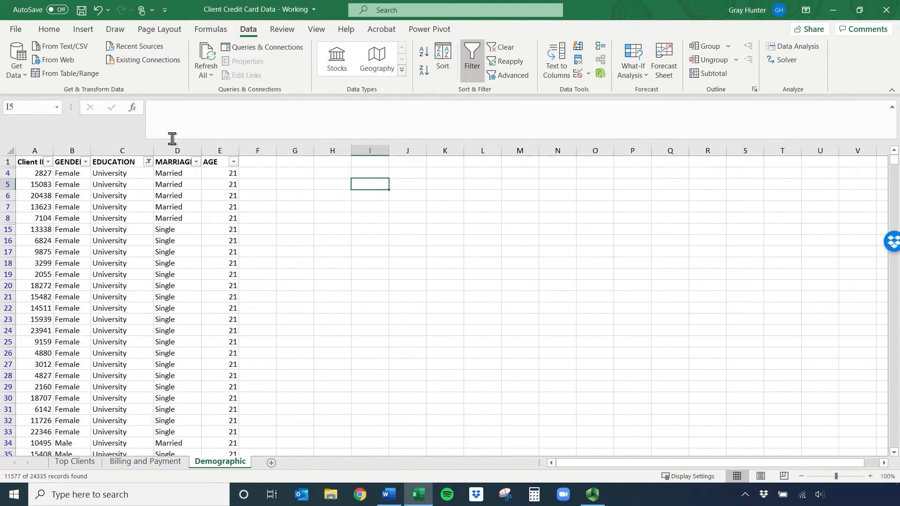
- Examine the text filter conditions offered for the EDUCATION column and leave the filter as applied
{"action": "left_click", "coordinate": [148, 162]}
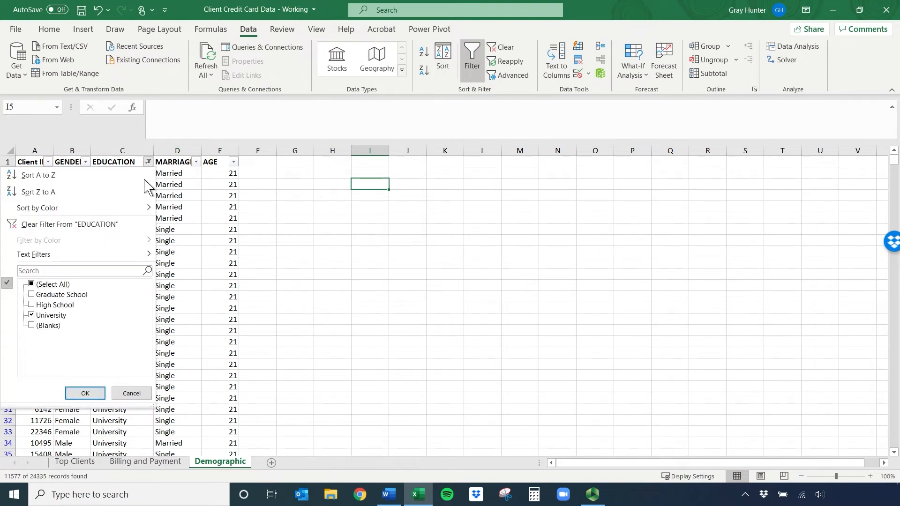
{"action": "left_click", "coordinate": [34, 288]}
{"action": "mouse_move", "coordinate": [126, 255]}
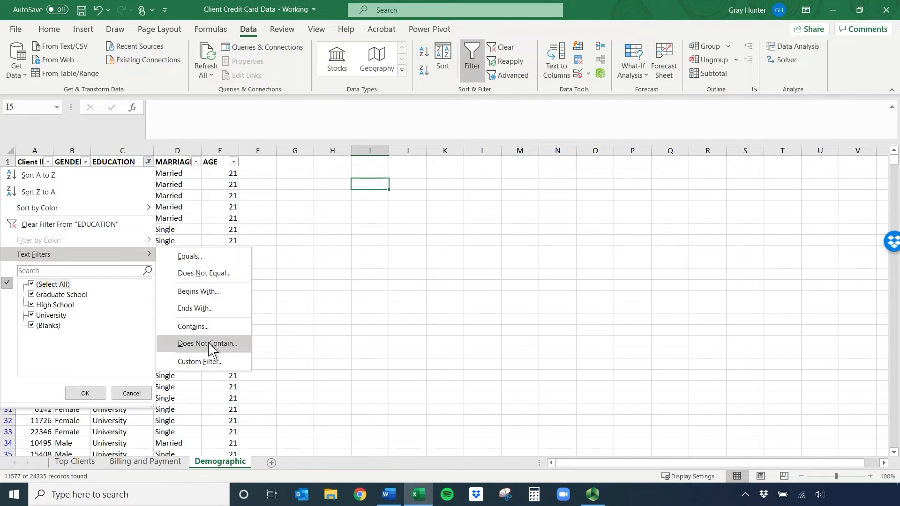
{"action": "left_click", "coordinate": [387, 291]}
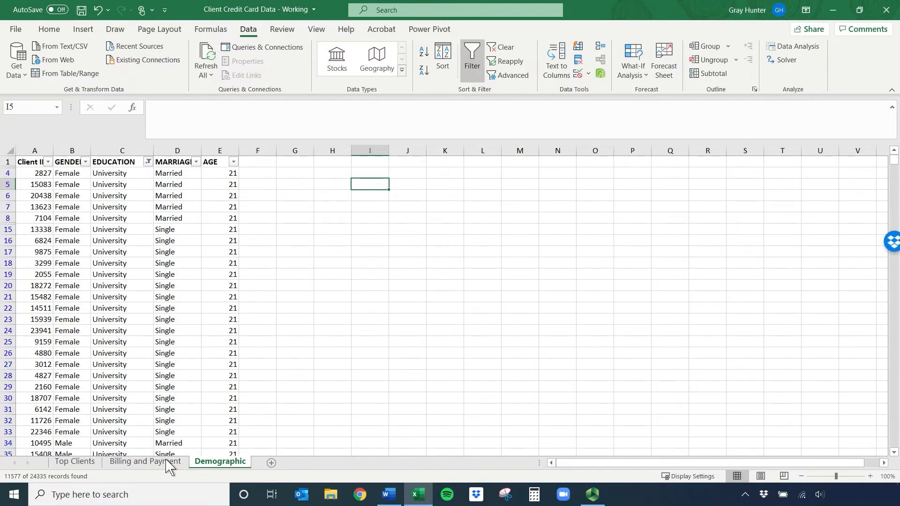
- Switch to the Billing and Payment sheet and select the Previously Defaulted on Payment header
{"action": "left_click", "coordinate": [151, 464]}
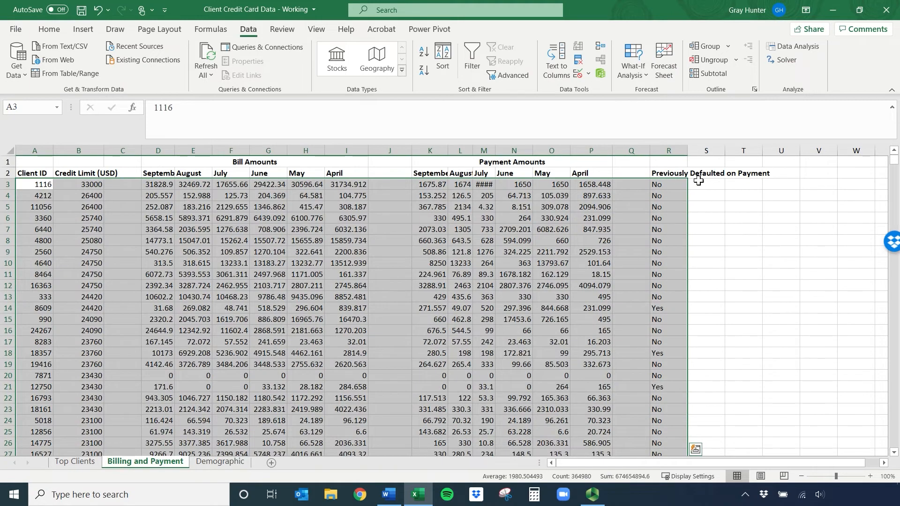
{"action": "left_click", "coordinate": [679, 176]}
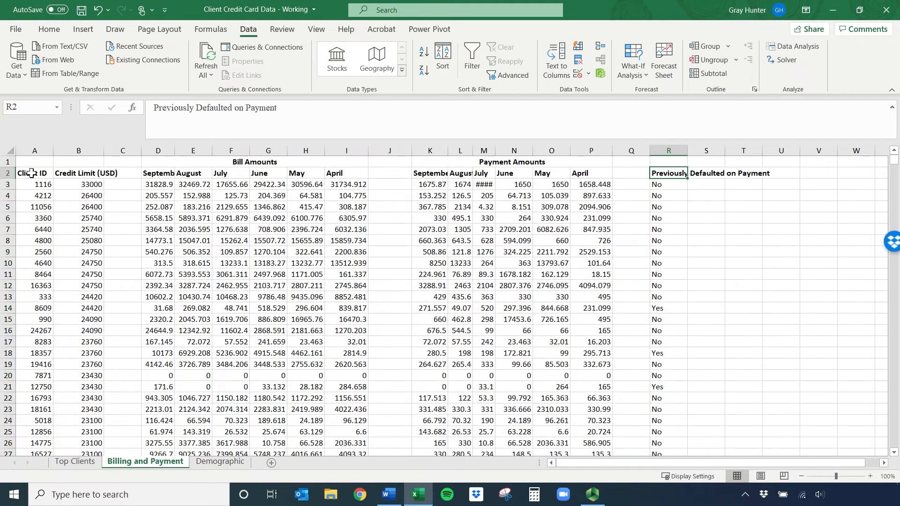
- Try to add filters by selecting the whole of columns A to R, and remove them from row 1
{"action": "left_click_drag", "start_coordinate": [34, 148], "coordinate": [678, 146]}
{"action": "left_click", "coordinate": [475, 53]}
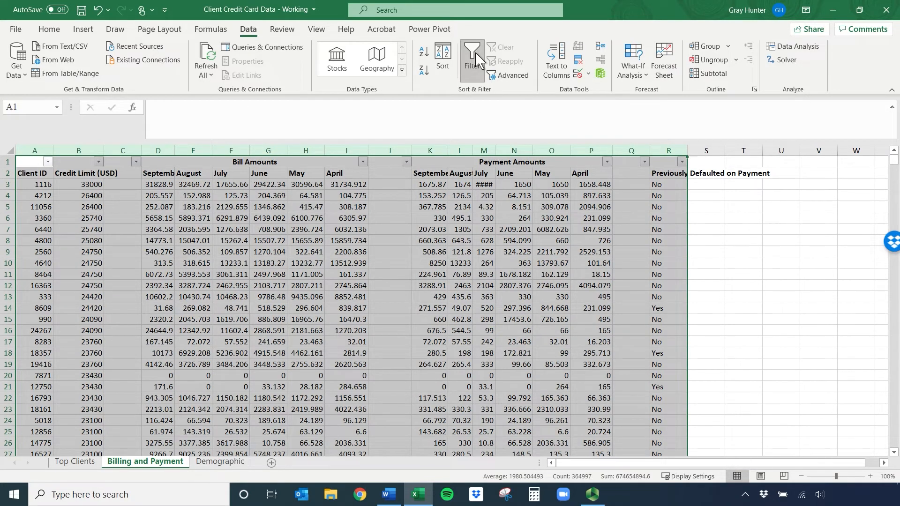
{"action": "left_click", "coordinate": [475, 53]}
{"action": "left_click", "coordinate": [231, 195]}
- Select the billing data from the row 2 headers down, columns A to R, and add header filters
{"action": "left_click_drag", "start_coordinate": [34, 174], "coordinate": [685, 179]}
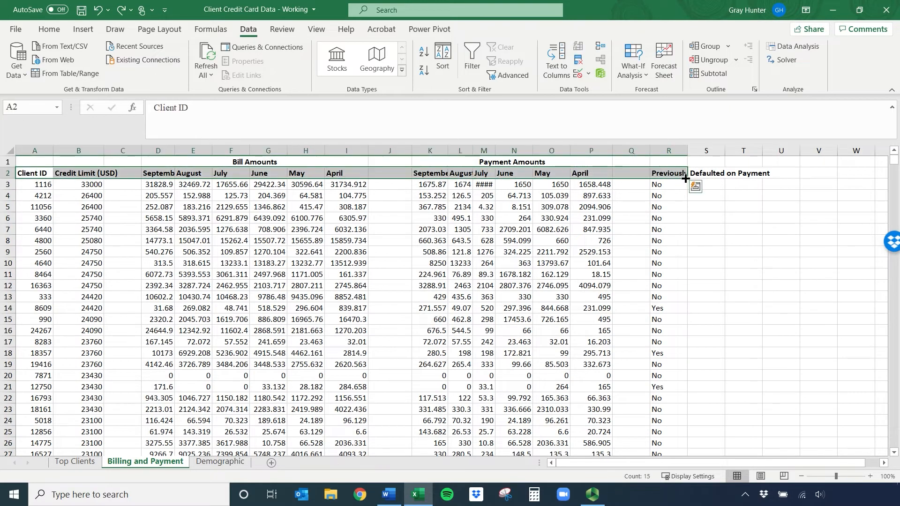
{"action": "key", "text": "ctrl+a"}
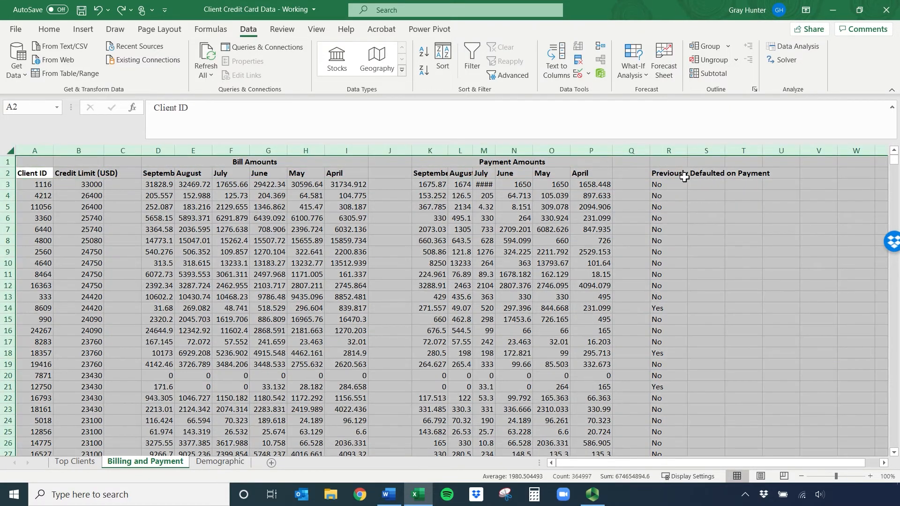
{"action": "left_click_drag", "start_coordinate": [30, 173], "coordinate": [676, 171]}
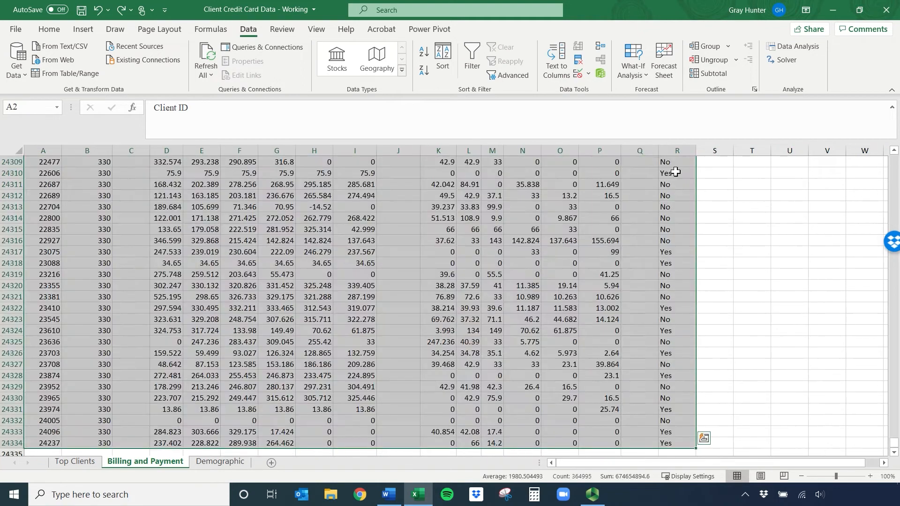
{"action": "left_click", "coordinate": [477, 52]}
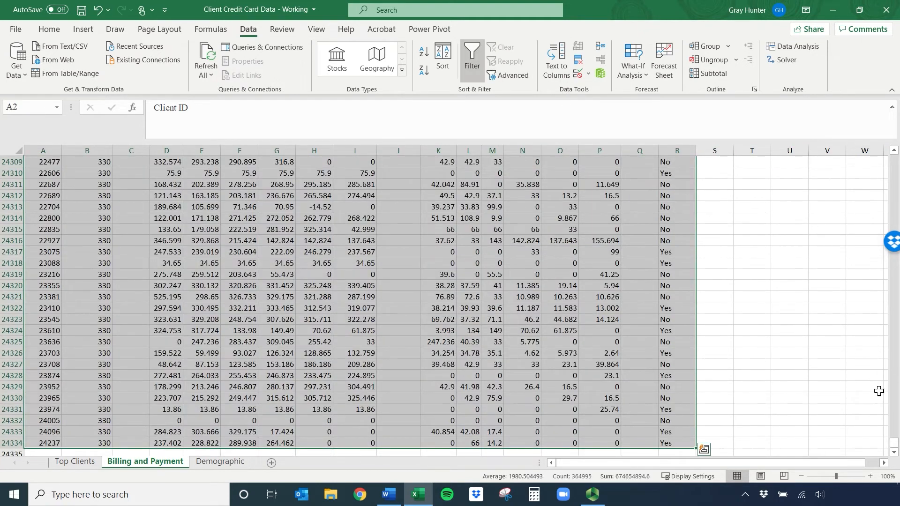
- Filter the Previously Defaulted on Payment column to show only Yes
{"action": "left_click_drag", "start_coordinate": [895, 442], "coordinate": [896, 158]}
{"action": "left_click", "coordinate": [682, 173]}
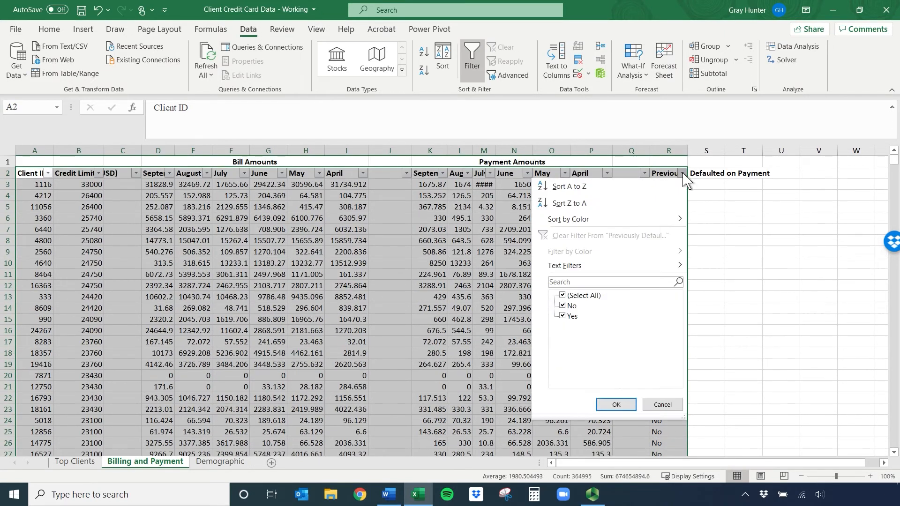
{"action": "left_click", "coordinate": [562, 296]}
{"action": "left_click", "coordinate": [562, 316]}
{"action": "left_click", "coordinate": [616, 405]}
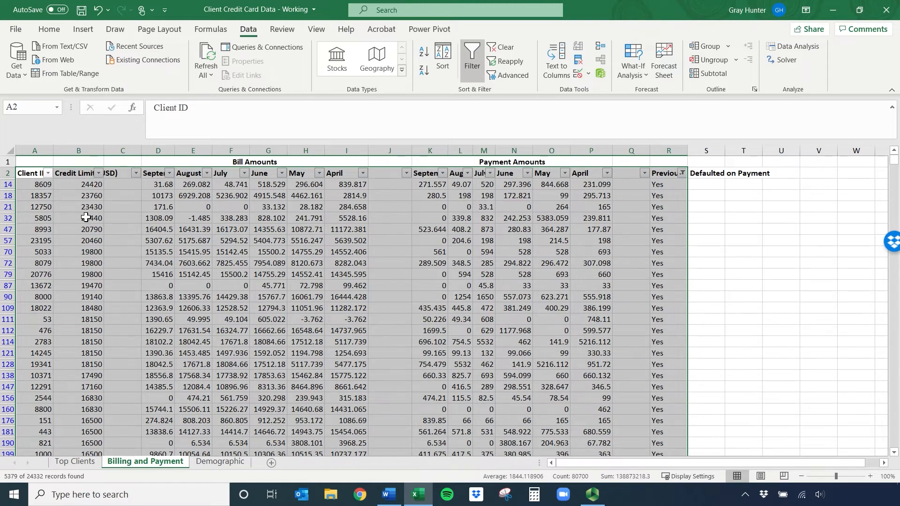
- Search the Client ID filter list for several client numbers and close it without applying a filter
{"action": "left_click", "coordinate": [47, 174]}
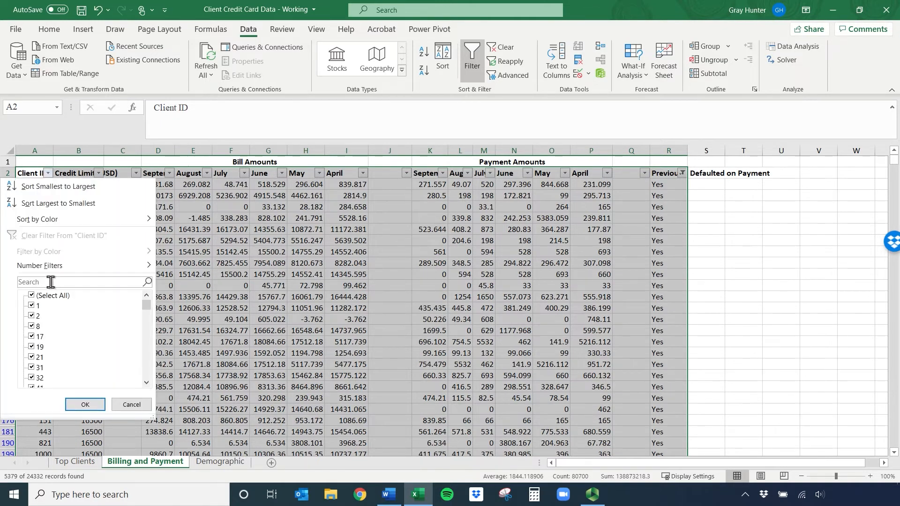
{"action": "type", "text": "5878"}
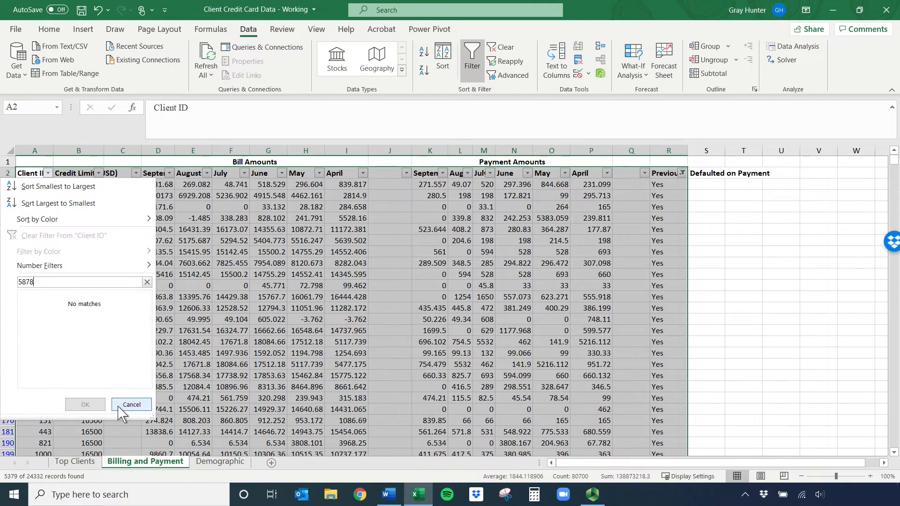
{"action": "key", "text": "BackSpace"}
{"action": "key", "text": "BackSpace"}
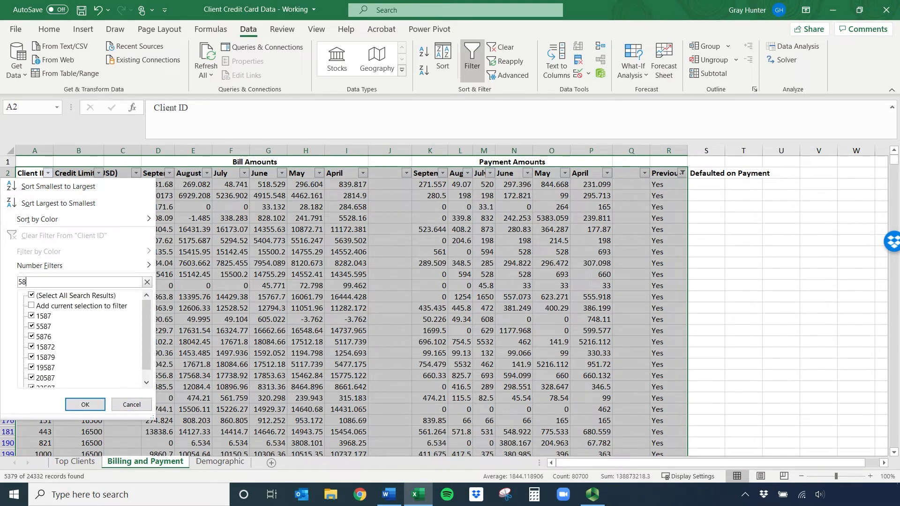
{"action": "type", "text": "5"}
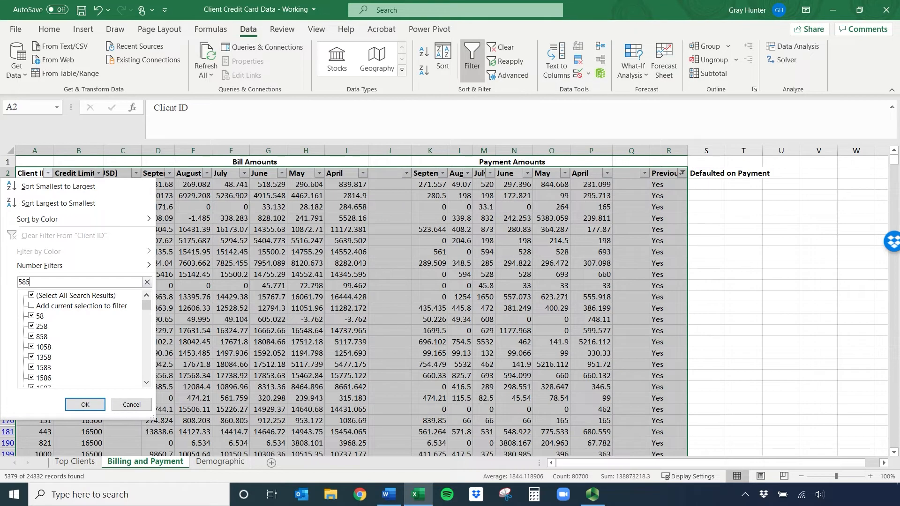
{"action": "type", "text": "8"}
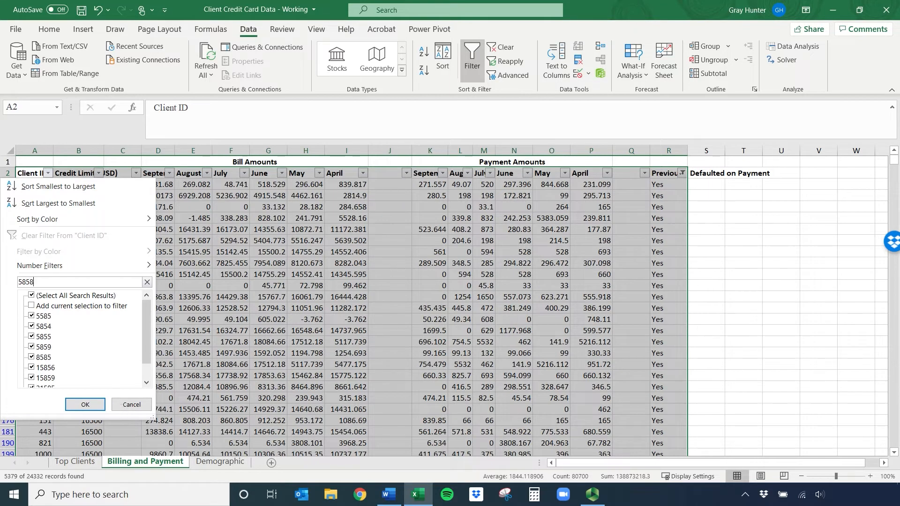
{"action": "key", "text": "BackSpace"}
{"action": "type", "text": "04"}
{"action": "key", "text": "BackSpace"}
{"action": "key", "text": "BackSpace"}
{"action": "type", "text": "9"}
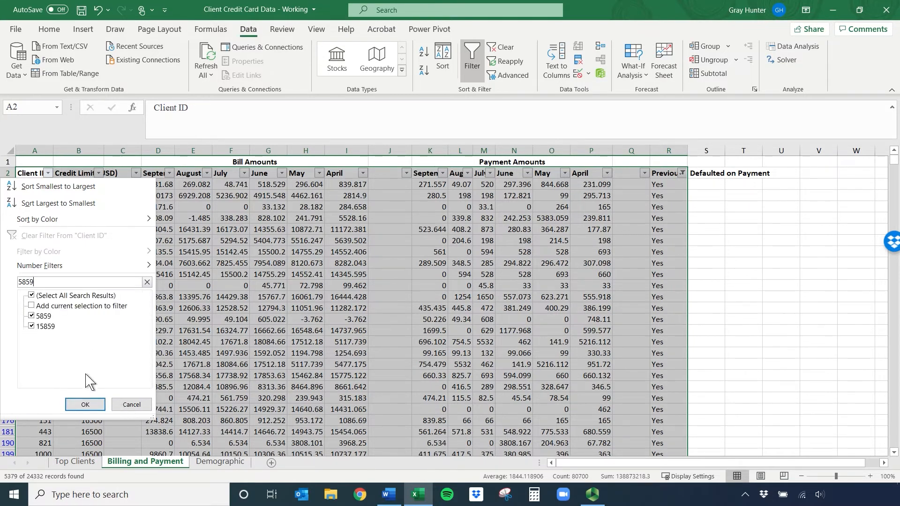
{"action": "left_click", "coordinate": [130, 404]}
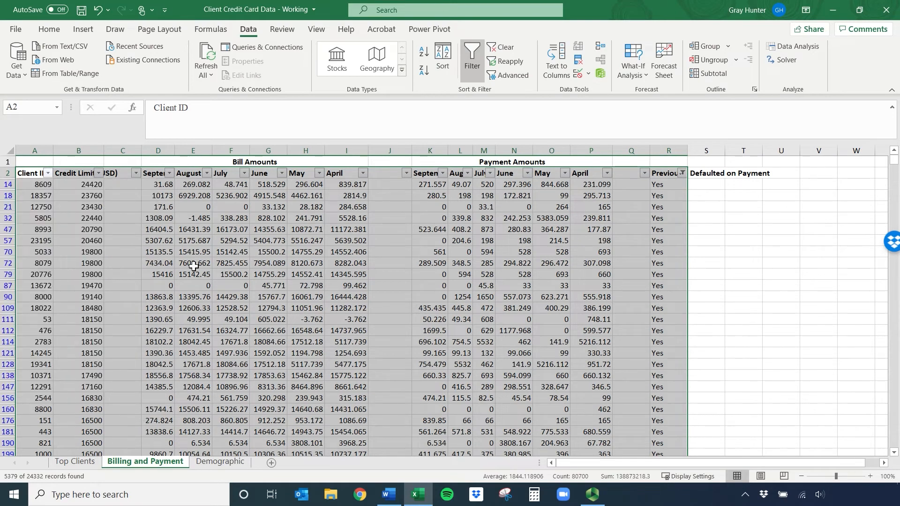
- Show all values in the Previously Defaulted on Payment column again and turn off filtering on the Billing and Payment sheet
{"action": "left_click", "coordinate": [682, 173]}
{"action": "left_click", "coordinate": [569, 296]}
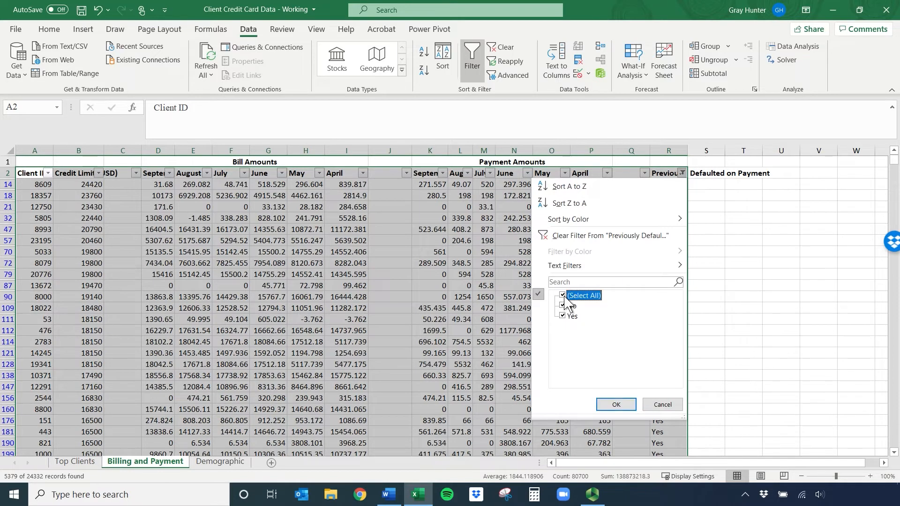
{"action": "left_click", "coordinate": [617, 405]}
{"action": "left_click", "coordinate": [472, 58]}
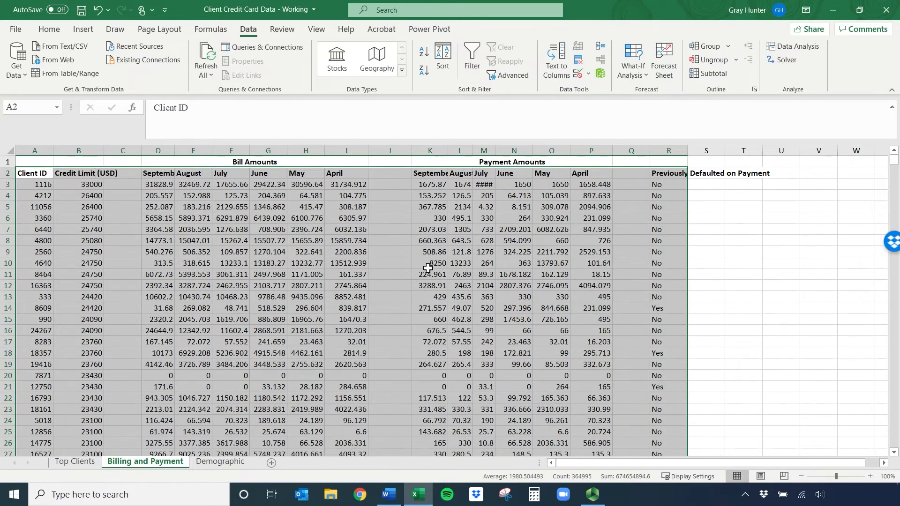
{"action": "left_click", "coordinate": [502, 216]}
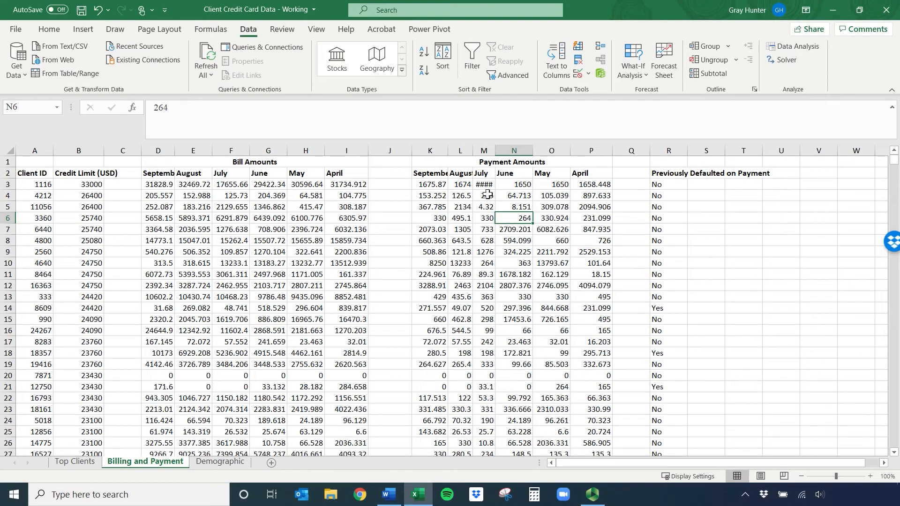
- Set up a Greater Than conditional formatting rule on the whole Credit Limit column with a threshold of 25000
{"action": "left_click", "coordinate": [50, 31]}
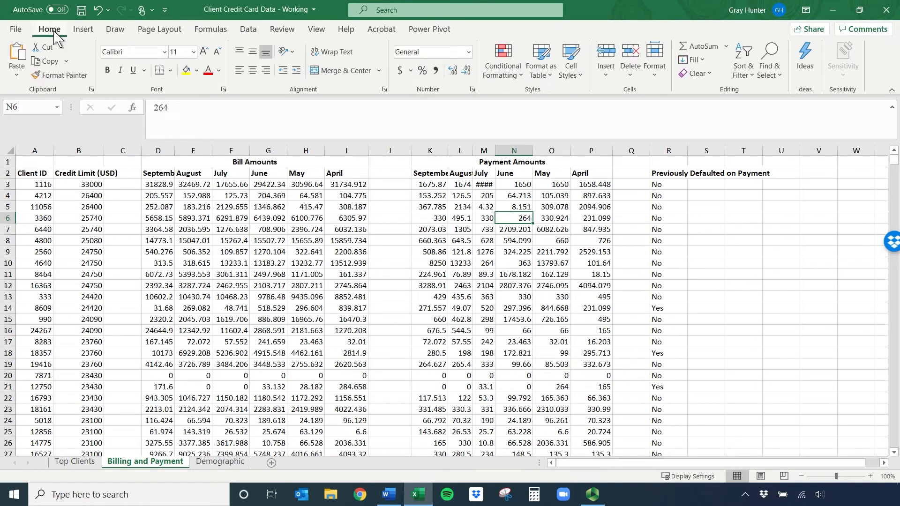
{"action": "left_click", "coordinate": [516, 82]}
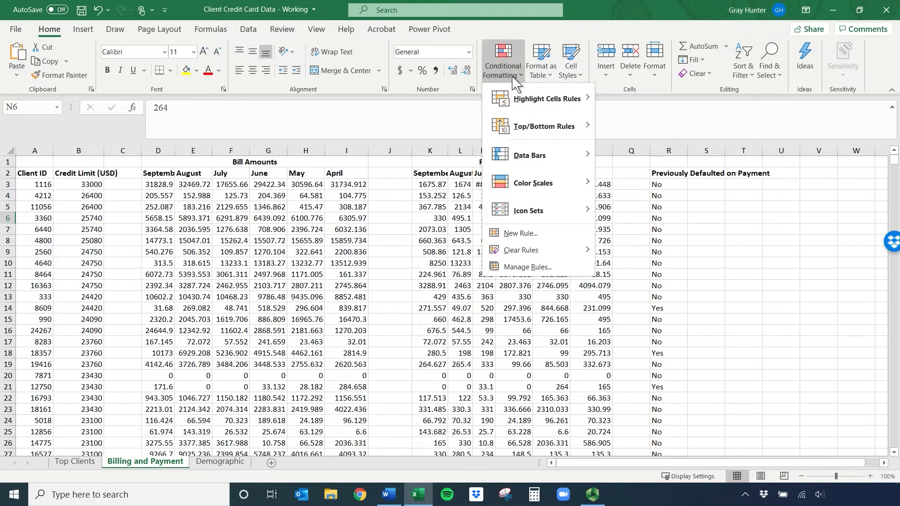
{"action": "left_click", "coordinate": [329, 198]}
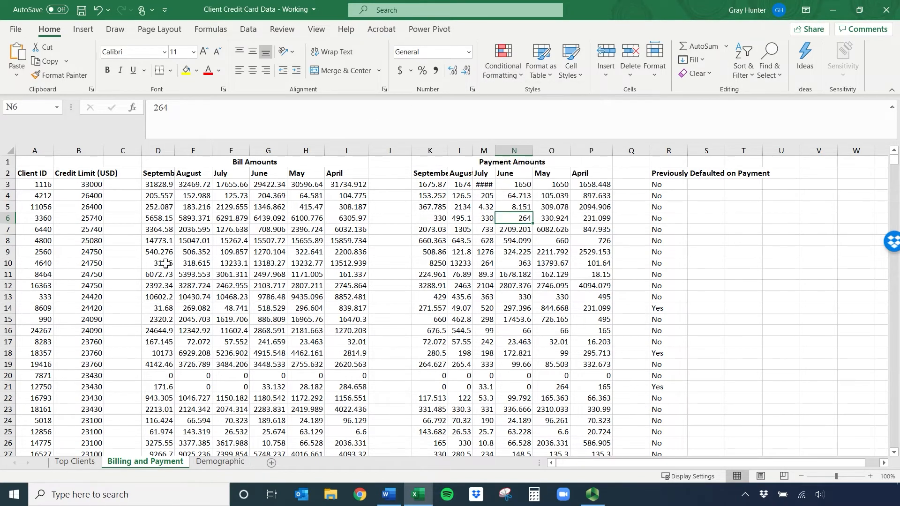
{"action": "left_click", "coordinate": [78, 150]}
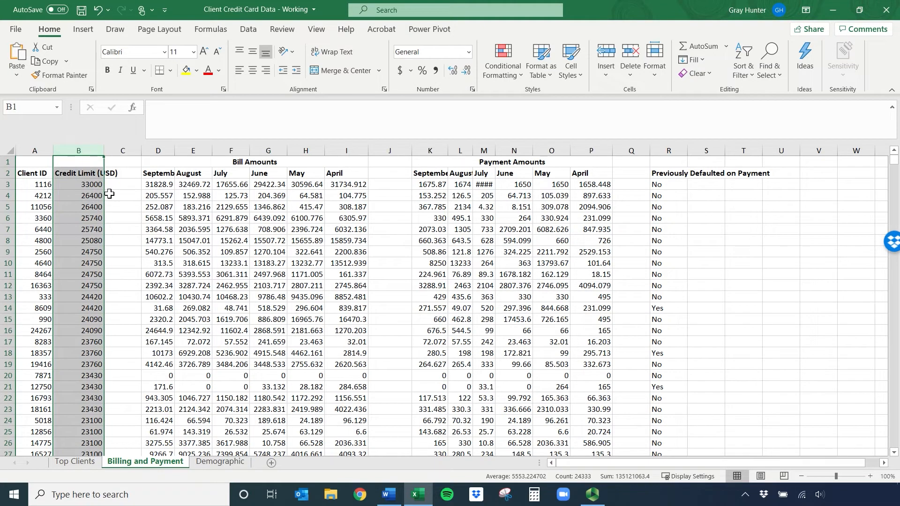
{"action": "left_click", "coordinate": [505, 59]}
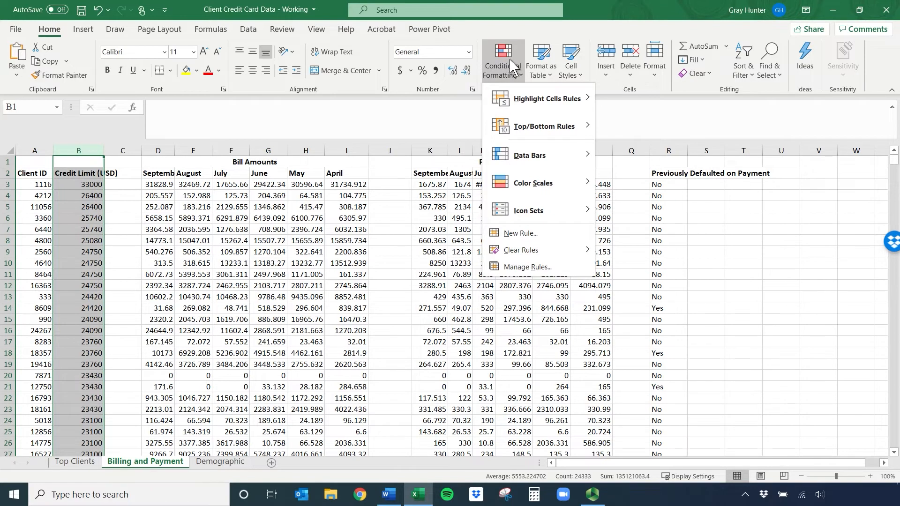
{"action": "mouse_move", "coordinate": [536, 222]}
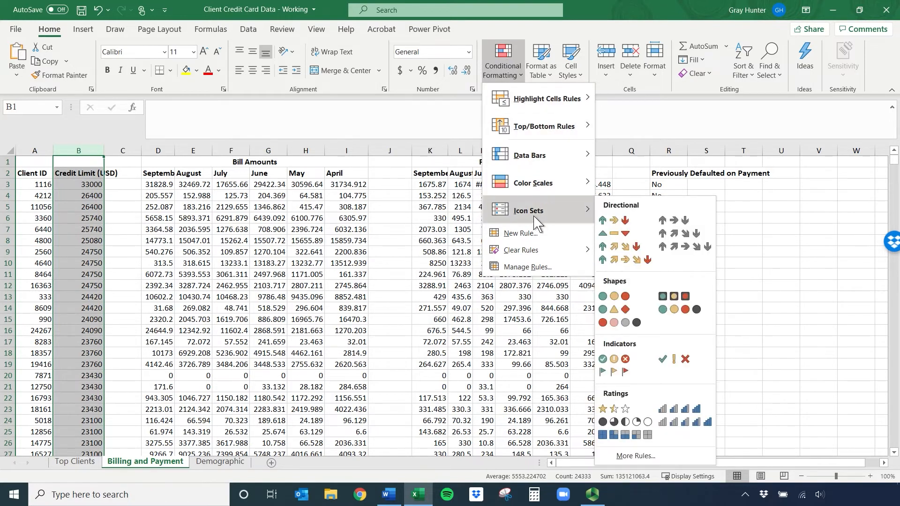
{"action": "mouse_move", "coordinate": [544, 99]}
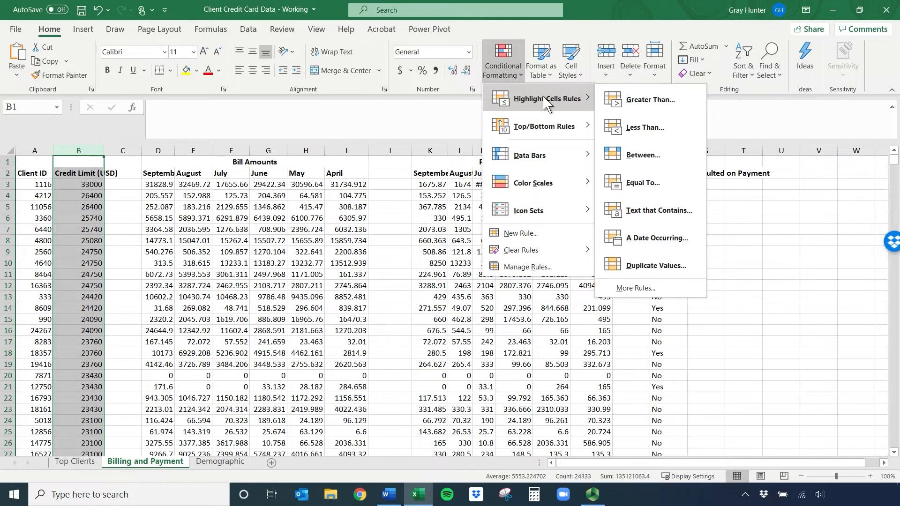
{"action": "left_click", "coordinate": [658, 99]}
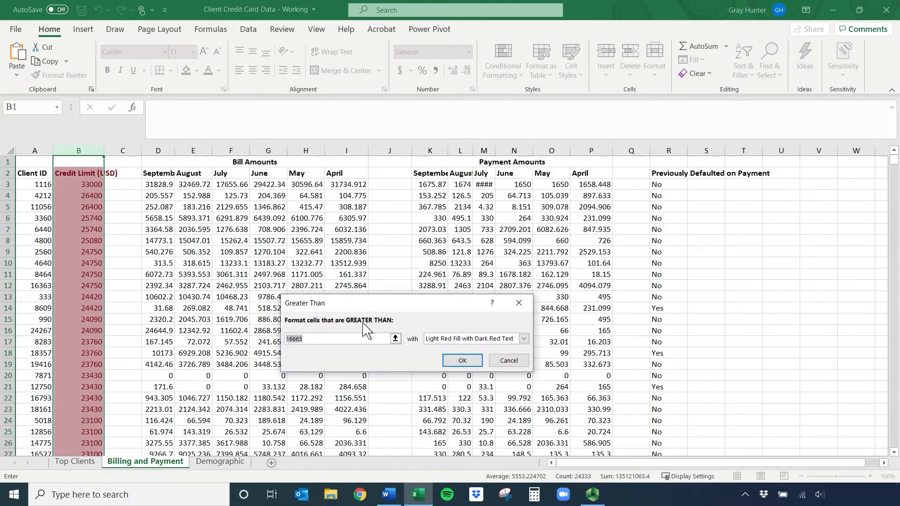
{"action": "left_click_drag", "start_coordinate": [324, 339], "coordinate": [264, 342]}
{"action": "left_click_drag", "start_coordinate": [353, 339], "coordinate": [266, 335]}
{"action": "type", "text": "25000"}
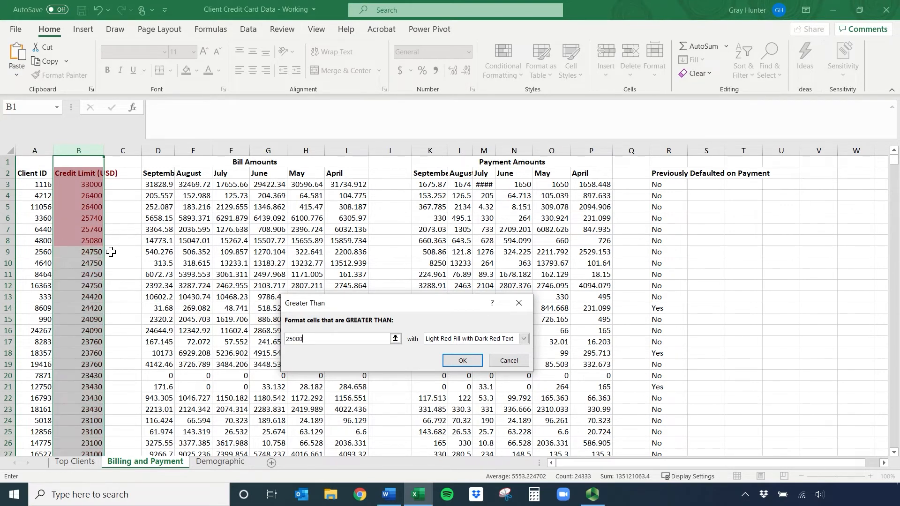
- Choose Green Fill with Dark Green Text for the Greater Than rule and apply it
{"action": "left_click", "coordinate": [505, 339]}
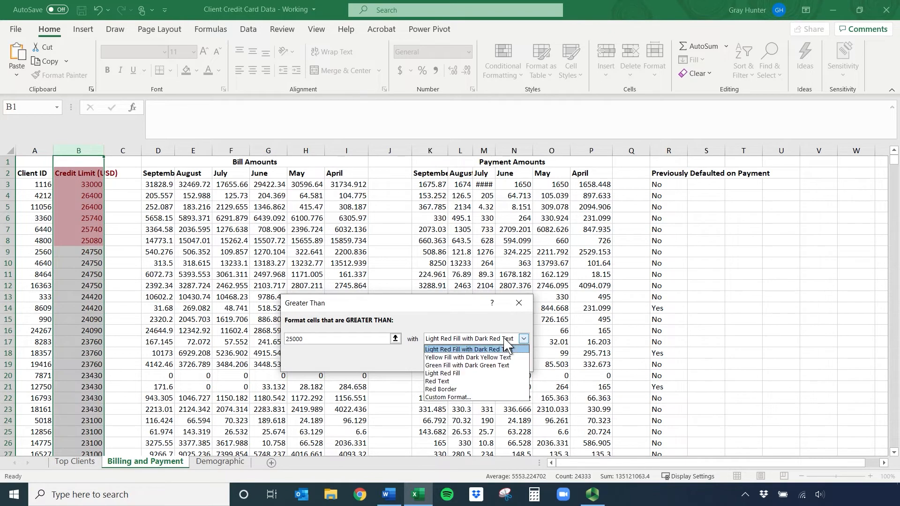
{"action": "left_click", "coordinate": [490, 366]}
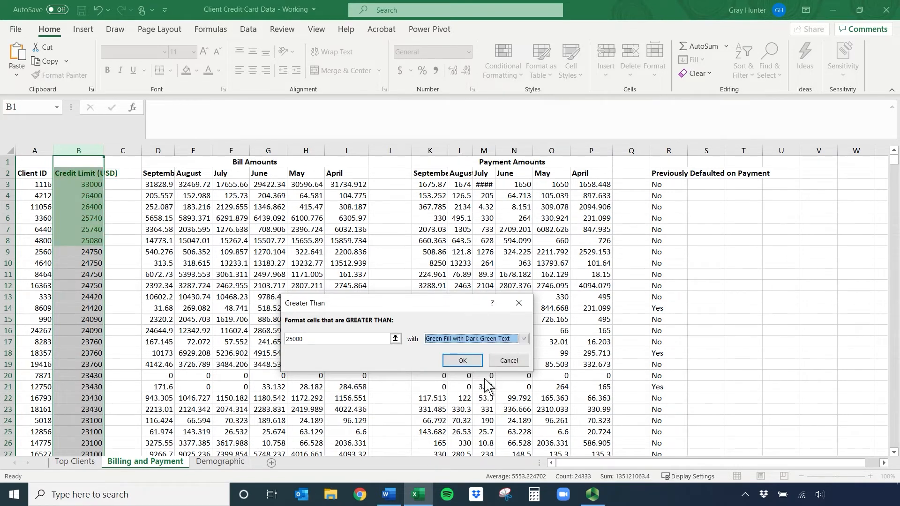
{"action": "left_click", "coordinate": [464, 362]}
{"action": "left_click", "coordinate": [79, 286]}
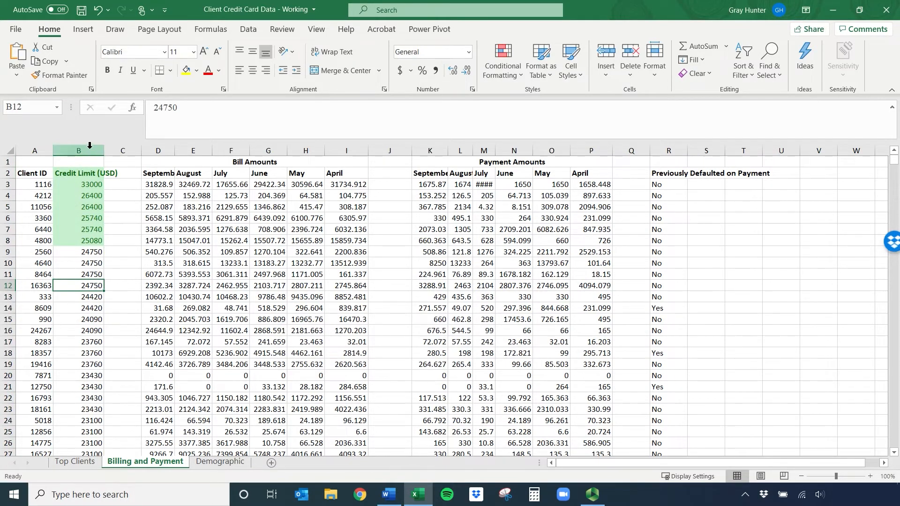
- Clear the conditional formatting rules from the Credit Limit (USD) header cell B2 only
{"action": "left_click", "coordinate": [89, 169]}
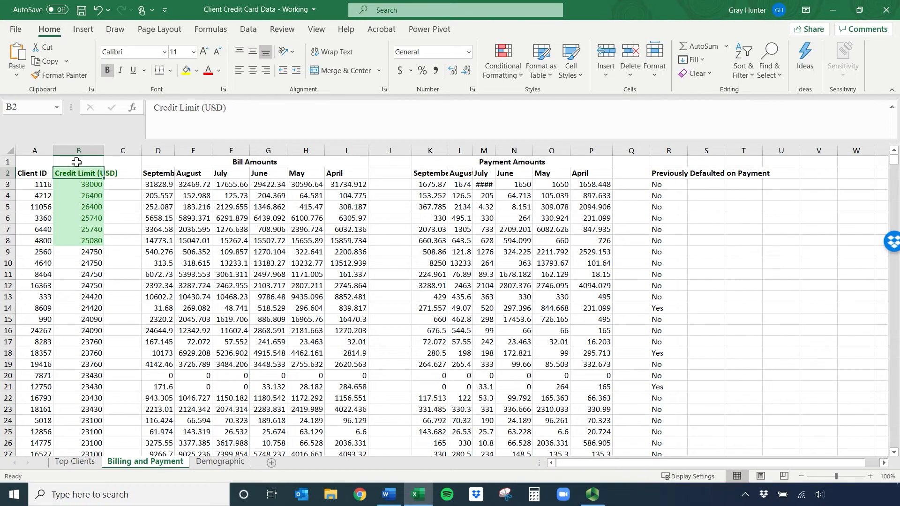
{"action": "left_click", "coordinate": [511, 73]}
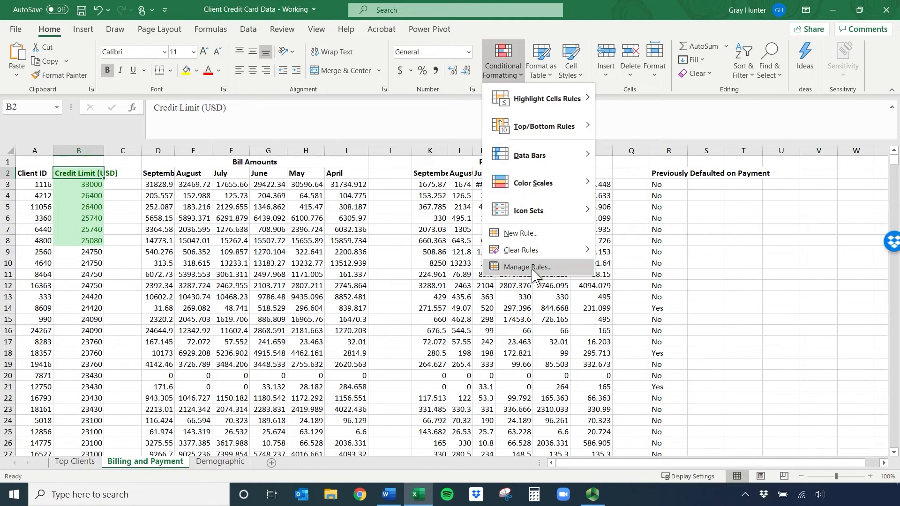
{"action": "mouse_move", "coordinate": [536, 257]}
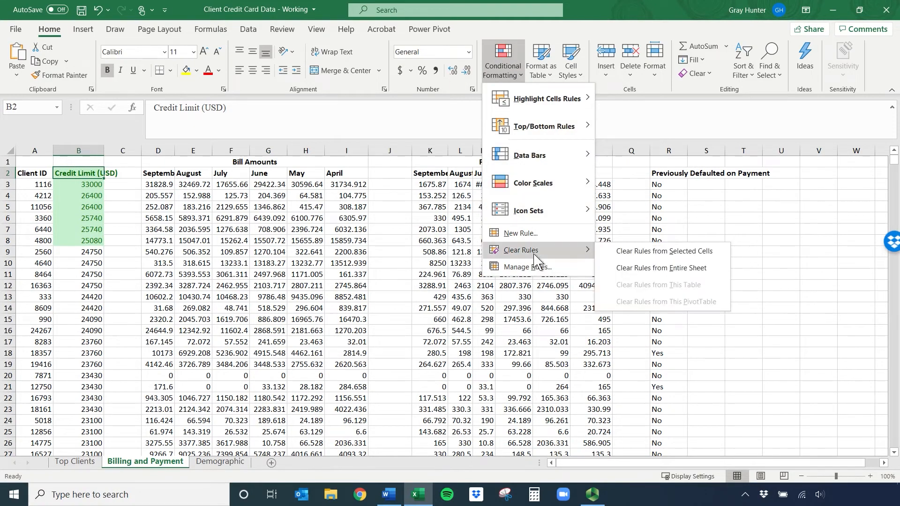
{"action": "left_click", "coordinate": [675, 257]}
{"action": "left_click_drag", "start_coordinate": [122, 230], "coordinate": [122, 218]}
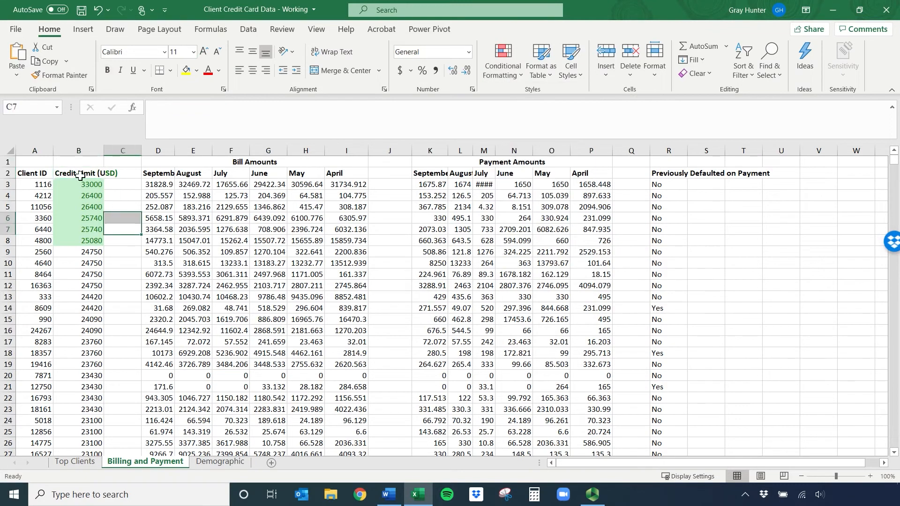
- Highlight the top 20 items of the Credit Limit column with Green Fill with Dark Green Text
{"action": "left_click", "coordinate": [82, 149]}
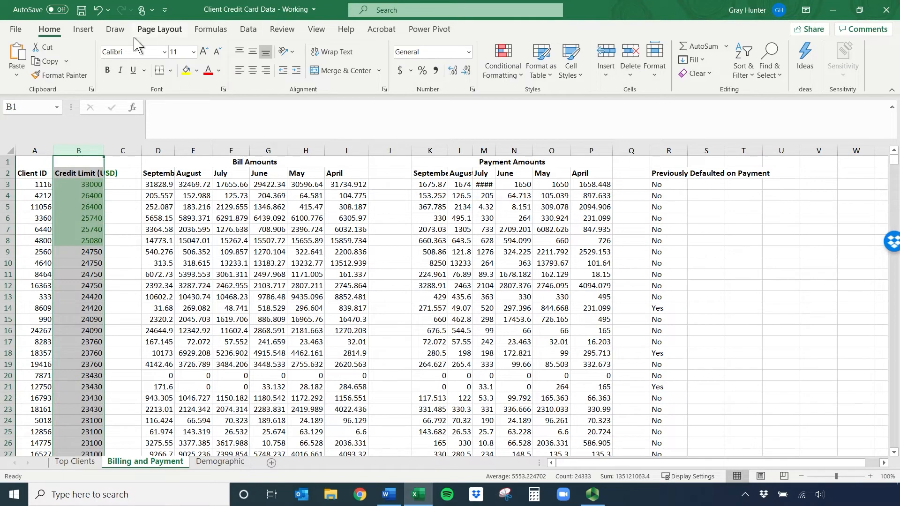
{"action": "left_click", "coordinate": [524, 75]}
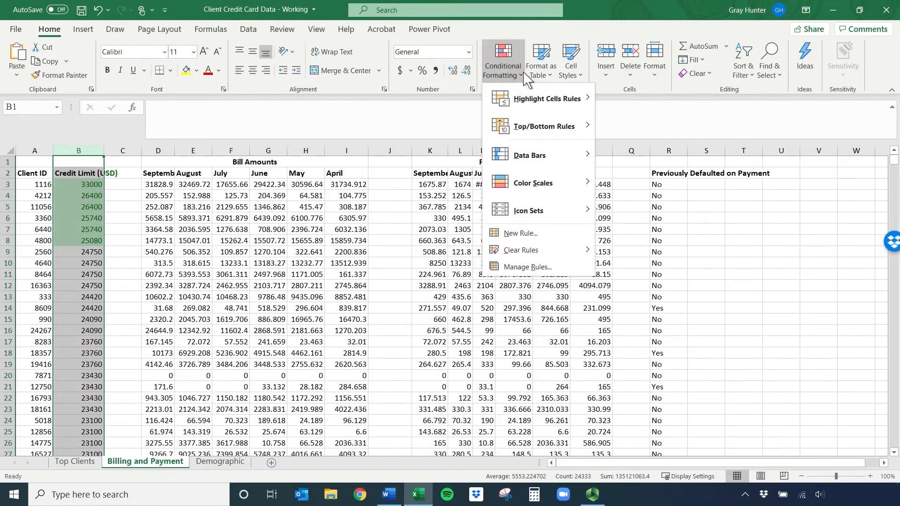
{"action": "mouse_move", "coordinate": [560, 101]}
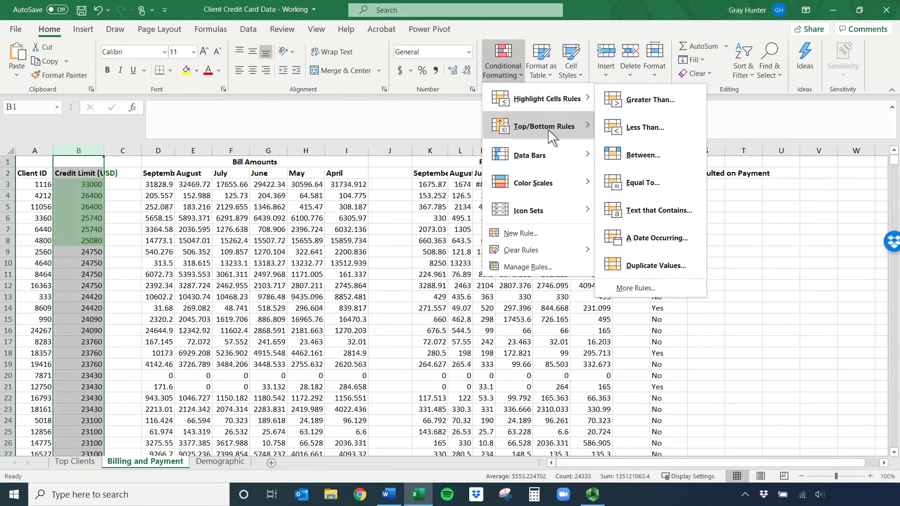
{"action": "mouse_move", "coordinate": [551, 136]}
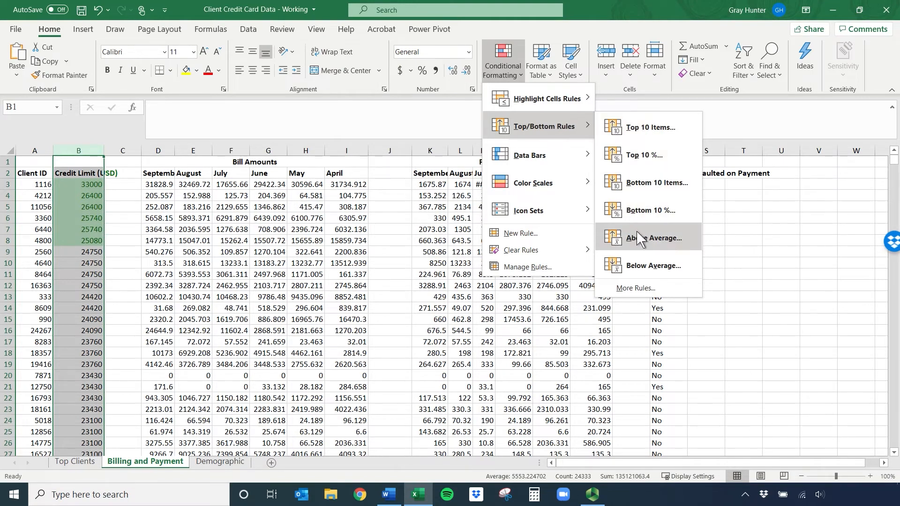
{"action": "left_click", "coordinate": [651, 128]}
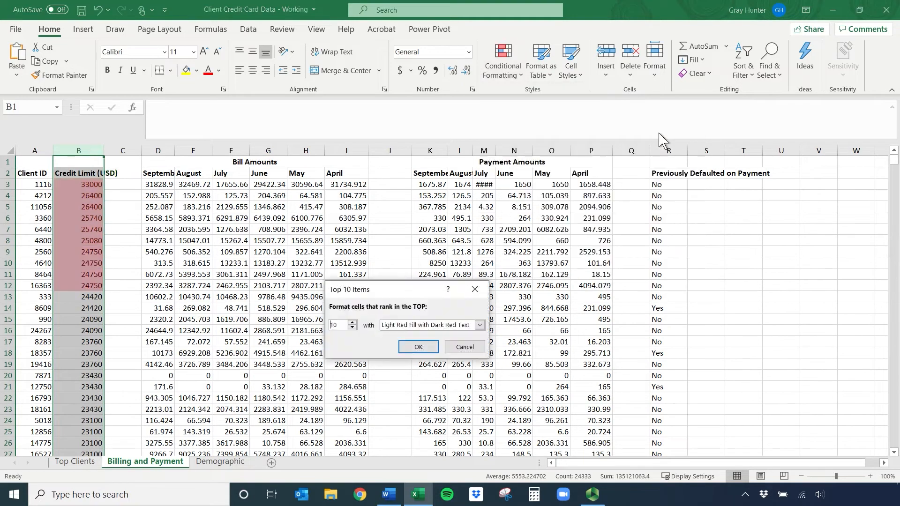
{"action": "double_click", "coordinate": [344, 326]}
{"action": "type", "text": "20"}
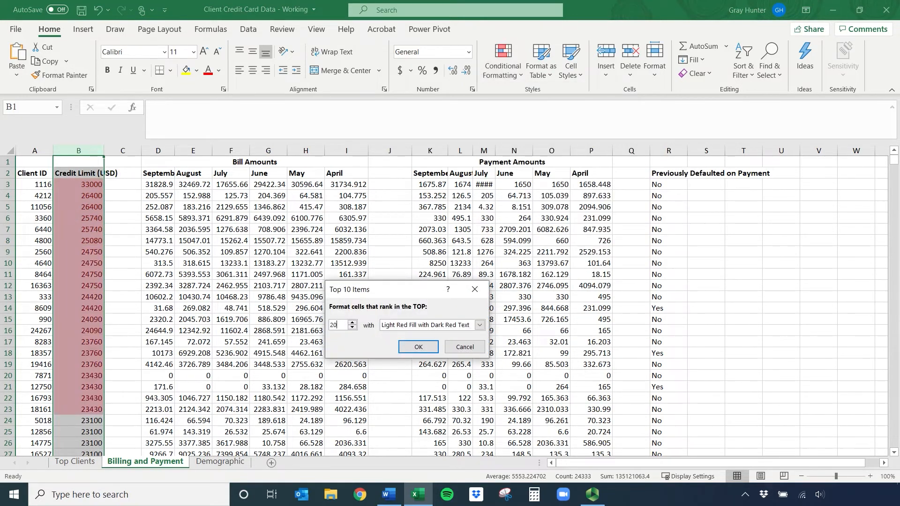
{"action": "left_click", "coordinate": [480, 325]}
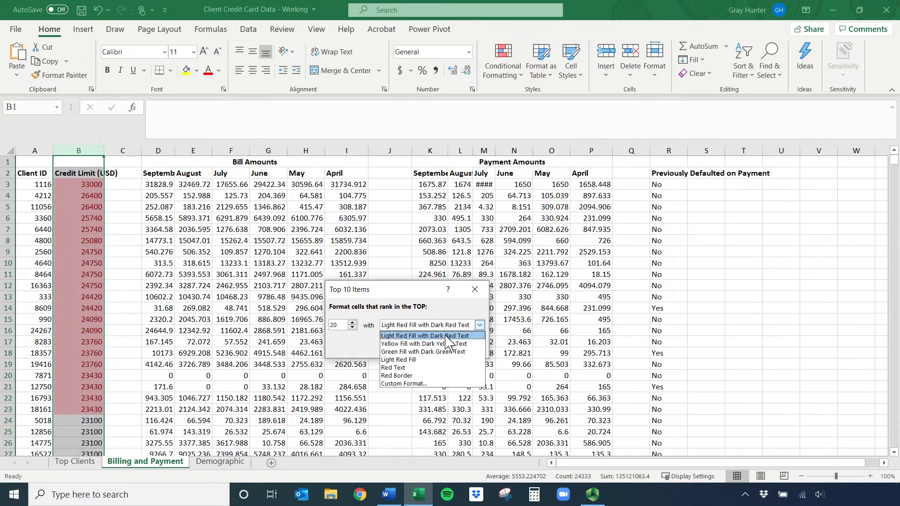
{"action": "left_click", "coordinate": [437, 352]}
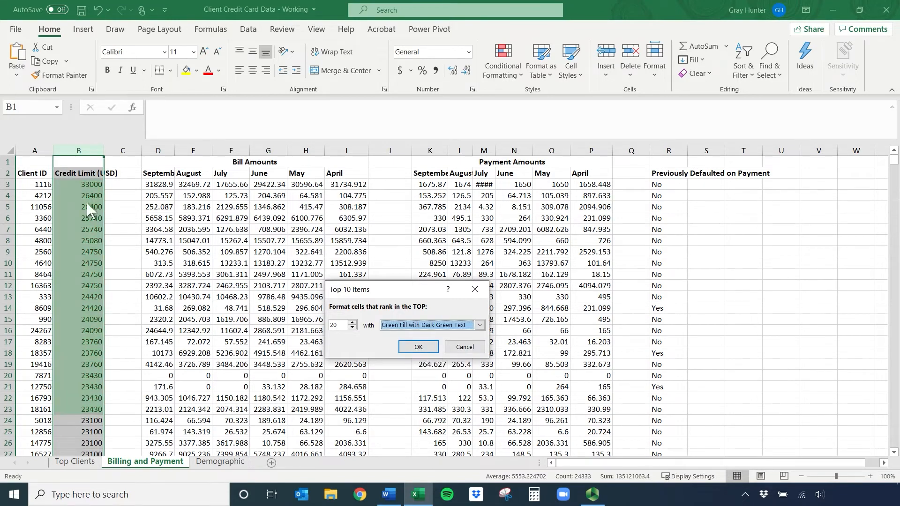
{"action": "left_click", "coordinate": [419, 348]}
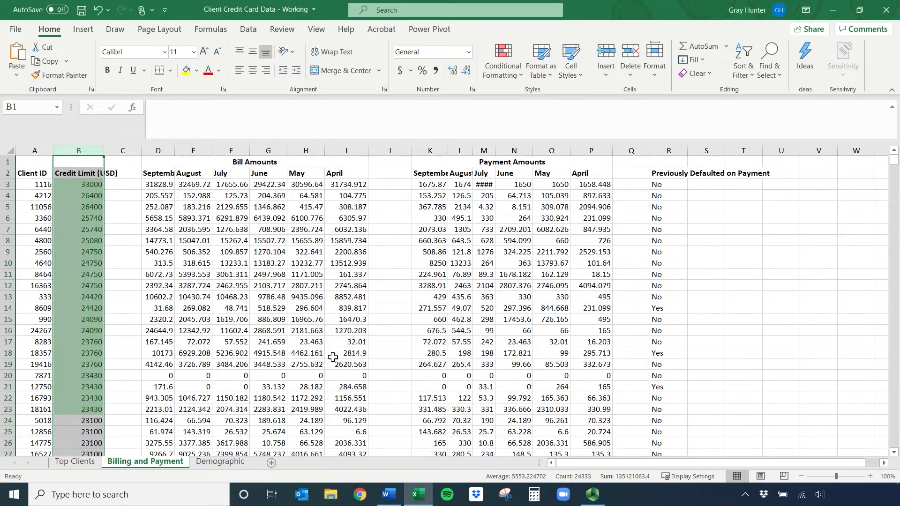
- Highlight the top 10% of the Credit Limit column with Green Fill with Dark Green Text and review the highlighted rows
{"action": "left_click", "coordinate": [509, 78]}
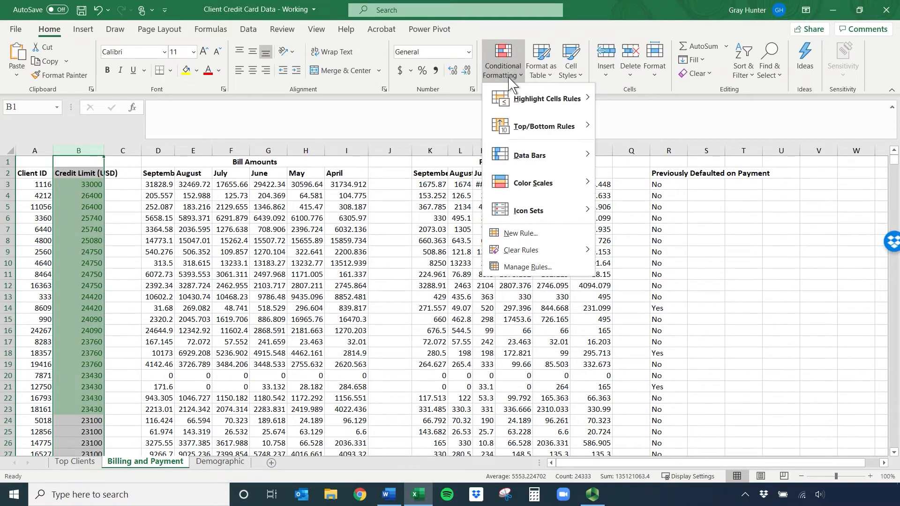
{"action": "mouse_move", "coordinate": [544, 127]}
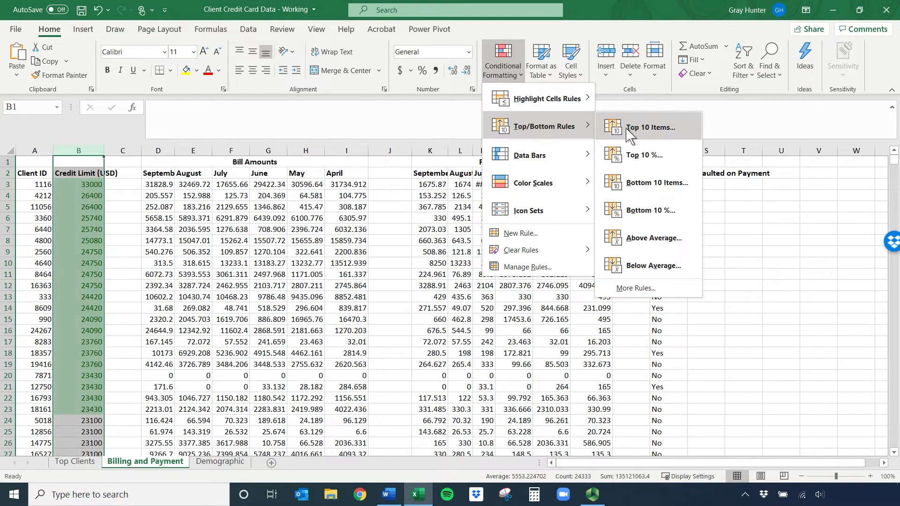
{"action": "left_click", "coordinate": [654, 157]}
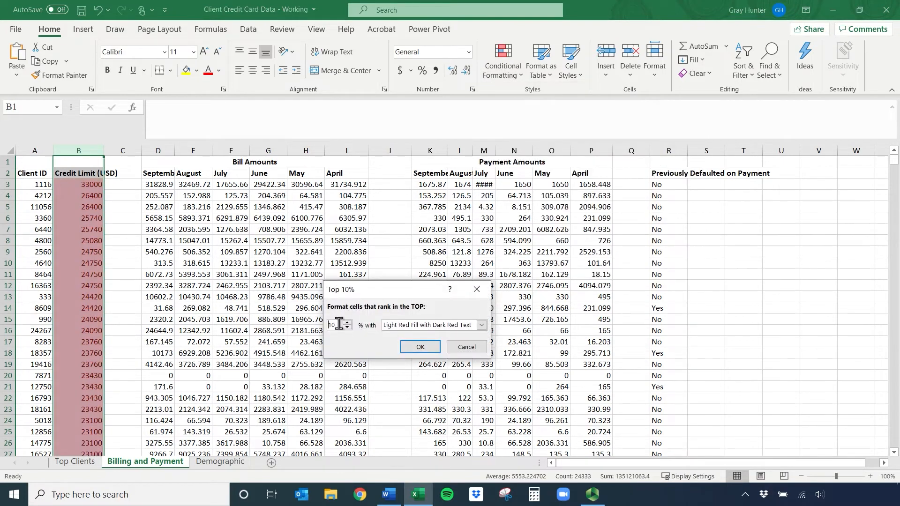
{"action": "left_click", "coordinate": [407, 325]}
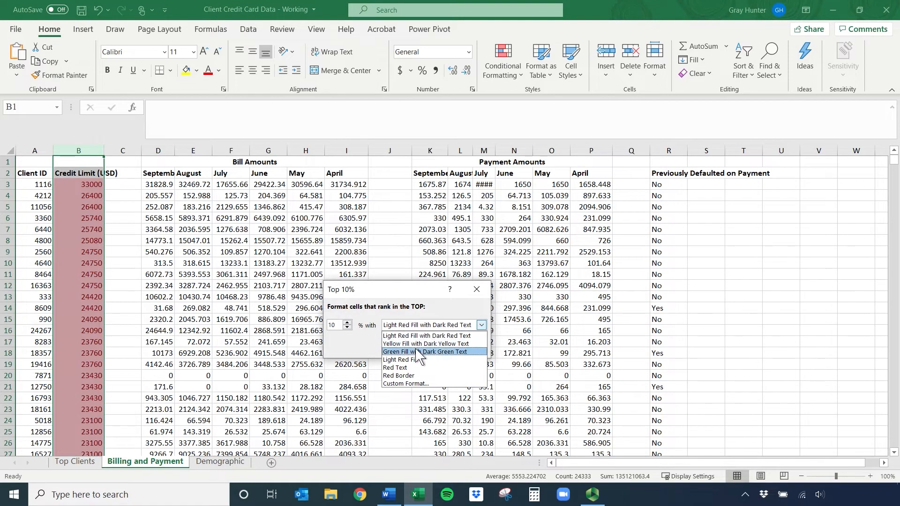
{"action": "left_click", "coordinate": [419, 344]}
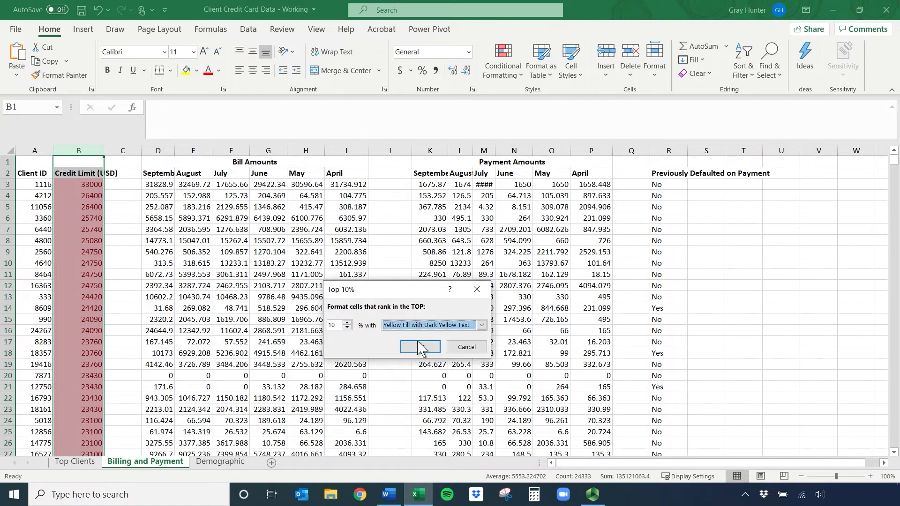
{"action": "left_click", "coordinate": [423, 327]}
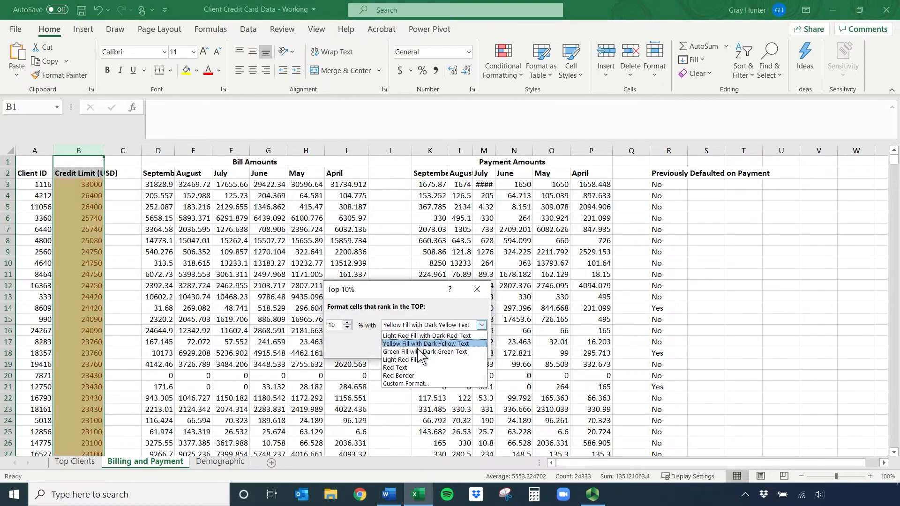
{"action": "left_click", "coordinate": [419, 352]}
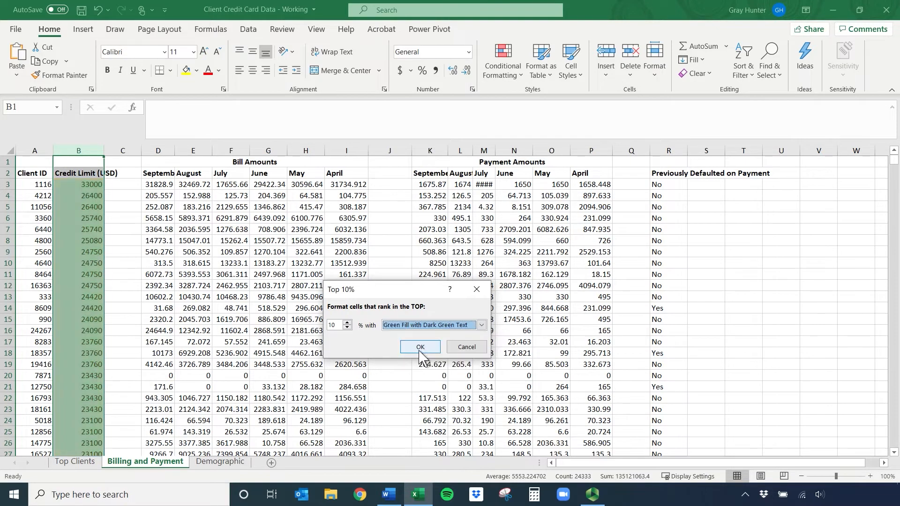
{"action": "left_click", "coordinate": [421, 348]}
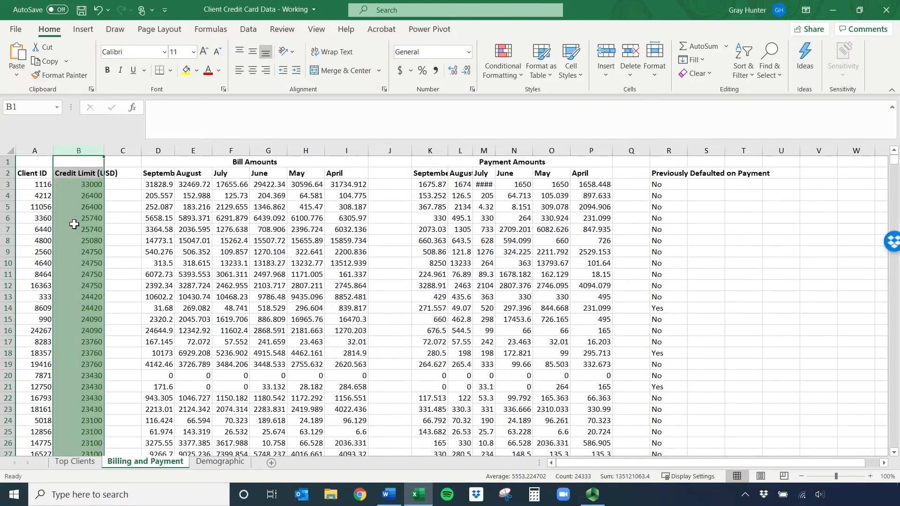
{"action": "scroll", "coordinate": [74, 224], "scroll_direction": "down", "scroll_amount": 20}
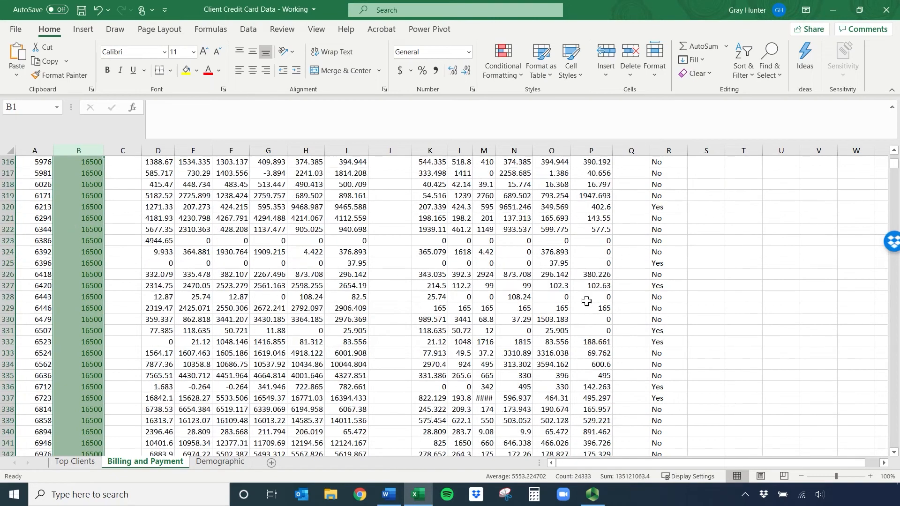
{"action": "left_click_drag", "start_coordinate": [894, 163], "coordinate": [893, 119]}
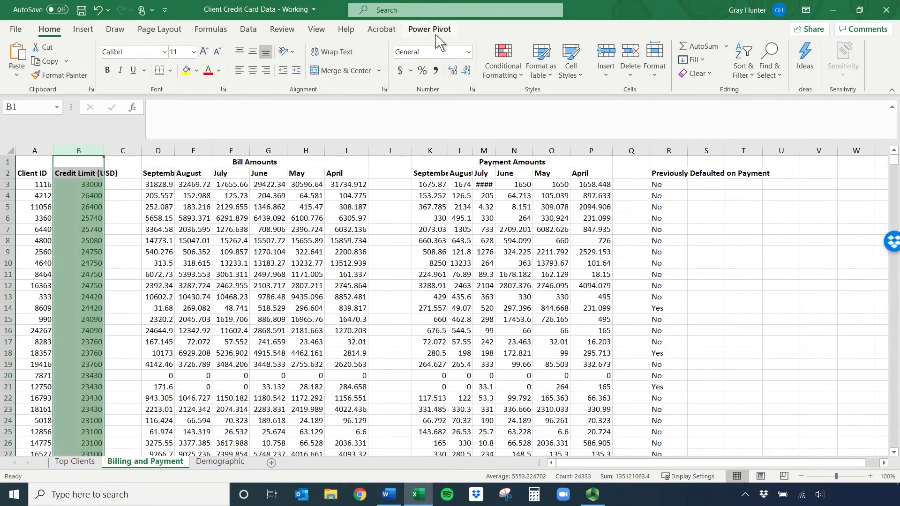
- Highlight the bottom 10% of the Credit Limit column with Light Red Fill with Dark Red Text and review the lowest rows
{"action": "left_click", "coordinate": [516, 80]}
{"action": "mouse_move", "coordinate": [545, 136]}
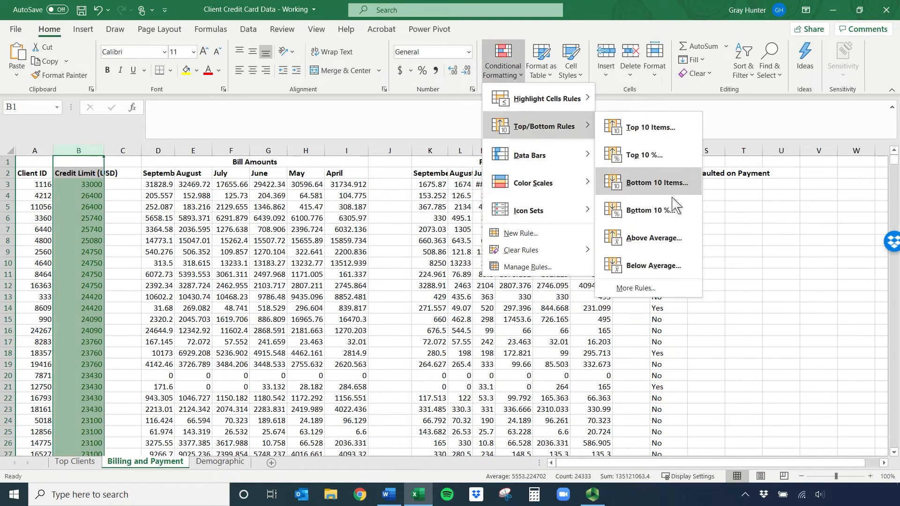
{"action": "left_click", "coordinate": [674, 210]}
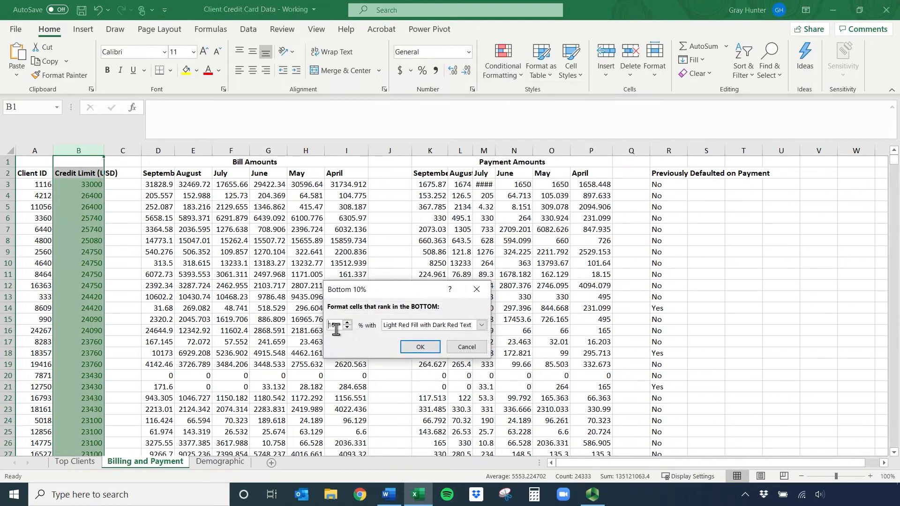
{"action": "left_click", "coordinate": [421, 347]}
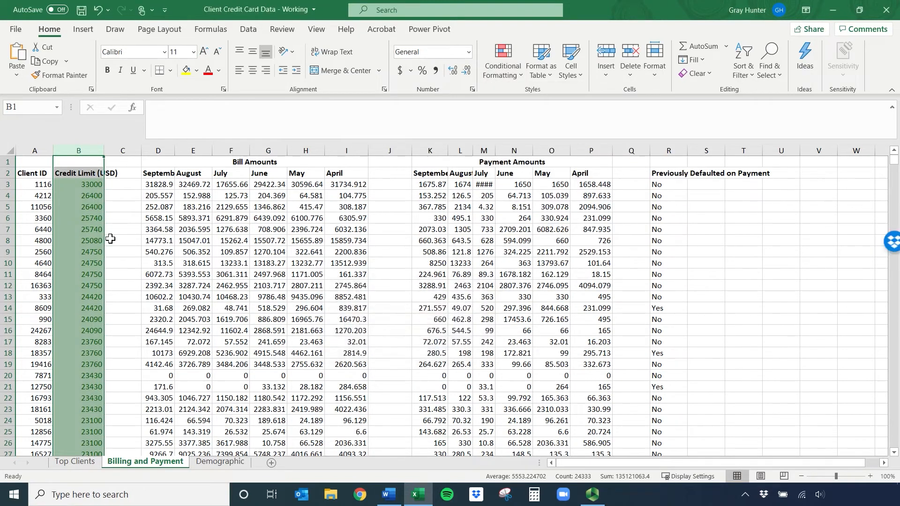
{"action": "left_click_drag", "start_coordinate": [893, 161], "coordinate": [886, 445]}
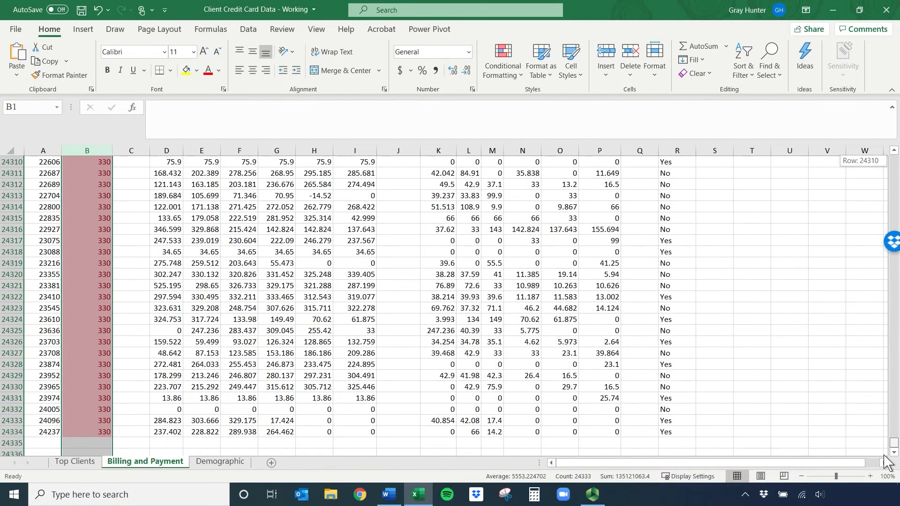
{"action": "scroll", "coordinate": [84, 224], "scroll_direction": "up", "scroll_amount": 20}
{"action": "left_click_drag", "start_coordinate": [894, 427], "coordinate": [894, 153]}
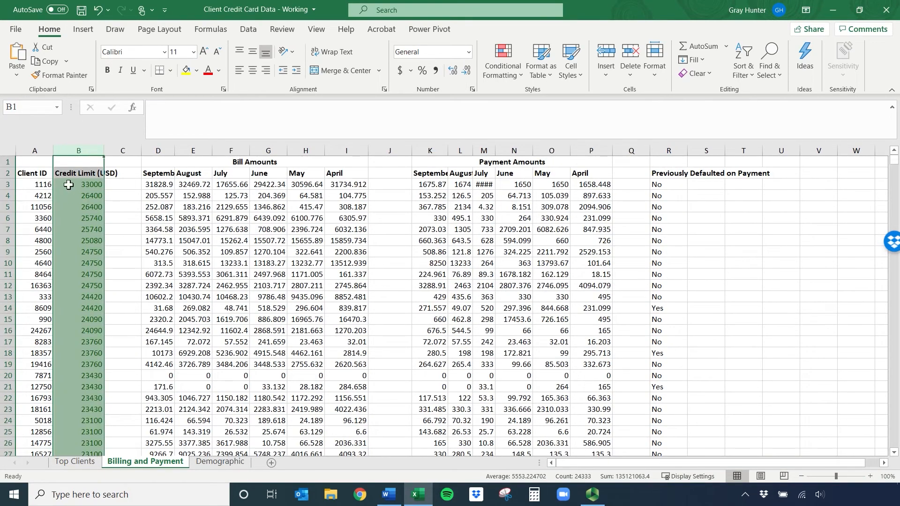
- Highlight the top 10% of the Bill Amounts data, September through April, with Green Fill with Dark Green Text
{"action": "left_click_drag", "start_coordinate": [157, 175], "coordinate": [345, 174]}
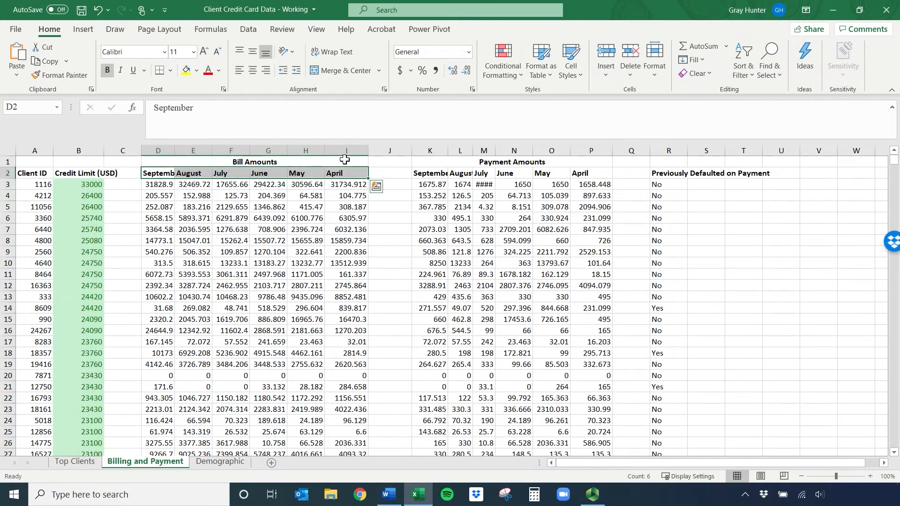
{"action": "key", "text": "ctrl+shift+Down"}
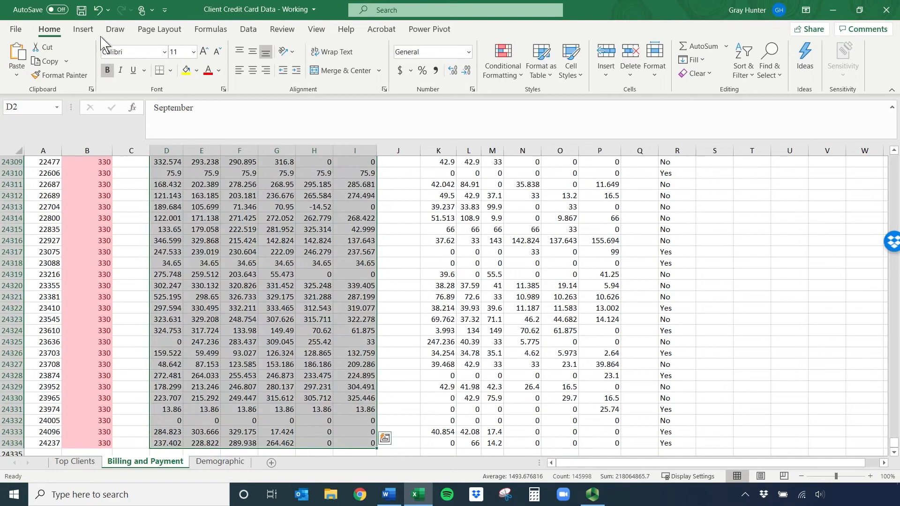
{"action": "left_click", "coordinate": [498, 72]}
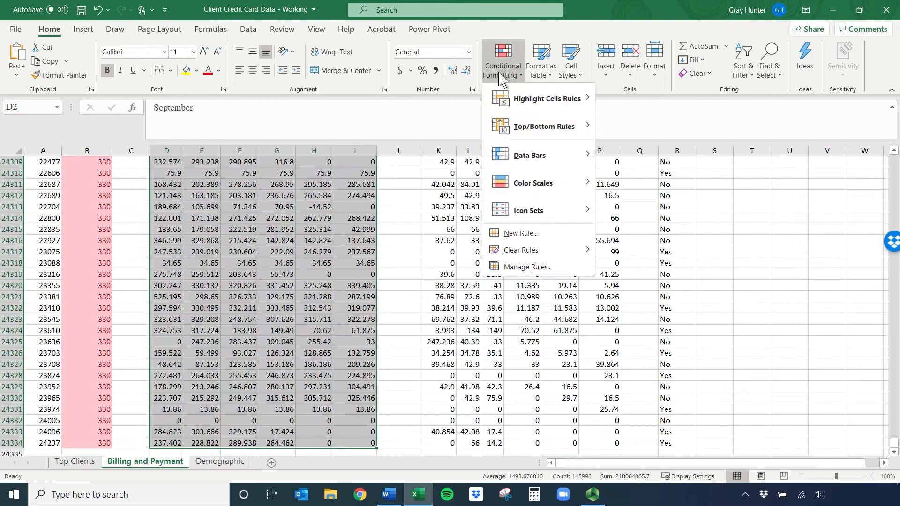
{"action": "mouse_move", "coordinate": [542, 133]}
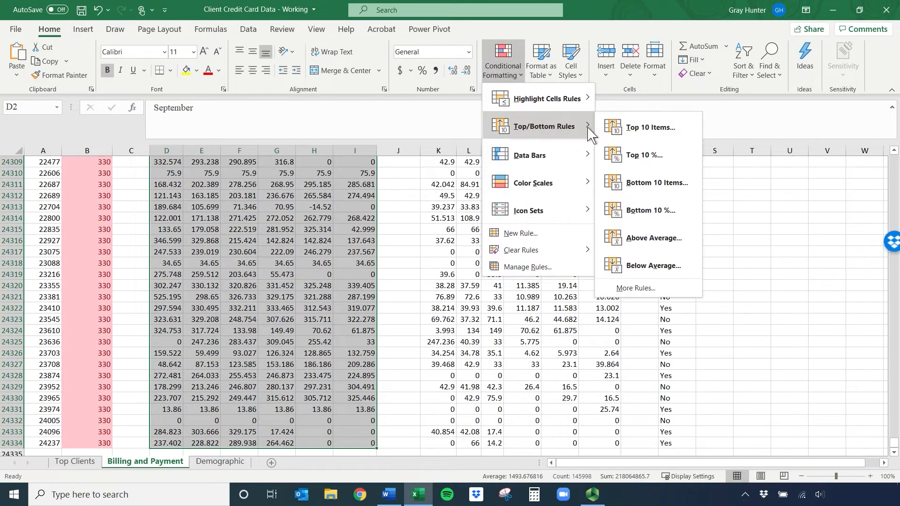
{"action": "left_click", "coordinate": [647, 157]}
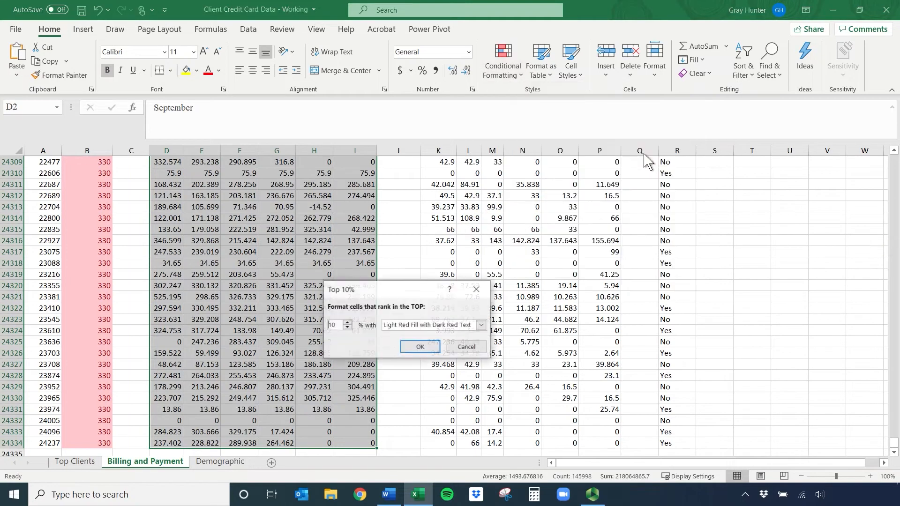
{"action": "left_click", "coordinate": [447, 325]}
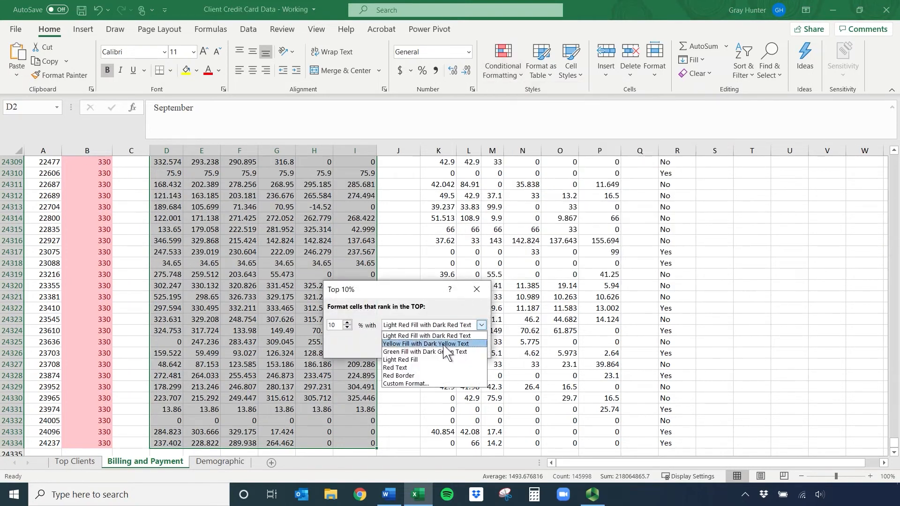
{"action": "left_click", "coordinate": [431, 352]}
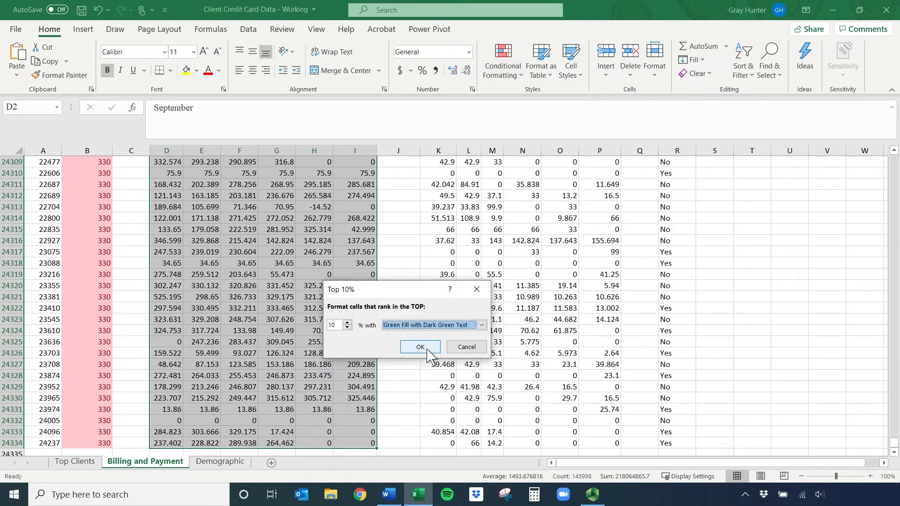
{"action": "left_click", "coordinate": [420, 347]}
{"action": "left_click", "coordinate": [213, 285]}
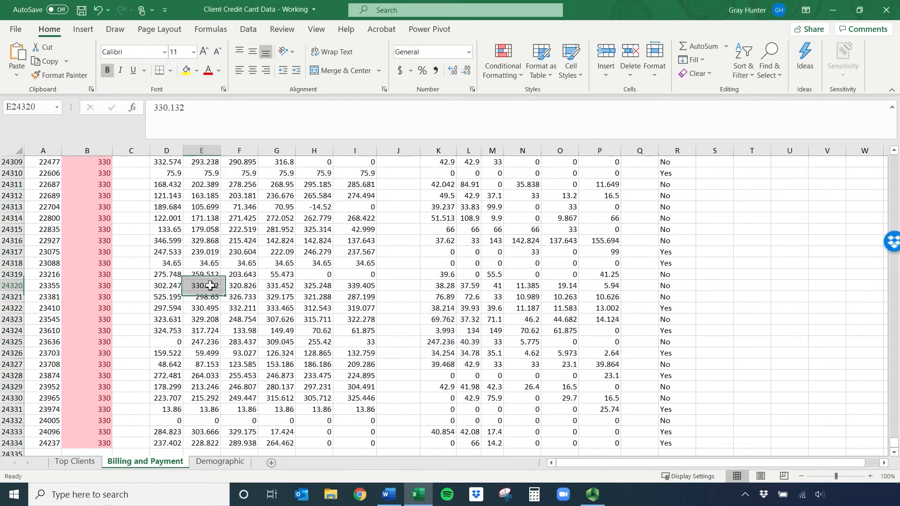
- Review the Bill Amounts highlighting and format the bottom 10% of that range with Light Red Fill with Dark Red Text
{"action": "scroll", "coordinate": [214, 286], "scroll_direction": "up", "scroll_amount": 18}
{"action": "scroll", "coordinate": [214, 286], "scroll_direction": "up", "scroll_amount": 20}
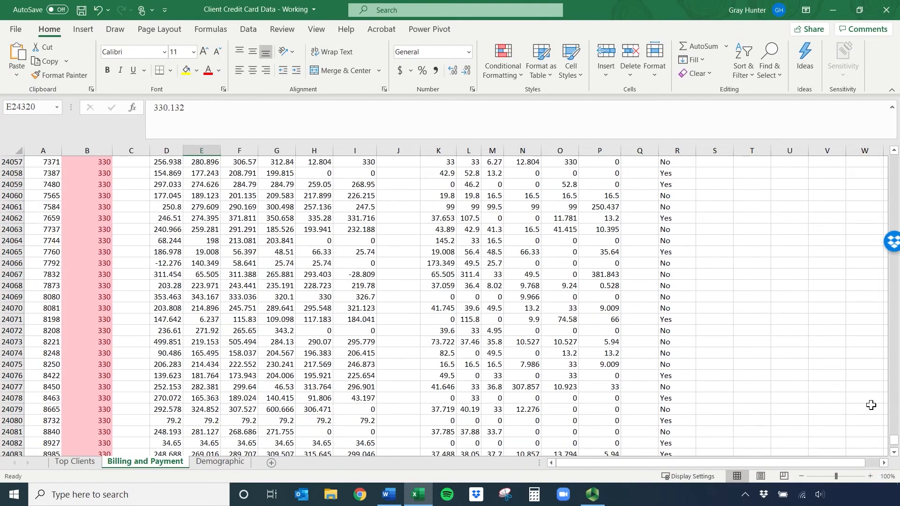
{"action": "left_click_drag", "start_coordinate": [893, 441], "coordinate": [894, 157]}
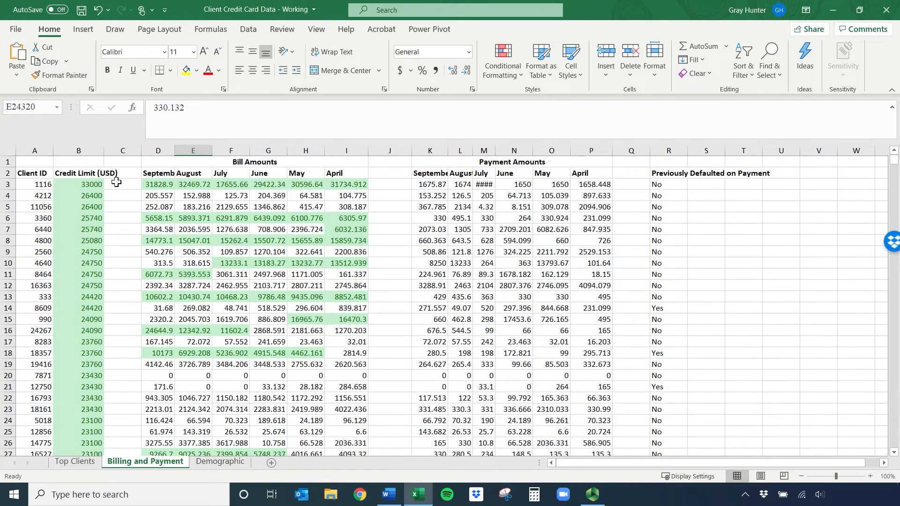
{"action": "scroll", "coordinate": [295, 212], "scroll_direction": "down", "scroll_amount": 20}
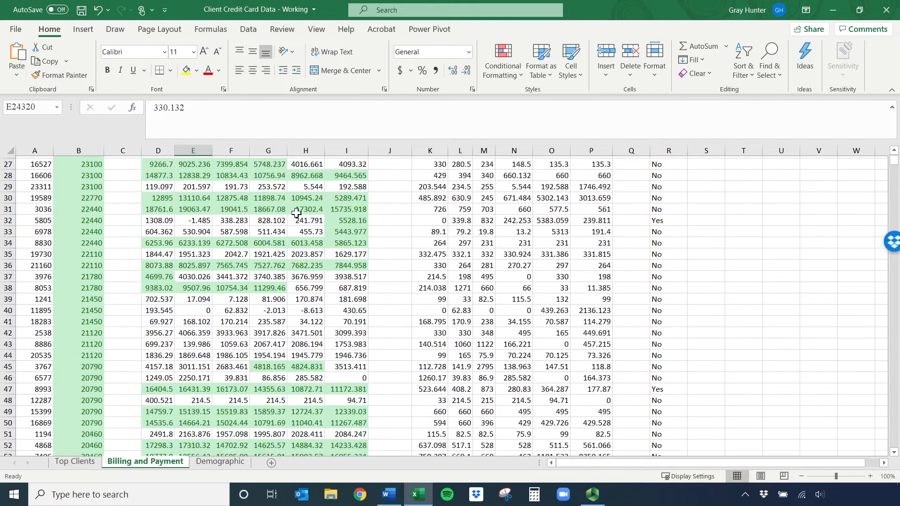
{"action": "scroll", "coordinate": [293, 214], "scroll_direction": "up", "scroll_amount": 20}
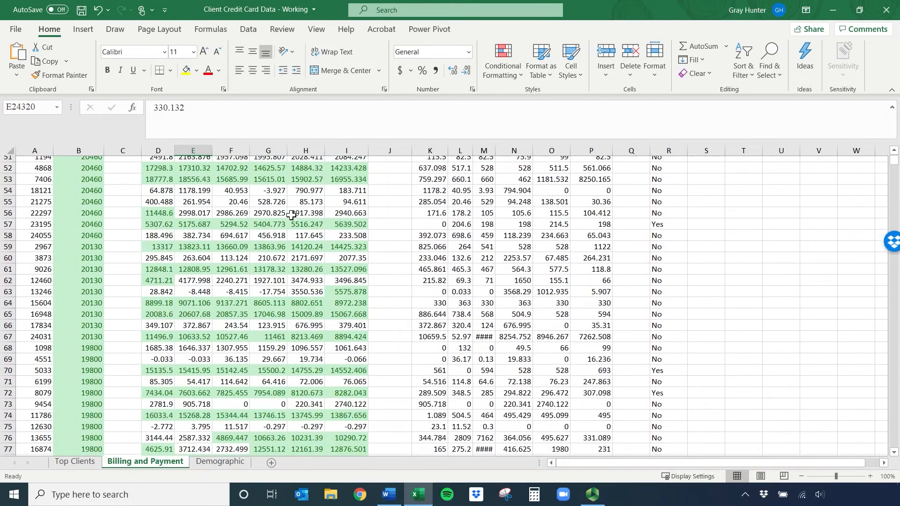
{"action": "left_click_drag", "start_coordinate": [145, 177], "coordinate": [337, 172]}
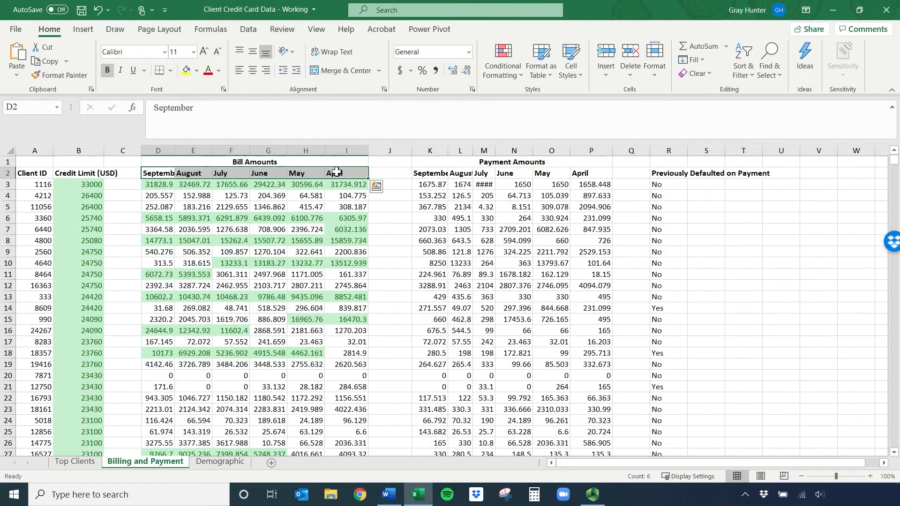
{"action": "key", "text": "ctrl+shift+Down"}
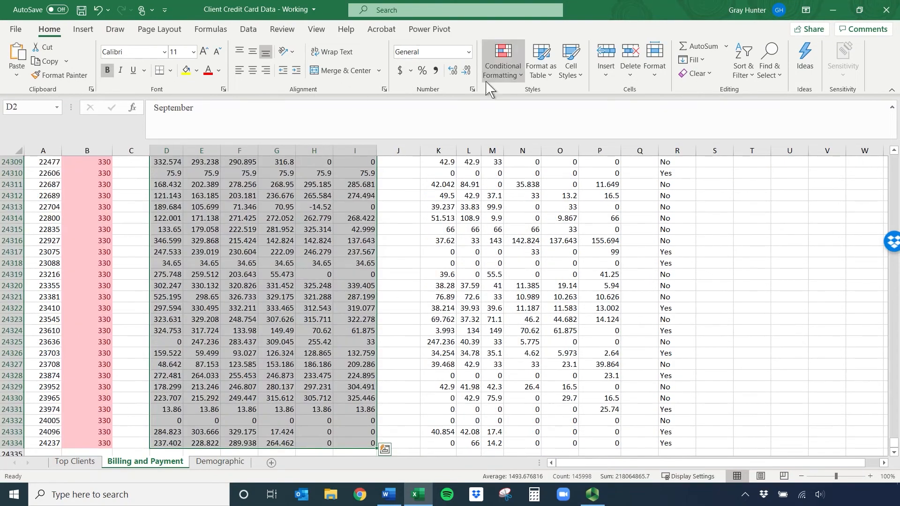
{"action": "left_click", "coordinate": [500, 70]}
{"action": "mouse_move", "coordinate": [544, 126]}
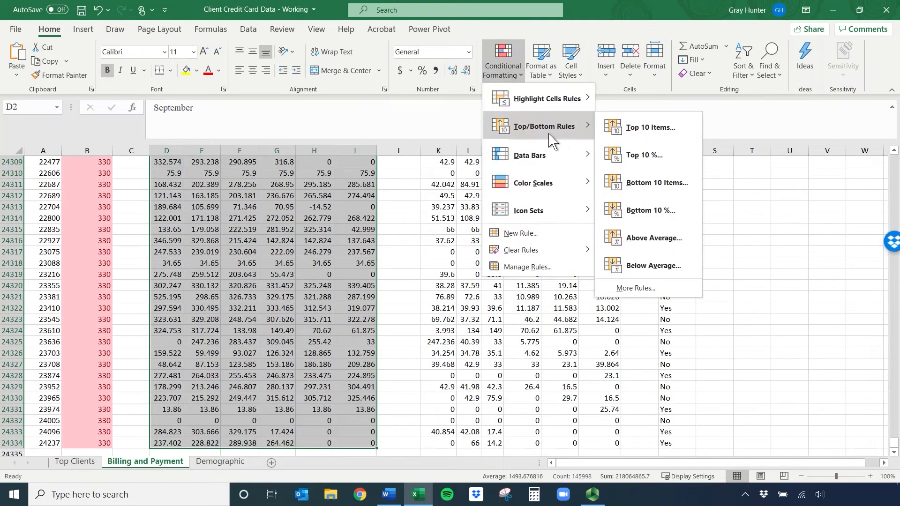
{"action": "left_click", "coordinate": [628, 211]}
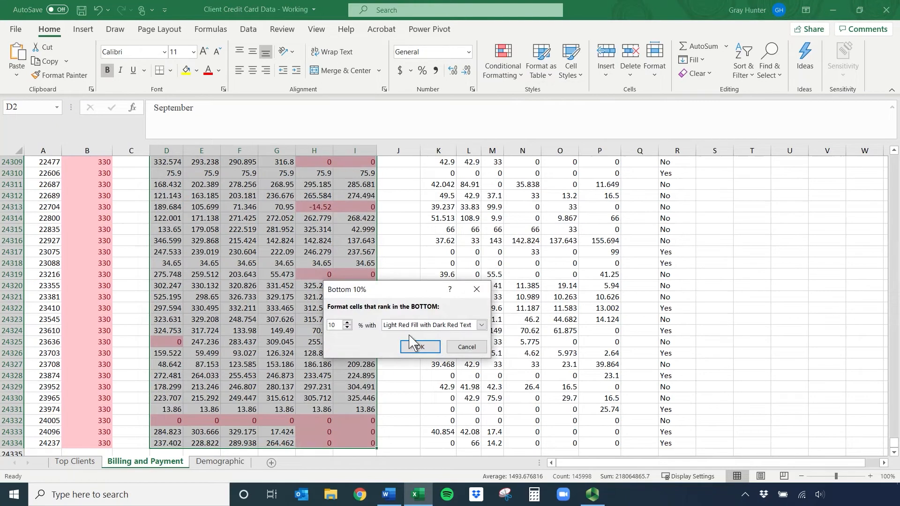
{"action": "left_click", "coordinate": [419, 348]}
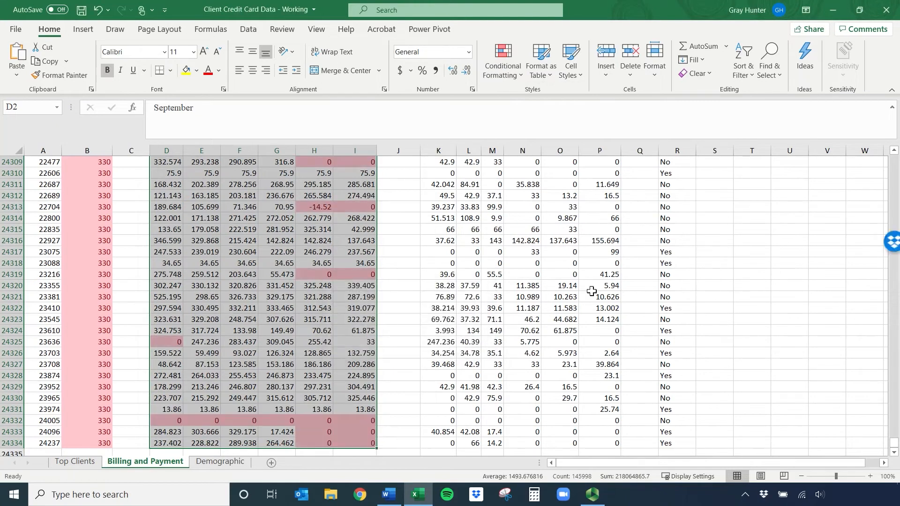
- Compare the credit limit, bill amounts and payment amounts of the client in row 20
{"action": "left_click", "coordinate": [328, 285]}
{"action": "left_click_drag", "start_coordinate": [895, 449], "coordinate": [890, 158]}
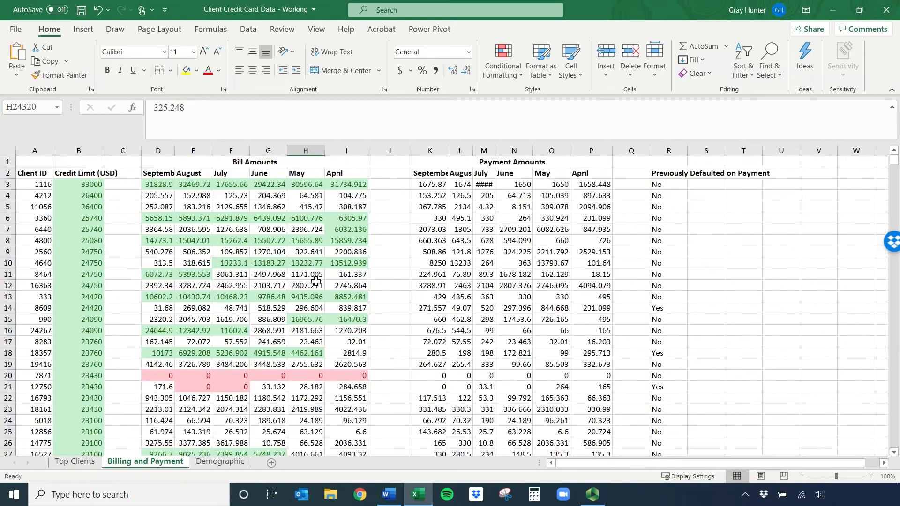
{"action": "left_click", "coordinate": [93, 377]}
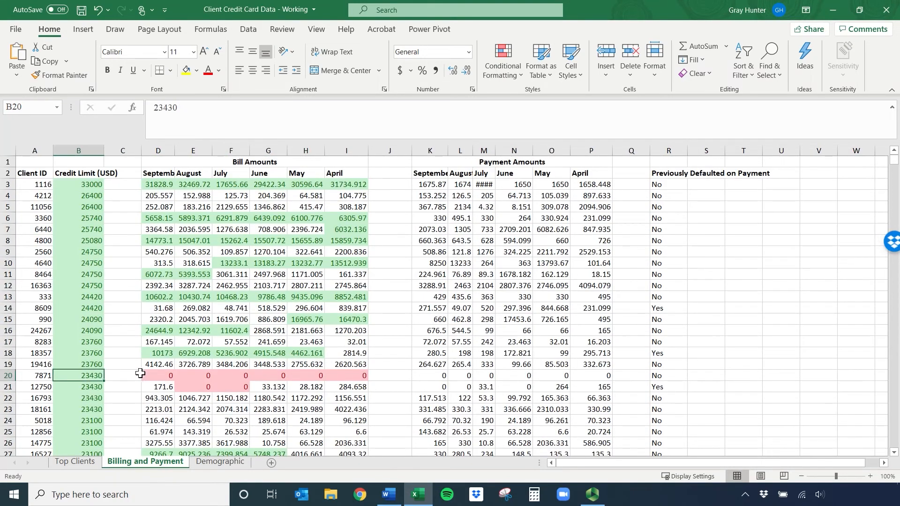
{"action": "left_click_drag", "start_coordinate": [149, 376], "coordinate": [359, 375]}
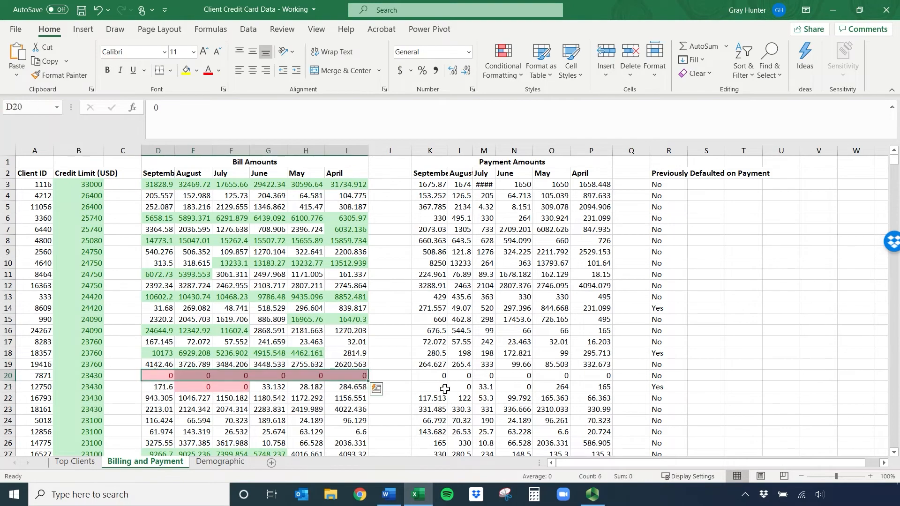
{"action": "left_click", "coordinate": [298, 373]}
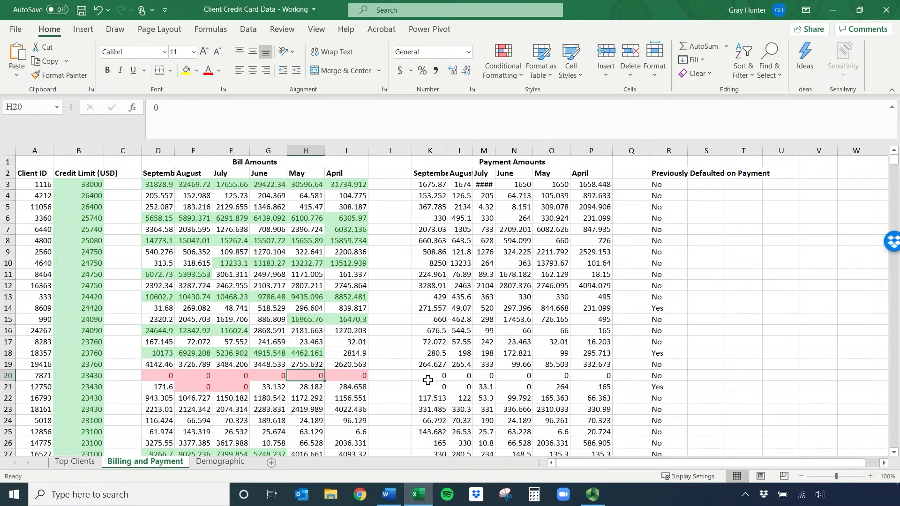
{"action": "left_click_drag", "start_coordinate": [428, 381], "coordinate": [596, 365]}
{"action": "left_click", "coordinate": [79, 375]}
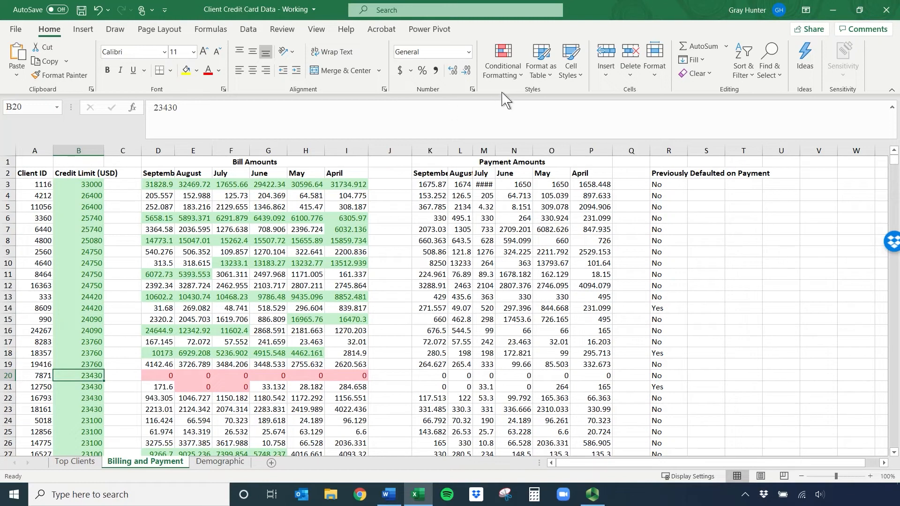
- Select the Bill Amounts data from the month headers down and open the Conditional Formatting Rules Manager for it
{"action": "left_click", "coordinate": [512, 76]}
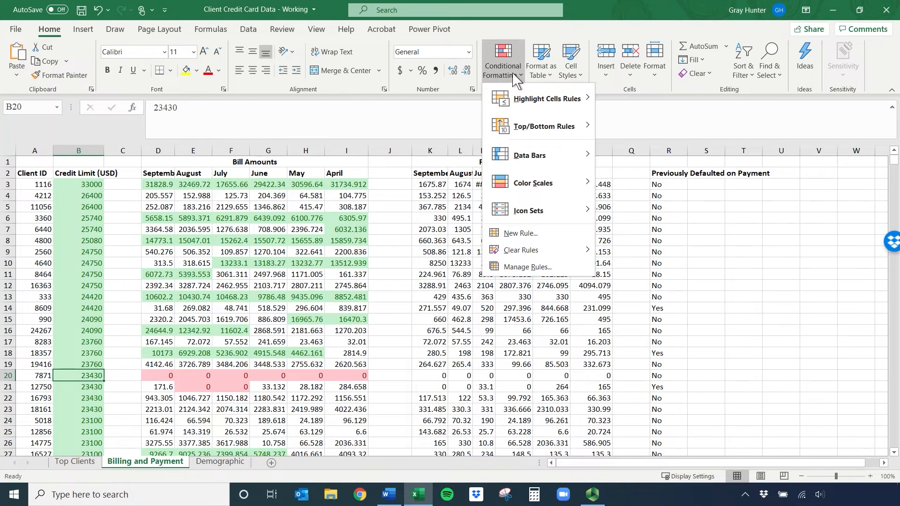
{"action": "left_click", "coordinate": [321, 244]}
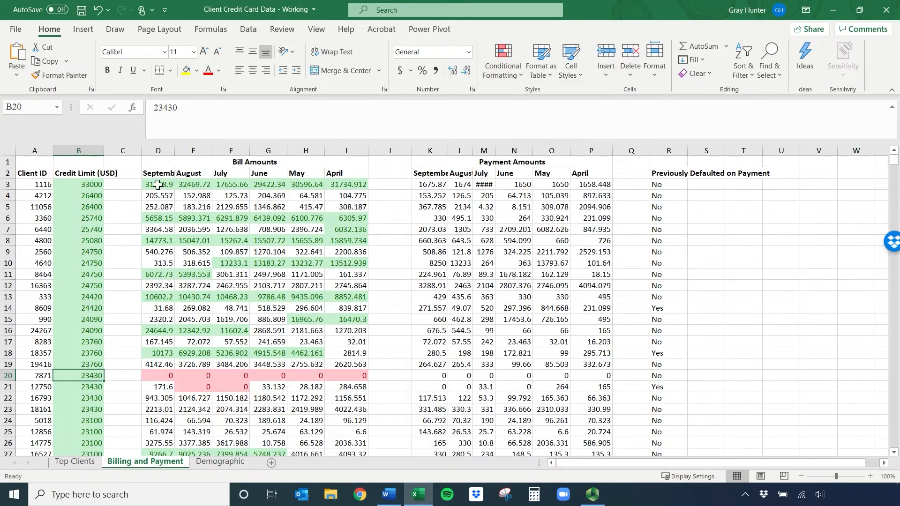
{"action": "left_click_drag", "start_coordinate": [158, 177], "coordinate": [349, 178]}
{"action": "key", "text": "ctrl+shift+Down"}
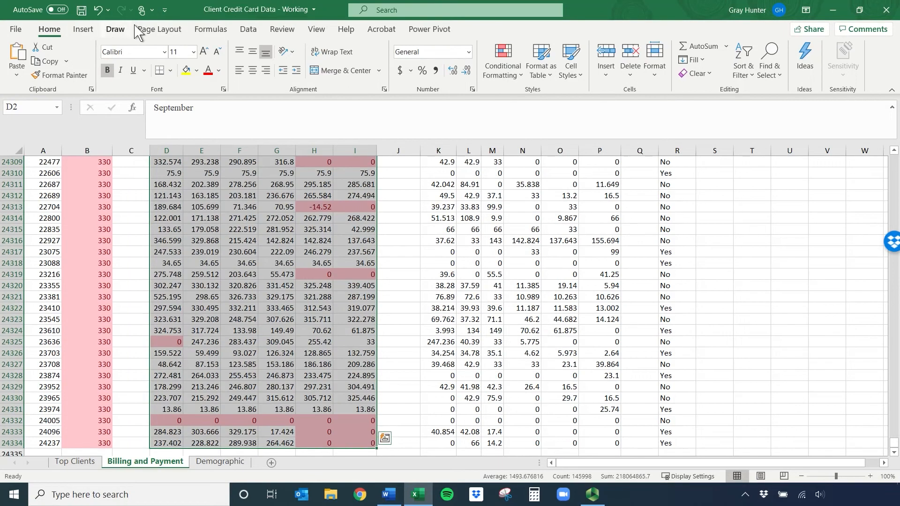
{"action": "left_click", "coordinate": [508, 76]}
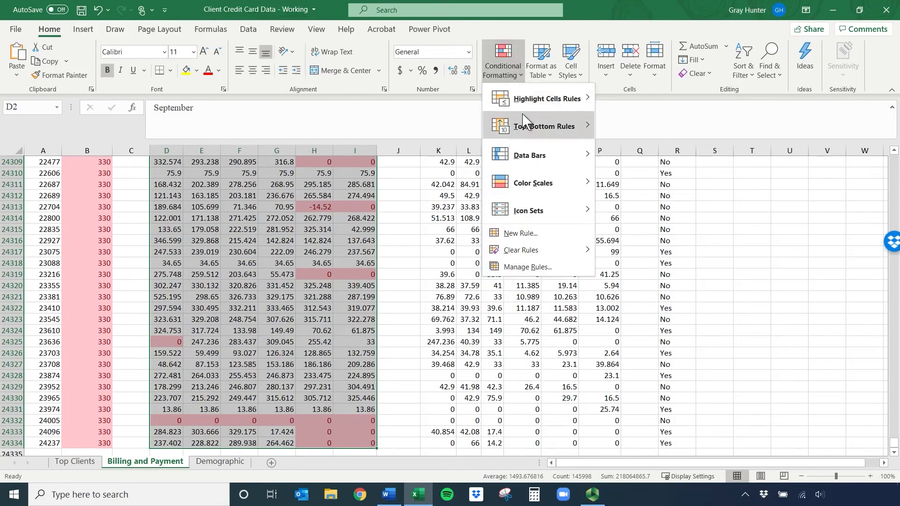
{"action": "mouse_move", "coordinate": [542, 257]}
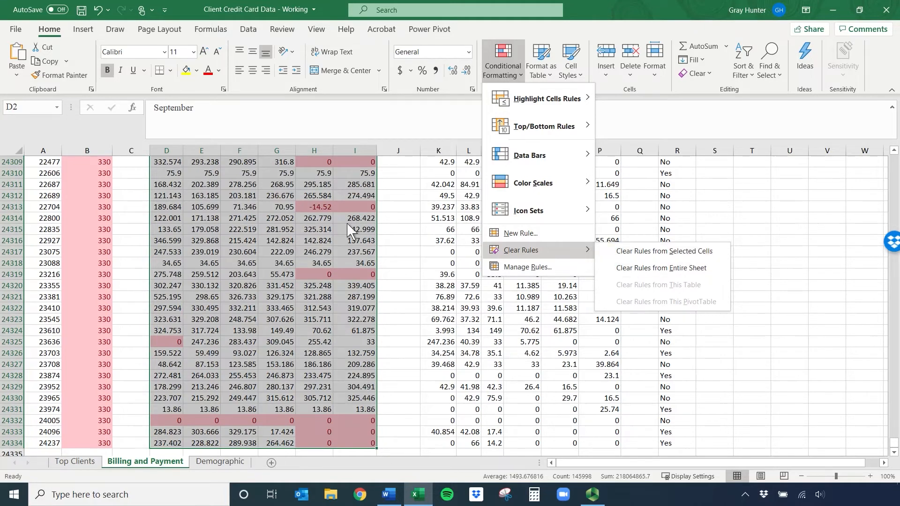
{"action": "left_click", "coordinate": [539, 267]}
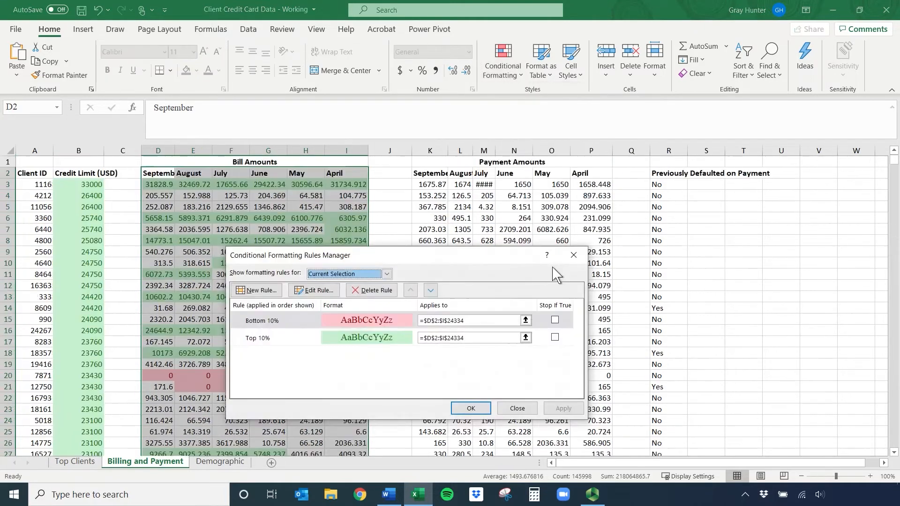
- Delete the Top 10% rule from the Bill Amounts range and apply the change
{"action": "left_click", "coordinate": [280, 343]}
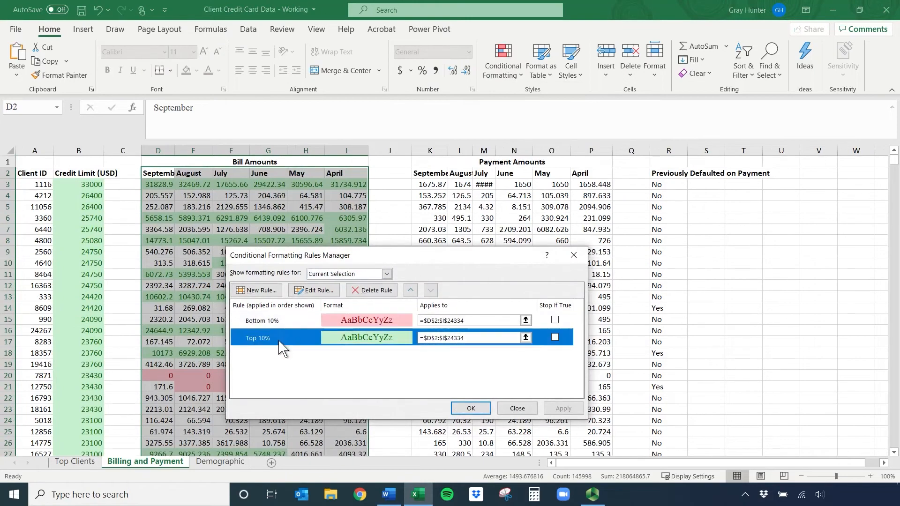
{"action": "left_click", "coordinate": [283, 323]}
{"action": "left_click", "coordinate": [290, 342]}
{"action": "left_click", "coordinate": [375, 293]}
{"action": "left_click", "coordinate": [564, 408]}
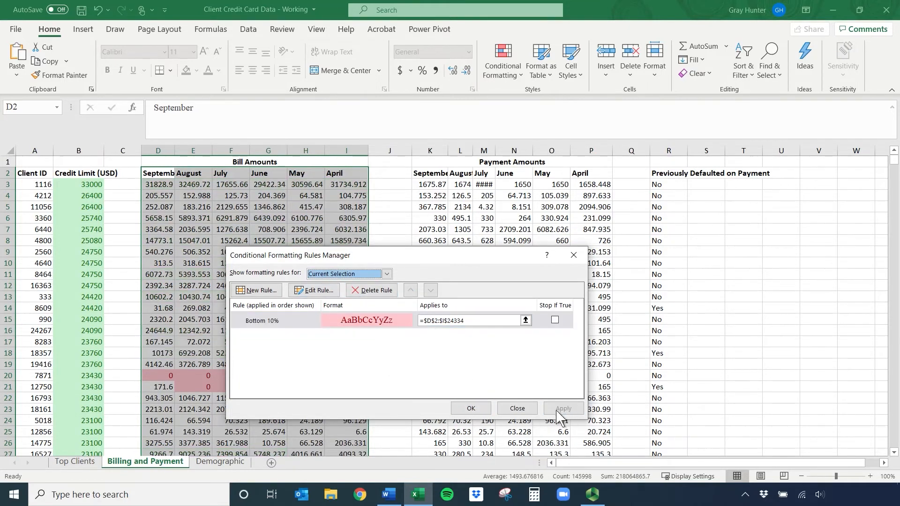
- Close the rules manager and select the September to April month headers under Payment Amounts
{"action": "left_click", "coordinate": [471, 409]}
{"action": "left_click", "coordinate": [200, 323]}
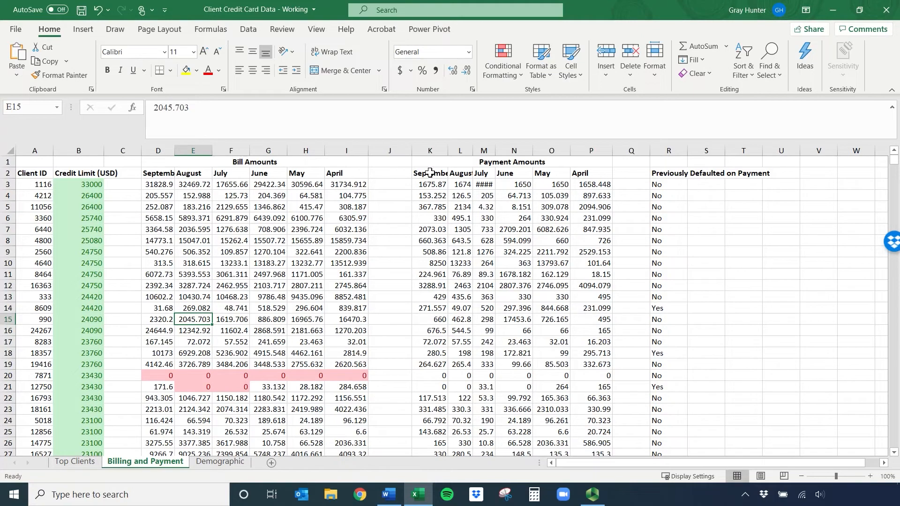
{"action": "left_click_drag", "start_coordinate": [429, 173], "coordinate": [592, 175]}
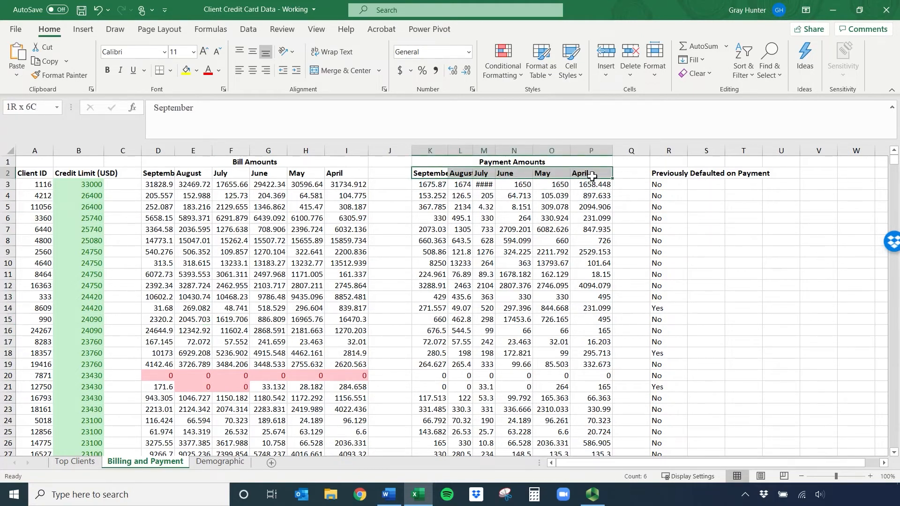
{"action": "left_click_drag", "start_coordinate": [592, 176], "coordinate": [593, 175]}
- Switch to the Demographic sheet and turn off the filter on its client table
{"action": "left_click", "coordinate": [205, 464]}
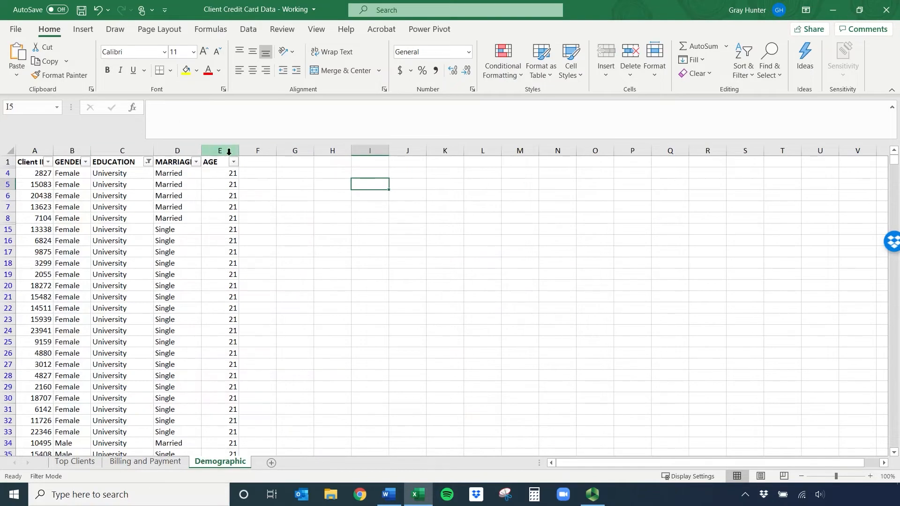
{"action": "left_click", "coordinate": [221, 215]}
{"action": "left_click", "coordinate": [219, 162]}
{"action": "left_click", "coordinate": [248, 29]}
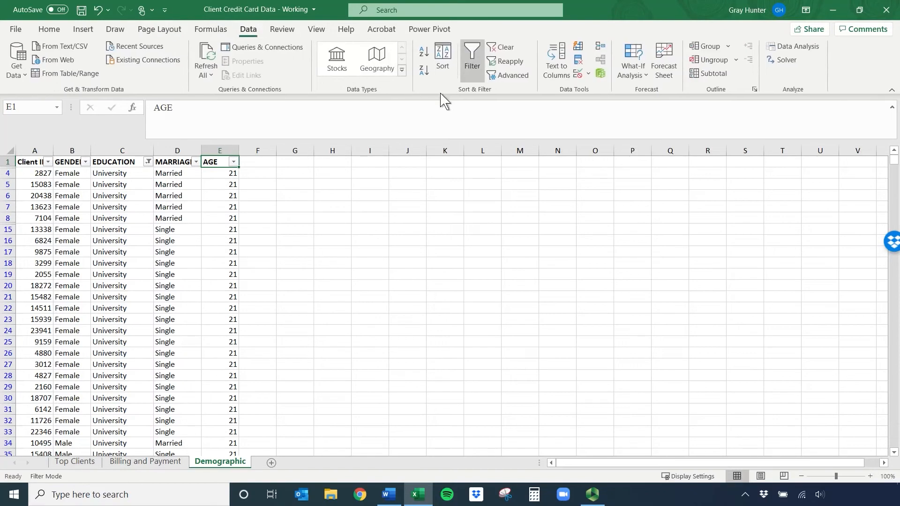
{"action": "left_click", "coordinate": [471, 56]}
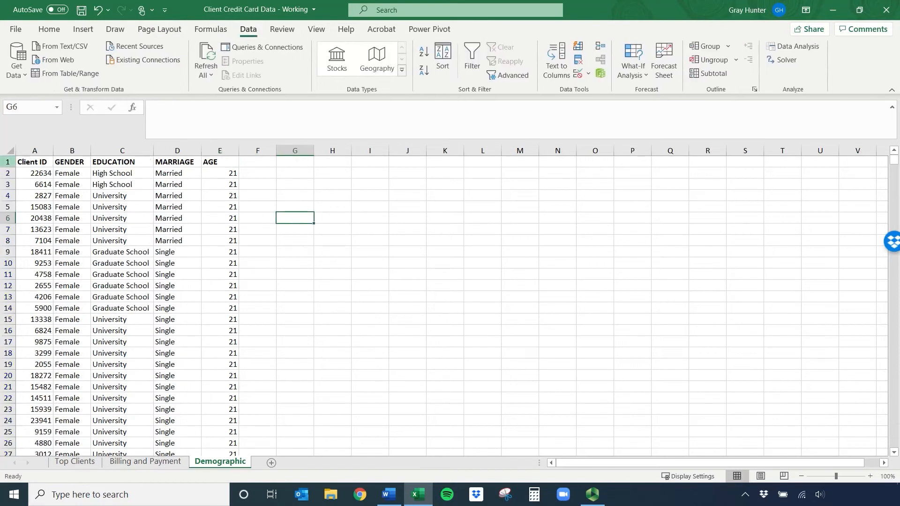
{"action": "left_click", "coordinate": [35, 161]}
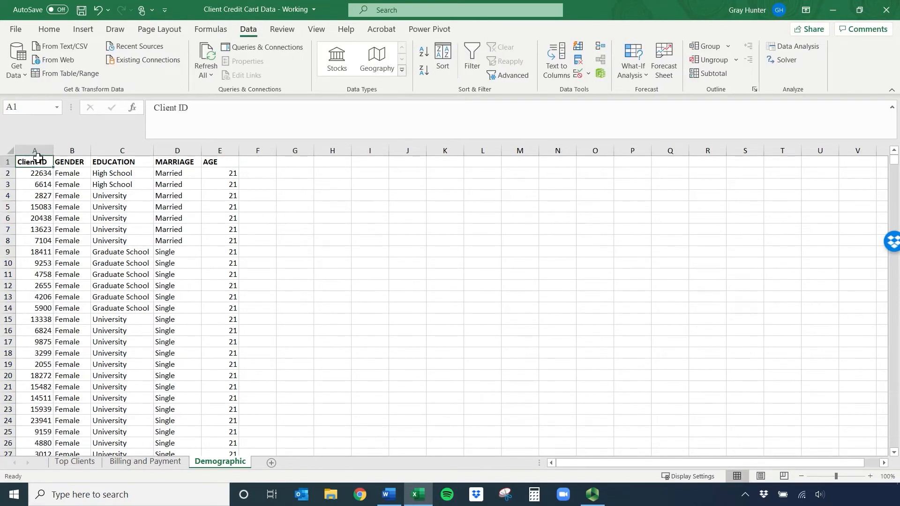
{"action": "key", "text": "ctrl+shift+End"}
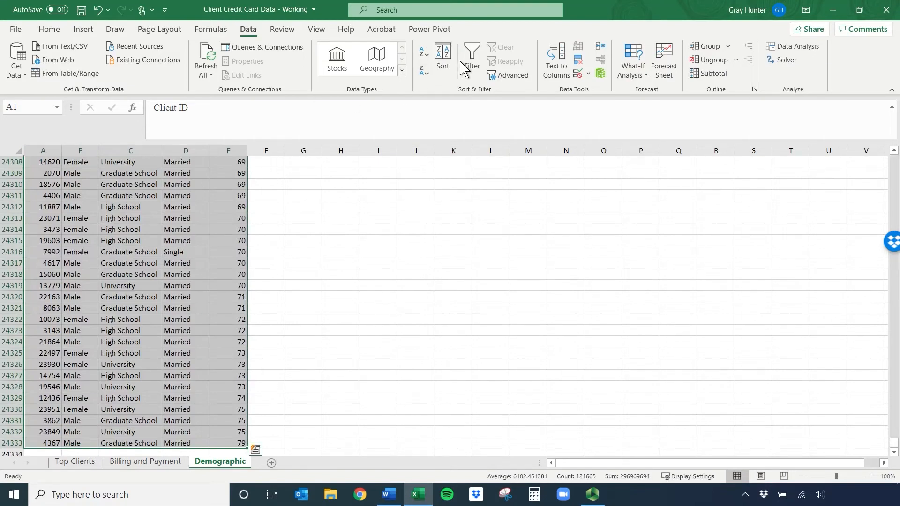
{"action": "left_click_drag", "start_coordinate": [895, 445], "coordinate": [881, 140]}
- Select the AGE column data from its header down and apply the gradient fill Blue Data Bar conditional formatting
{"action": "left_click", "coordinate": [223, 184]}
{"action": "left_click", "coordinate": [223, 164]}
{"action": "key", "text": "ctrl+shift+Down"}
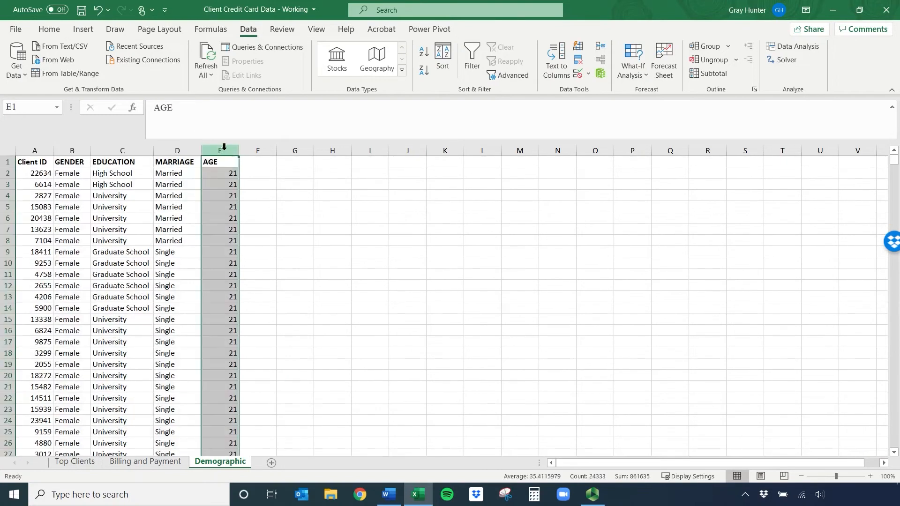
{"action": "left_click", "coordinate": [47, 34]}
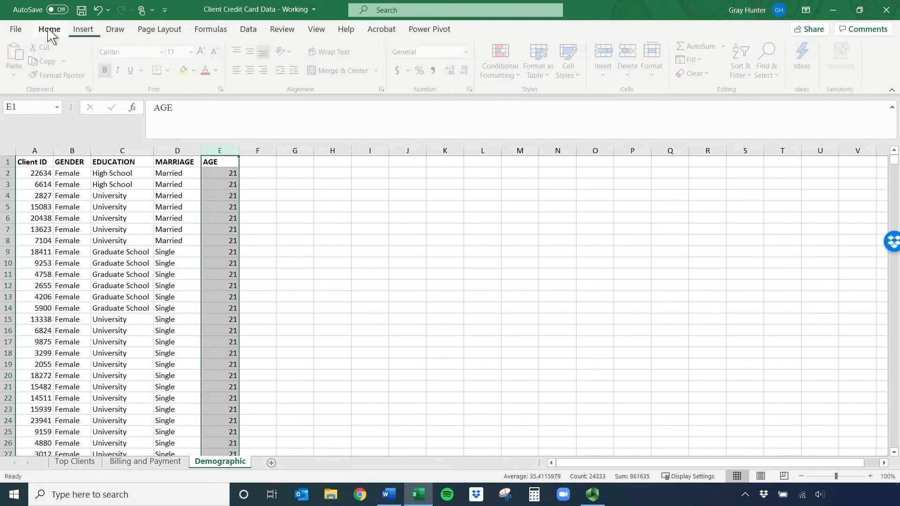
{"action": "left_click", "coordinate": [513, 82]}
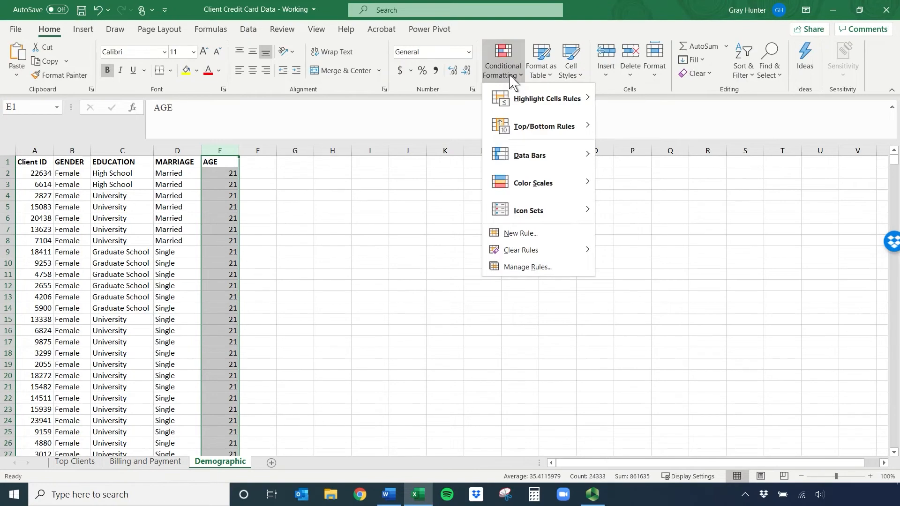
{"action": "mouse_move", "coordinate": [539, 160]}
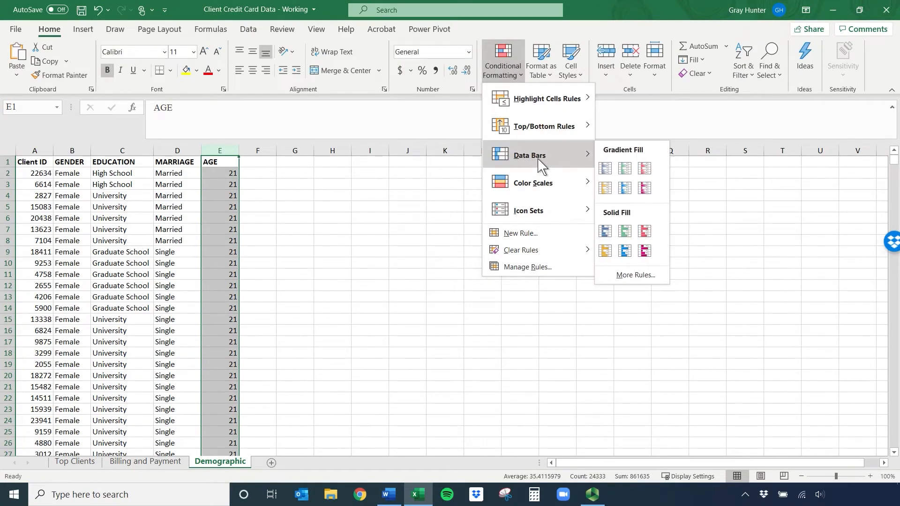
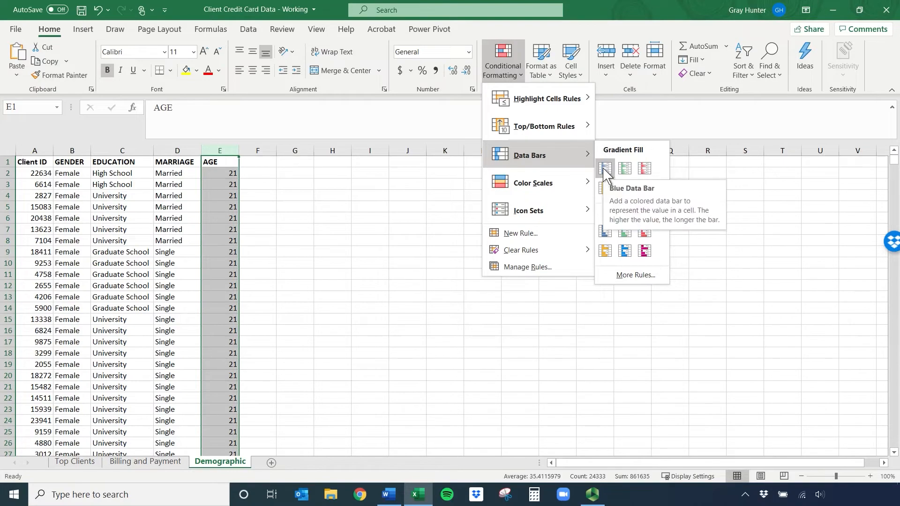
{"action": "left_click", "coordinate": [605, 169]}
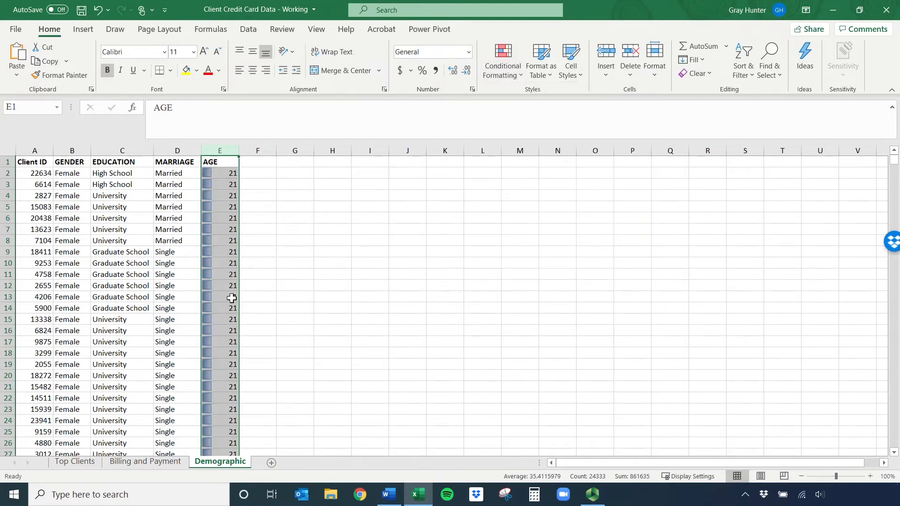
- Examine how the data bar lengths in the AGE column change from the youngest to the oldest clients
{"action": "left_click", "coordinate": [215, 229]}
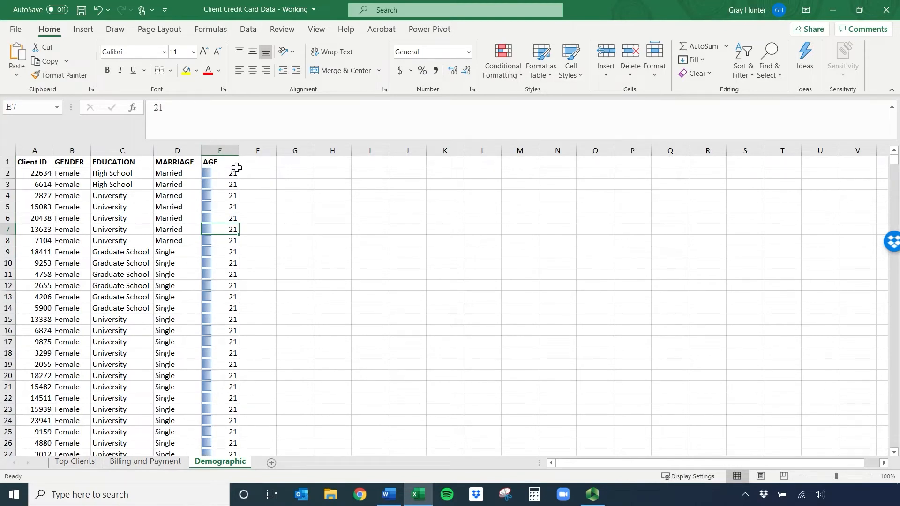
{"action": "left_click_drag", "start_coordinate": [893, 160], "coordinate": [890, 436]}
{"action": "scroll", "coordinate": [438, 356], "scroll_direction": "down", "scroll_amount": 20}
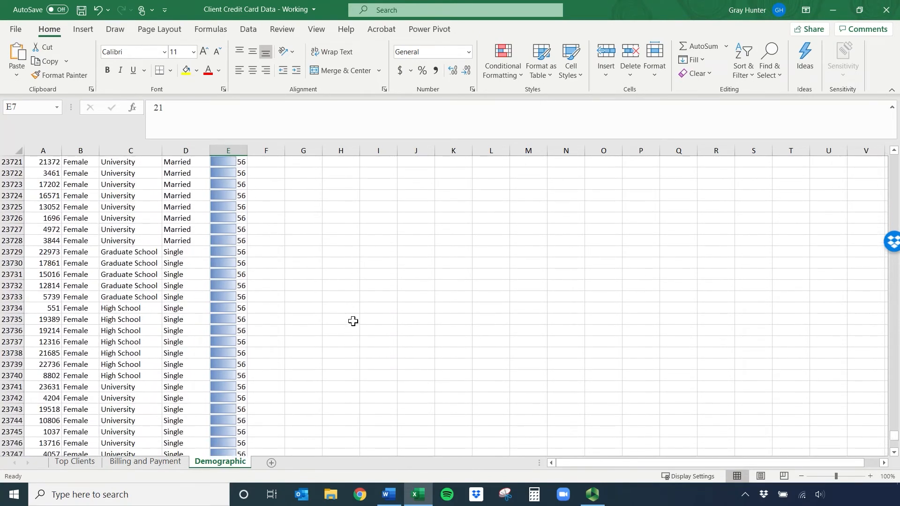
{"action": "left_click_drag", "start_coordinate": [883, 439], "coordinate": [885, 442]}
{"action": "left_click", "coordinate": [250, 319]}
{"action": "left_click", "coordinate": [246, 319]}
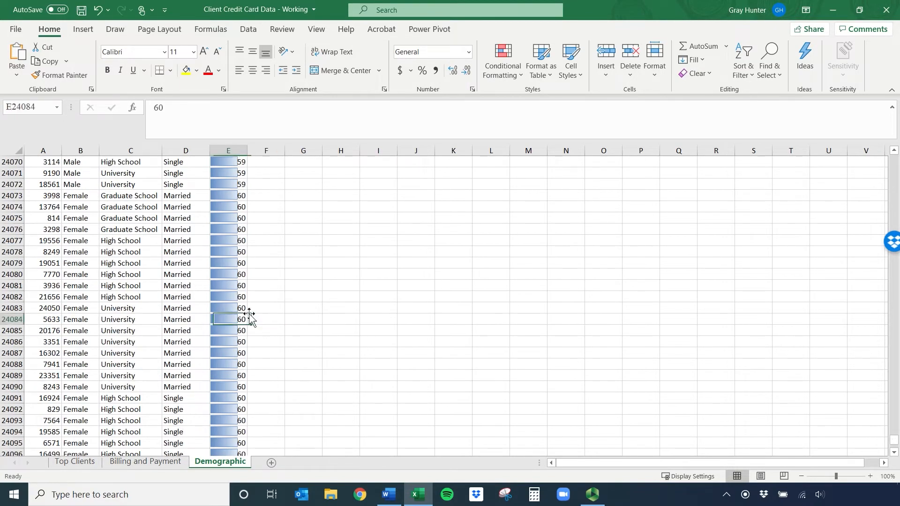
{"action": "key", "text": "ctrl+shift+Down"}
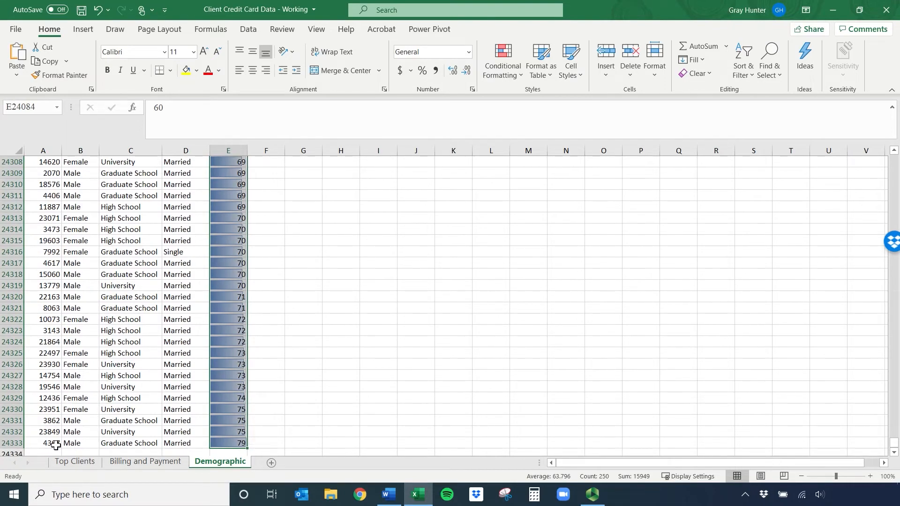
{"action": "left_click", "coordinate": [355, 278]}
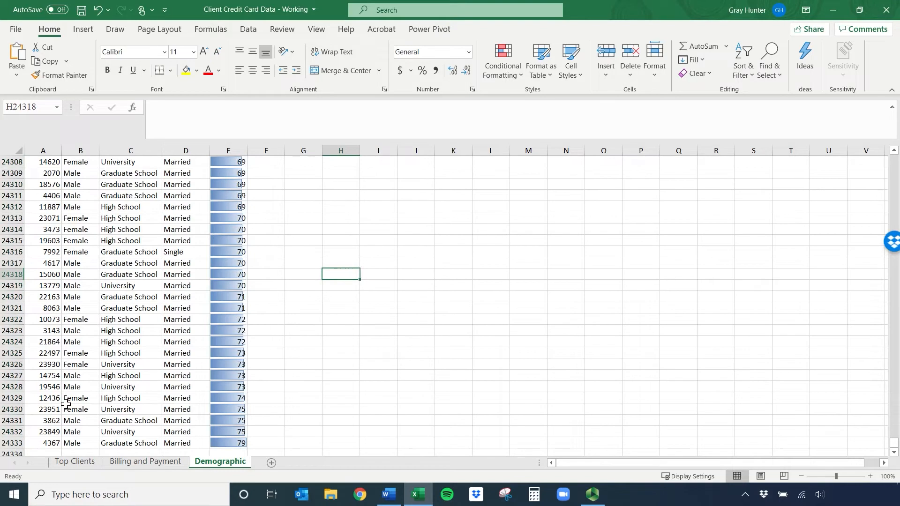
- Select the Client ID column data from the last row up to the header and apply red solid fill data bars
{"action": "left_click", "coordinate": [45, 443]}
{"action": "key", "text": "ctrl+shift+Up"}
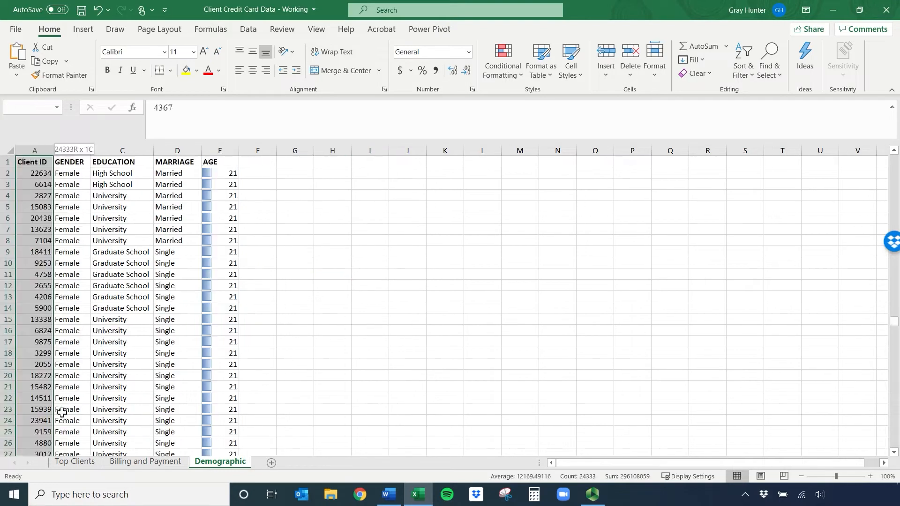
{"action": "left_click", "coordinate": [503, 64]}
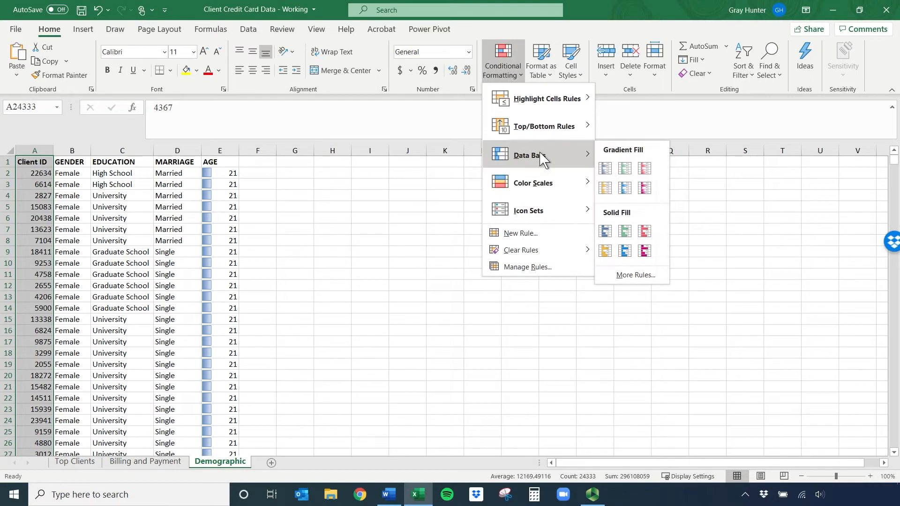
{"action": "left_click", "coordinate": [645, 230]}
- Review the red data bars down the Client ID column against the ID values
{"action": "left_click", "coordinate": [17, 185]}
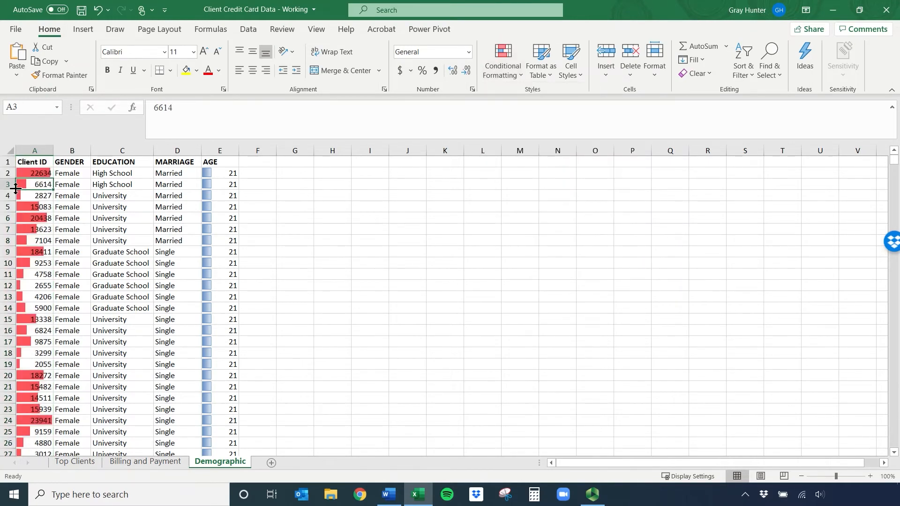
{"action": "scroll", "coordinate": [31, 192], "scroll_direction": "down", "scroll_amount": 20}
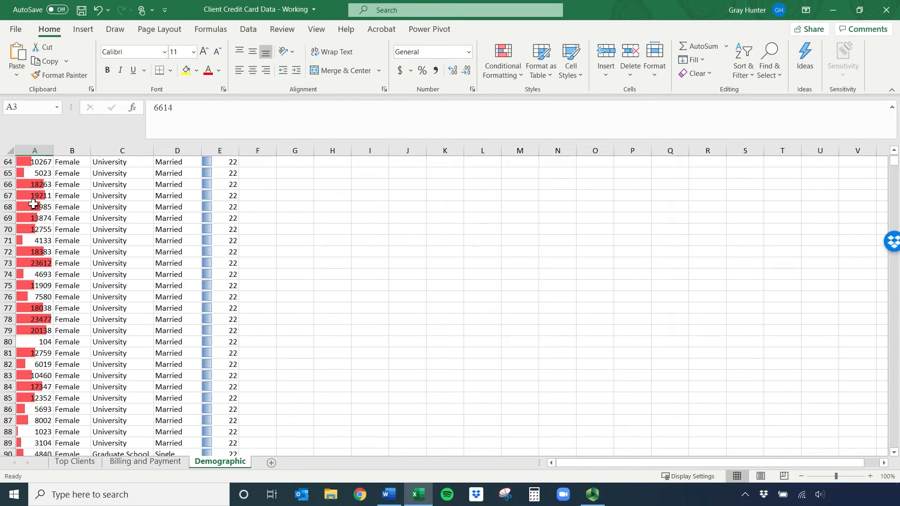
{"action": "scroll", "coordinate": [34, 206], "scroll_direction": "down", "scroll_amount": 20}
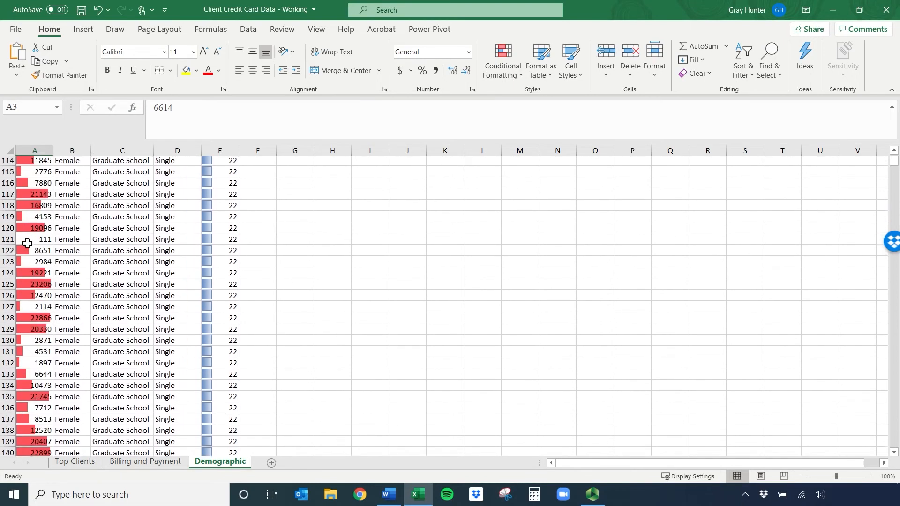
{"action": "scroll", "coordinate": [27, 244], "scroll_direction": "down", "scroll_amount": 4}
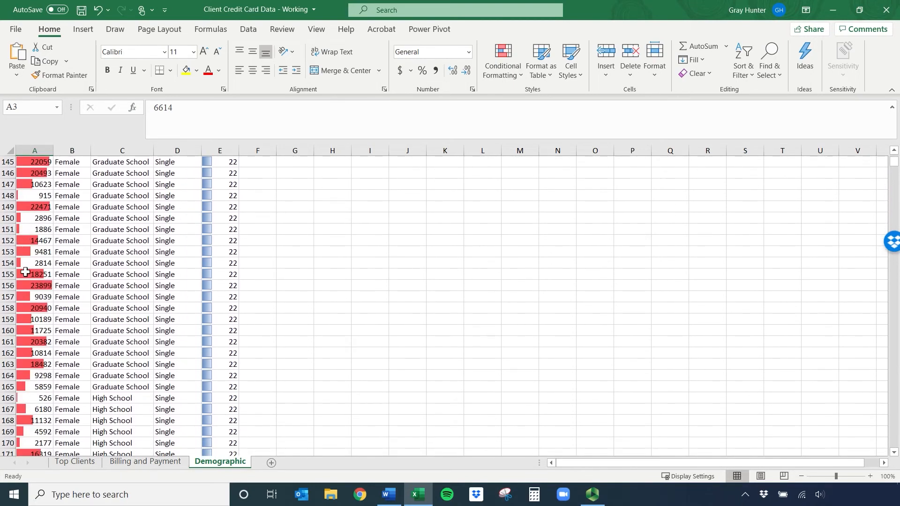
{"action": "scroll", "coordinate": [19, 263], "scroll_direction": "down", "scroll_amount": 15}
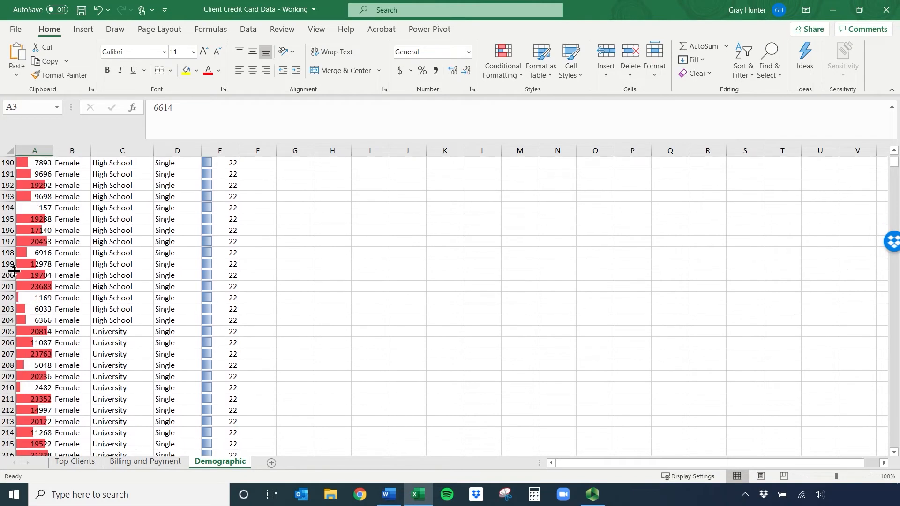
{"action": "scroll", "coordinate": [22, 327], "scroll_direction": "down", "scroll_amount": 8}
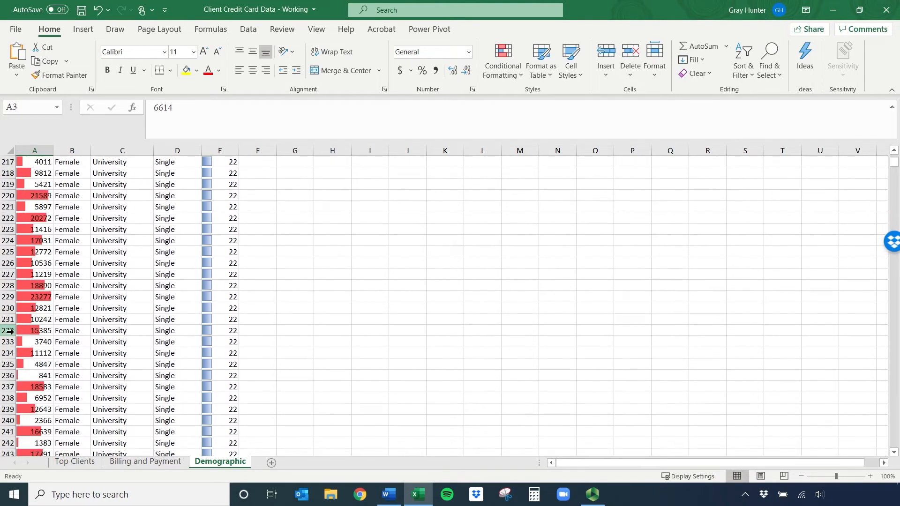
{"action": "scroll", "coordinate": [19, 327], "scroll_direction": "up", "scroll_amount": 20}
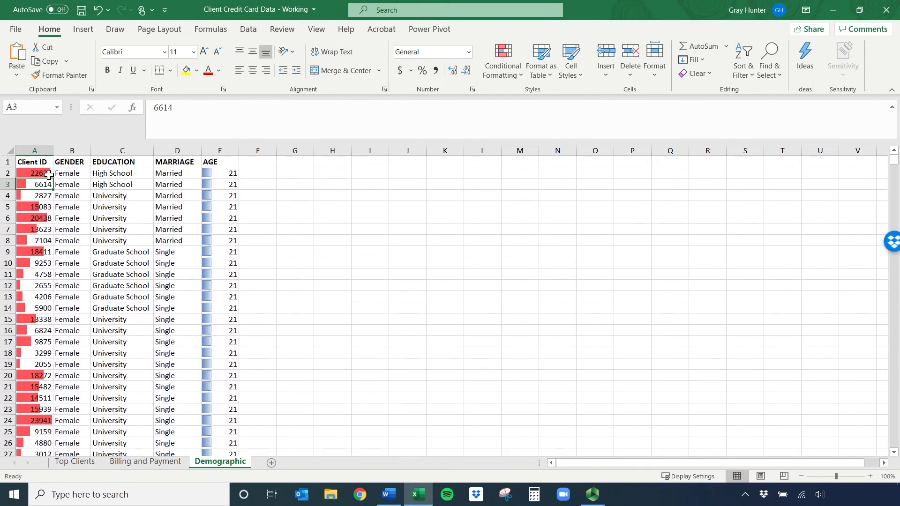
- Add a blue solid fill data bar rule with Show Bar Only enabled to the whole Client ID column
{"action": "left_click", "coordinate": [42, 150]}
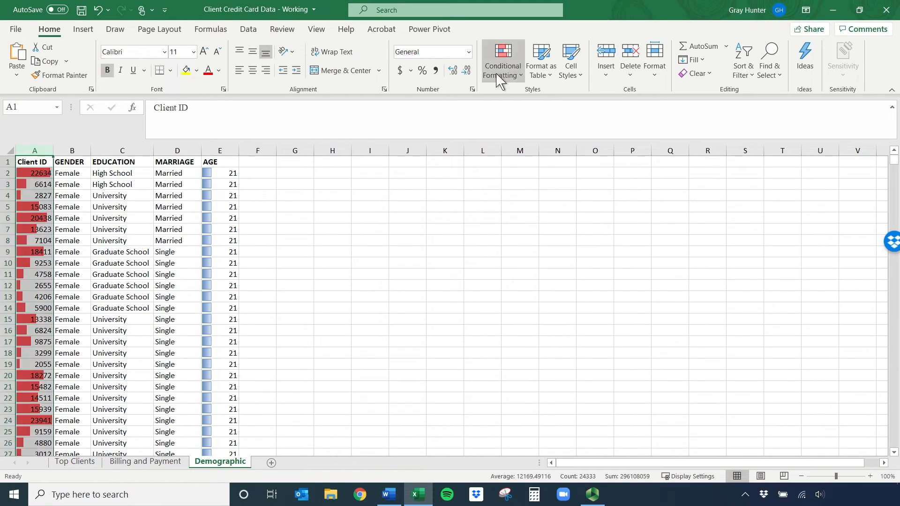
{"action": "left_click", "coordinate": [509, 70]}
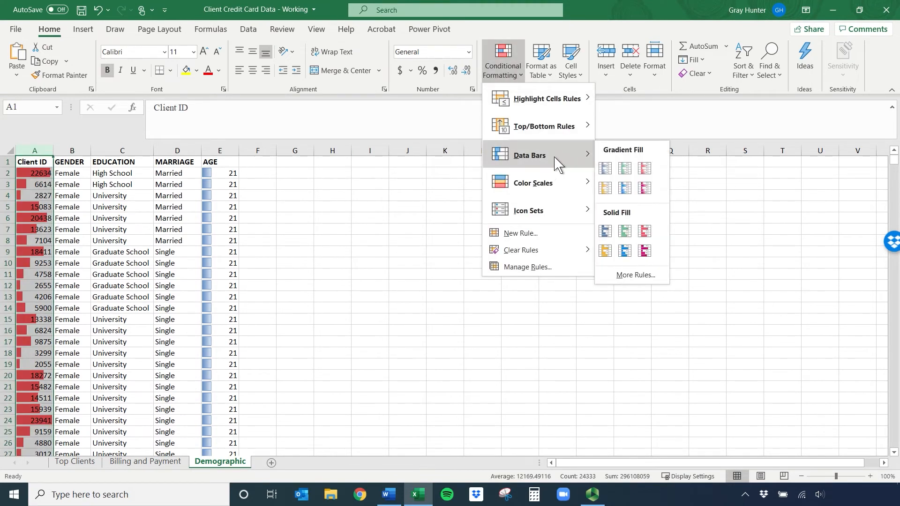
{"action": "left_click", "coordinate": [621, 277]}
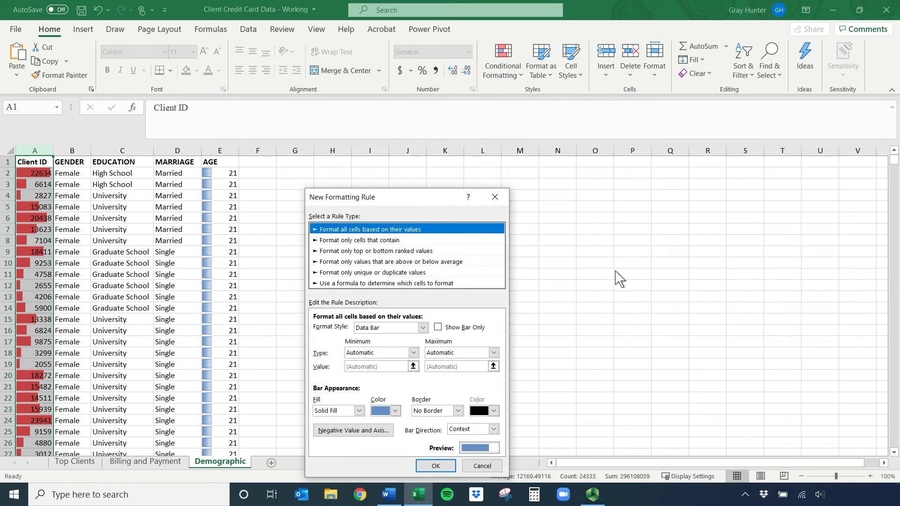
{"action": "left_click", "coordinate": [438, 328]}
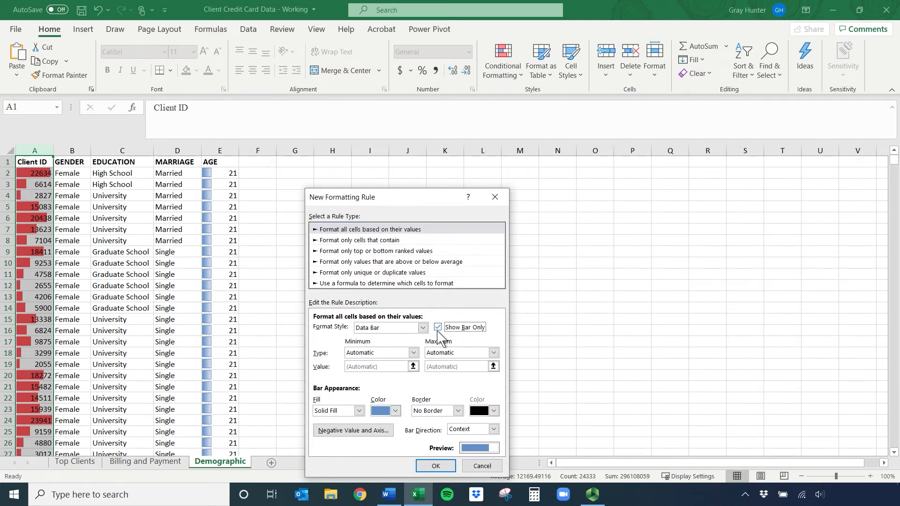
{"action": "left_click", "coordinate": [448, 468]}
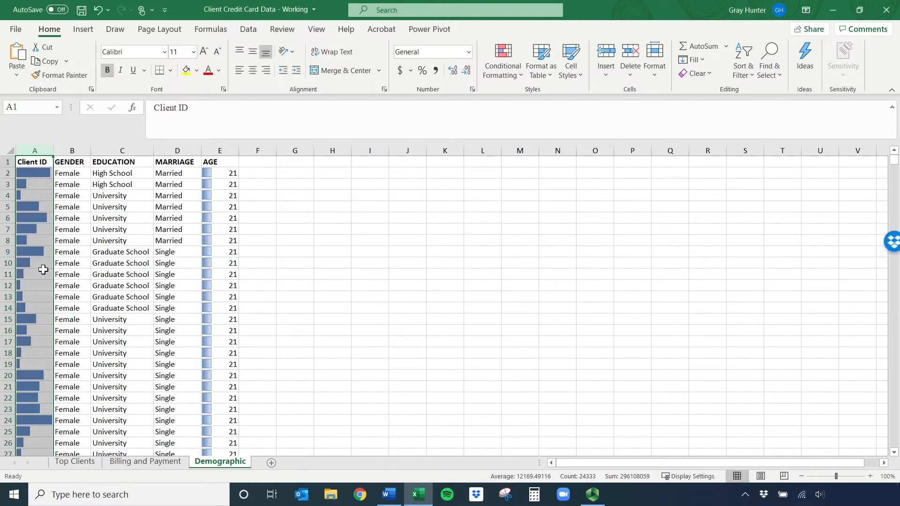
- Inspect the underlying values of several Client ID cells that display only data bars
{"action": "left_click", "coordinate": [38, 173]}
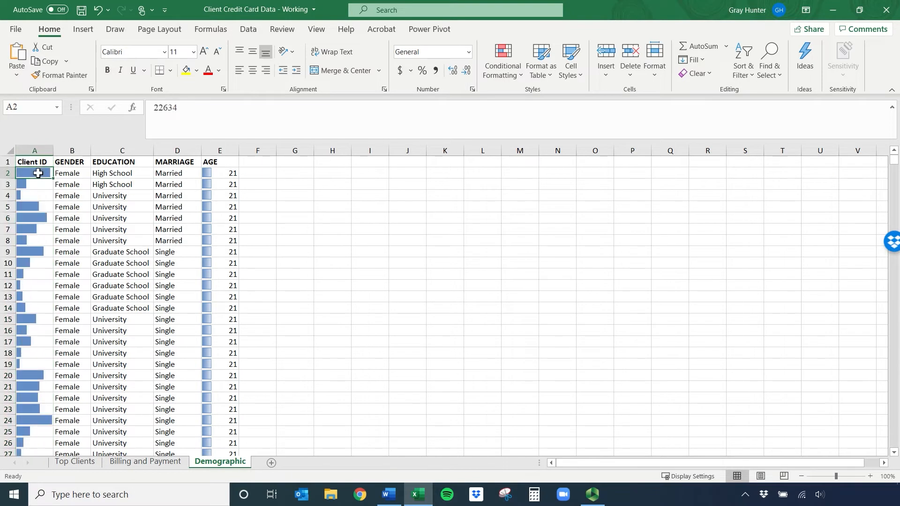
{"action": "left_click_drag", "start_coordinate": [188, 107], "coordinate": [127, 114]}
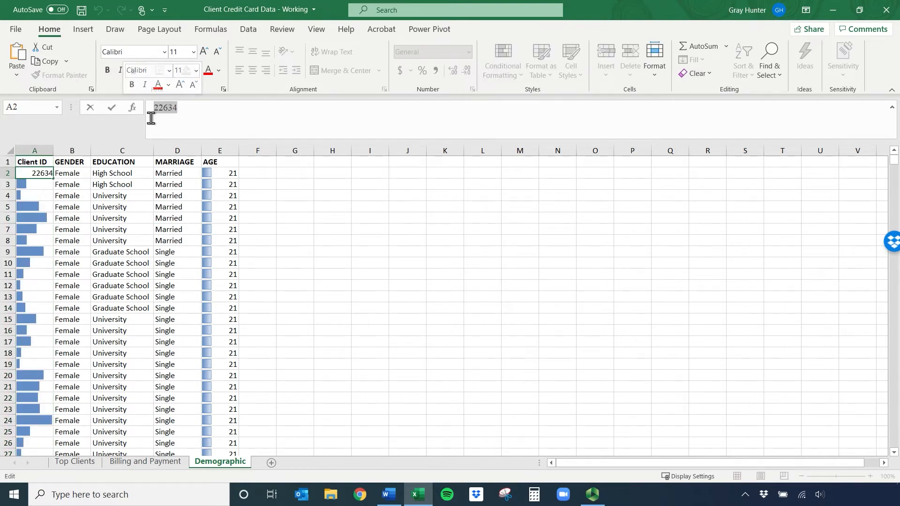
{"action": "left_click", "coordinate": [37, 197]}
{"action": "left_click", "coordinate": [39, 264]}
{"action": "double_click", "coordinate": [30, 251]}
{"action": "left_click", "coordinate": [27, 272]}
{"action": "left_click", "coordinate": [31, 262]}
- Delete both data bar rules, blue and red, from the Client ID column in the Rules Manager
{"action": "left_click", "coordinate": [34, 150]}
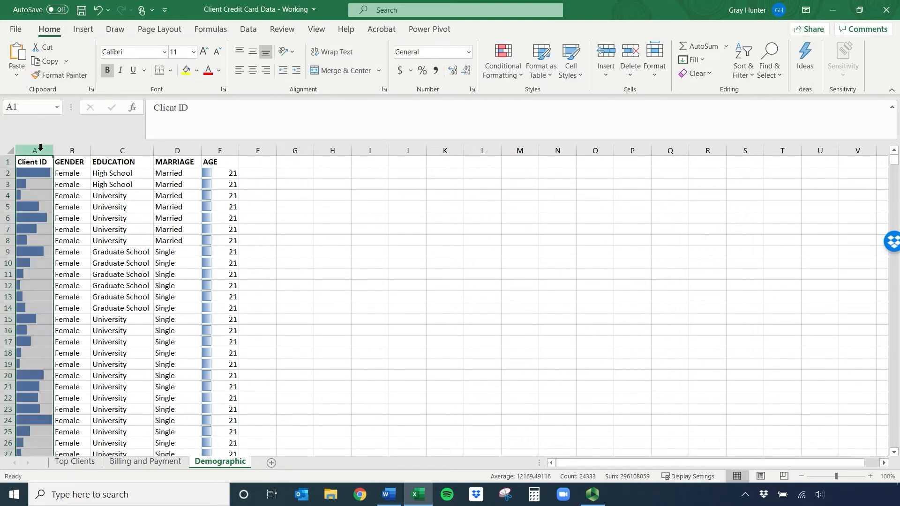
{"action": "left_click", "coordinate": [504, 68]}
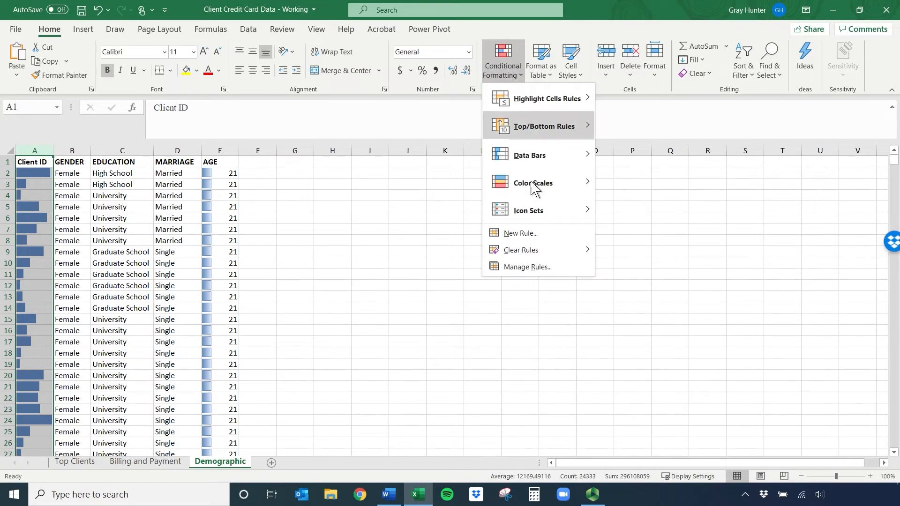
{"action": "left_click", "coordinate": [539, 267]}
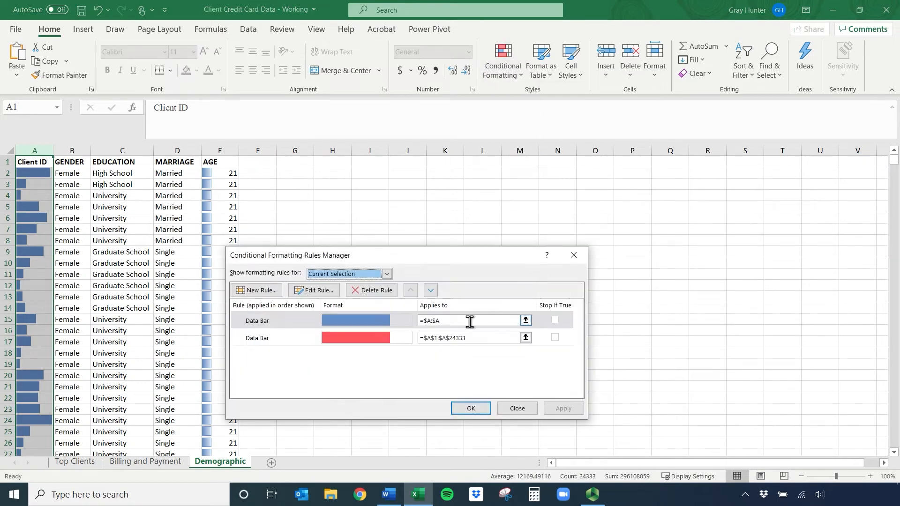
{"action": "left_click", "coordinate": [264, 323]}
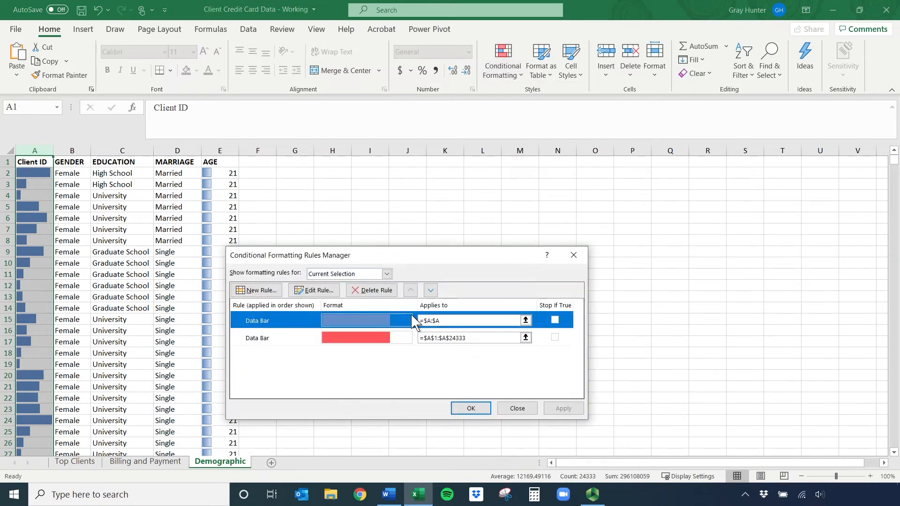
{"action": "left_click", "coordinate": [373, 291]}
{"action": "left_click", "coordinate": [372, 290]}
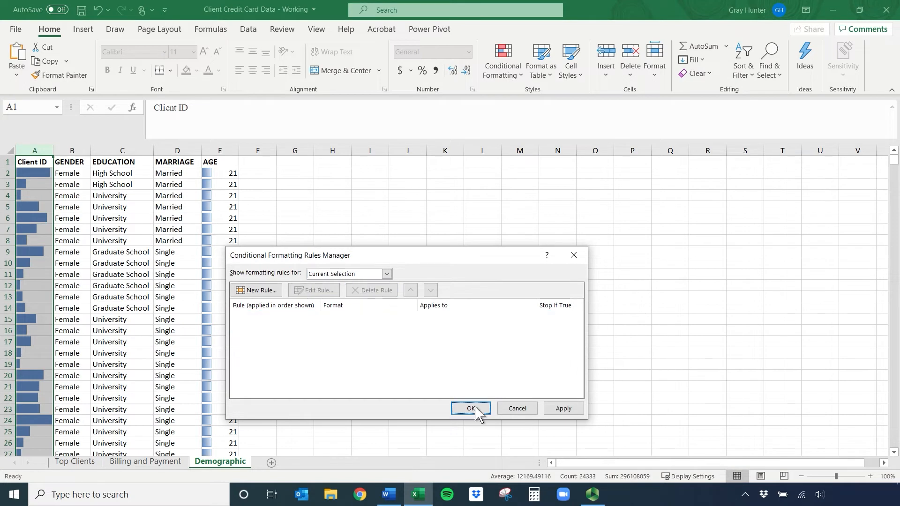
{"action": "left_click", "coordinate": [553, 409]}
{"action": "left_click", "coordinate": [472, 409]}
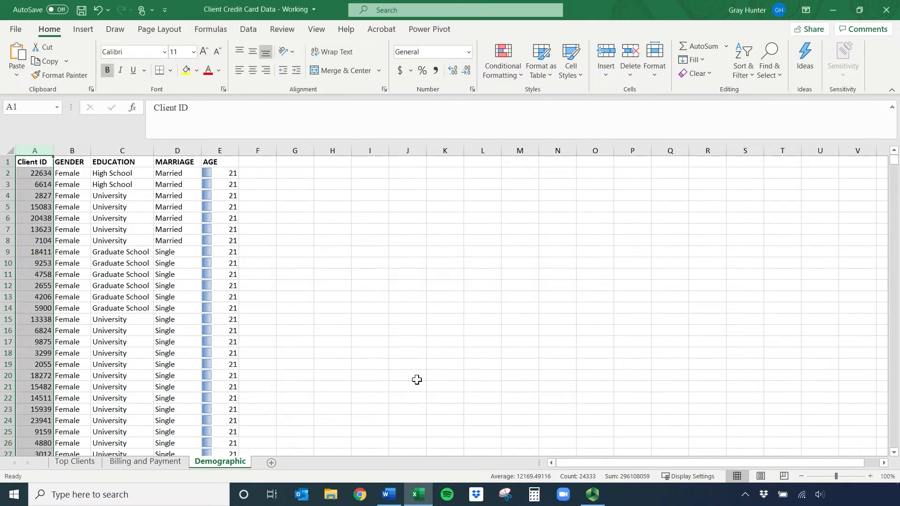
{"action": "left_click", "coordinate": [295, 285]}
- Clear the conditional formatting rules from the selected AGE column
{"action": "left_click", "coordinate": [219, 151]}
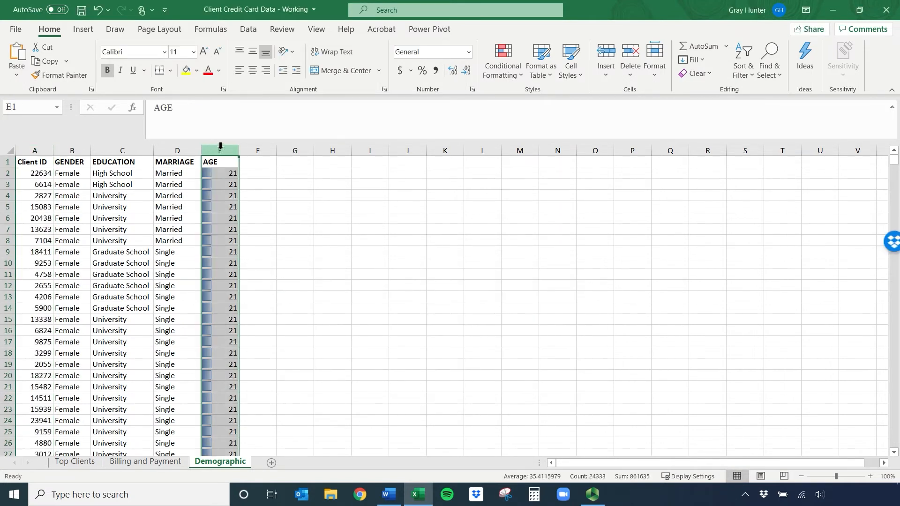
{"action": "left_click", "coordinate": [519, 76]}
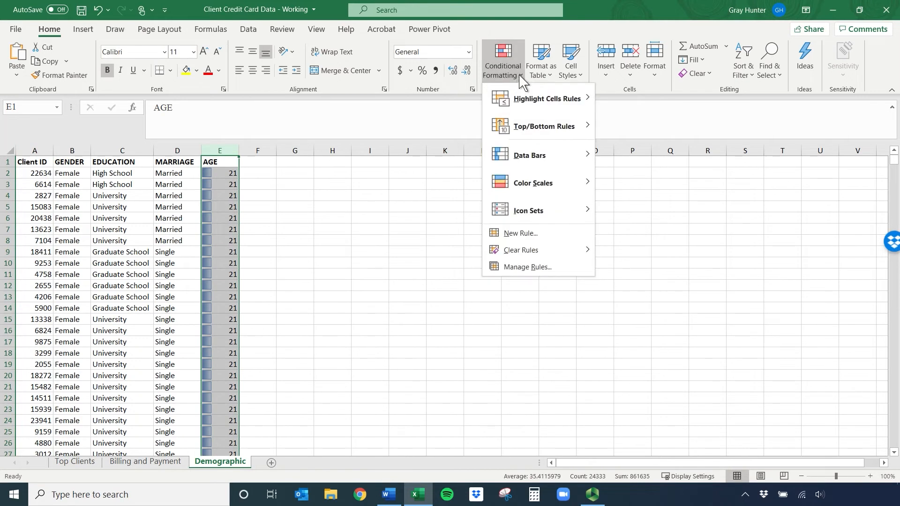
{"action": "mouse_move", "coordinate": [564, 191]}
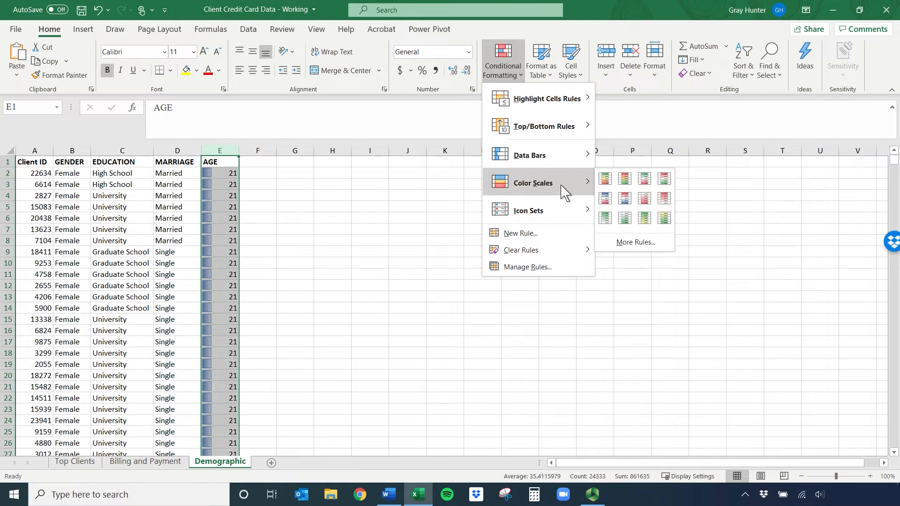
{"action": "mouse_move", "coordinate": [565, 257]}
{"action": "left_click", "coordinate": [619, 254]}
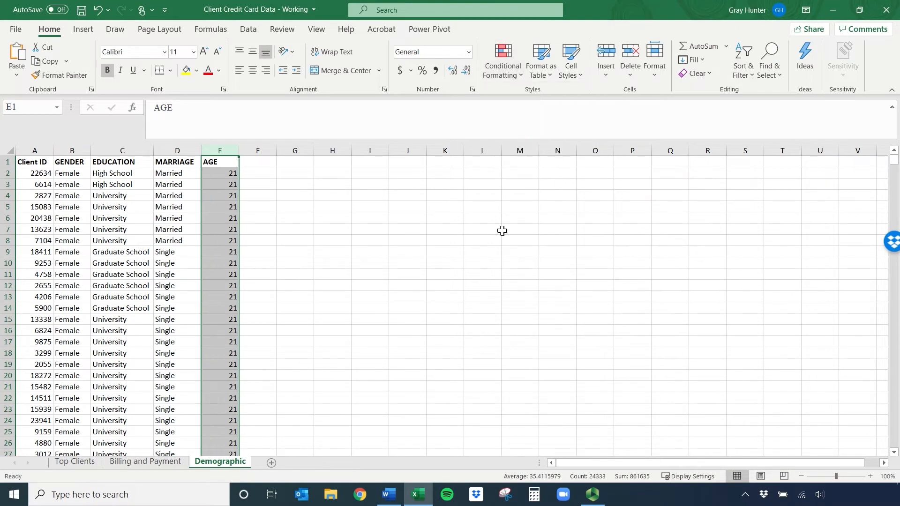
{"action": "left_click", "coordinate": [359, 192]}
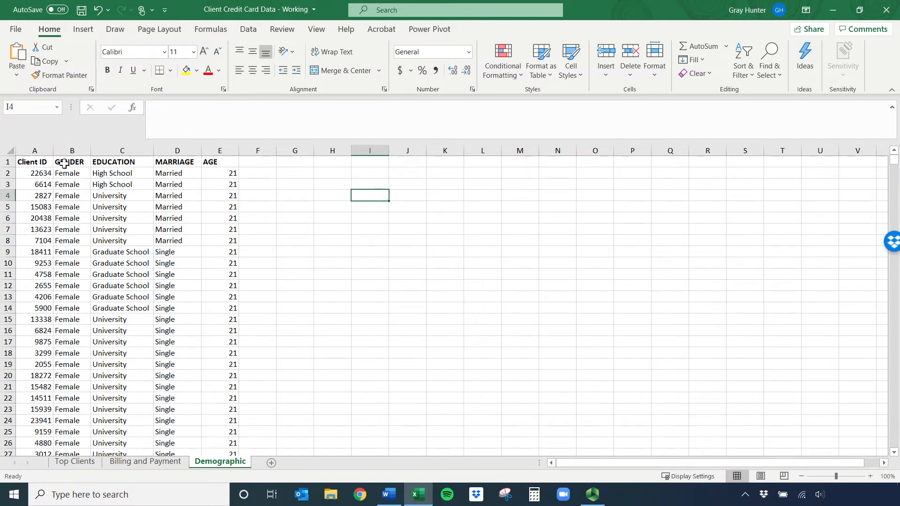
{"action": "left_click", "coordinate": [41, 151]}
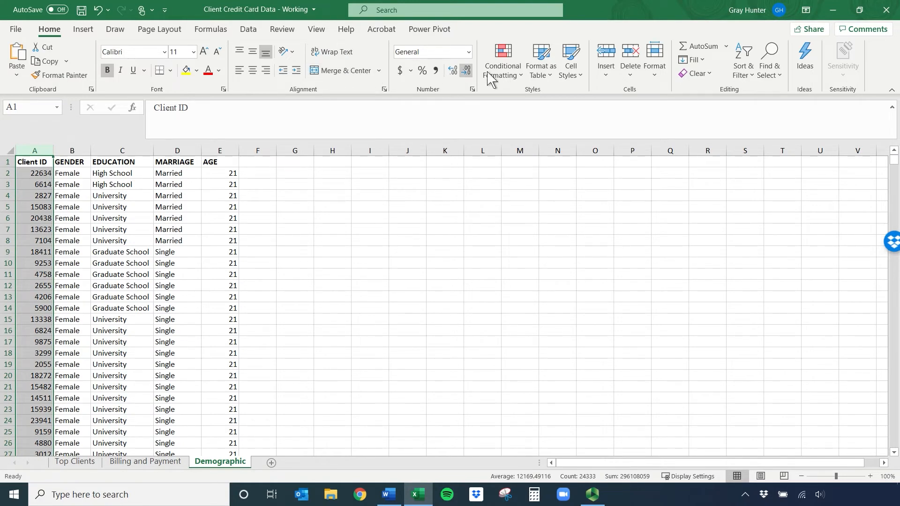
{"action": "left_click", "coordinate": [505, 76]}
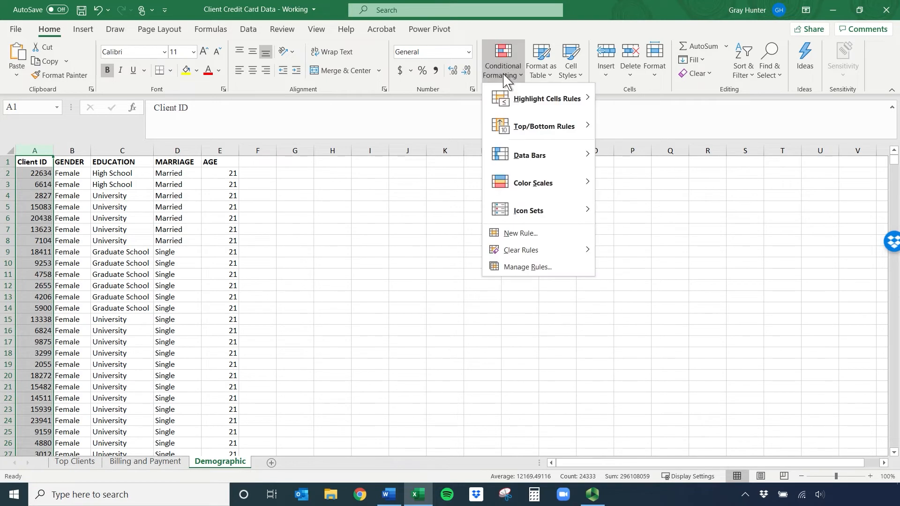
{"action": "mouse_move", "coordinate": [560, 190]}
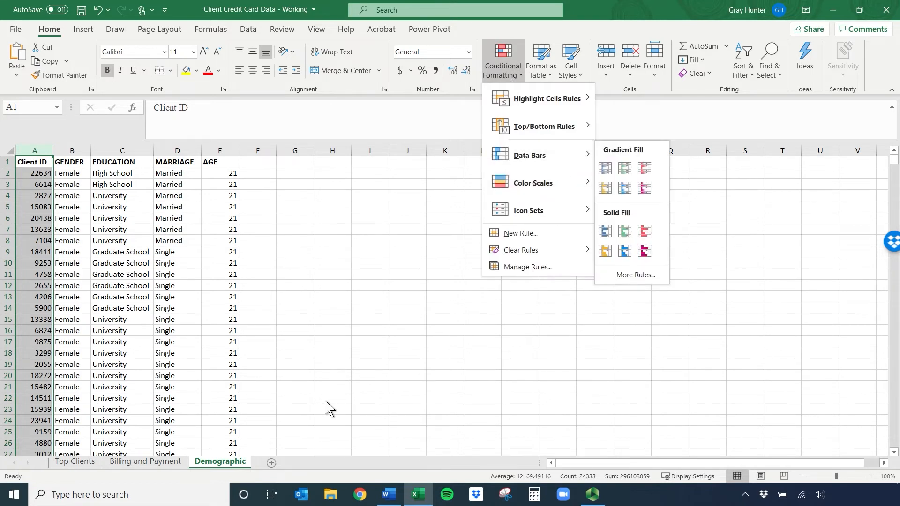
{"action": "left_click", "coordinate": [142, 464]}
- Switch to the Billing and Payment sheet and clear the conditional formatting rules from cell E5 only
{"action": "left_click", "coordinate": [143, 463]}
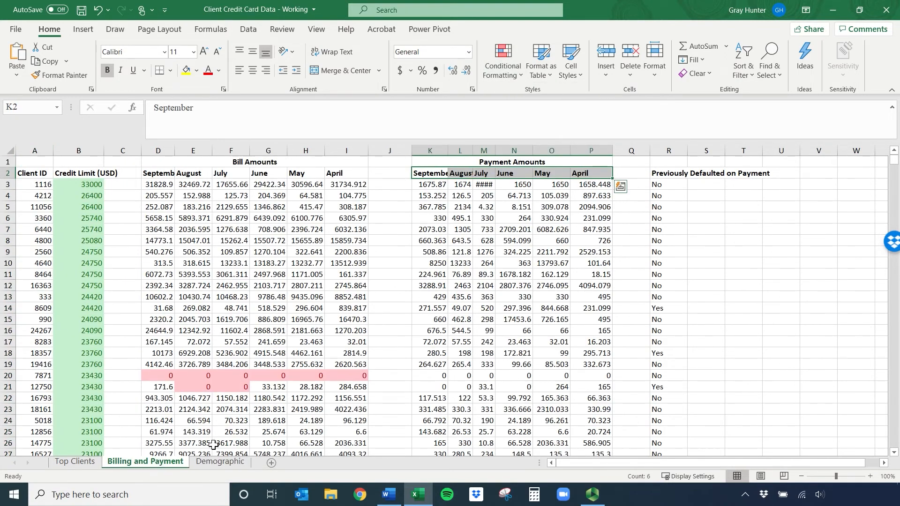
{"action": "left_click", "coordinate": [193, 207]}
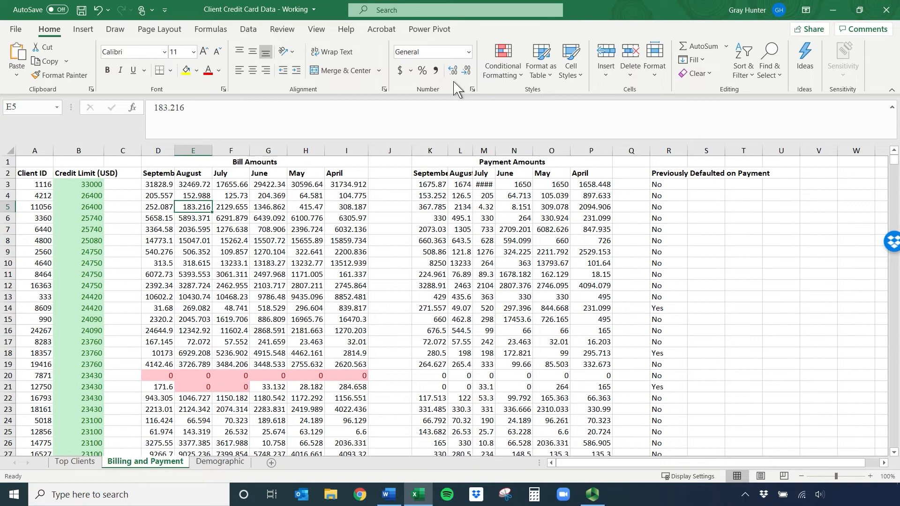
{"action": "left_click", "coordinate": [504, 71]}
{"action": "mouse_move", "coordinate": [563, 250]}
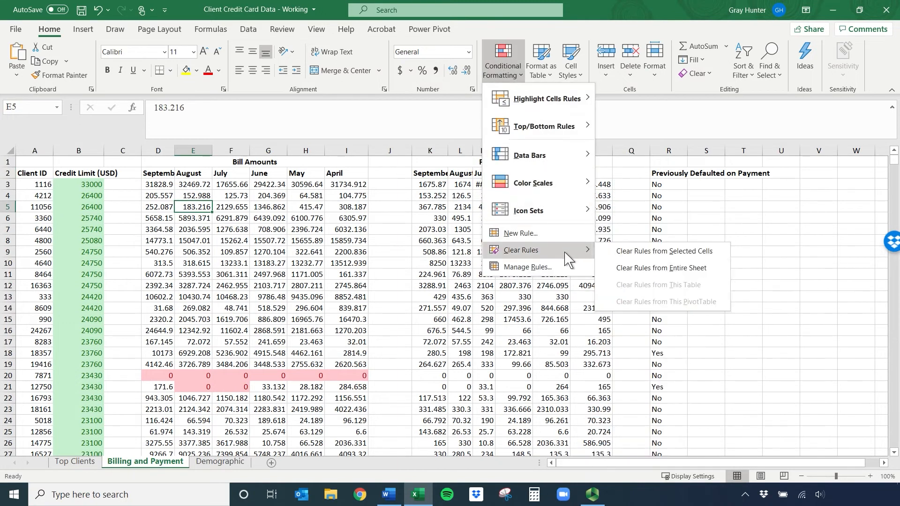
{"action": "left_click", "coordinate": [640, 254]}
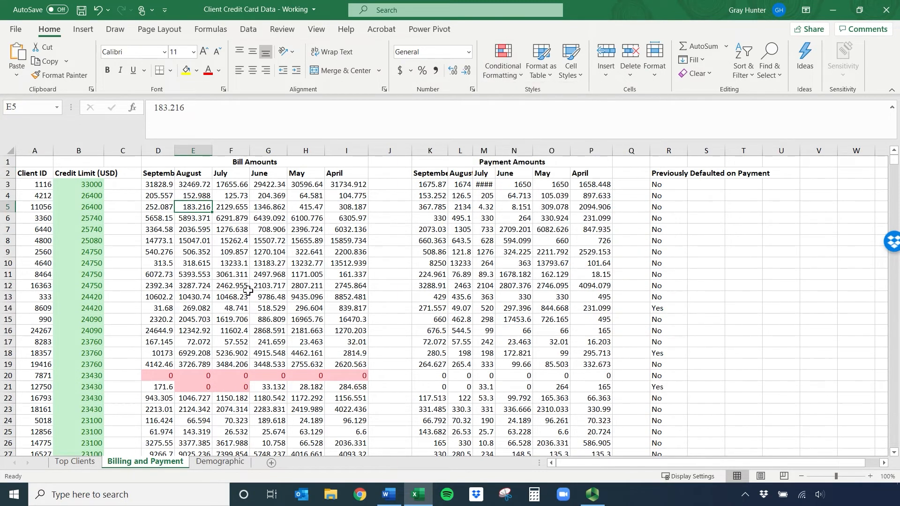
- Clear the conditional formatting rules from the entire Billing and Payment sheet
{"action": "left_click", "coordinate": [248, 289]}
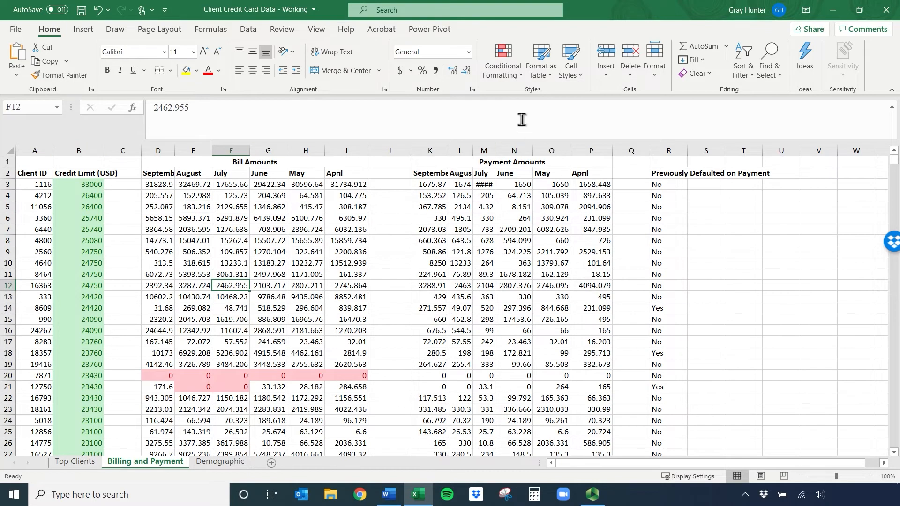
{"action": "left_click", "coordinate": [503, 61]}
{"action": "mouse_move", "coordinate": [580, 254]}
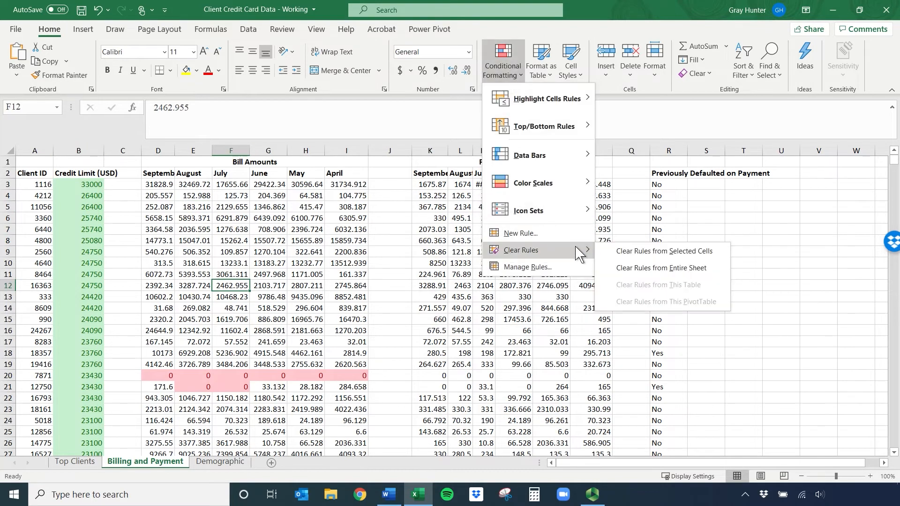
{"action": "left_click", "coordinate": [657, 268]}
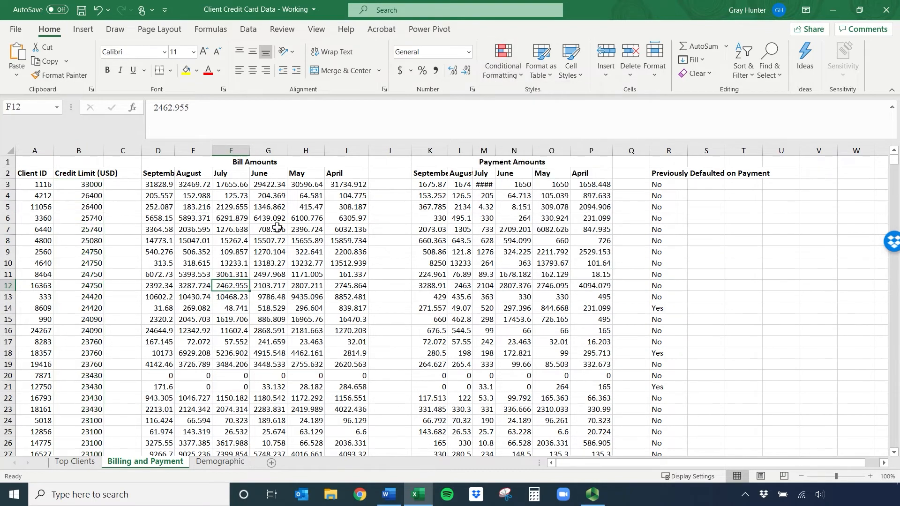
{"action": "left_click", "coordinate": [151, 197]}
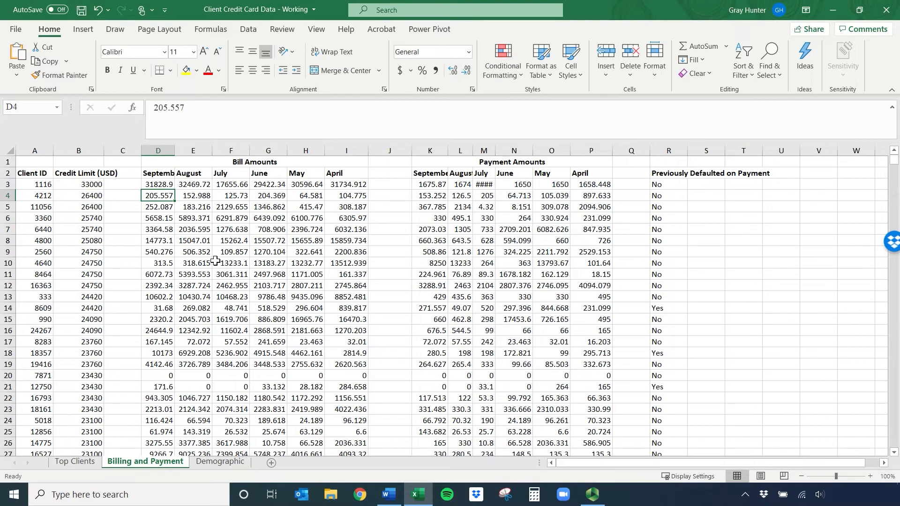
{"action": "left_click", "coordinate": [196, 218]}
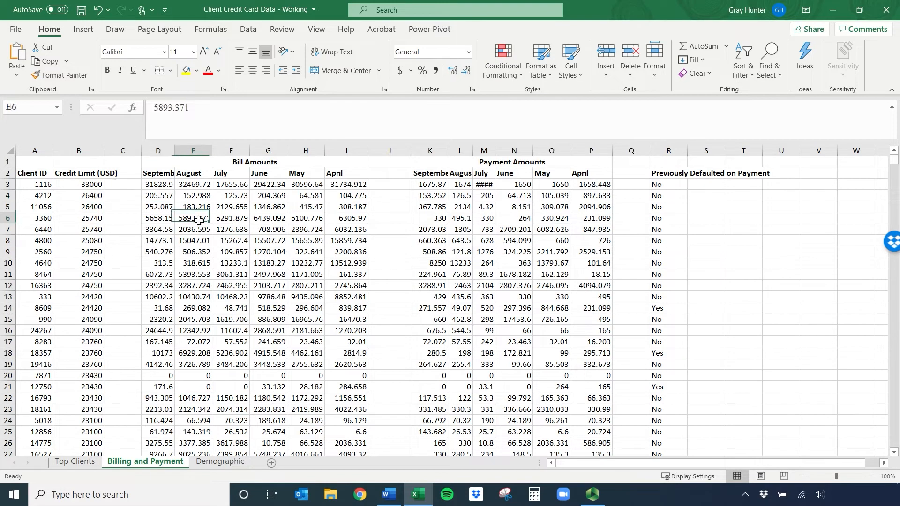
{"action": "left_click", "coordinate": [162, 153]}
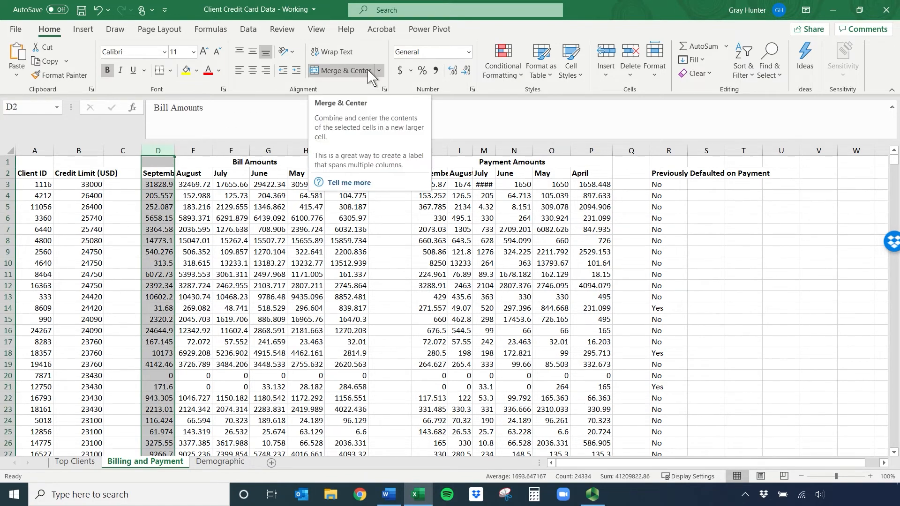
{"action": "left_click", "coordinate": [296, 185]}
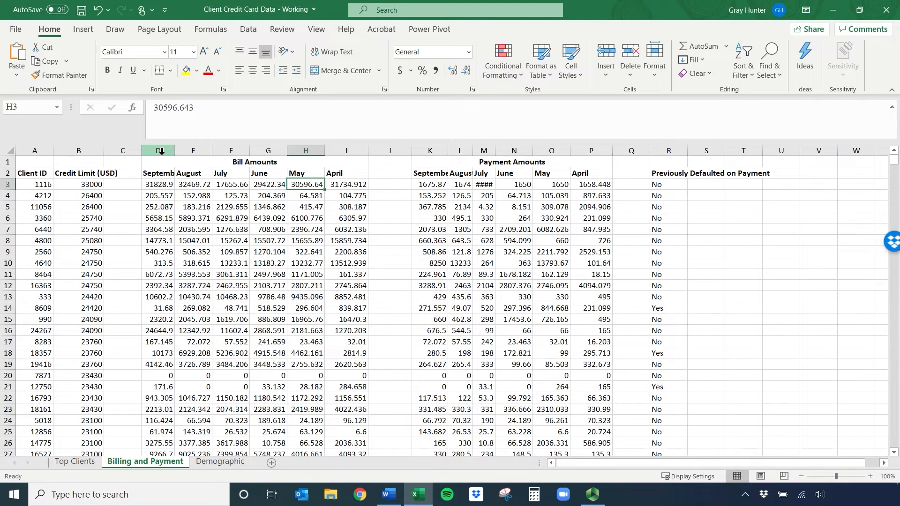
{"action": "left_click_drag", "start_coordinate": [161, 176], "coordinate": [335, 173]}
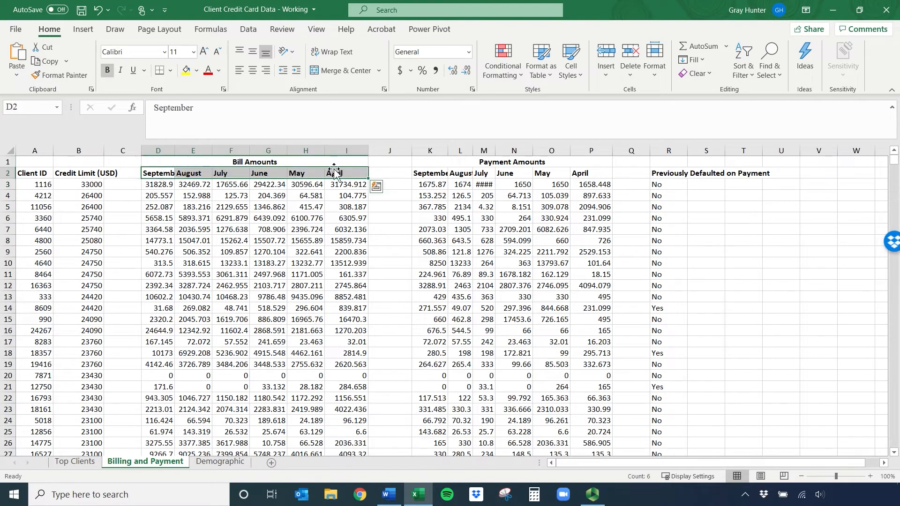
- Apply a green-white-red color scale to the Payment Amounts columns K to P, from the month headers to the last row
{"action": "left_click_drag", "start_coordinate": [422, 173], "coordinate": [604, 174]}
{"action": "key", "text": "ctrl+shift+Down"}
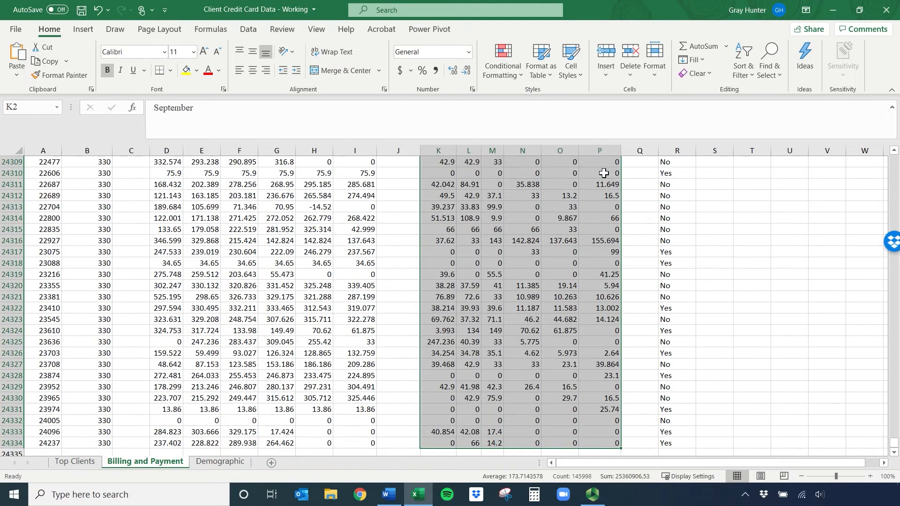
{"action": "left_click", "coordinate": [519, 75]}
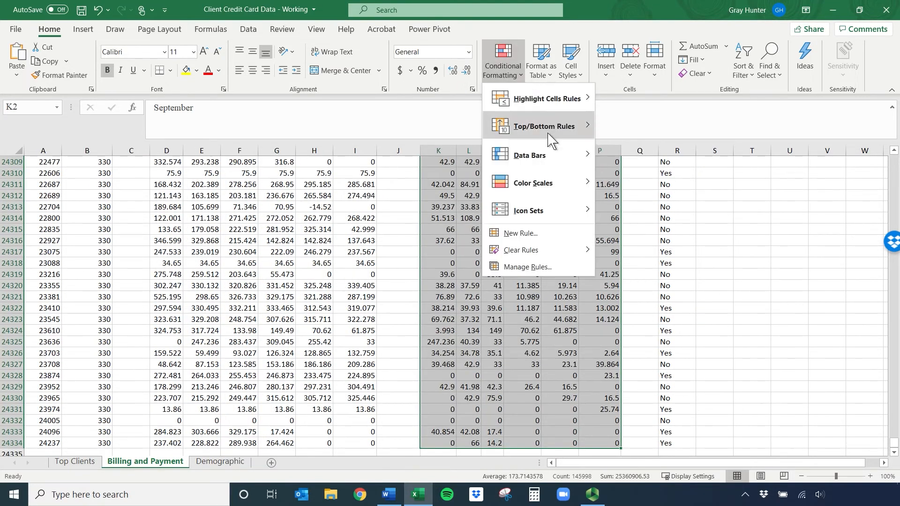
{"action": "mouse_move", "coordinate": [557, 186]}
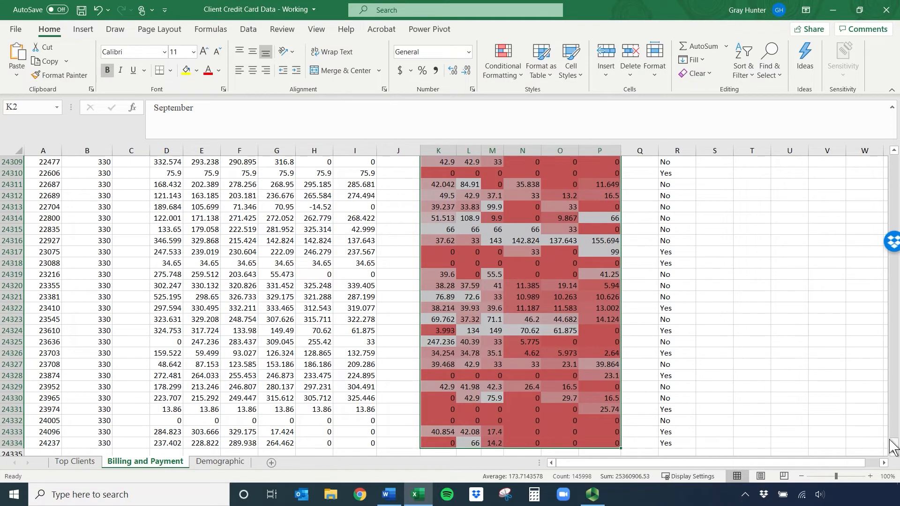
- Review how the color scale shades high and low values across the Payment Amounts columns
{"action": "left_click_drag", "start_coordinate": [896, 447], "coordinate": [895, 141]}
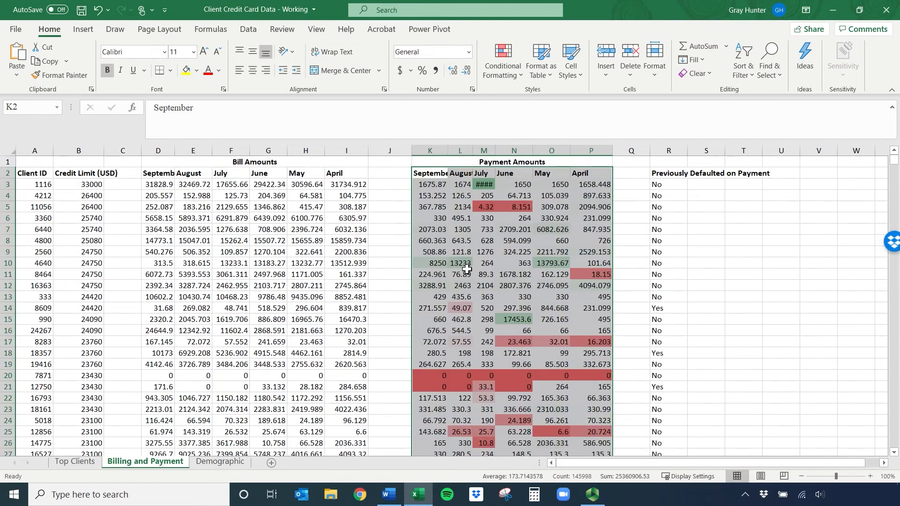
{"action": "left_click", "coordinate": [460, 241]}
{"action": "scroll", "coordinate": [428, 202], "scroll_direction": "down", "scroll_amount": 9}
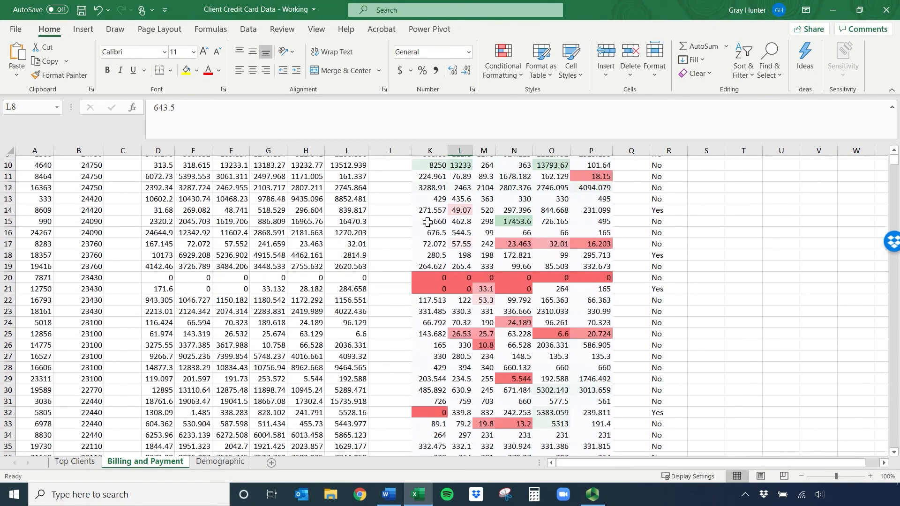
{"action": "scroll", "coordinate": [428, 232], "scroll_direction": "down", "scroll_amount": 9}
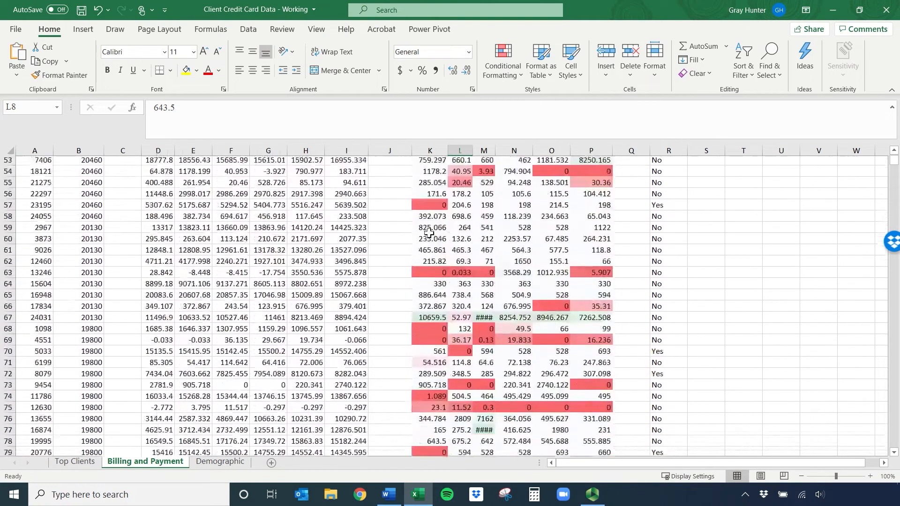
{"action": "scroll", "coordinate": [428, 227], "scroll_direction": "up", "scroll_amount": 17}
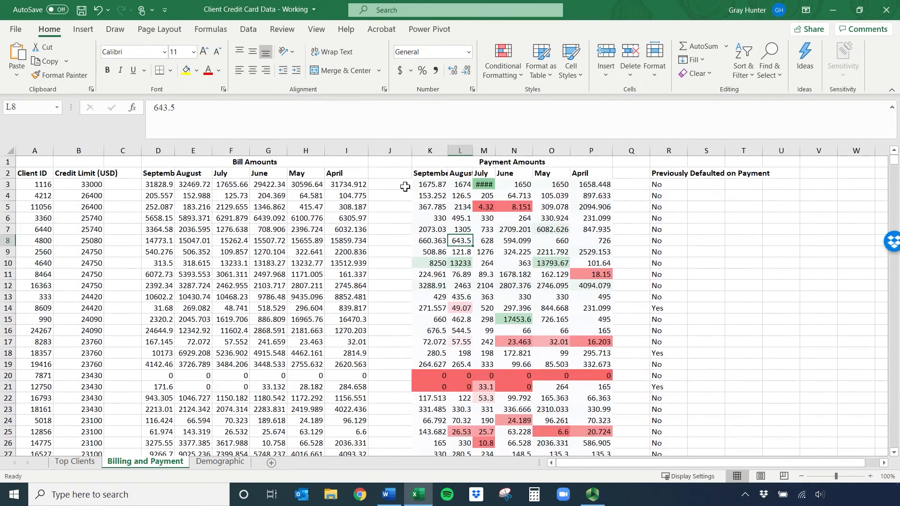
- Clear all conditional formatting rules from the entire Billing and Payment sheet again
{"action": "left_click", "coordinate": [514, 83]}
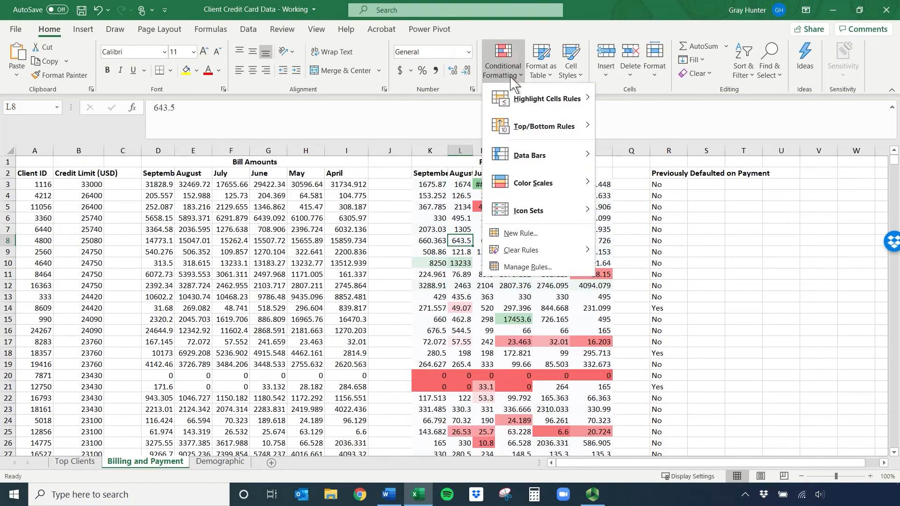
{"action": "mouse_move", "coordinate": [554, 256]}
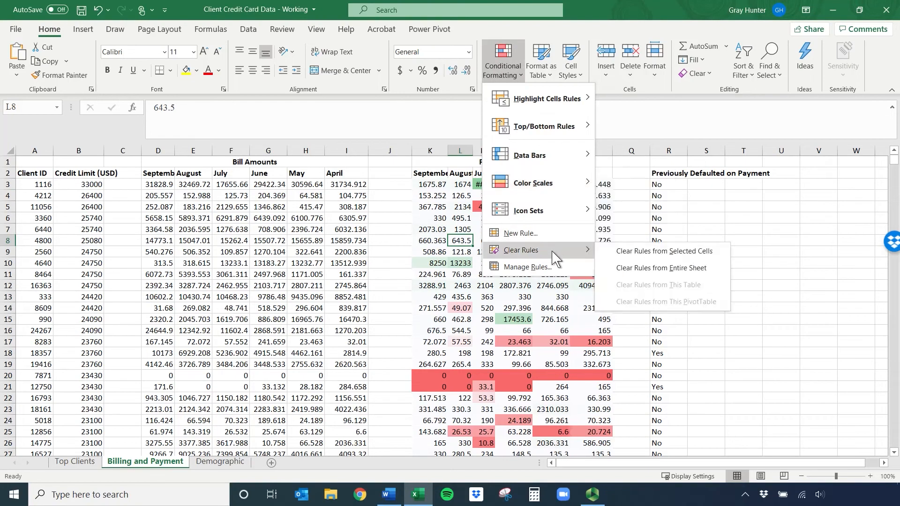
{"action": "left_click", "coordinate": [662, 268]}
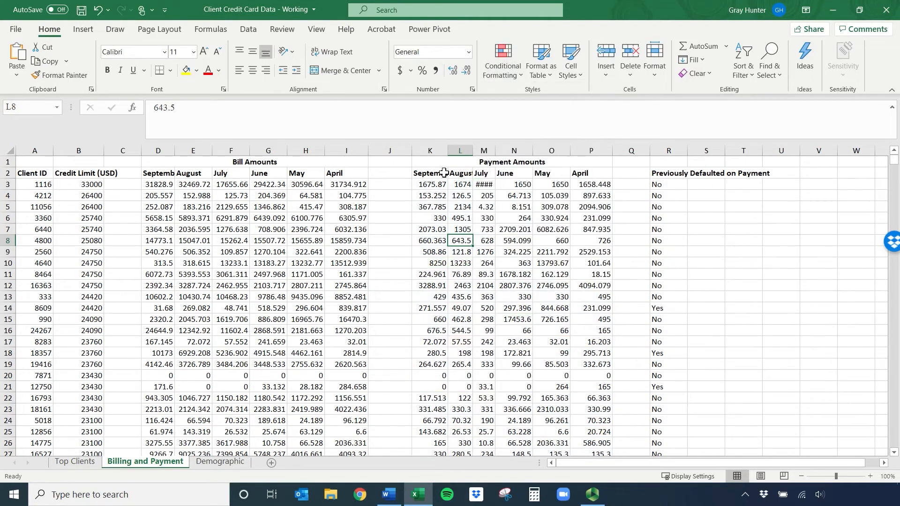
- Apply the green-white-red color scale to column K only, the September payment amounts
{"action": "left_click", "coordinate": [432, 151]}
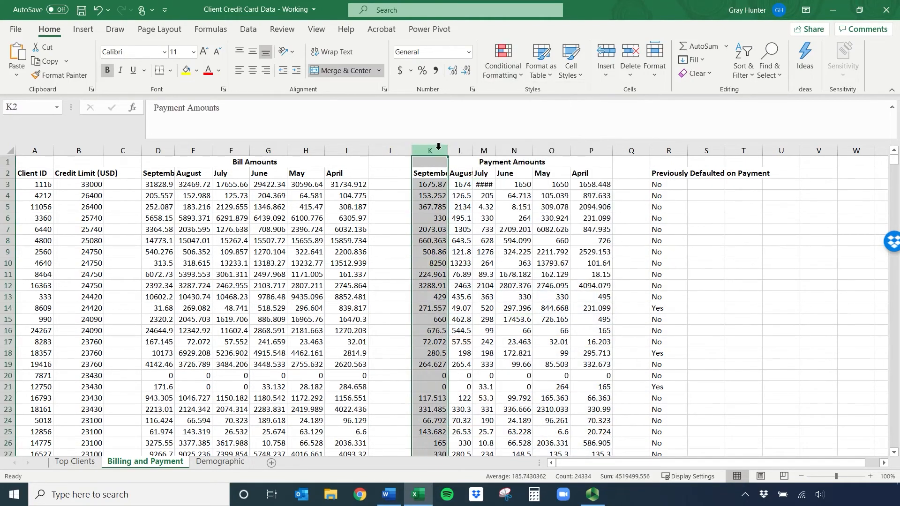
{"action": "left_click", "coordinate": [510, 75]}
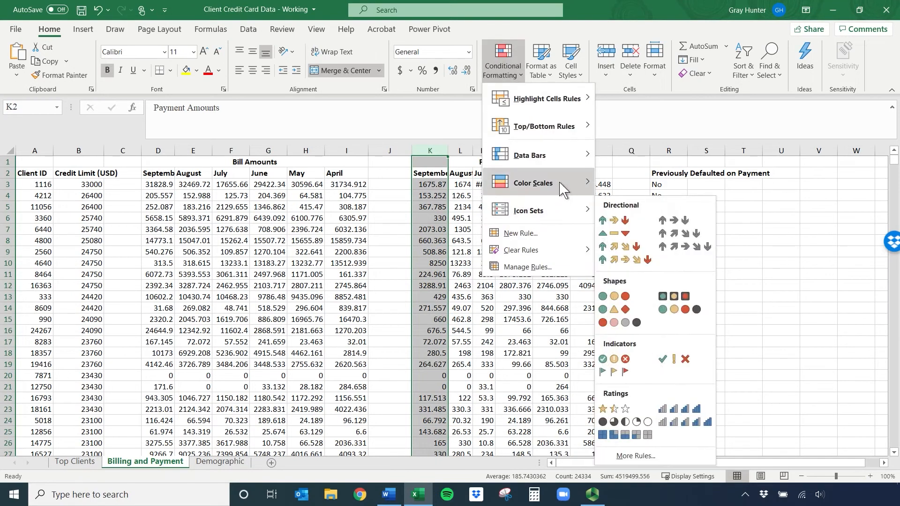
{"action": "mouse_move", "coordinate": [586, 183]}
{"action": "left_click", "coordinate": [647, 181]}
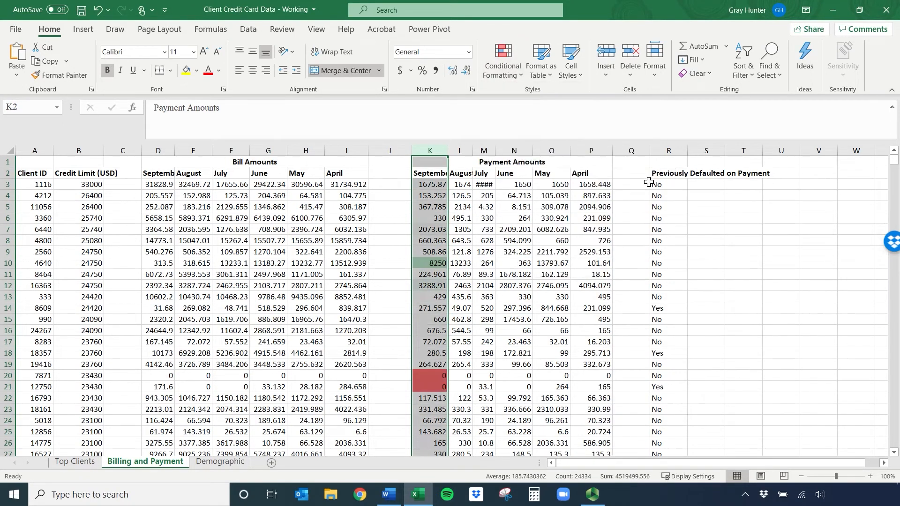
{"action": "left_click", "coordinate": [462, 251]}
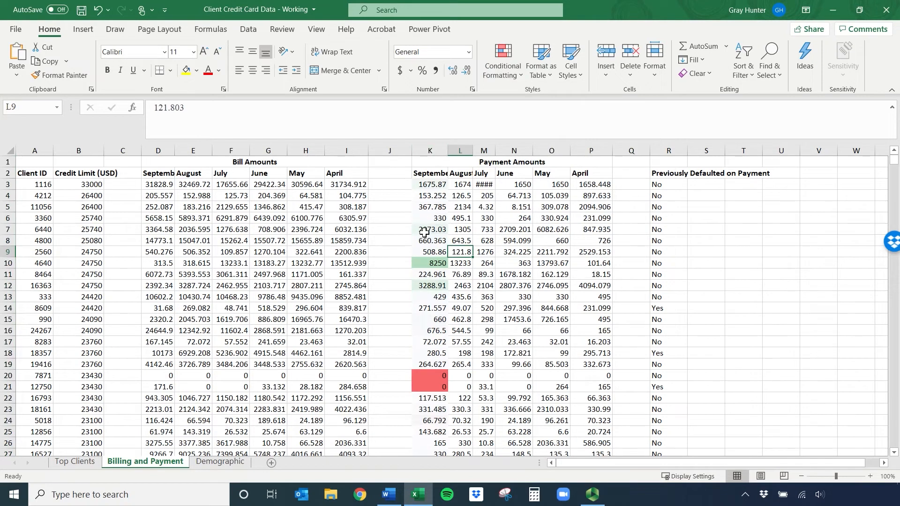
- Examine how the color scale shades high, low and zero values down the September payment column
{"action": "left_click", "coordinate": [437, 264]}
{"action": "scroll", "coordinate": [435, 264], "scroll_direction": "down", "scroll_amount": 3}
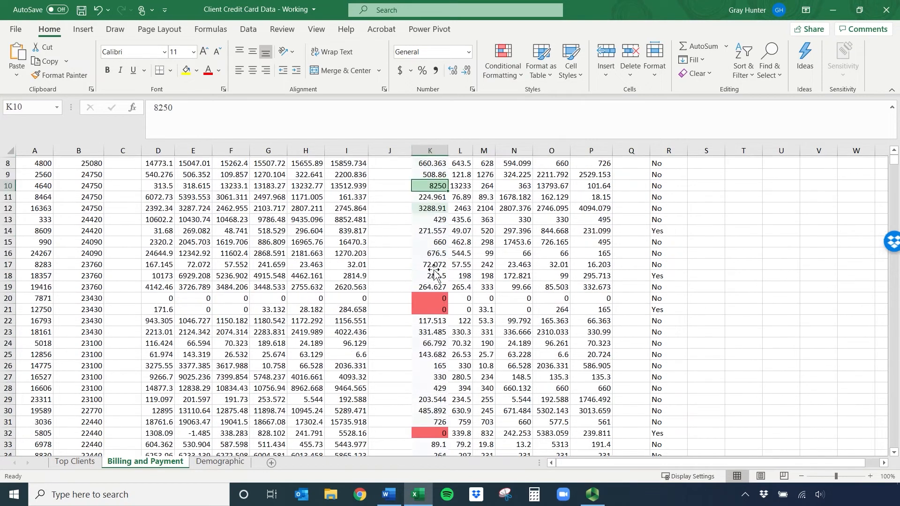
{"action": "left_click_drag", "start_coordinate": [437, 279], "coordinate": [436, 287]}
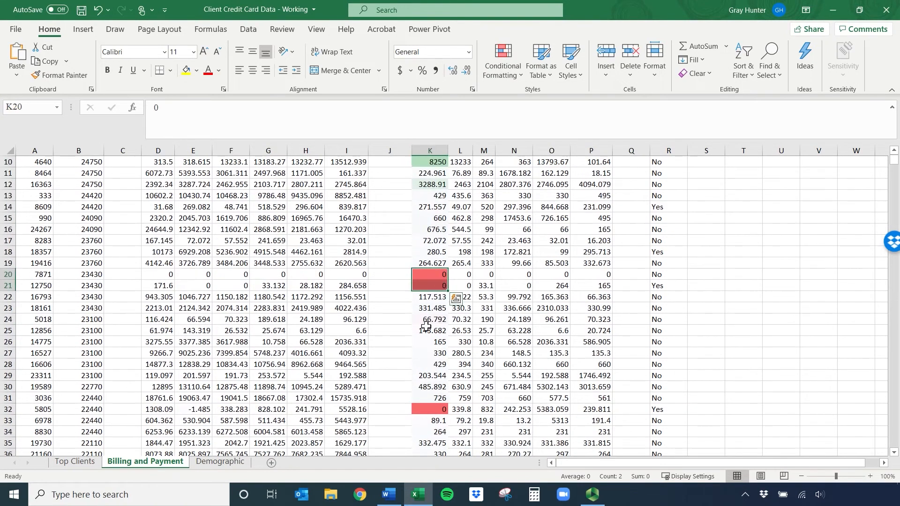
{"action": "scroll", "coordinate": [426, 327], "scroll_direction": "down", "scroll_amount": 6}
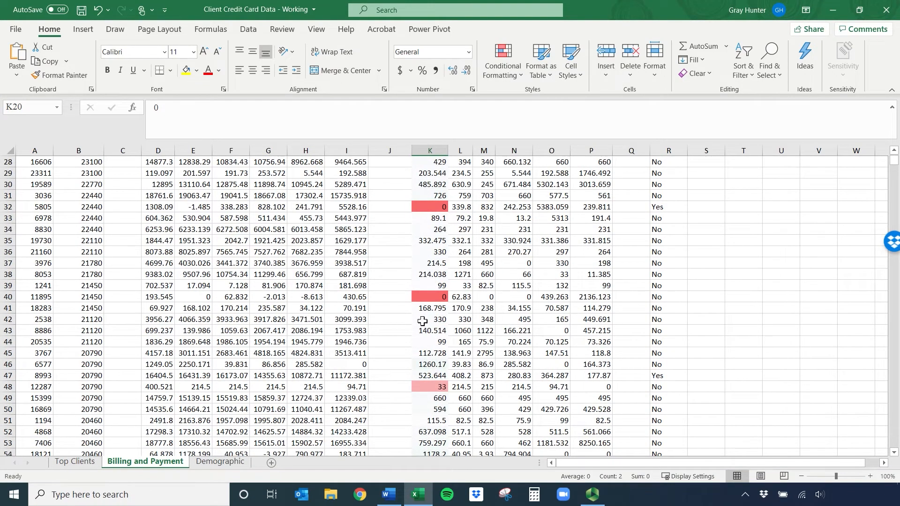
{"action": "scroll", "coordinate": [423, 319], "scroll_direction": "down", "scroll_amount": 18}
{"action": "scroll", "coordinate": [423, 324], "scroll_direction": "down", "scroll_amount": 9}
{"action": "scroll", "coordinate": [423, 325], "scroll_direction": "up", "scroll_amount": 12}
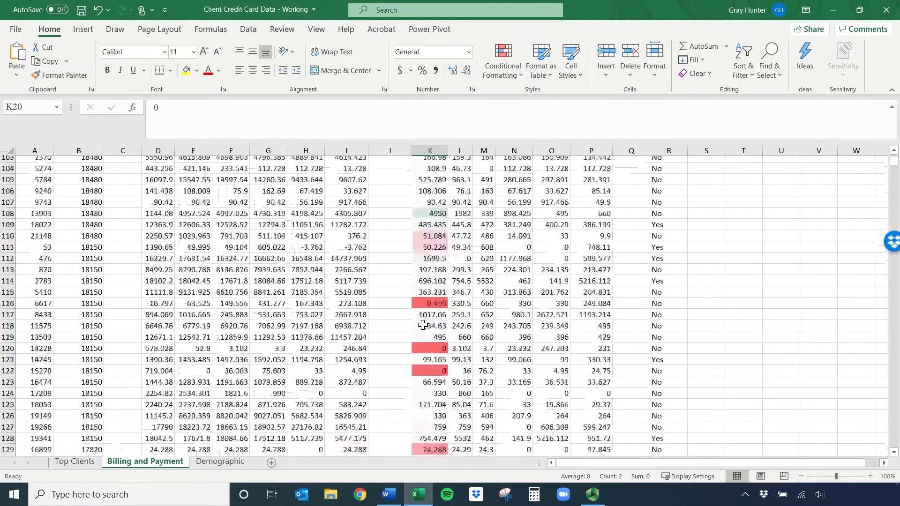
{"action": "scroll", "coordinate": [424, 359], "scroll_direction": "down", "scroll_amount": 3}
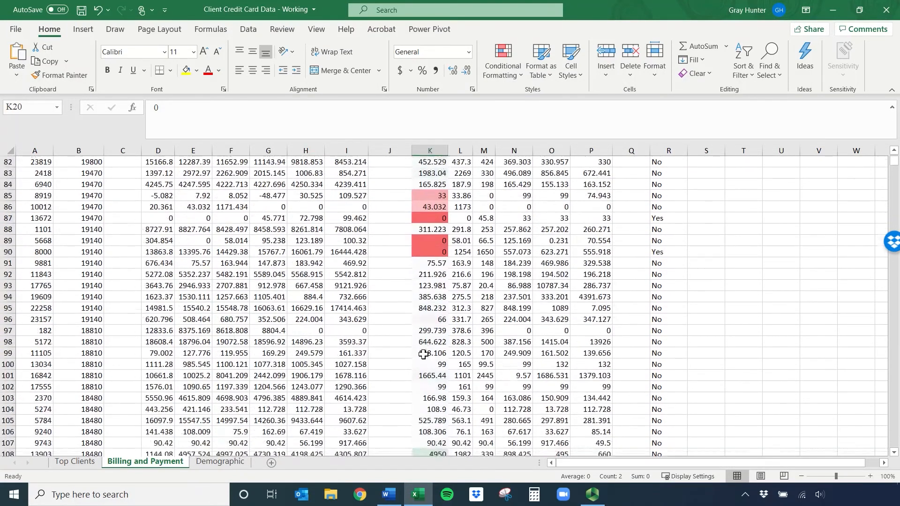
{"action": "scroll", "coordinate": [425, 359], "scroll_direction": "up", "scroll_amount": 20}
- Select the client table from row 2 through column S to the last row and set a custom sort by the Bill Amounts September column
{"action": "left_click", "coordinate": [441, 176]}
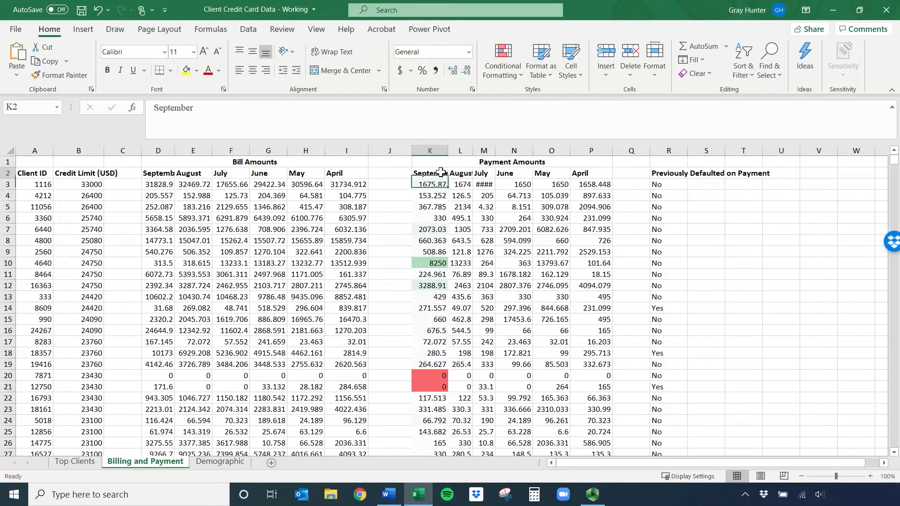
{"action": "left_click_drag", "start_coordinate": [435, 175], "coordinate": [525, 174]}
{"action": "left_click", "coordinate": [465, 187]}
{"action": "left_click_drag", "start_coordinate": [35, 173], "coordinate": [688, 171]}
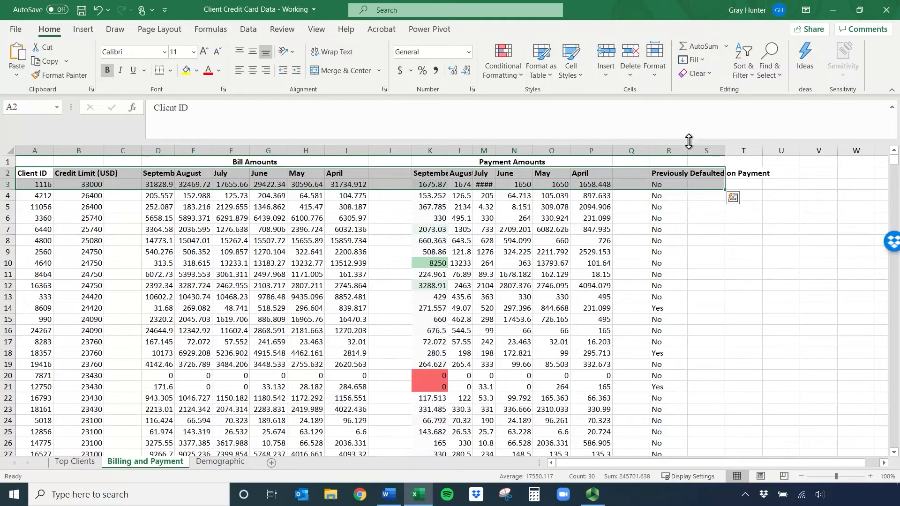
{"action": "key", "text": "ctrl+shift+Down"}
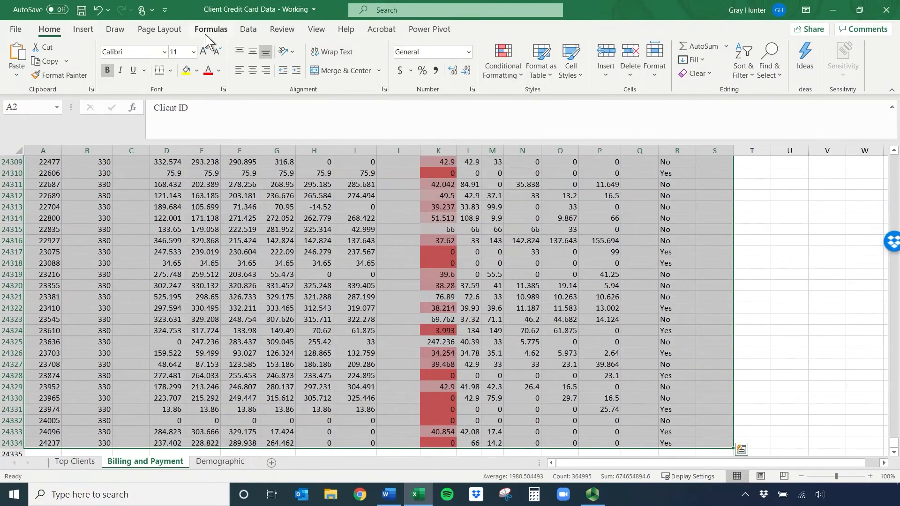
{"action": "left_click", "coordinate": [248, 30]}
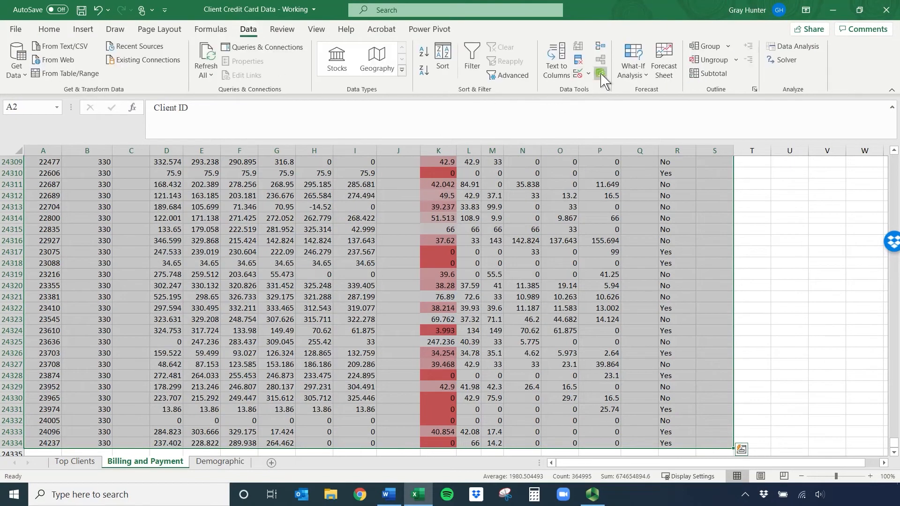
{"action": "left_click", "coordinate": [446, 59]}
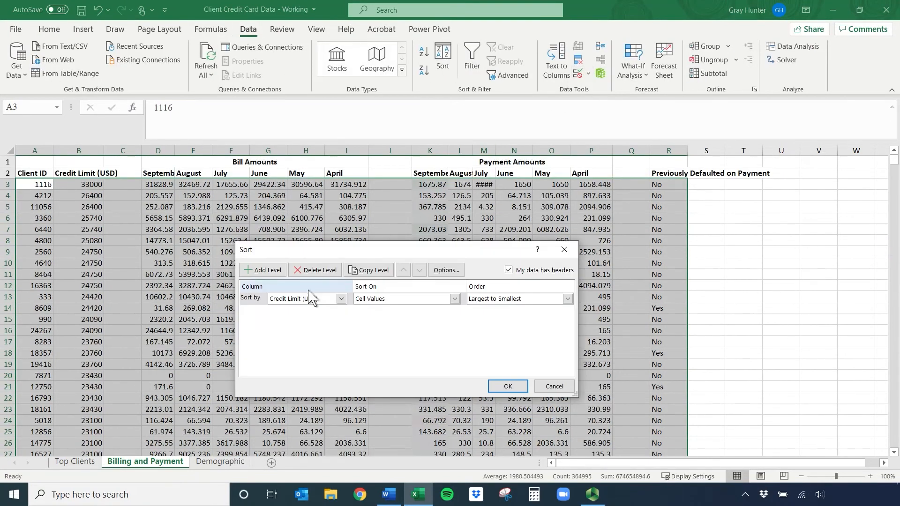
{"action": "left_click", "coordinate": [321, 300]}
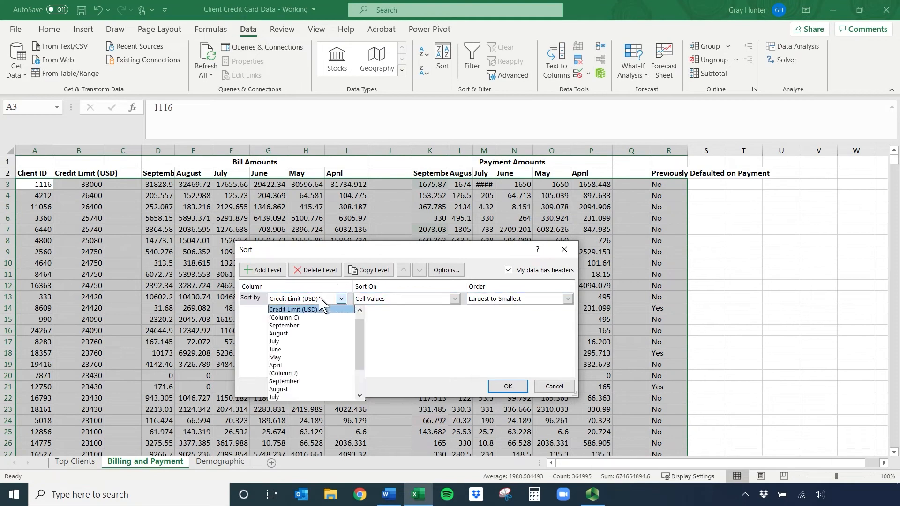
{"action": "left_click", "coordinate": [315, 327]}
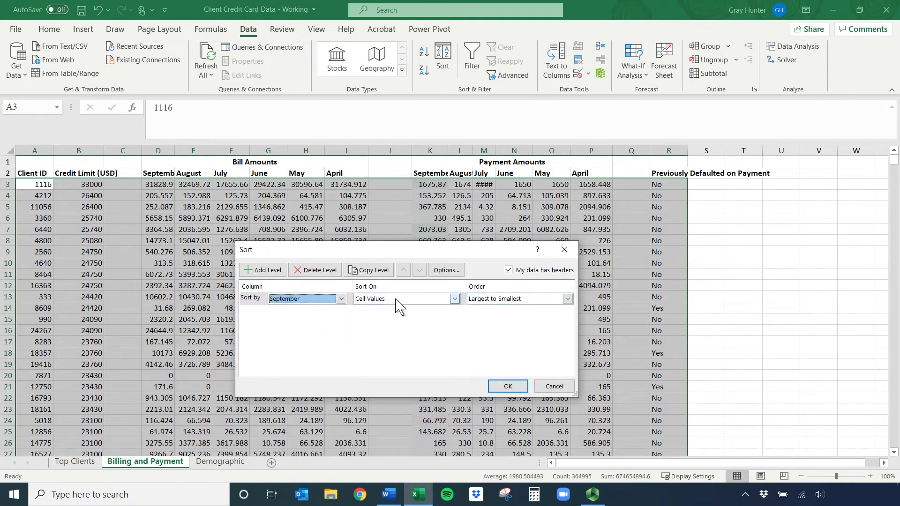
- Try to set the September sort level to cell color, with No Cell Color placed on the bottom
{"action": "left_click", "coordinate": [397, 300]}
{"action": "left_click", "coordinate": [399, 307]}
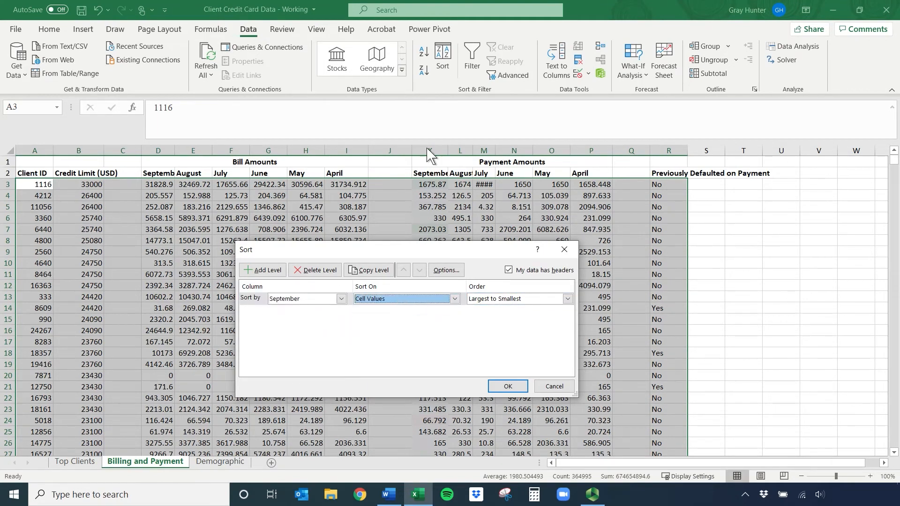
{"action": "left_click", "coordinate": [406, 300]}
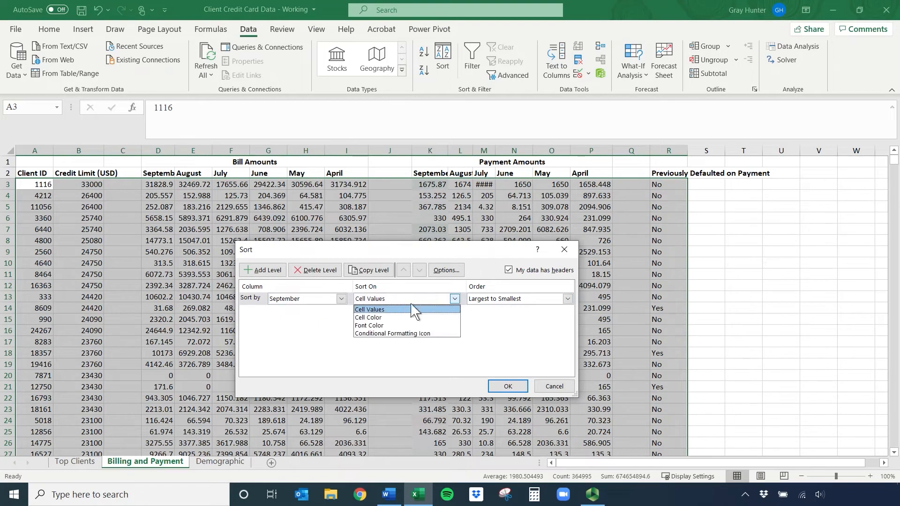
{"action": "left_click", "coordinate": [416, 318]}
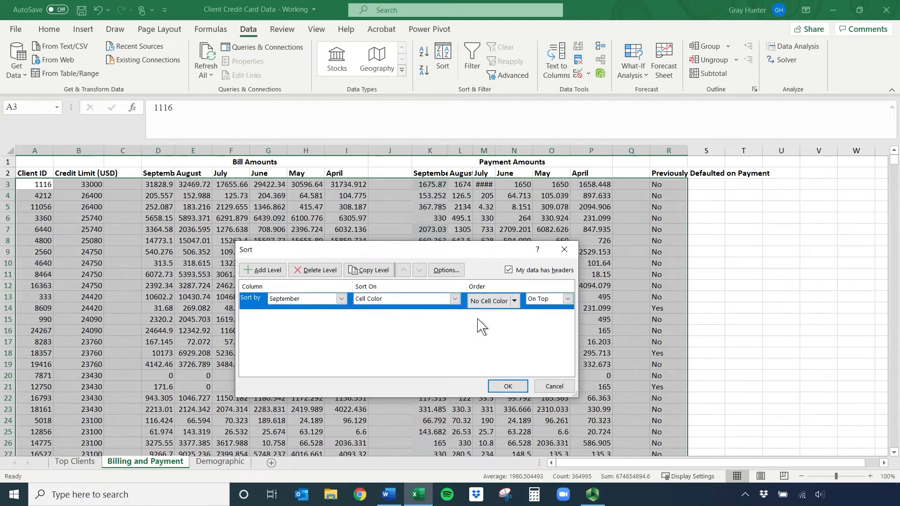
{"action": "left_click", "coordinate": [514, 301]}
{"action": "left_click", "coordinate": [513, 321]}
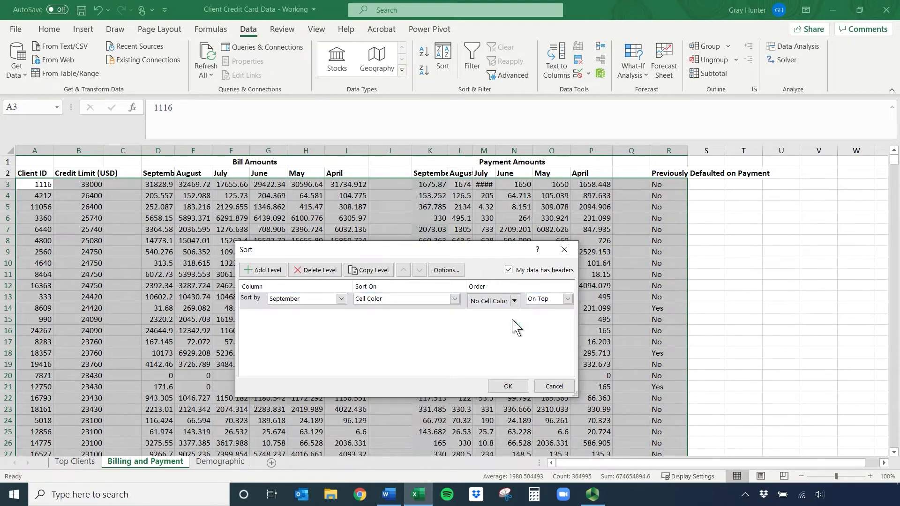
{"action": "left_click", "coordinate": [515, 301]}
{"action": "left_click", "coordinate": [512, 321]}
{"action": "left_click", "coordinate": [493, 303]}
{"action": "left_click", "coordinate": [477, 319]}
{"action": "left_click", "coordinate": [546, 299]}
{"action": "left_click", "coordinate": [543, 318]}
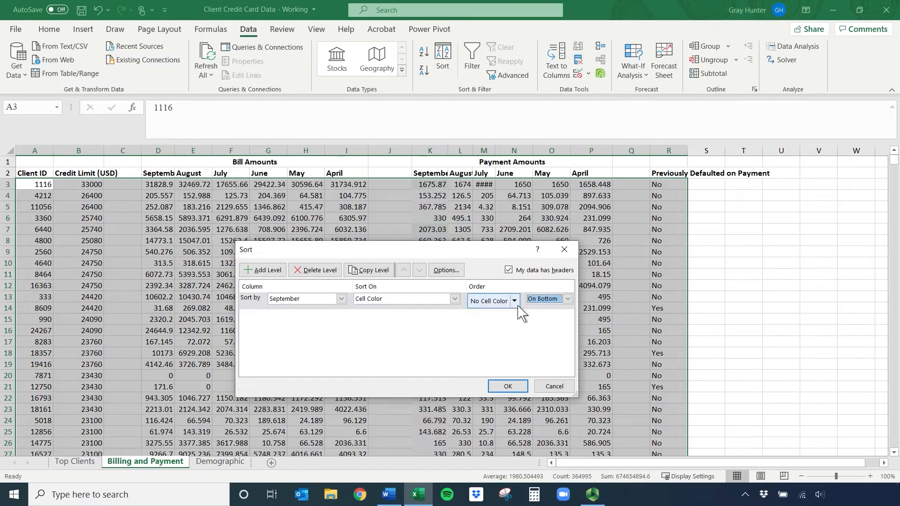
{"action": "left_click", "coordinate": [517, 305]}
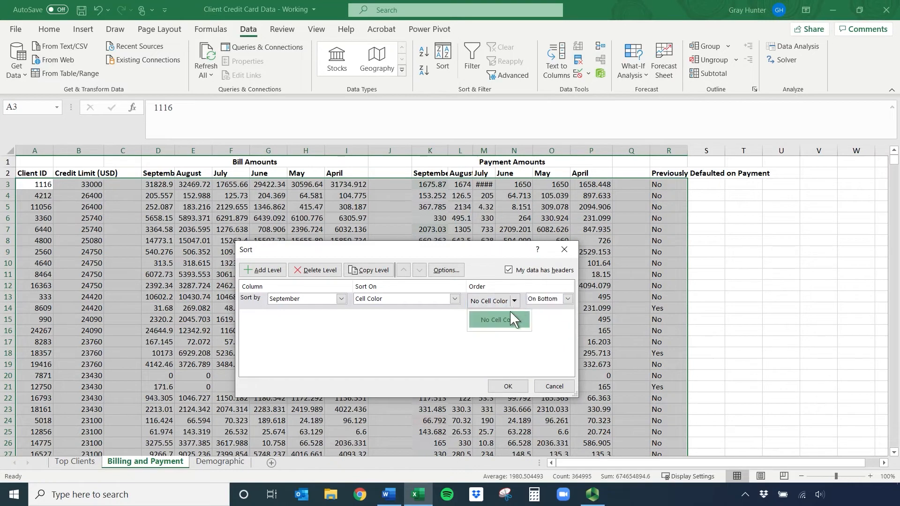
{"action": "left_click", "coordinate": [495, 321]}
{"action": "left_click", "coordinate": [510, 384]}
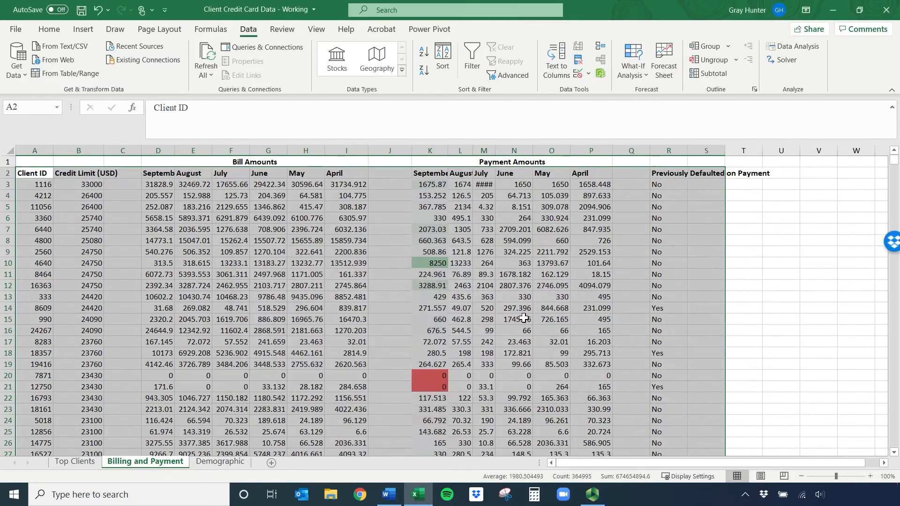
- Select the September payment column from its header to the last row and open a custom sort limited to that selection
{"action": "left_click", "coordinate": [457, 286]}
{"action": "left_click", "coordinate": [429, 174]}
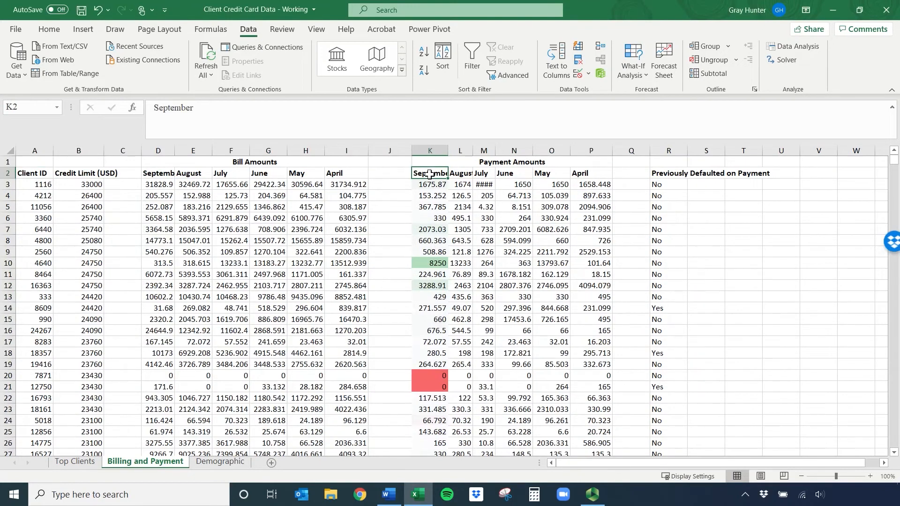
{"action": "key", "text": "ctrl+shift+Down"}
{"action": "left_click", "coordinate": [443, 57]}
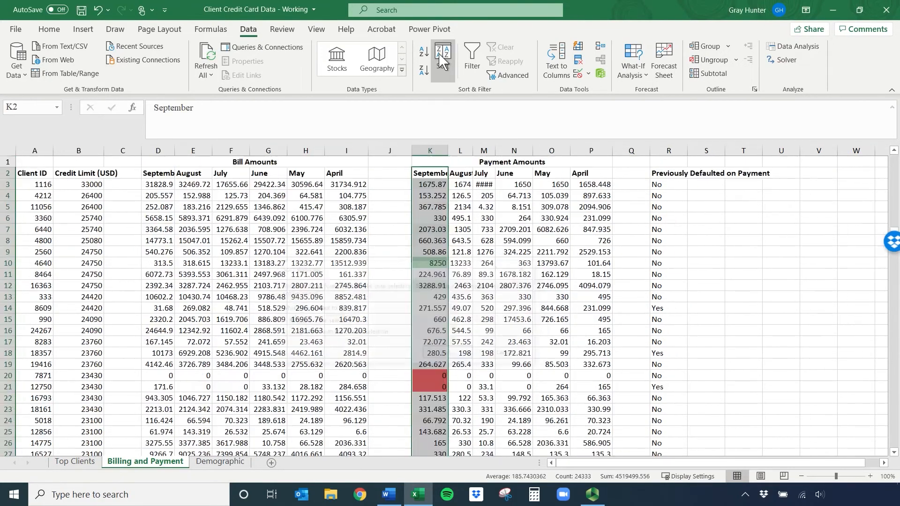
{"action": "left_click", "coordinate": [328, 333]}
{"action": "left_click", "coordinate": [449, 355]}
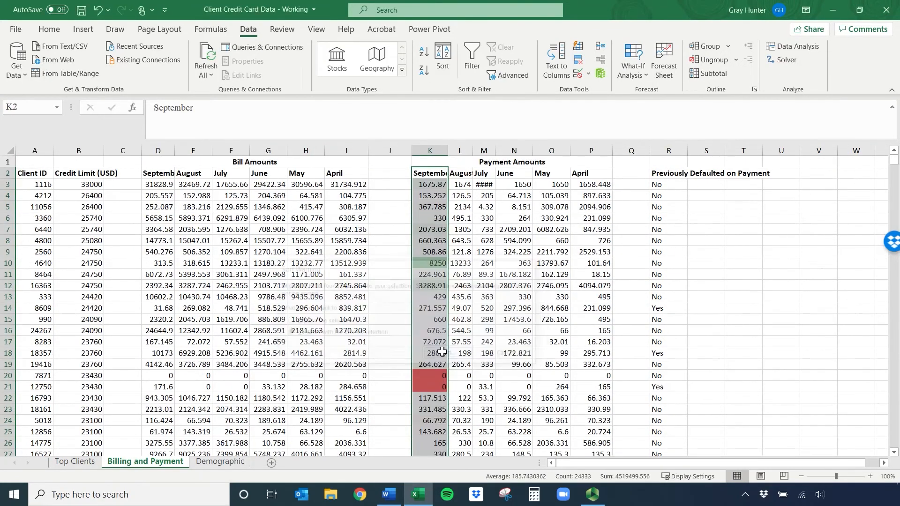
- Try a sort of the September payments on cell color with red on top
{"action": "left_click", "coordinate": [342, 299]}
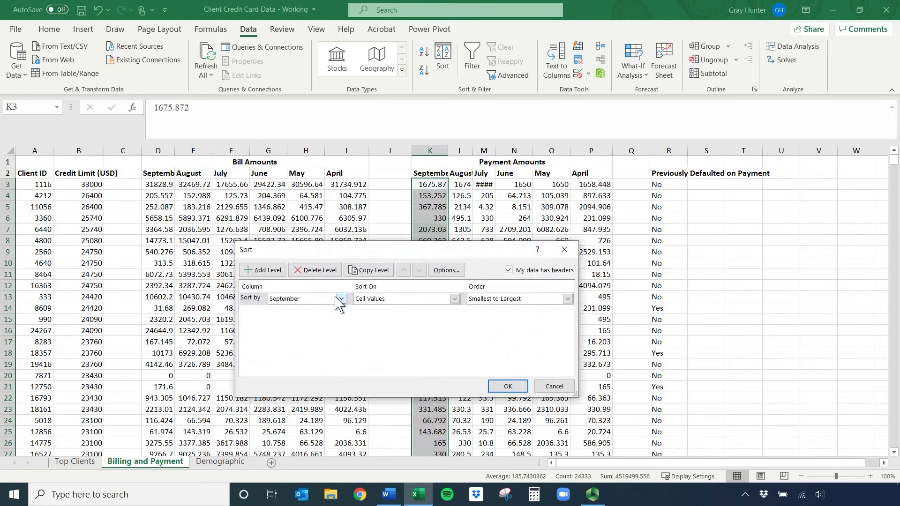
{"action": "left_click", "coordinate": [378, 302]}
{"action": "left_click", "coordinate": [342, 298]}
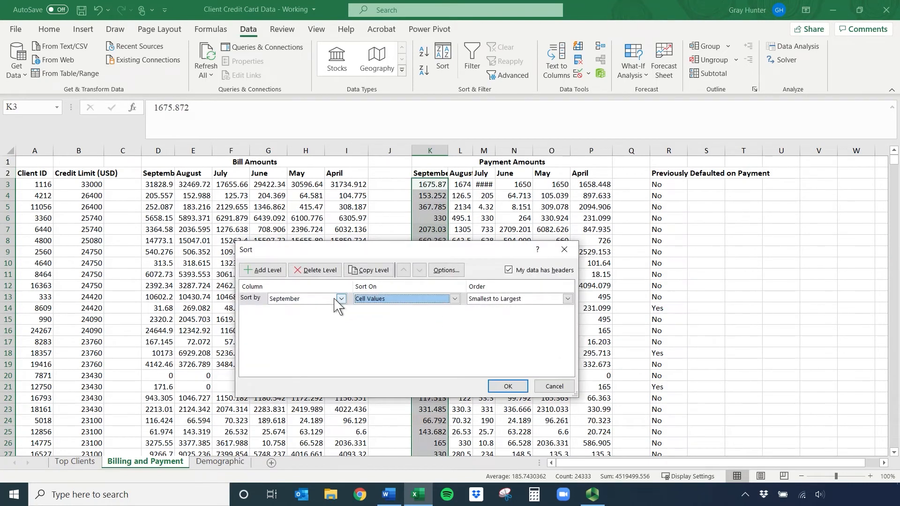
{"action": "left_click", "coordinate": [341, 299]}
{"action": "left_click", "coordinate": [333, 312]}
{"action": "left_click", "coordinate": [394, 300]}
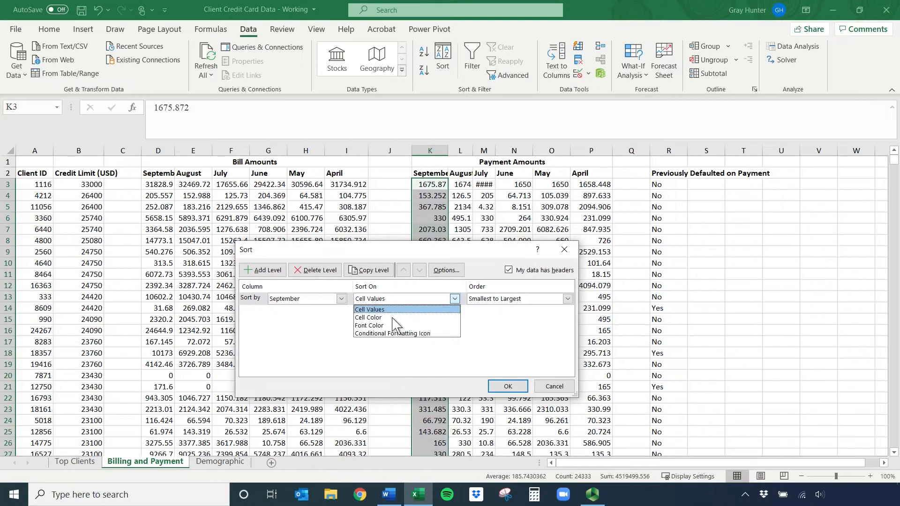
{"action": "left_click", "coordinate": [398, 319]}
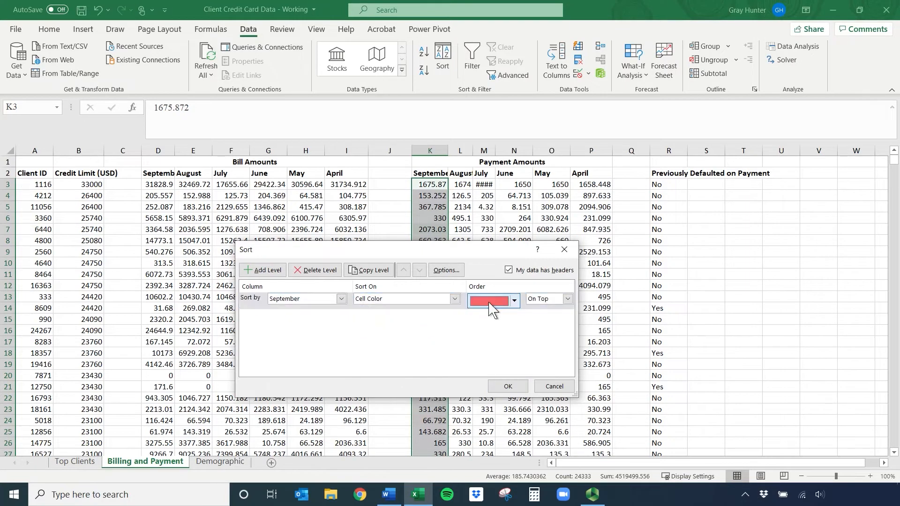
{"action": "left_click", "coordinate": [554, 386]}
- Select the client table from the row 2 headers through column R to the last row and open a custom sort
{"action": "left_click", "coordinate": [305, 229]}
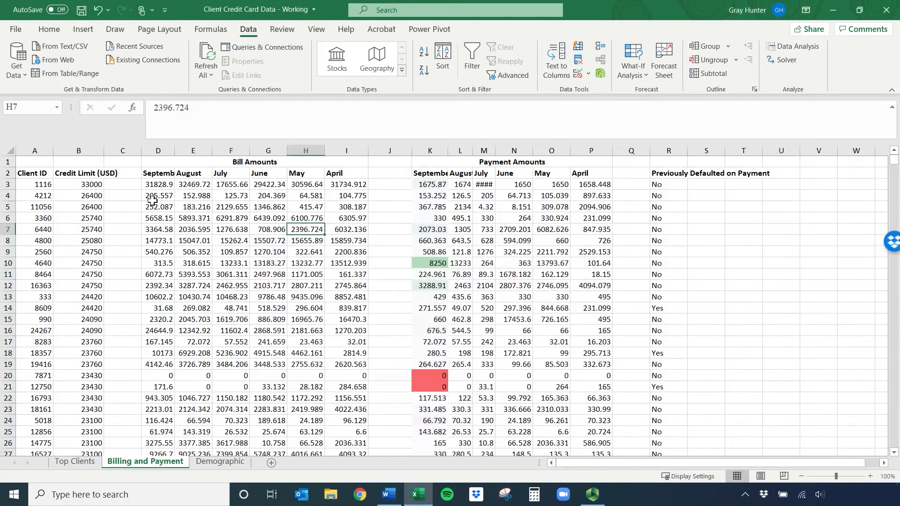
{"action": "left_click", "coordinate": [163, 174]}
{"action": "left_click_drag", "start_coordinate": [29, 174], "coordinate": [673, 174]}
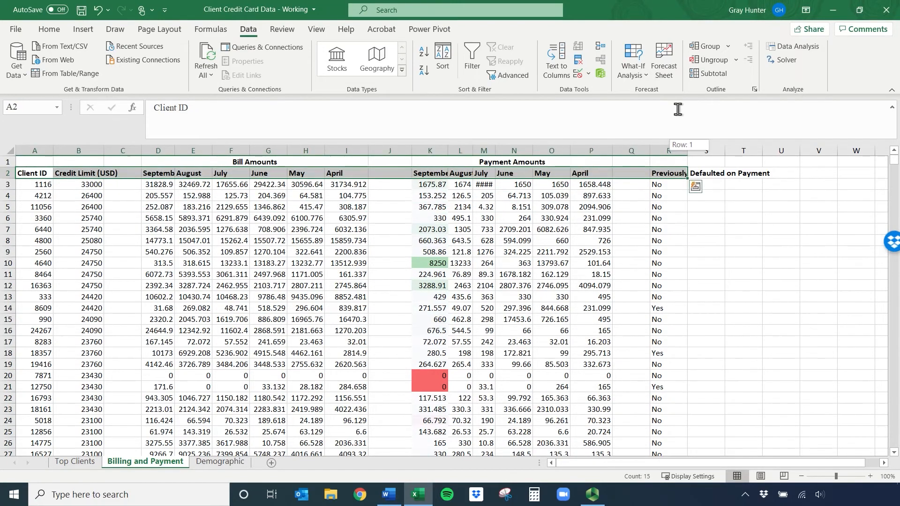
{"action": "key", "text": "ctrl+shift+Down"}
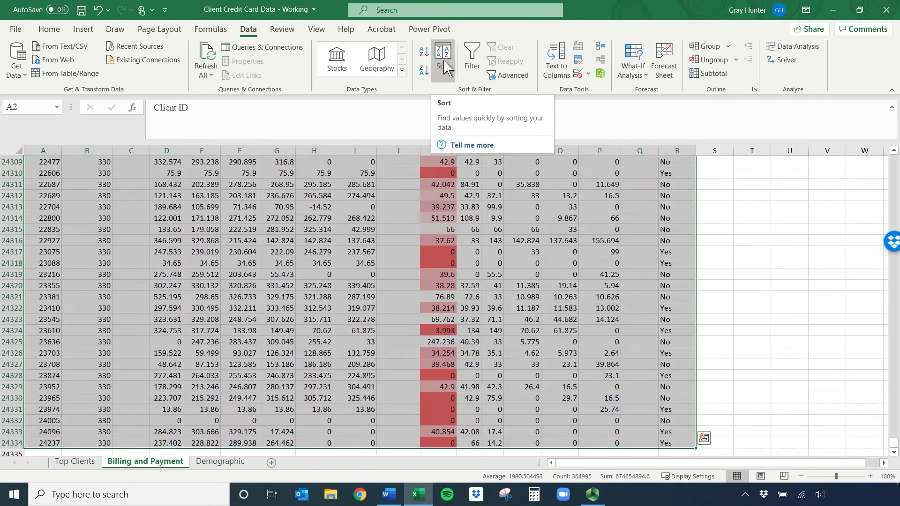
{"action": "left_click", "coordinate": [444, 60]}
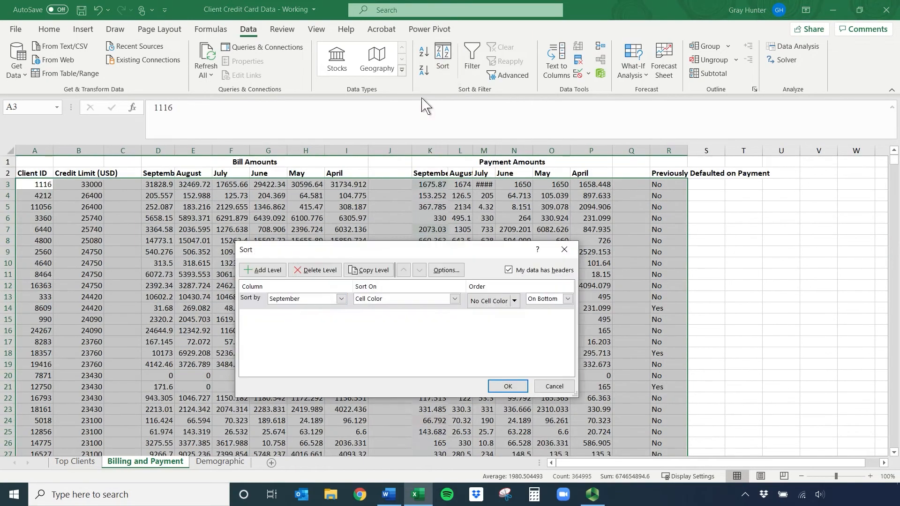
- Try sorting the whole client table by the Payment Amounts September column on cell color, with red on the bottom
{"action": "left_click", "coordinate": [322, 301]}
{"action": "left_click", "coordinate": [323, 365]}
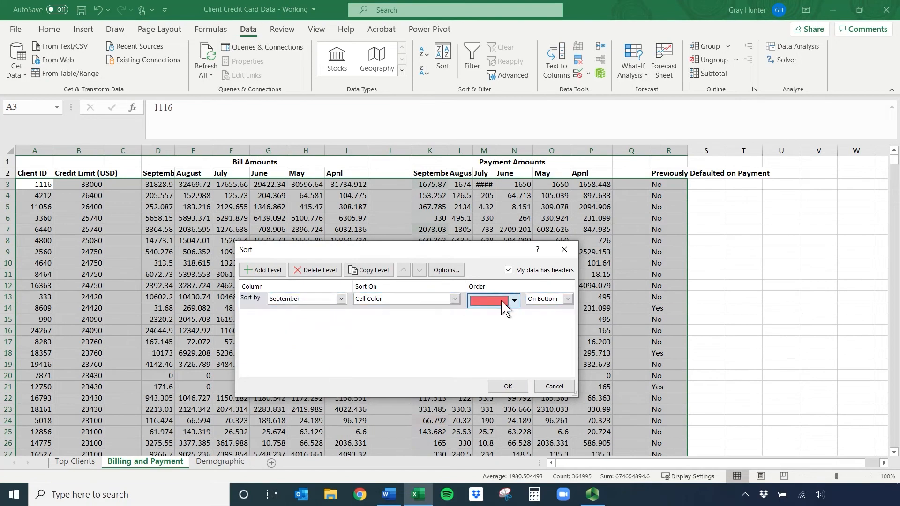
{"action": "left_click", "coordinate": [514, 301]}
{"action": "left_click", "coordinate": [514, 301]}
{"action": "left_click", "coordinate": [515, 300]}
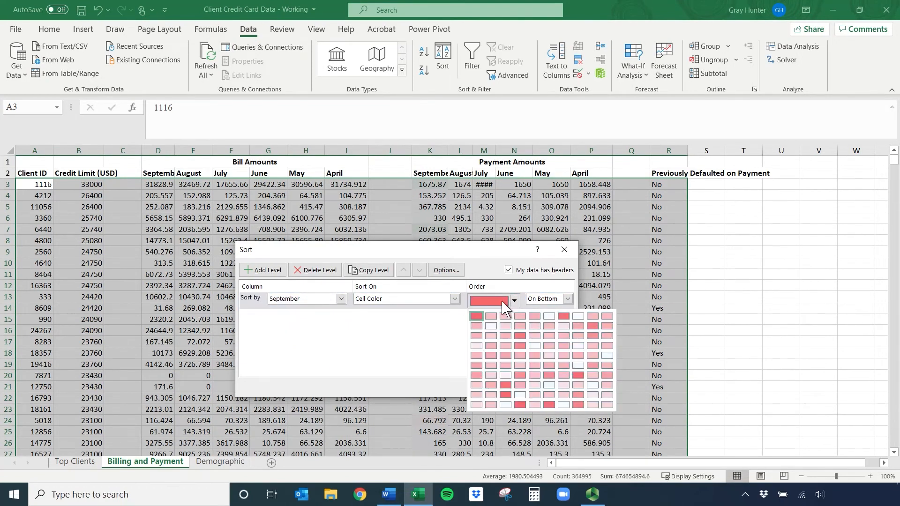
{"action": "left_click", "coordinate": [555, 303]}
{"action": "left_click", "coordinate": [514, 389]}
- Inspect the last rows of the sorted client table and undo the cell color sort
{"action": "left_click_drag", "start_coordinate": [894, 167], "coordinate": [889, 395]}
{"action": "left_click_drag", "start_coordinate": [896, 453], "coordinate": [894, 443]}
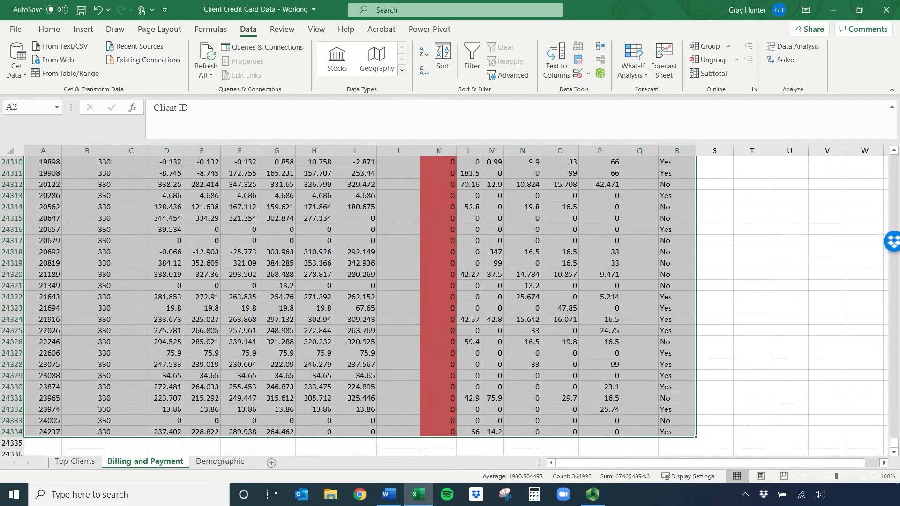
{"action": "scroll", "coordinate": [451, 271], "scroll_direction": "up", "scroll_amount": 20}
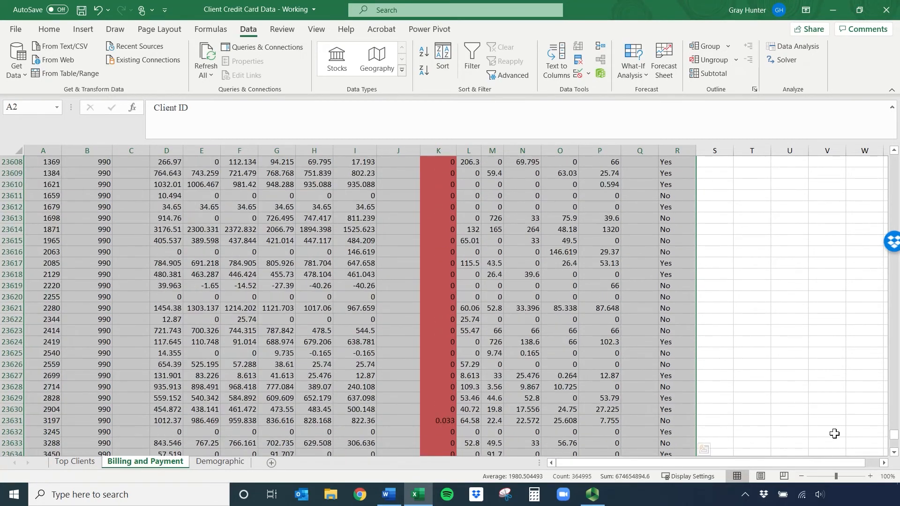
{"action": "left_click_drag", "start_coordinate": [893, 435], "coordinate": [894, 143]}
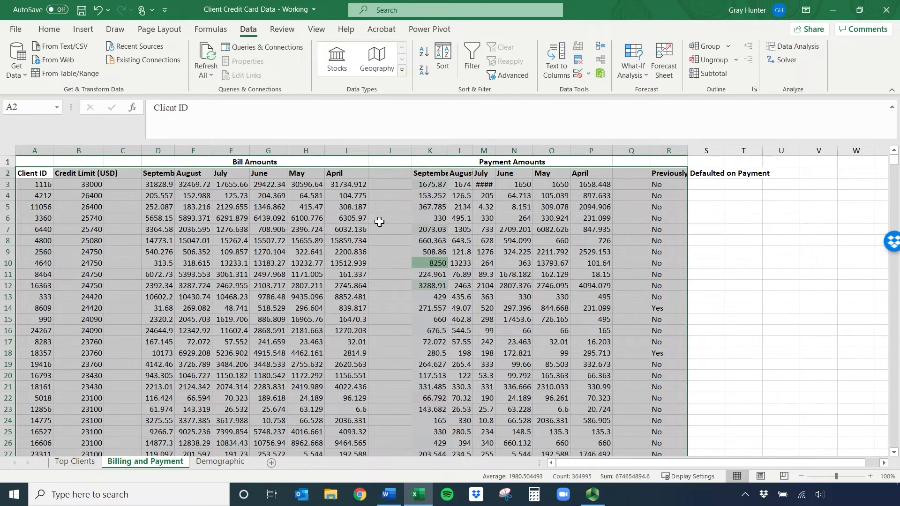
{"action": "key", "text": "ctrl+z"}
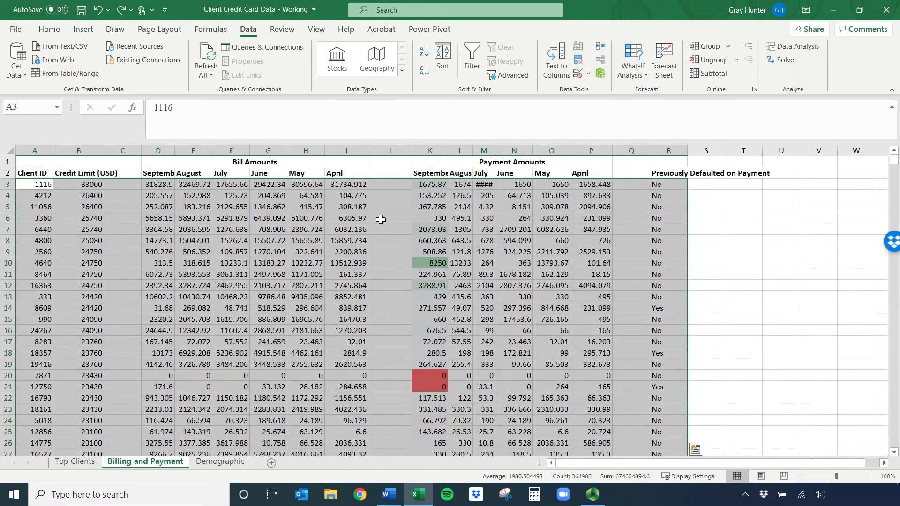
{"action": "left_click", "coordinate": [389, 228]}
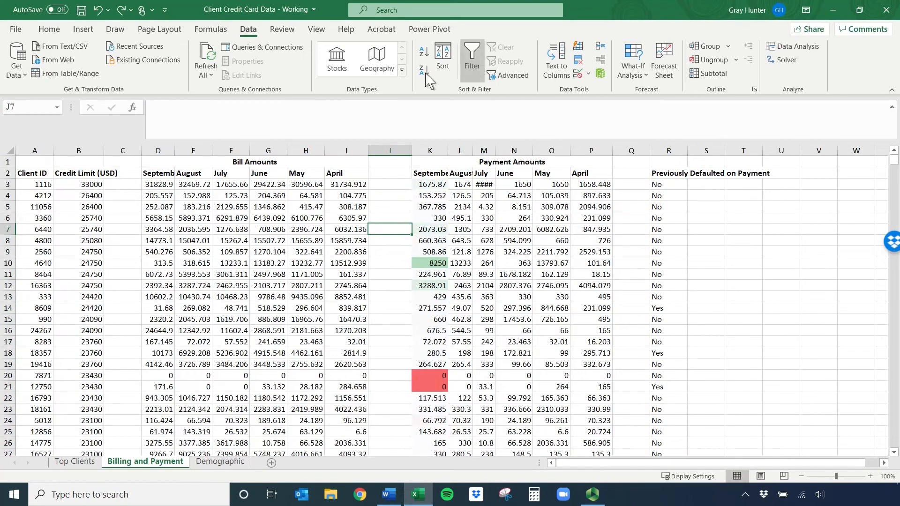
- Clear the conditional formatting rules from the entire Billing and Payment sheet
{"action": "left_click", "coordinate": [49, 29]}
{"action": "left_click", "coordinate": [501, 73]}
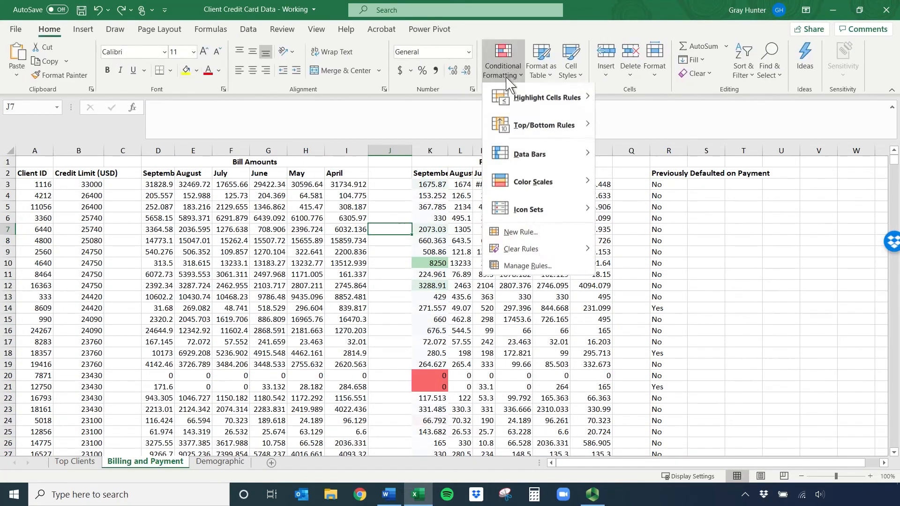
{"action": "mouse_move", "coordinate": [536, 253]}
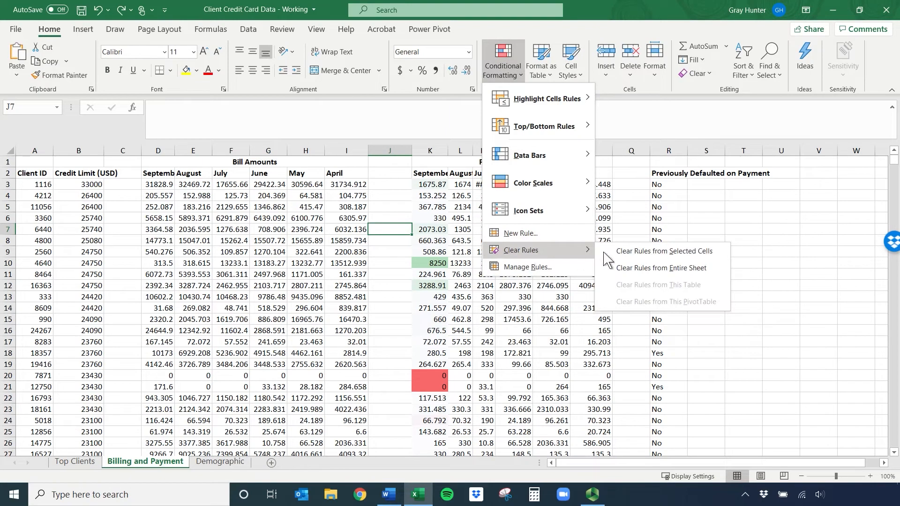
{"action": "left_click", "coordinate": [628, 267]}
{"action": "left_click", "coordinate": [488, 298]}
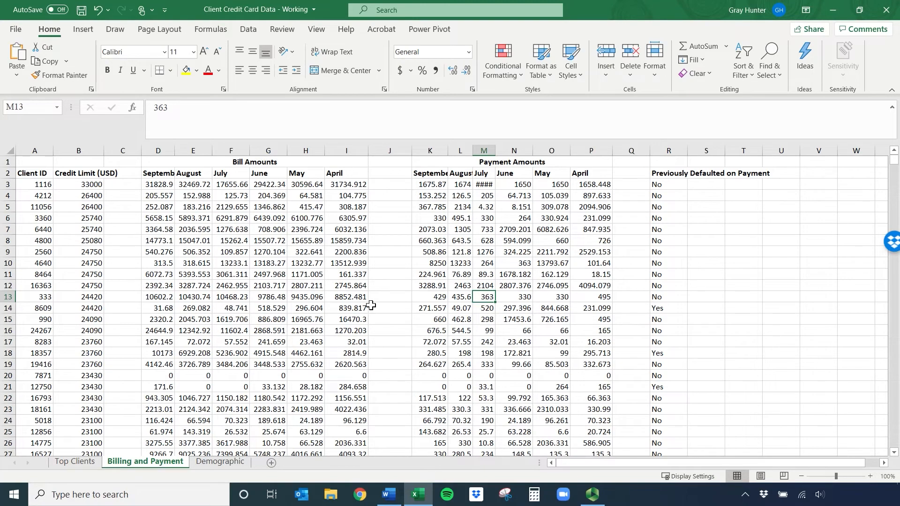
- On the Demographic sheet, apply the circled check, exclamation and cross icon set to the AGE column and review it to the last row
{"action": "left_click", "coordinate": [212, 463]}
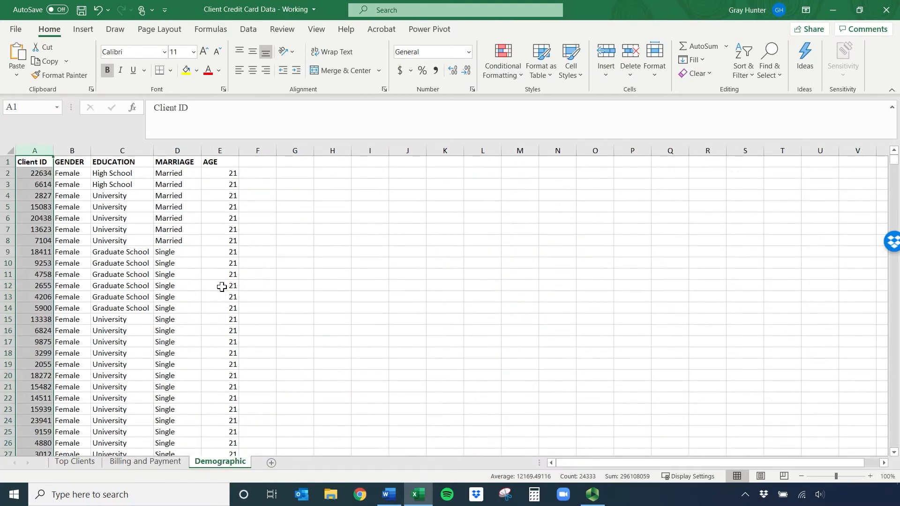
{"action": "left_click", "coordinate": [221, 161]}
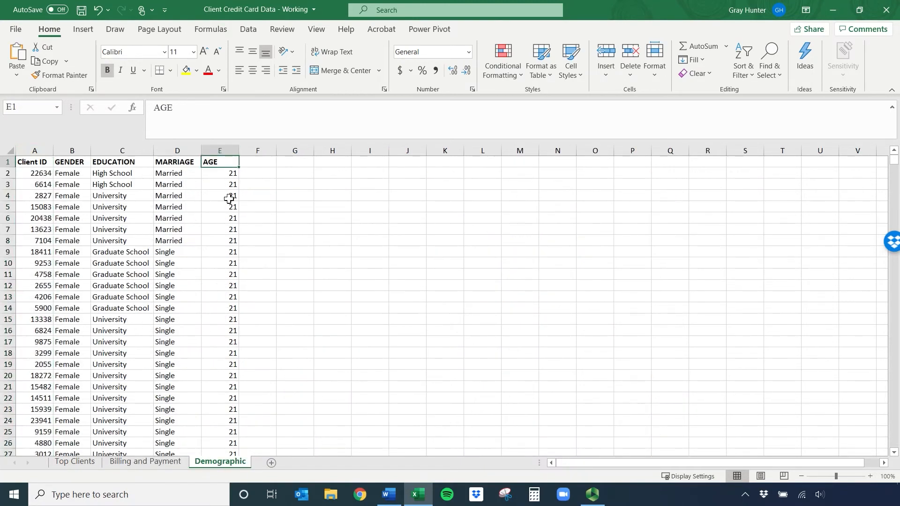
{"action": "left_click", "coordinate": [225, 151]}
{"action": "left_click", "coordinate": [509, 74]}
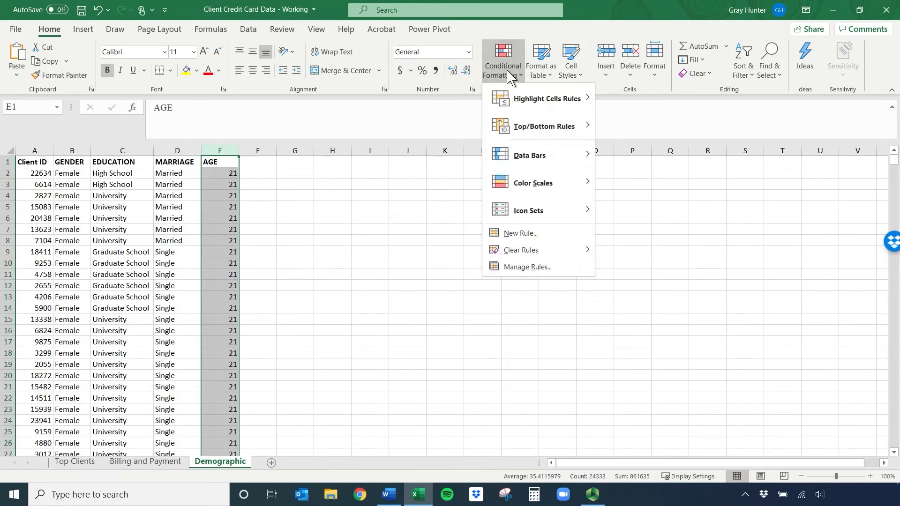
{"action": "mouse_move", "coordinate": [551, 202]}
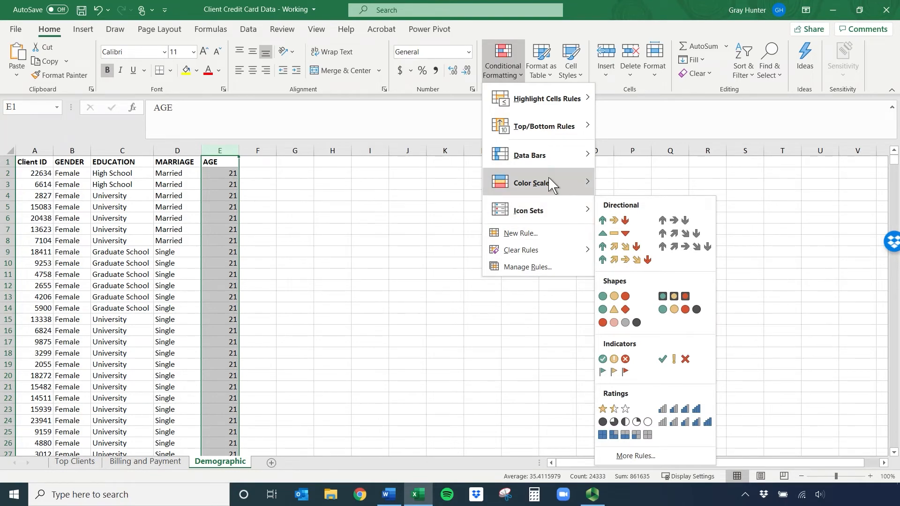
{"action": "mouse_move", "coordinate": [558, 219]}
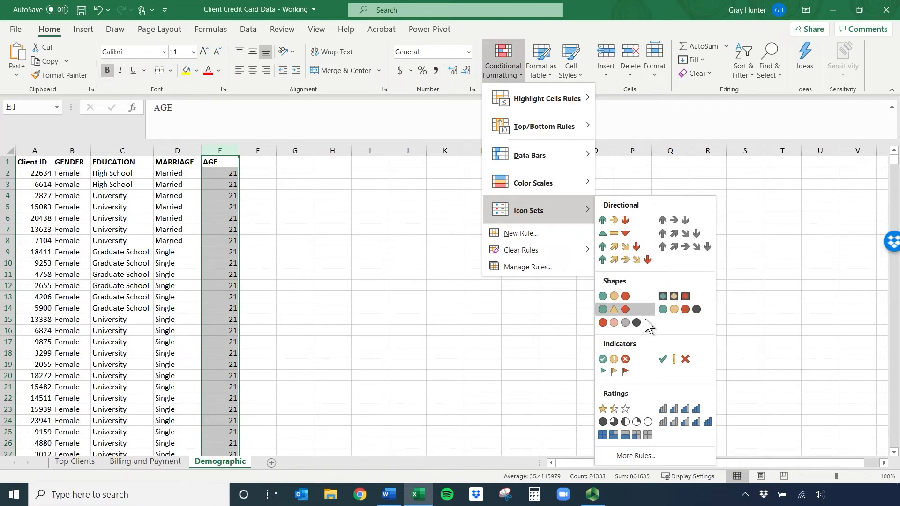
{"action": "left_click", "coordinate": [612, 360]}
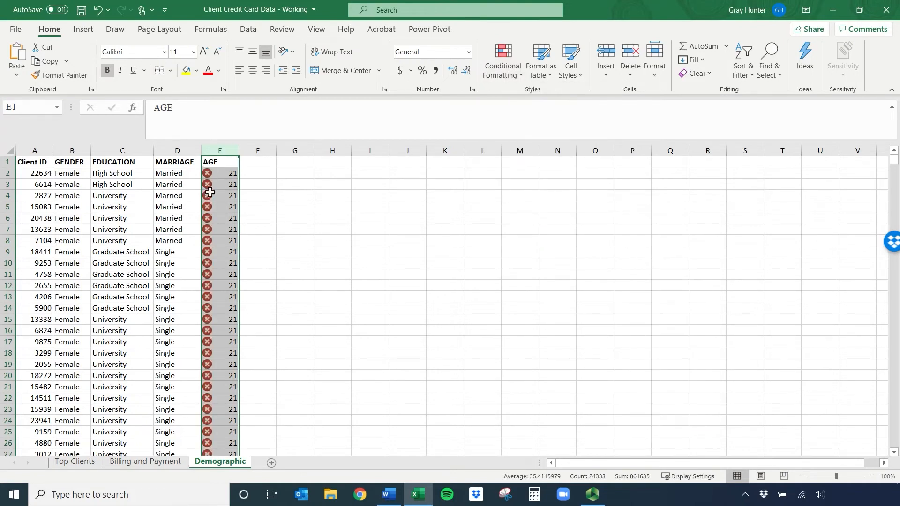
{"action": "left_click_drag", "start_coordinate": [896, 161], "coordinate": [896, 161]}
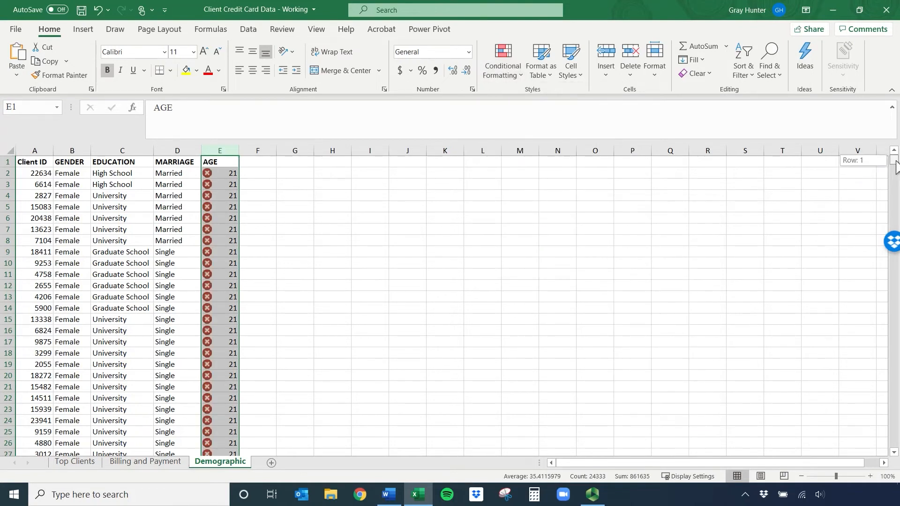
{"action": "left_click_drag", "start_coordinate": [891, 195], "coordinate": [876, 281]}
{"action": "left_click_drag", "start_coordinate": [885, 347], "coordinate": [886, 471]}
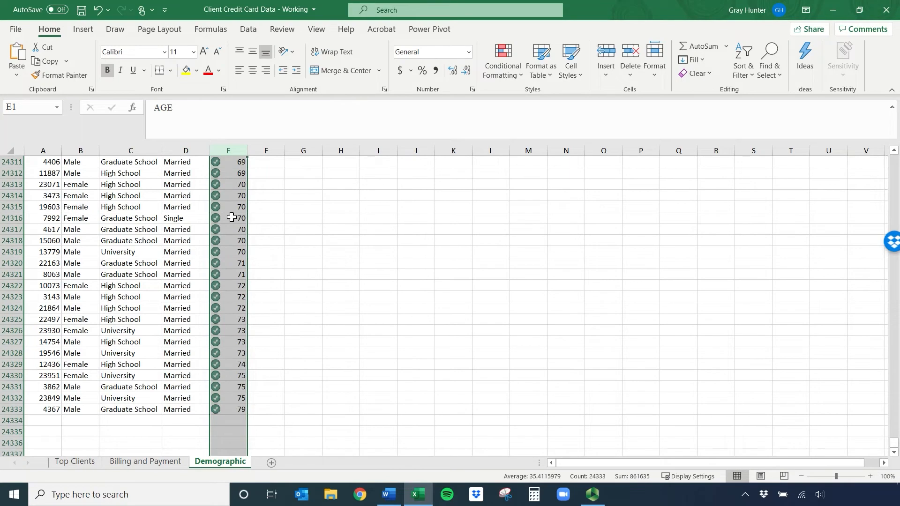
- Edit the AGE column's icon set rule so the check starts at 90 percent and the exclamation mark at 10 percent
{"action": "left_click", "coordinate": [513, 67]}
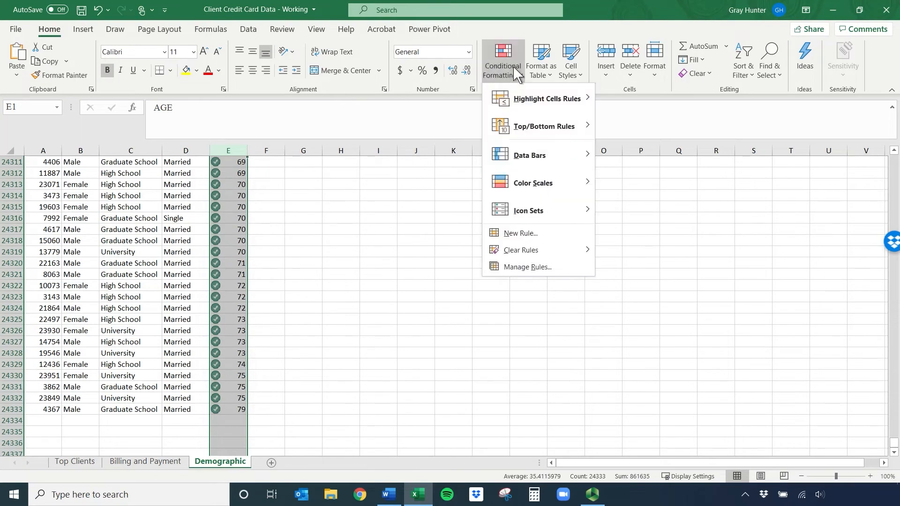
{"action": "left_click", "coordinate": [550, 267]}
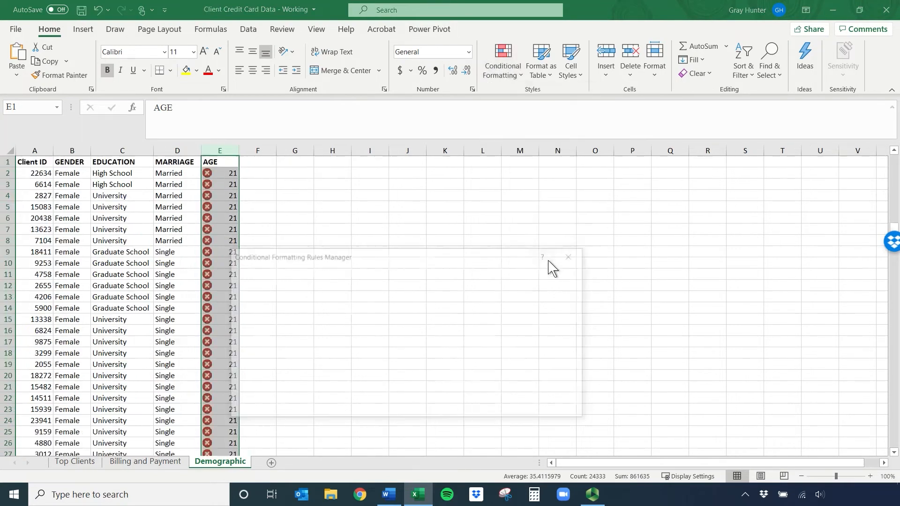
{"action": "left_click", "coordinate": [373, 322]}
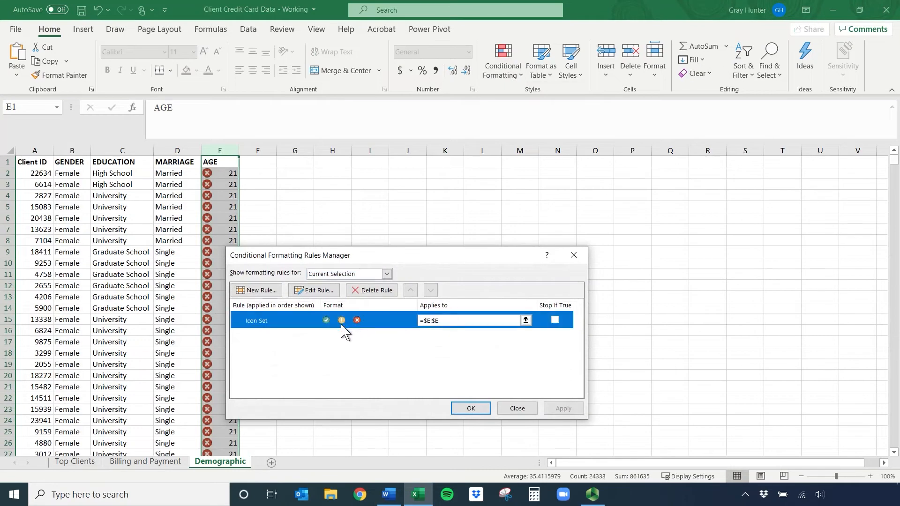
{"action": "left_click", "coordinate": [310, 292]}
{"action": "left_click_drag", "start_coordinate": [437, 397], "coordinate": [410, 394]}
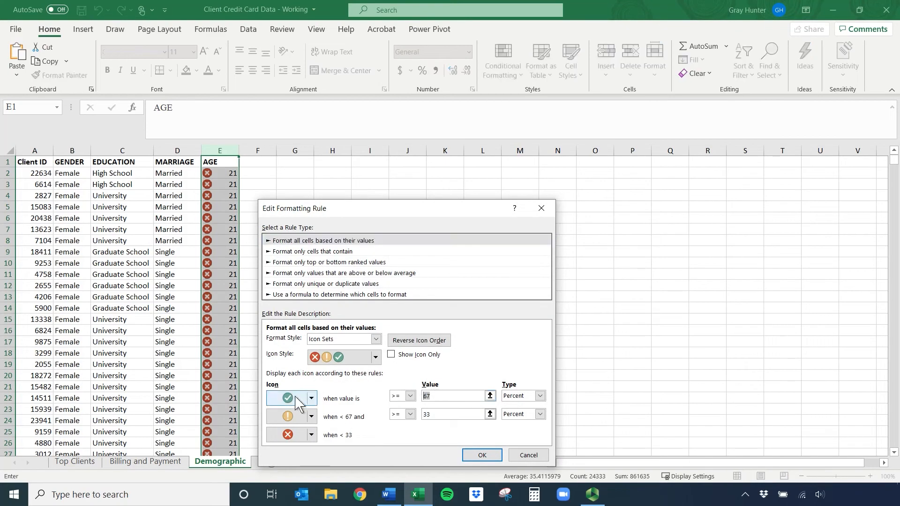
{"action": "type", "text": "90"}
{"action": "double_click", "coordinate": [428, 414]}
{"action": "type", "text": "10"}
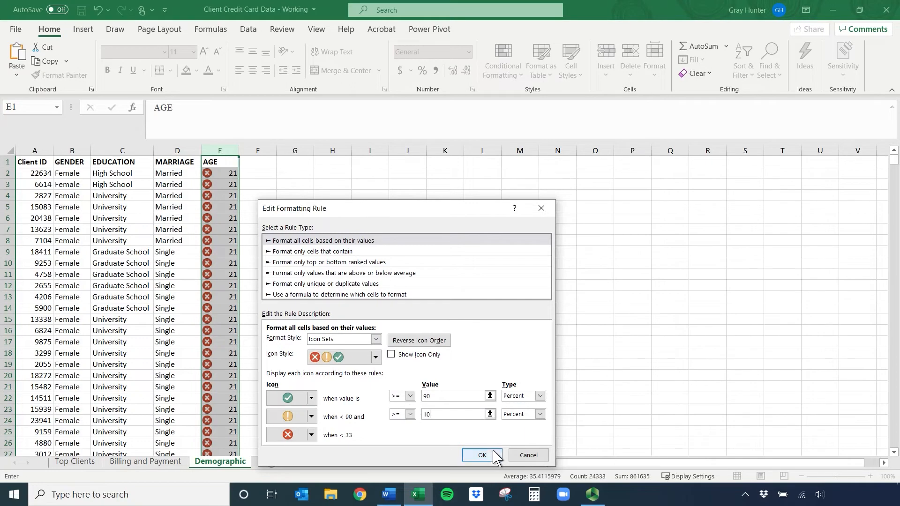
{"action": "left_click", "coordinate": [492, 456]}
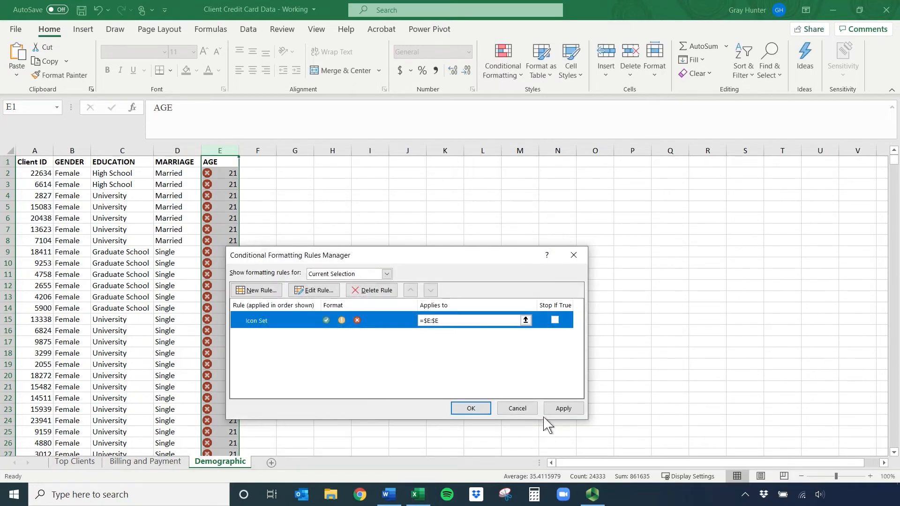
{"action": "left_click", "coordinate": [548, 410]}
{"action": "left_click", "coordinate": [474, 409]}
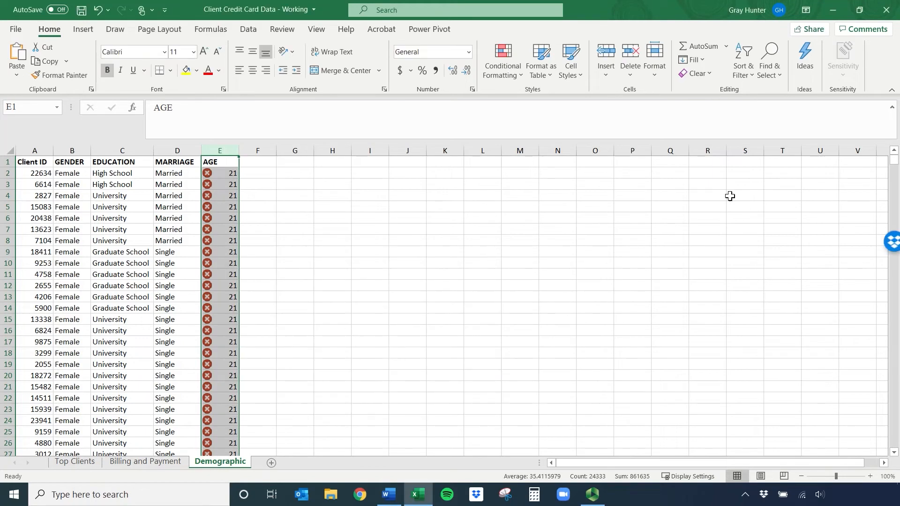
{"action": "left_click_drag", "start_coordinate": [894, 160], "coordinate": [876, 462]}
{"action": "left_click", "coordinate": [149, 464]}
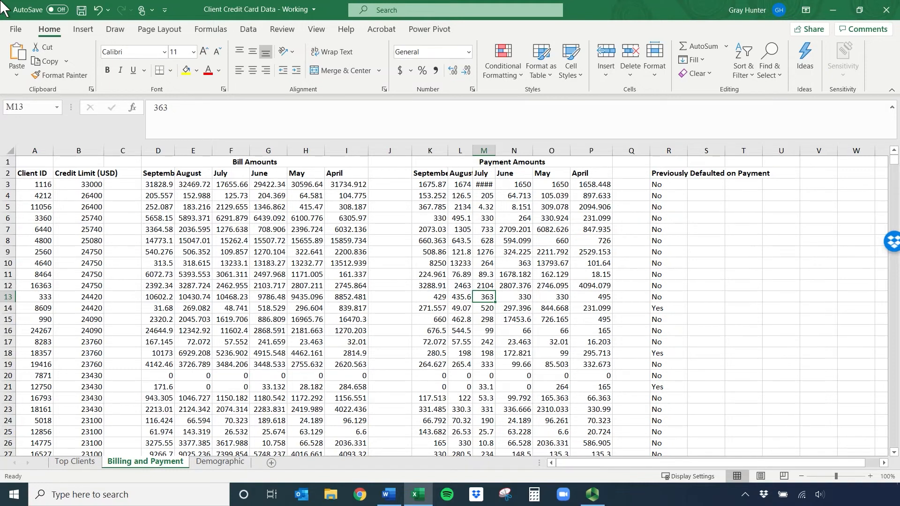
{"action": "left_click", "coordinate": [263, 341]}
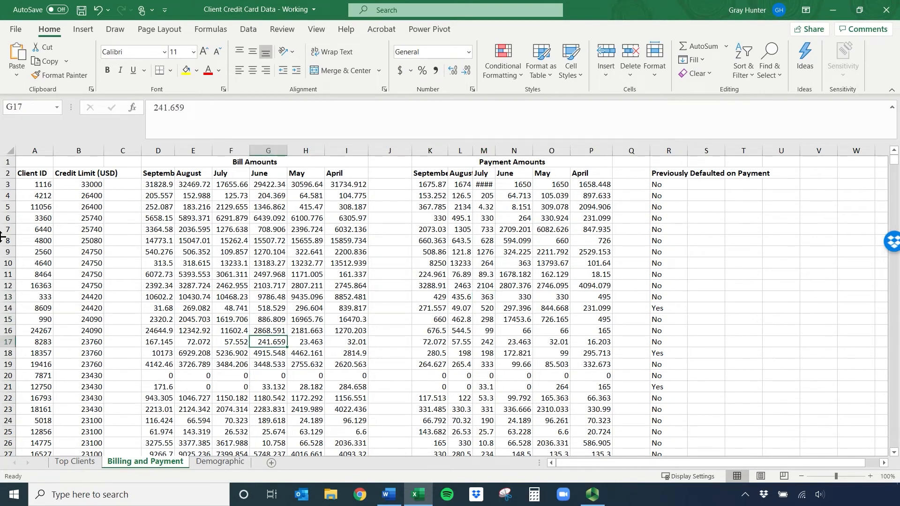
{"action": "left_click", "coordinate": [34, 151]}
{"action": "left_click_drag", "start_coordinate": [92, 155], "coordinate": [707, 151]}
{"action": "left_click", "coordinate": [231, 463]}
{"action": "left_click", "coordinate": [166, 265]}
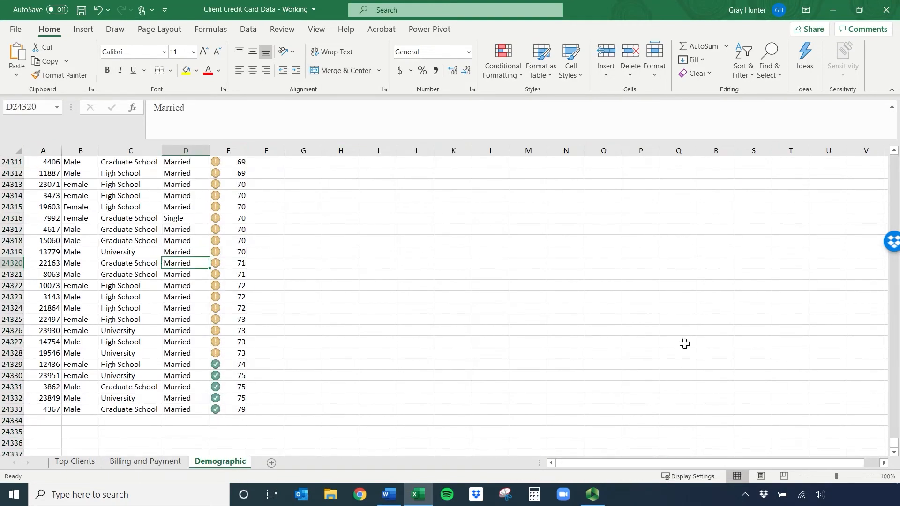
- Clear the conditional formatting rules from the AGE column on the Demographic sheet
{"action": "left_click_drag", "start_coordinate": [894, 442], "coordinate": [894, 159]}
{"action": "left_click", "coordinate": [220, 151]}
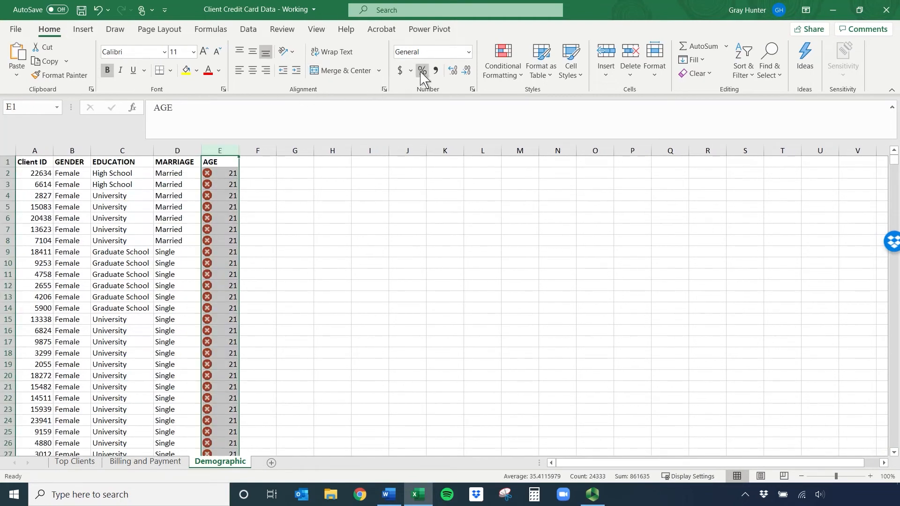
{"action": "left_click", "coordinate": [501, 71]}
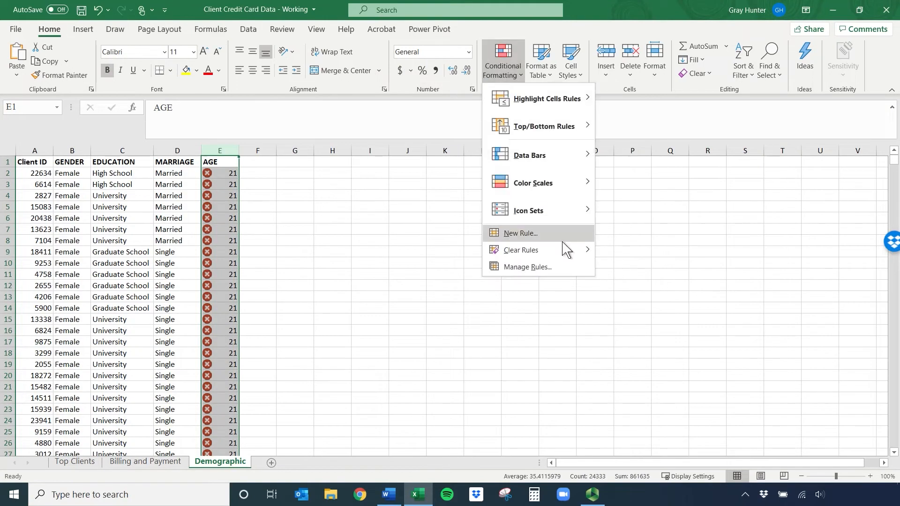
{"action": "mouse_move", "coordinate": [568, 251]}
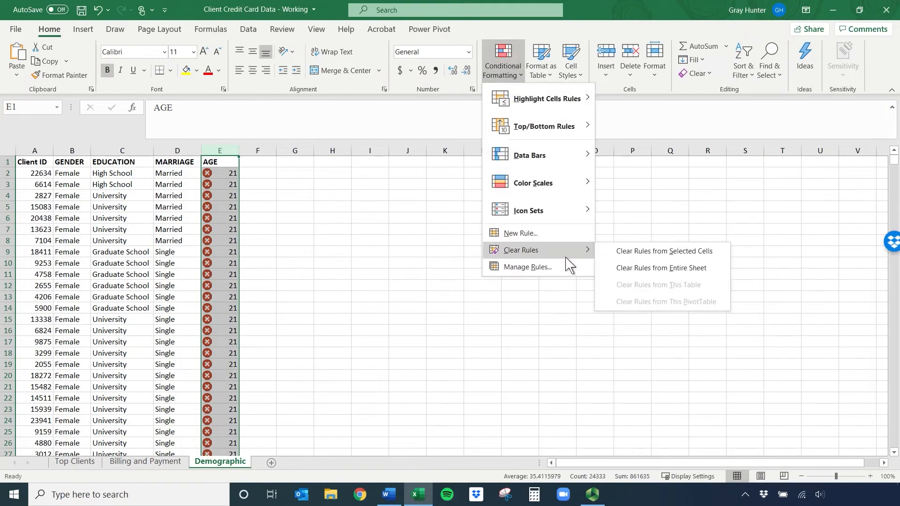
{"action": "left_click", "coordinate": [636, 256]}
{"action": "left_click", "coordinate": [301, 198]}
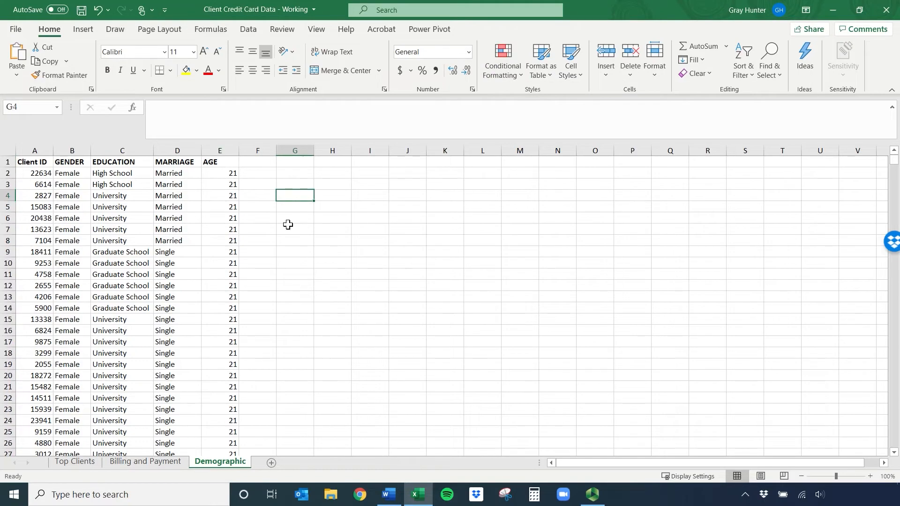
- Examine the client fields on the Demographic and Billing and Payment sheets and the ID and name list on the Top Clients sheet
{"action": "left_click", "coordinate": [35, 151]}
{"action": "left_click_drag", "start_coordinate": [70, 150], "coordinate": [192, 167]}
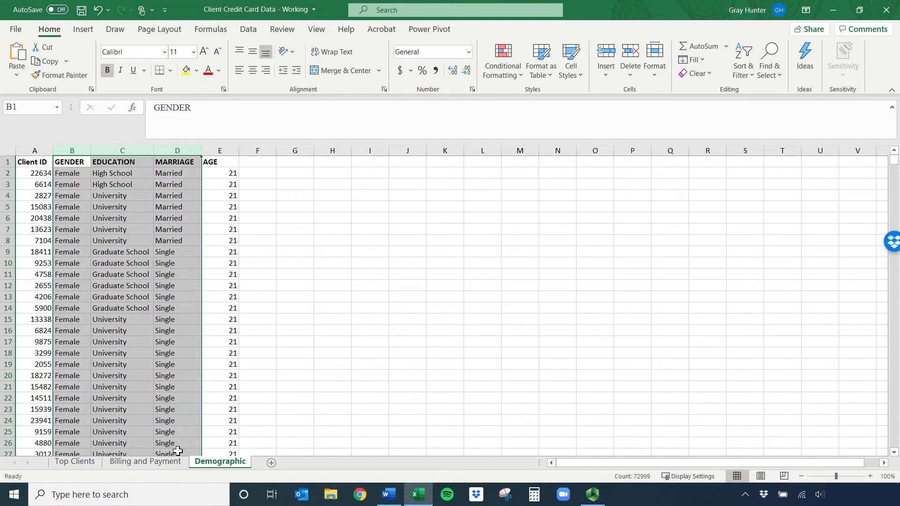
{"action": "left_click", "coordinate": [141, 462]}
{"action": "left_click", "coordinate": [65, 464]}
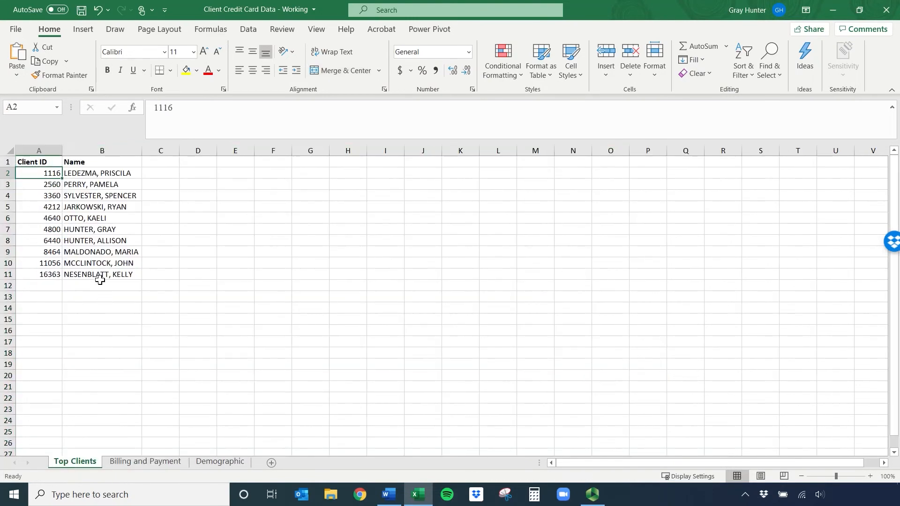
{"action": "left_click_drag", "start_coordinate": [96, 285], "coordinate": [96, 276]}
{"action": "left_click_drag", "start_coordinate": [28, 162], "coordinate": [60, 287]}
{"action": "left_click_drag", "start_coordinate": [94, 184], "coordinate": [101, 229]}
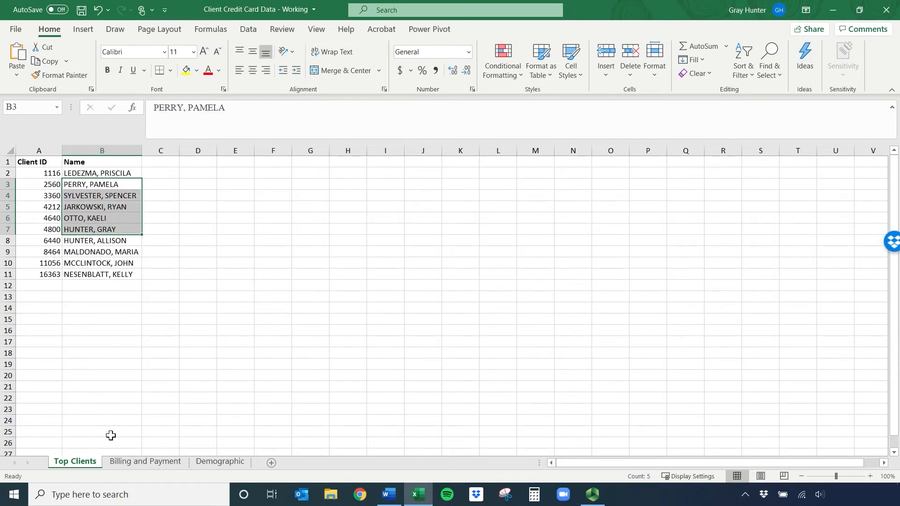
{"action": "left_click", "coordinate": [136, 466]}
{"action": "left_click", "coordinate": [211, 464]}
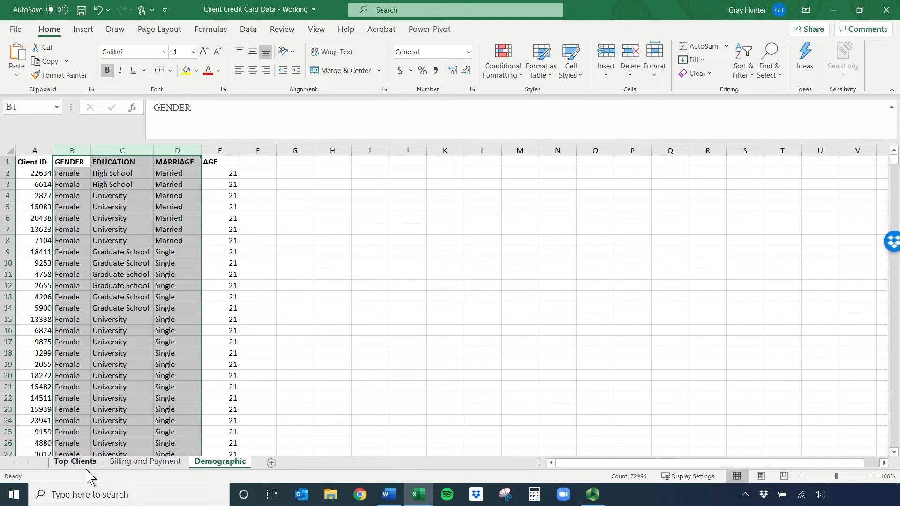
{"action": "left_click", "coordinate": [90, 463]}
{"action": "left_click", "coordinate": [136, 273]}
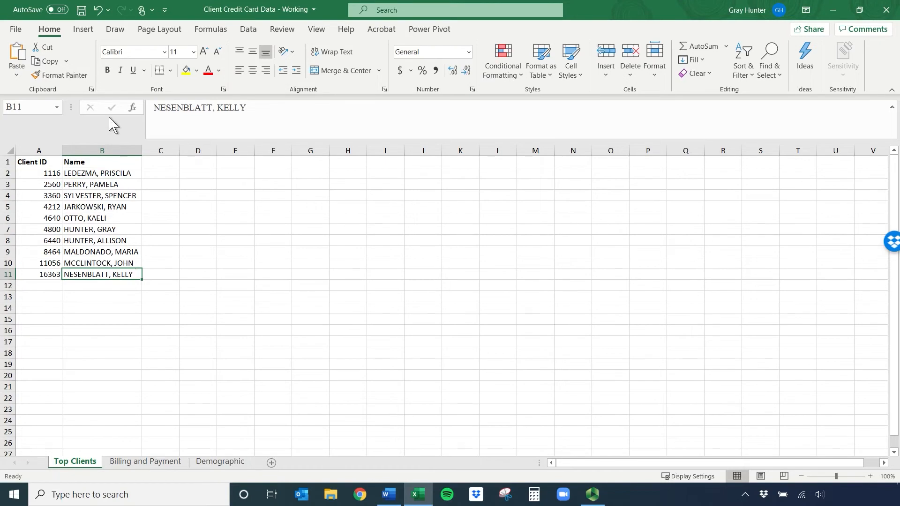
- On the Top Clients sheet, enter the headers Credit Limit, Average Bill Amount and Average Payment Amount in C1 through E1
{"action": "left_click", "coordinate": [166, 161]}
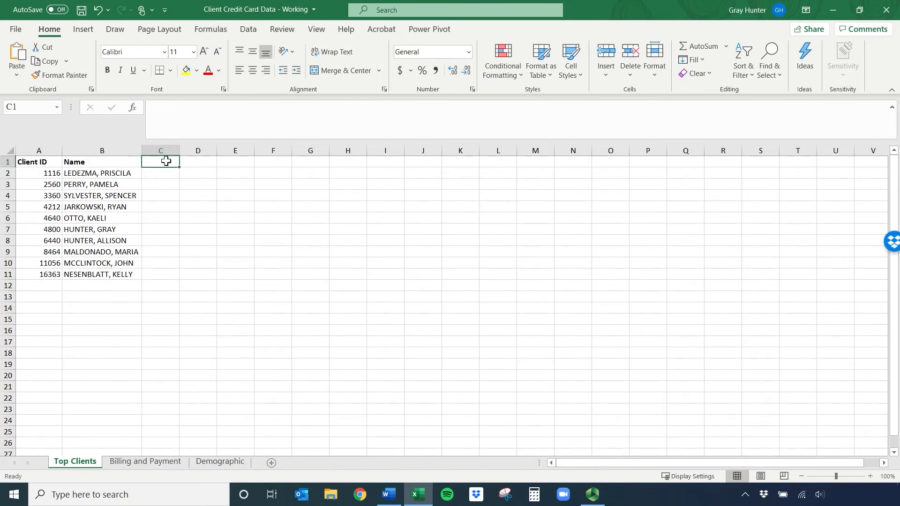
{"action": "type", "text": "Credit Limit"}
{"action": "key", "text": "Tab"}
{"action": "type", "text": "Av"}
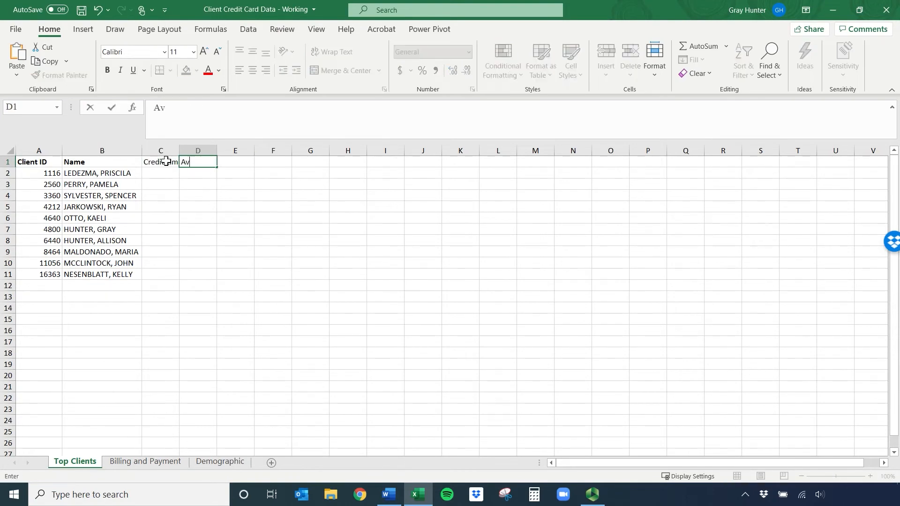
{"action": "type", "text": "erage Bill Amou"}
{"action": "key", "text": "Tab"}
{"action": "type", "text": "Average Payment Amount"}
{"action": "key", "text": "Return"}
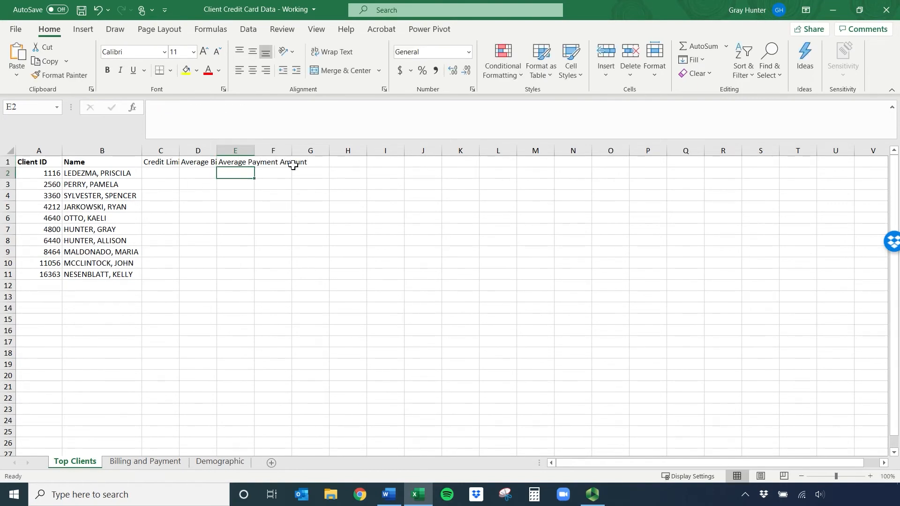
- Add an Age header in F1 and fit the widths of columns C through F to their contents
{"action": "left_click", "coordinate": [275, 164]}
{"action": "type", "text": "Age"}
{"action": "key", "text": "Return"}
{"action": "left_click_drag", "start_coordinate": [171, 150], "coordinate": [281, 150]}
{"action": "double_click", "coordinate": [292, 150]}
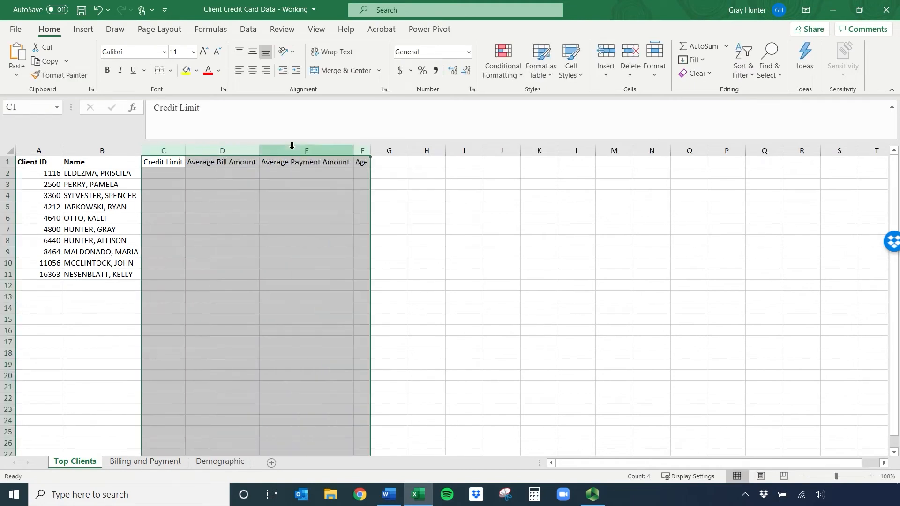
{"action": "left_click", "coordinate": [261, 195]}
- Replace the F1 header with Education, enter Age in G1, and fit column F to its contents
{"action": "left_click", "coordinate": [362, 163]}
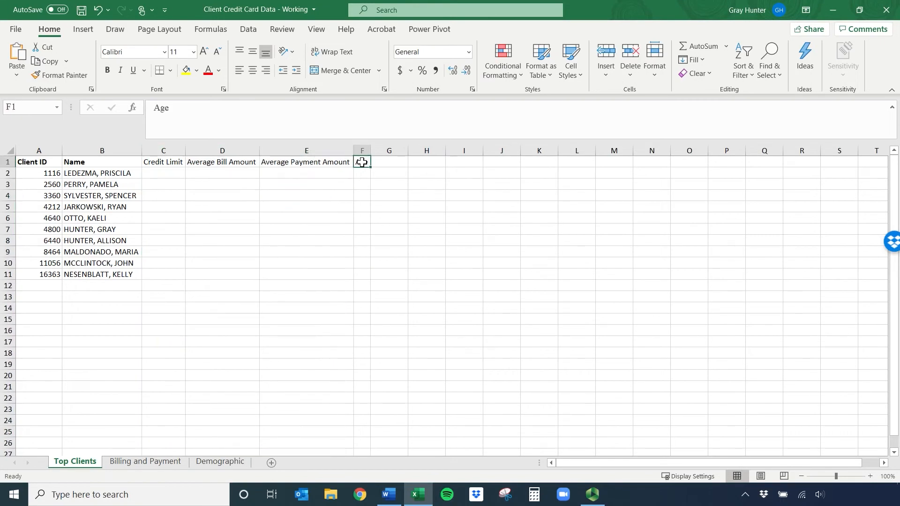
{"action": "type", "text": "Education"}
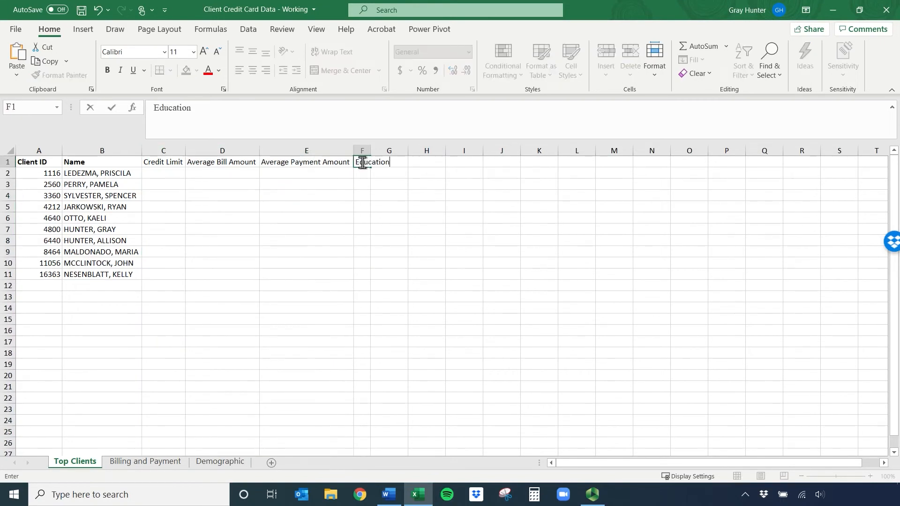
{"action": "key", "text": "Return"}
{"action": "key", "text": "Up"}
{"action": "key", "text": "Right"}
{"action": "type", "text": "Age"}
{"action": "key", "text": "Return"}
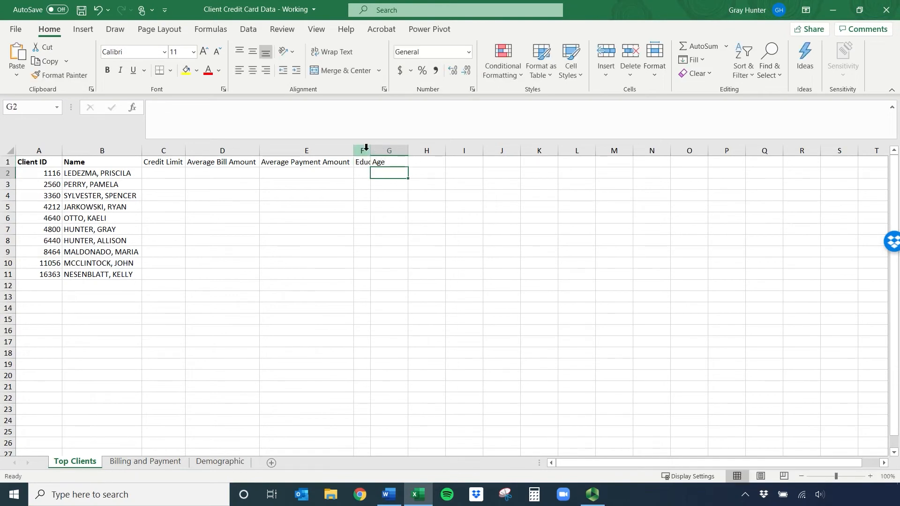
{"action": "double_click", "coordinate": [370, 151]}
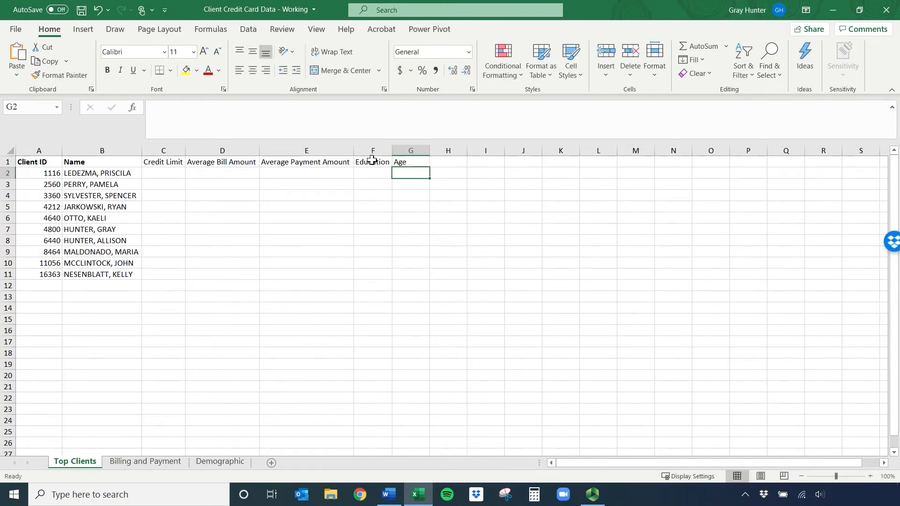
- Examine the credit limit, bill, payment and demographic source columns and compare the Client ID column shared by the sheets
{"action": "left_click", "coordinate": [157, 464]}
{"action": "left_click", "coordinate": [95, 199]}
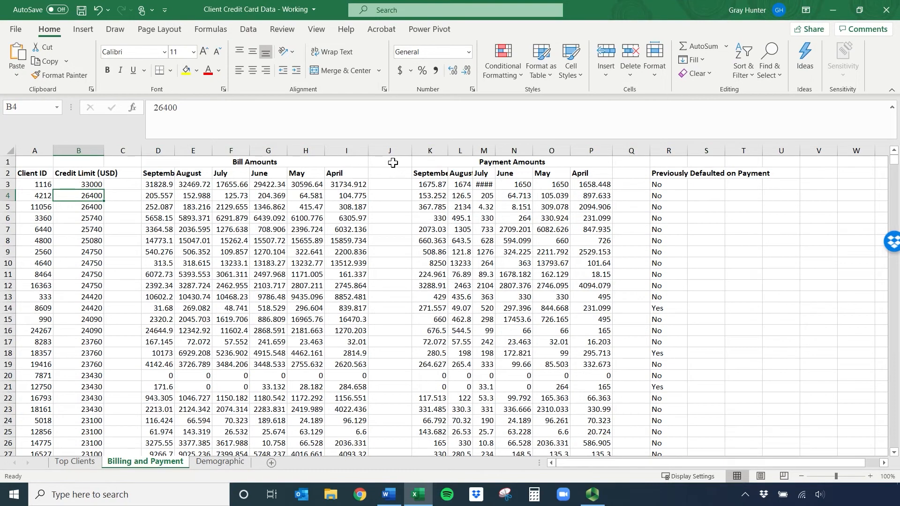
{"action": "left_click", "coordinate": [219, 462]}
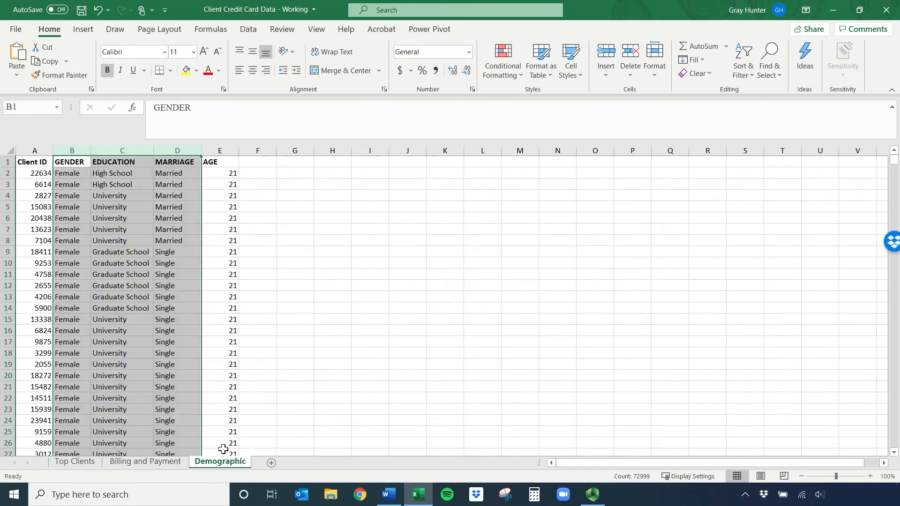
{"action": "left_click", "coordinate": [256, 229]}
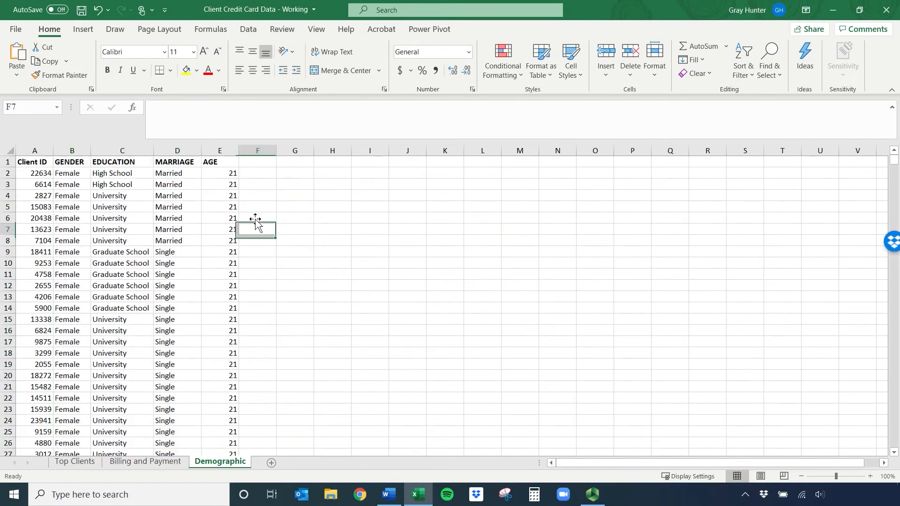
{"action": "left_click", "coordinate": [90, 470]}
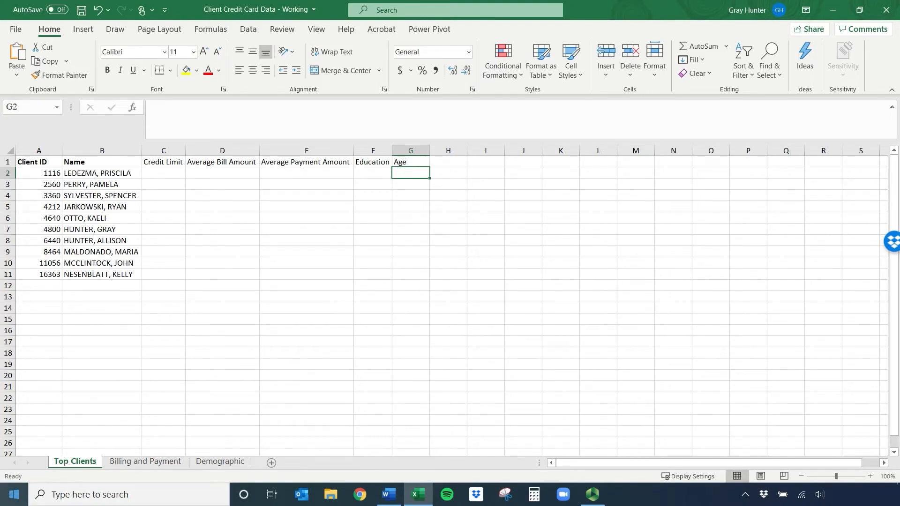
{"action": "left_click", "coordinate": [38, 146]}
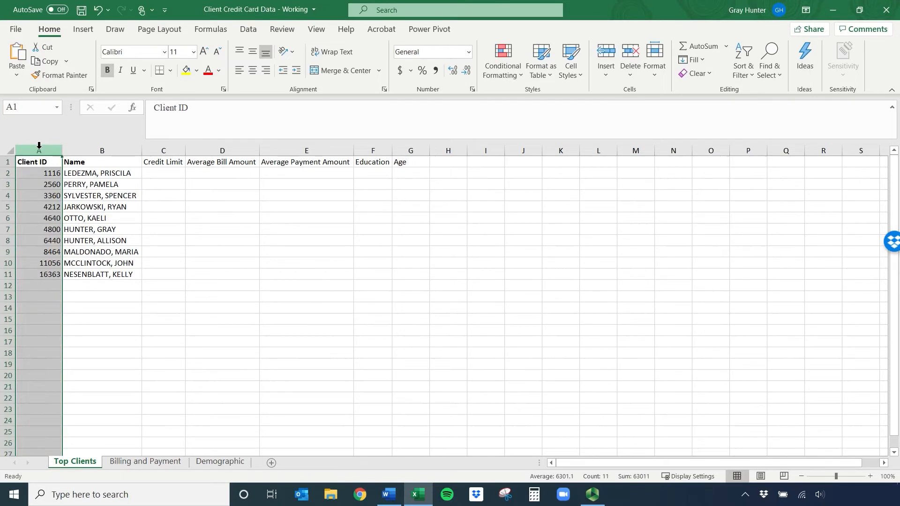
{"action": "left_click", "coordinate": [143, 462]}
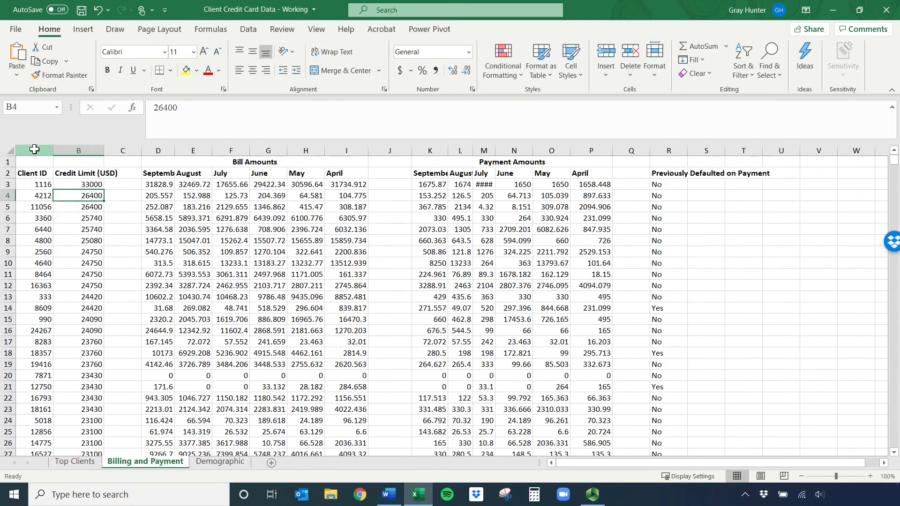
{"action": "left_click", "coordinate": [35, 146]}
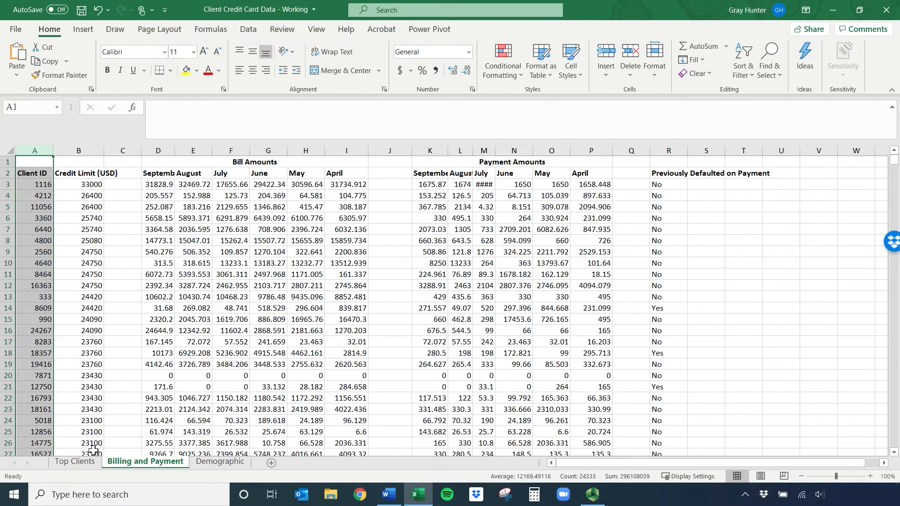
- Start a VLOOKUP formula in C2 of the Top Clients sheet with A2 as the lookup value
{"action": "left_click", "coordinate": [86, 463]}
{"action": "left_click", "coordinate": [176, 174]}
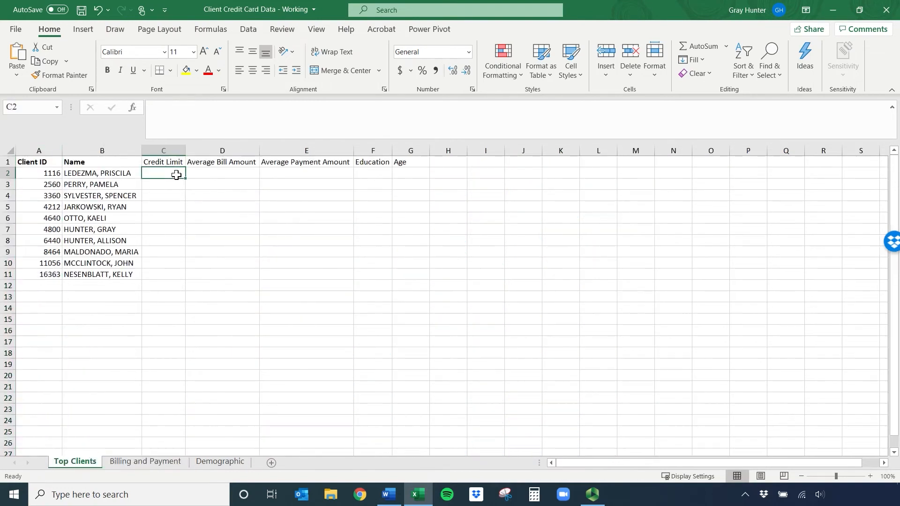
{"action": "type", "text": "=vlookup"}
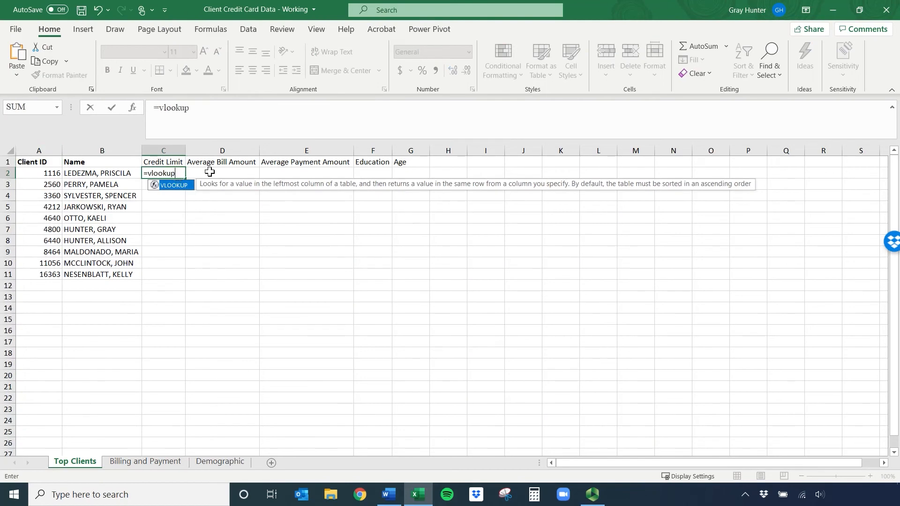
{"action": "double_click", "coordinate": [187, 187]}
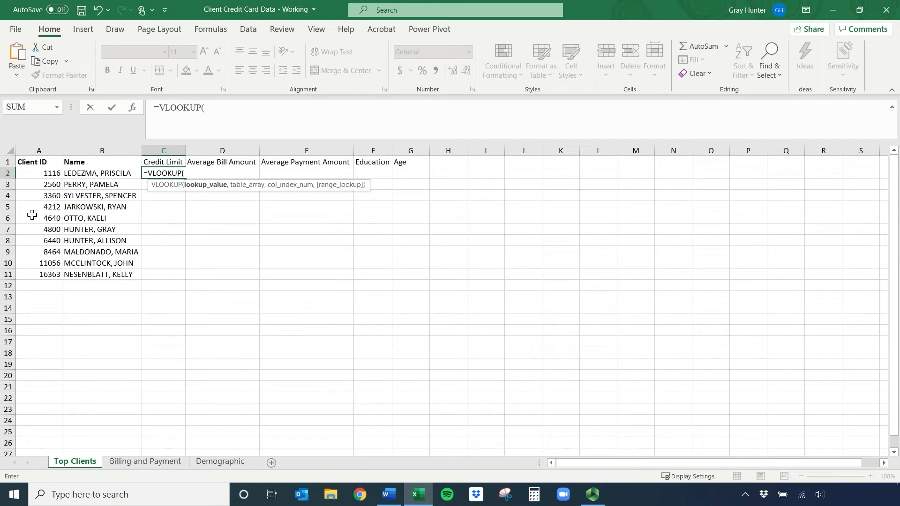
{"action": "left_click", "coordinate": [47, 173]}
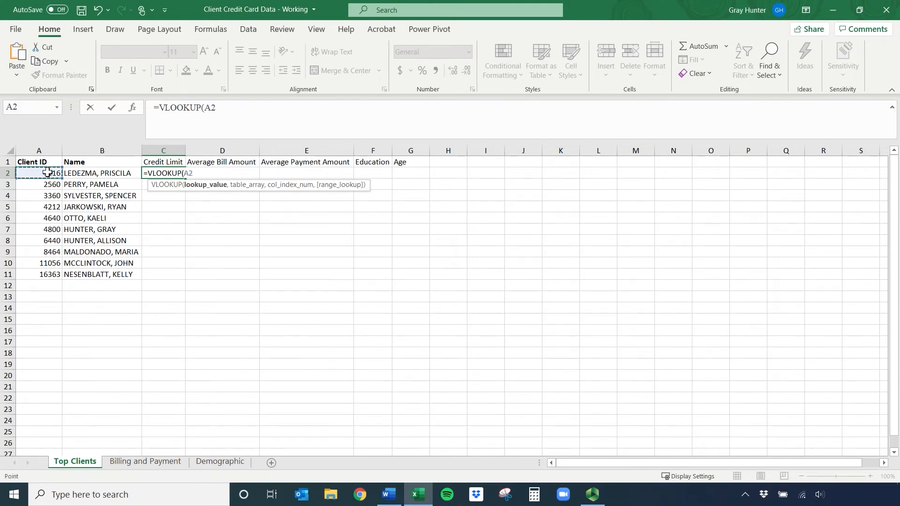
{"action": "type", "text": ","}
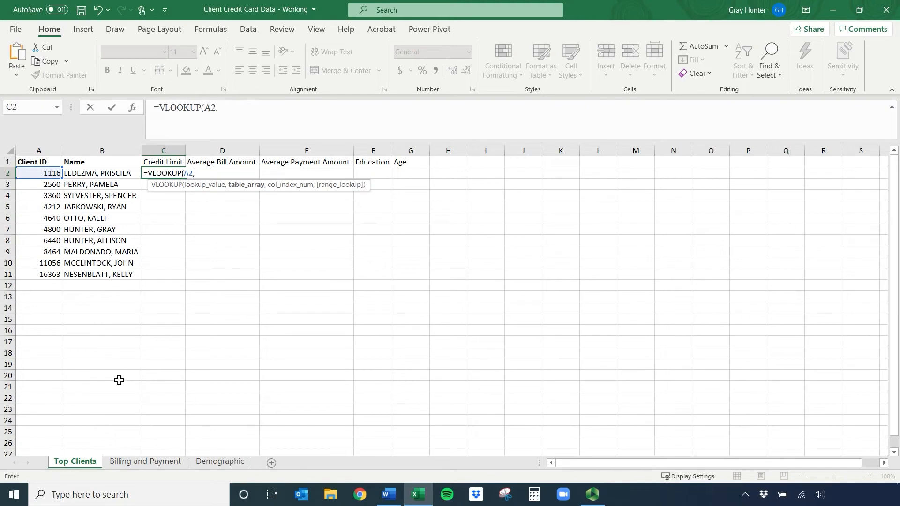
- Set the formula's table array to A2:B24334 on the Billing and Payment sheet
{"action": "left_click", "coordinate": [146, 464]}
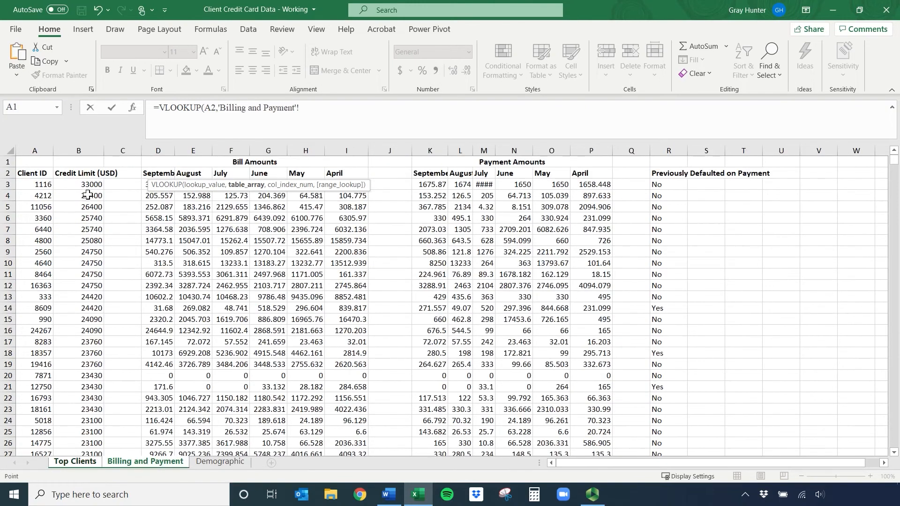
{"action": "left_click", "coordinate": [26, 174]}
{"action": "left_click_drag", "start_coordinate": [49, 173], "coordinate": [78, 170]}
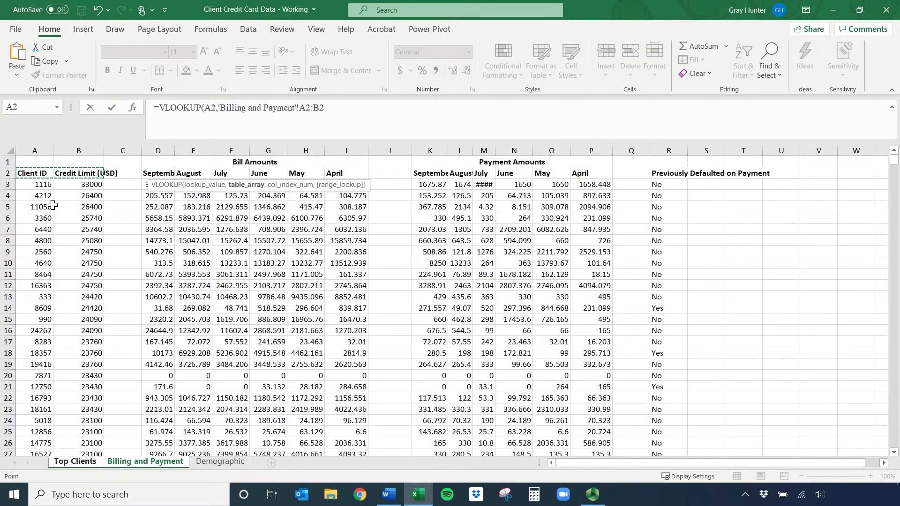
{"action": "key", "text": "ctrl+shift+Down"}
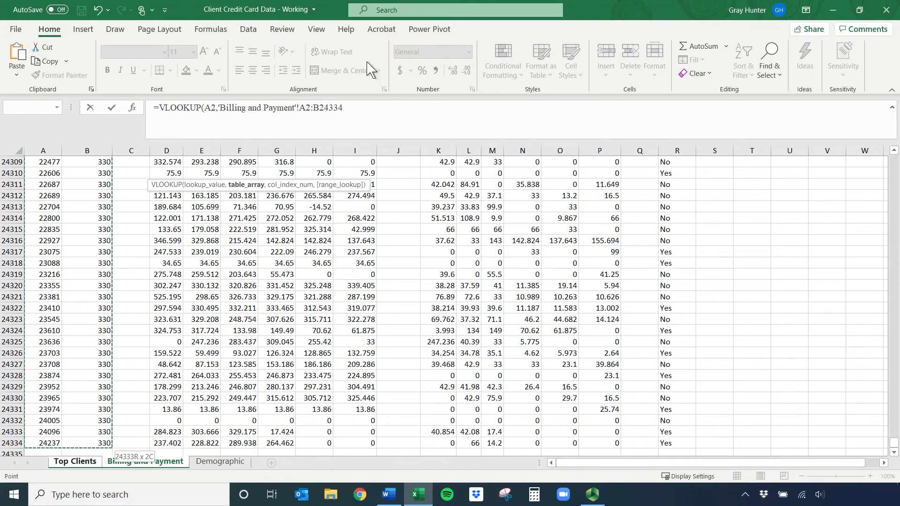
{"action": "left_click", "coordinate": [345, 108]}
{"action": "key", "text": "Left"}
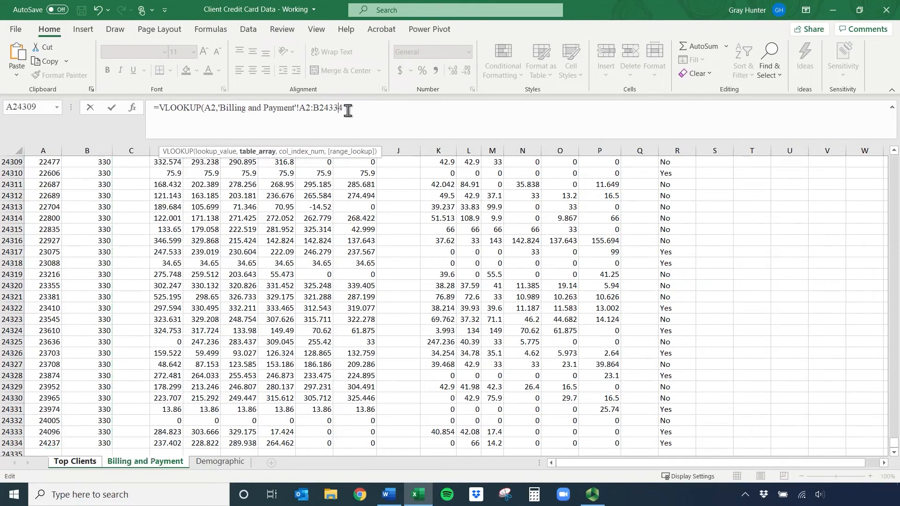
{"action": "left_click", "coordinate": [358, 106]}
{"action": "key", "text": "F4"}
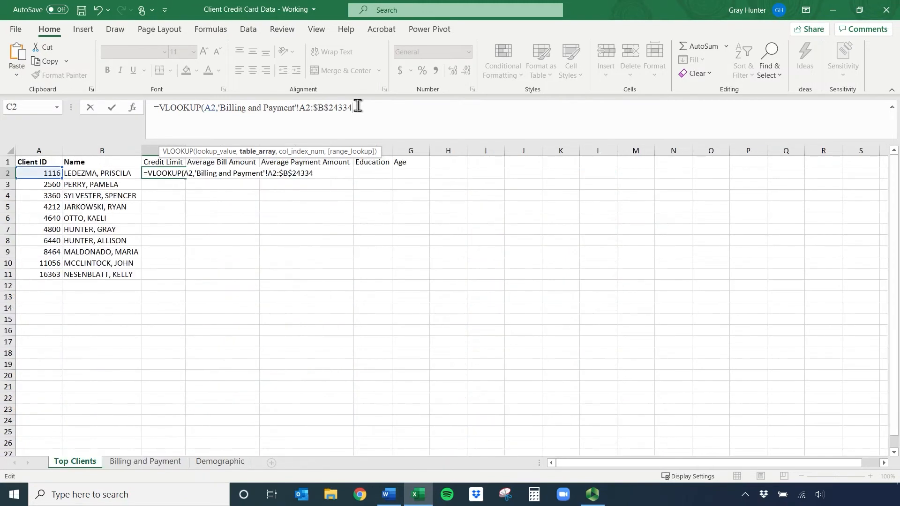
- Clear the formula's table array and reselect A2:B24334 on the Billing and Payment sheet
{"action": "left_click_drag", "start_coordinate": [358, 106], "coordinate": [220, 108]}
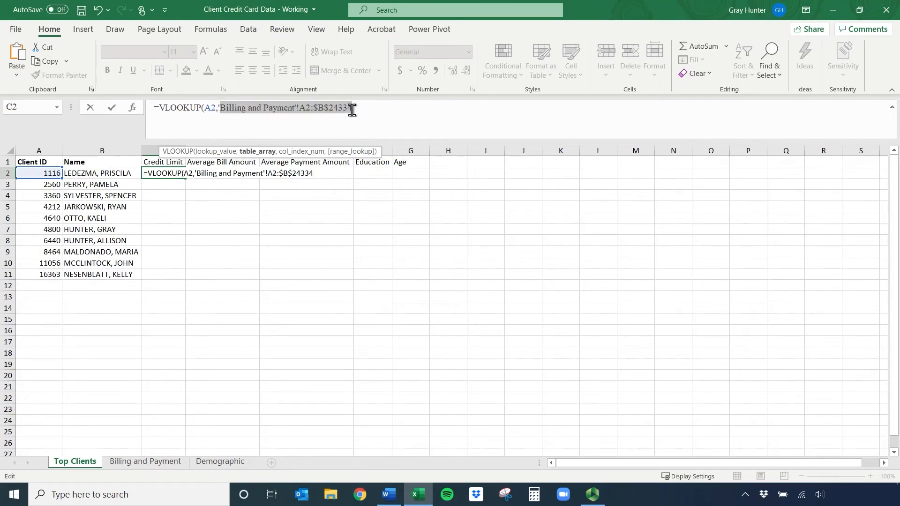
{"action": "key", "text": "BackSpace"}
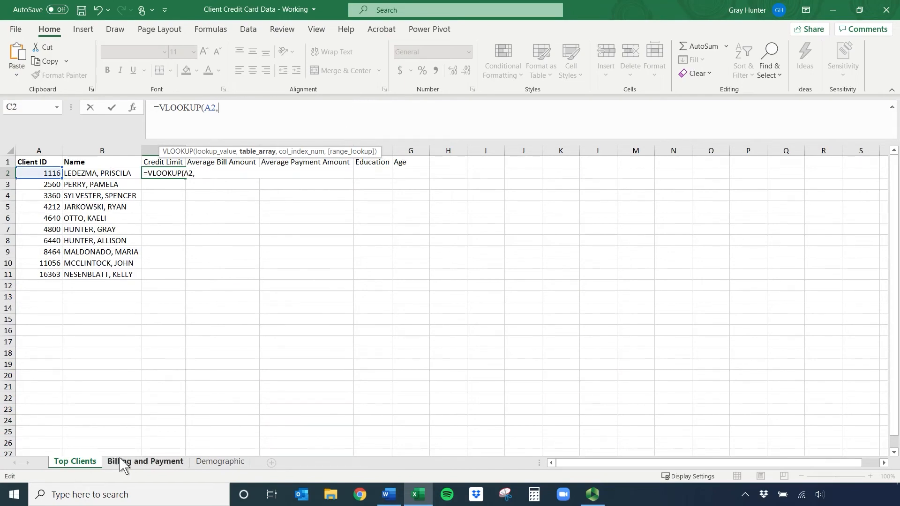
{"action": "left_click", "coordinate": [123, 466]}
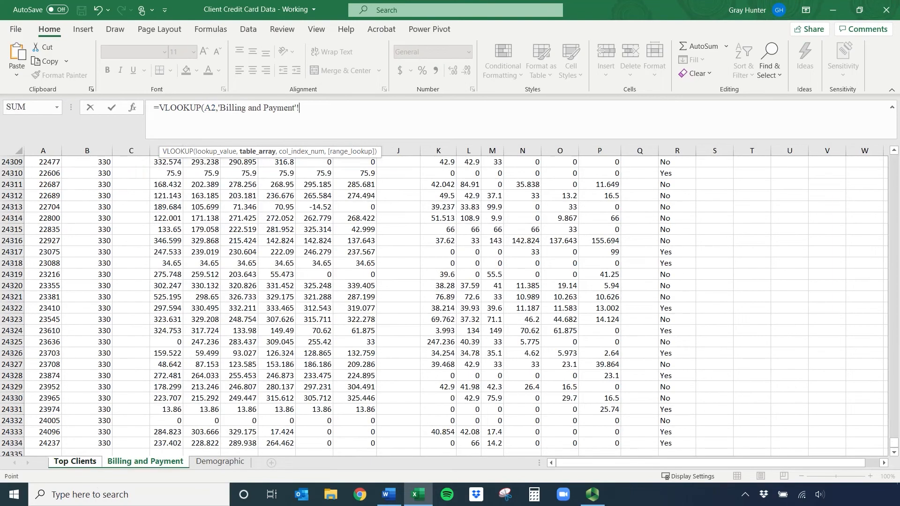
{"action": "left_click_drag", "start_coordinate": [894, 443], "coordinate": [892, 133]}
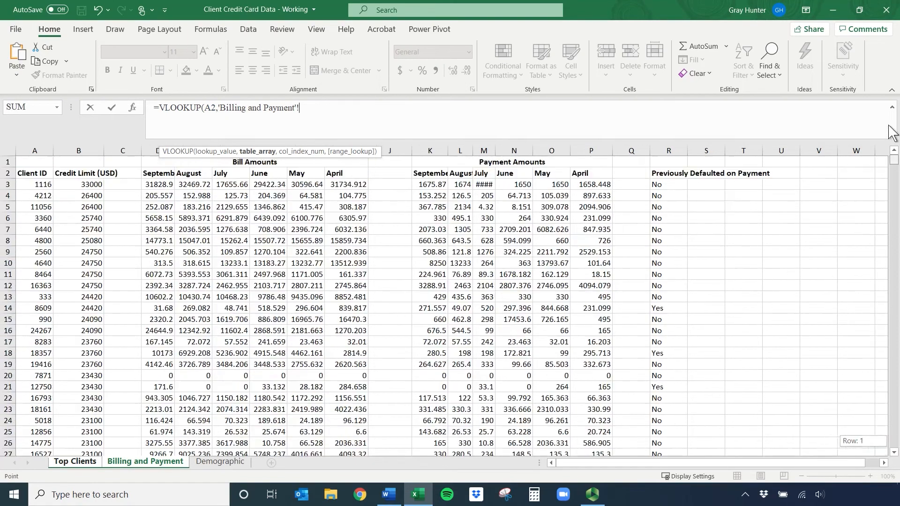
{"action": "left_click_drag", "start_coordinate": [36, 173], "coordinate": [73, 174]}
{"action": "key", "text": "ctrl+shift+Down"}
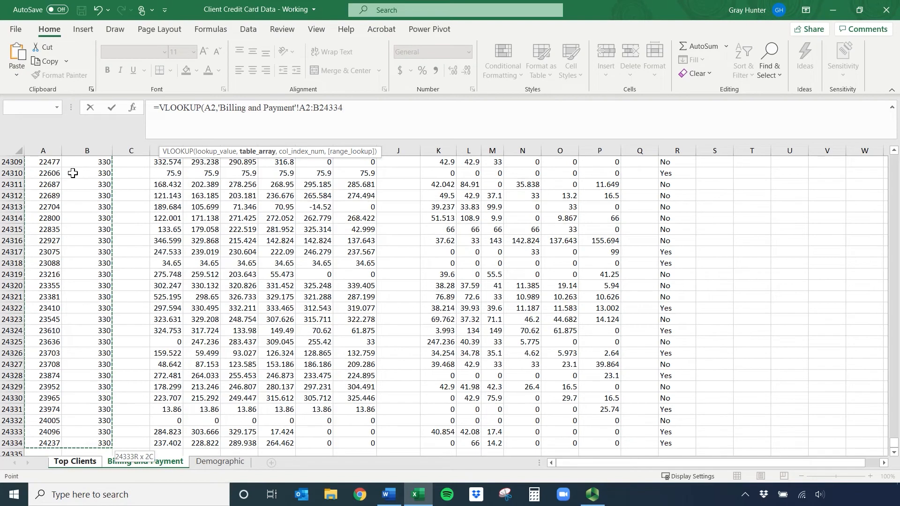
- Make the table array reference absolute as $A$2:$B$24334 in the VLOOKUP formula
{"action": "left_click", "coordinate": [302, 108]}
{"action": "type", "text": "$"}
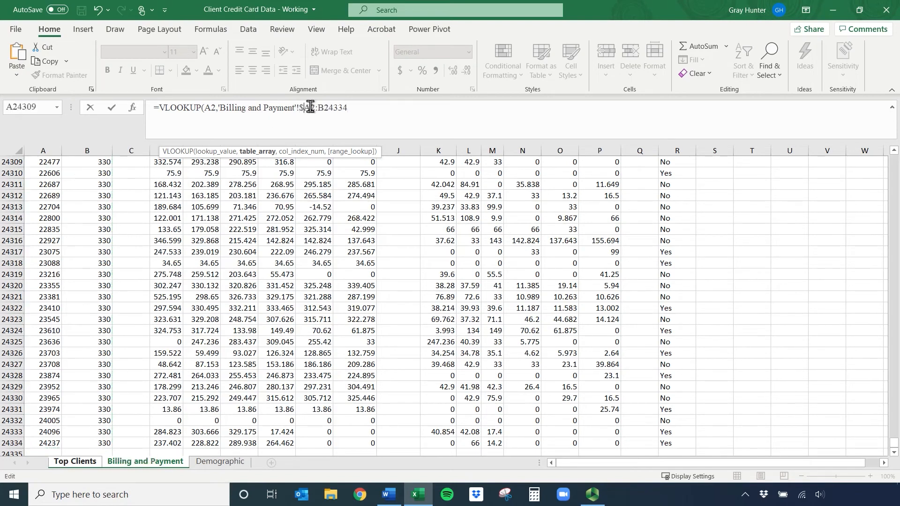
{"action": "left_click", "coordinate": [311, 108]}
{"action": "type", "text": "$"}
{"action": "left_click", "coordinate": [328, 108]}
{"action": "type", "text": "$"}
{"action": "left_click", "coordinate": [332, 108]}
{"action": "type", "text": "$B$"}
{"action": "left_click", "coordinate": [364, 108]}
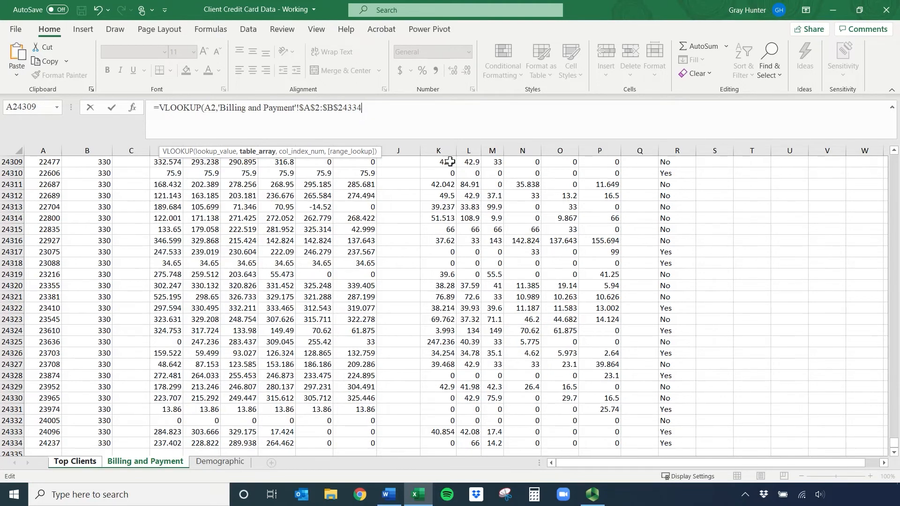
- Set the VLOOKUP column index number to 2 for the Credit Limit column and continue to the range lookup argument
{"action": "type", "text": ","}
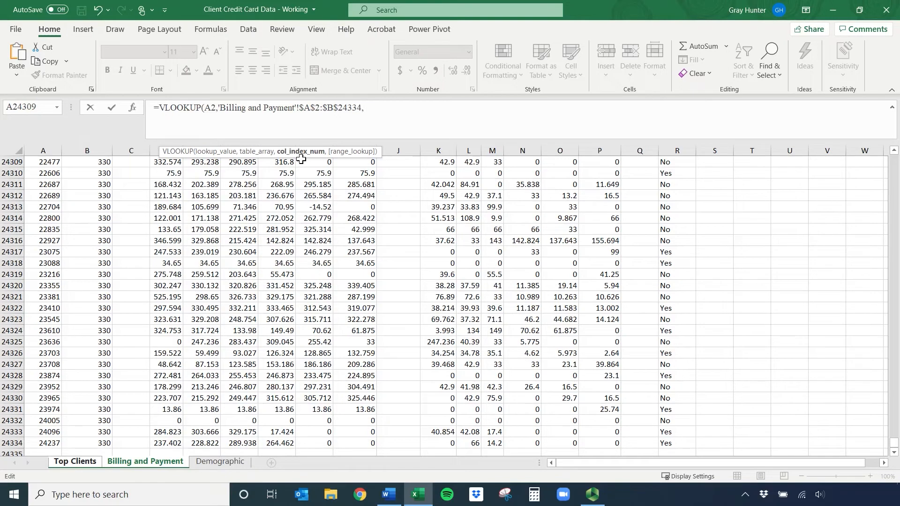
{"action": "left_click_drag", "start_coordinate": [895, 444], "coordinate": [894, 160]}
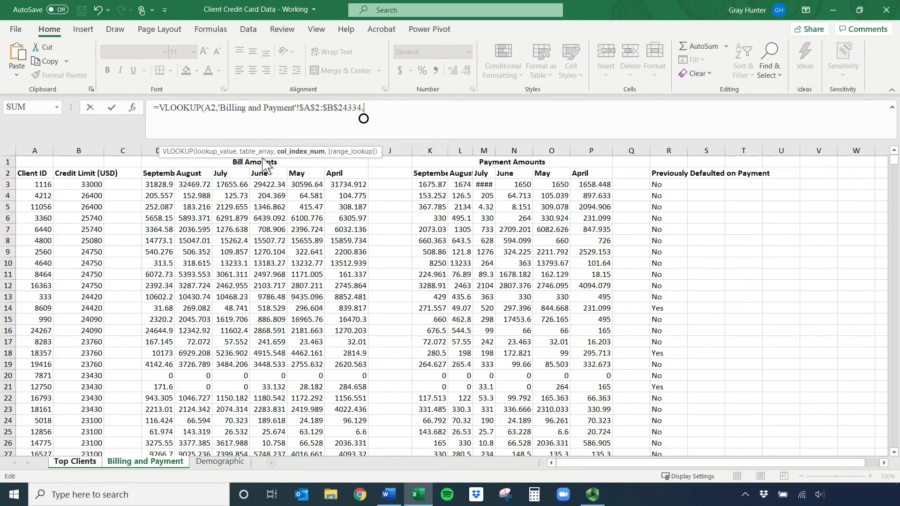
{"action": "type", "text": "2,"}
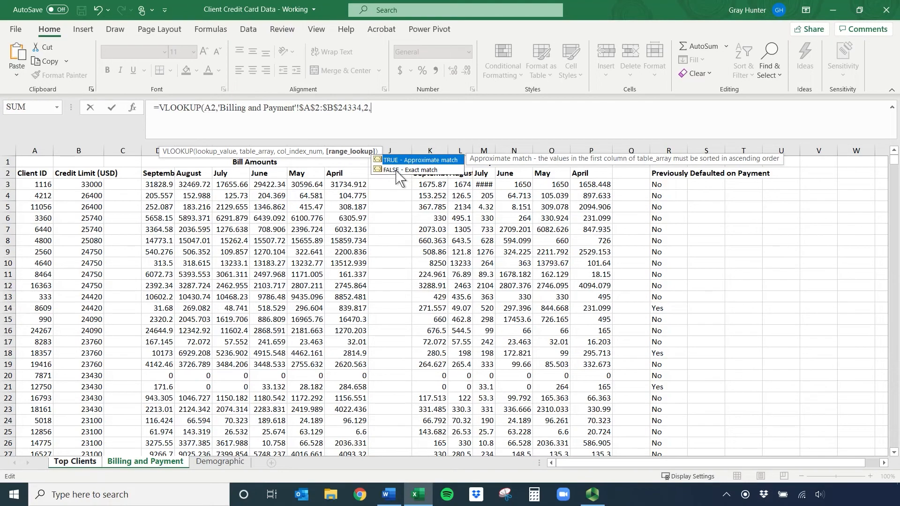
- Complete the Credit Limit VLOOKUP in cell C2 of Top Clients with False as the range lookup for an exact match
{"action": "type", "text": "Fa"}
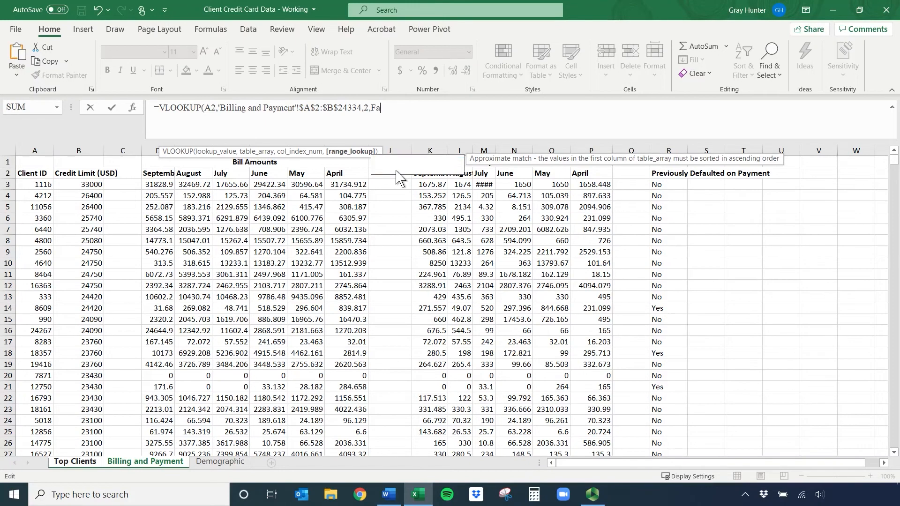
{"action": "type", "text": "lse)"}
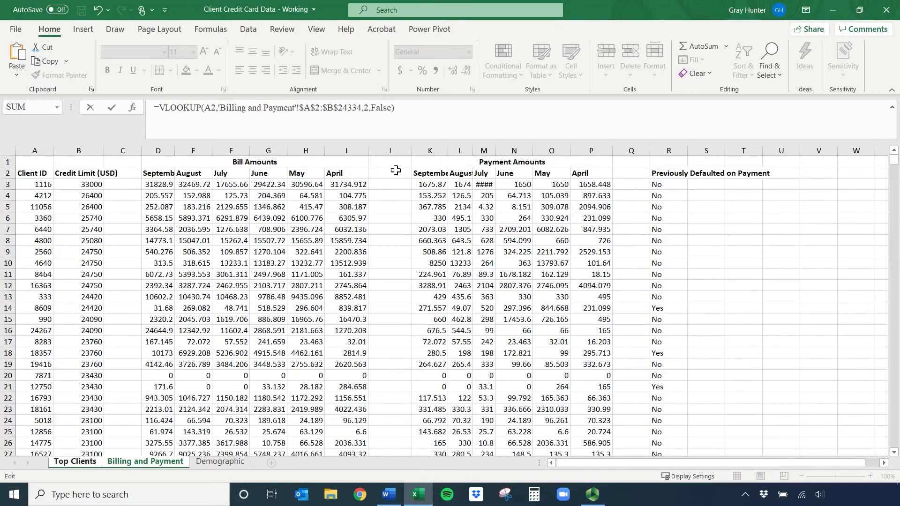
{"action": "key", "text": "Return"}
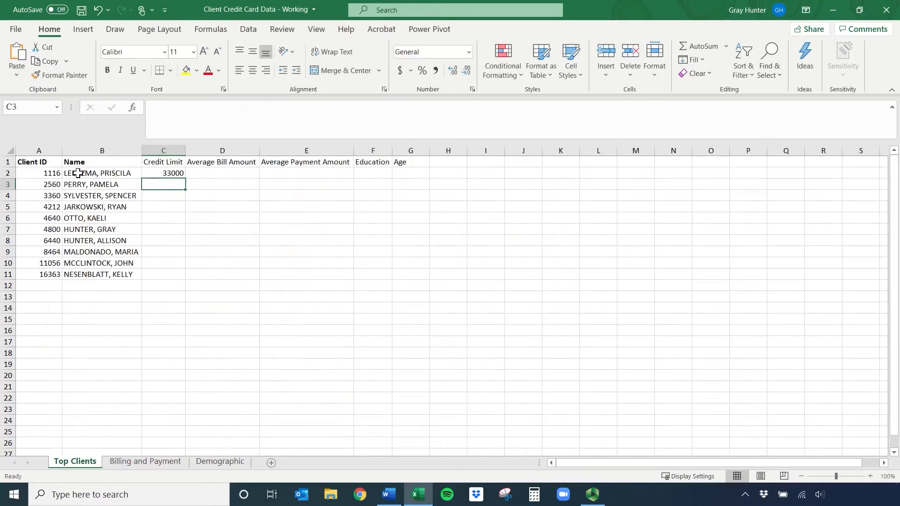
- Fill the Credit Limit formula from C2 down to C11 for all listed clients
{"action": "left_click", "coordinate": [161, 173]}
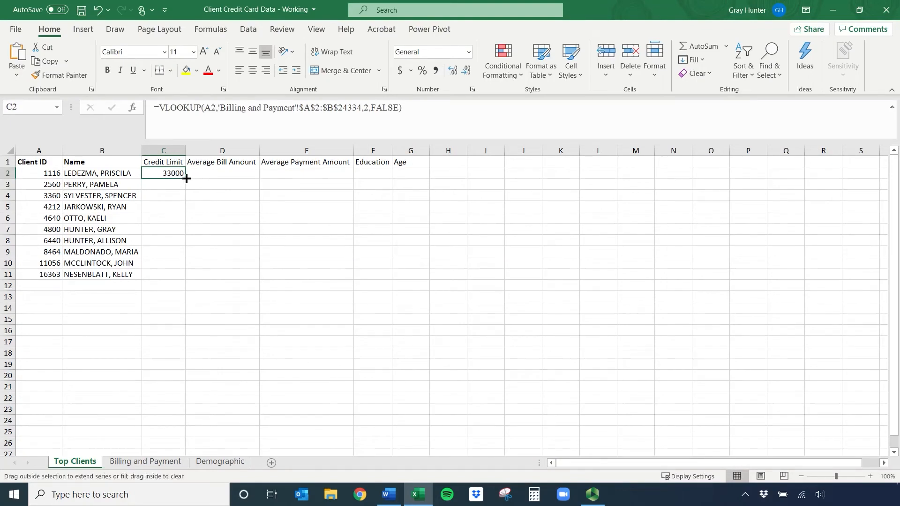
{"action": "double_click", "coordinate": [186, 179]}
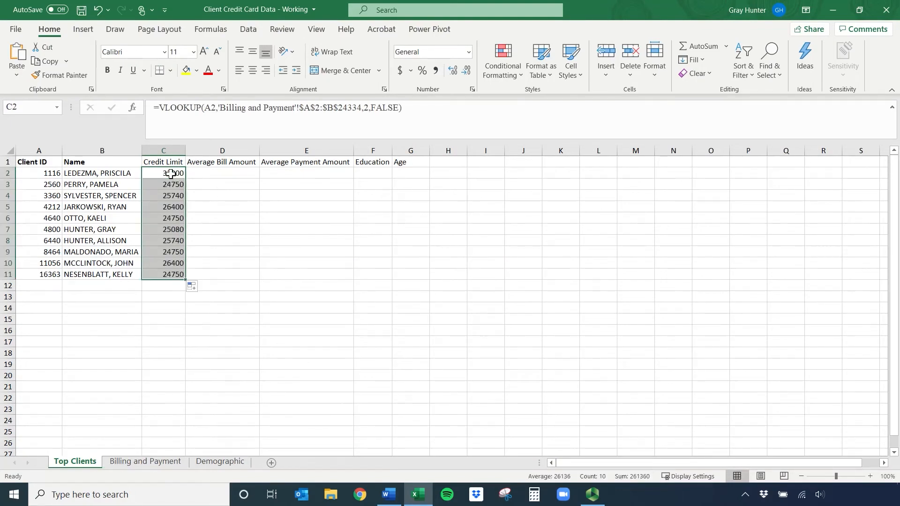
{"action": "left_click", "coordinate": [171, 173]}
{"action": "key", "text": "ctrl+z"}
{"action": "left_click", "coordinate": [170, 173]}
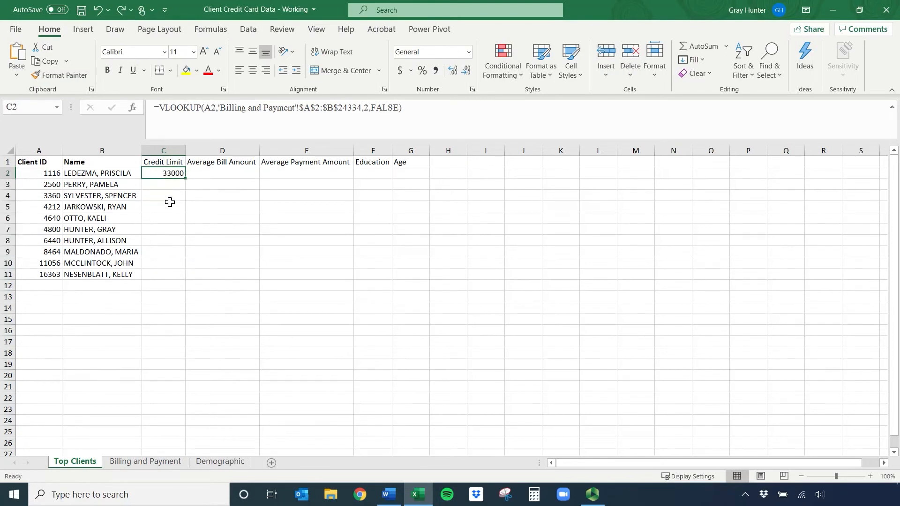
{"action": "double_click", "coordinate": [185, 179]}
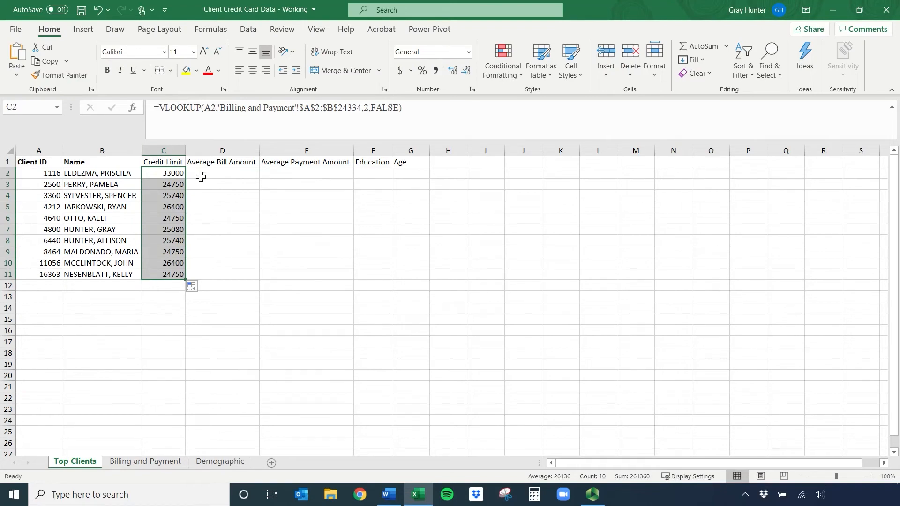
- Insert a column after the April bill amounts on the Billing and Payment sheet and head it "Avg. Bill" in J2
{"action": "left_click", "coordinate": [167, 466]}
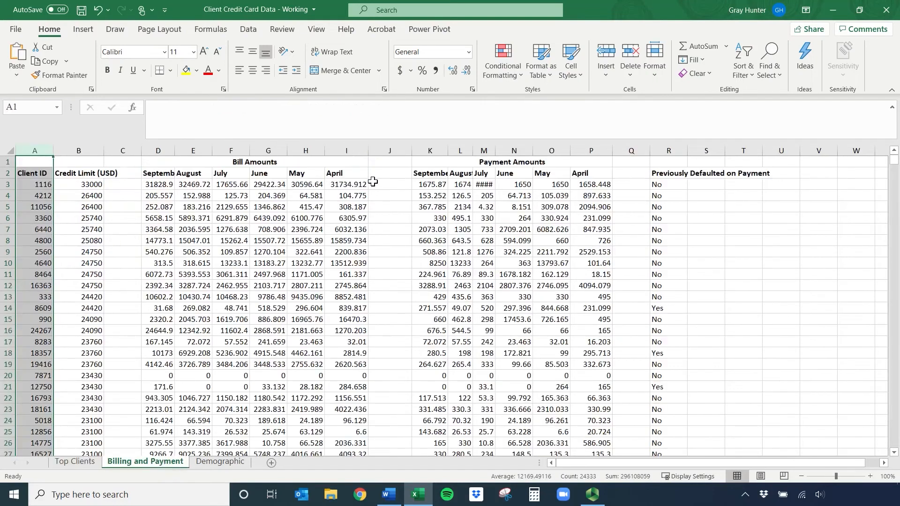
{"action": "left_click", "coordinate": [391, 149]}
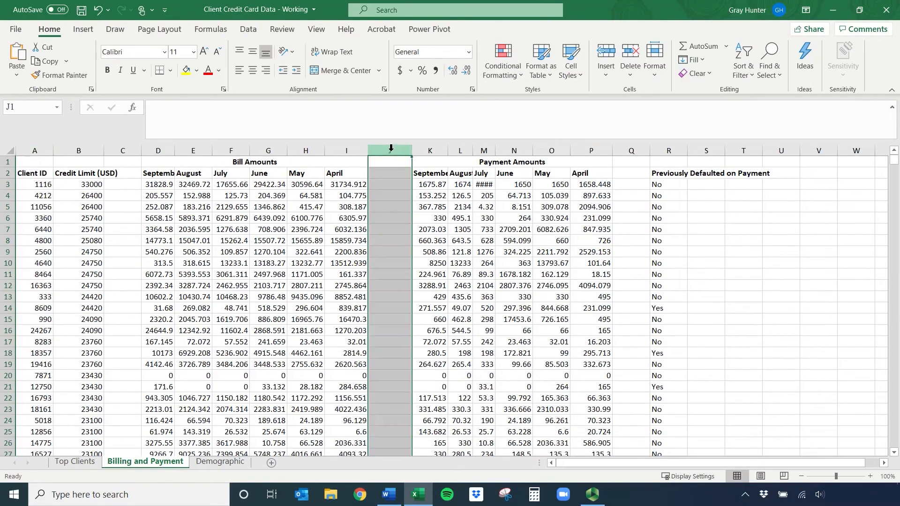
{"action": "right_click", "coordinate": [390, 151]}
{"action": "left_click", "coordinate": [431, 254]}
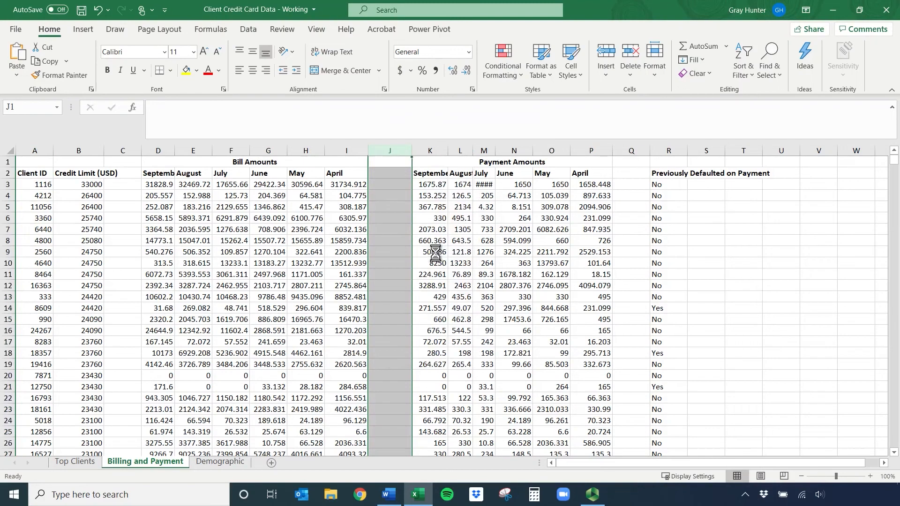
{"action": "left_click", "coordinate": [393, 173]}
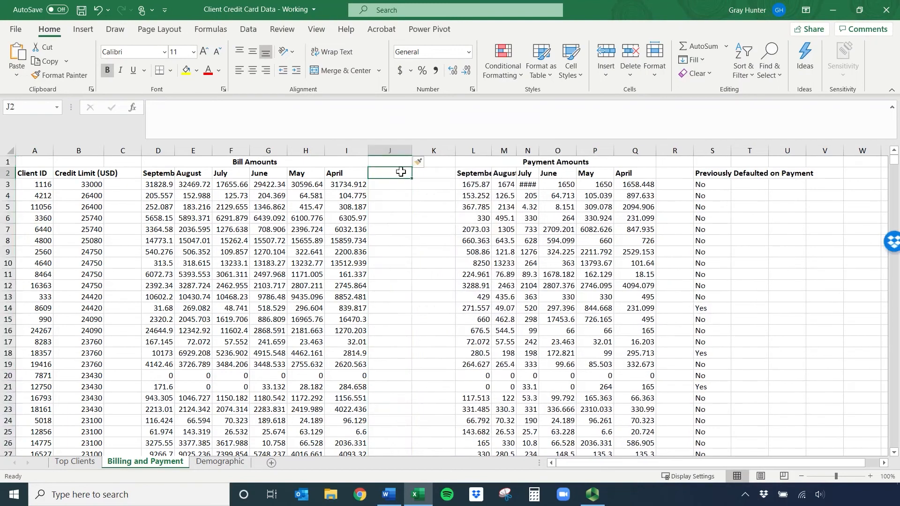
{"action": "type", "text": "Ave"}
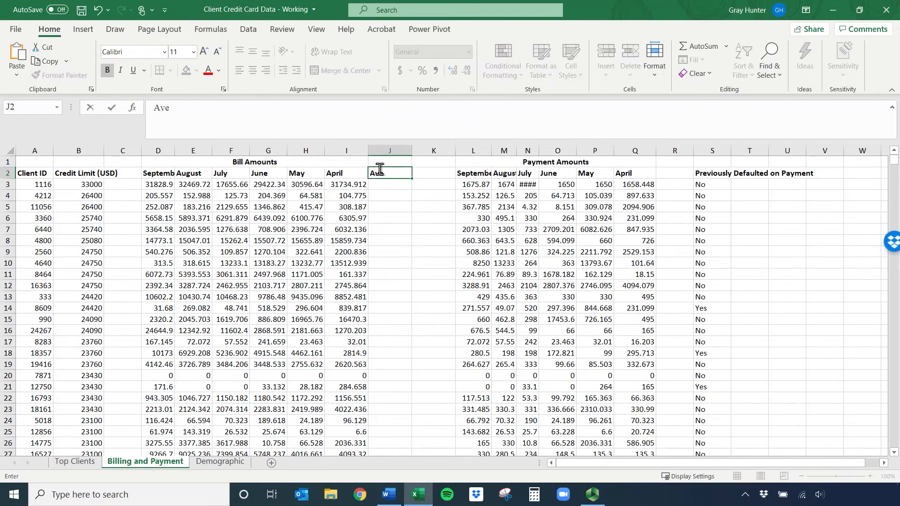
{"action": "key", "text": "BackSpace"}
{"action": "type", "text": "g. Bill"}
{"action": "key", "text": "Return"}
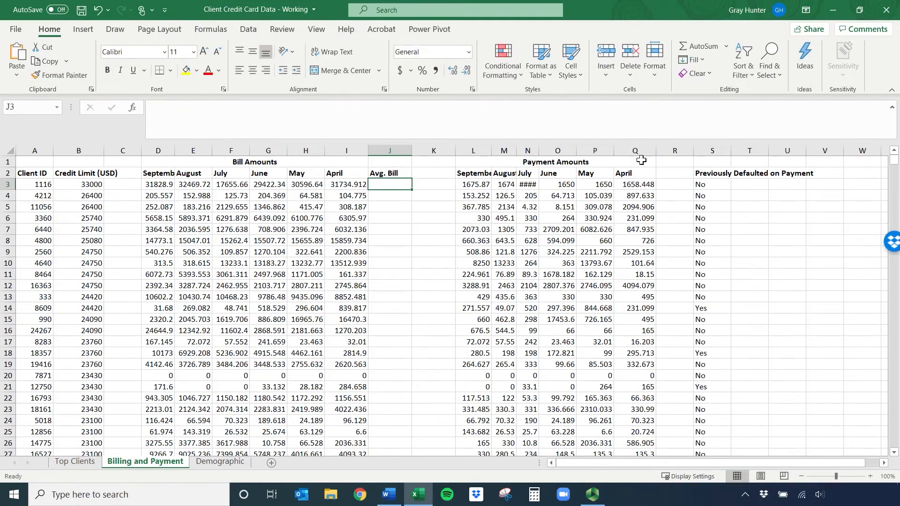
- Insert a column after the April payment amounts and head it "Avg. Pay" in R2
{"action": "right_click", "coordinate": [669, 151]}
{"action": "left_click", "coordinate": [702, 253]}
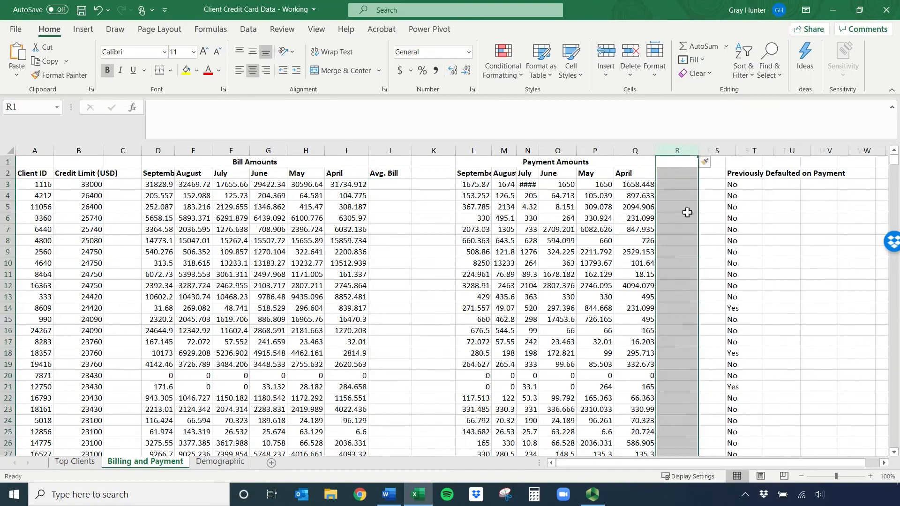
{"action": "left_click", "coordinate": [684, 172]}
{"action": "type", "text": "Avgp Pay"}
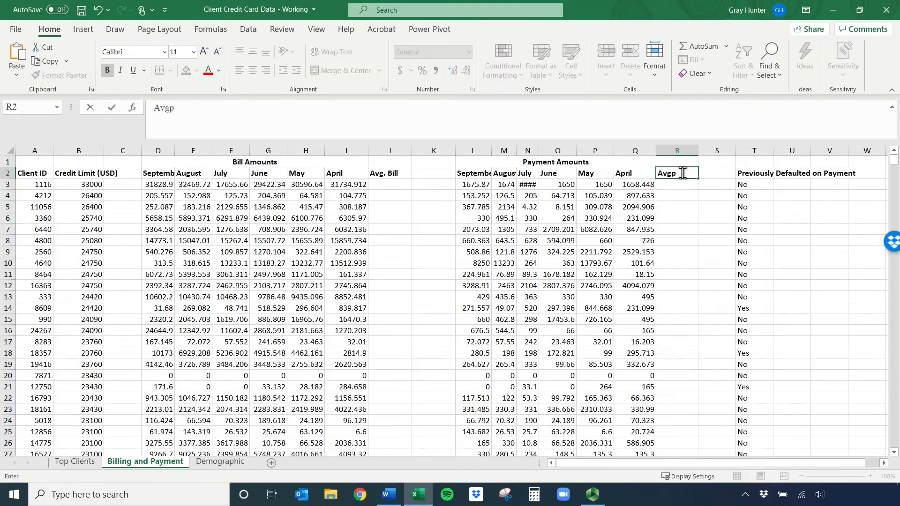
{"action": "key", "text": "BackSpace"}
{"action": "key", "text": "BackSpace"}
{"action": "key", "text": "BackSpace"}
{"action": "key", "text": "BackSpace"}
{"action": "type", "text": "."}
{"action": "key", "text": "Return"}
{"action": "left_click_drag", "start_coordinate": [683, 172], "coordinate": [733, 172]}
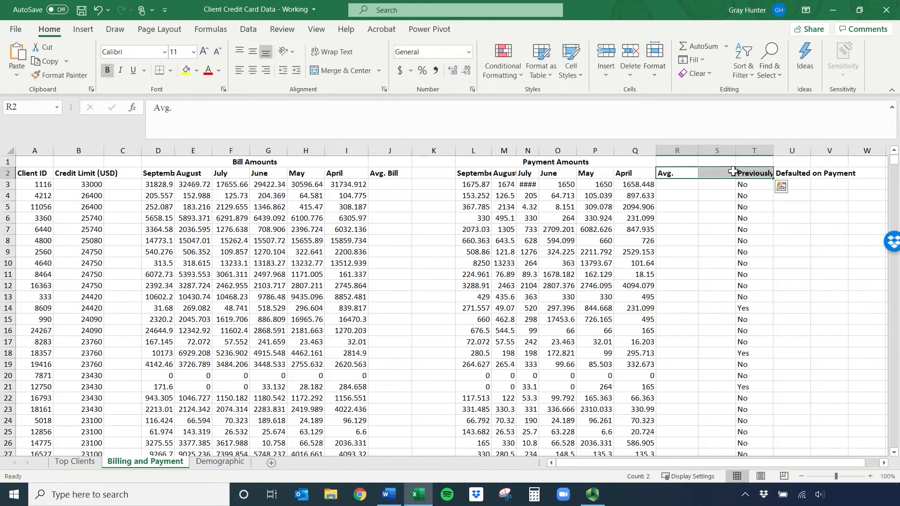
{"action": "left_click", "coordinate": [691, 174]}
{"action": "left_click", "coordinate": [604, 130]}
{"action": "type", "text": "Pay"}
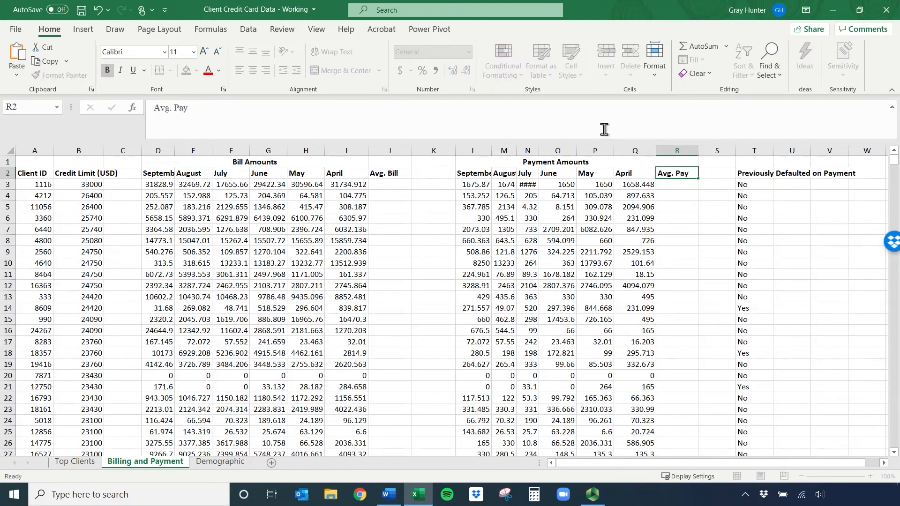
{"action": "key", "text": "Return"}
- Average the first client's bill amounts D3:I3 in J3 and fill the formula down the Avg. Bill column
{"action": "left_click", "coordinate": [387, 184]}
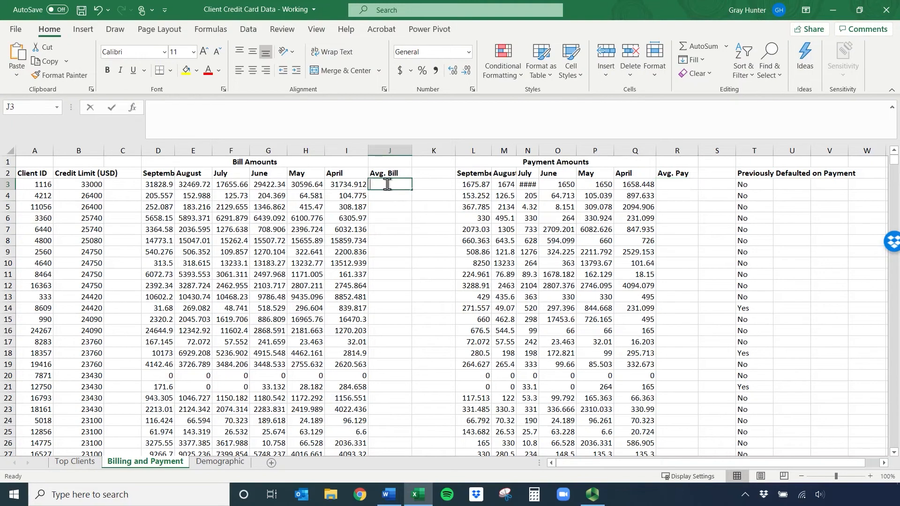
{"action": "type", "text": "=AVERAGE("}
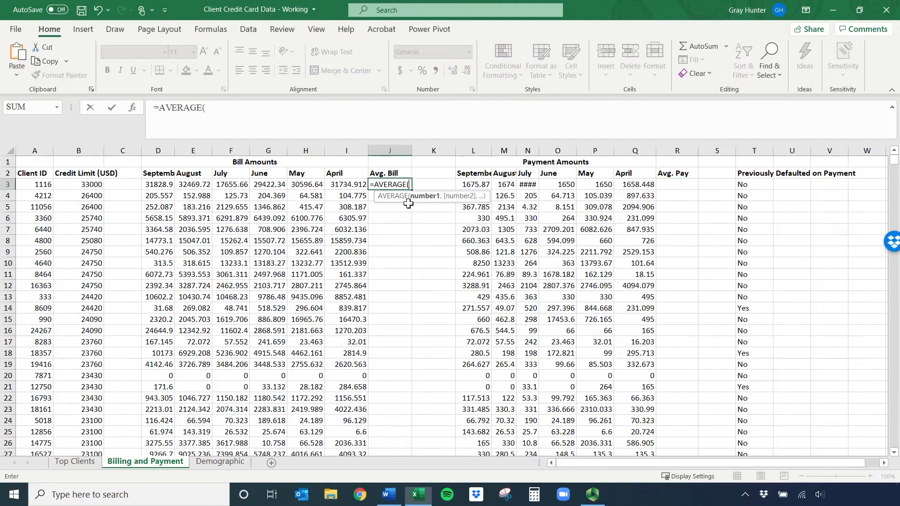
{"action": "left_click_drag", "start_coordinate": [156, 184], "coordinate": [349, 184]}
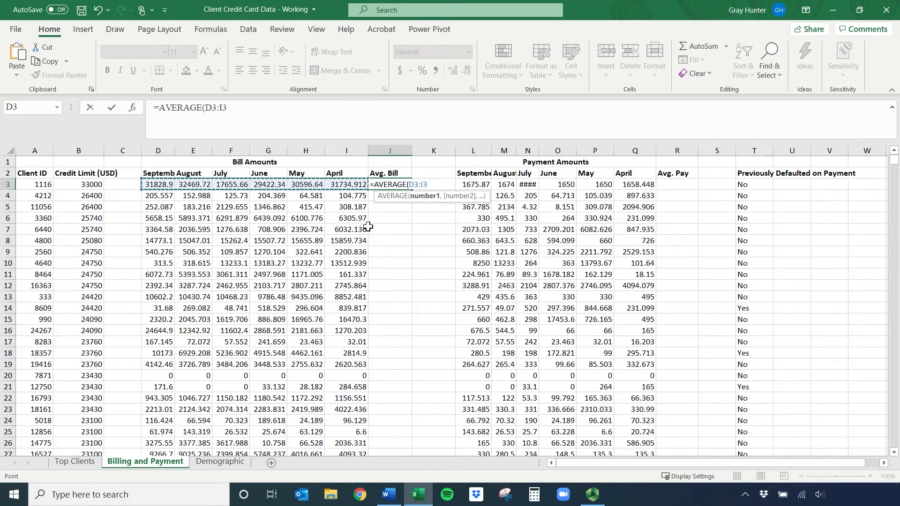
{"action": "key", "text": "Return"}
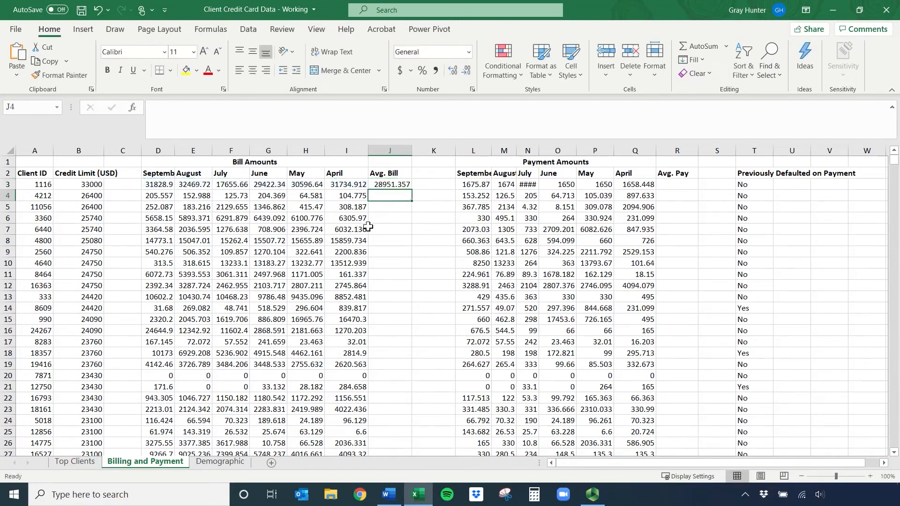
{"action": "left_click", "coordinate": [392, 185]}
{"action": "double_click", "coordinate": [412, 190]}
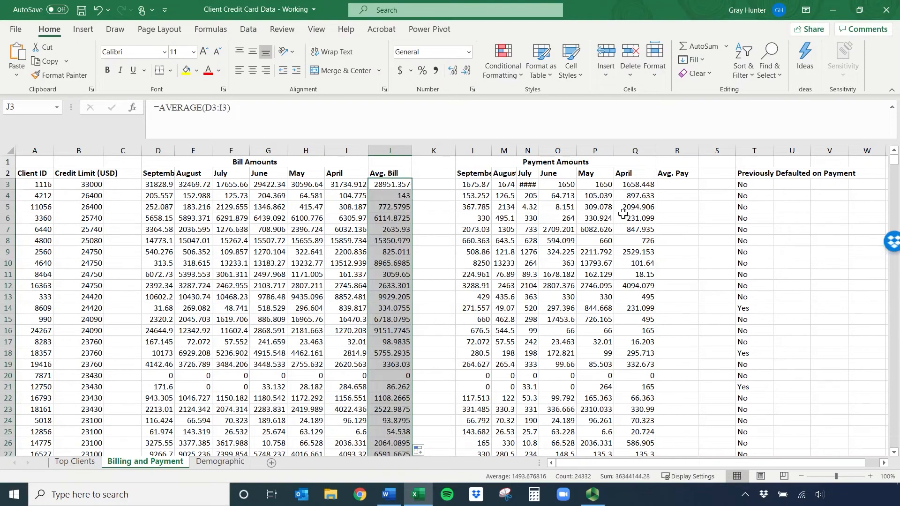
- Copy the average formula from J3 to R3 and fill it down the Avg. Pay column
{"action": "left_click", "coordinate": [673, 186]}
{"action": "left_click", "coordinate": [378, 184]}
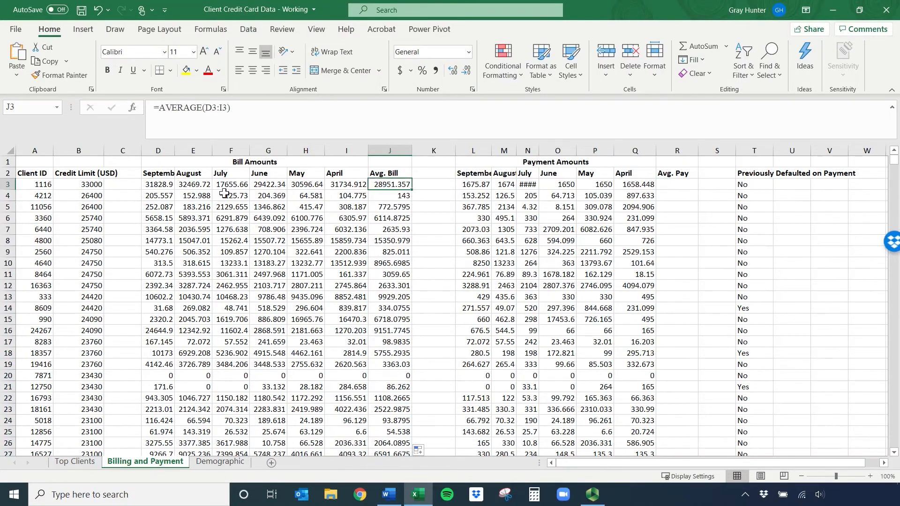
{"action": "left_click_drag", "start_coordinate": [159, 184], "coordinate": [334, 182]}
{"action": "left_click", "coordinate": [382, 186]}
{"action": "key", "text": "ctrl+c"}
{"action": "left_click", "coordinate": [673, 183]}
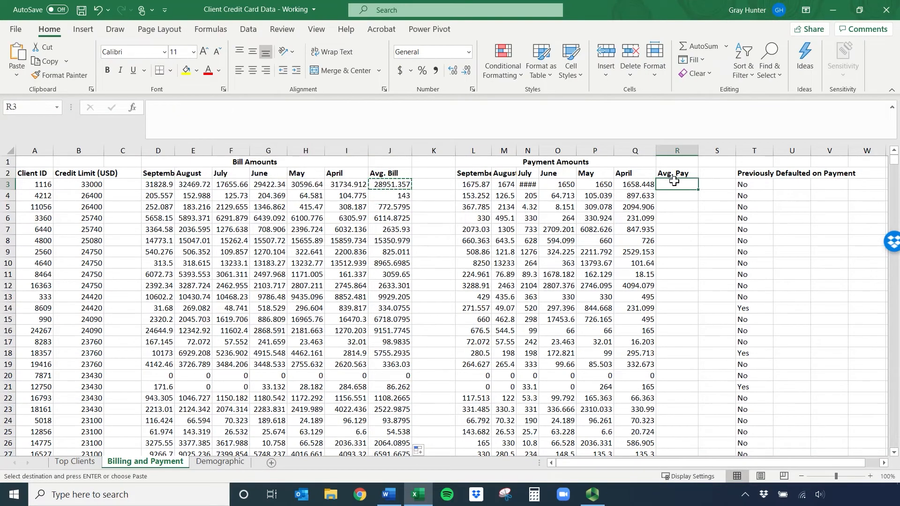
{"action": "key", "text": "ctrl+v"}
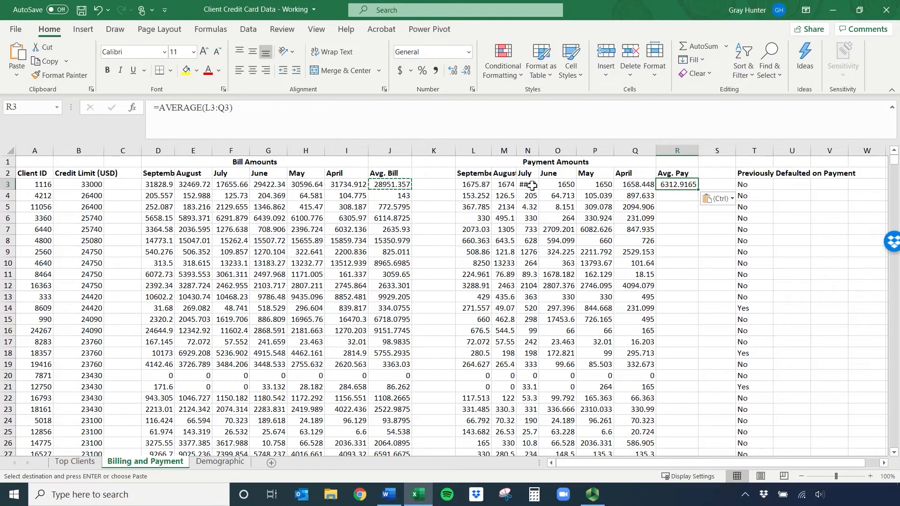
{"action": "double_click", "coordinate": [699, 190]}
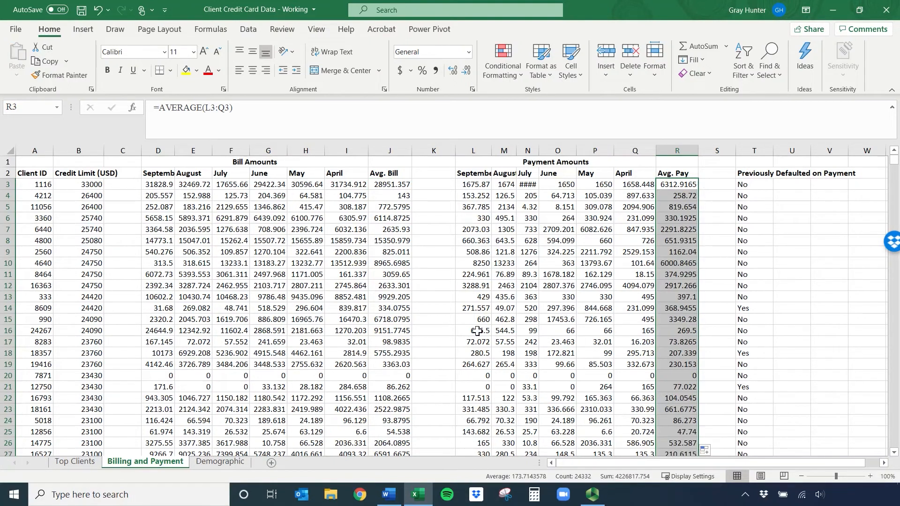
- Start a VLOOKUP formula in D2 of Top Clients with the client ID in A2 as the lookup value
{"action": "left_click", "coordinate": [75, 462]}
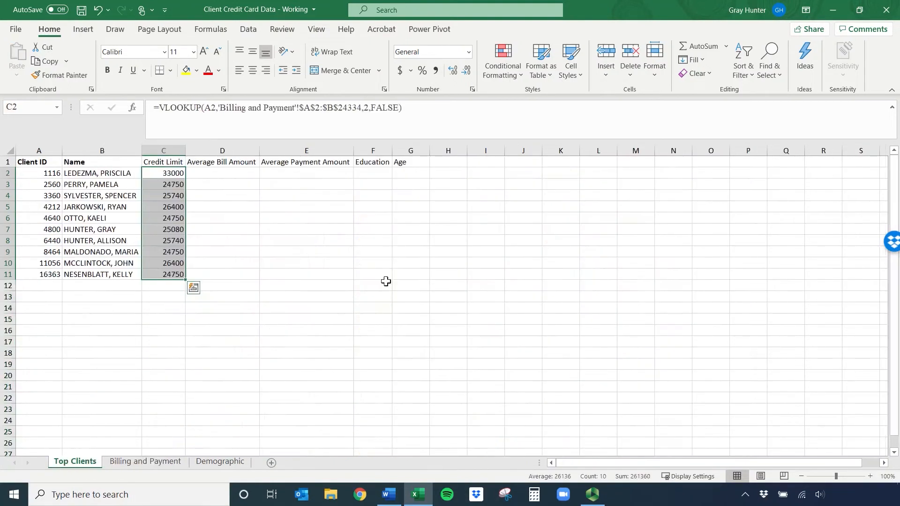
{"action": "left_click", "coordinate": [233, 173]}
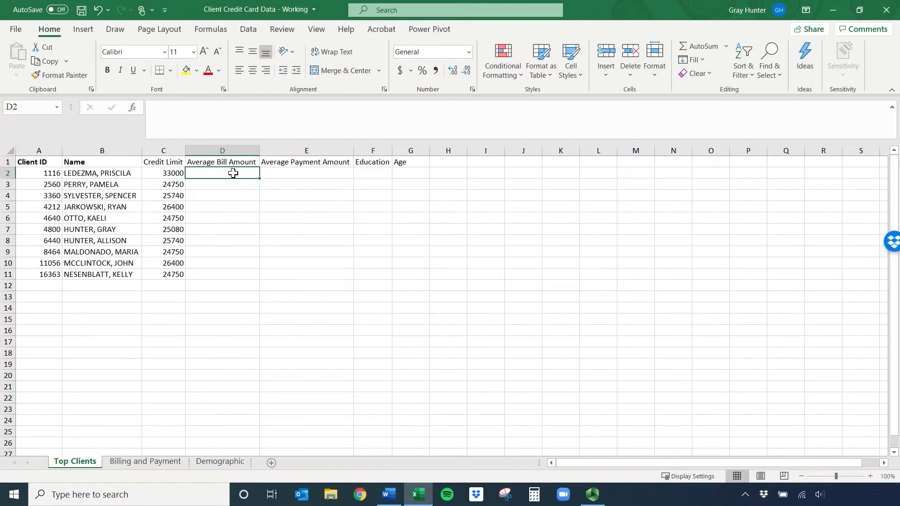
{"action": "type", "text": "=vlook"}
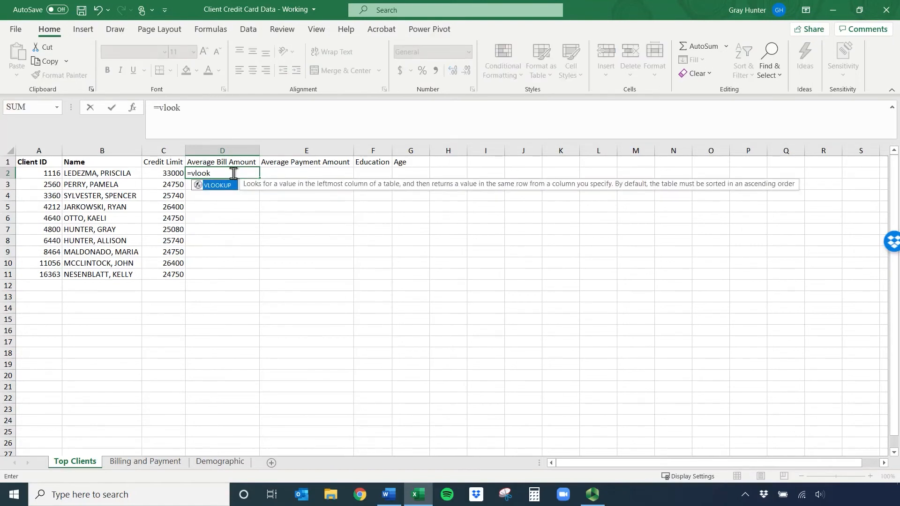
{"action": "double_click", "coordinate": [229, 186]}
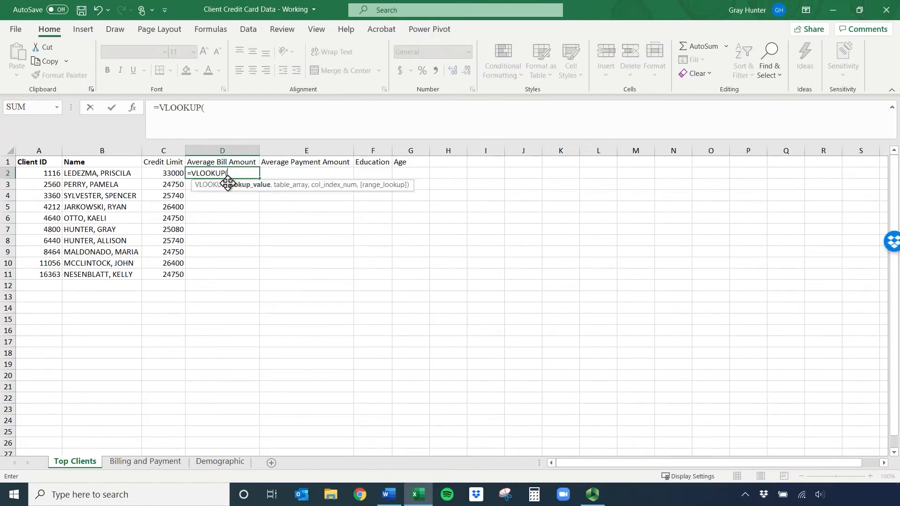
{"action": "left_click", "coordinate": [50, 174]}
{"action": "type", "text": ","}
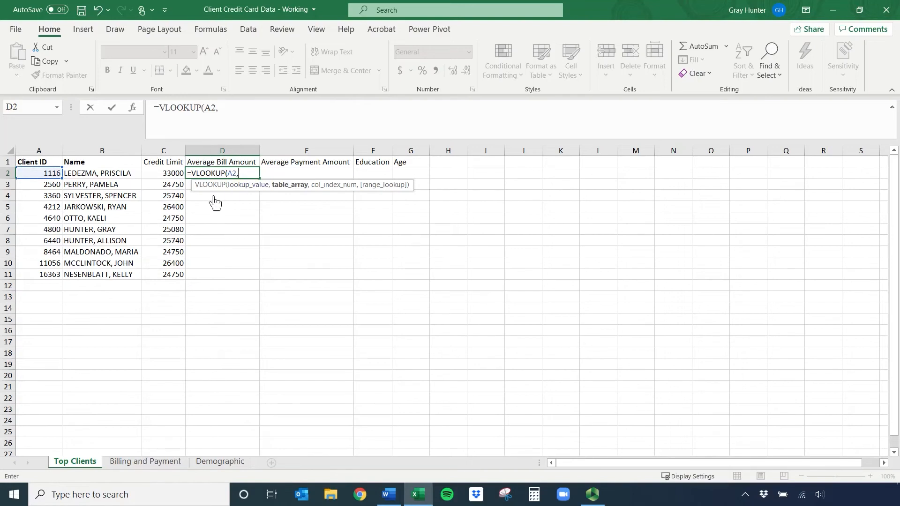
- Set the VLOOKUP table array to the absolute range $A$2:$J$24334 on the Billing and Payment sheet
{"action": "left_click", "coordinate": [139, 467]}
{"action": "left_click_drag", "start_coordinate": [29, 171], "coordinate": [381, 175]}
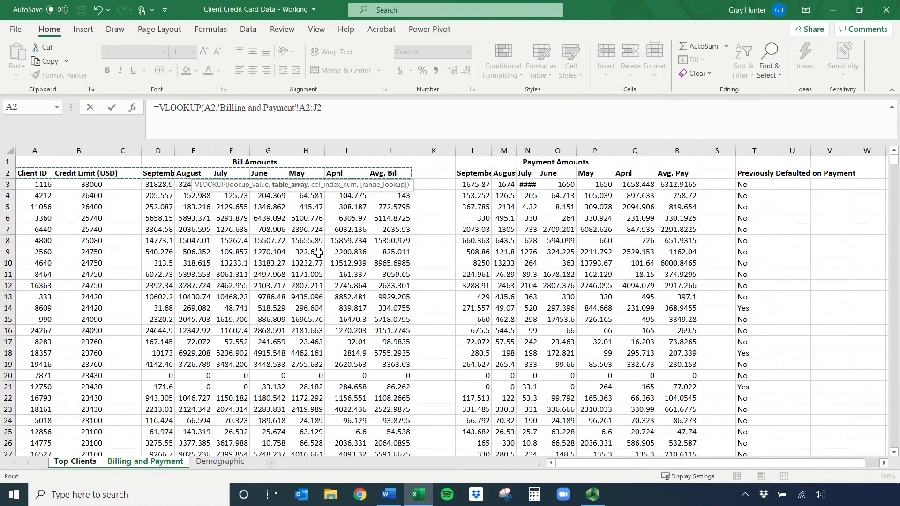
{"action": "key", "text": "ctrl+shift+Down"}
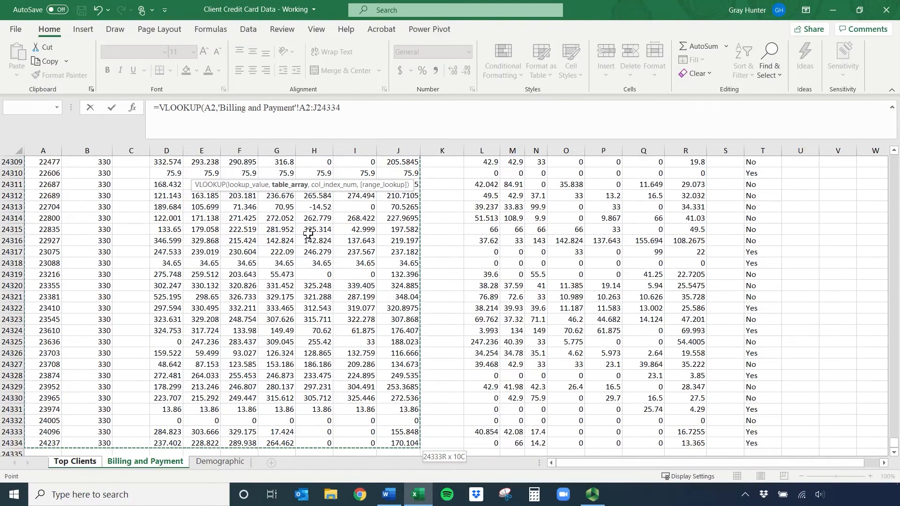
{"action": "key", "text": "F4"}
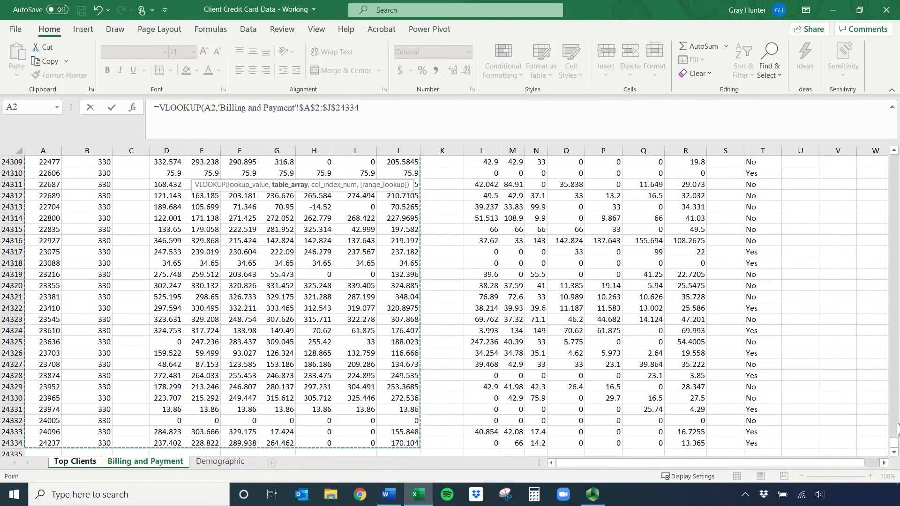
{"action": "type", "text": ","}
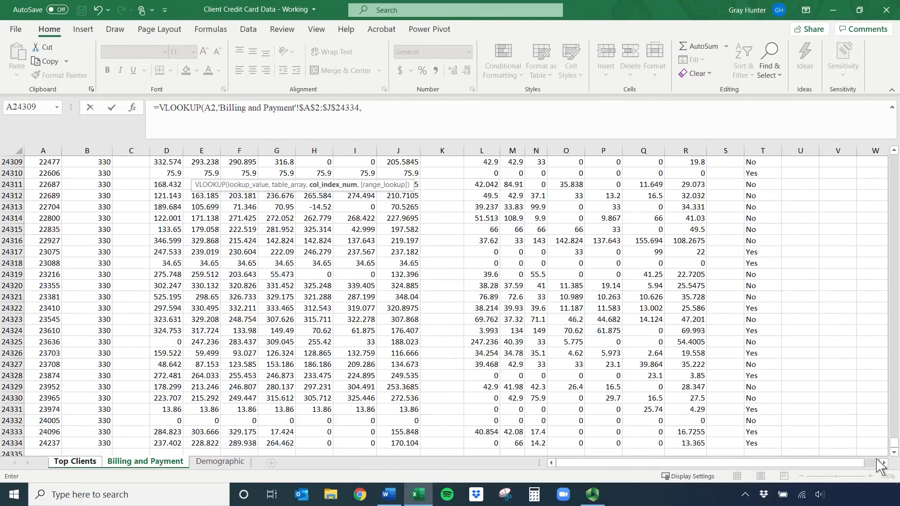
- Complete the VLOOKUP in D2 with column index 10 and exact match 0, and fill it down the Average Bill Amount column
{"action": "left_click_drag", "start_coordinate": [892, 445], "coordinate": [879, 121]}
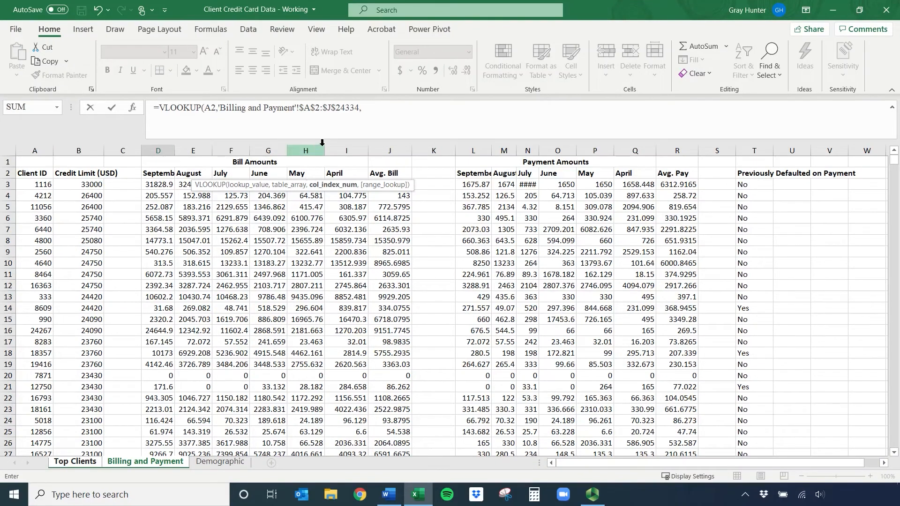
{"action": "left_click", "coordinate": [391, 108]}
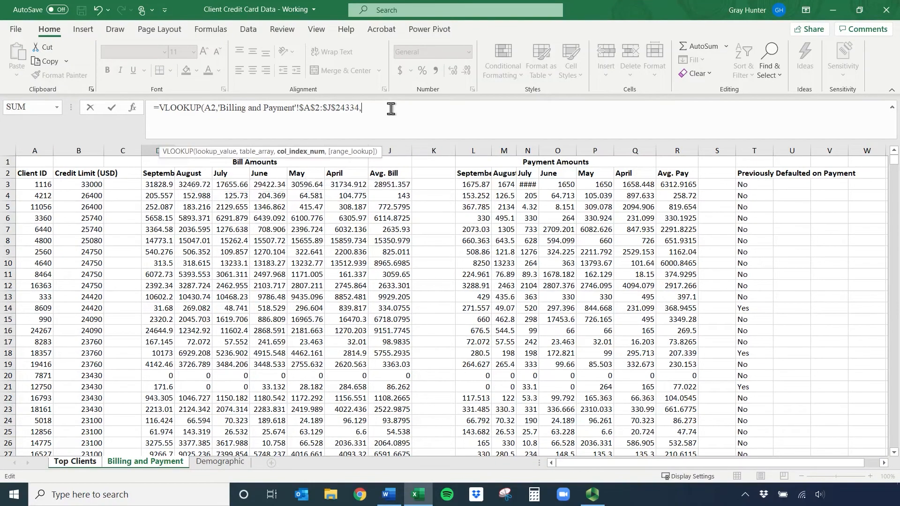
{"action": "type", "text": "0,"}
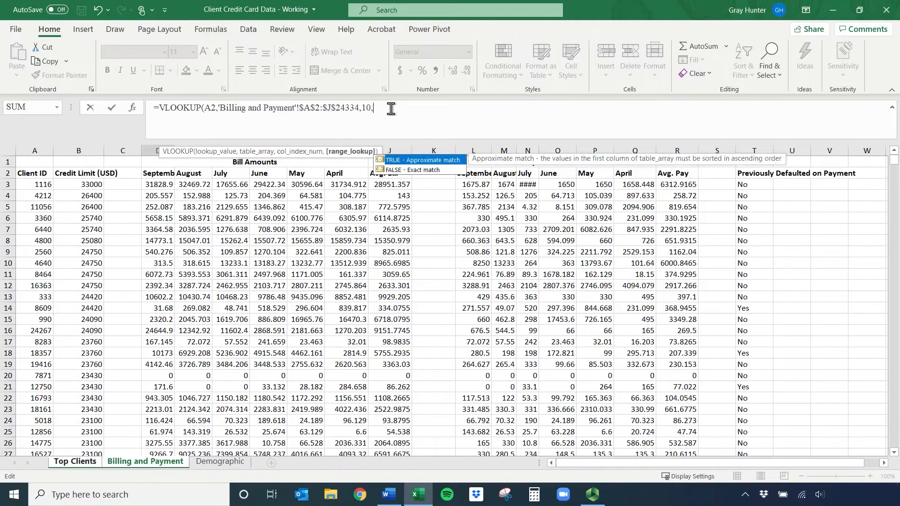
{"action": "type", "text": "0)"}
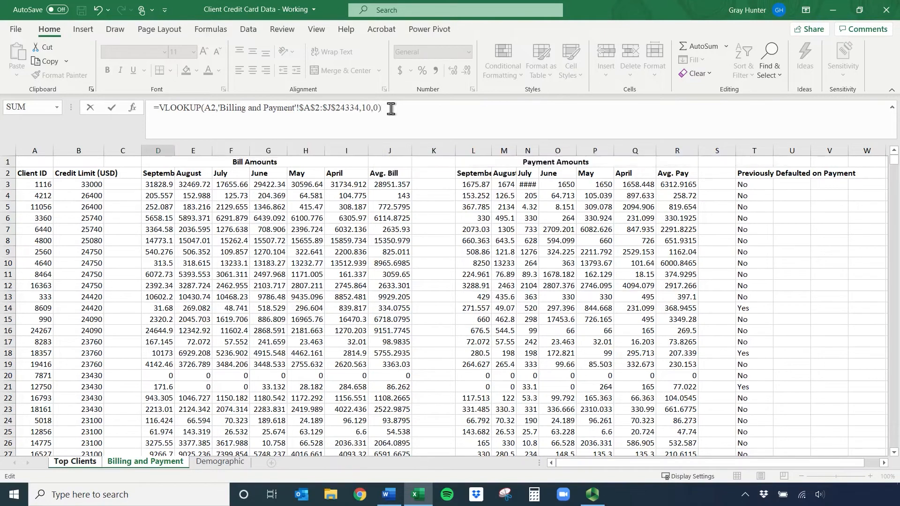
{"action": "key", "text": "Return"}
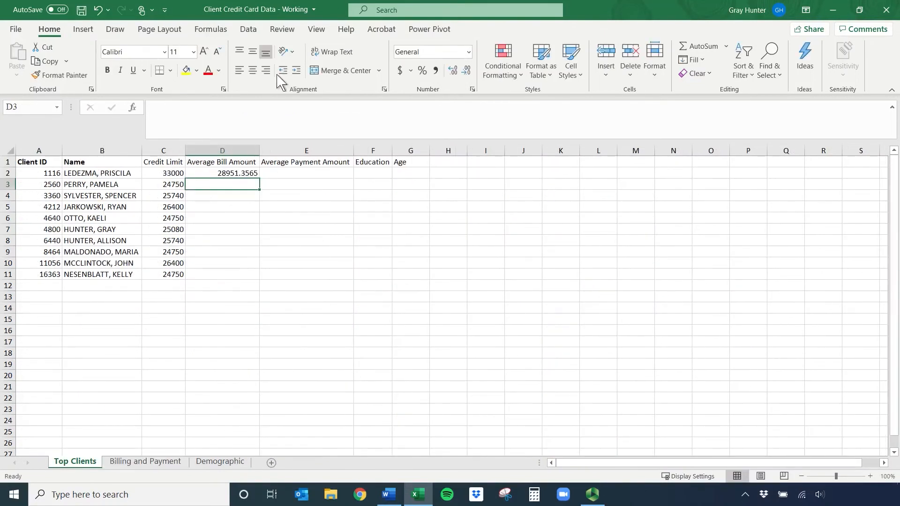
{"action": "left_click", "coordinate": [243, 174]}
{"action": "double_click", "coordinate": [258, 178]}
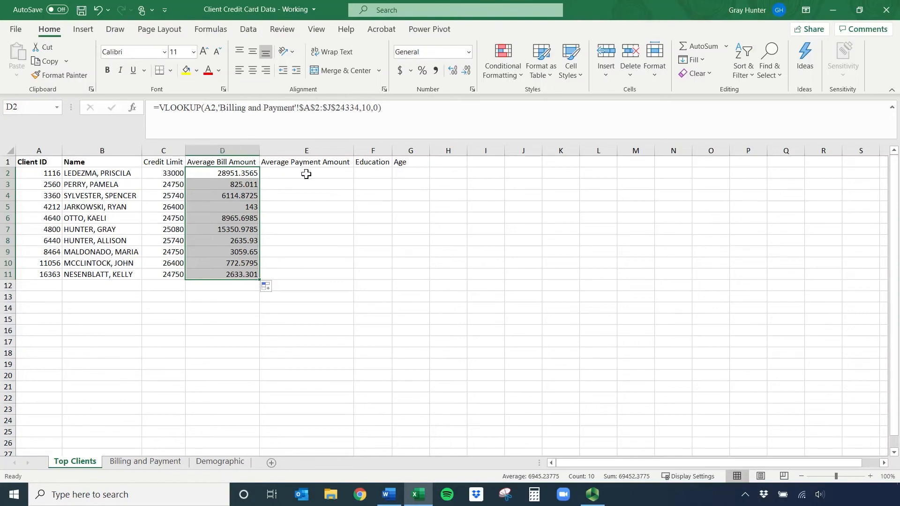
- Start an INDEX formula in E2 of Top Clients with column R of the Billing and Payment sheet as the array
{"action": "left_click", "coordinate": [306, 174]}
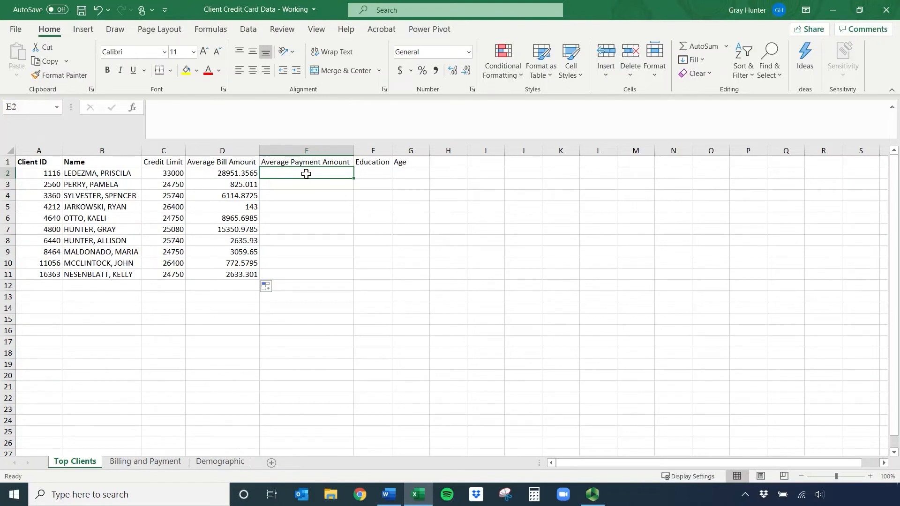
{"action": "type", "text": "=inde"}
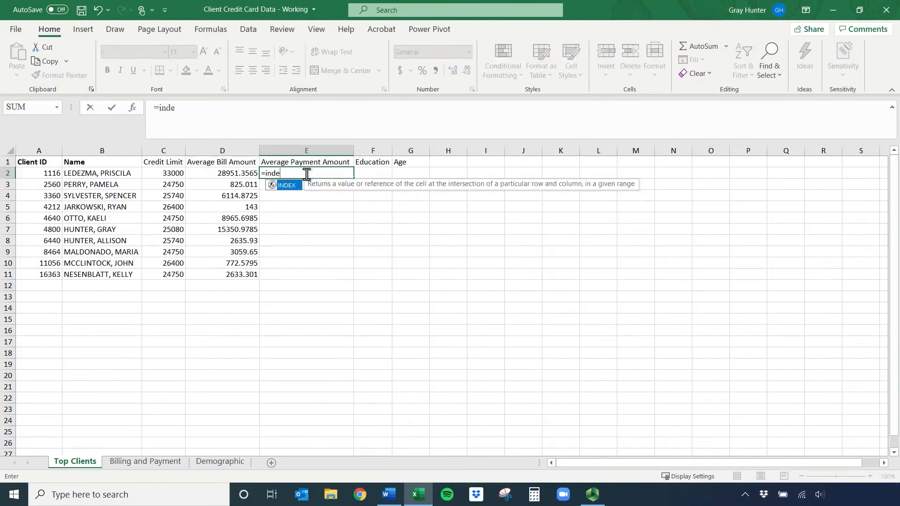
{"action": "double_click", "coordinate": [287, 187]}
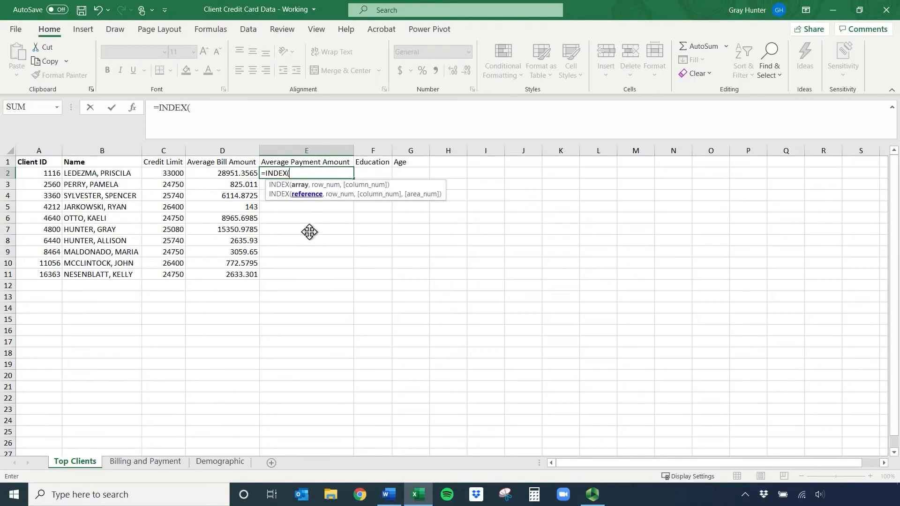
{"action": "left_click", "coordinate": [143, 463]}
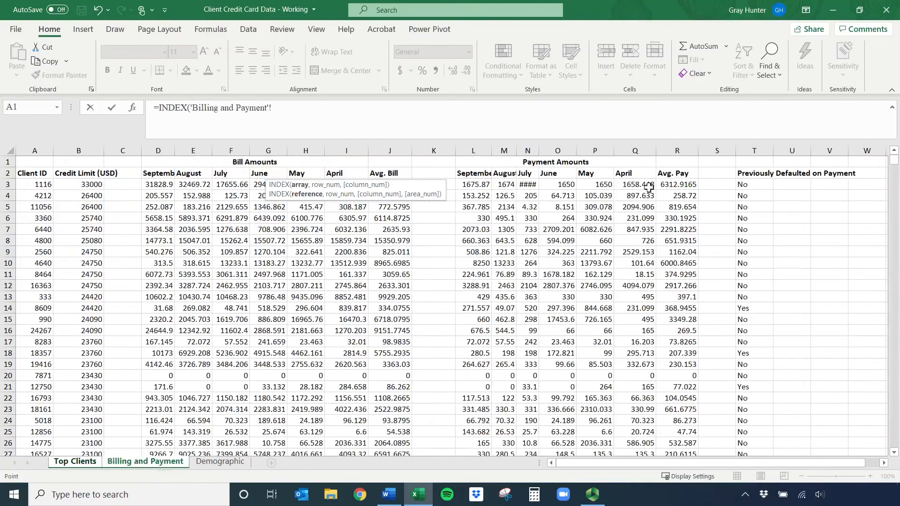
{"action": "left_click", "coordinate": [672, 148]}
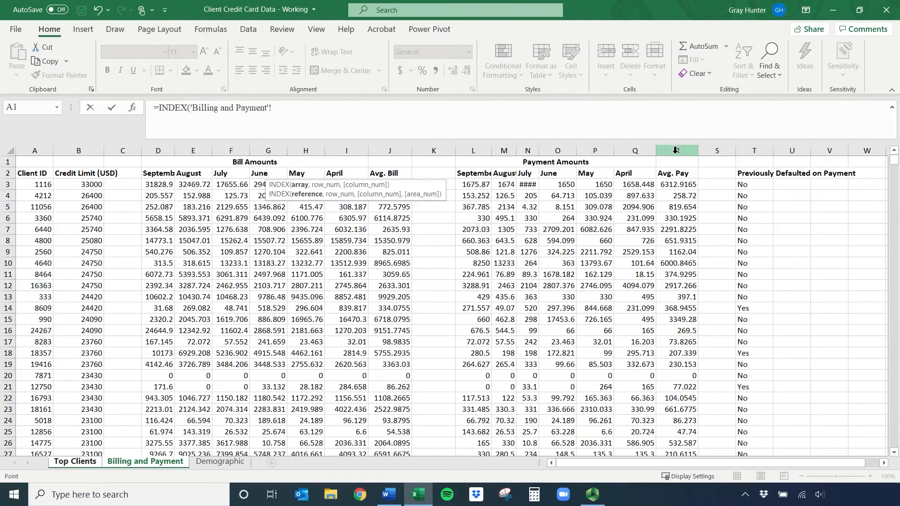
{"action": "left_click", "coordinate": [675, 150]}
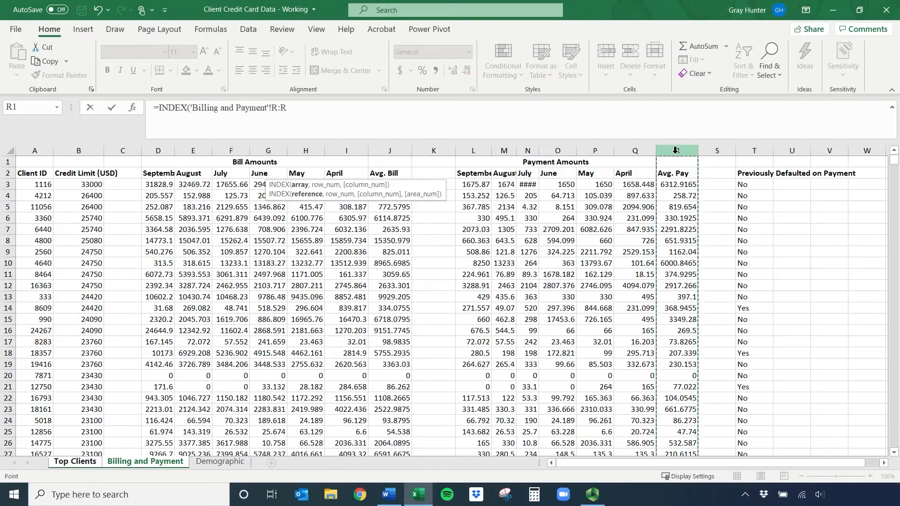
{"action": "type", "text": ","}
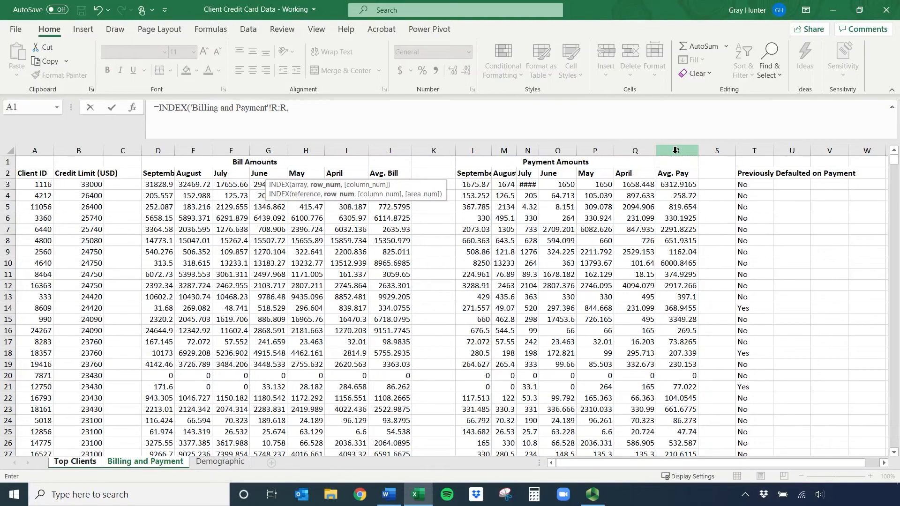
- Nest a MATCH as the row number, looking up A2 of Top Clients in column A of Billing and Payment
{"action": "type", "text": "match("}
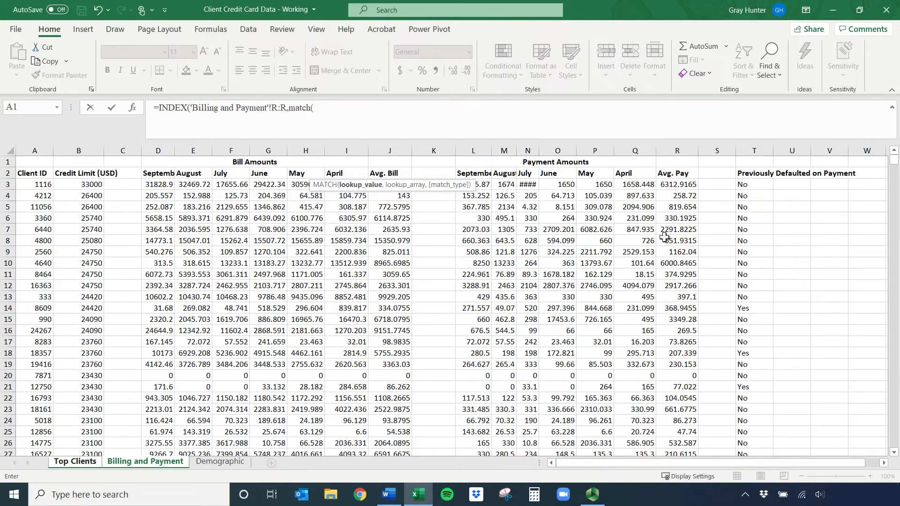
{"action": "left_click", "coordinate": [89, 465]}
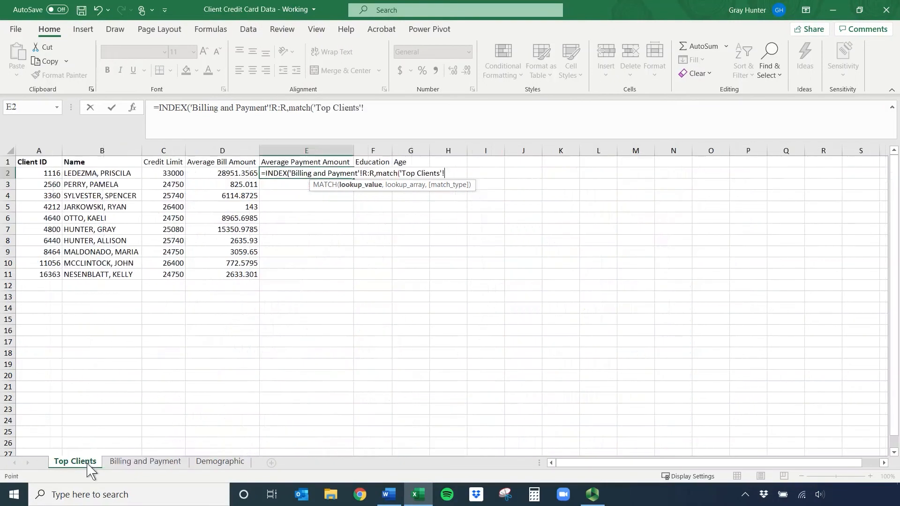
{"action": "left_click", "coordinate": [53, 173]}
{"action": "type", "text": ","}
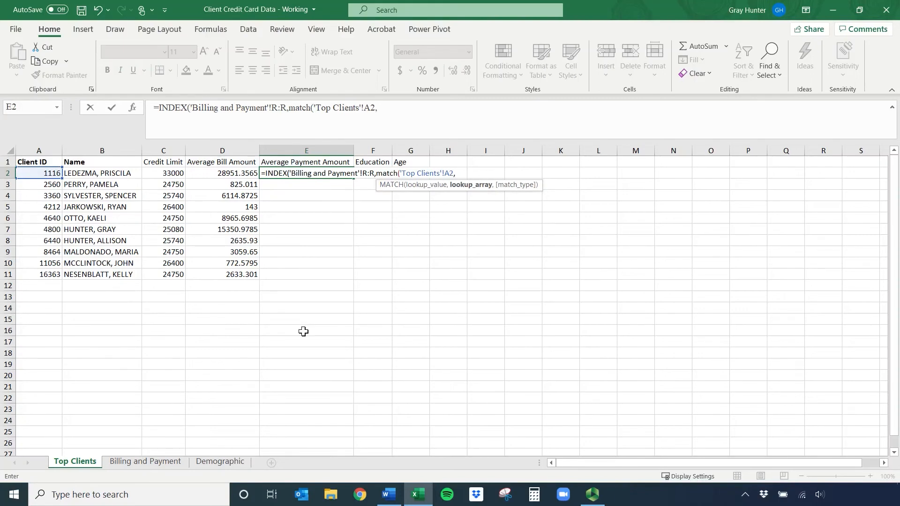
{"action": "left_click", "coordinate": [144, 462]}
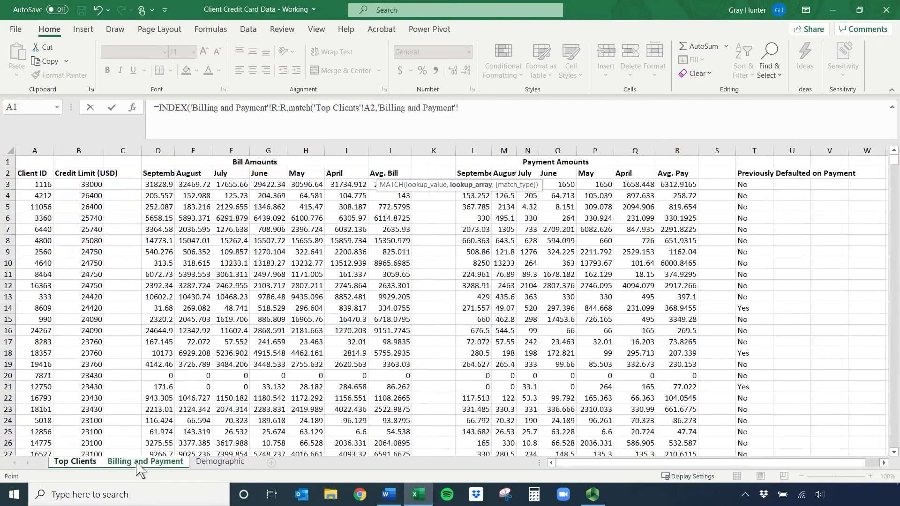
{"action": "left_click", "coordinate": [39, 147]}
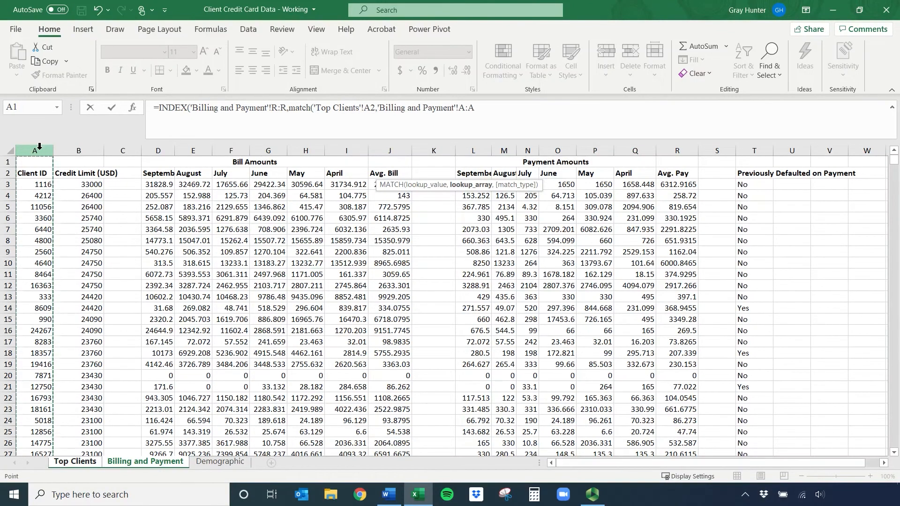
{"action": "type", "text": ","}
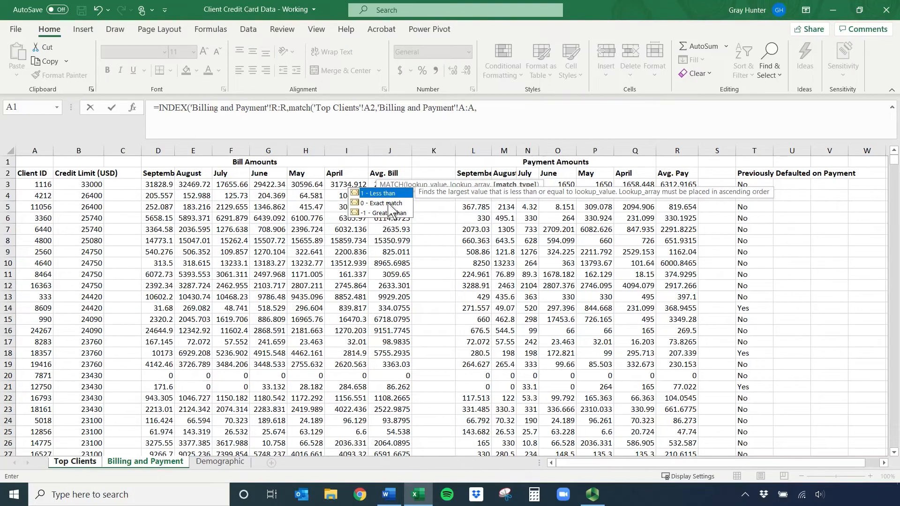
- Complete the INDEX MATCH formula with exact match type 0 and fill it down the Average Payment Amount column
{"action": "double_click", "coordinate": [389, 203]}
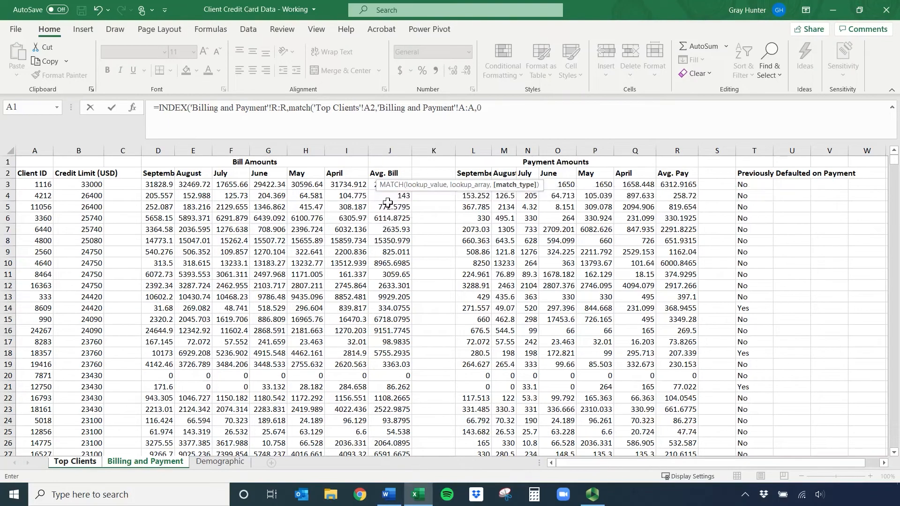
{"action": "left_click", "coordinate": [500, 108]}
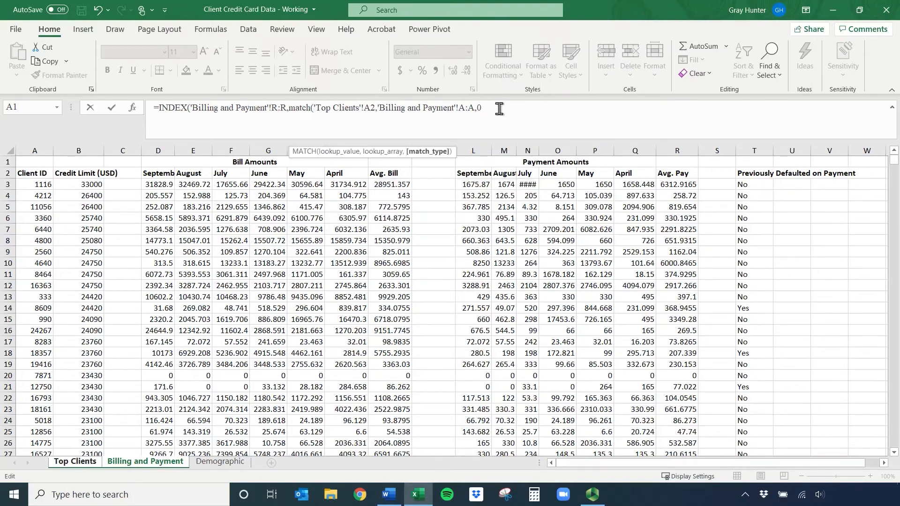
{"action": "type", "text": ")"}
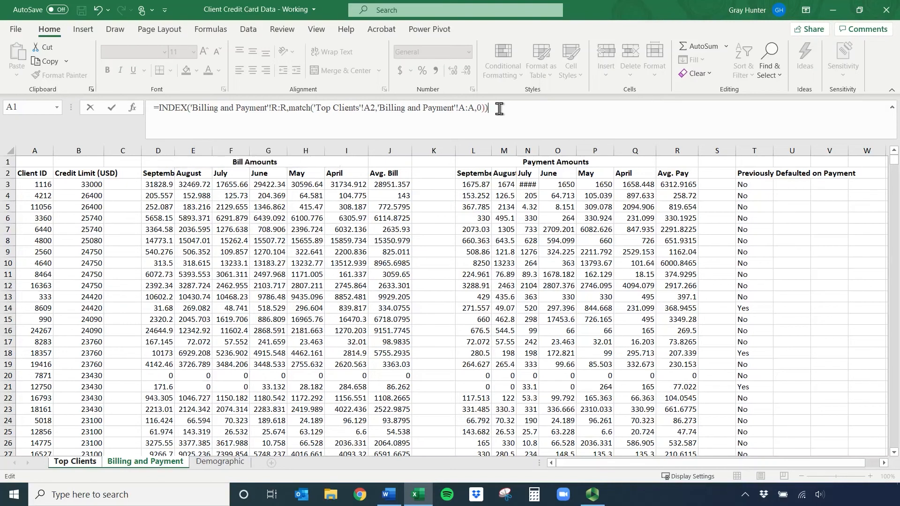
{"action": "key", "text": "Return"}
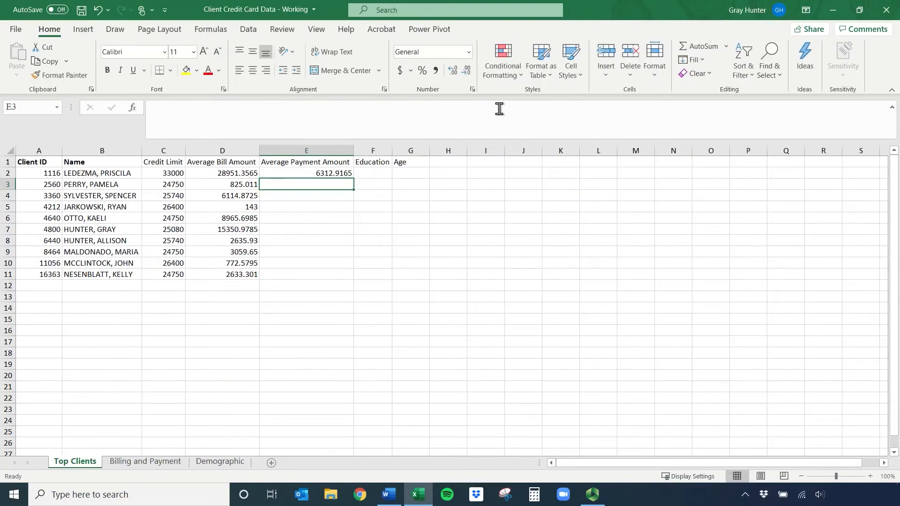
{"action": "key", "text": "Up"}
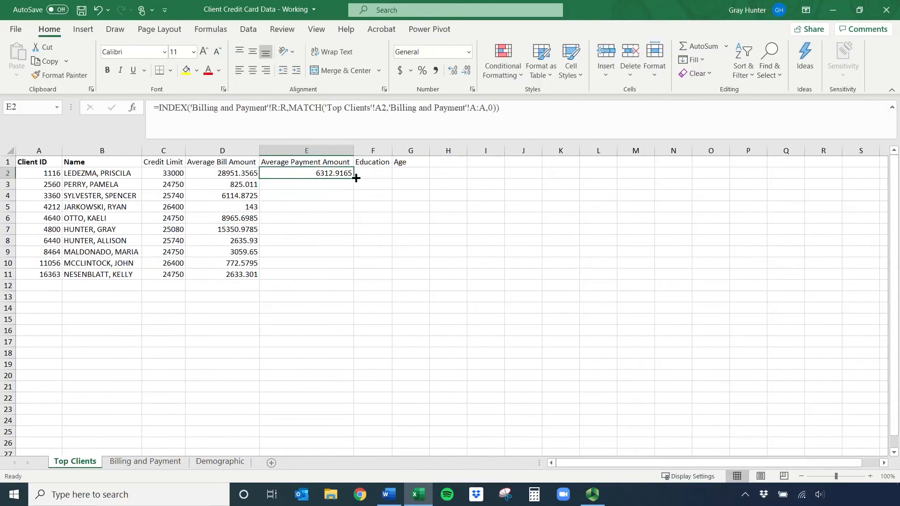
{"action": "double_click", "coordinate": [354, 178]}
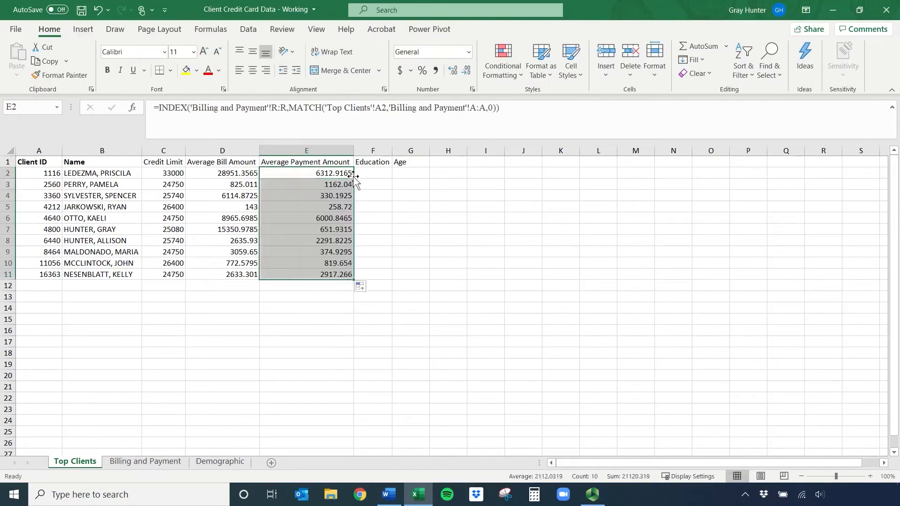
- Format the credit limit, average bill and average payment values in C2:E11 with the Accounting number format
{"action": "left_click", "coordinate": [281, 151]}
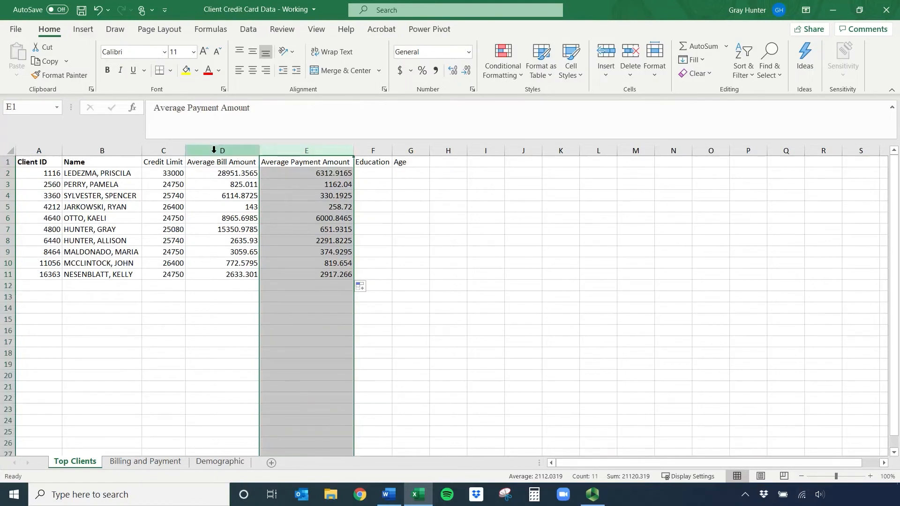
{"action": "left_click_drag", "start_coordinate": [215, 173], "coordinate": [330, 172]}
{"action": "left_click_drag", "start_coordinate": [162, 173], "coordinate": [312, 175]}
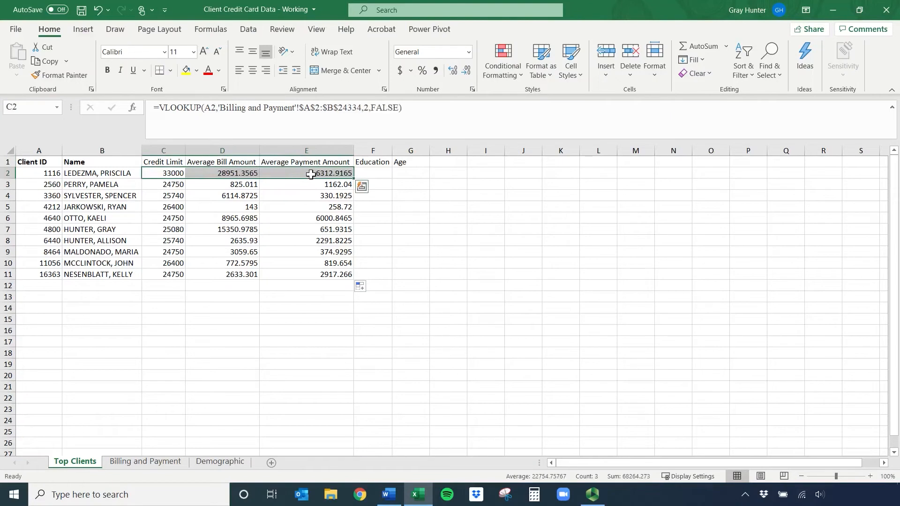
{"action": "key", "text": "shift+Up"}
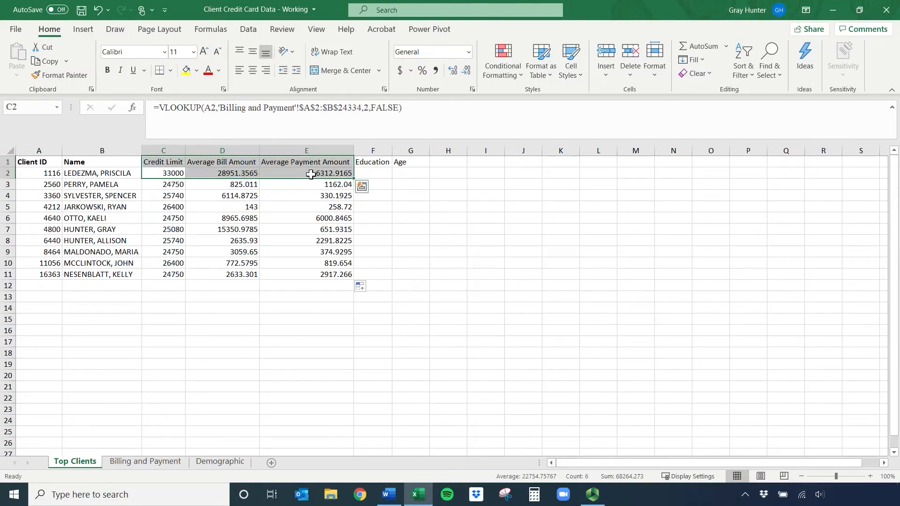
{"action": "key", "text": "ctrl+Down"}
{"action": "left_click_drag", "start_coordinate": [167, 176], "coordinate": [326, 172]}
{"action": "key", "text": "ctrl+shift+Down"}
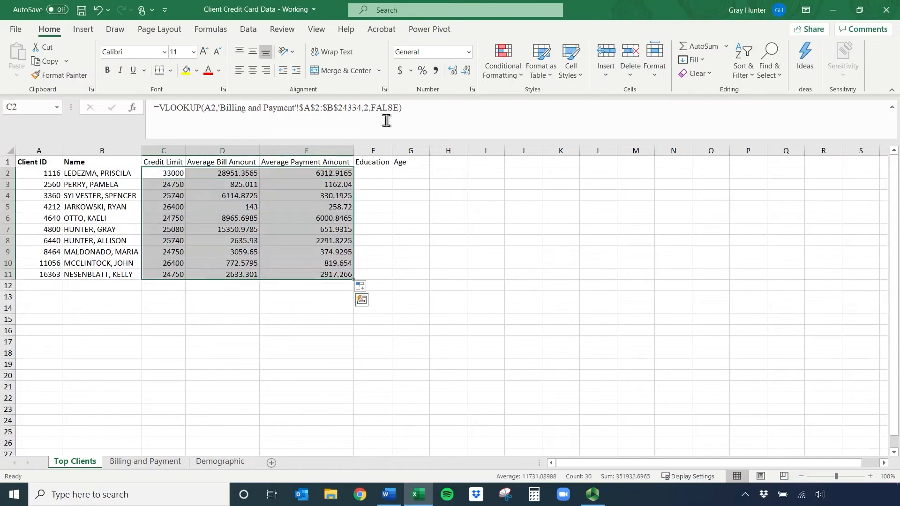
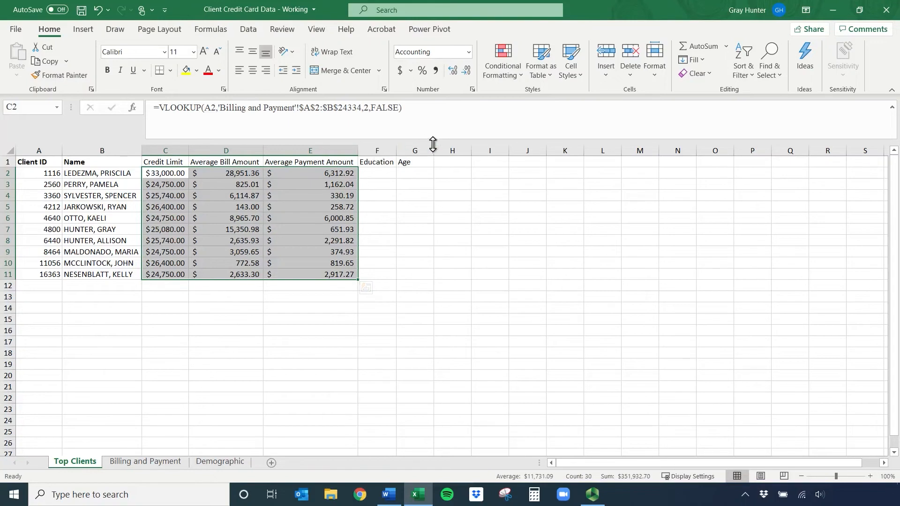
- Start an XLOOKUP formula in F2 under Education with the client ID in A2 as the lookup value
{"action": "left_click", "coordinate": [383, 173]}
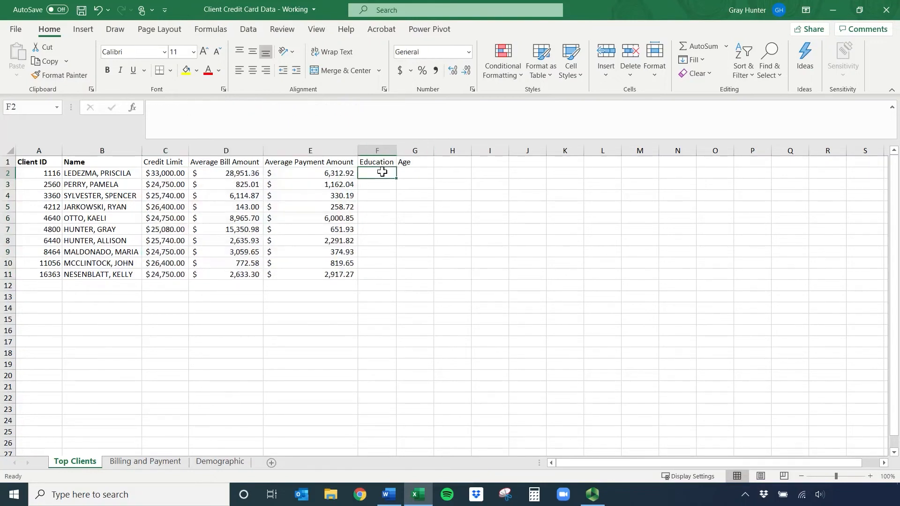
{"action": "type", "text": "="}
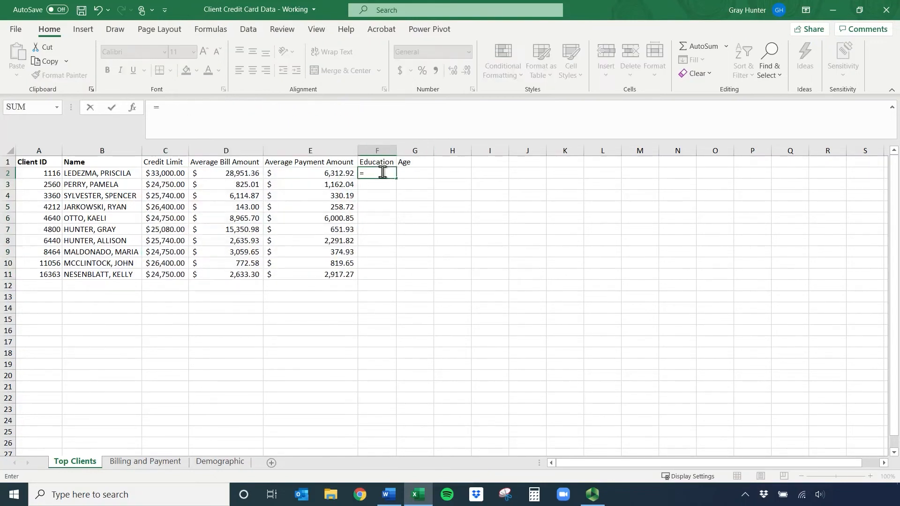
{"action": "type", "text": "xl"}
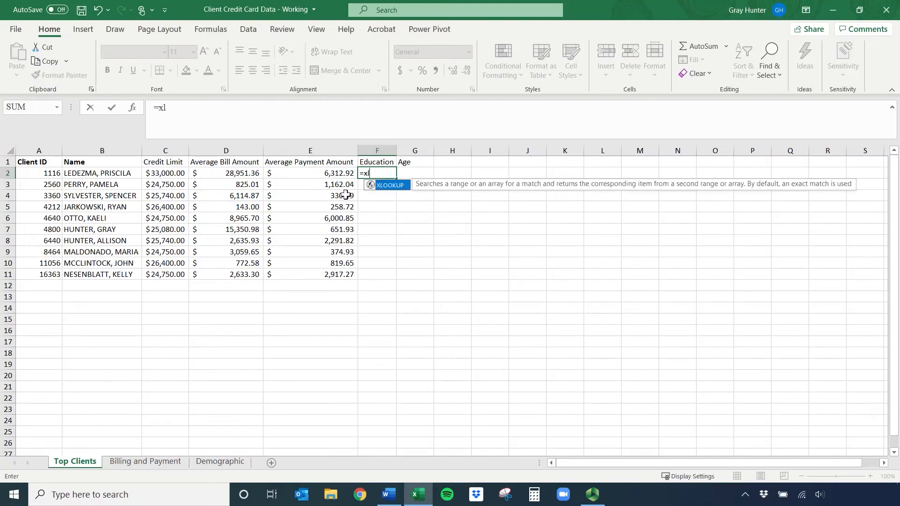
{"action": "double_click", "coordinate": [386, 186]}
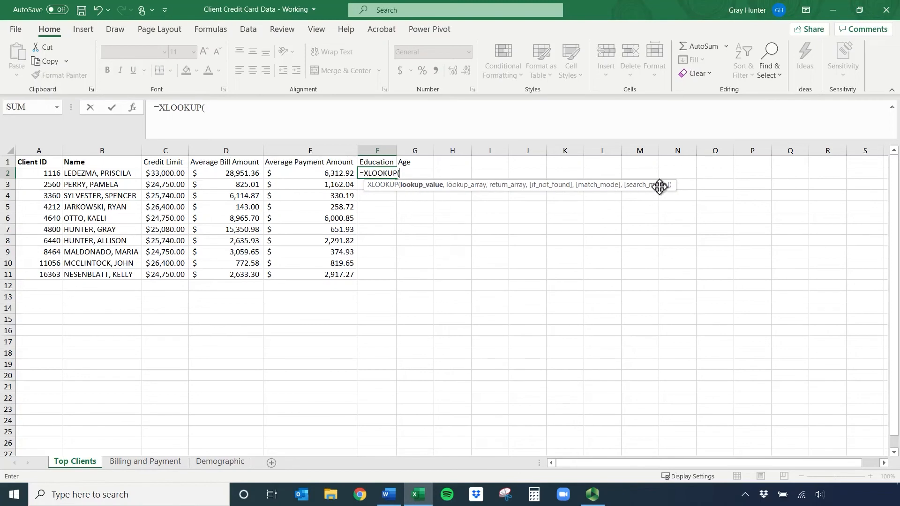
{"action": "left_click", "coordinate": [37, 173]}
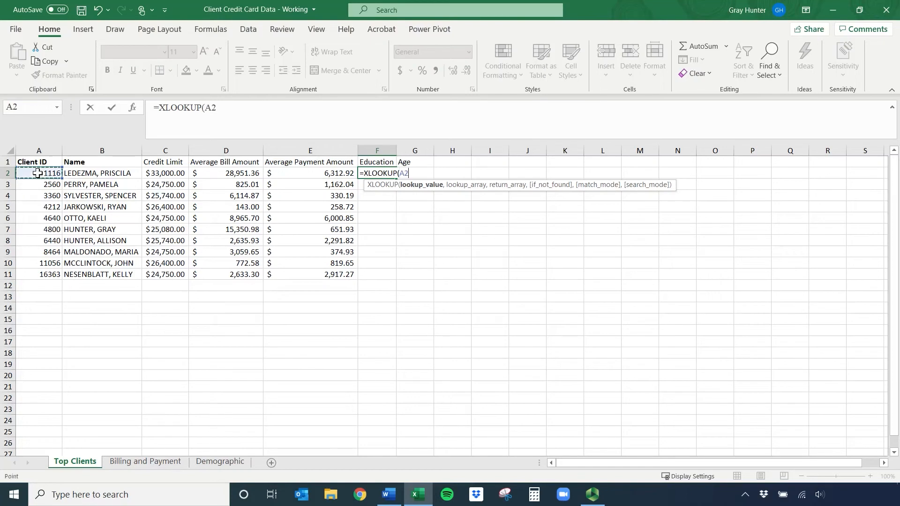
- Set the XLOOKUP's lookup array to column A of the Demographic sheet and its return array to the Education column C
{"action": "type", "text": ","}
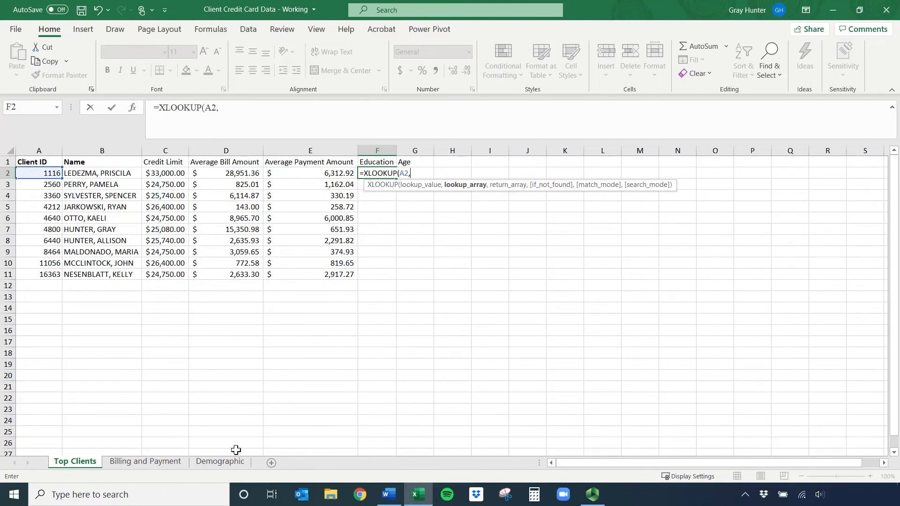
{"action": "left_click", "coordinate": [227, 466]}
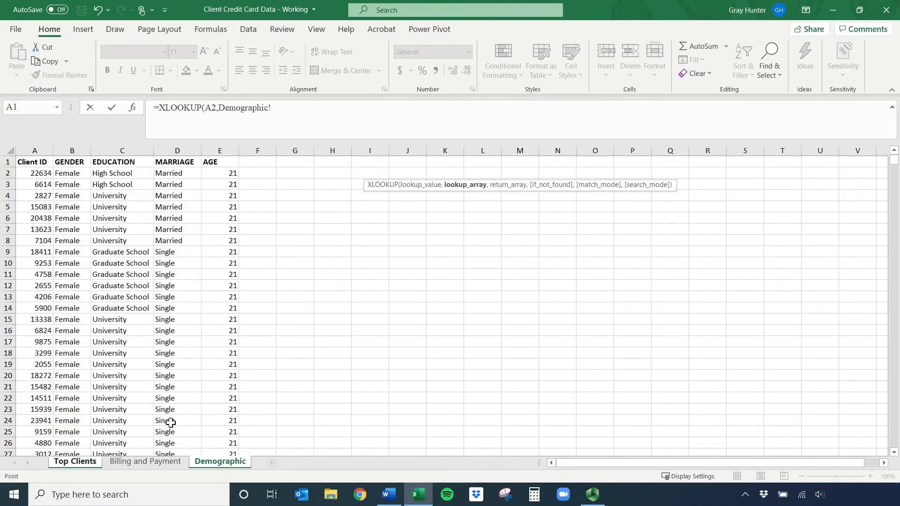
{"action": "left_click", "coordinate": [35, 148]}
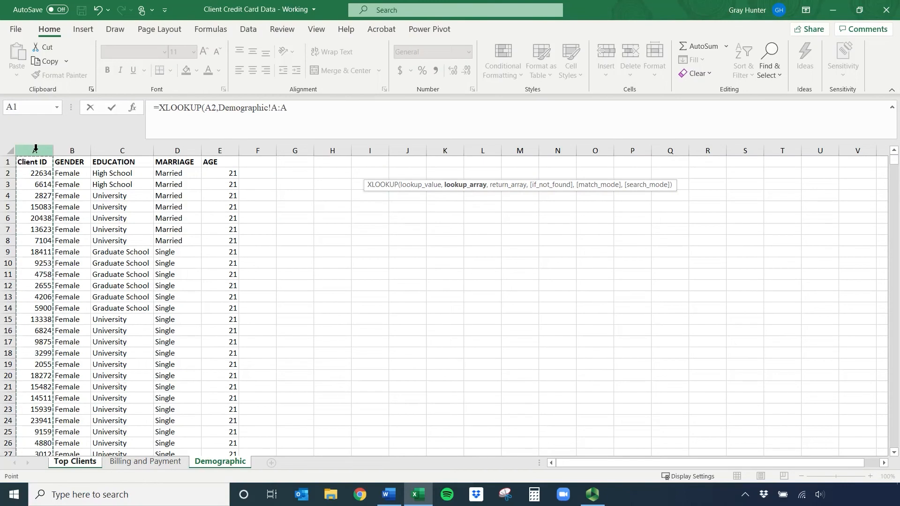
{"action": "type", "text": ","}
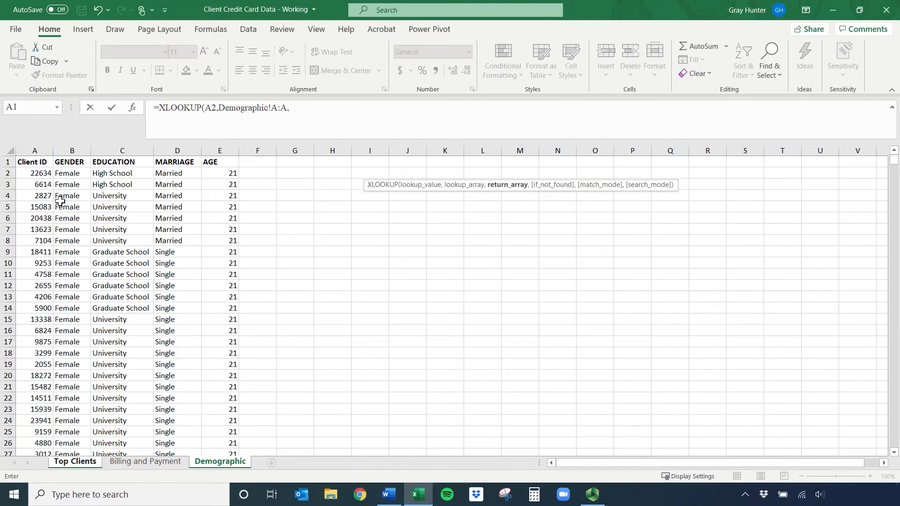
{"action": "left_click", "coordinate": [138, 148]}
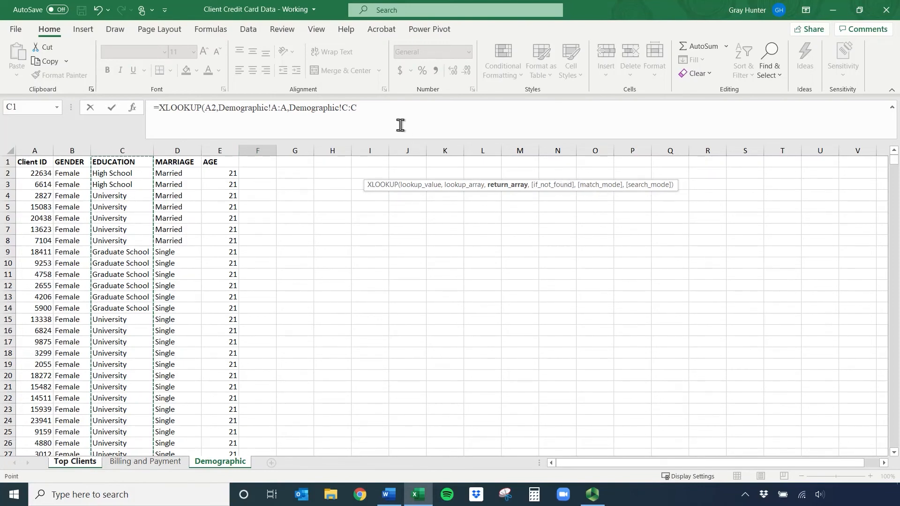
- Complete the Education XLOOKUP with "N/A" as the not-found value and exact match mode 0
{"action": "left_click", "coordinate": [404, 109]}
{"action": "type", "text": ","}
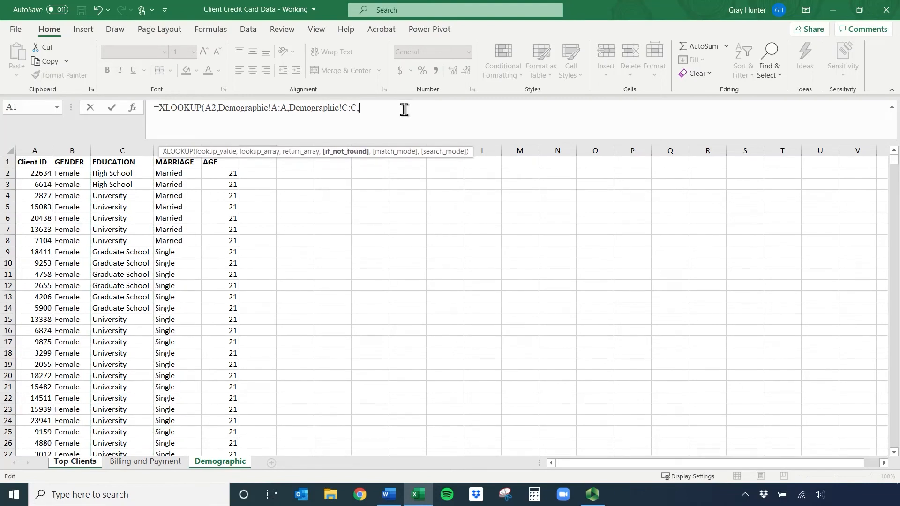
{"action": "type", "text": "\"N/A\","}
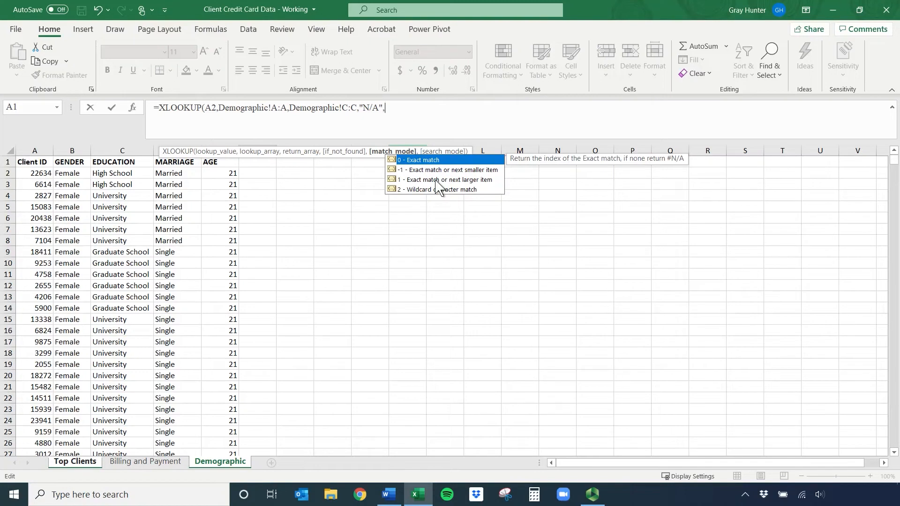
{"action": "double_click", "coordinate": [434, 161]}
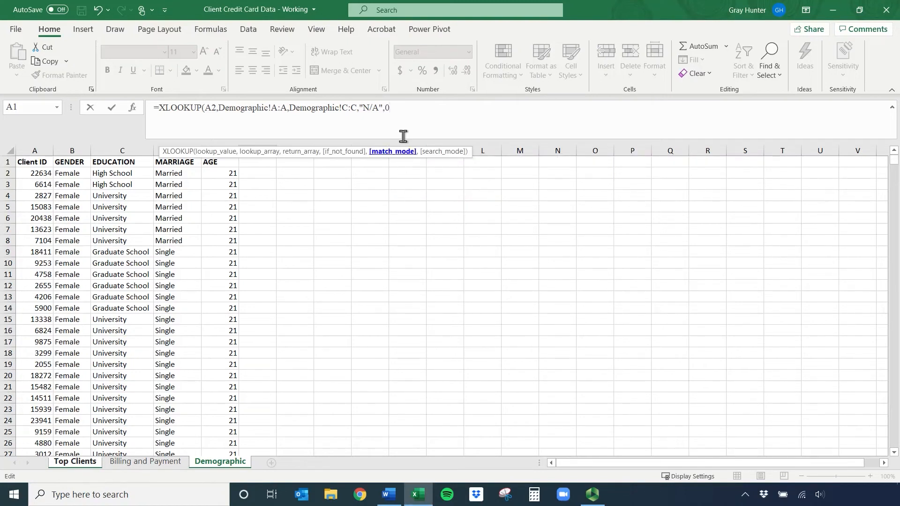
{"action": "type", "text": ","}
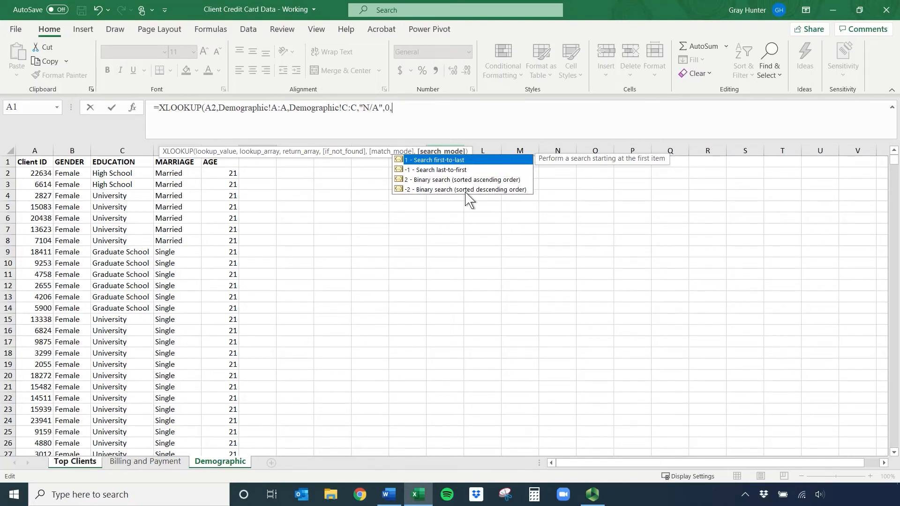
{"action": "key", "text": "BackSpace"}
{"action": "type", "text": "0"}
{"action": "type", "text": ","}
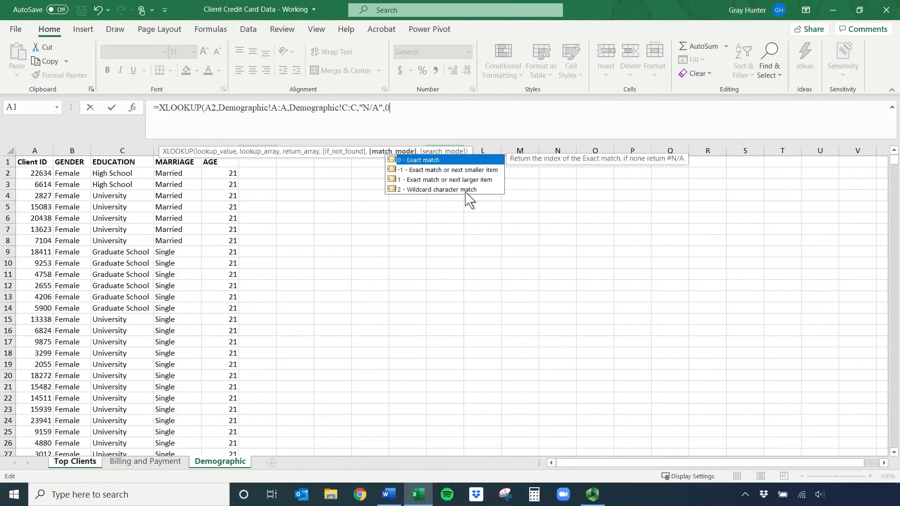
{"action": "type", "text": "1)"}
{"action": "key", "text": "Return"}
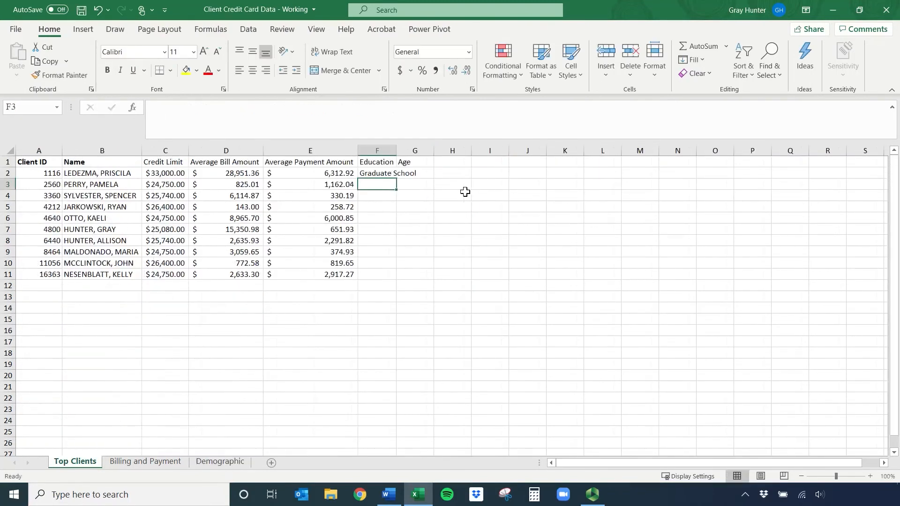
- Autofit the Education column's width and fill the XLOOKUP formula from F2 down to F11
{"action": "double_click", "coordinate": [396, 150]}
{"action": "left_click", "coordinate": [411, 176]}
{"action": "double_click", "coordinate": [419, 178]}
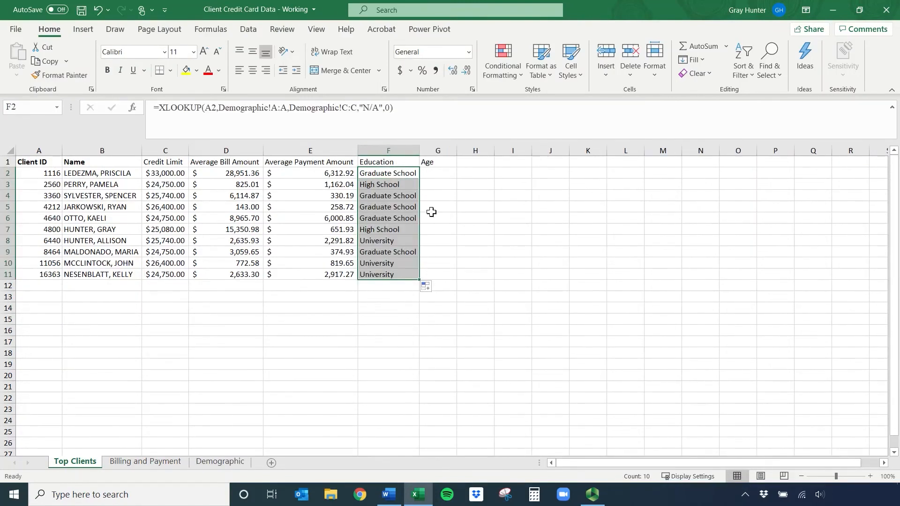
- Start an XLOOKUP formula in G2 under Age with the client ID in A2 as the lookup value
{"action": "left_click", "coordinate": [441, 173]}
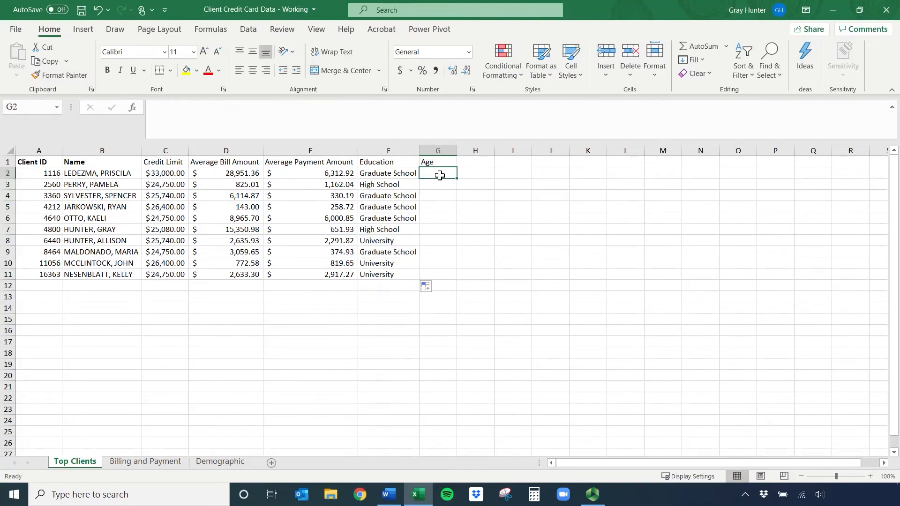
{"action": "type", "text": "=xl"}
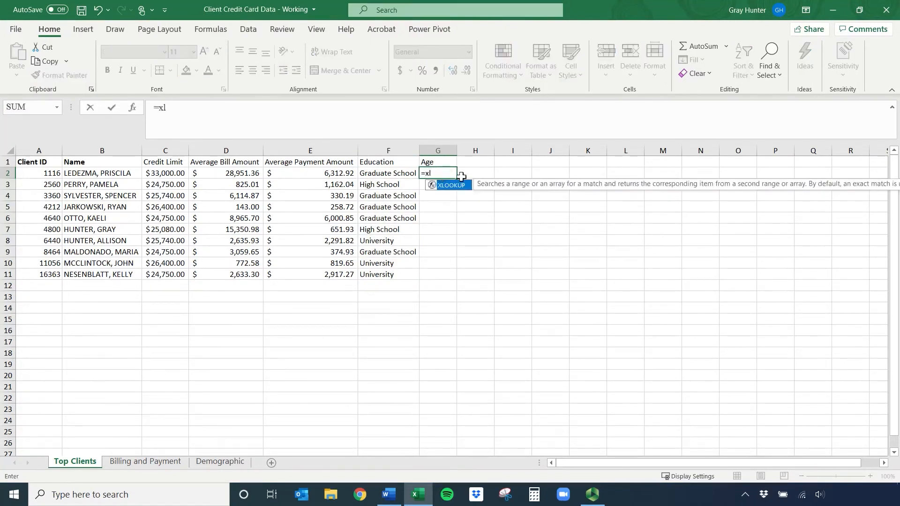
{"action": "double_click", "coordinate": [449, 187]}
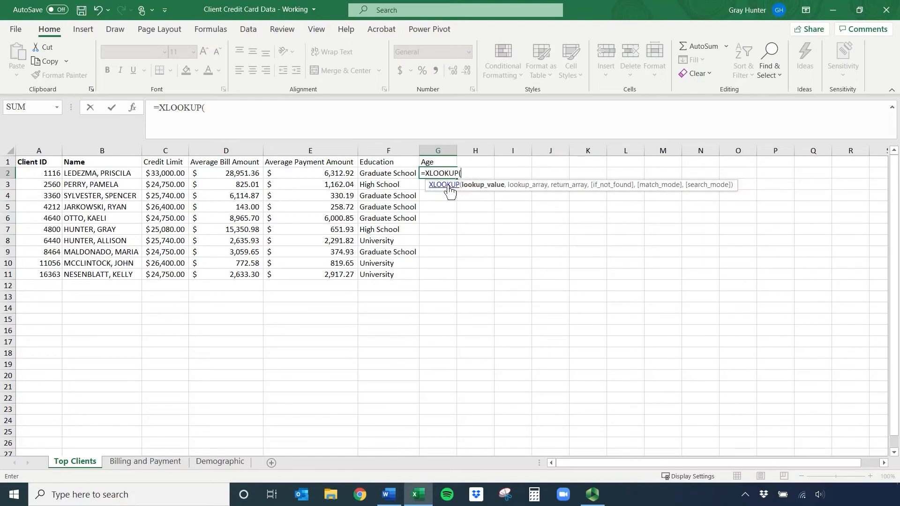
{"action": "left_click", "coordinate": [55, 174]}
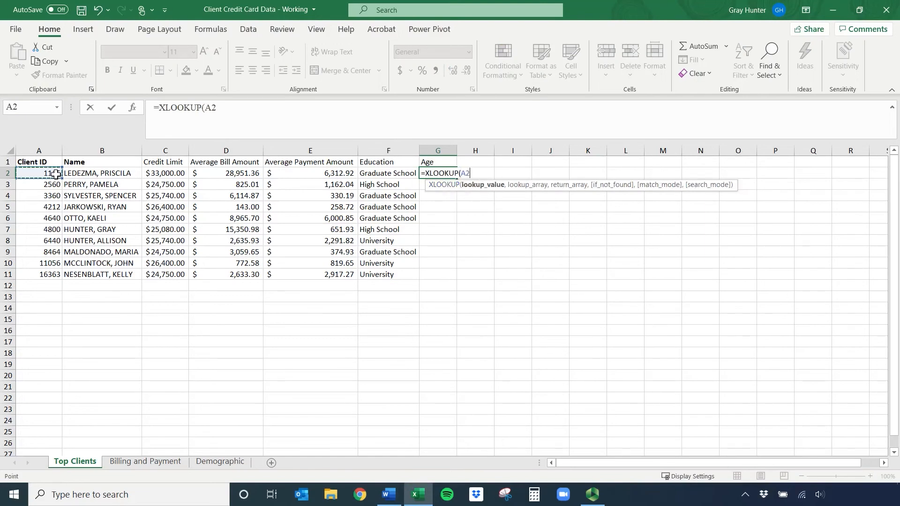
{"action": "type", "text": ","}
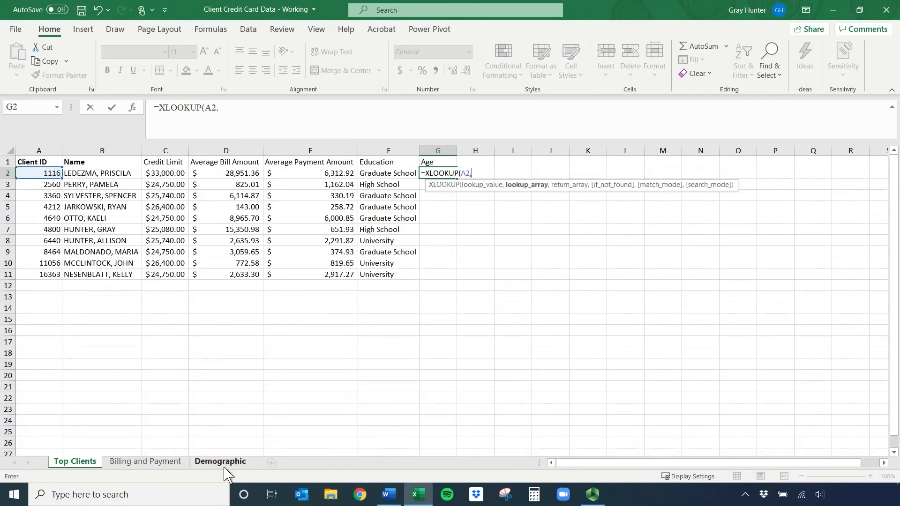
- Complete the Age XLOOKUP with Demographic column A as lookup array and column E as return array, and fill it down to G11
{"action": "left_click", "coordinate": [220, 462]}
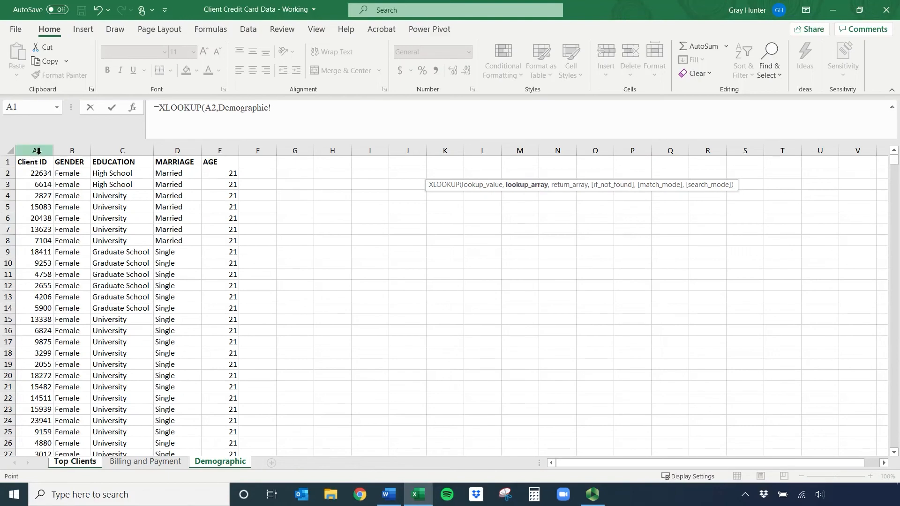
{"action": "left_click", "coordinate": [39, 150]}
{"action": "type", "text": ","}
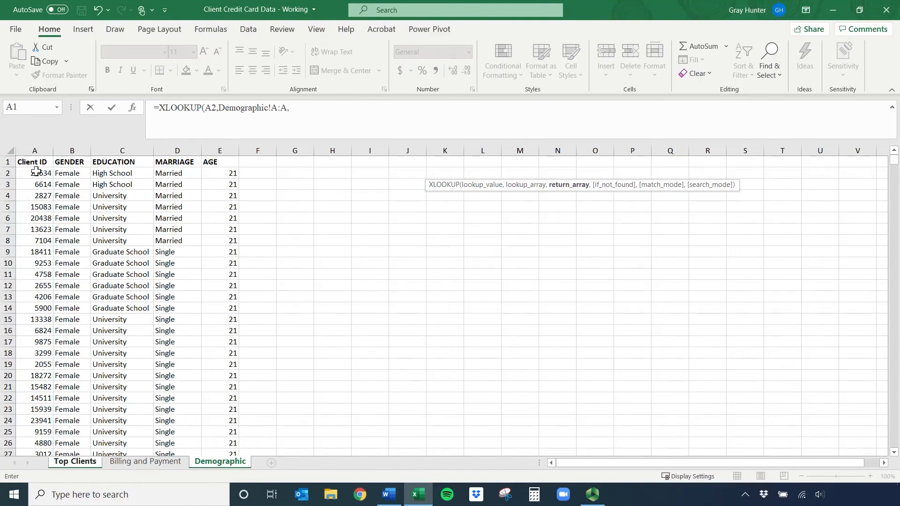
{"action": "left_click", "coordinate": [216, 148]}
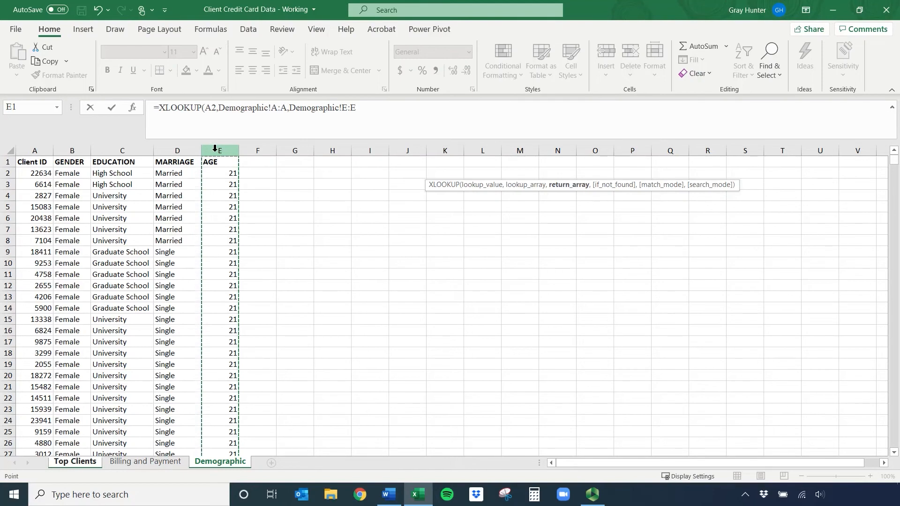
{"action": "type", "text": ")"}
{"action": "key", "text": "Return"}
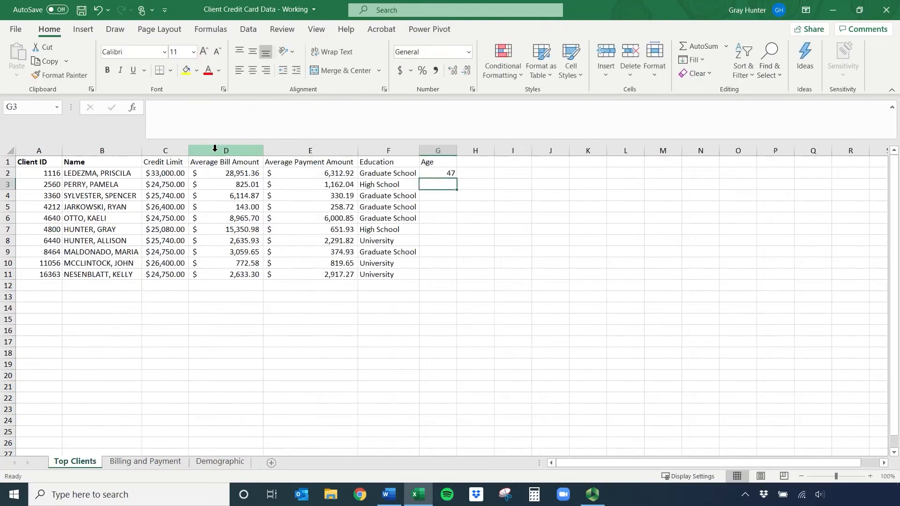
{"action": "left_click", "coordinate": [431, 175]}
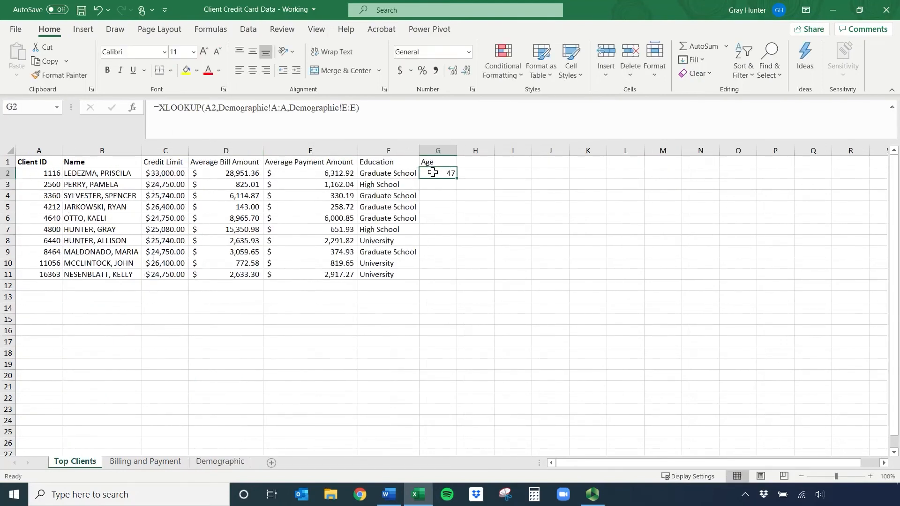
{"action": "double_click", "coordinate": [457, 179]}
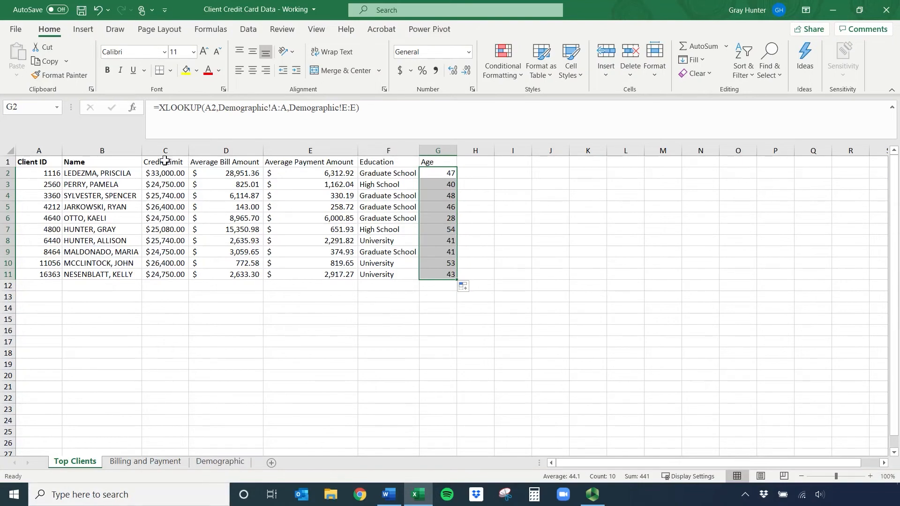
- Copy the Credit Limit, Average Bill Amount and Average Payment Amount headers from Top Clients into F1:H1 of the Demographic sheet
{"action": "left_click_drag", "start_coordinate": [165, 161], "coordinate": [276, 159]}
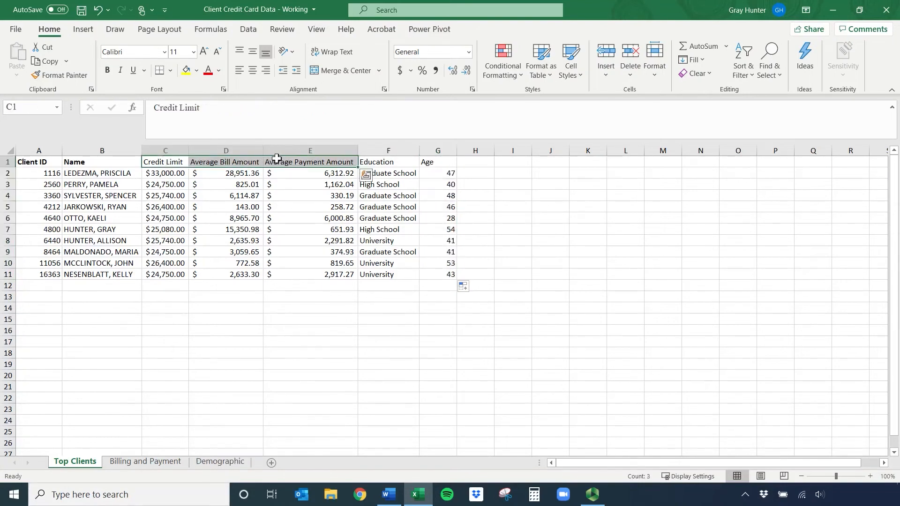
{"action": "key", "text": "ctrl+c"}
{"action": "left_click", "coordinate": [230, 462]}
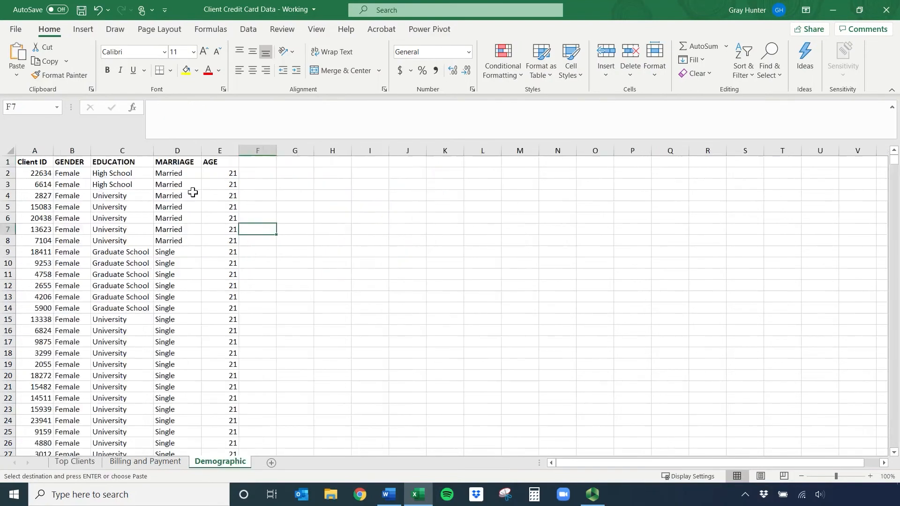
{"action": "left_click", "coordinate": [257, 162]}
{"action": "key", "text": "ctrl+v"}
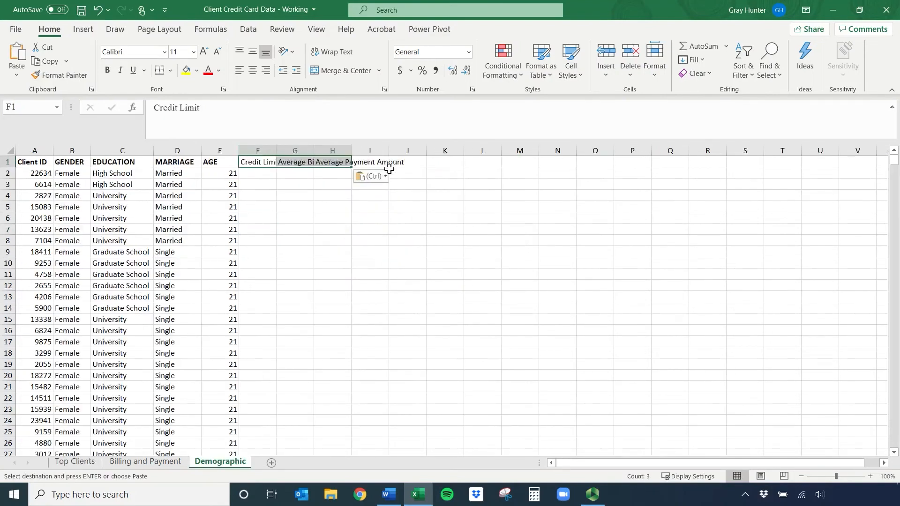
- Enter the header "Defaulted" in I1 of the Demographic sheet
{"action": "left_click", "coordinate": [374, 162]}
{"action": "type", "text": "DEf"}
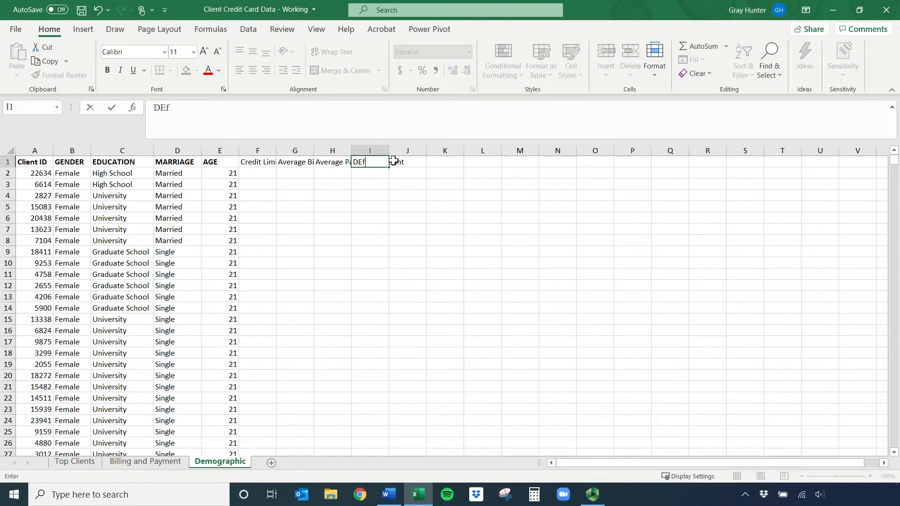
{"action": "type", "text": "aulted"}
{"action": "key", "text": "Return"}
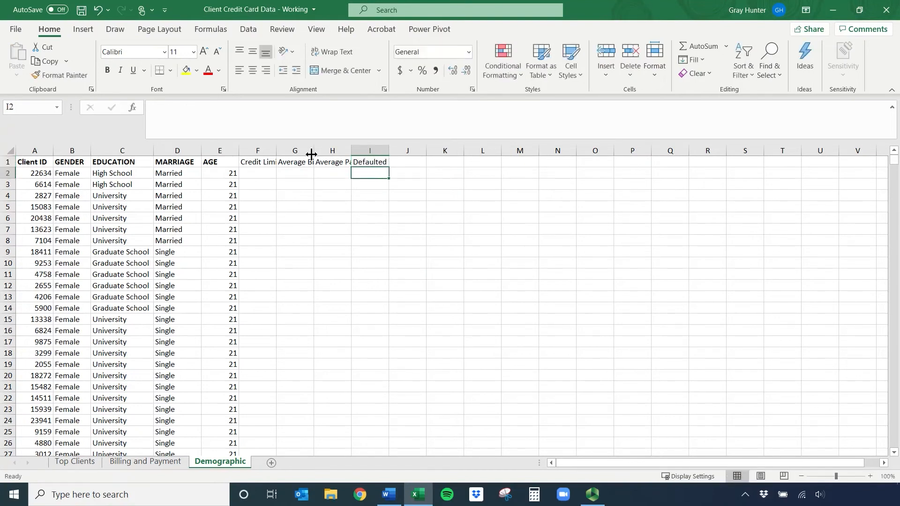
- Autofit the widths of columns F to I on the Demographic sheet to their new headers
{"action": "double_click", "coordinate": [277, 152]}
{"action": "double_click", "coordinate": [321, 150]}
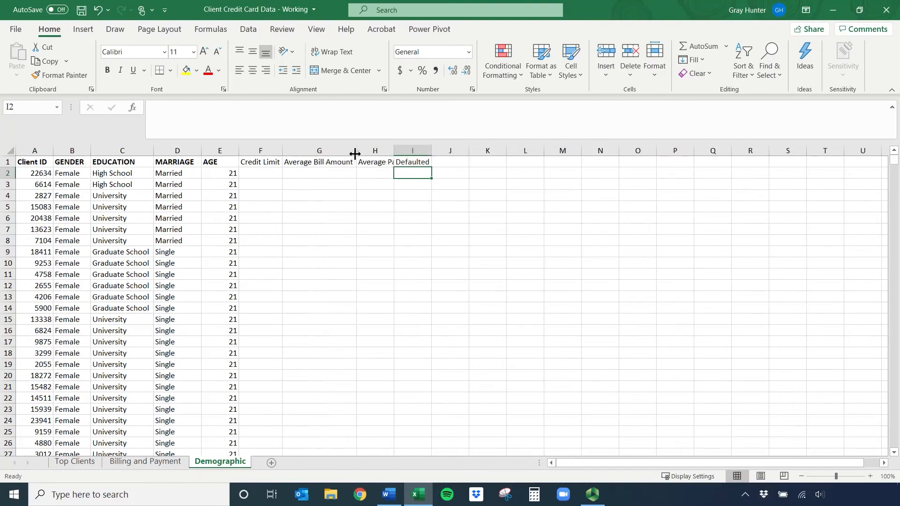
{"action": "double_click", "coordinate": [393, 151]}
{"action": "double_click", "coordinate": [485, 154]}
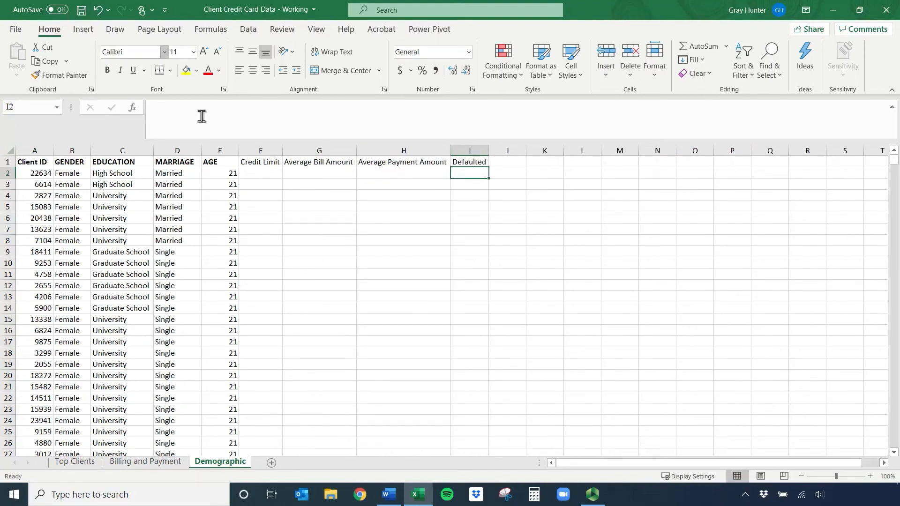
{"action": "left_click", "coordinate": [272, 172]}
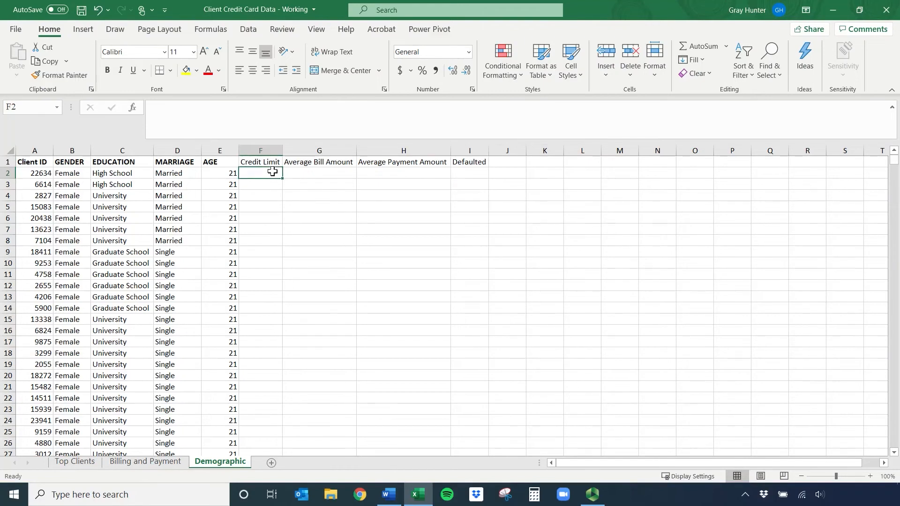
{"action": "left_click_drag", "start_coordinate": [263, 150], "coordinate": [304, 150]}
{"action": "left_click", "coordinate": [389, 252]}
{"action": "left_click_drag", "start_coordinate": [408, 151], "coordinate": [470, 146]}
{"action": "left_click", "coordinate": [408, 163]}
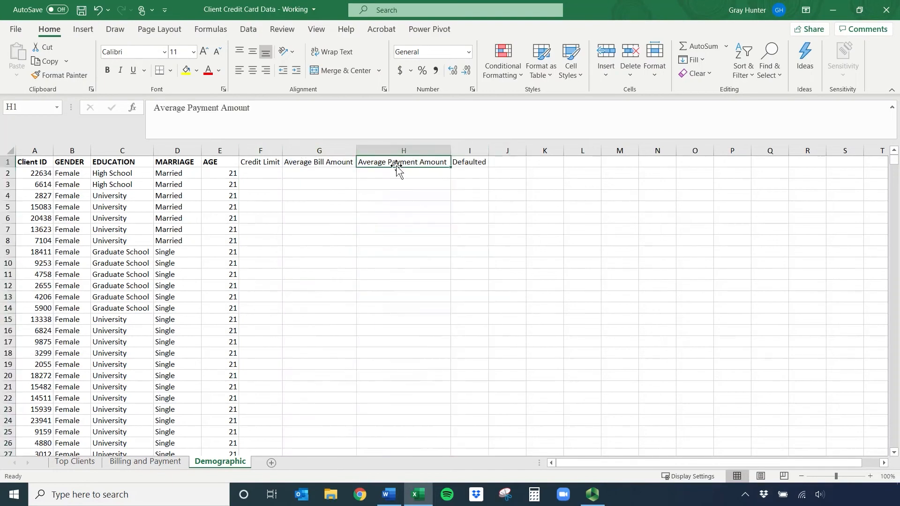
{"action": "left_click_drag", "start_coordinate": [380, 147], "coordinate": [455, 149]}
{"action": "left_click", "coordinate": [322, 176]}
- Start an INDEX formula in F2 of the Demographic sheet with Billing and Payment column B as its array
{"action": "left_click", "coordinate": [271, 175]}
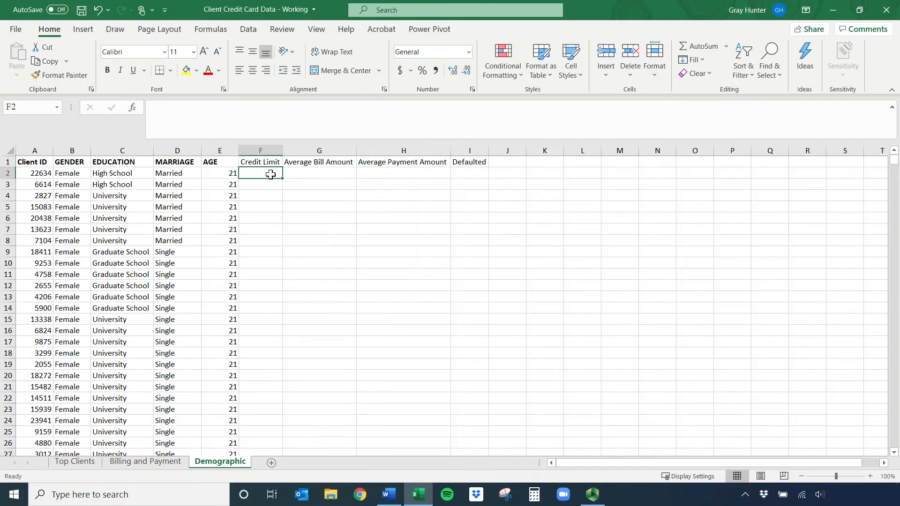
{"action": "type", "text": "=index"}
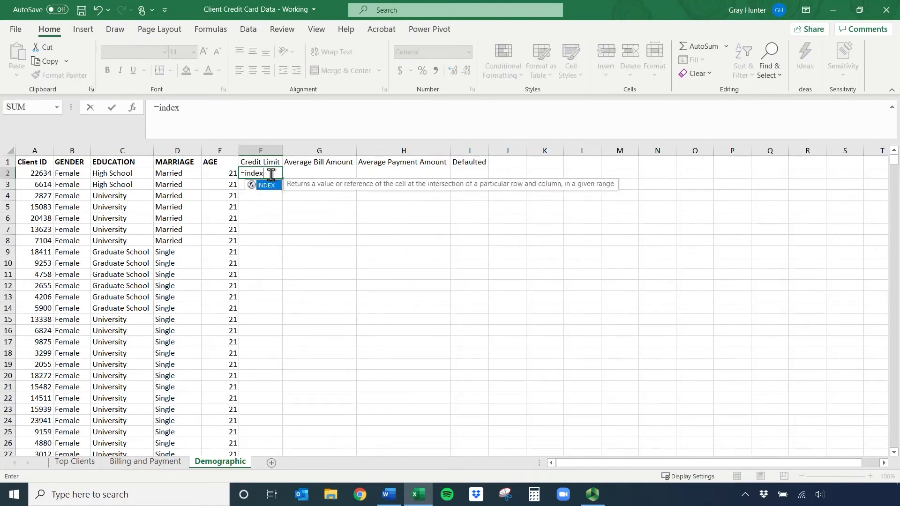
{"action": "type", "text": "("}
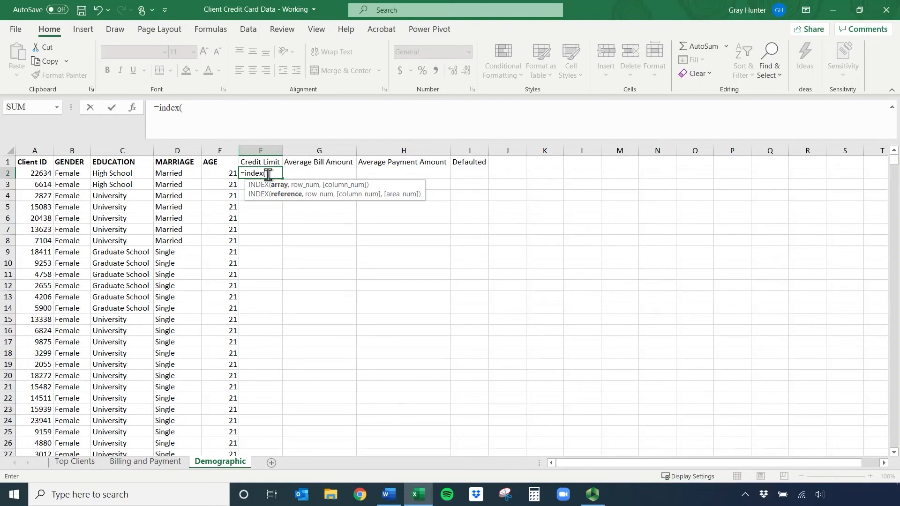
{"action": "left_click", "coordinate": [153, 463]}
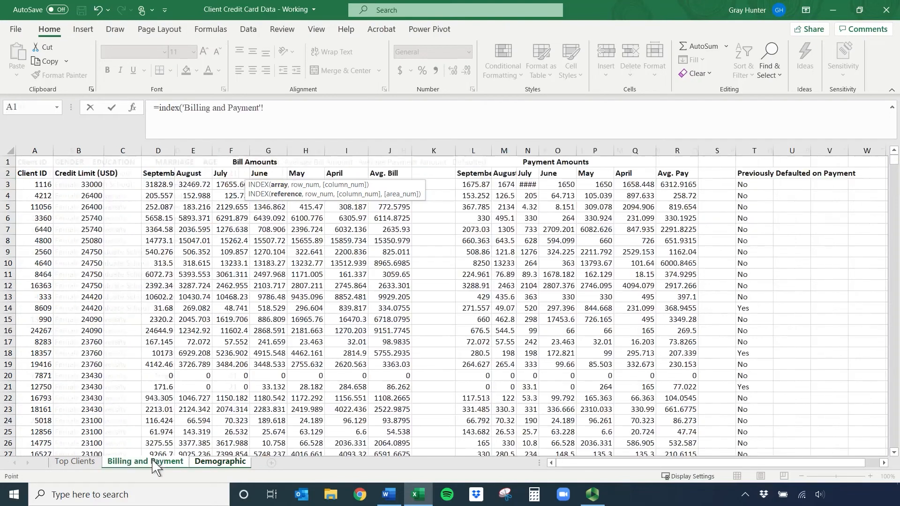
{"action": "left_click", "coordinate": [74, 148]}
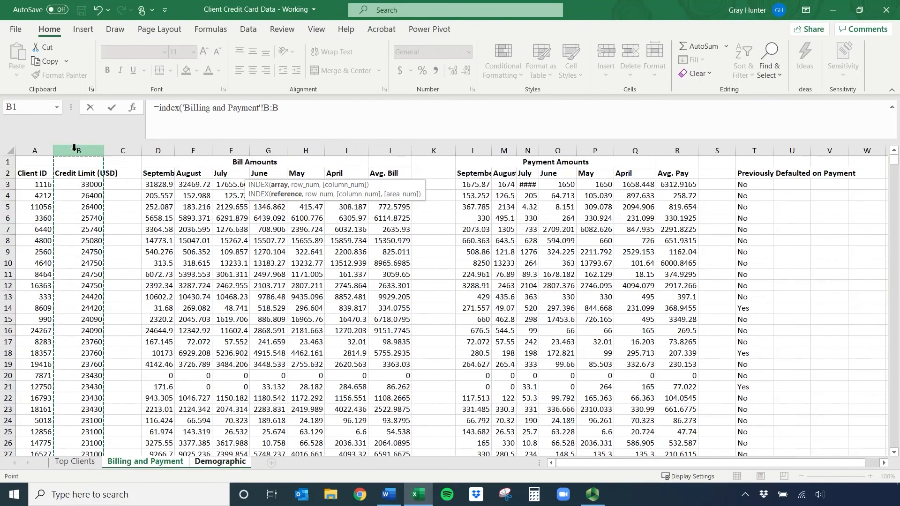
{"action": "type", "text": ","}
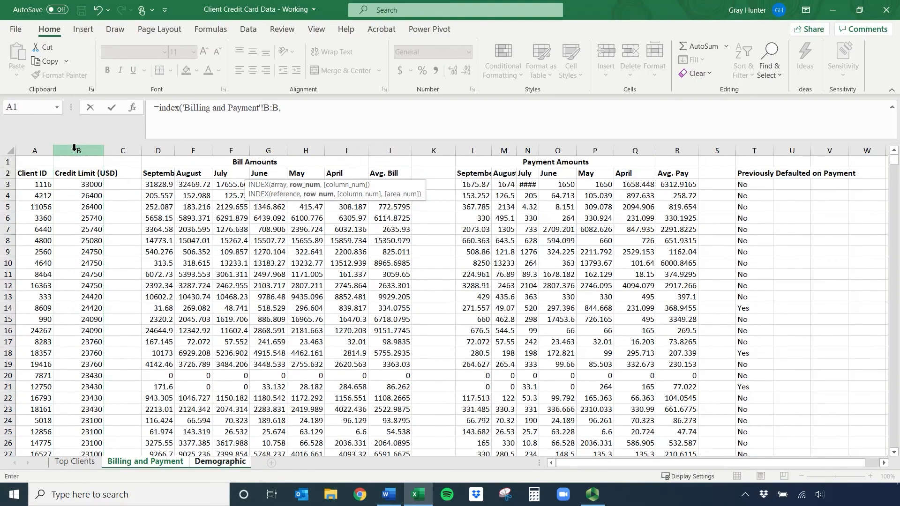
- Complete the Credit Limit formula with a MATCH of Demographic A2 in Billing and Payment column A, using match type 0
{"action": "type", "text": "match"}
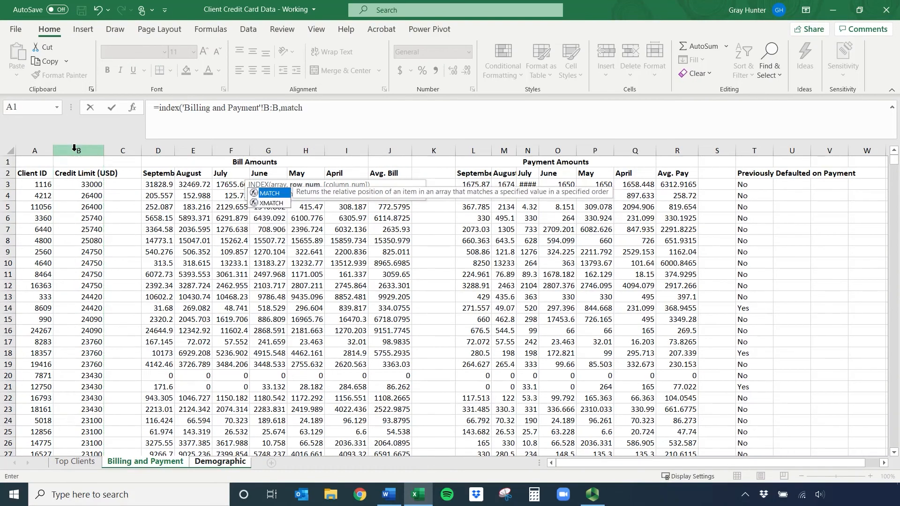
{"action": "type", "text": "("}
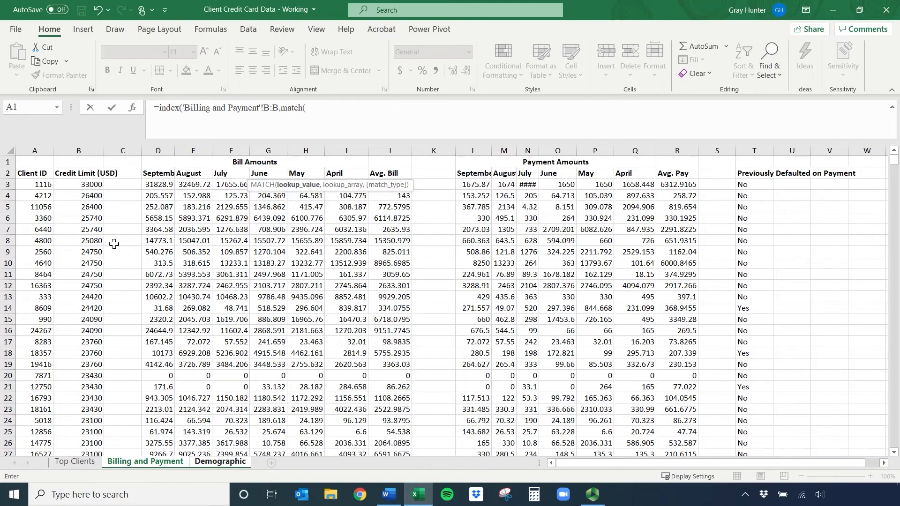
{"action": "left_click", "coordinate": [218, 462]}
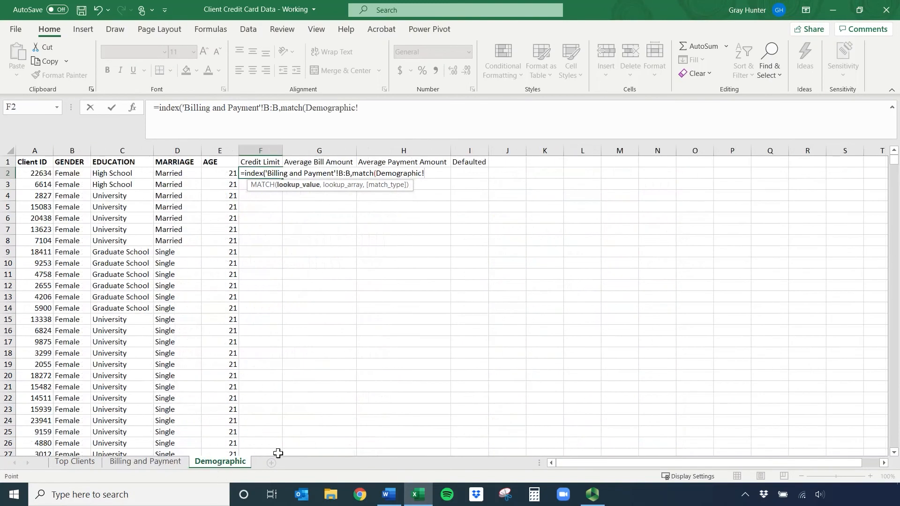
{"action": "left_click", "coordinate": [44, 174]}
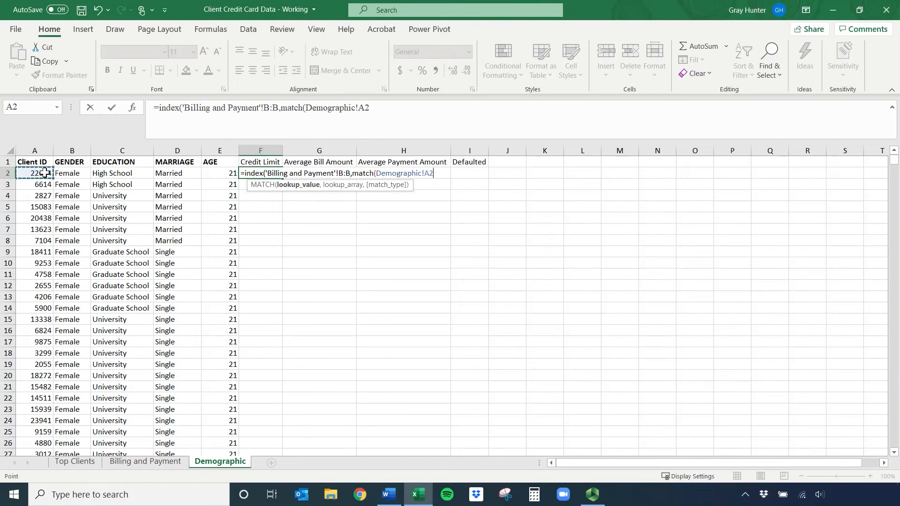
{"action": "type", "text": ","}
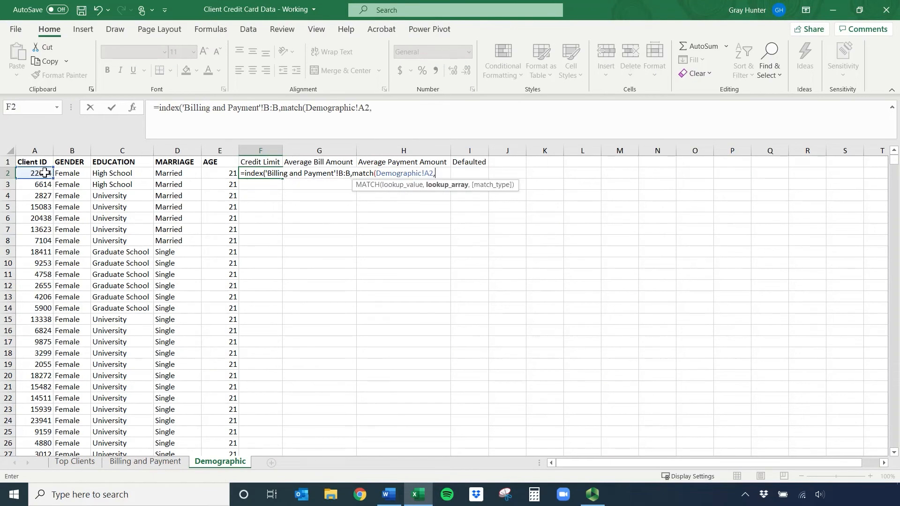
{"action": "left_click", "coordinate": [146, 462]}
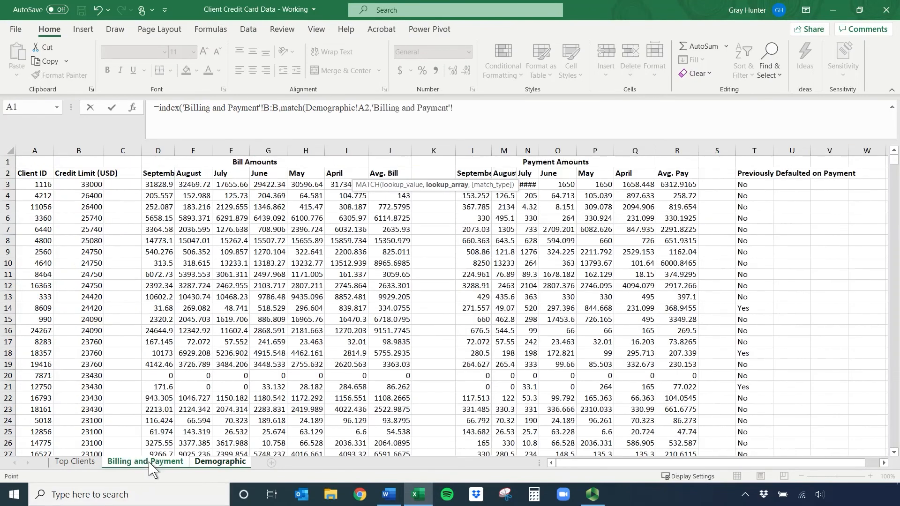
{"action": "left_click", "coordinate": [38, 149]}
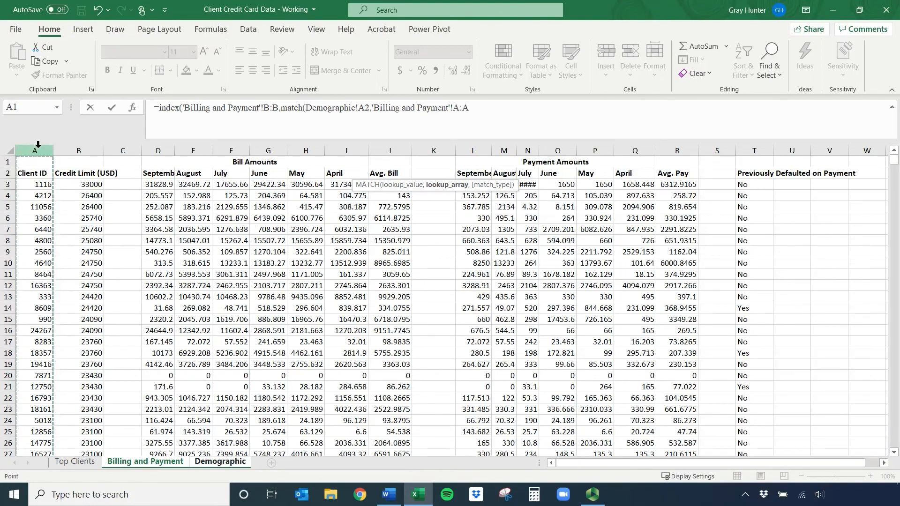
{"action": "type", "text": ","}
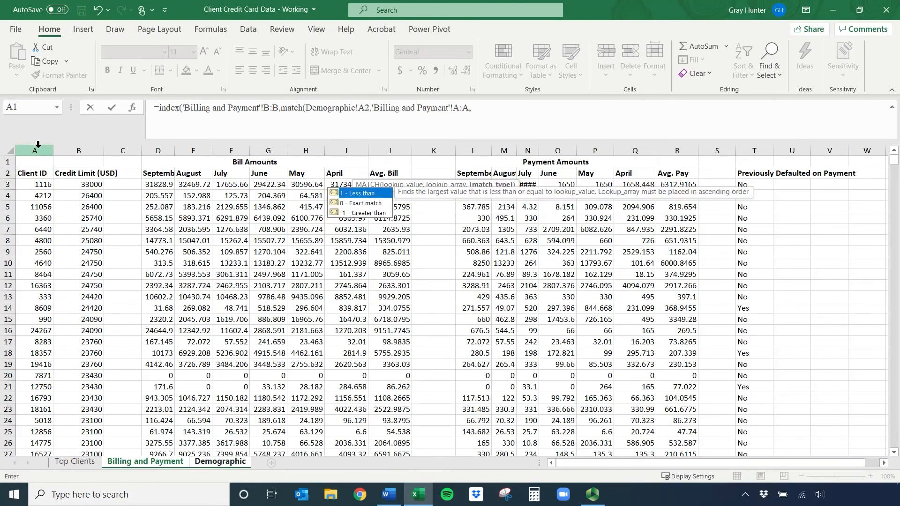
{"action": "type", "text": "0))"}
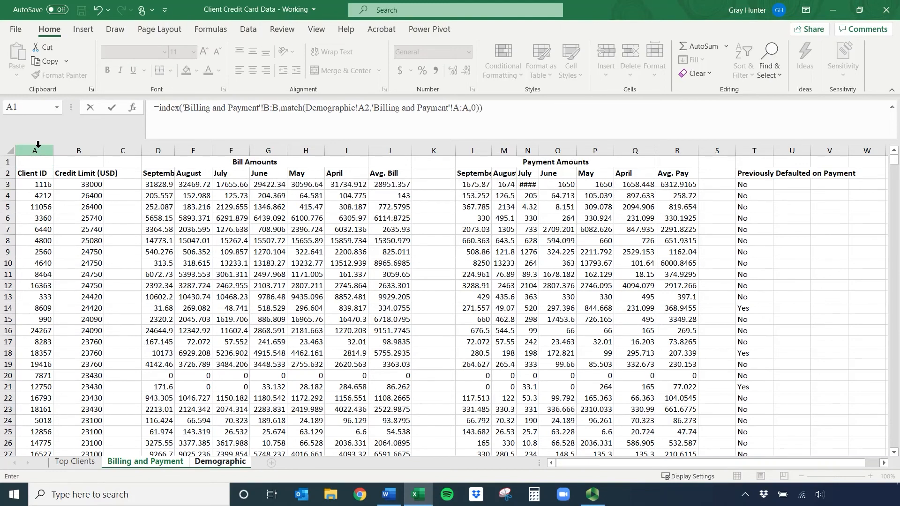
{"action": "key", "text": "Return"}
- Fill the Credit Limit formula from F2 down the whole column of clients
{"action": "left_click", "coordinate": [274, 173]}
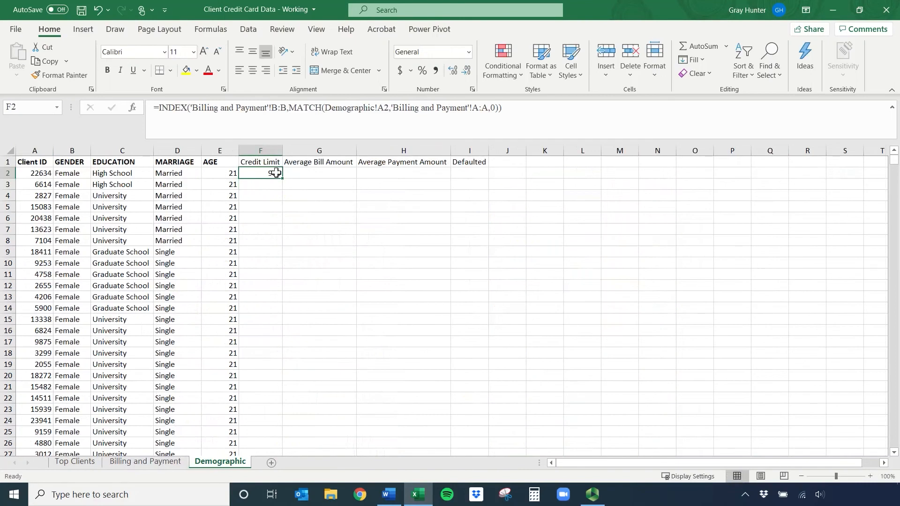
{"action": "double_click", "coordinate": [282, 179]}
{"action": "left_click_drag", "start_coordinate": [295, 181], "coordinate": [312, 206]}
- Start an INDEX formula in G2 of the Demographic sheet with Billing and Payment column J as its array
{"action": "left_click", "coordinate": [309, 169]}
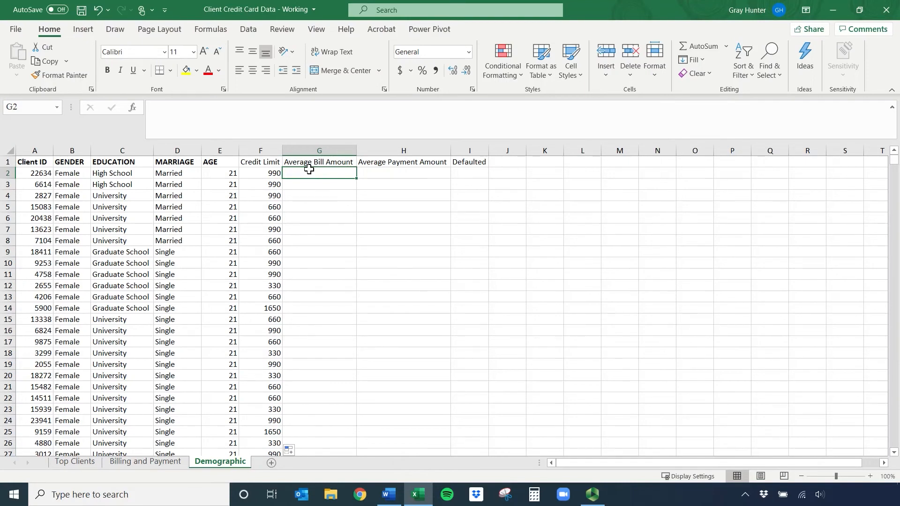
{"action": "type", "text": "=index"}
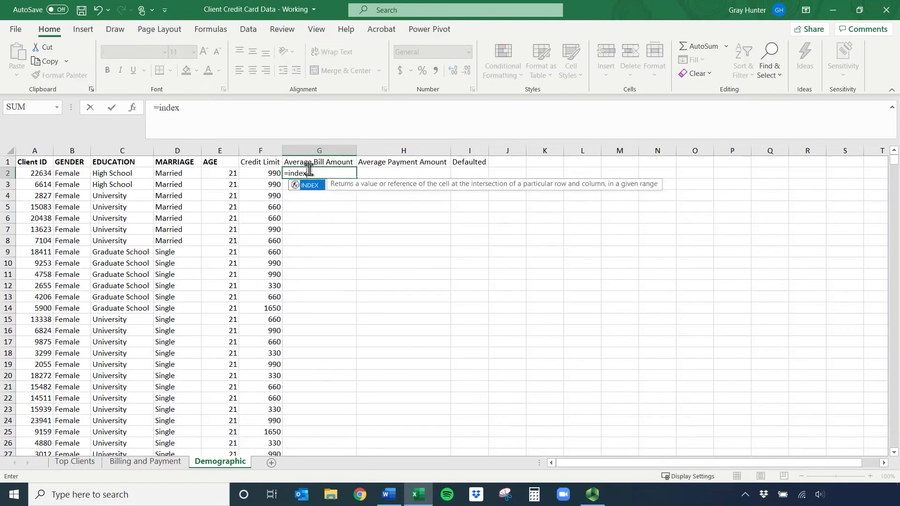
{"action": "type", "text": "("}
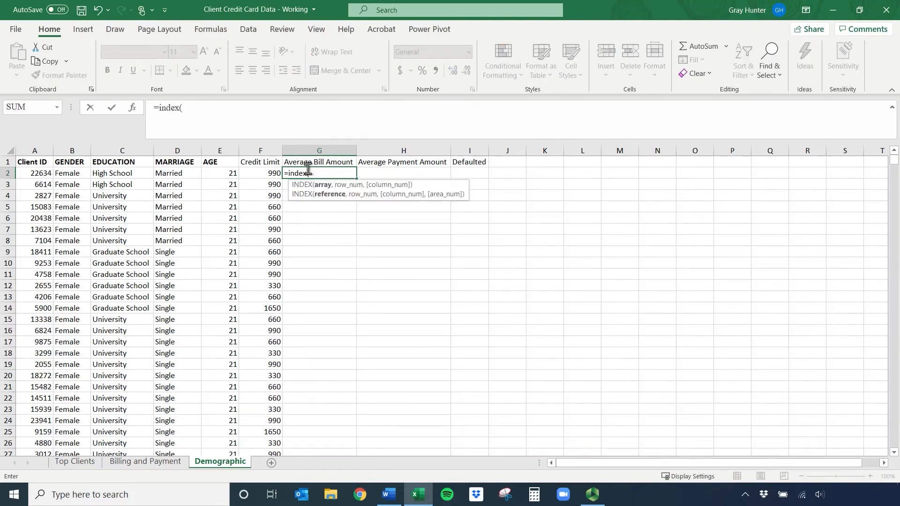
{"action": "left_click", "coordinate": [142, 465]}
{"action": "left_click", "coordinate": [397, 144]}
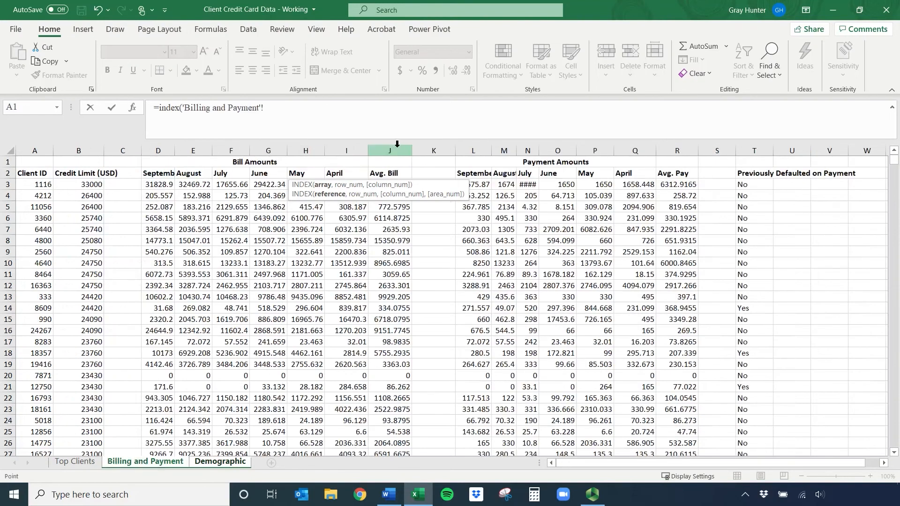
{"action": "type", "text": ","}
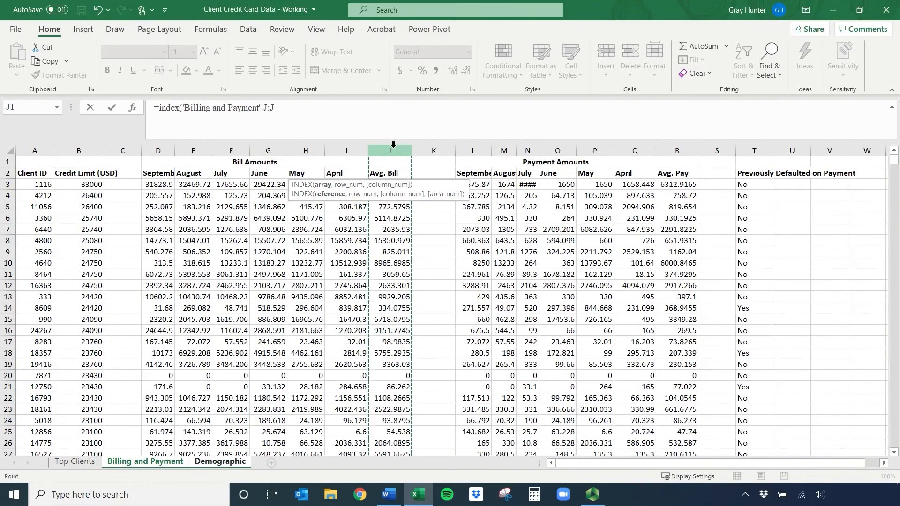
- Complete the G2 formula with a MATCH of Demographic A2 in Billing and Payment column A, match type 0, and fill it down column G
{"action": "type", "text": "match"}
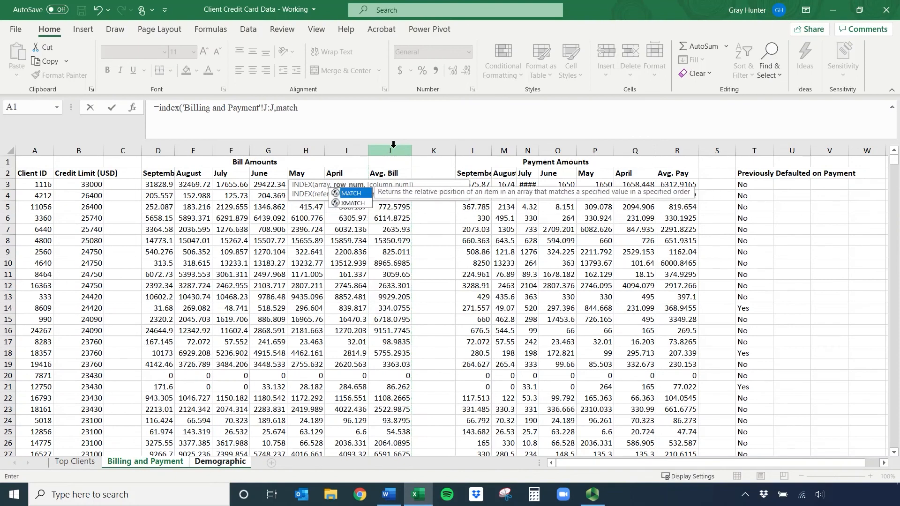
{"action": "type", "text": "("}
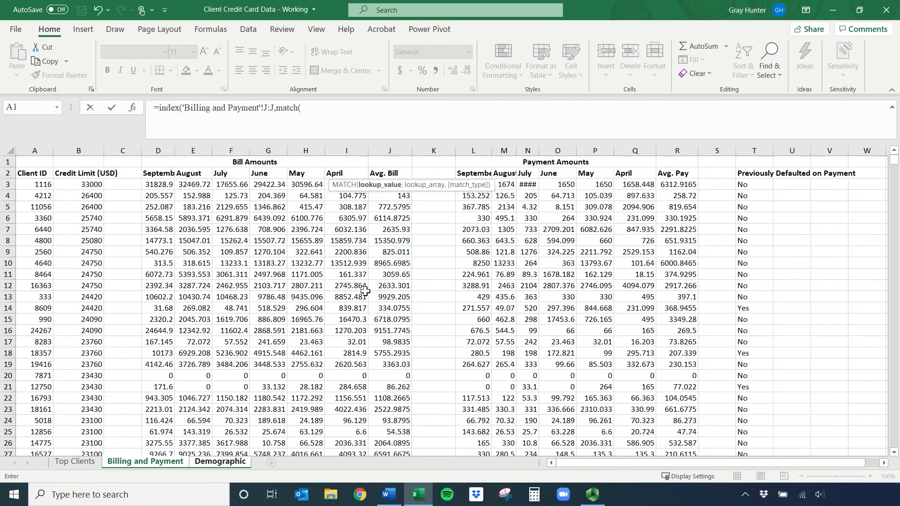
{"action": "left_click", "coordinate": [219, 463]}
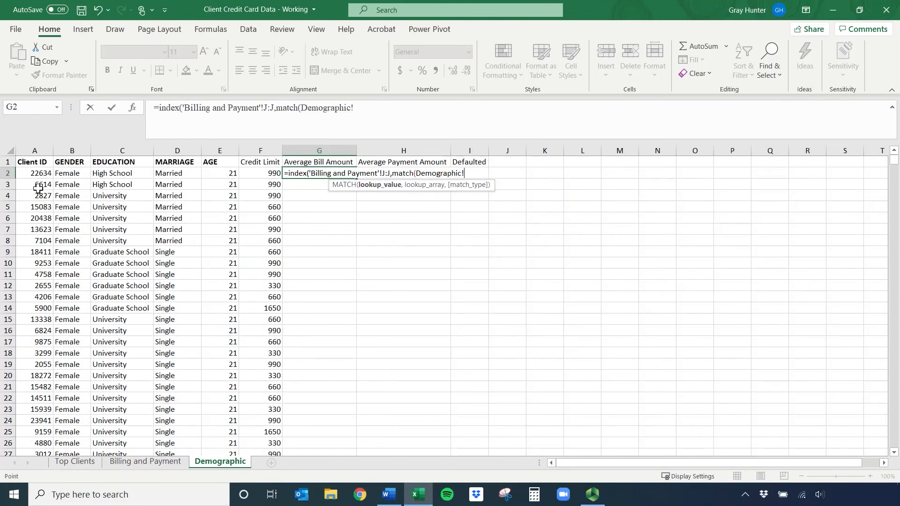
{"action": "left_click", "coordinate": [42, 174]}
{"action": "type", "text": ","}
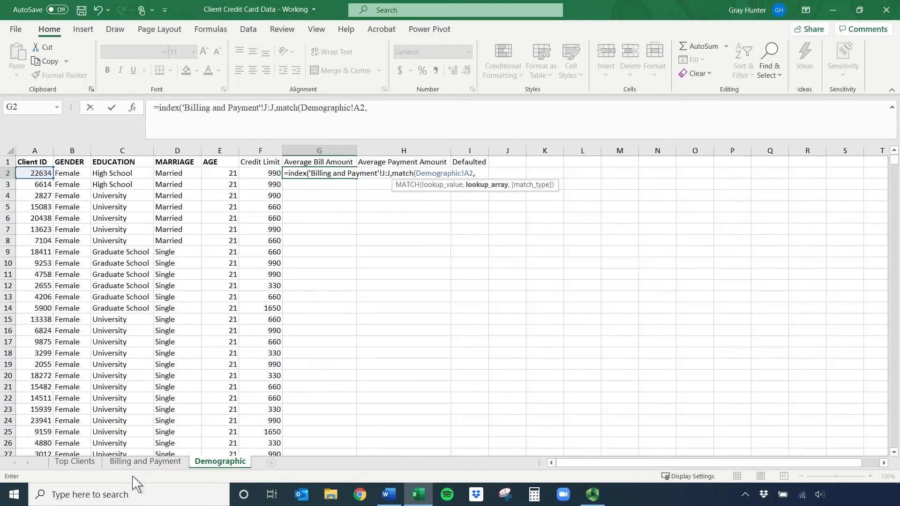
{"action": "left_click", "coordinate": [132, 463]}
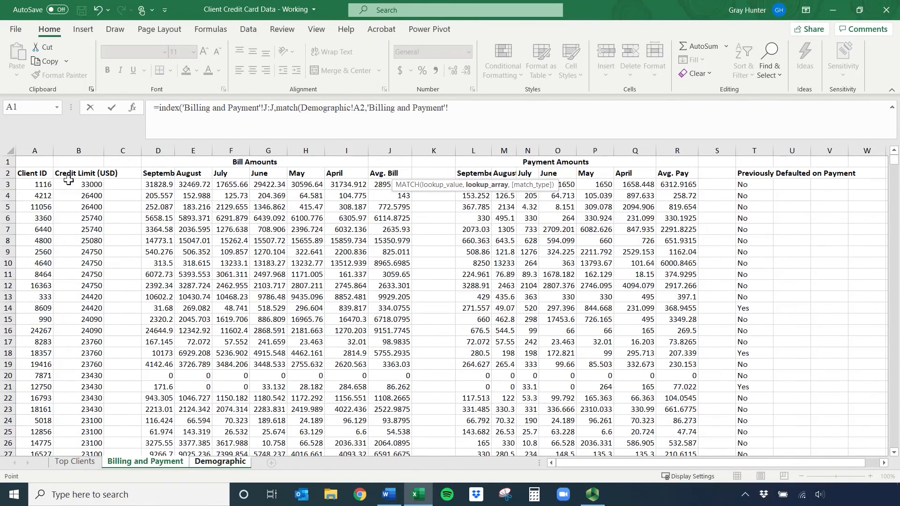
{"action": "left_click", "coordinate": [35, 148]}
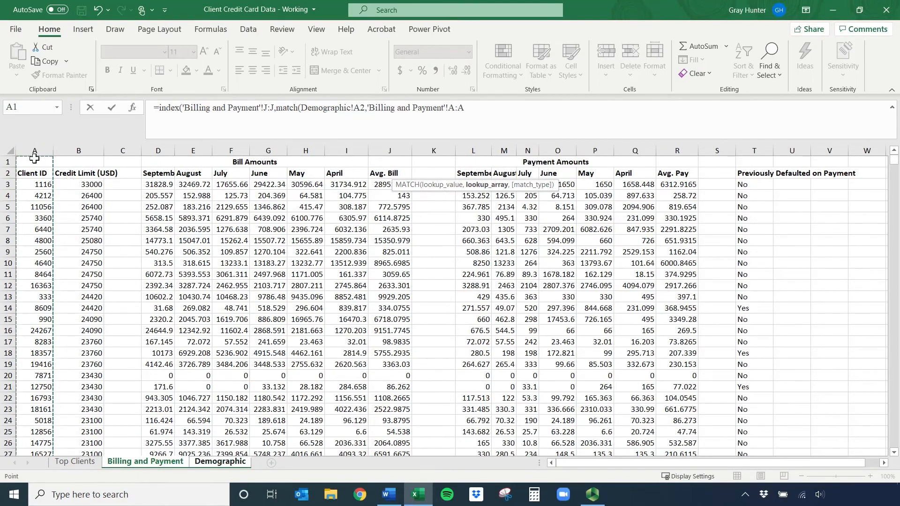
{"action": "type", "text": ","}
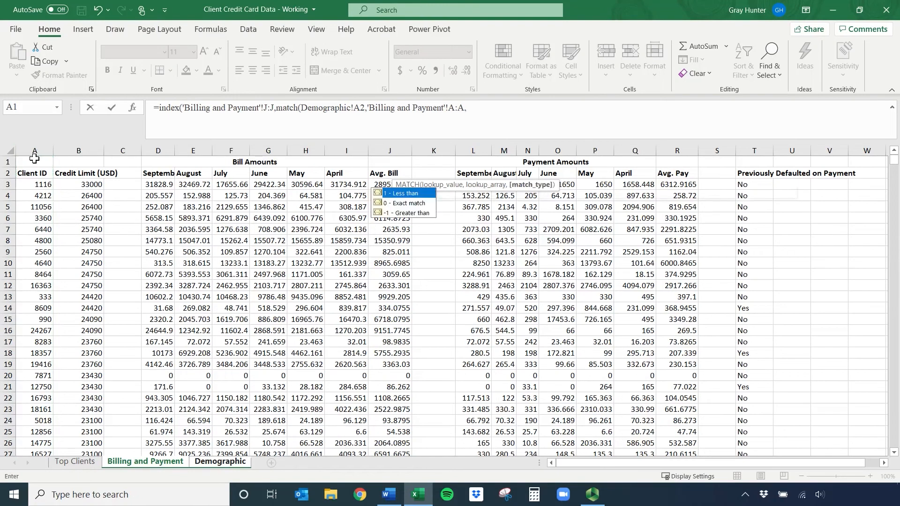
{"action": "type", "text": "0))"}
{"action": "key", "text": "Return"}
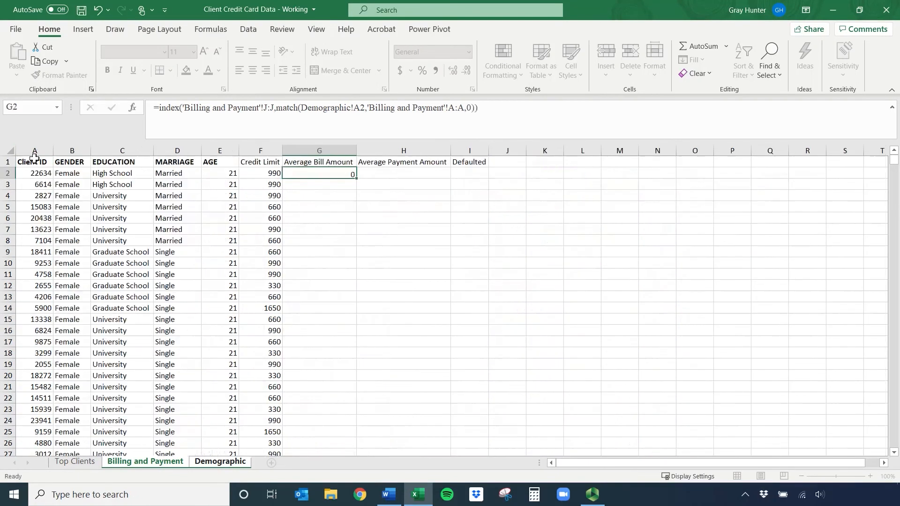
{"action": "left_click", "coordinate": [342, 174]}
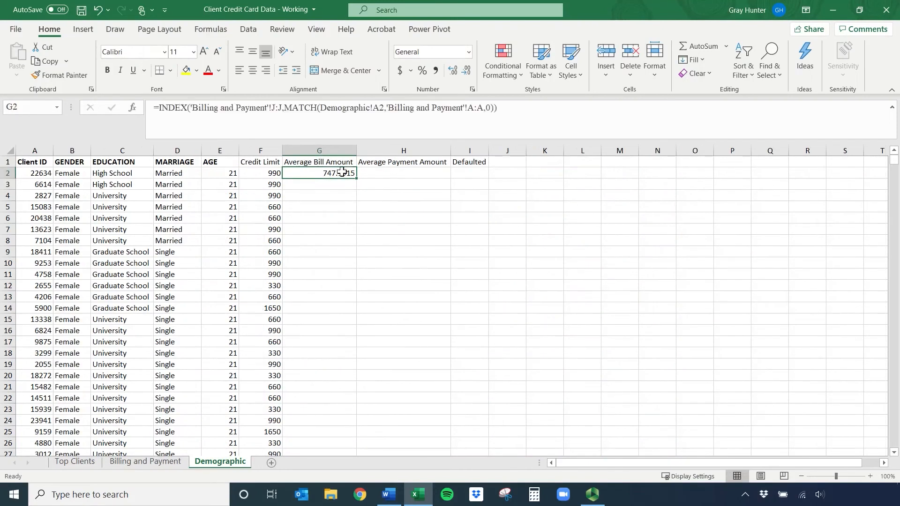
{"action": "double_click", "coordinate": [356, 179]}
- Start an XLOOKUP formula in H2 of the Demographic sheet, looking up A2 in Billing and Payment column A
{"action": "left_click", "coordinate": [378, 171]}
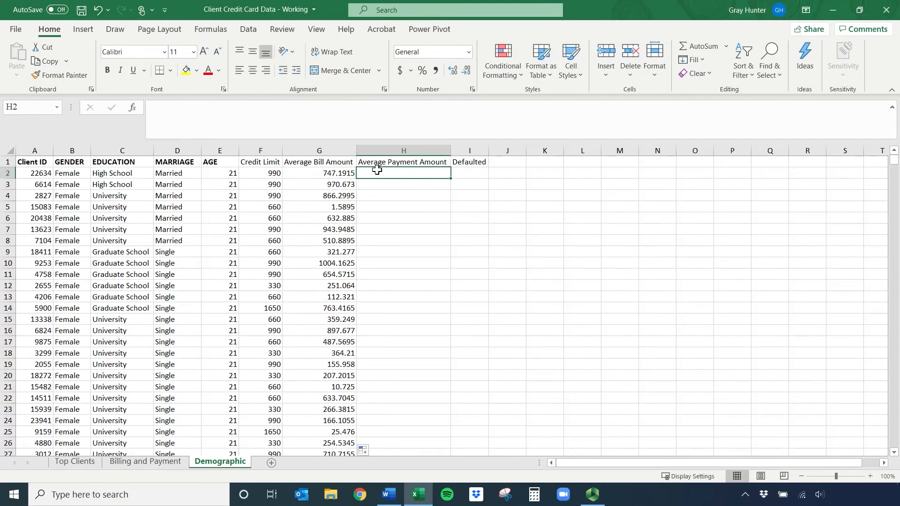
{"action": "type", "text": "=xl"}
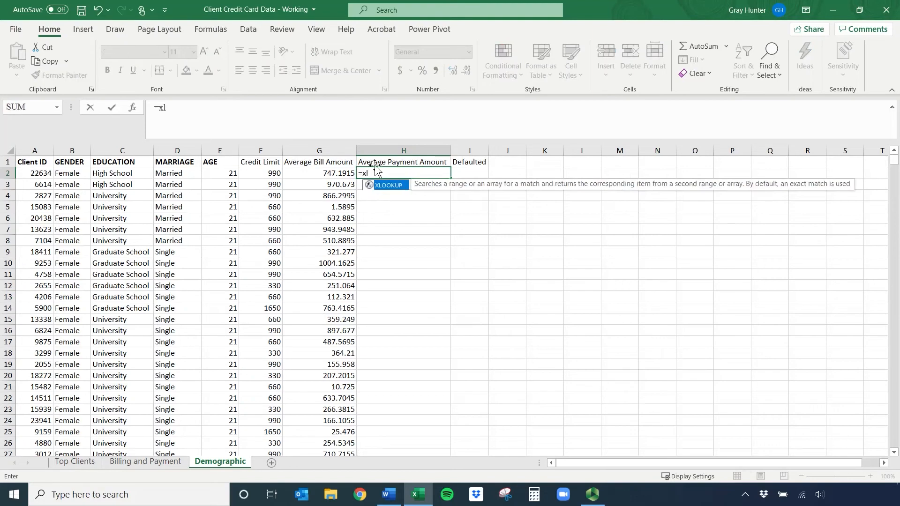
{"action": "double_click", "coordinate": [387, 186]}
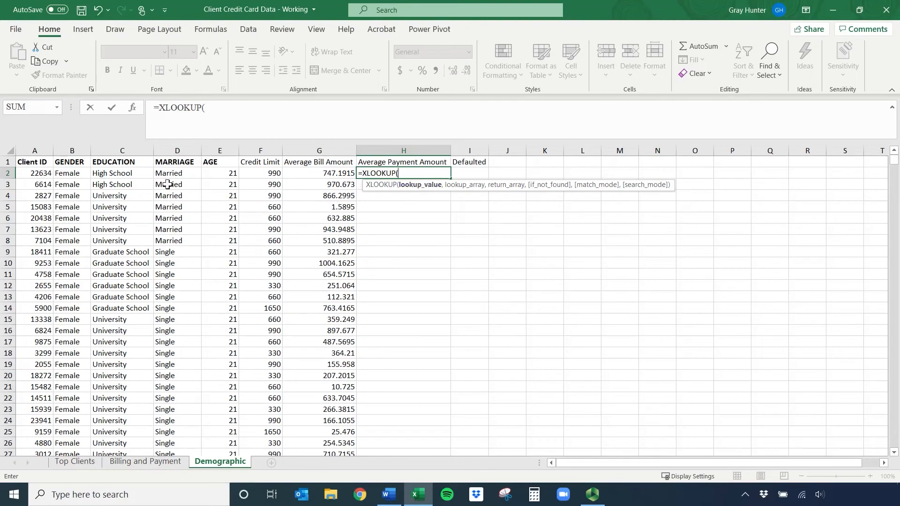
{"action": "left_click", "coordinate": [27, 173]}
{"action": "type", "text": ","}
{"action": "left_click", "coordinate": [141, 464]}
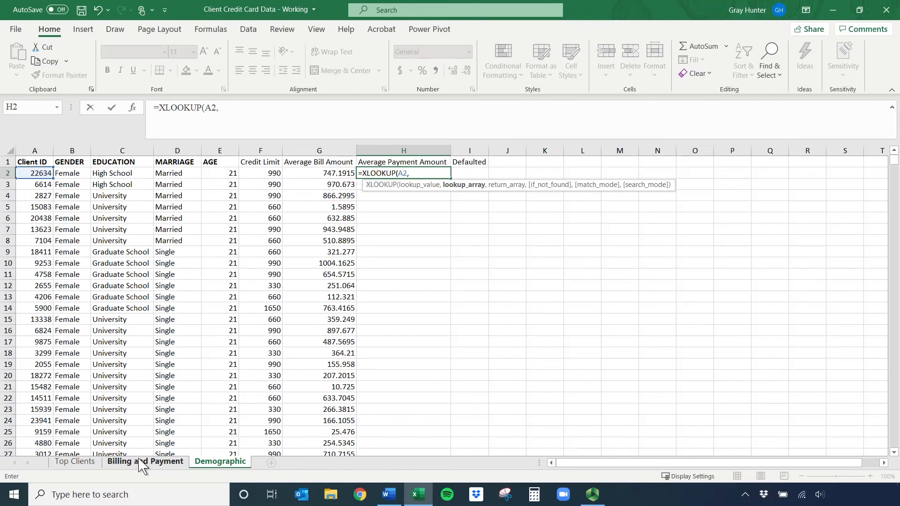
{"action": "left_click", "coordinate": [42, 150]}
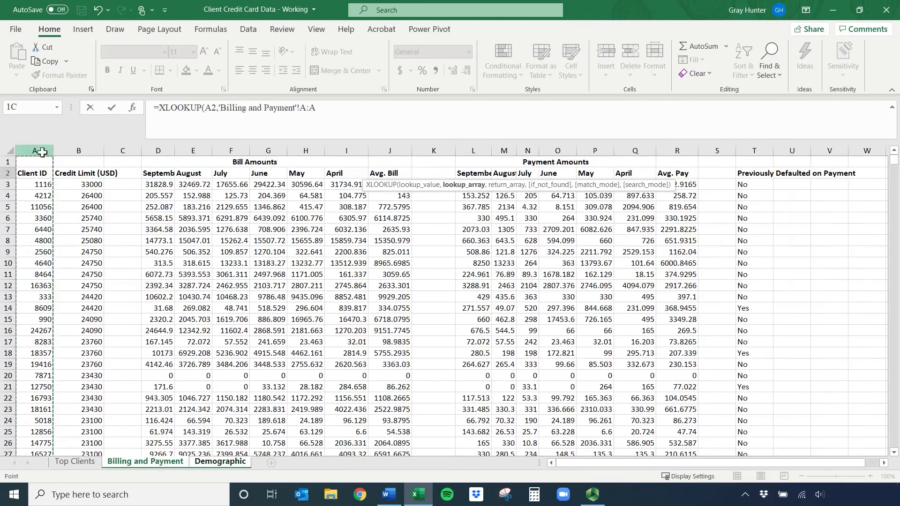
{"action": "type", "text": ","}
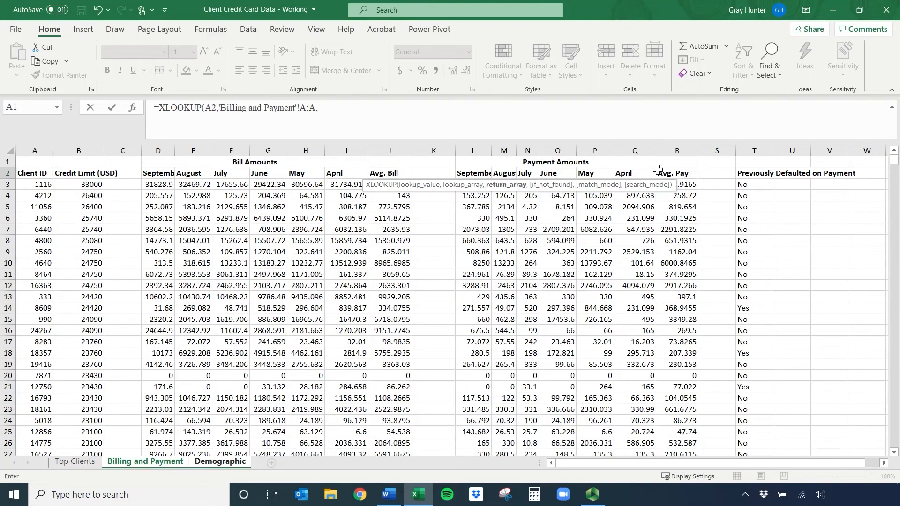
- Complete the H2 formula with Billing and Payment column R as return array and "N/A" if not found, and fill it down column H
{"action": "left_click", "coordinate": [677, 150]}
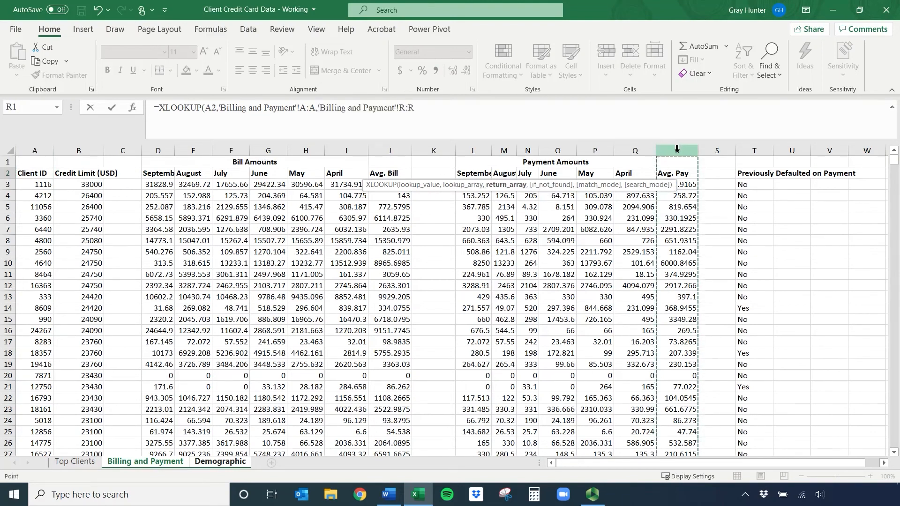
{"action": "type", "text": ",\"N/A"}
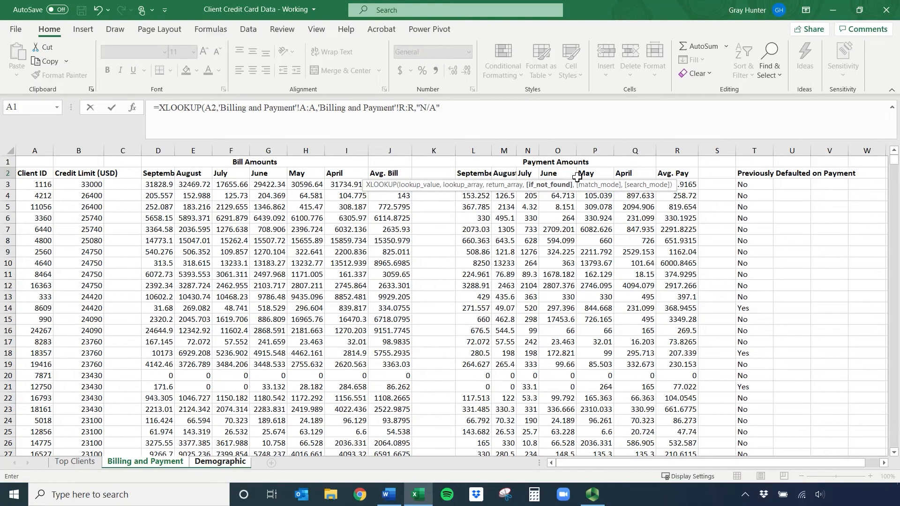
{"action": "type", "text": "\")"}
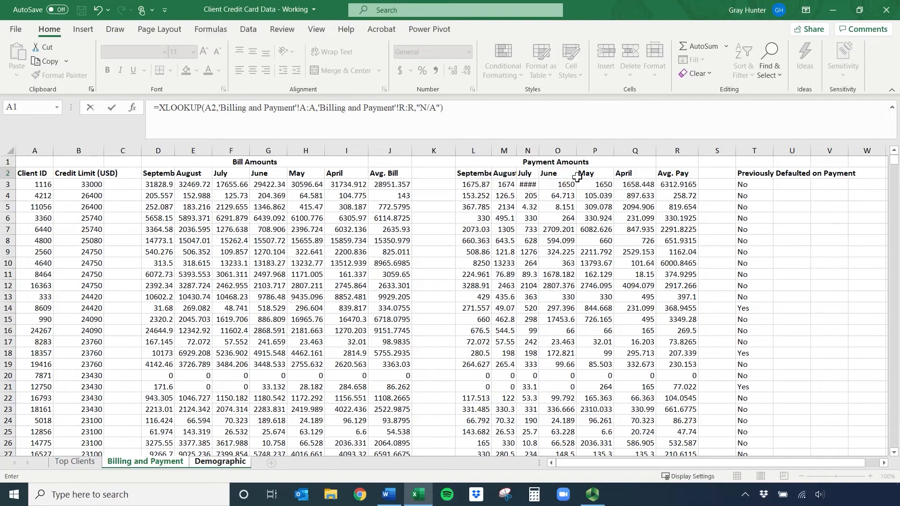
{"action": "key", "text": "Return"}
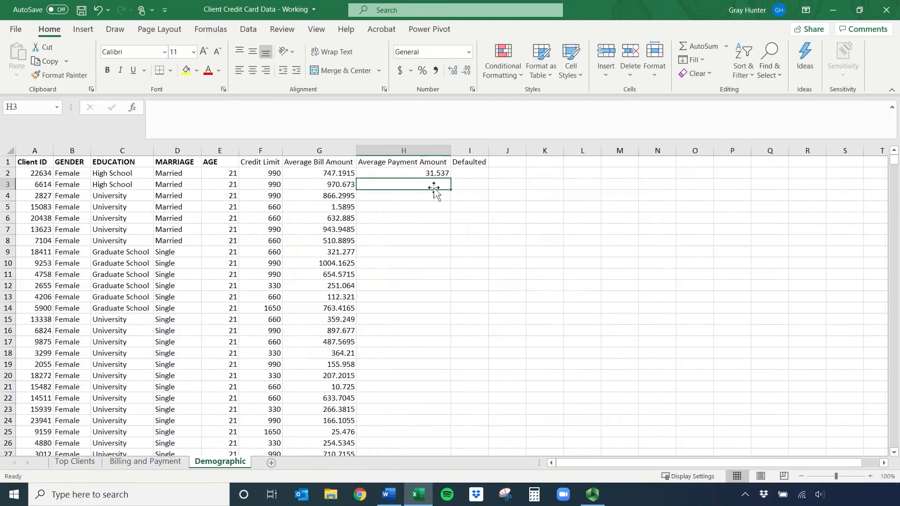
{"action": "left_click", "coordinate": [436, 175]}
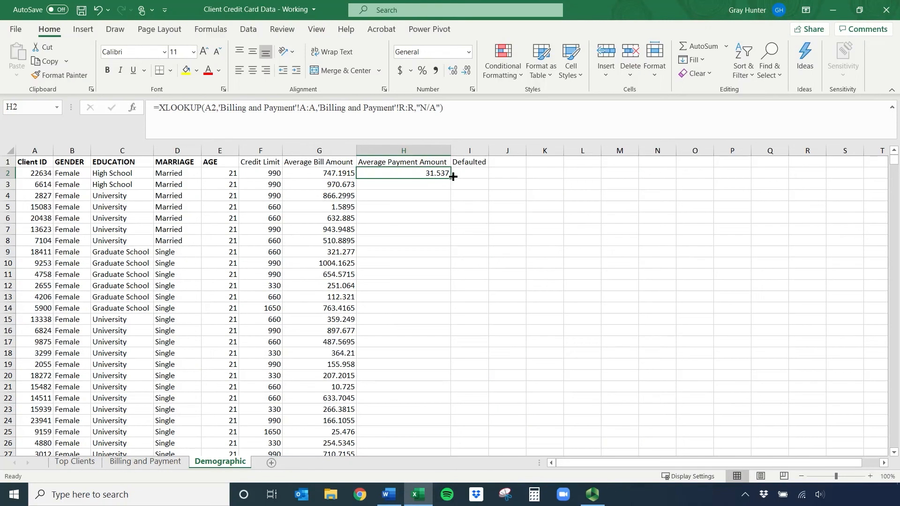
{"action": "double_click", "coordinate": [451, 177]}
- Start an XLOOKUP formula in I2 under Defaulted, looking up A2 in Billing and Payment column A
{"action": "left_click", "coordinate": [462, 174]}
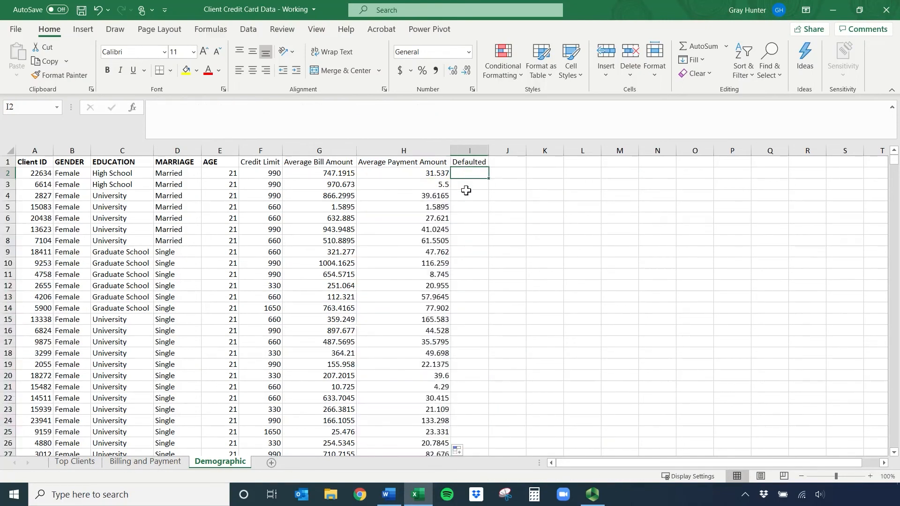
{"action": "type", "text": "=xl"}
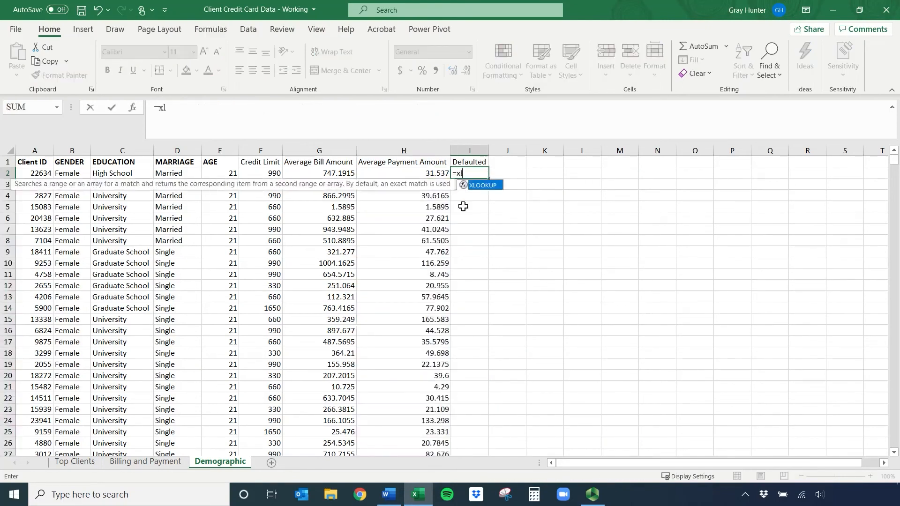
{"action": "double_click", "coordinate": [483, 185]}
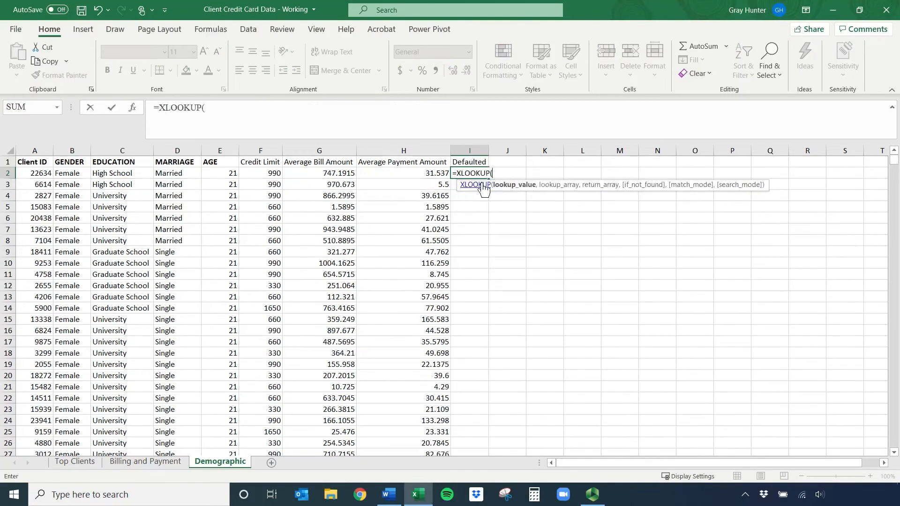
{"action": "left_click", "coordinate": [38, 174]}
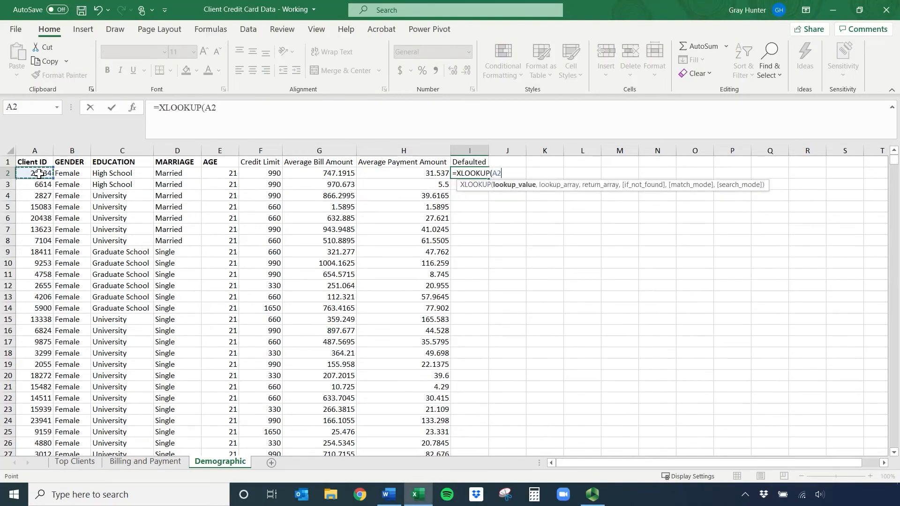
{"action": "type", "text": ","}
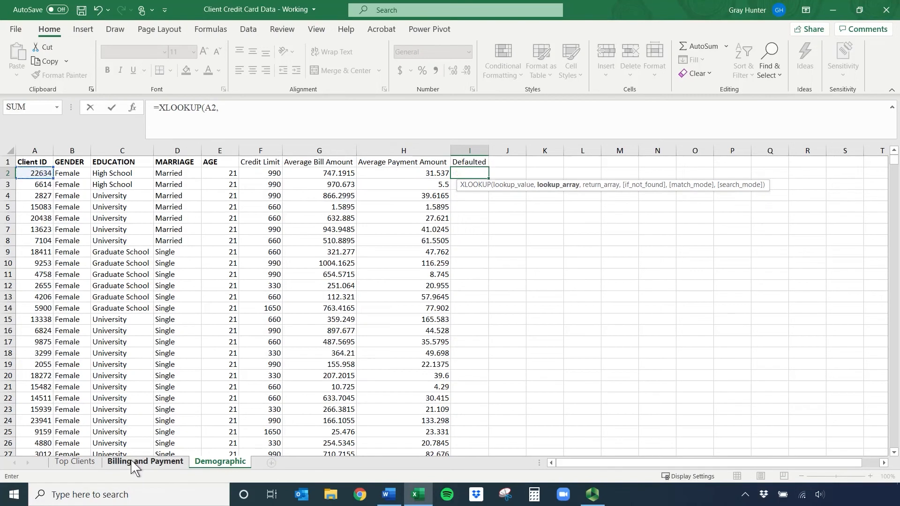
{"action": "left_click", "coordinate": [133, 463]}
{"action": "left_click", "coordinate": [34, 151]}
{"action": "type", "text": ","}
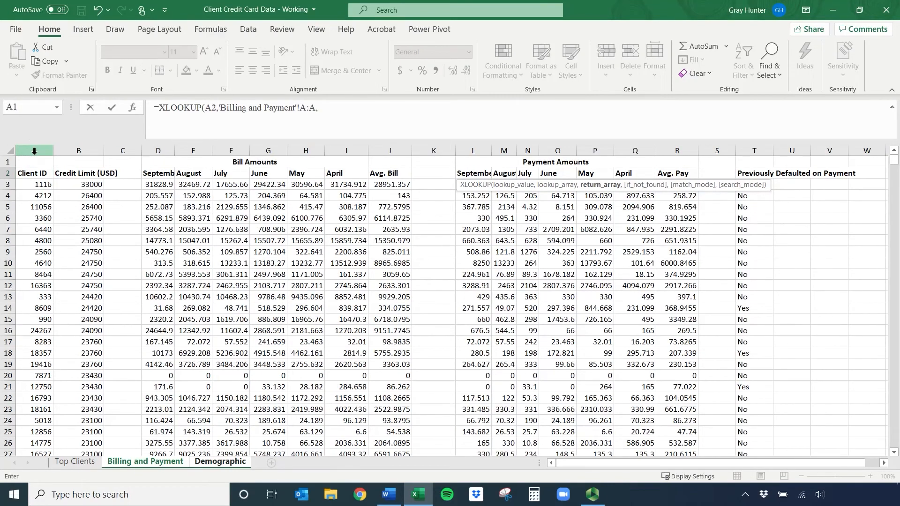
- Complete the I2 formula with Billing and Payment column T as return array and fill it down column I
{"action": "left_click", "coordinate": [751, 150]}
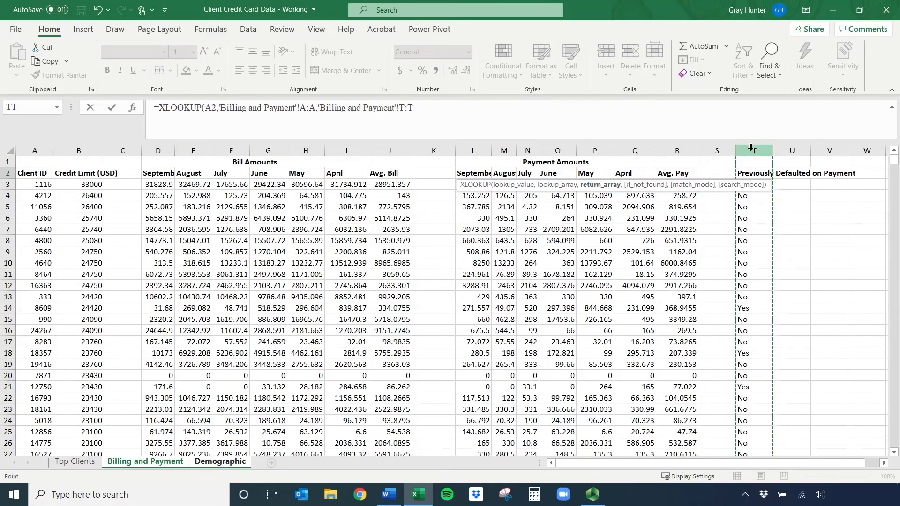
{"action": "type", "text": ")"}
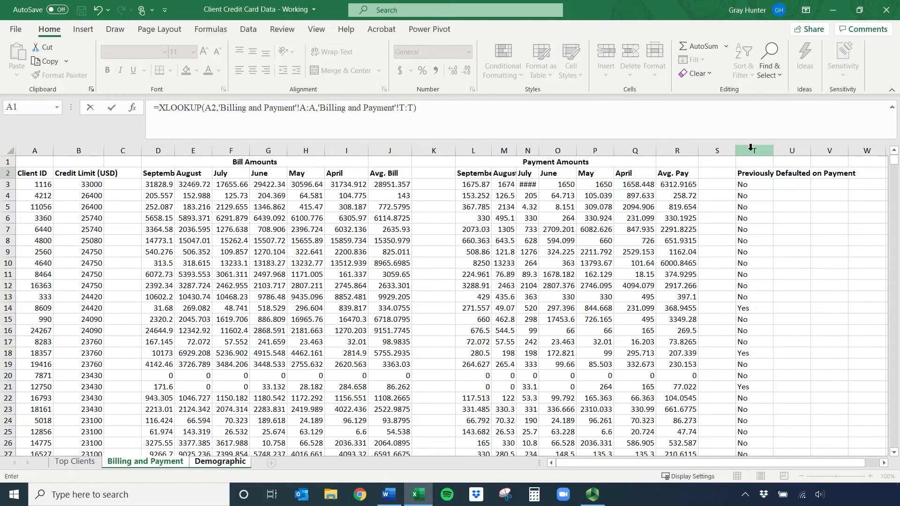
{"action": "key", "text": "Return"}
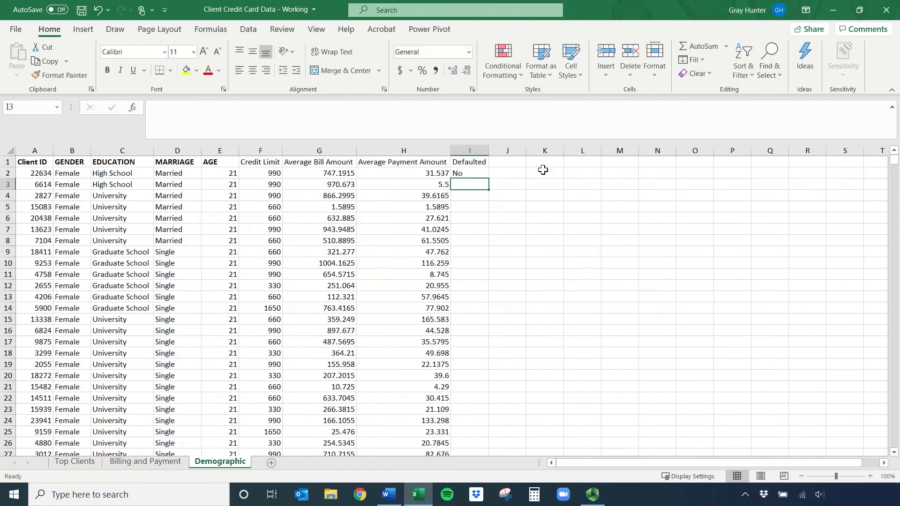
{"action": "left_click", "coordinate": [464, 175]}
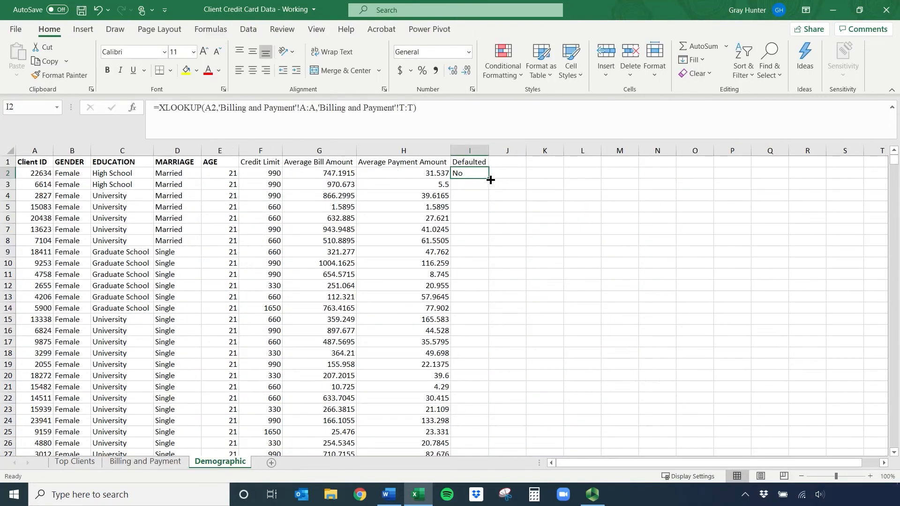
{"action": "double_click", "coordinate": [491, 180]}
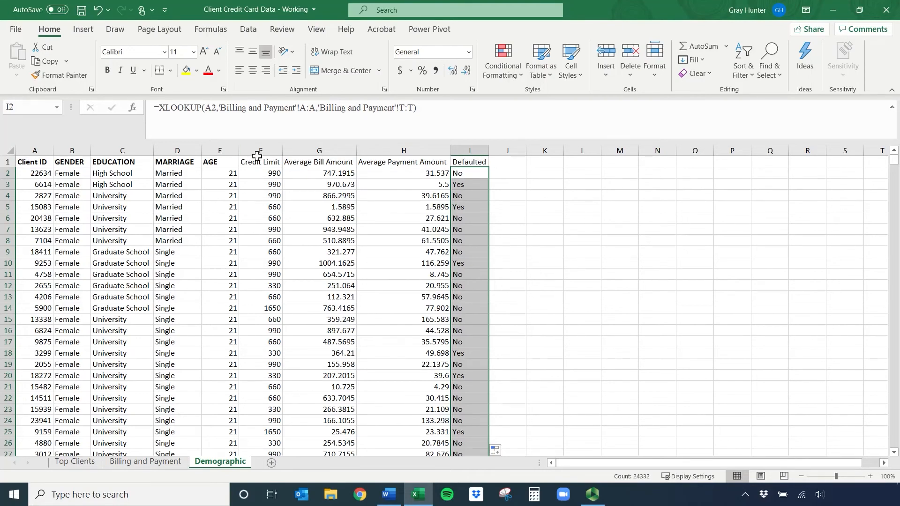
- Make the headers in F1:I1, from Credit Limit to Defaulted, bold
{"action": "left_click_drag", "start_coordinate": [254, 151], "coordinate": [487, 150]}
{"action": "left_click", "coordinate": [404, 173]}
{"action": "left_click_drag", "start_coordinate": [257, 163], "coordinate": [456, 165]}
{"action": "key", "text": "ctrl+b"}
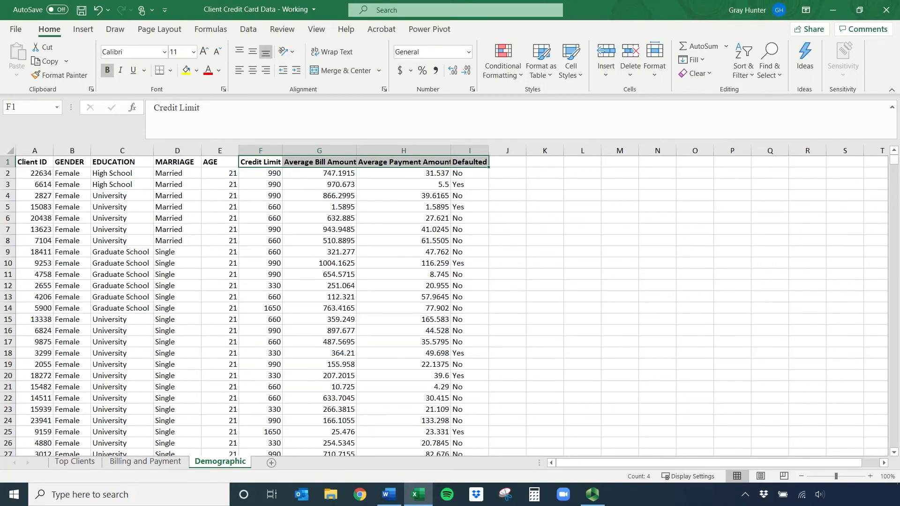
{"action": "key", "text": "F10"}
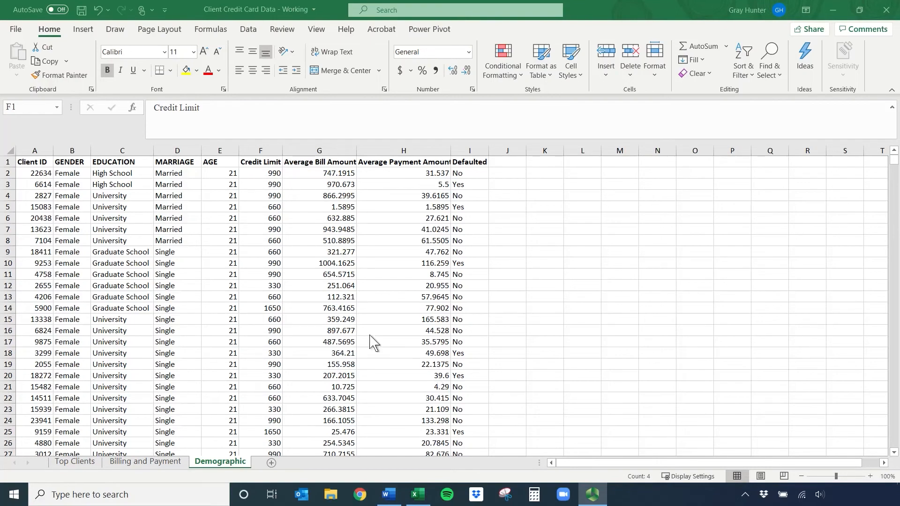
{"action": "left_click", "coordinate": [246, 32]}
{"action": "left_click", "coordinate": [249, 31]}
{"action": "left_click", "coordinate": [343, 264]}
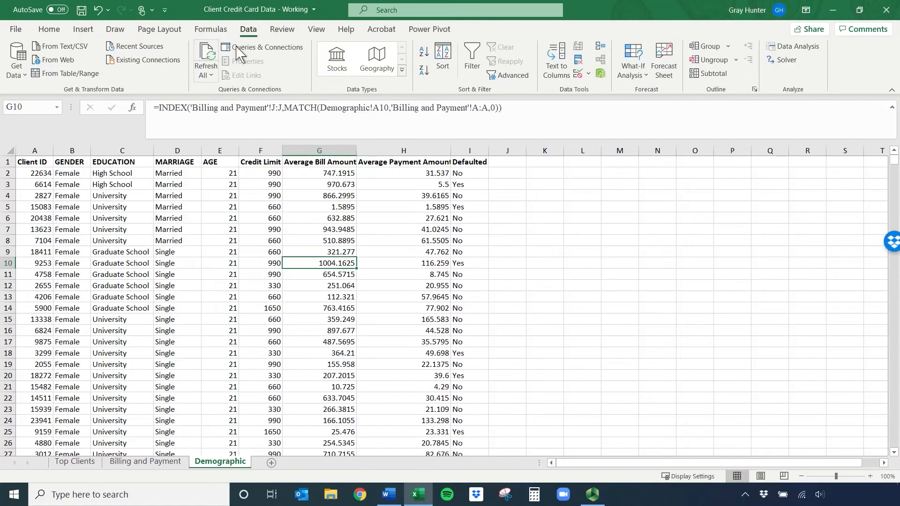
- Insert a PivotTable on a new worksheet from the whole Demographic data range A1:I24333
{"action": "left_click", "coordinate": [82, 29]}
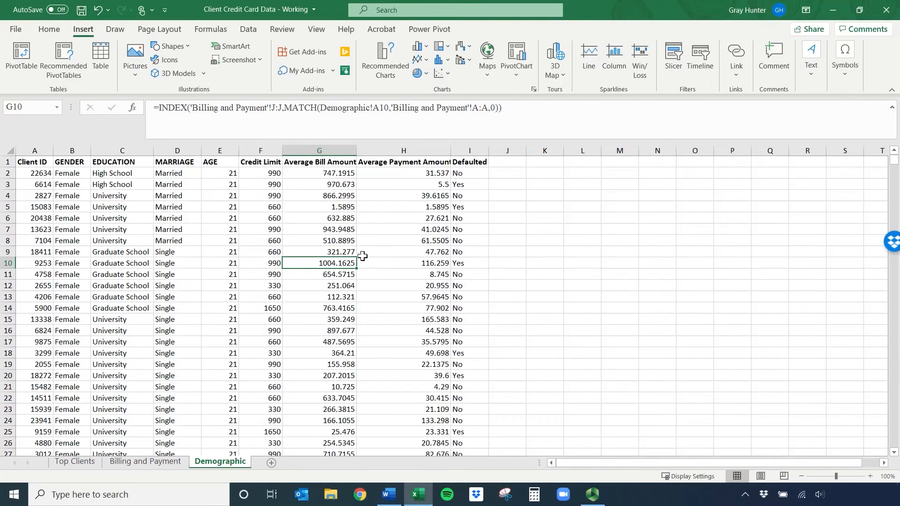
{"action": "left_click", "coordinate": [55, 219]}
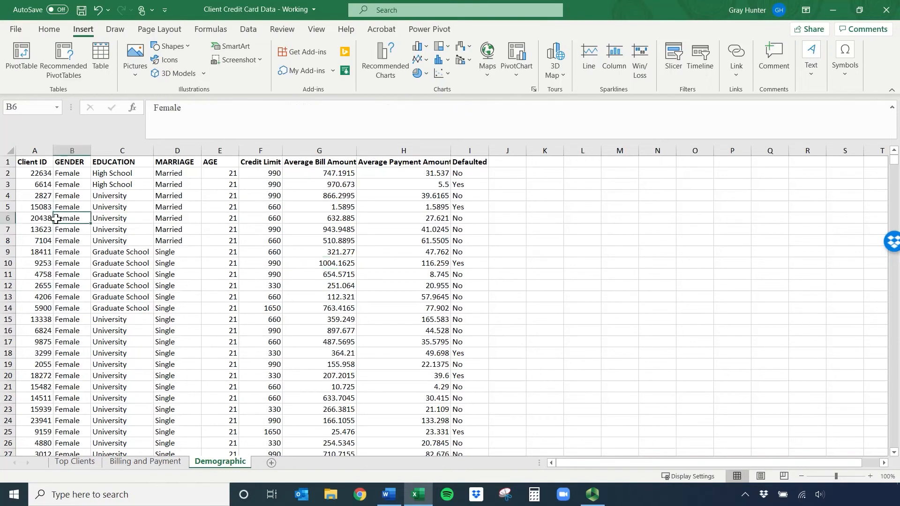
{"action": "key", "text": "ctrl+a"}
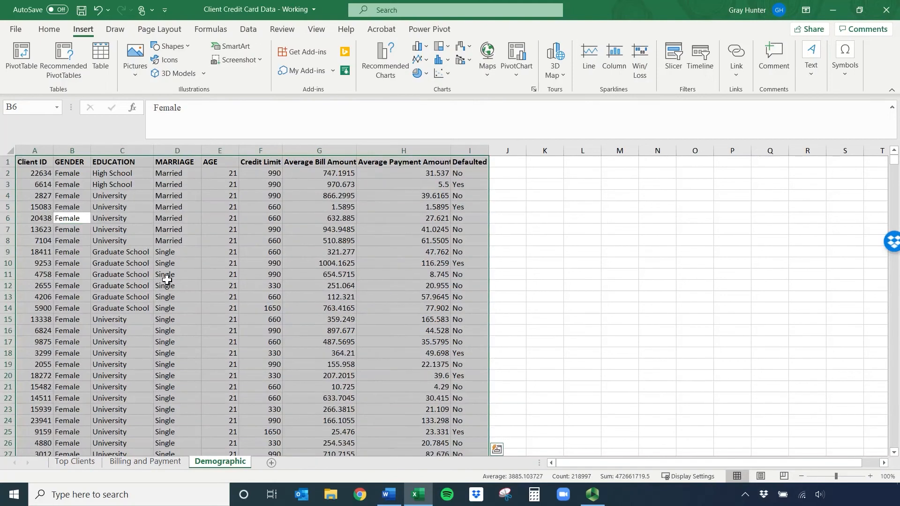
{"action": "left_click", "coordinate": [22, 61]}
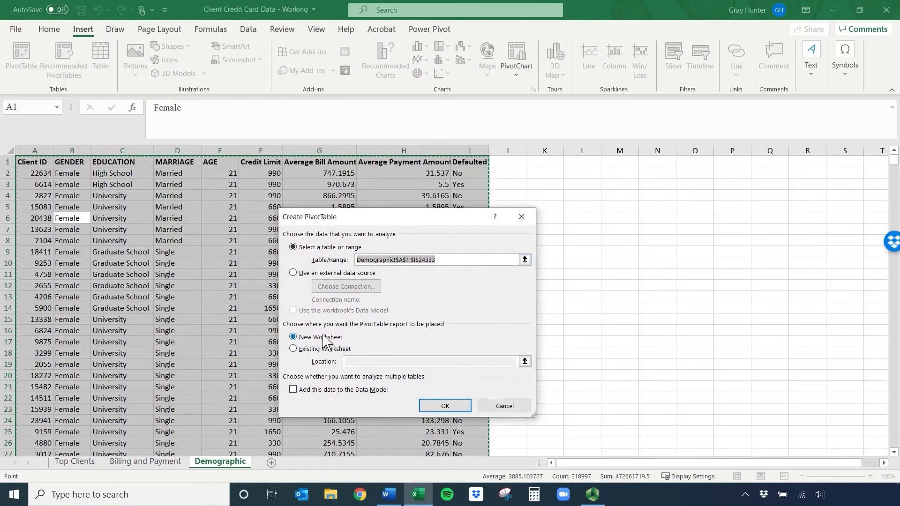
{"action": "left_click", "coordinate": [447, 403]}
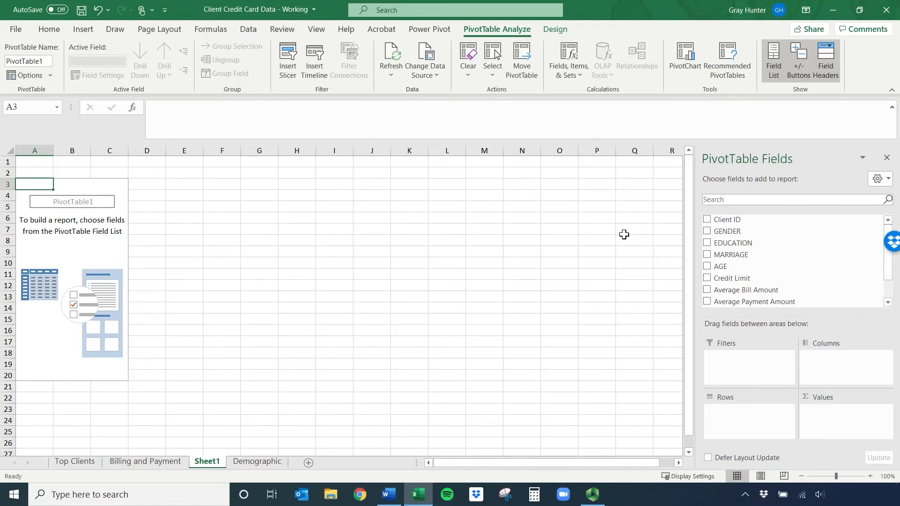
- Delete the Sheet1 worksheet that holds the empty PivotTable
{"action": "right_click", "coordinate": [217, 463]}
{"action": "left_click", "coordinate": [265, 310]}
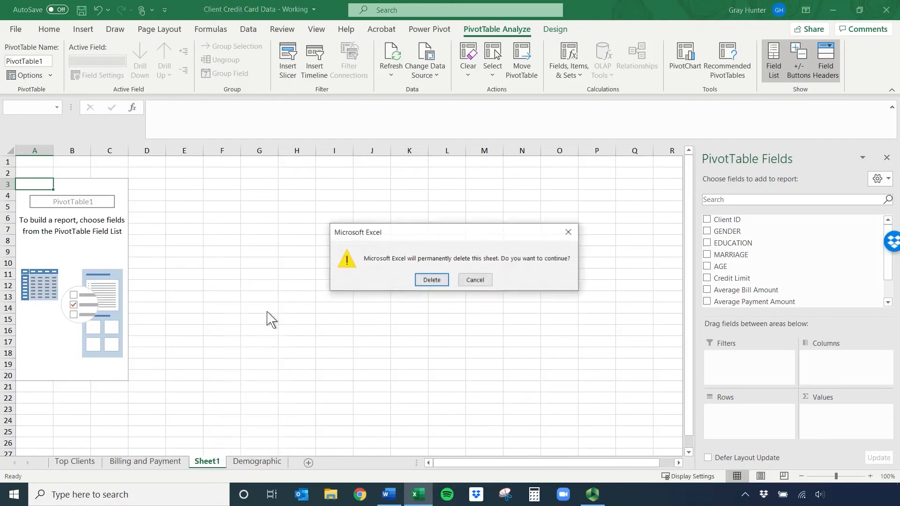
{"action": "left_click", "coordinate": [425, 281]}
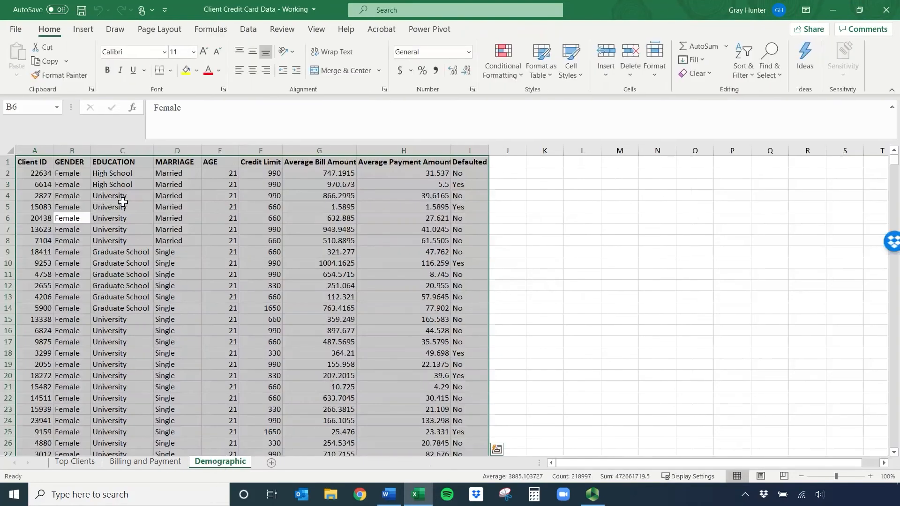
- Convert the selected Demographic range A1:I24333 into a table with headers
{"action": "left_click", "coordinate": [89, 32]}
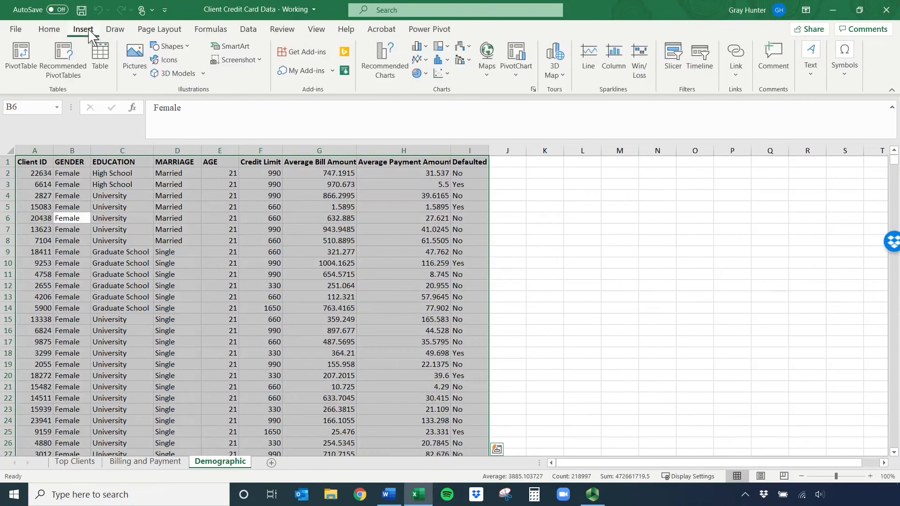
{"action": "left_click", "coordinate": [102, 60]}
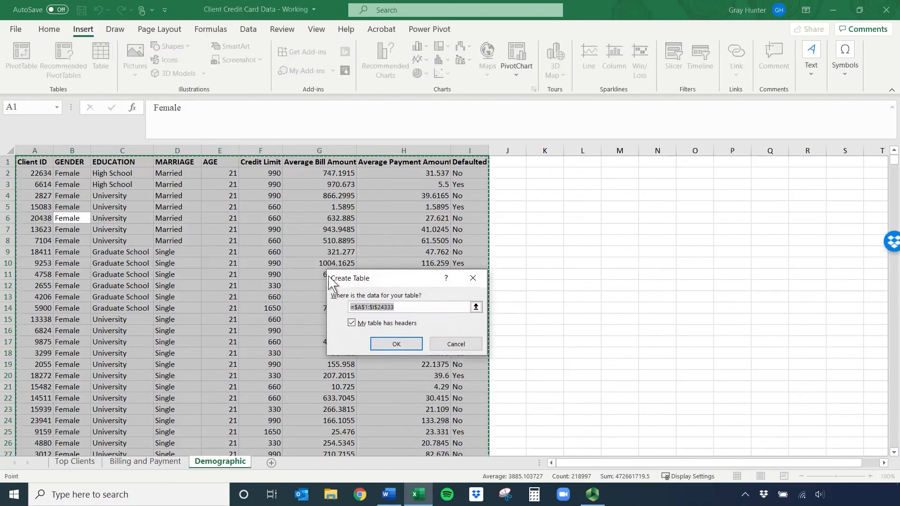
{"action": "left_click", "coordinate": [389, 345]}
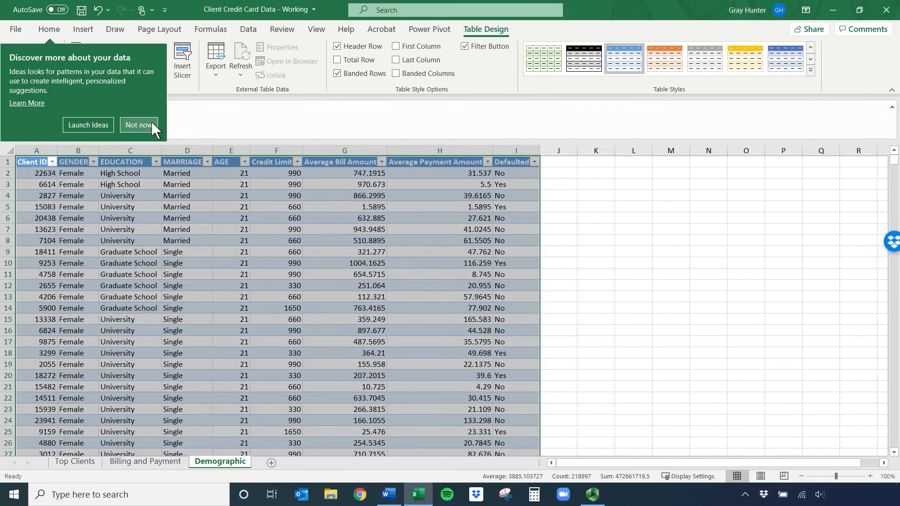
{"action": "left_click", "coordinate": [138, 125]}
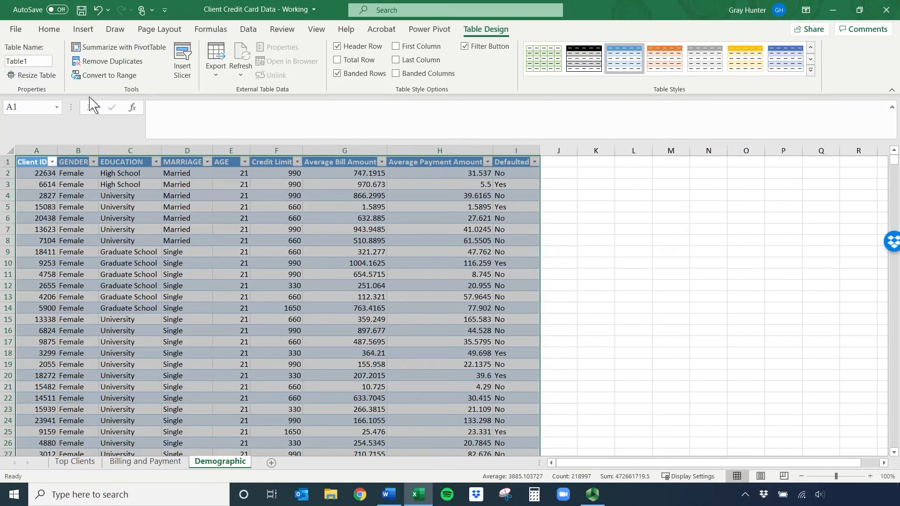
{"action": "left_click", "coordinate": [84, 30]}
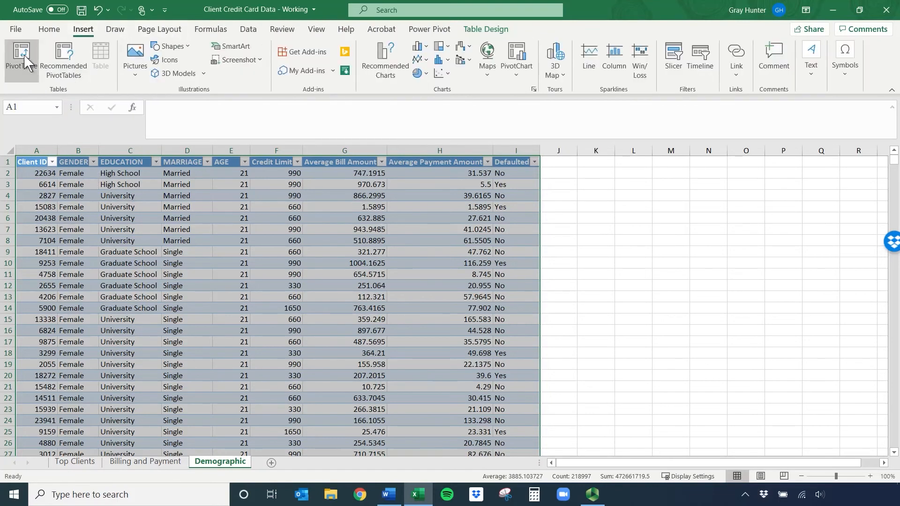
{"action": "left_click", "coordinate": [22, 56]}
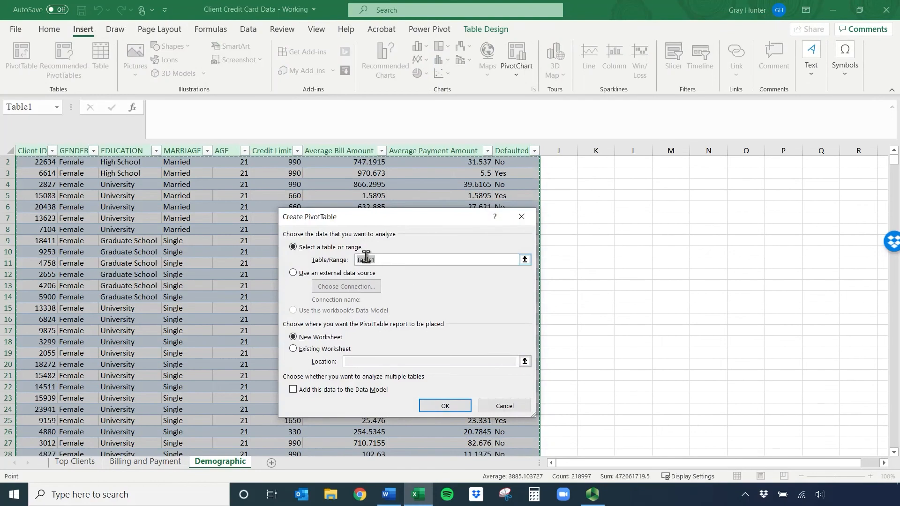
{"action": "left_click", "coordinate": [522, 216]}
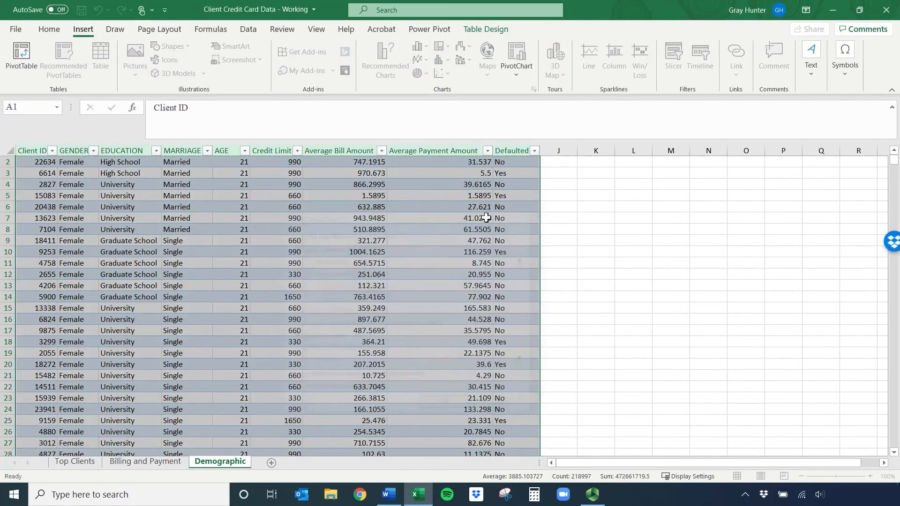
{"action": "left_click", "coordinate": [233, 206]}
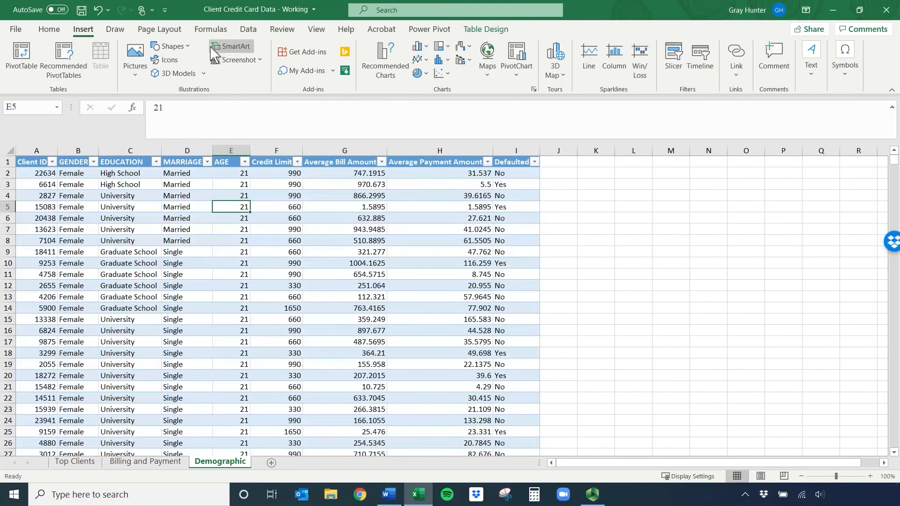
{"action": "left_click", "coordinate": [101, 165]}
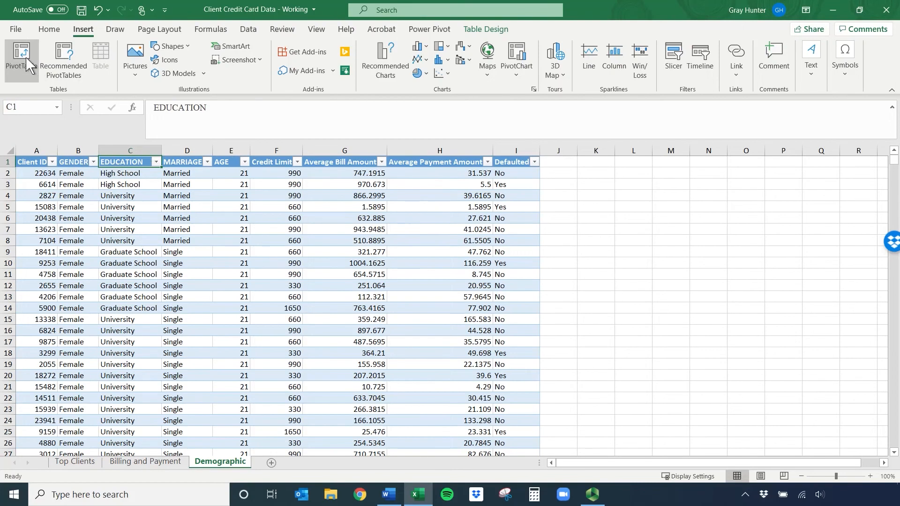
{"action": "left_click", "coordinate": [200, 241]}
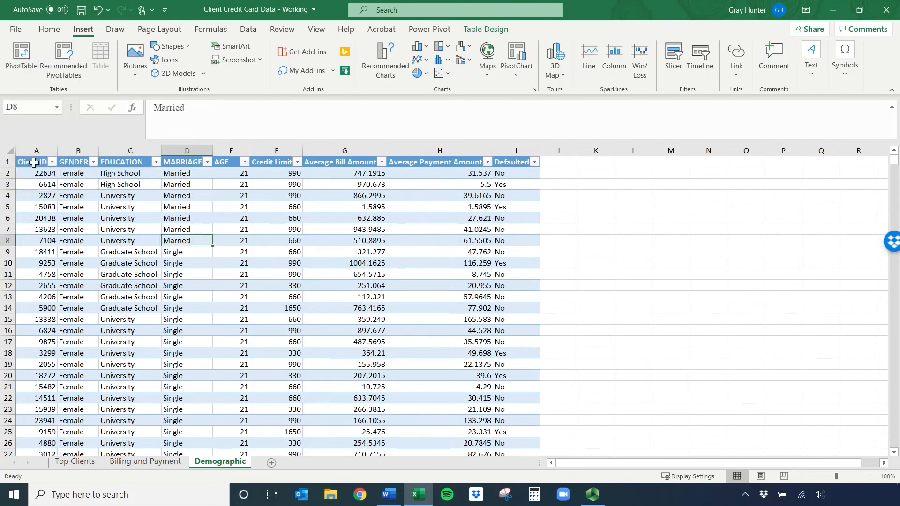
{"action": "left_click", "coordinate": [32, 164]}
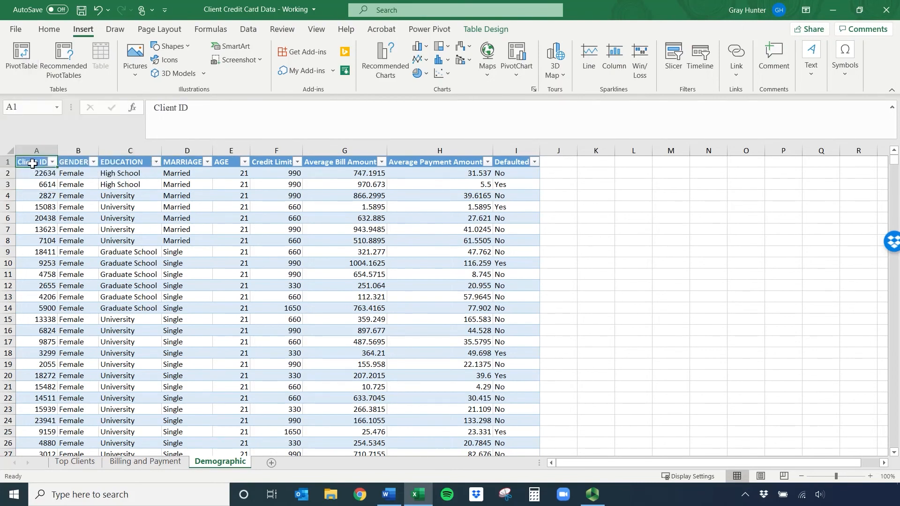
- Undo the table conversion and convert the Demographic range A1:I24333 into a table with headers again
{"action": "key", "text": "ctrl+z"}
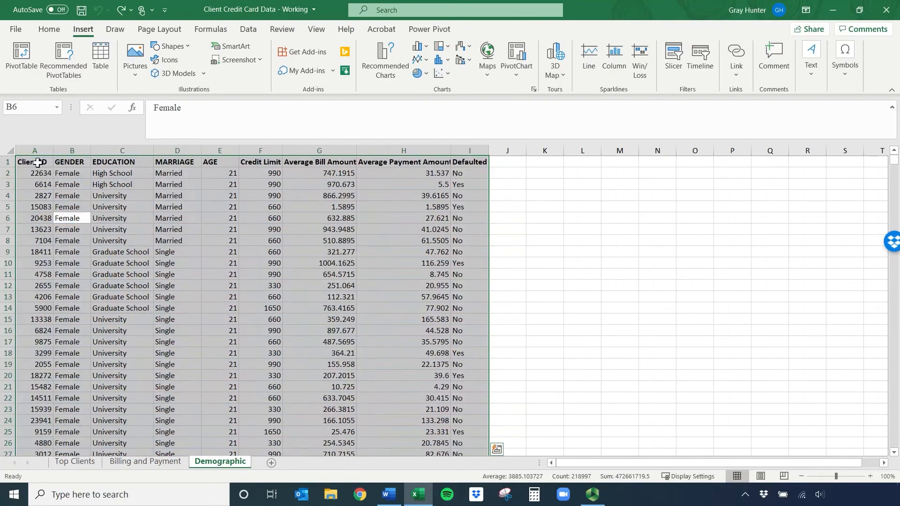
{"action": "left_click", "coordinate": [103, 54]}
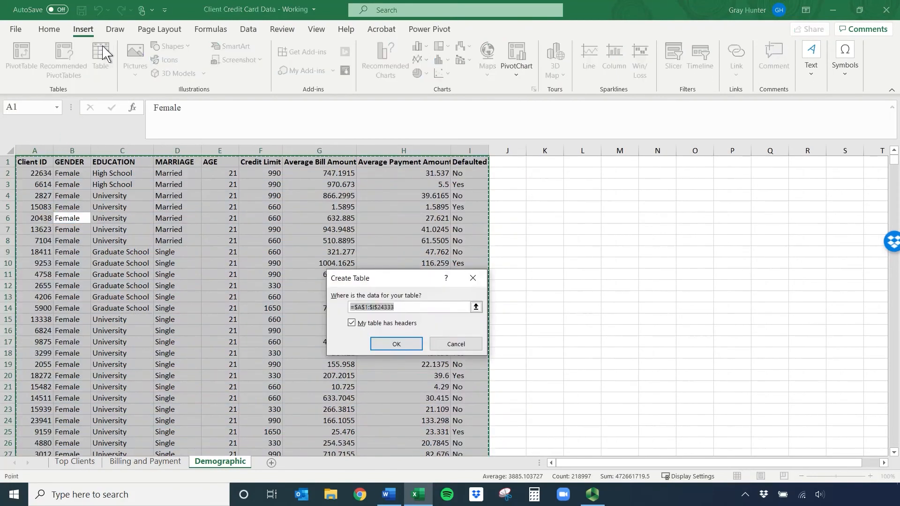
{"action": "left_click", "coordinate": [398, 345]}
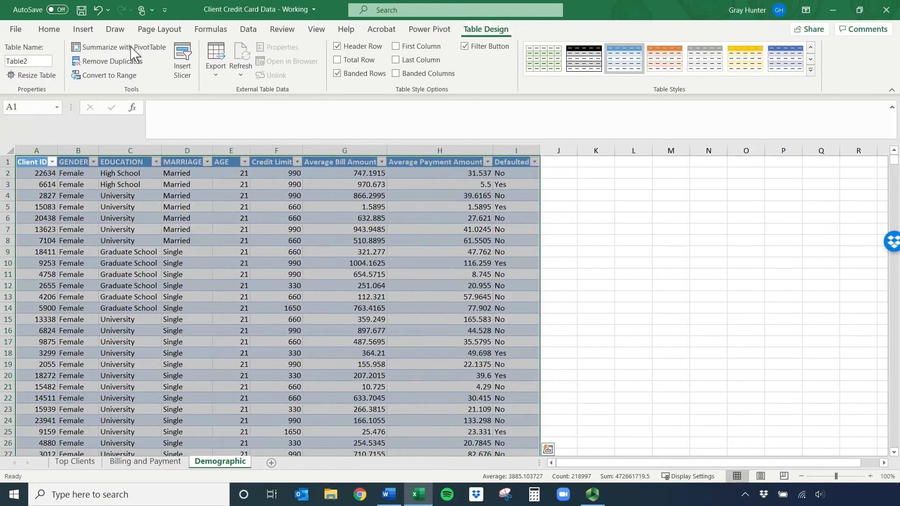
- Try to name the Demographic table "Demo Table", with a space between the words
{"action": "left_click", "coordinate": [34, 60]}
{"action": "type", "text": "Demog"}
{"action": "key", "text": "BackSpace"}
{"action": "type", "text": "Table"}
{"action": "key", "text": "Return"}
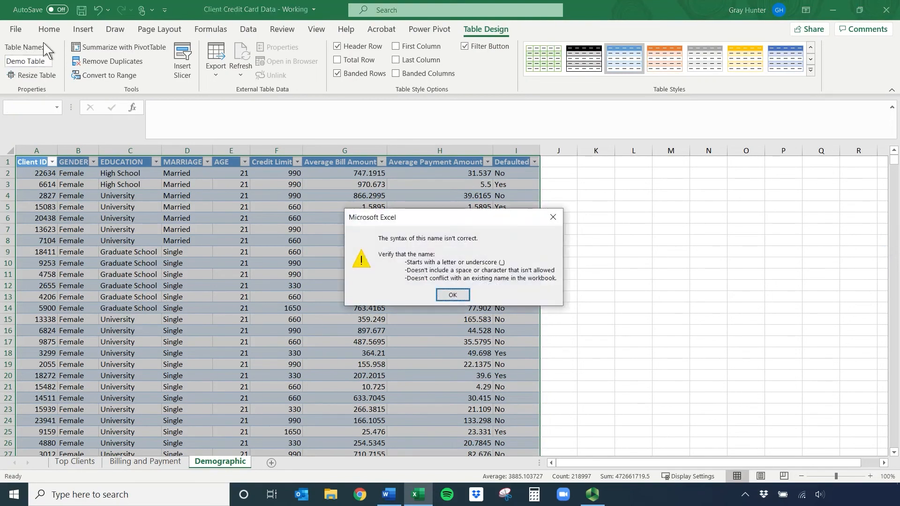
{"action": "left_click", "coordinate": [460, 299]}
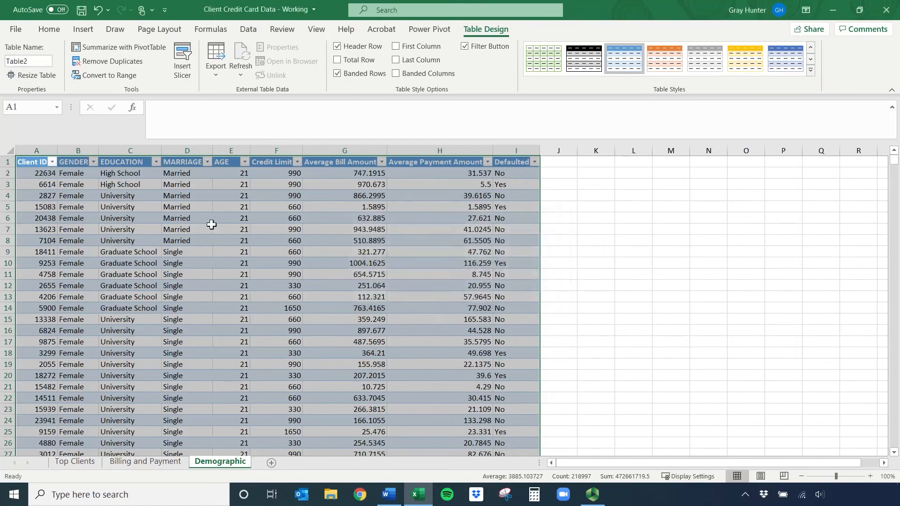
- Name the Demographic table DemoTable
{"action": "type", "text": "DemoTable"}
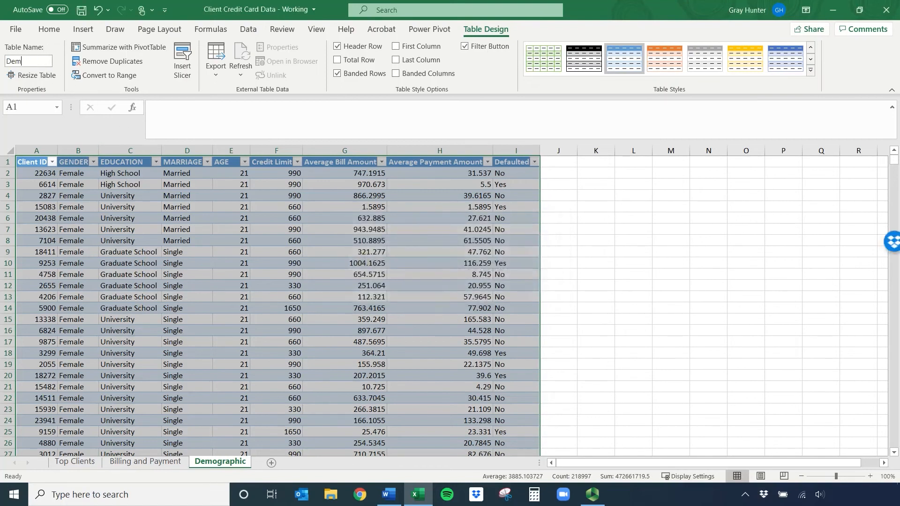
{"action": "key", "text": "Return"}
{"action": "left_click", "coordinate": [181, 239]}
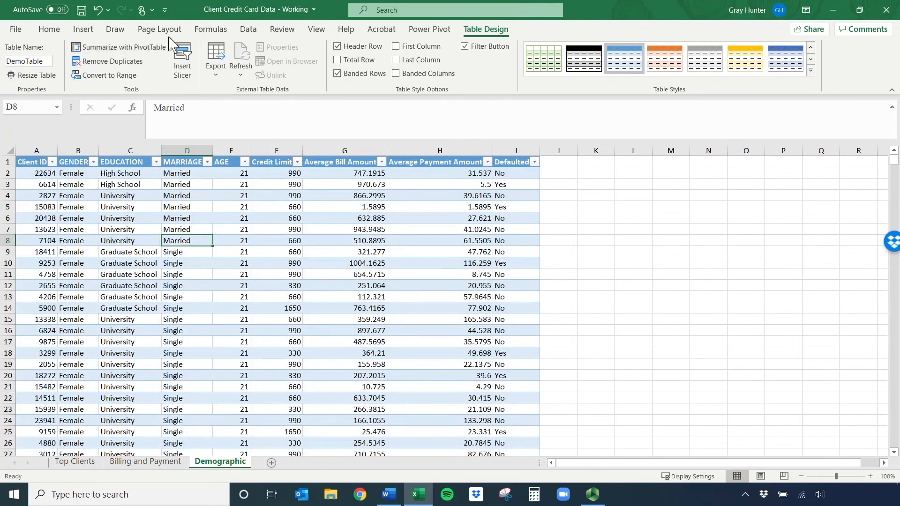
- Insert a PivotTable on a new worksheet using DemoTable as its source
{"action": "left_click", "coordinate": [87, 29]}
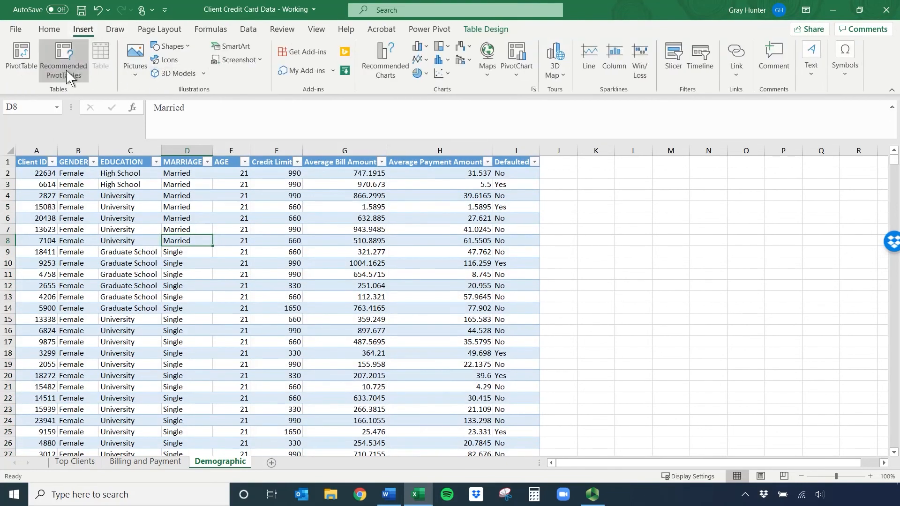
{"action": "left_click", "coordinate": [21, 58]}
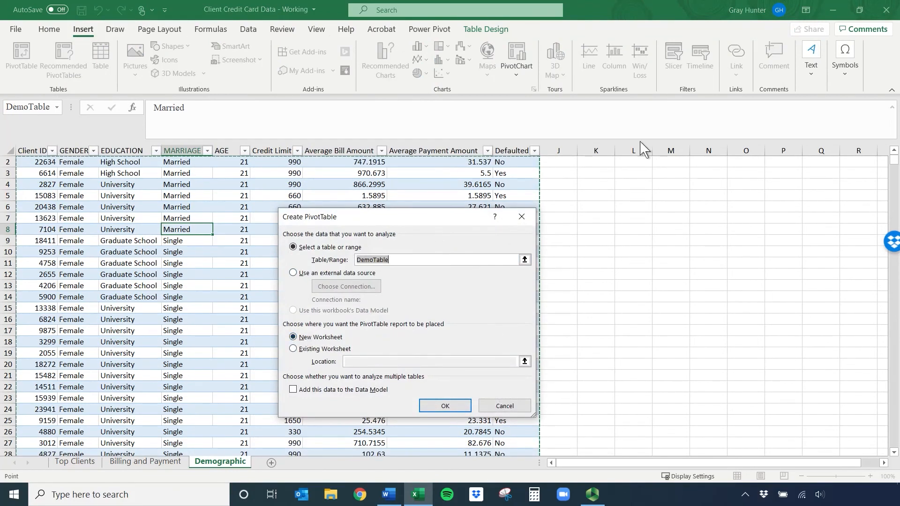
{"action": "left_click", "coordinate": [445, 406]}
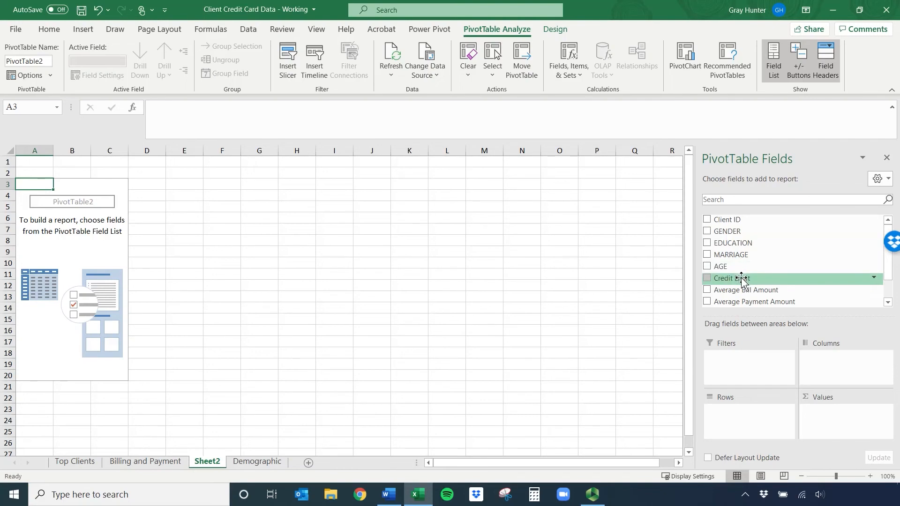
- Try adding fields such as Credit Limit and AGE to the PivotTable, and clear them all again
{"action": "left_click", "coordinate": [707, 278]}
{"action": "left_click", "coordinate": [707, 266]}
{"action": "left_click", "coordinate": [707, 244]}
{"action": "left_click", "coordinate": [707, 231]}
{"action": "left_click", "coordinate": [707, 244]}
{"action": "left_click", "coordinate": [708, 232]}
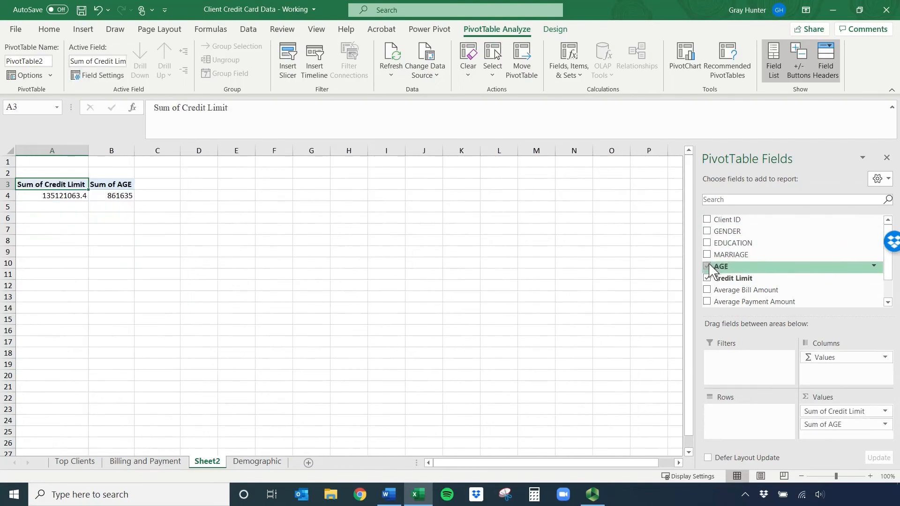
{"action": "left_click", "coordinate": [707, 266]}
{"action": "left_click", "coordinate": [707, 278]}
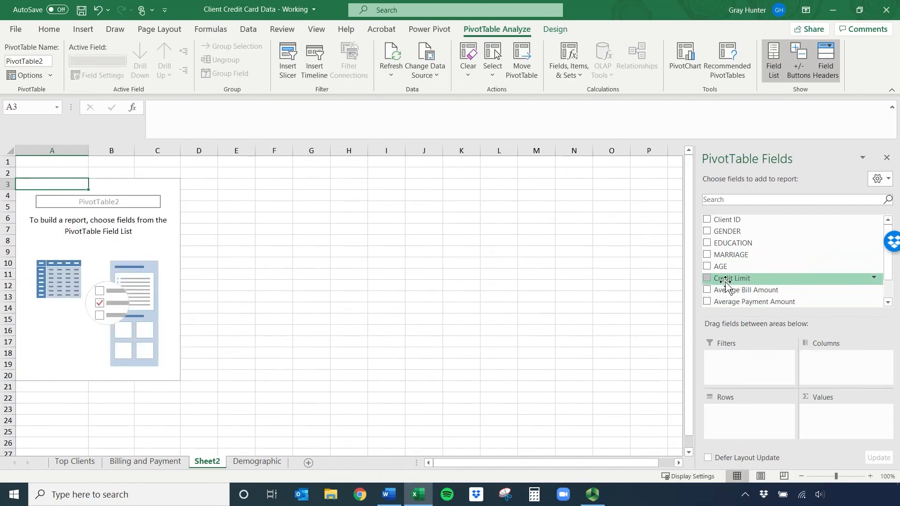
- Build the PivotTable with Credit Limit as the summed value and GENDER as the row field
{"action": "left_click_drag", "start_coordinate": [731, 280], "coordinate": [825, 413]}
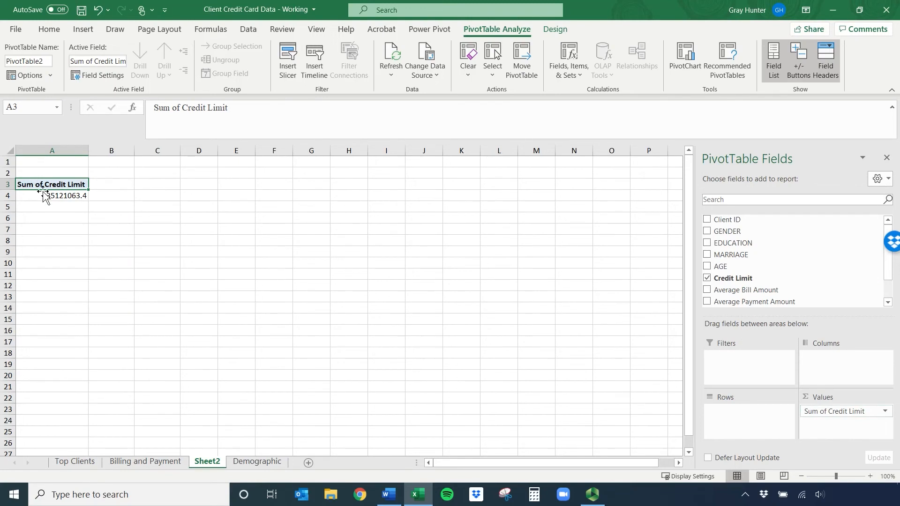
{"action": "left_click_drag", "start_coordinate": [732, 244], "coordinate": [735, 419]}
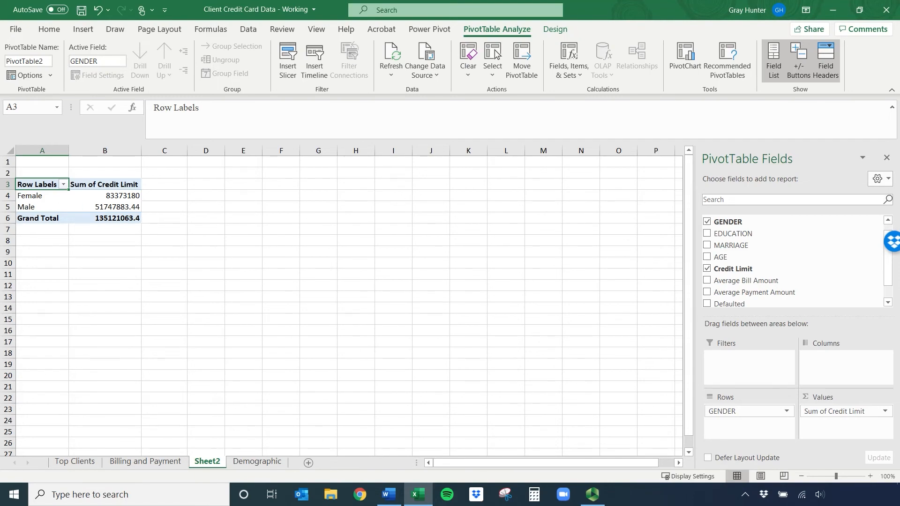
- Summarize the Credit Limit values by Average and add MARRIAGE as a second row field below GENDER
{"action": "left_click", "coordinate": [886, 411]}
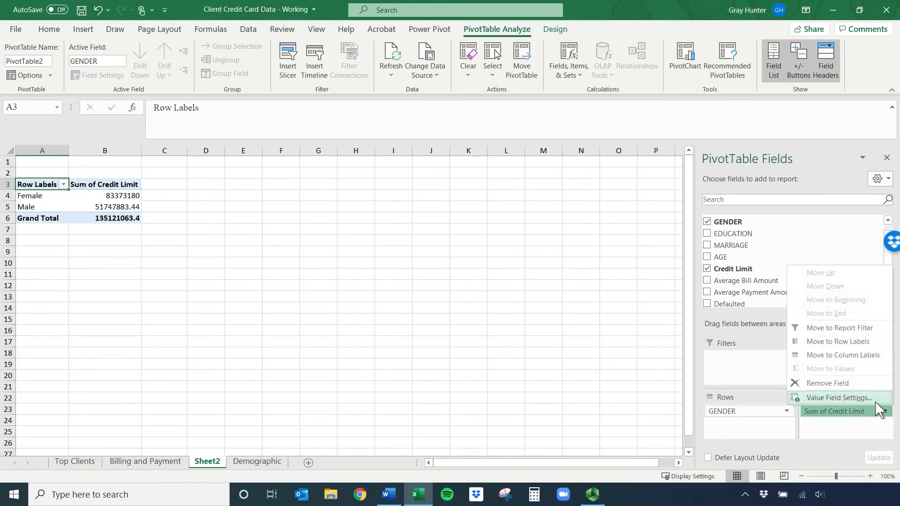
{"action": "left_click", "coordinate": [877, 398]}
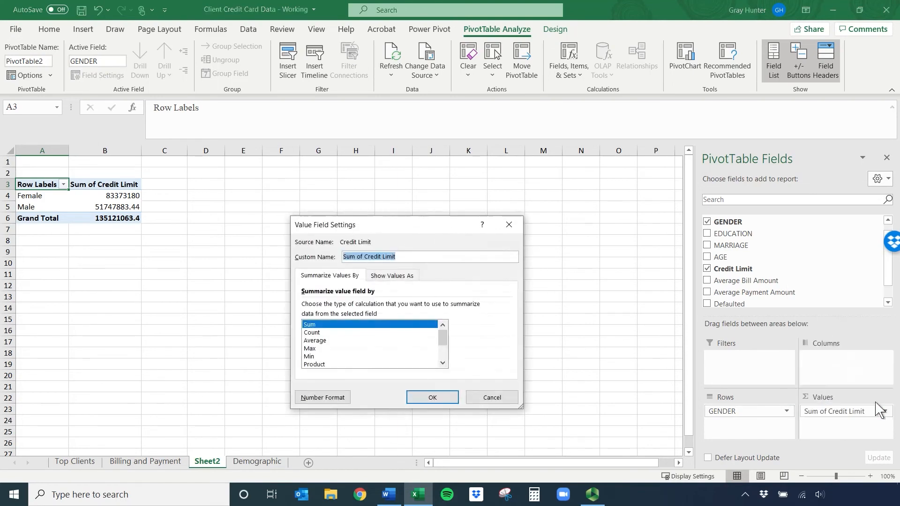
{"action": "left_click", "coordinate": [323, 341]}
{"action": "left_click", "coordinate": [419, 398]}
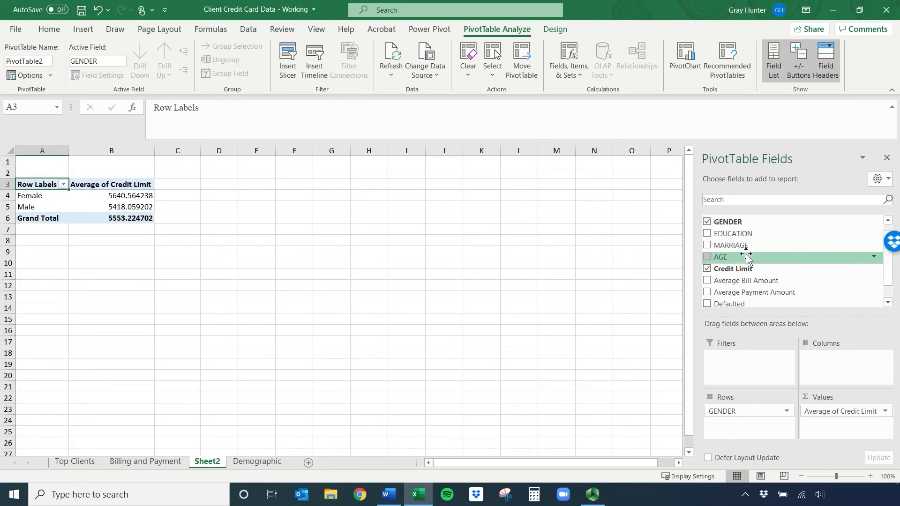
{"action": "left_click_drag", "start_coordinate": [745, 252], "coordinate": [749, 426]}
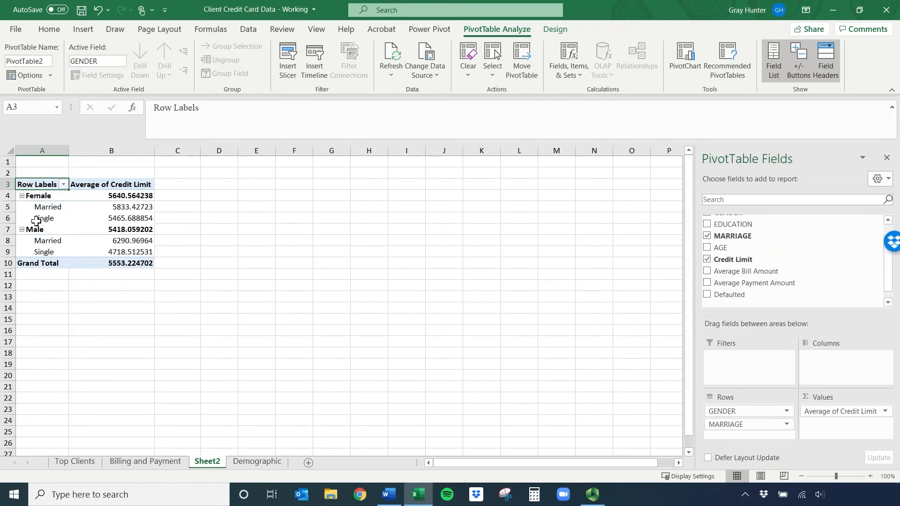
- Format the average credit limits in B4:B9 as dollar accounting values with two decimal places
{"action": "mouse_move", "coordinate": [114, 199]}
{"action": "left_click_drag", "start_coordinate": [141, 196], "coordinate": [140, 252]}
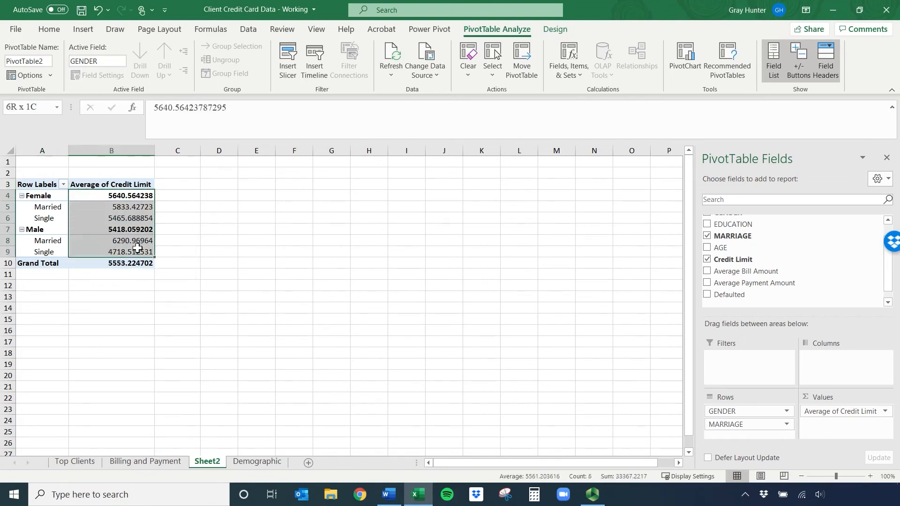
{"action": "left_click", "coordinate": [50, 29]}
{"action": "left_click", "coordinate": [452, 70]}
{"action": "left_click", "coordinate": [466, 70]}
{"action": "left_click", "coordinate": [466, 70]}
{"action": "left_click", "coordinate": [466, 71]}
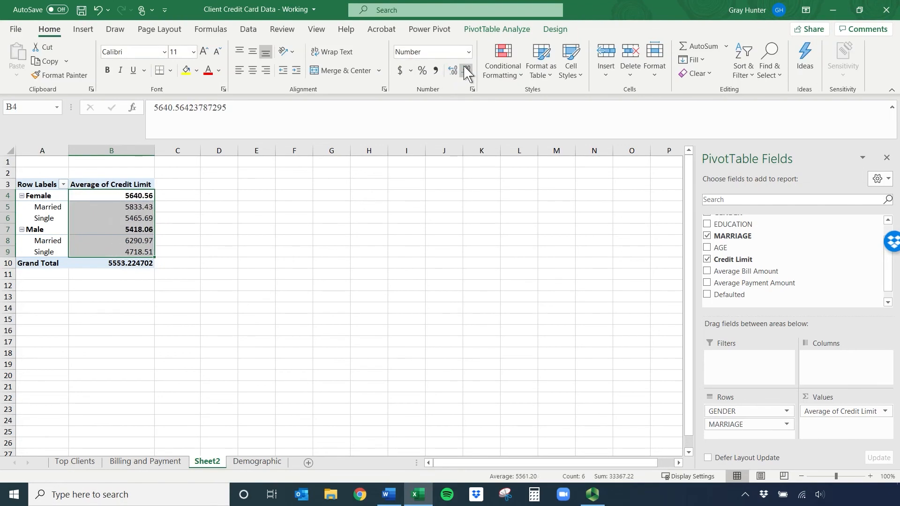
{"action": "left_click", "coordinate": [400, 71]}
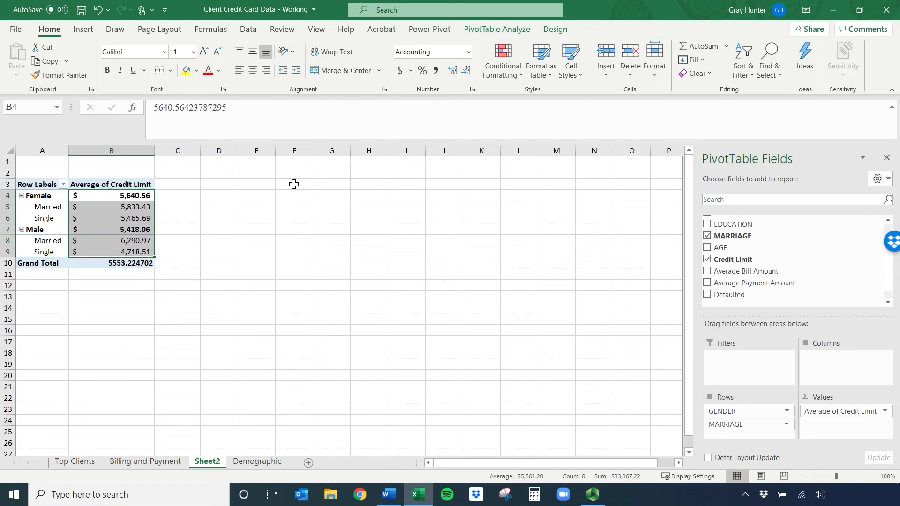
{"action": "left_click", "coordinate": [84, 285]}
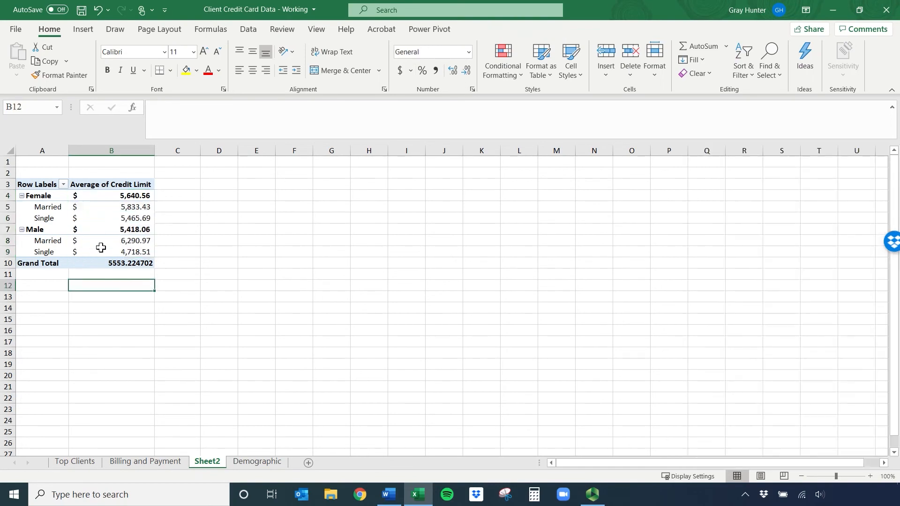
{"action": "left_click", "coordinate": [112, 229]}
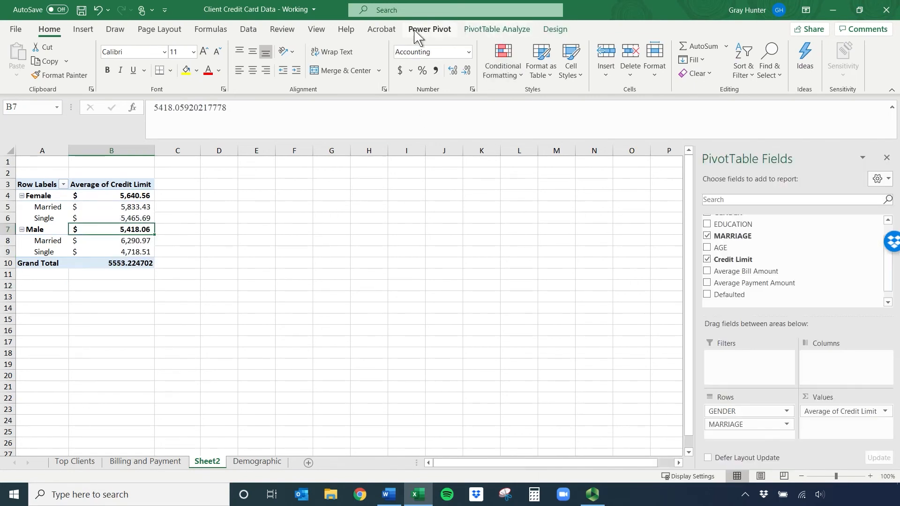
{"action": "left_click", "coordinate": [497, 29]}
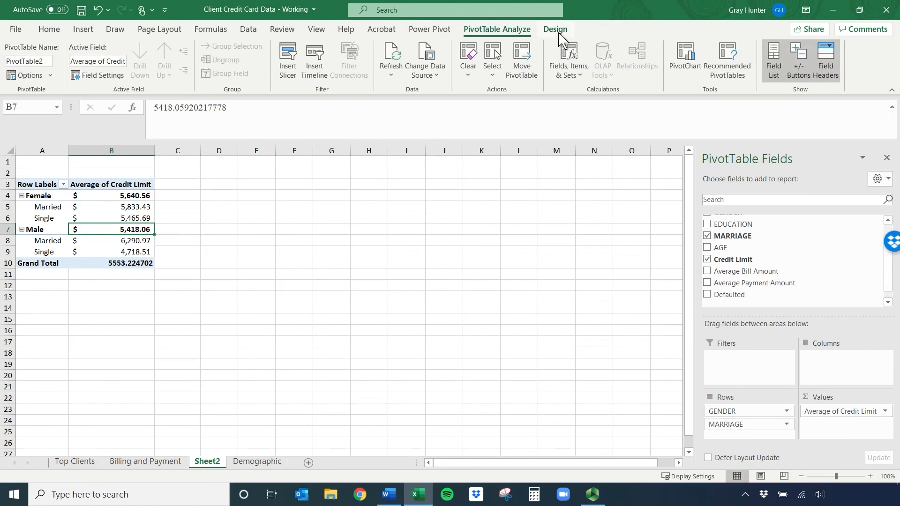
{"action": "left_click", "coordinate": [557, 31]}
{"action": "left_click", "coordinate": [512, 33]}
{"action": "mouse_move", "coordinate": [106, 249]}
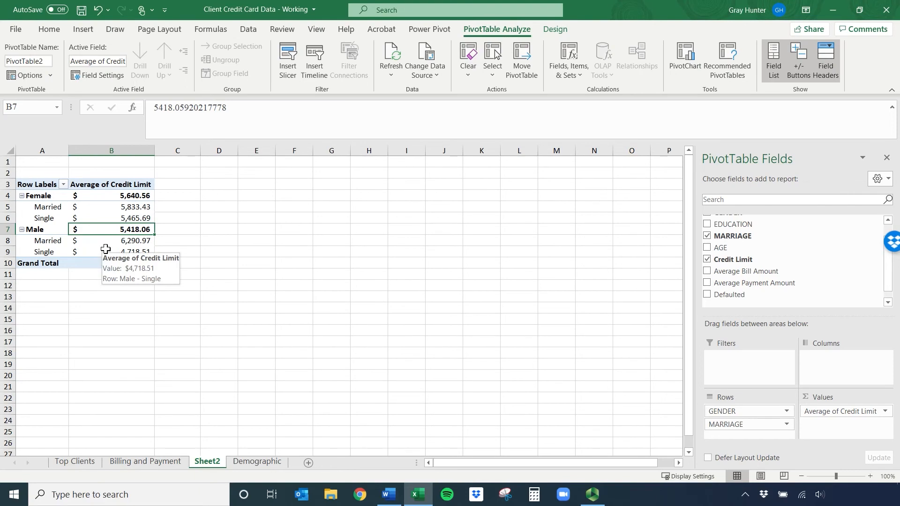
{"action": "left_click", "coordinate": [558, 29]}
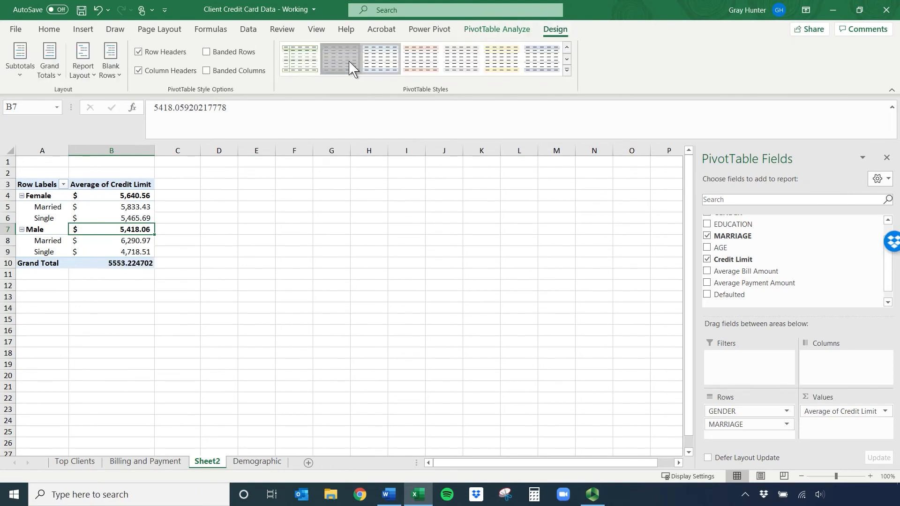
{"action": "left_click", "coordinate": [309, 68]}
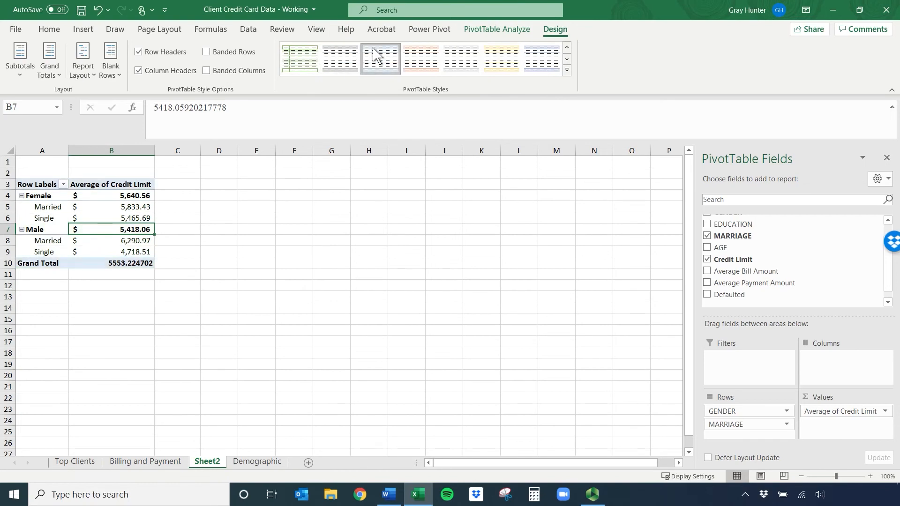
- Try banded rows and banded columns on the PivotTable, and turn both options off again
{"action": "left_click", "coordinate": [381, 56]}
{"action": "left_click", "coordinate": [209, 52]}
{"action": "left_click", "coordinate": [214, 75]}
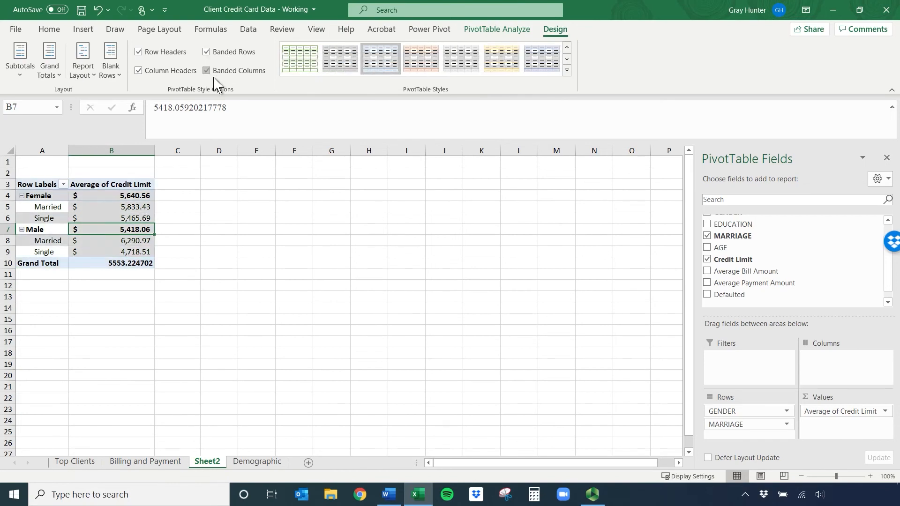
{"action": "left_click", "coordinate": [212, 71]}
{"action": "left_click", "coordinate": [217, 52]}
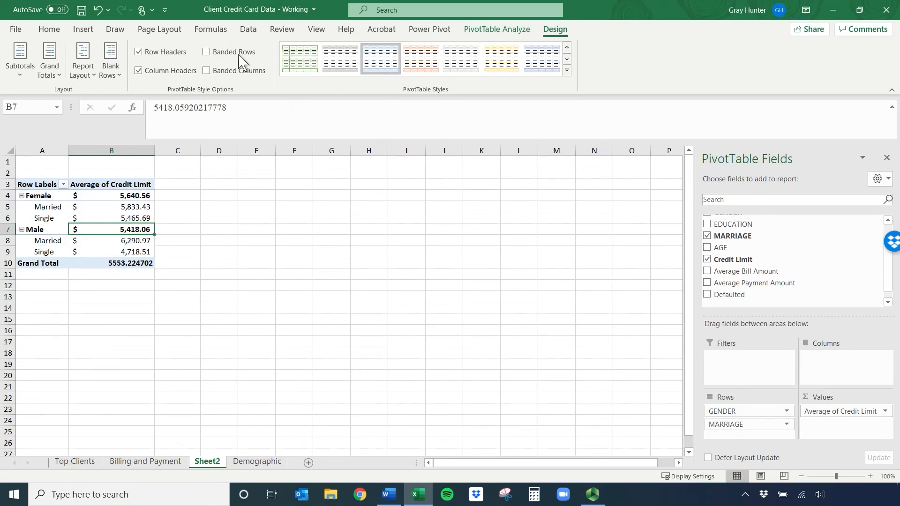
- Try the compact and tabular report layouts on the PivotTable, and look at the filter options of its separate MARRIAGE column
{"action": "left_click", "coordinate": [86, 71]}
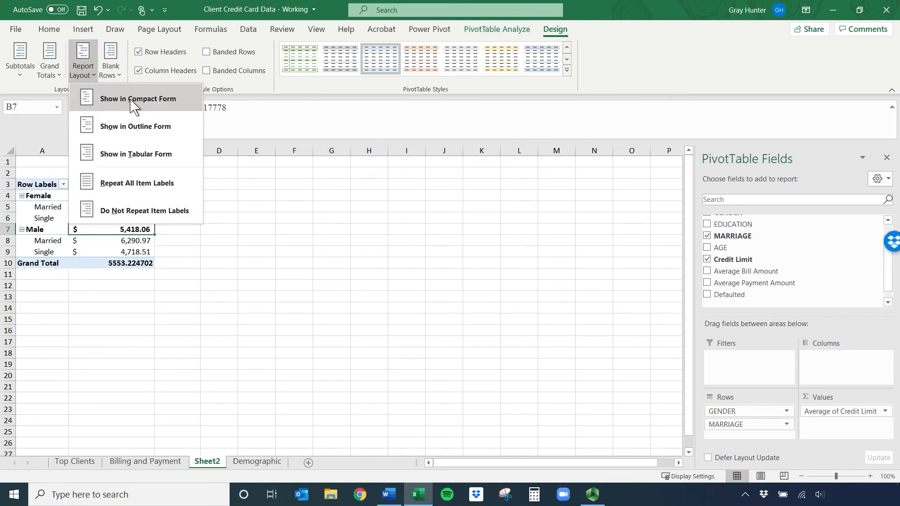
{"action": "left_click", "coordinate": [132, 100]}
{"action": "left_click", "coordinate": [88, 74]}
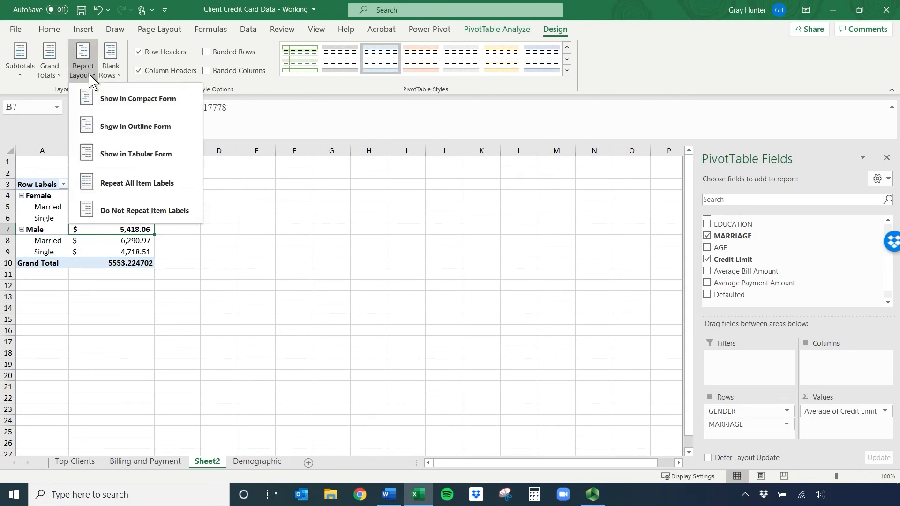
{"action": "left_click", "coordinate": [154, 149]}
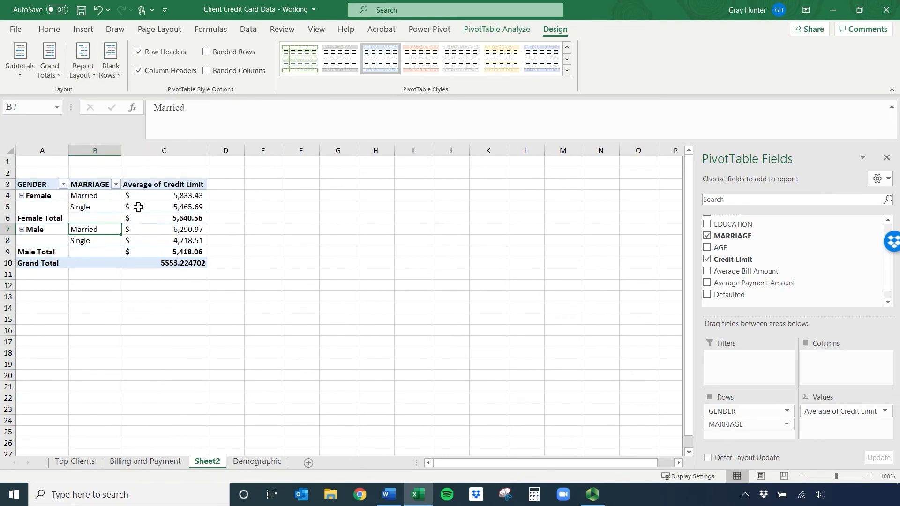
{"action": "left_click", "coordinate": [116, 185]}
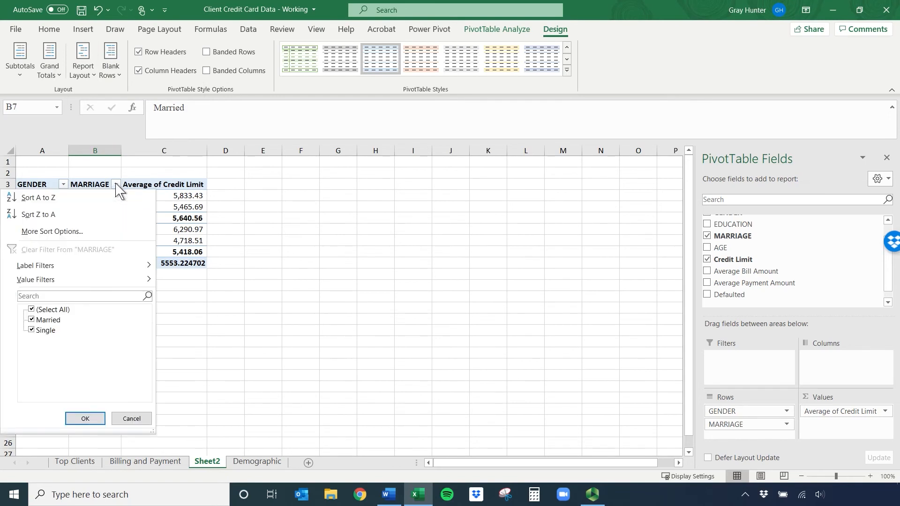
{"action": "left_click", "coordinate": [131, 419]}
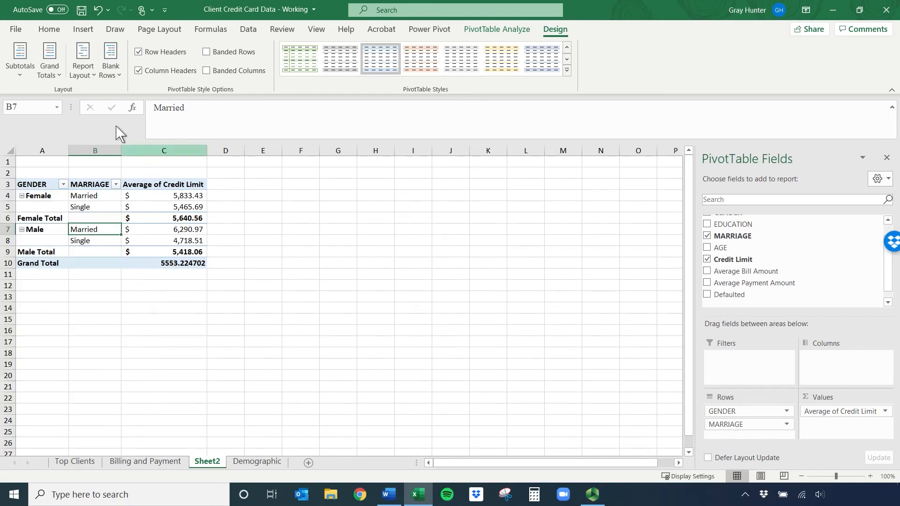
{"action": "left_click", "coordinate": [84, 73]}
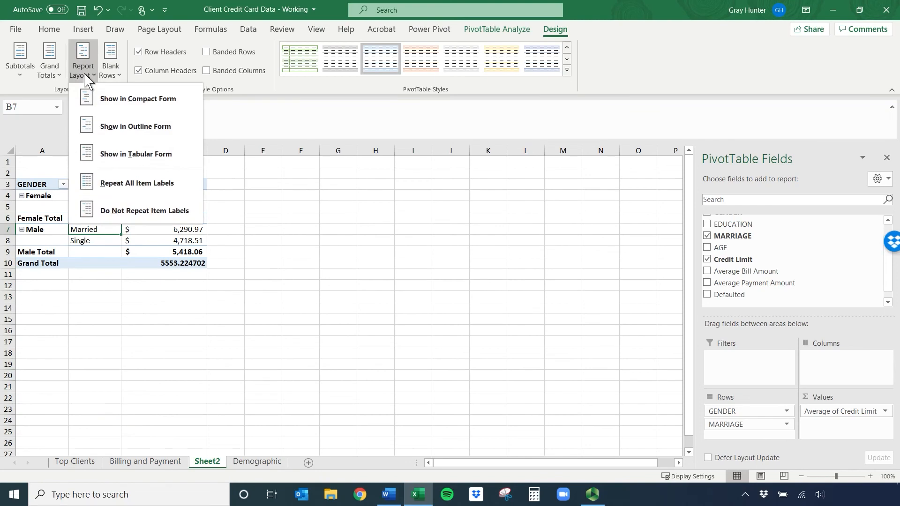
{"action": "left_click", "coordinate": [103, 126]}
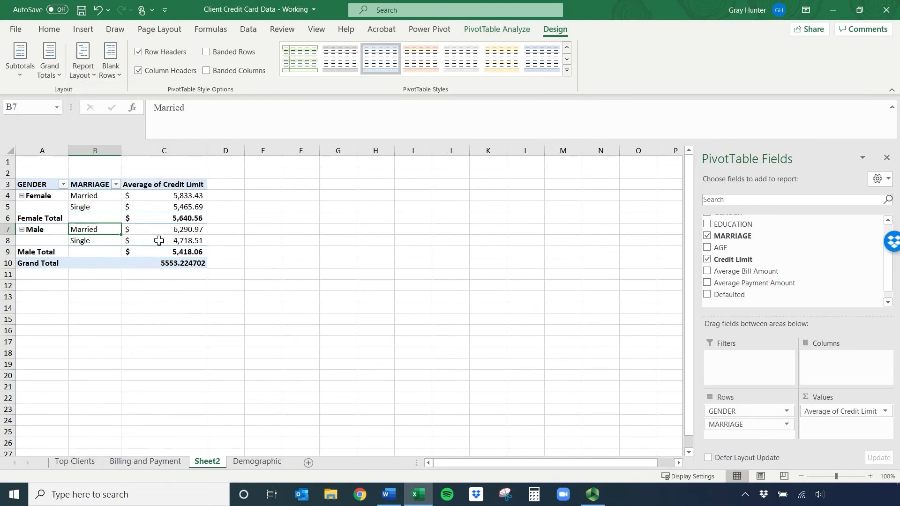
- Try hiding the PivotTable's subtotals, and turn them back on with the option for showing all subtotals at the top of the group
{"action": "left_click", "coordinate": [20, 69]}
{"action": "left_click", "coordinate": [66, 100]}
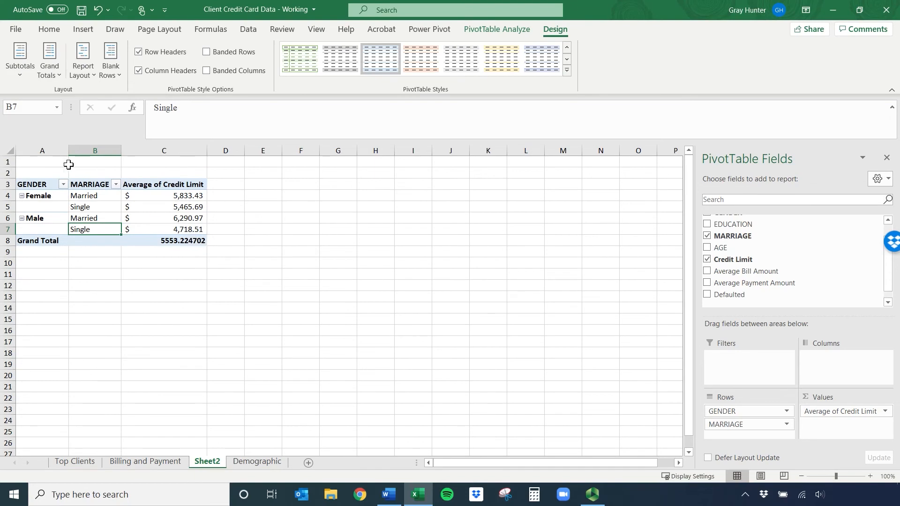
{"action": "left_click", "coordinate": [49, 70]}
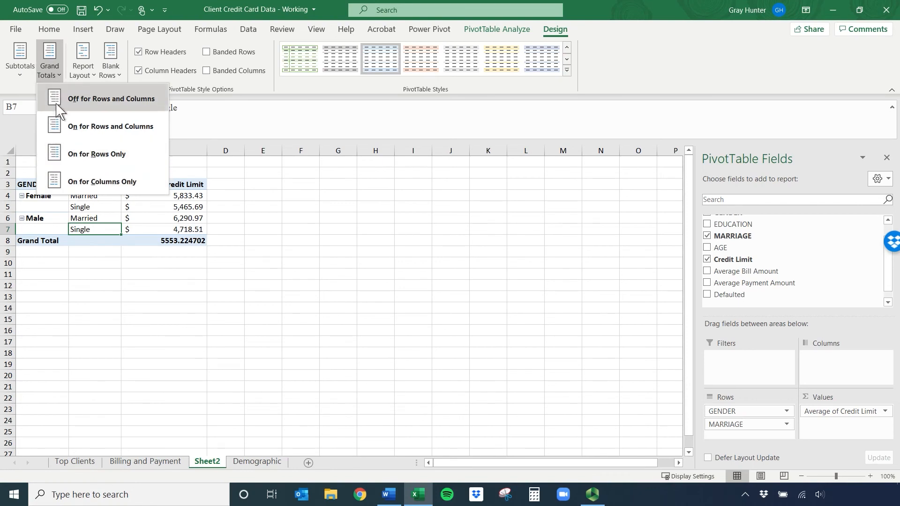
{"action": "left_click", "coordinate": [20, 68]}
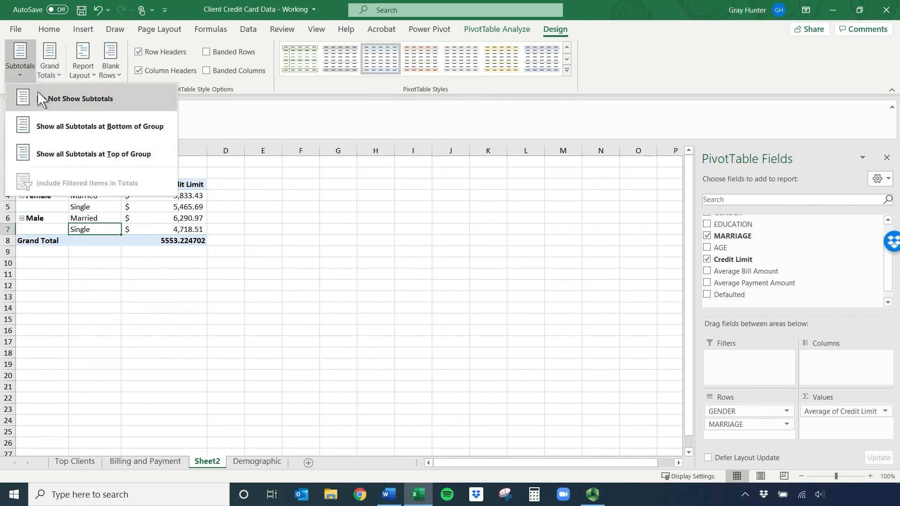
{"action": "left_click", "coordinate": [55, 154]}
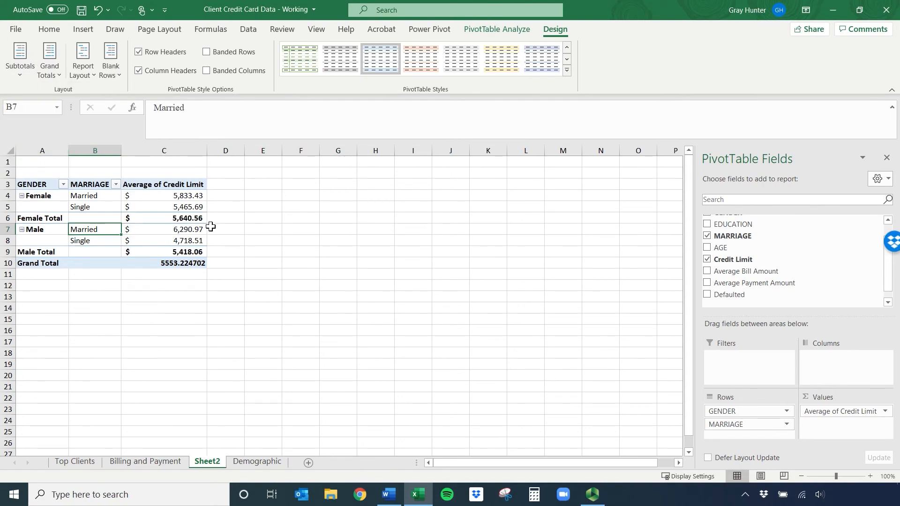
- Undo both subtotal changes and the tabular layout to restore the PivotTable's compact form
{"action": "key", "text": "ctrl+z"}
{"action": "key", "text": "ctrl+z"}
{"action": "key", "text": "ctrl+z"}
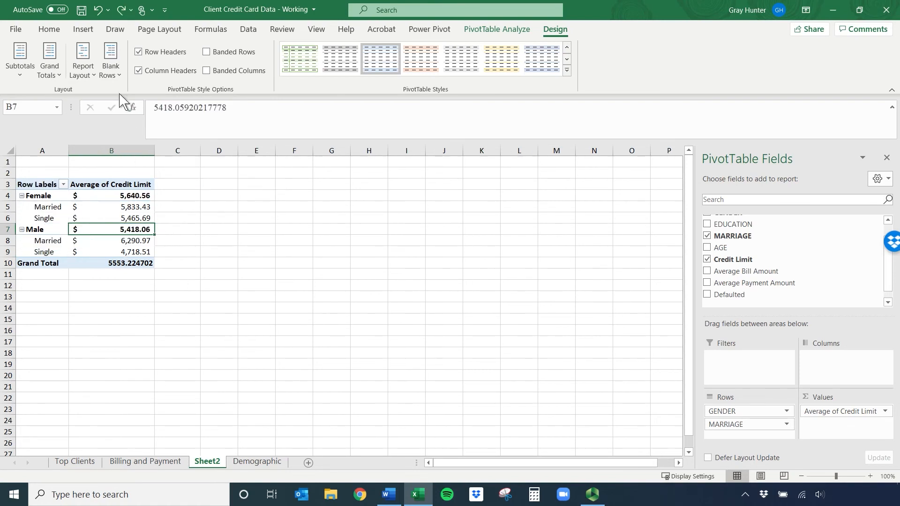
- Try inserting a blank line after each PivotTable item, once more with the Male row selected, and undo it each time
{"action": "left_click", "coordinate": [122, 75]}
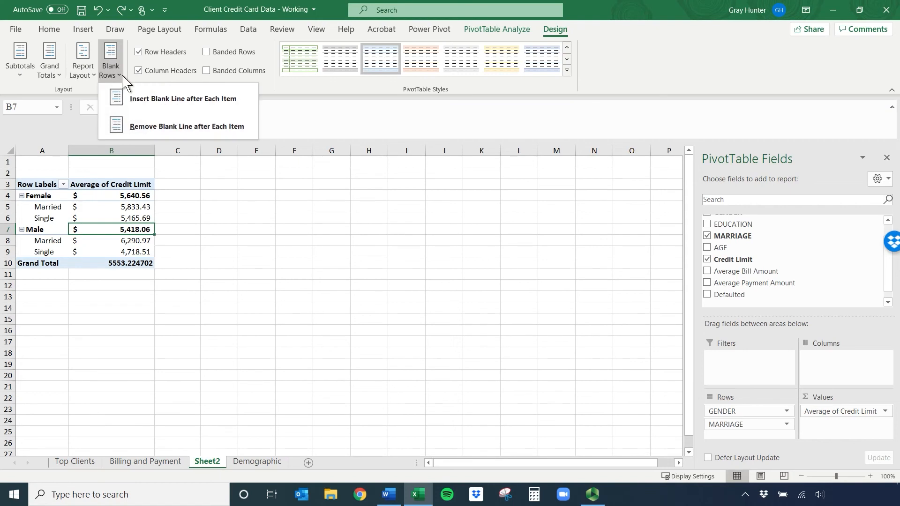
{"action": "left_click", "coordinate": [223, 100]}
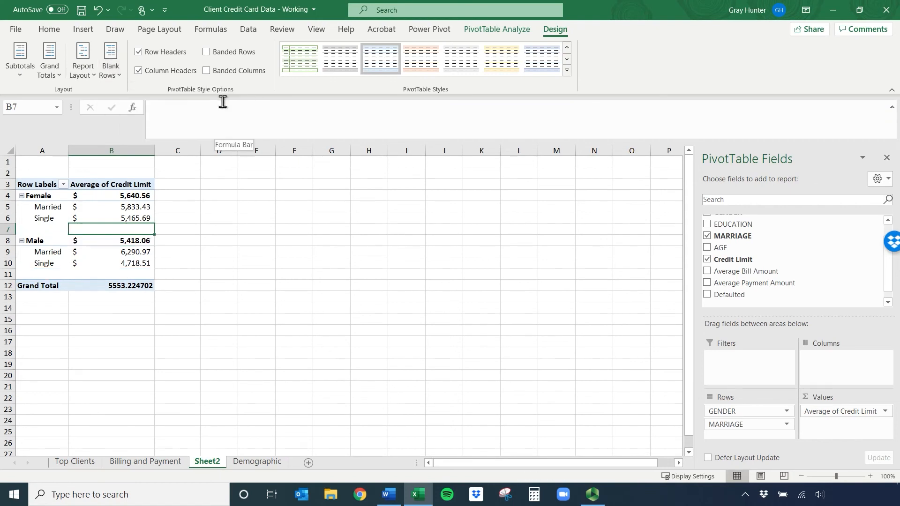
{"action": "key", "text": "ctrl+z"}
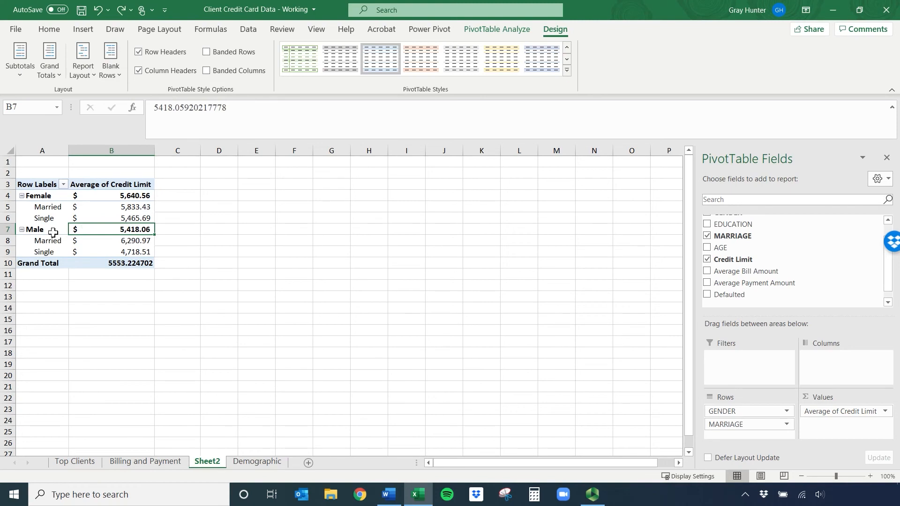
{"action": "left_click_drag", "start_coordinate": [38, 232], "coordinate": [106, 231]}
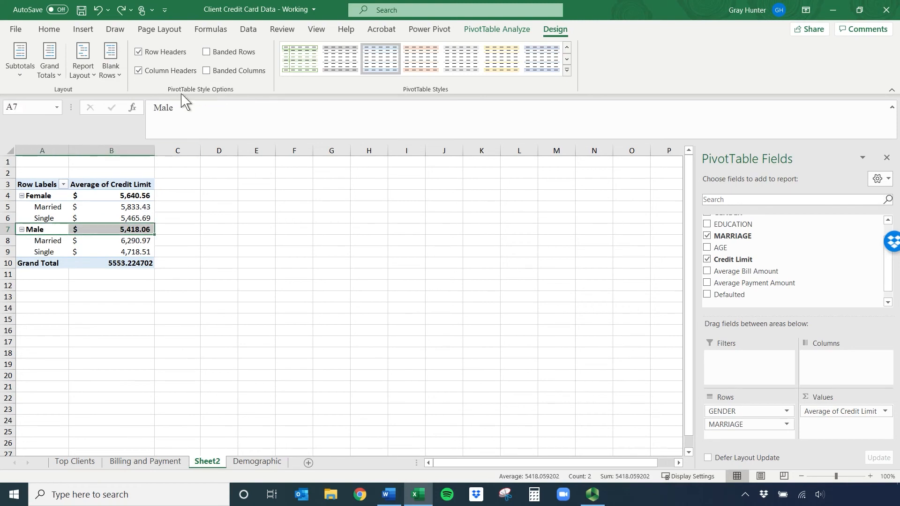
{"action": "left_click", "coordinate": [109, 71]}
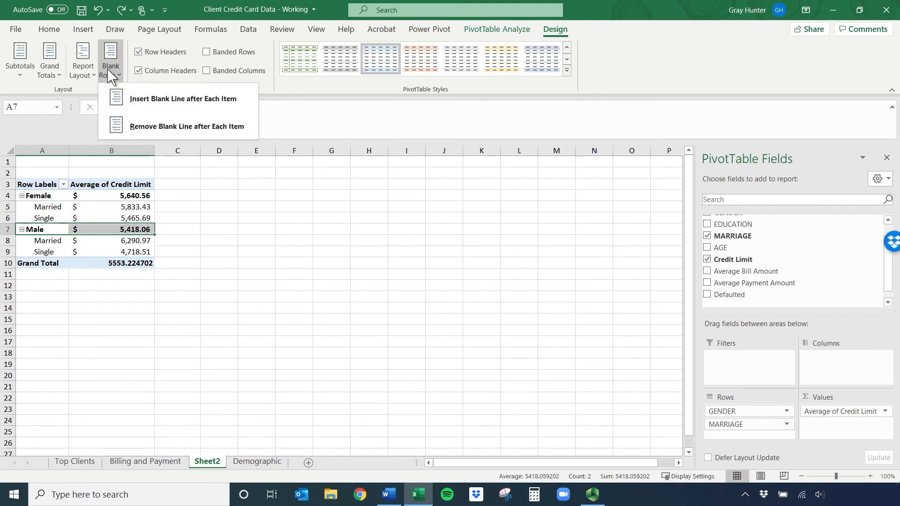
{"action": "left_click", "coordinate": [176, 100]}
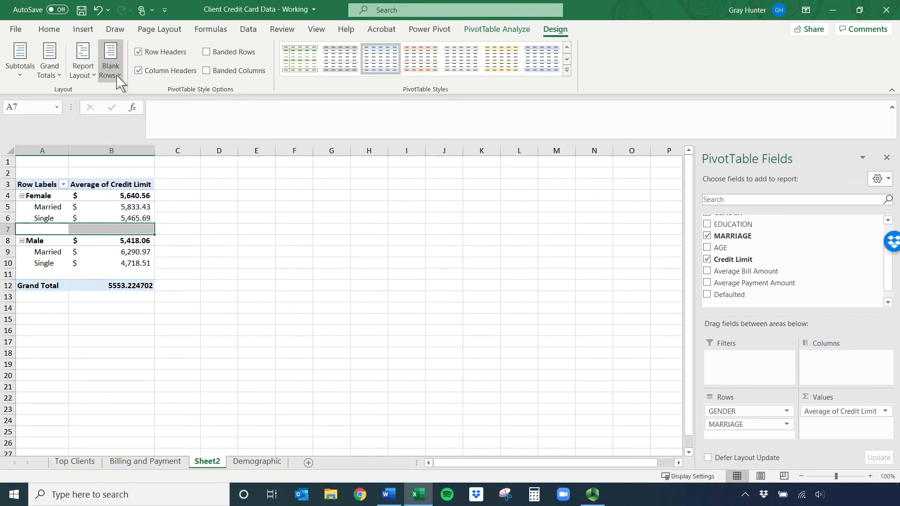
{"action": "key", "text": "ctrl+z"}
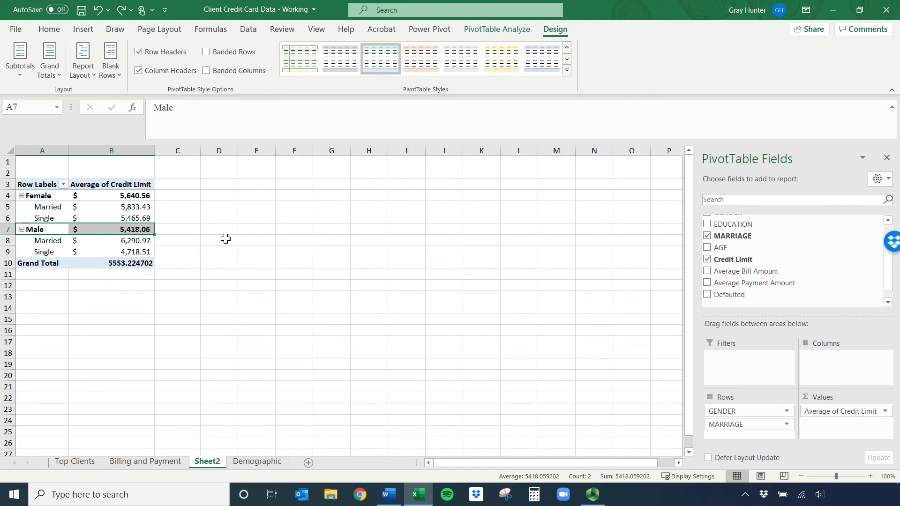
- Move the Sheet2 worksheet behind the Demographic sheet
{"action": "left_click_drag", "start_coordinate": [225, 465], "coordinate": [291, 462]}
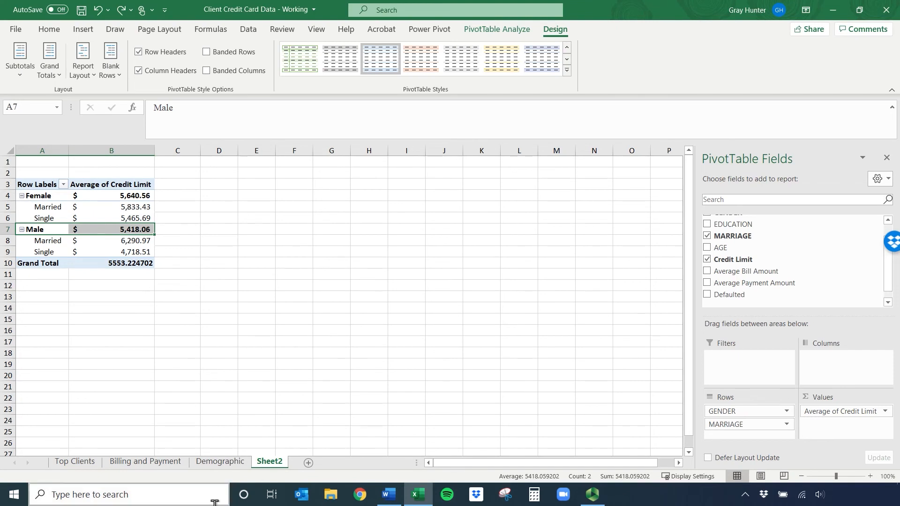
{"action": "left_click", "coordinate": [231, 465]}
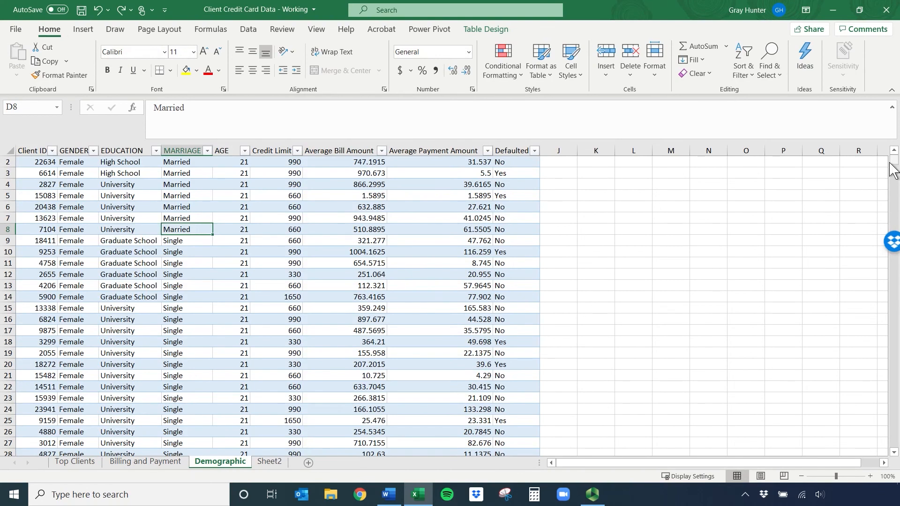
{"action": "scroll", "coordinate": [893, 170], "scroll_direction": "up", "scroll_amount": 1}
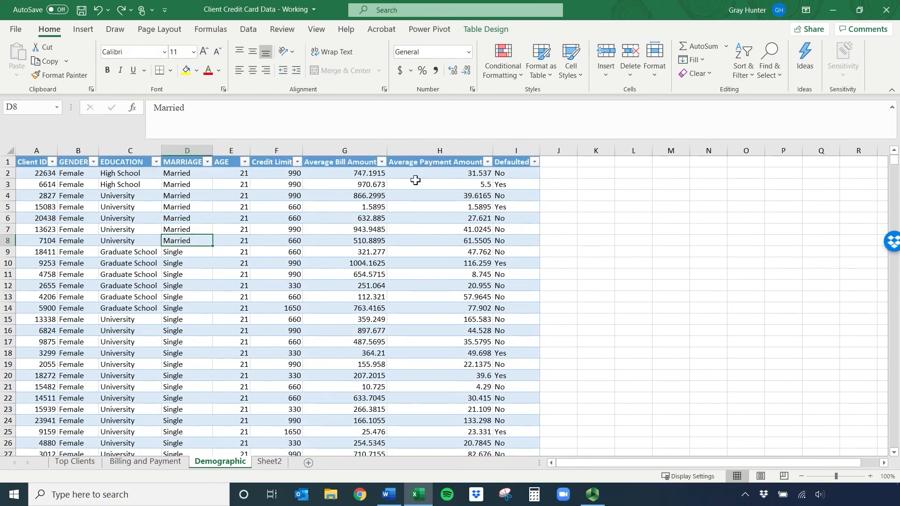
{"action": "left_click_drag", "start_coordinate": [21, 176], "coordinate": [243, 172]}
{"action": "left_click", "coordinate": [265, 176]}
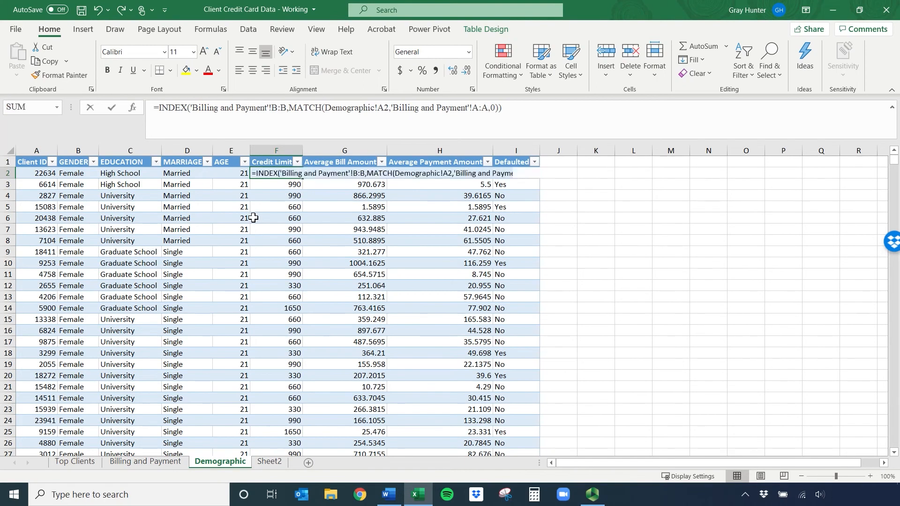
{"action": "type", "text": "10000000000"}
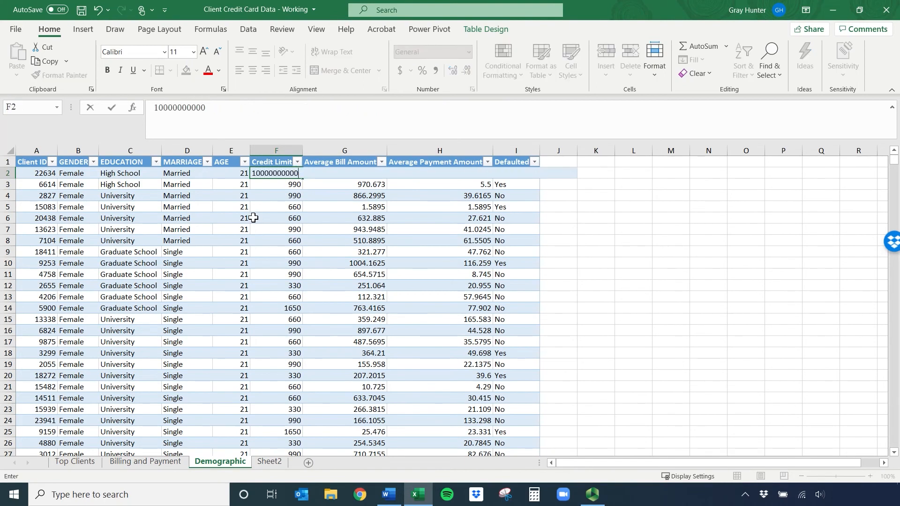
{"action": "key", "text": "Return"}
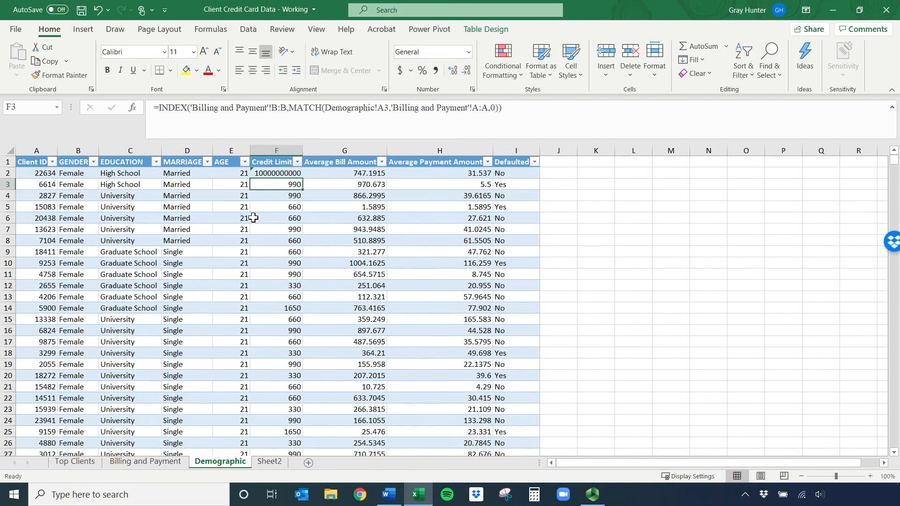
- Refresh the PivotTable on Sheet2 from its changed source data and examine the average for married females
{"action": "left_click", "coordinate": [269, 462]}
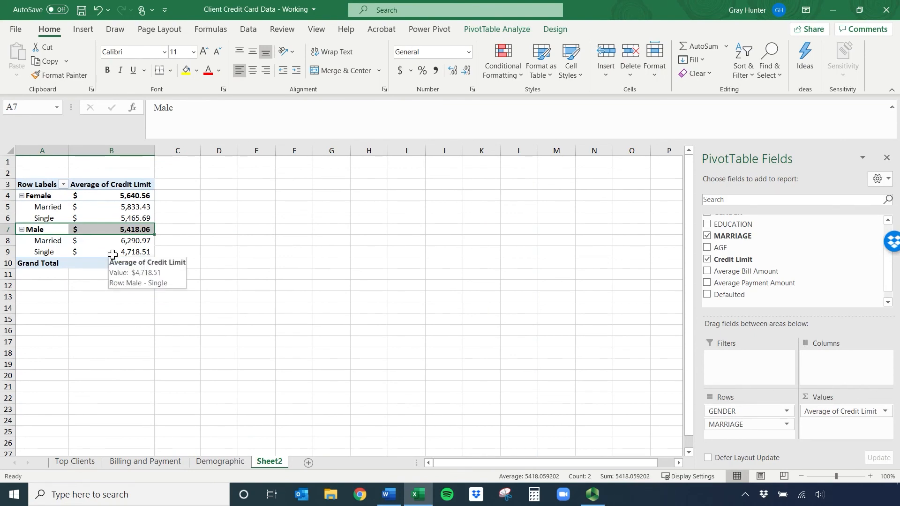
{"action": "left_click", "coordinate": [486, 30]}
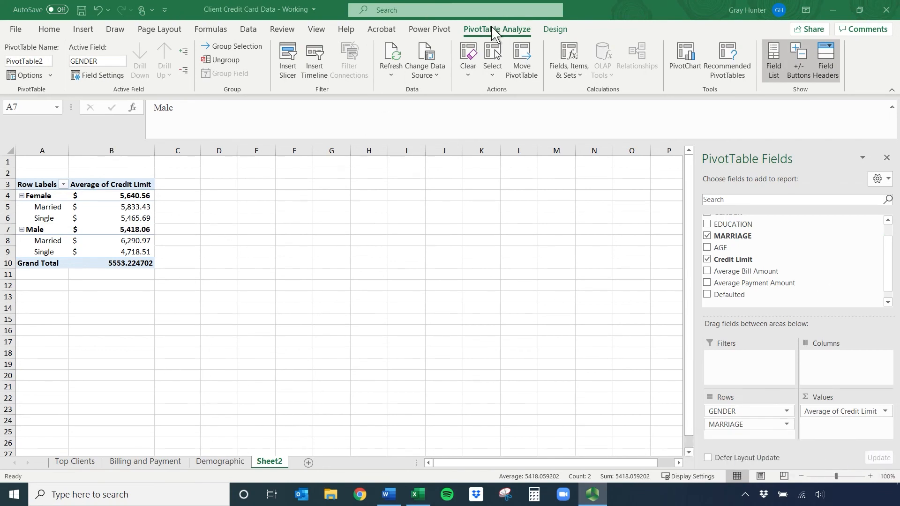
{"action": "left_click", "coordinate": [395, 72]}
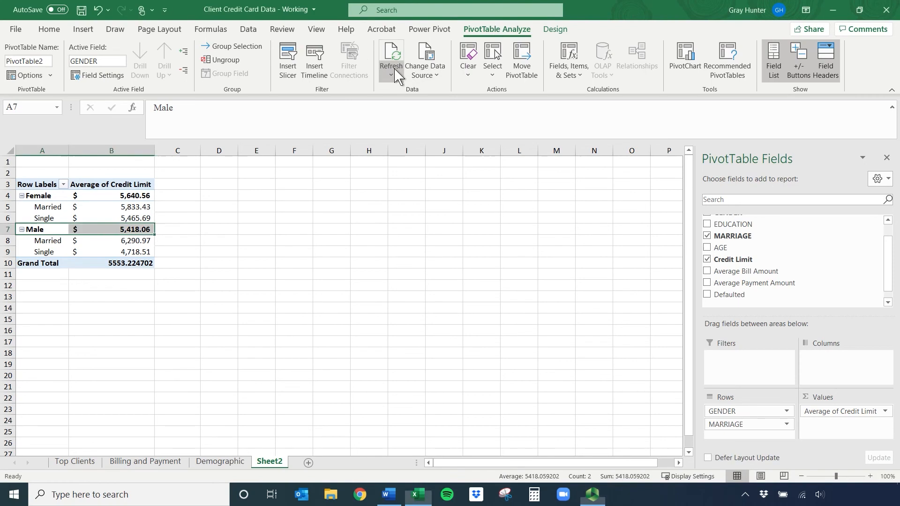
{"action": "left_click", "coordinate": [391, 75]}
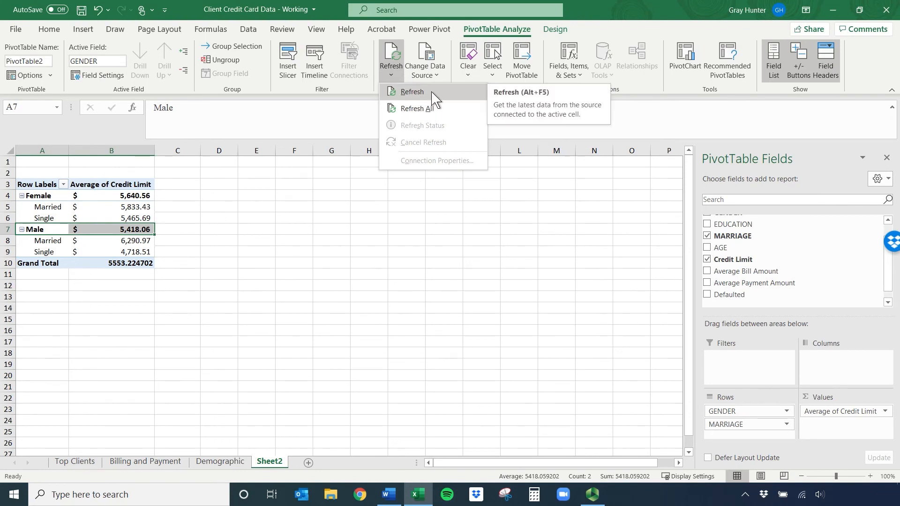
{"action": "left_click", "coordinate": [413, 92]}
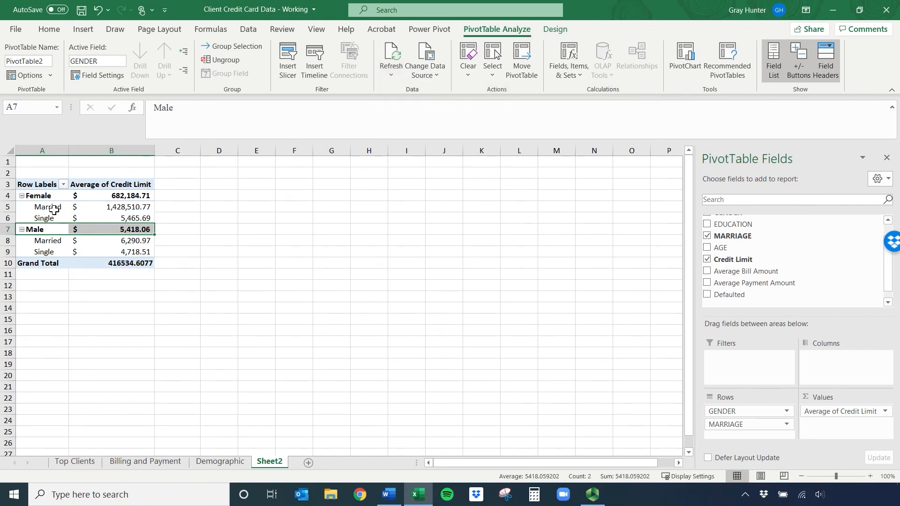
{"action": "left_click_drag", "start_coordinate": [53, 210], "coordinate": [117, 207]}
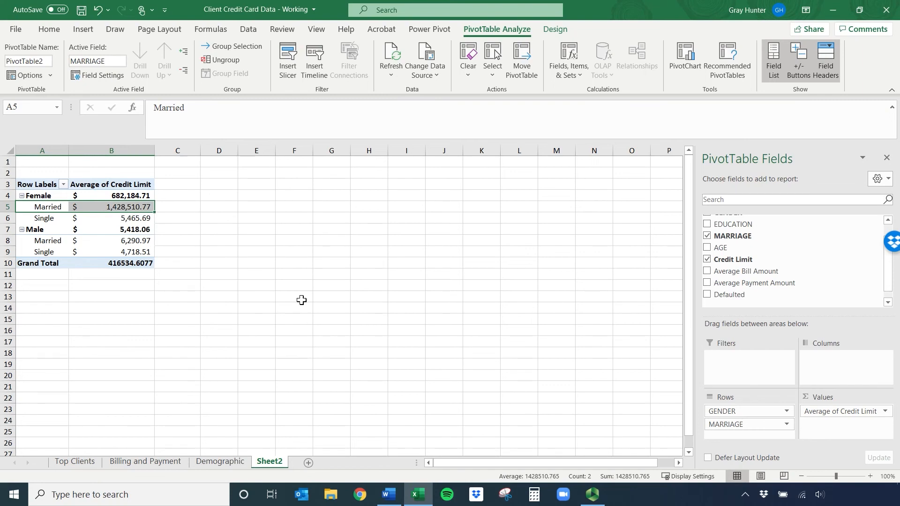
- Undo the PivotTable refresh and return to the Demographic sheet
{"action": "key", "text": "ctrl+z"}
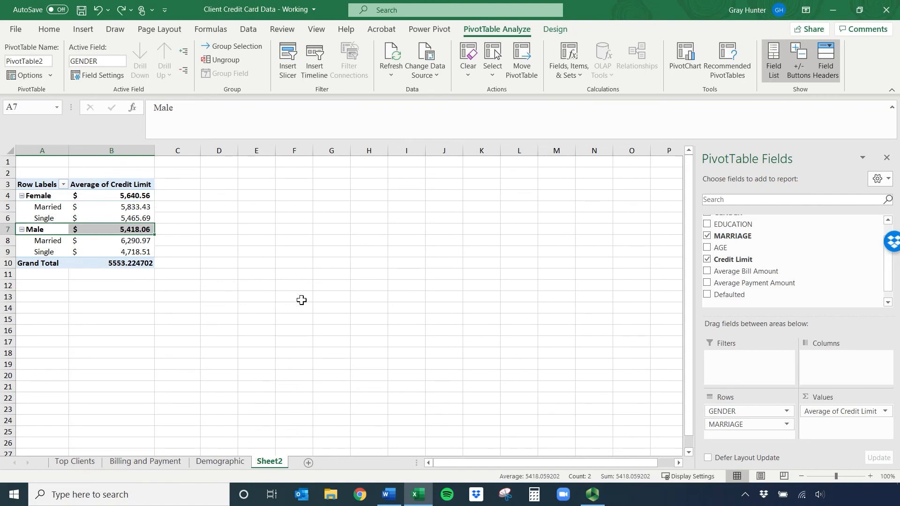
{"action": "left_click", "coordinate": [220, 461]}
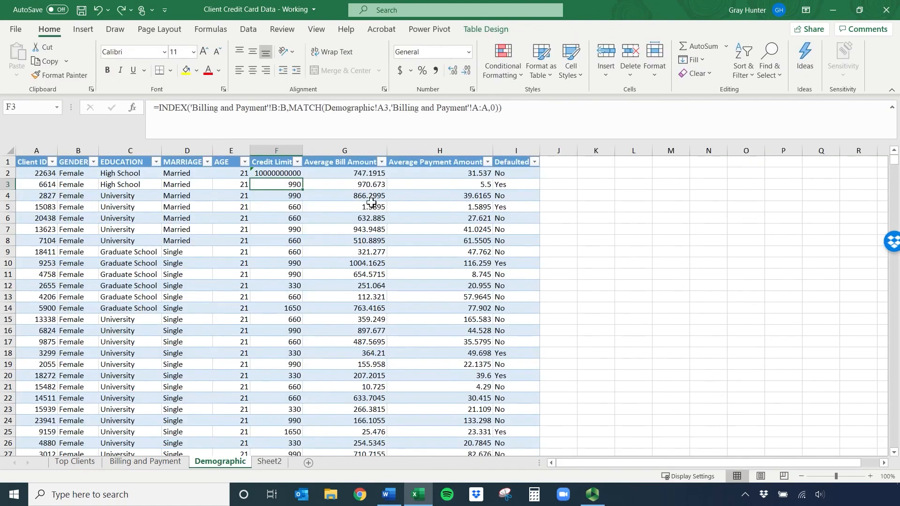
- Undo the Credit Limit override in F2 on the Demographic sheet and return to the PivotTable on Sheet2
{"action": "key", "text": "ctrl+z"}
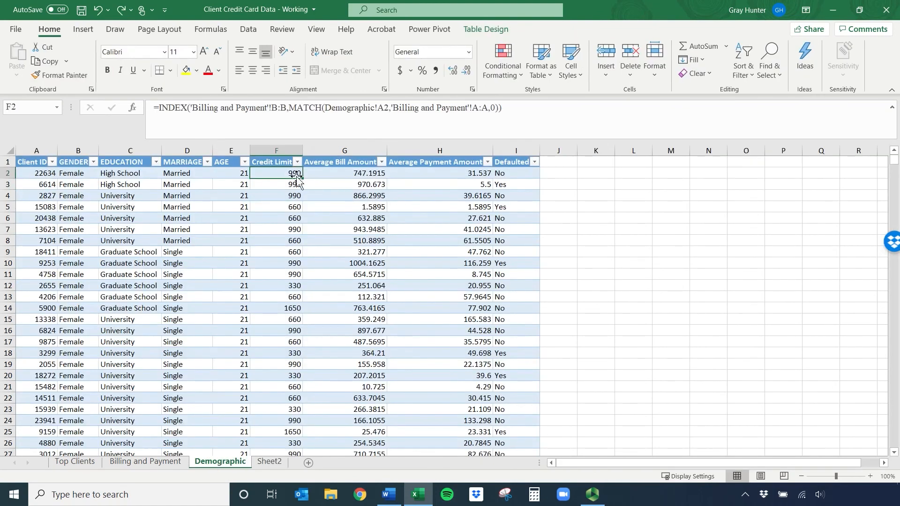
{"action": "left_click", "coordinate": [270, 462]}
{"action": "left_click", "coordinate": [221, 230]}
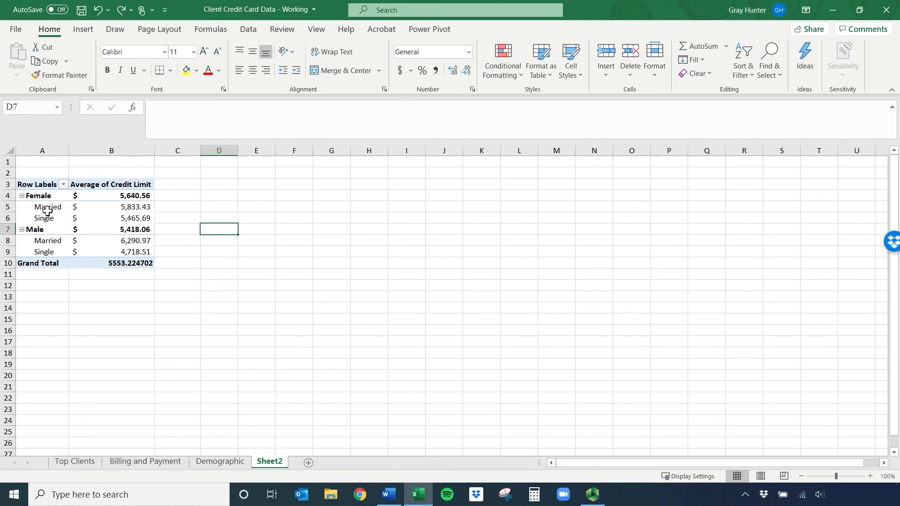
- Extract the records behind the married females' average credit limit to a new sheet and rename it Married Females
{"action": "left_click", "coordinate": [113, 208]}
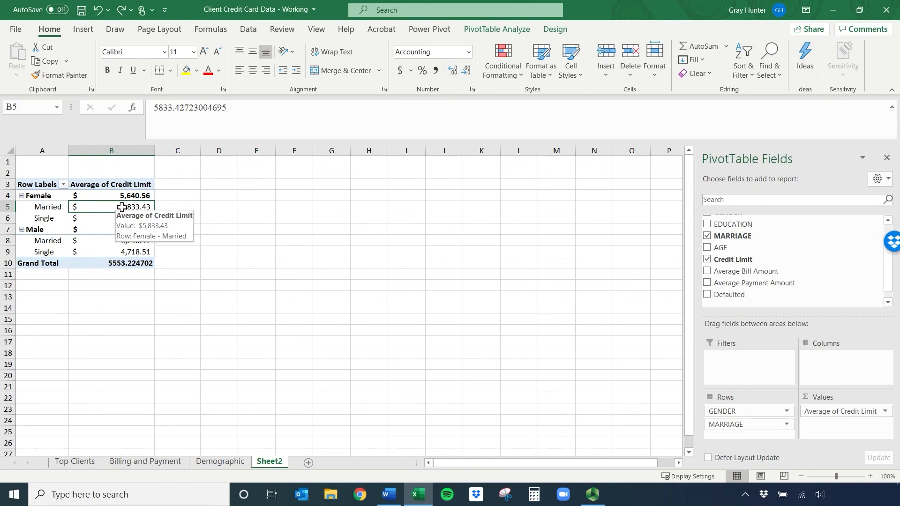
{"action": "double_click", "coordinate": [122, 207]}
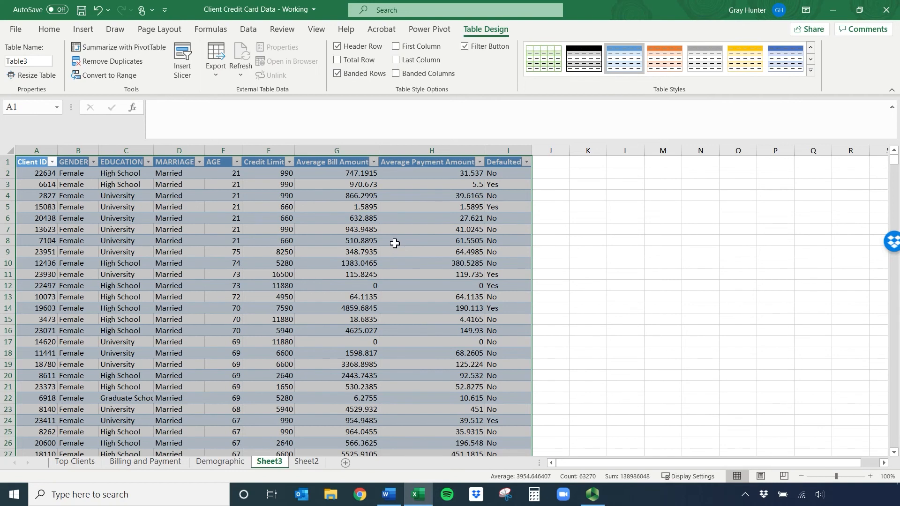
{"action": "right_click", "coordinate": [266, 467]}
{"action": "left_click", "coordinate": [322, 332]}
{"action": "type", "text": "Married Fema"}
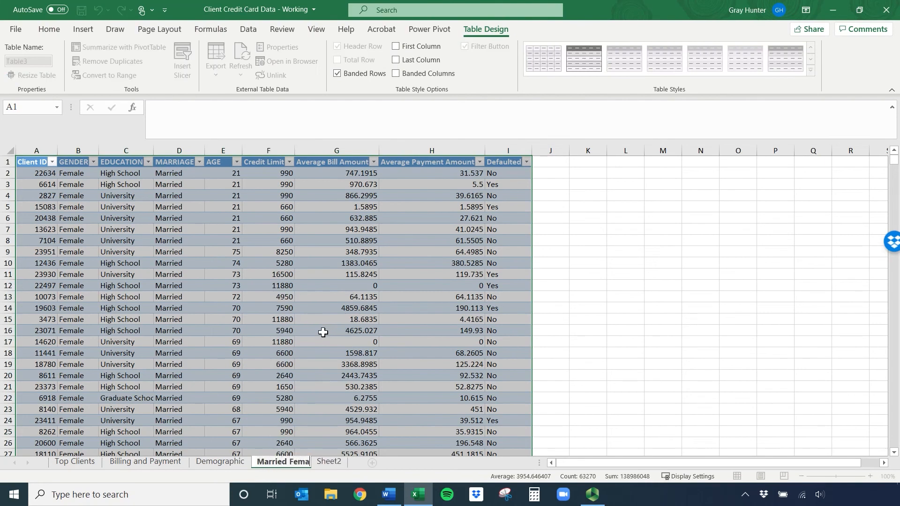
{"action": "type", "text": "les"}
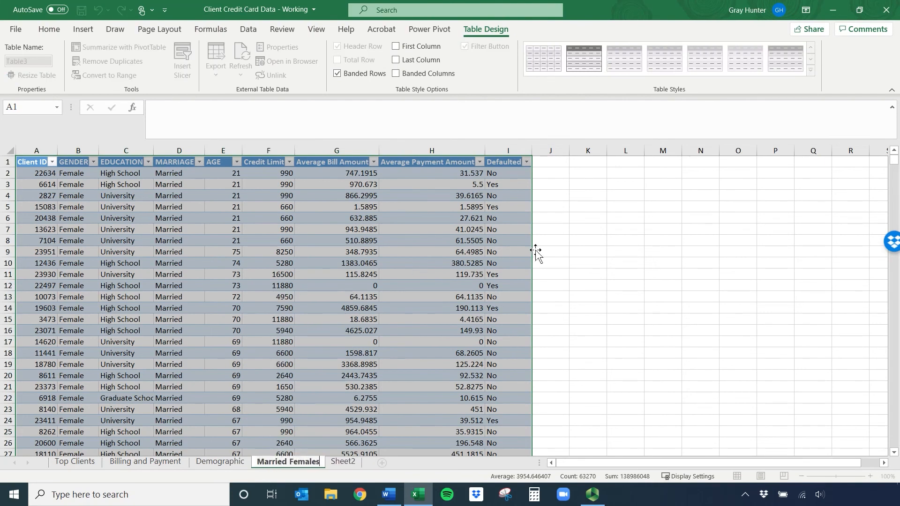
{"action": "left_click", "coordinate": [544, 241]}
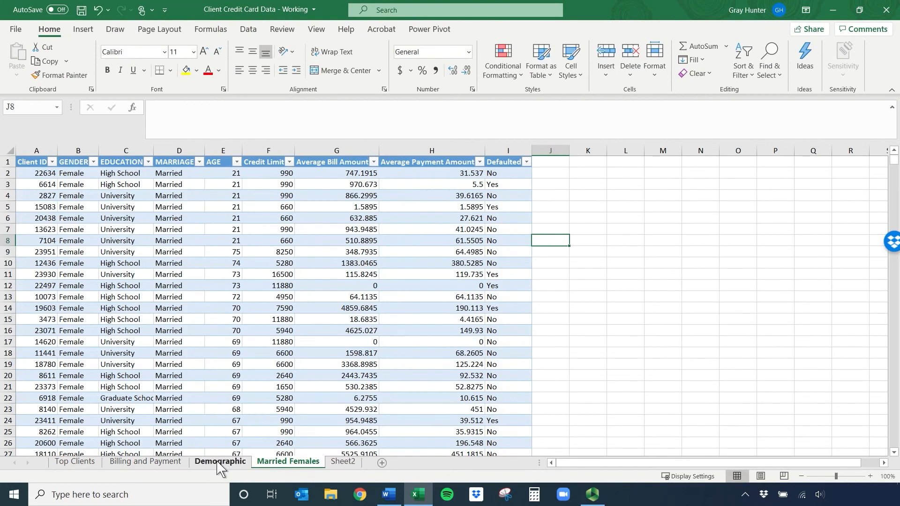
- From the PivotTable on Sheet2, extract the records behind the single females' average to a new sheet and look through them
{"action": "left_click", "coordinate": [338, 464]}
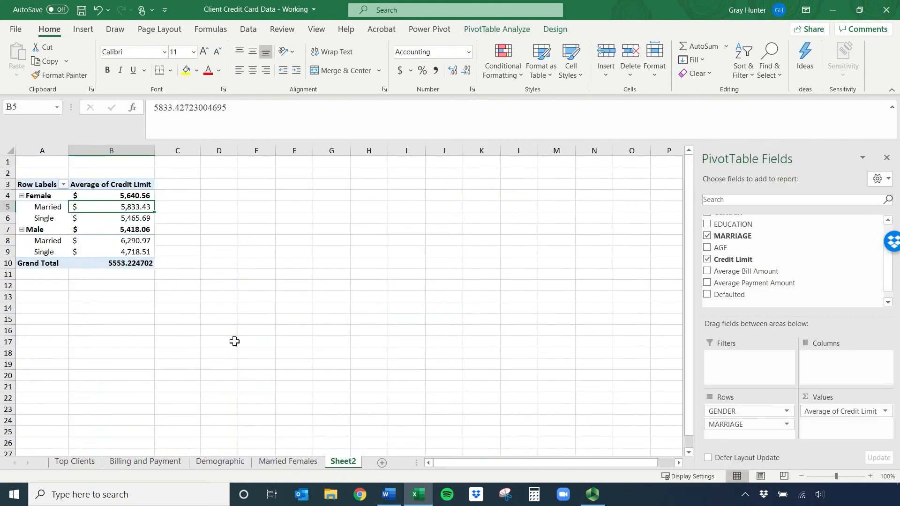
{"action": "left_click", "coordinate": [130, 219]}
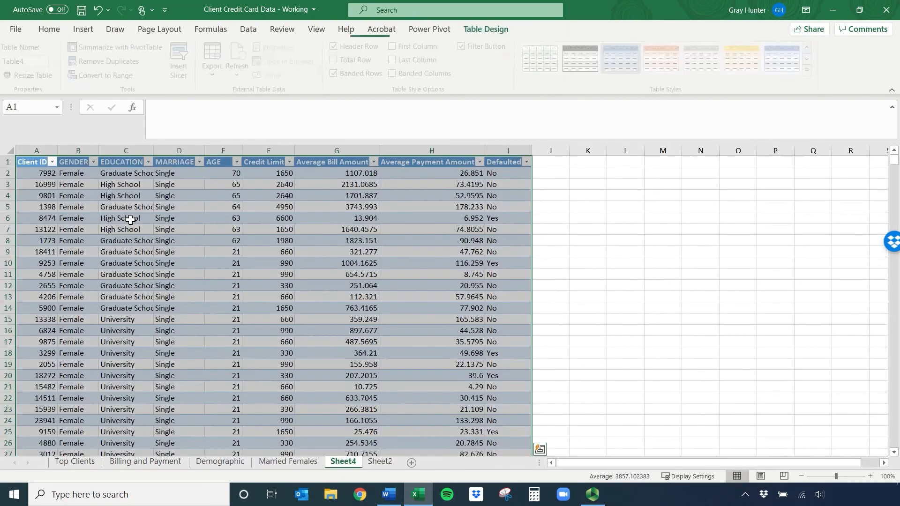
{"action": "left_click_drag", "start_coordinate": [76, 206], "coordinate": [82, 229]}
{"action": "left_click", "coordinate": [166, 201]}
{"action": "scroll", "coordinate": [150, 225], "scroll_direction": "down", "scroll_amount": 9}
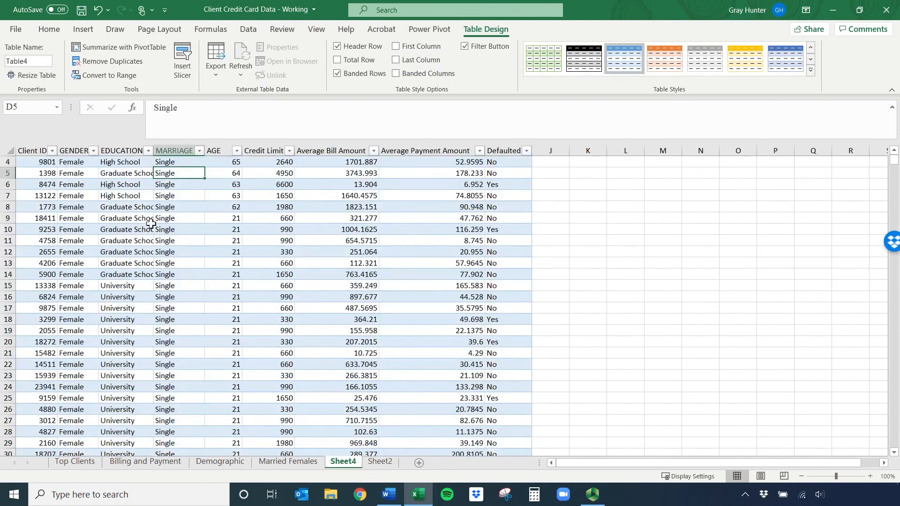
{"action": "scroll", "coordinate": [268, 310], "scroll_direction": "up", "scroll_amount": 9}
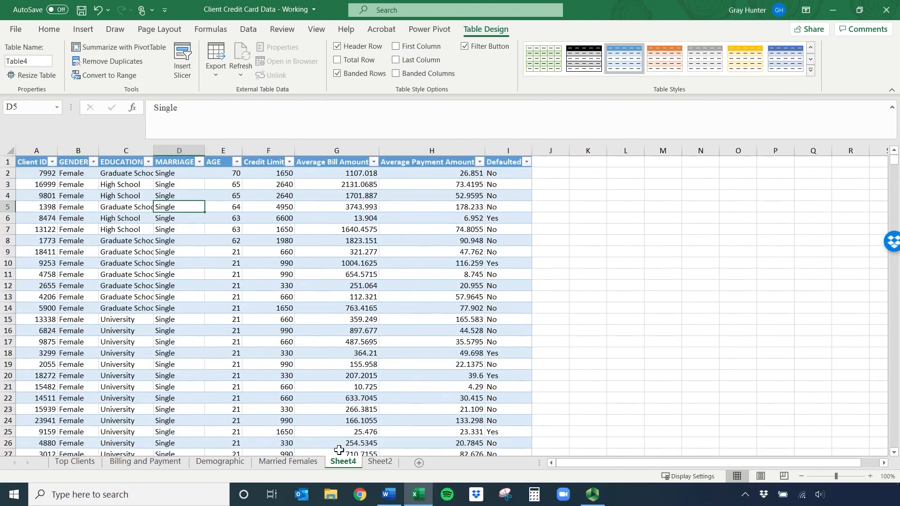
- Rename the sheet with the single females' records as Single and return to Sheet2
{"action": "right_click", "coordinate": [342, 462]}
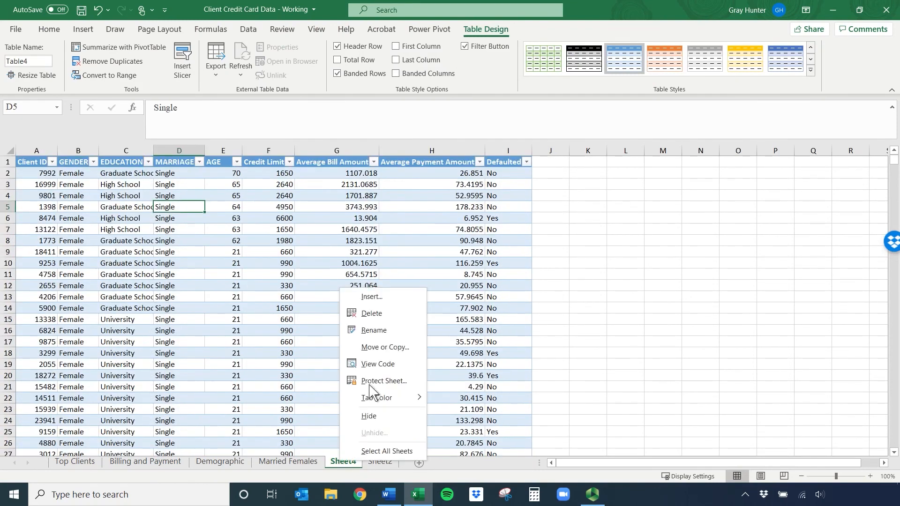
{"action": "left_click", "coordinate": [392, 334]}
{"action": "type", "text": "Single"}
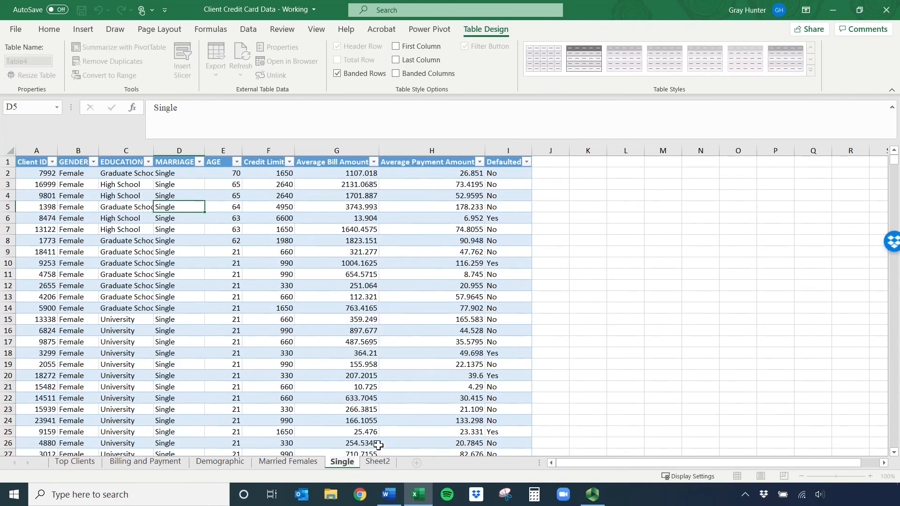
{"action": "key", "text": "Return"}
{"action": "left_click", "coordinate": [377, 462]}
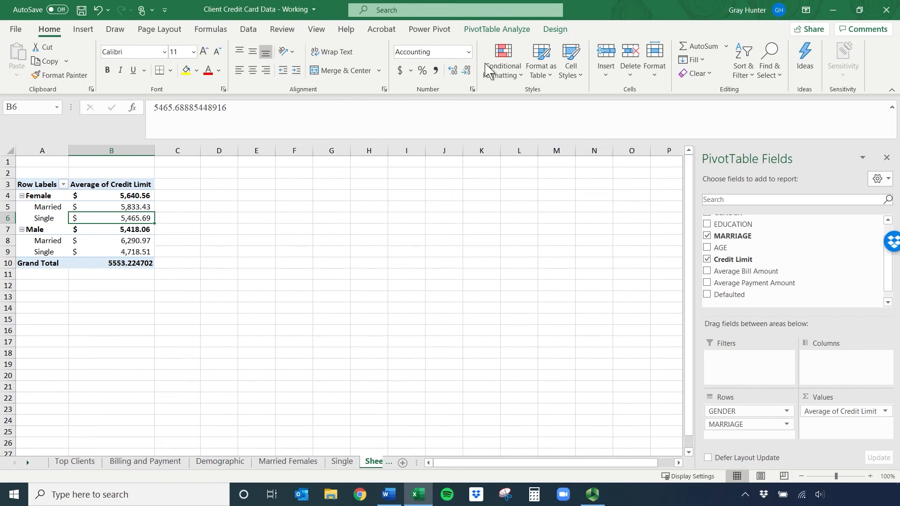
- Try to insert a histogram chart from the PivotTable on Sheet2
{"action": "left_click", "coordinate": [494, 30]}
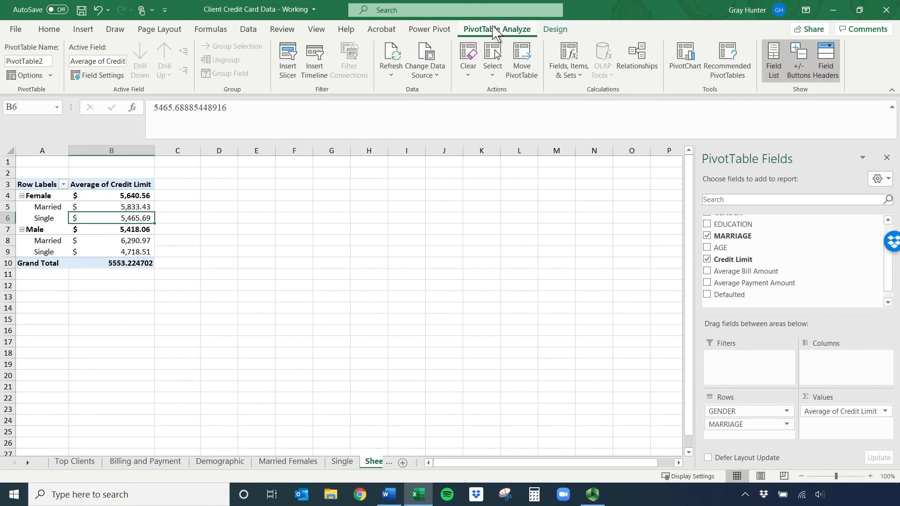
{"action": "left_click", "coordinate": [83, 33]}
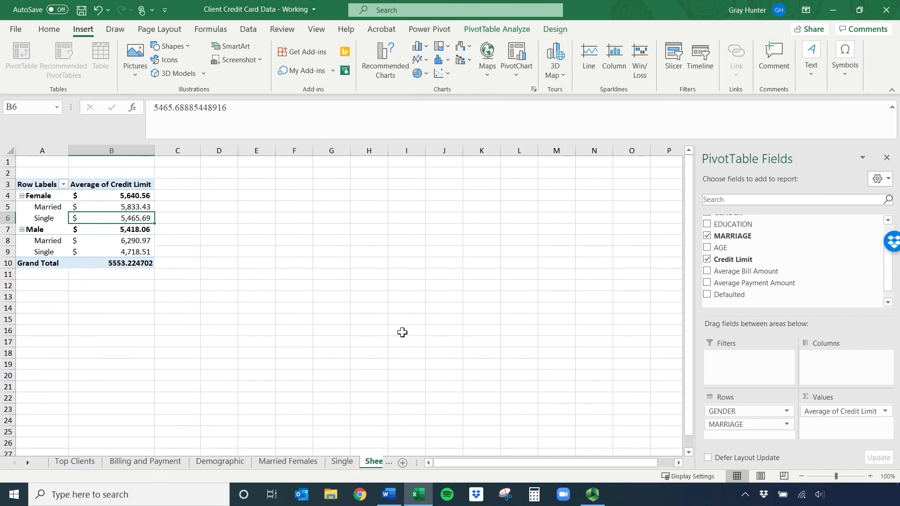
{"action": "left_click", "coordinate": [219, 464]}
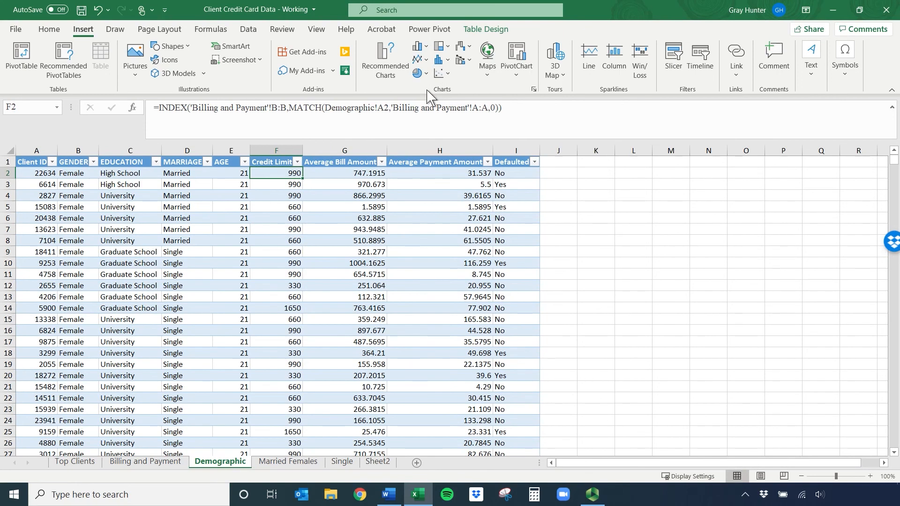
{"action": "left_click", "coordinate": [375, 464]}
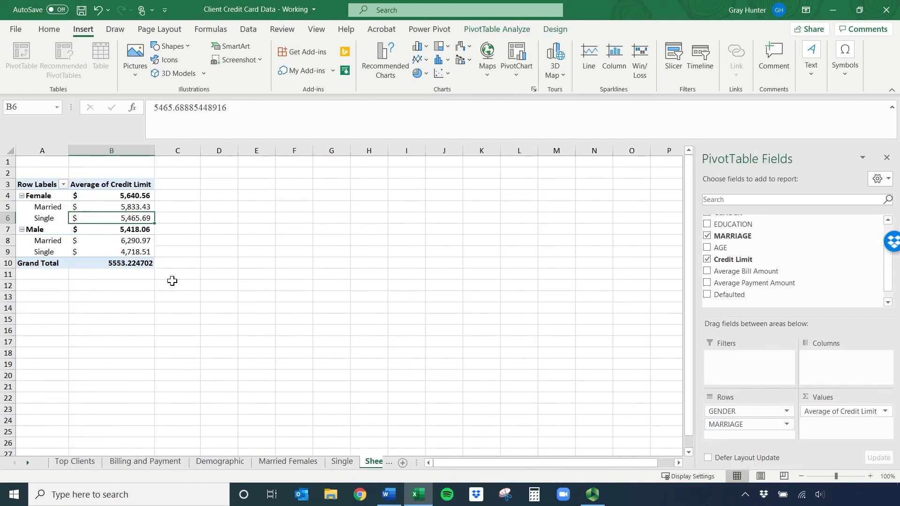
{"action": "left_click", "coordinate": [129, 207]}
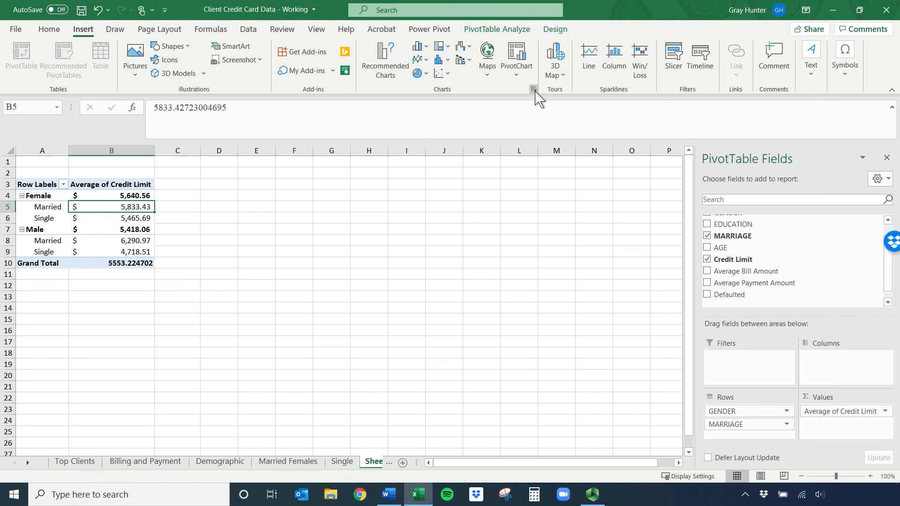
{"action": "left_click", "coordinate": [442, 60]}
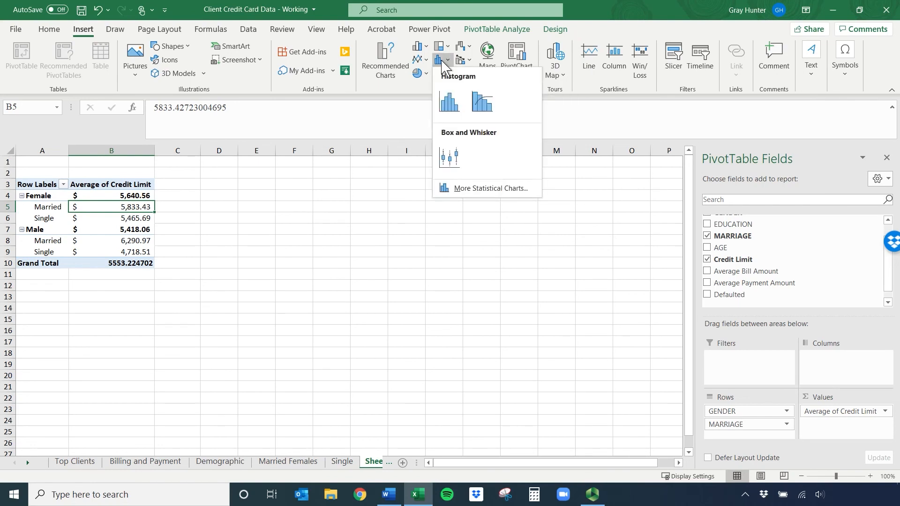
{"action": "left_click", "coordinate": [449, 101]}
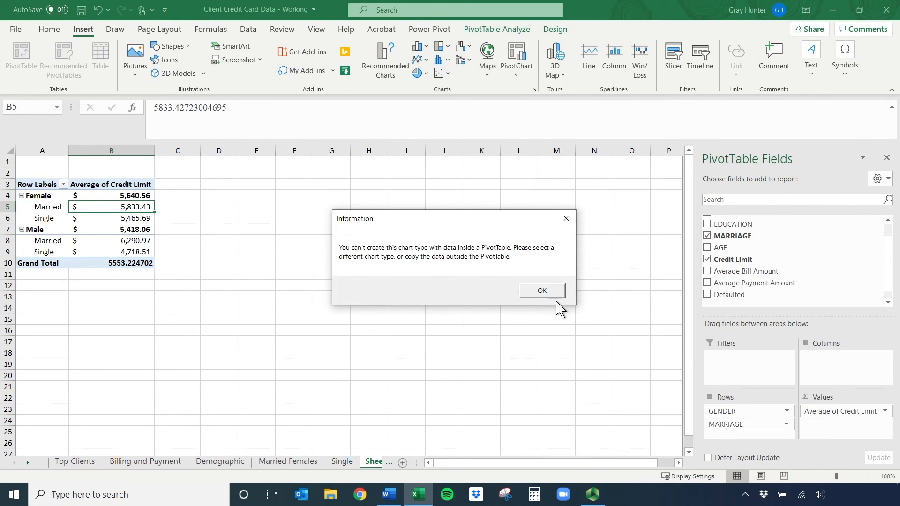
{"action": "left_click", "coordinate": [541, 291]}
- Insert a clustered column PivotChart of the average credit limits and move it beside the PivotTable
{"action": "left_click", "coordinate": [50, 199]}
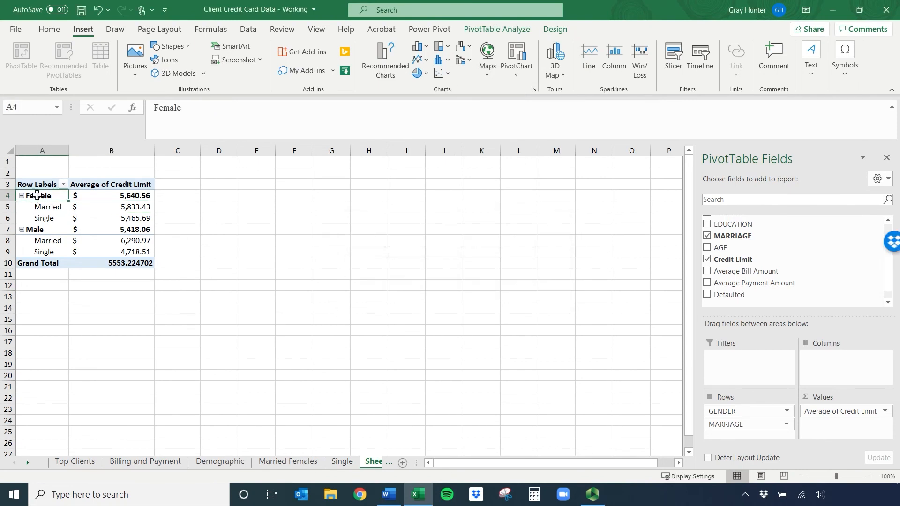
{"action": "left_click", "coordinate": [40, 186]}
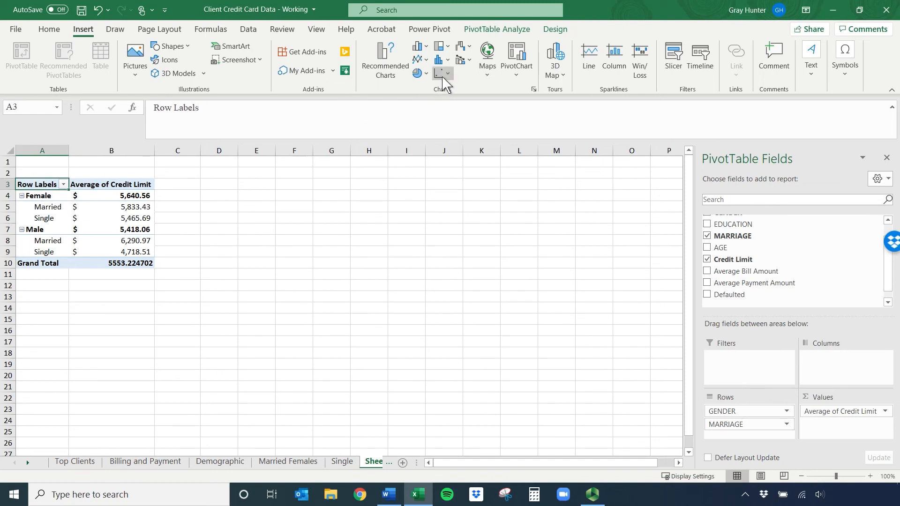
{"action": "left_click", "coordinate": [445, 61]}
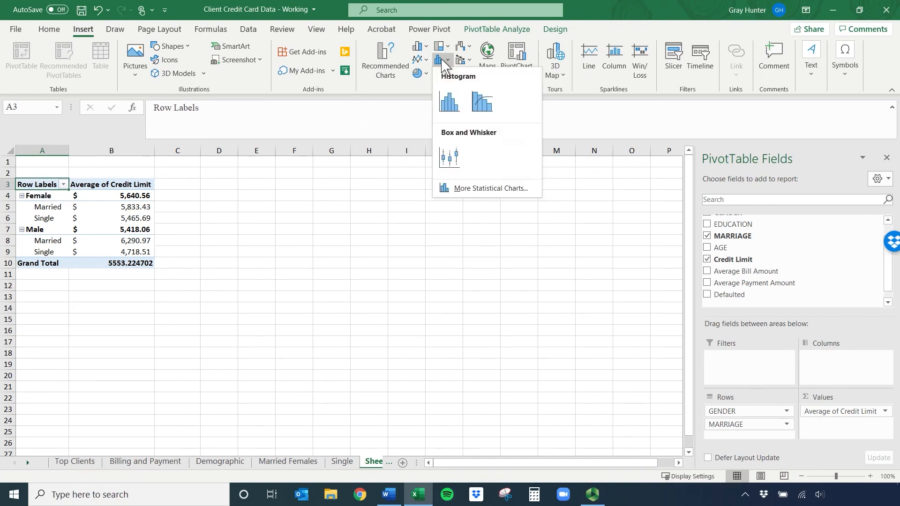
{"action": "left_click", "coordinate": [418, 46]}
{"action": "left_click", "coordinate": [427, 87]}
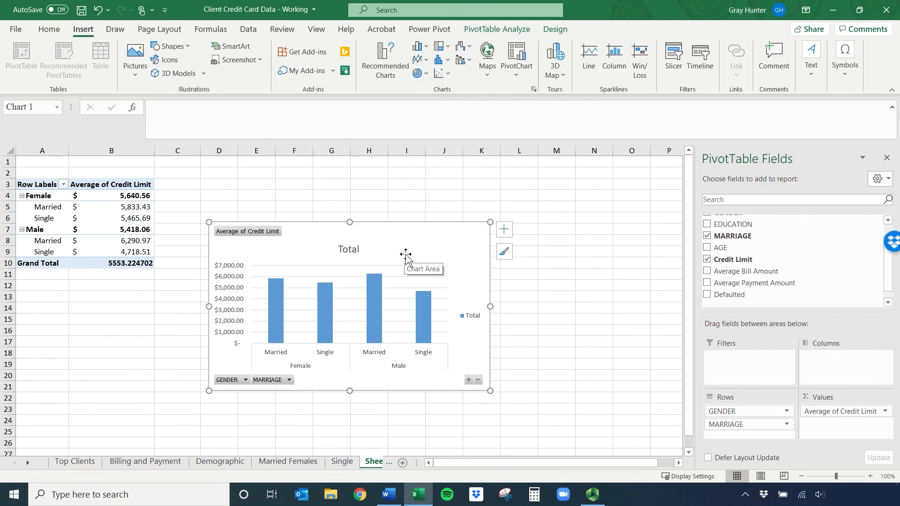
{"action": "left_click_drag", "start_coordinate": [416, 231], "coordinate": [383, 191]}
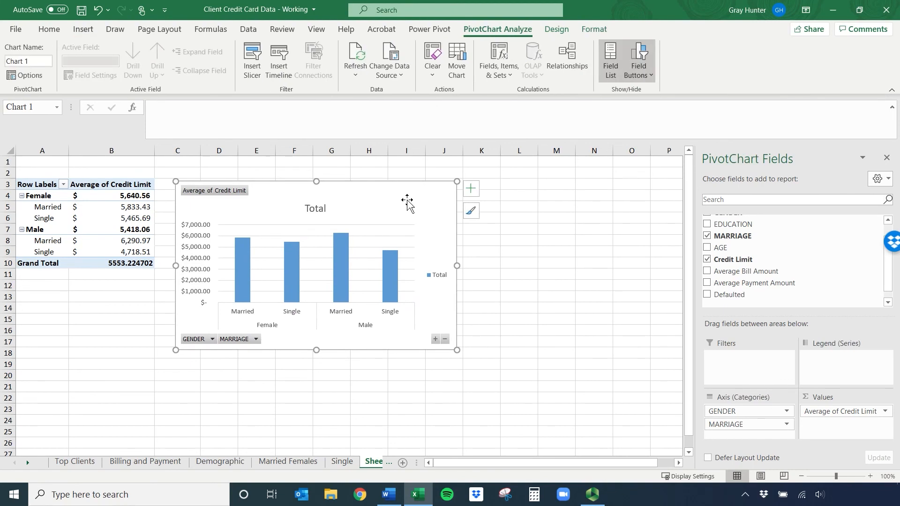
- Collapse the Female and Male groups in the PivotTable, and expand both again
{"action": "left_click", "coordinate": [22, 196]}
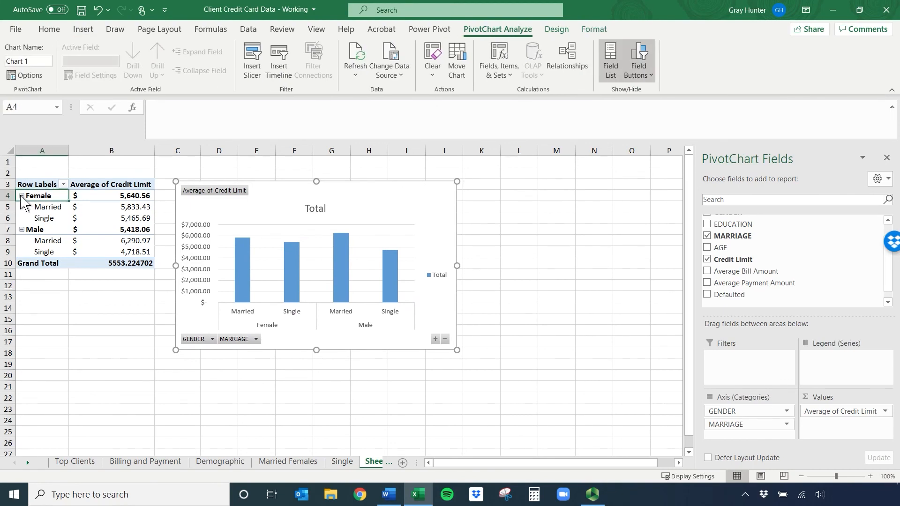
{"action": "left_click", "coordinate": [21, 207]}
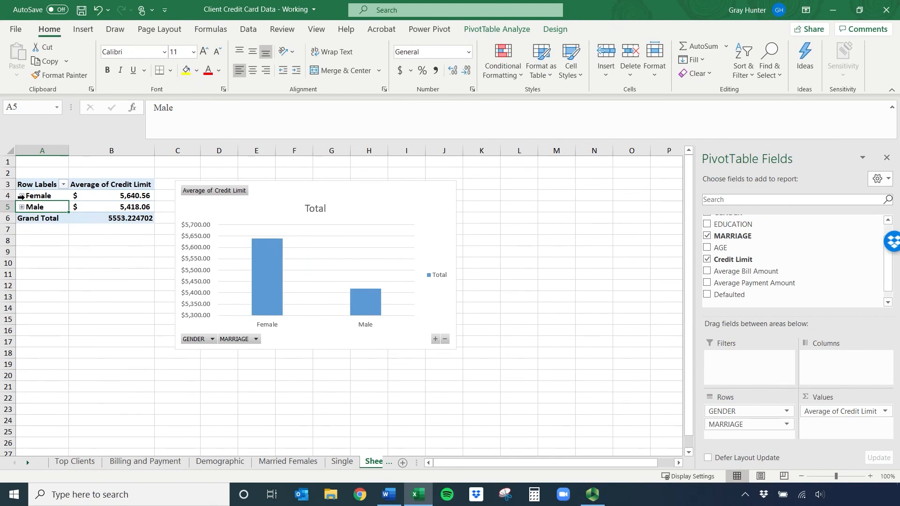
{"action": "left_click", "coordinate": [22, 196]}
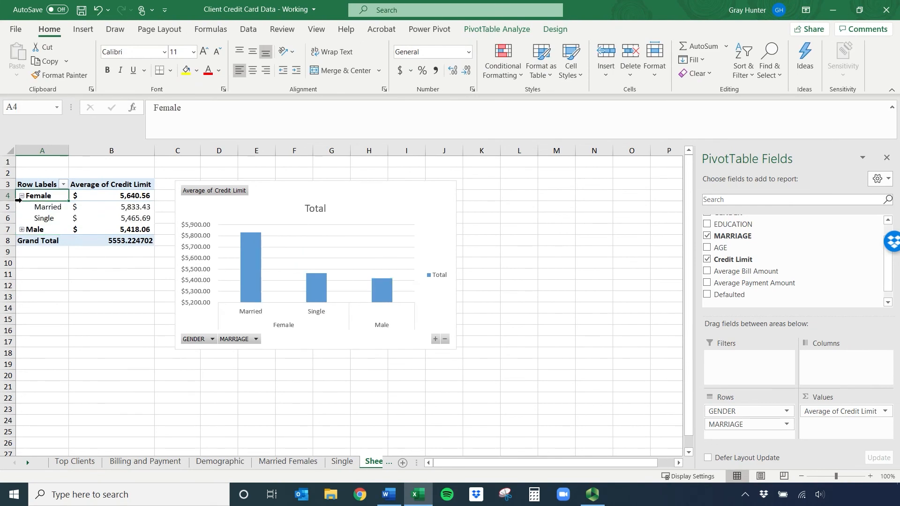
{"action": "left_click", "coordinate": [22, 229]}
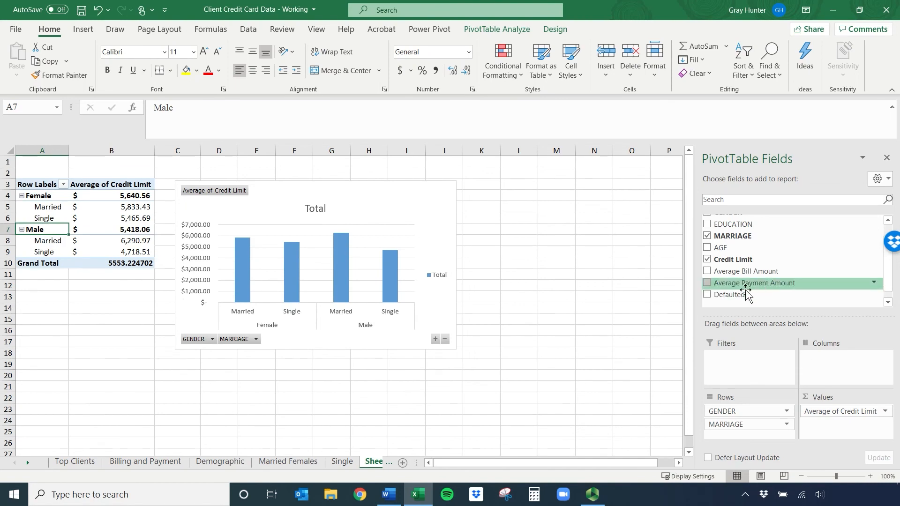
- Add Average Bill Amount to the PivotTable values and summarize it by Average
{"action": "left_click_drag", "start_coordinate": [753, 272], "coordinate": [831, 439]}
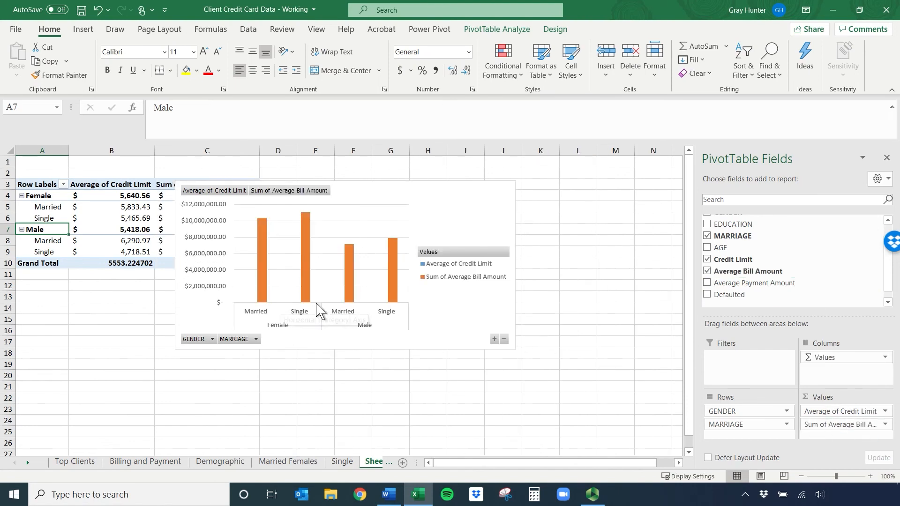
{"action": "left_click", "coordinate": [308, 193]}
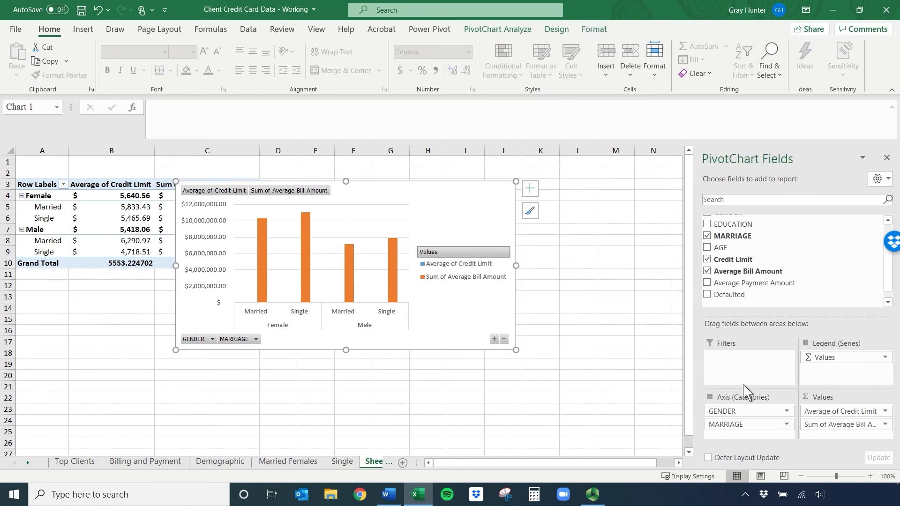
{"action": "left_click", "coordinate": [883, 424]}
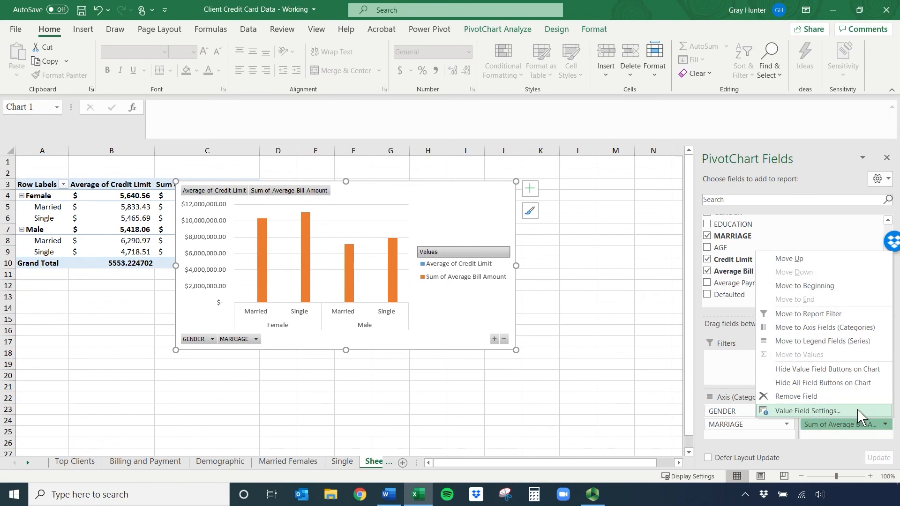
{"action": "left_click", "coordinate": [807, 411]}
{"action": "left_click", "coordinate": [316, 341]}
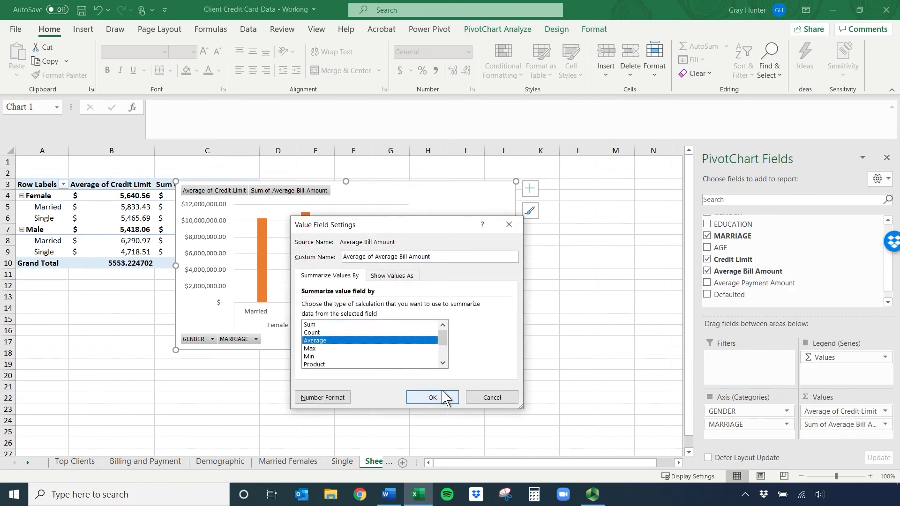
{"action": "left_click", "coordinate": [434, 398]}
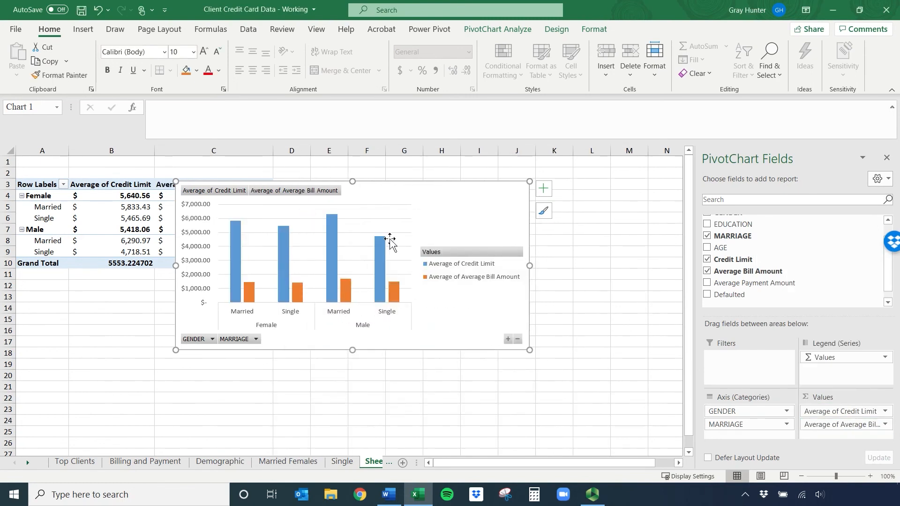
- Add Average Payment Amount to the PivotTable values, summarize it by Average, and place the chart below the PivotTable
{"action": "left_click_drag", "start_coordinate": [430, 195], "coordinate": [552, 187]}
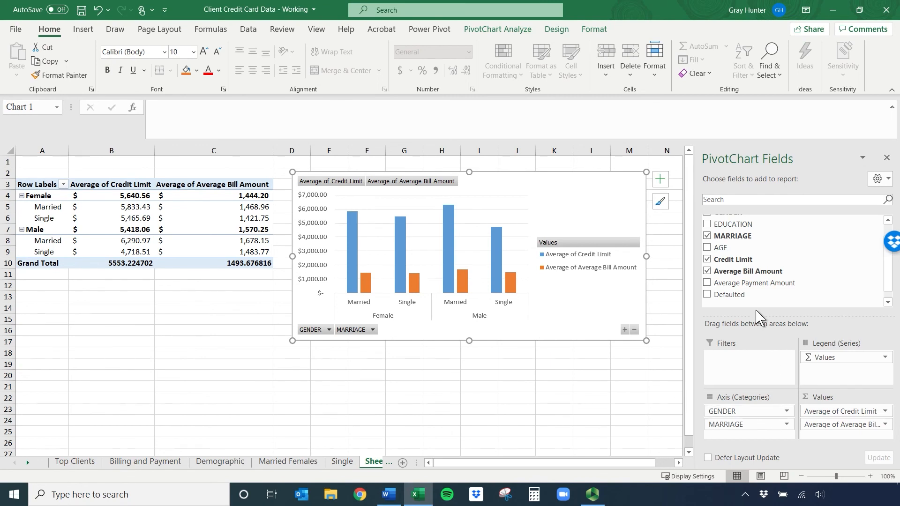
{"action": "left_click_drag", "start_coordinate": [759, 283], "coordinate": [856, 428]}
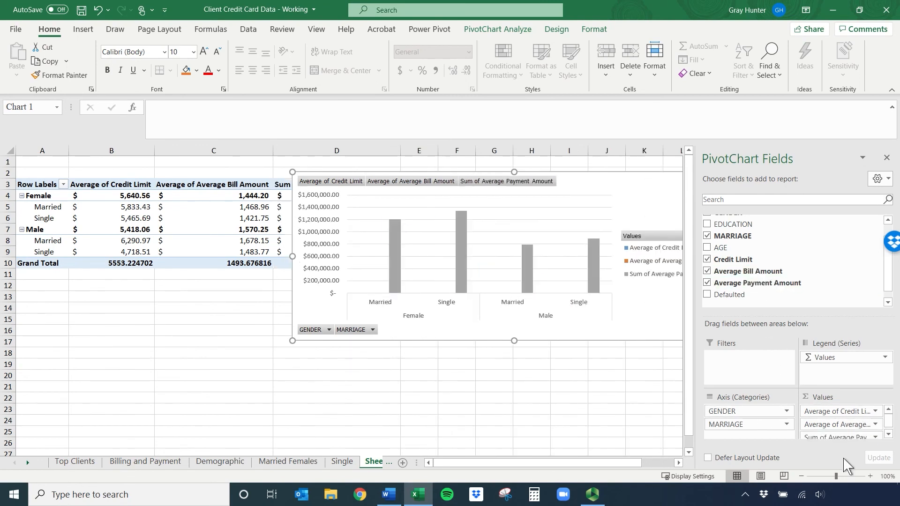
{"action": "left_click", "coordinate": [875, 433]}
{"action": "left_click", "coordinate": [826, 414]}
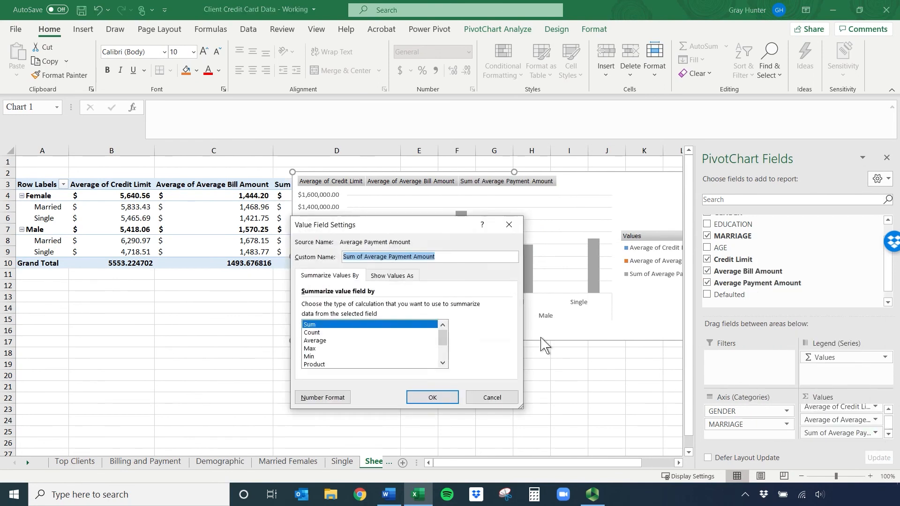
{"action": "left_click", "coordinate": [313, 341]}
{"action": "left_click", "coordinate": [432, 397]}
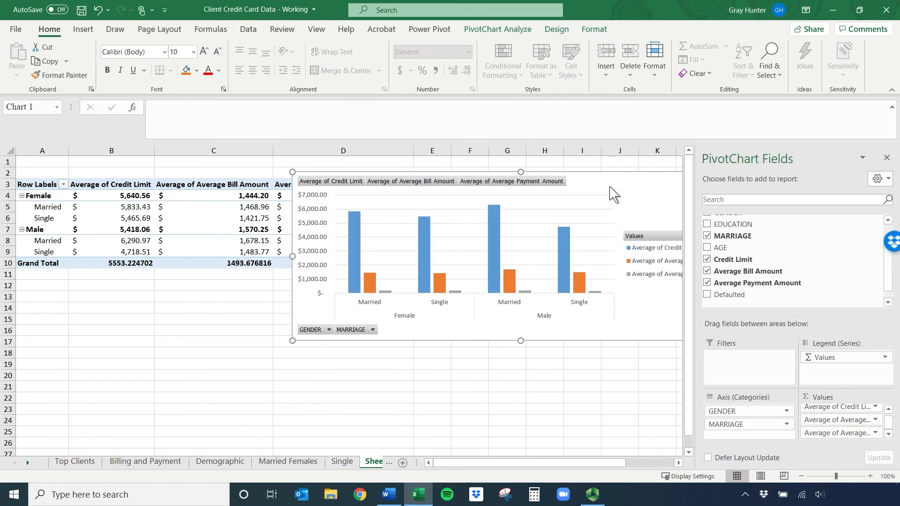
{"action": "left_click_drag", "start_coordinate": [635, 196], "coordinate": [356, 293]}
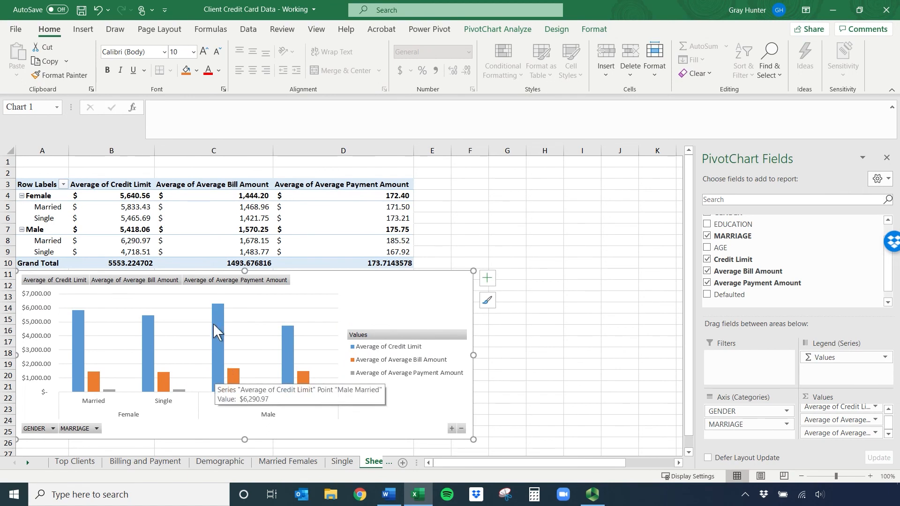
{"action": "mouse_move", "coordinate": [92, 390]}
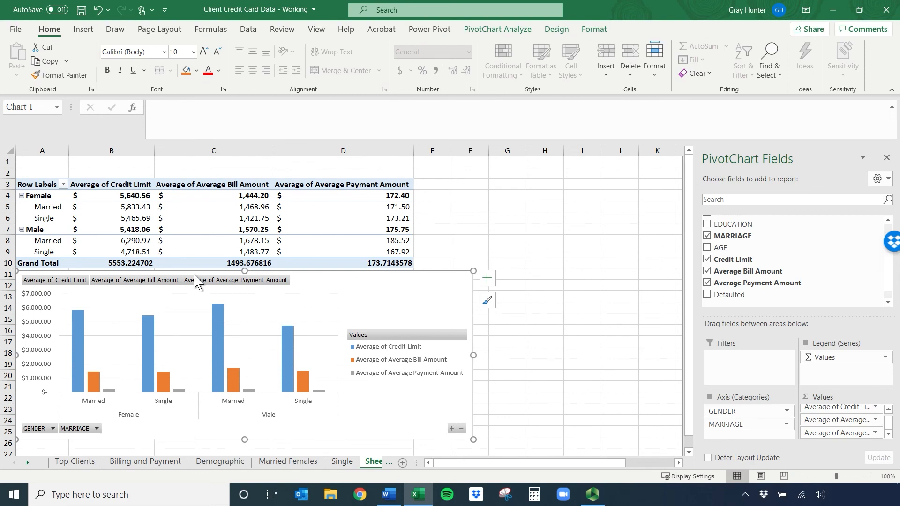
- Try EDUCATION as a third axis category below MARRIAGE and take it out again
{"action": "left_click_drag", "start_coordinate": [725, 225], "coordinate": [747, 440]}
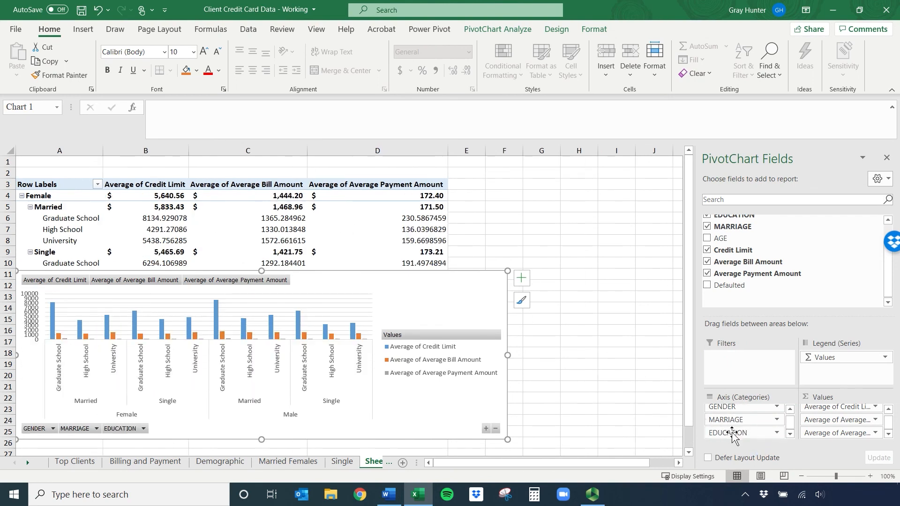
{"action": "left_click_drag", "start_coordinate": [737, 438], "coordinate": [573, 312]}
- Add EDUCATION as a report filter and shift the chart slightly down
{"action": "scroll", "coordinate": [797, 263], "scroll_direction": "up", "scroll_amount": 2}
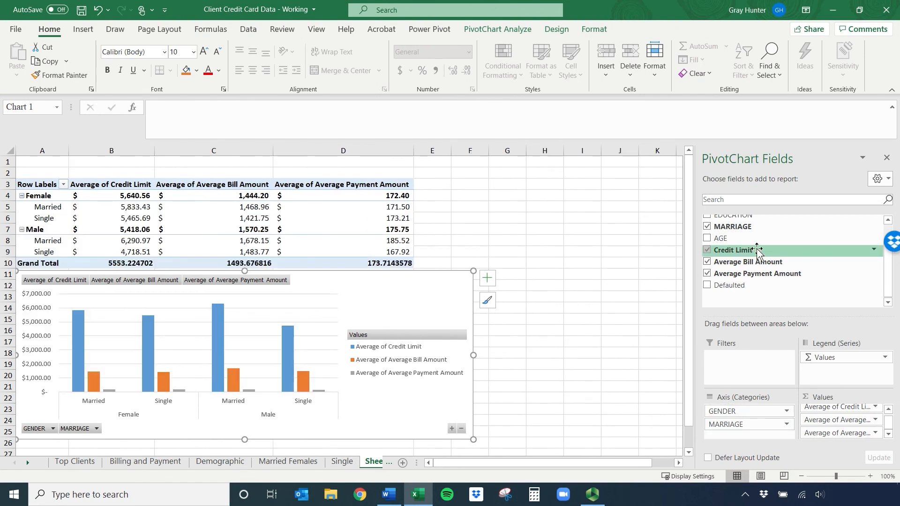
{"action": "left_click_drag", "start_coordinate": [741, 234], "coordinate": [744, 368]}
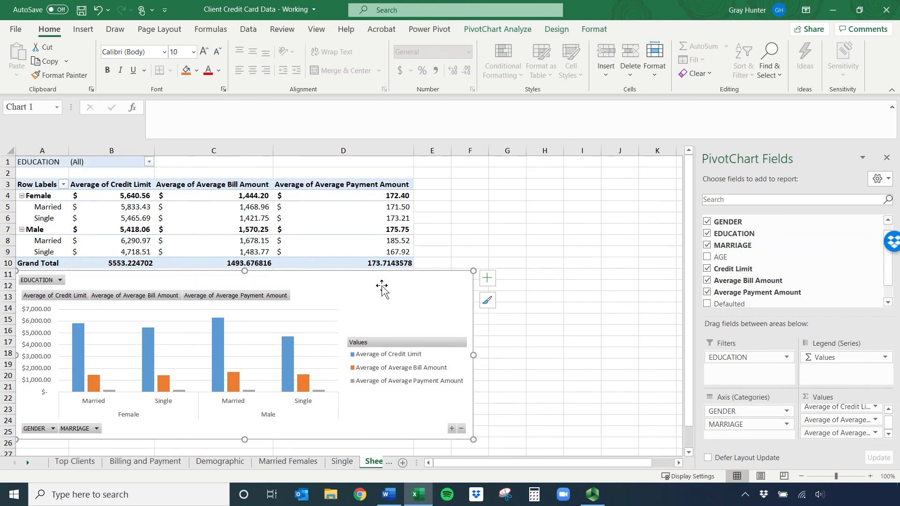
{"action": "left_click_drag", "start_coordinate": [384, 281], "coordinate": [381, 285]}
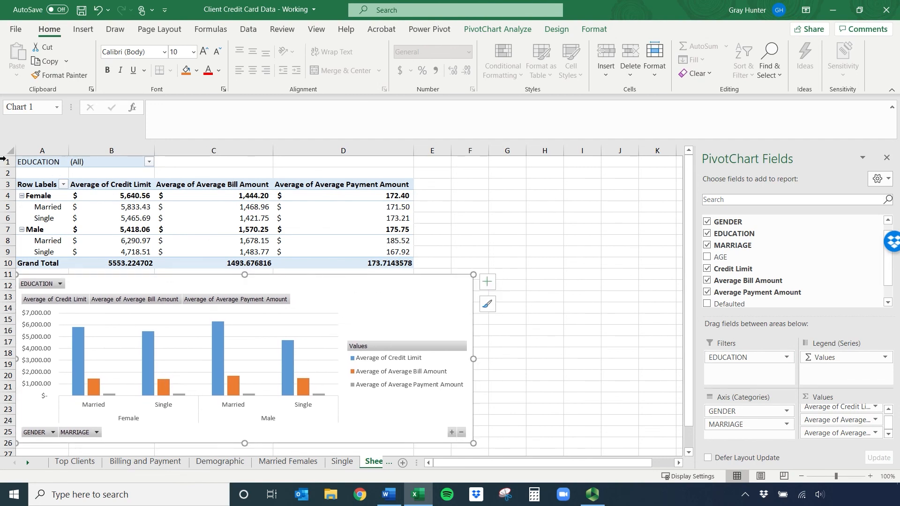
- Filter the PivotTable by EDUCATION to Graduate School, and change the filter to High School
{"action": "left_click", "coordinate": [149, 163]}
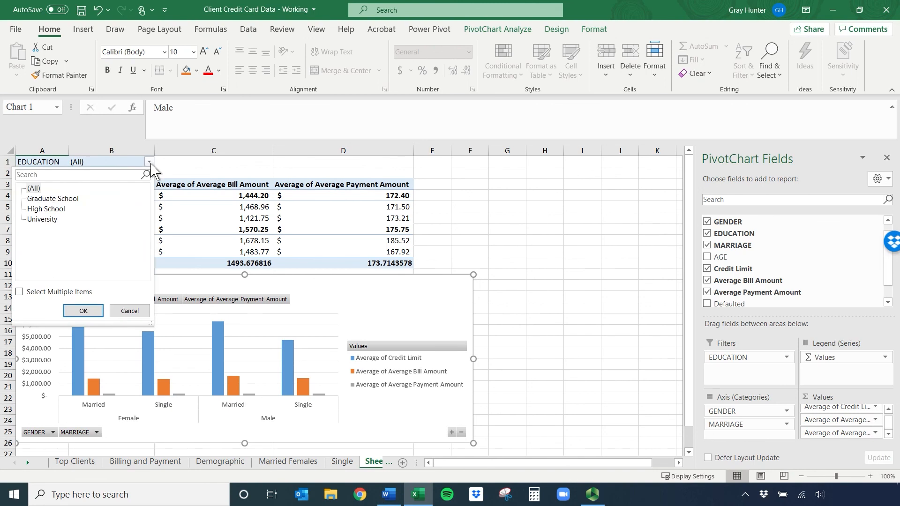
{"action": "left_click", "coordinate": [73, 199]}
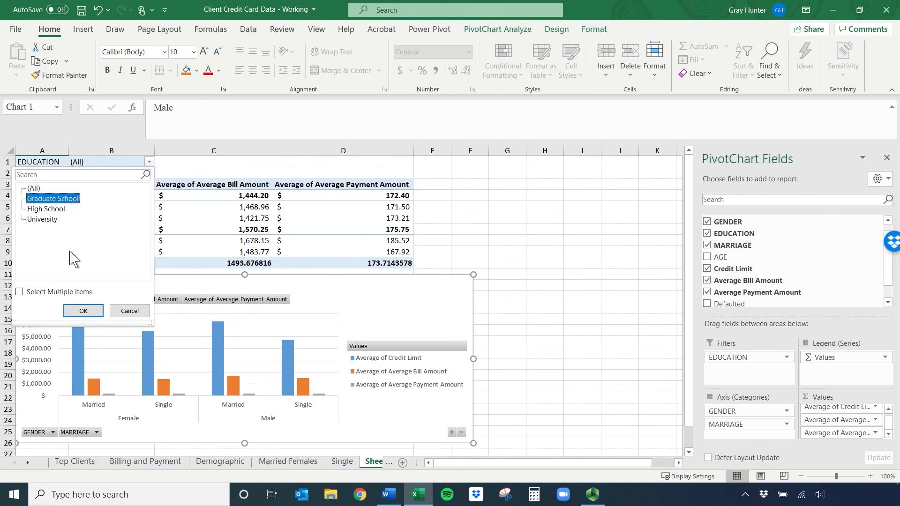
{"action": "left_click", "coordinate": [83, 311]}
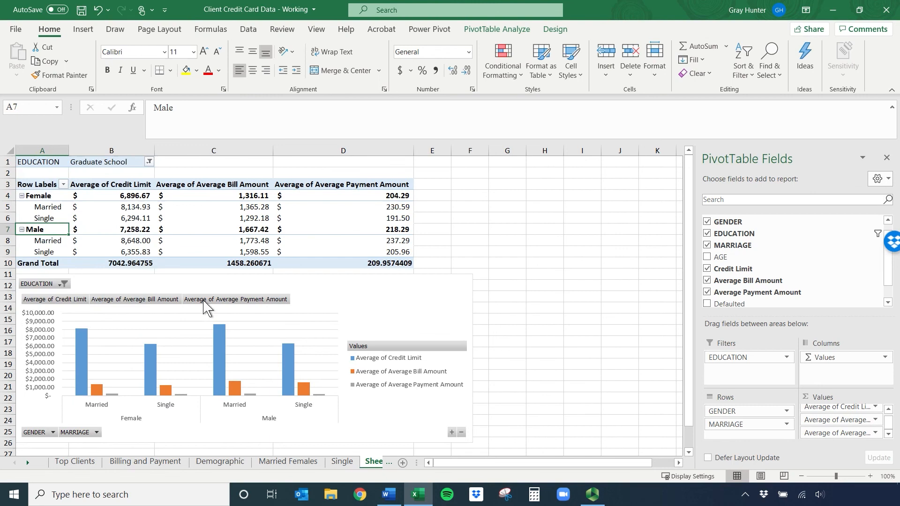
{"action": "left_click", "coordinate": [150, 162]}
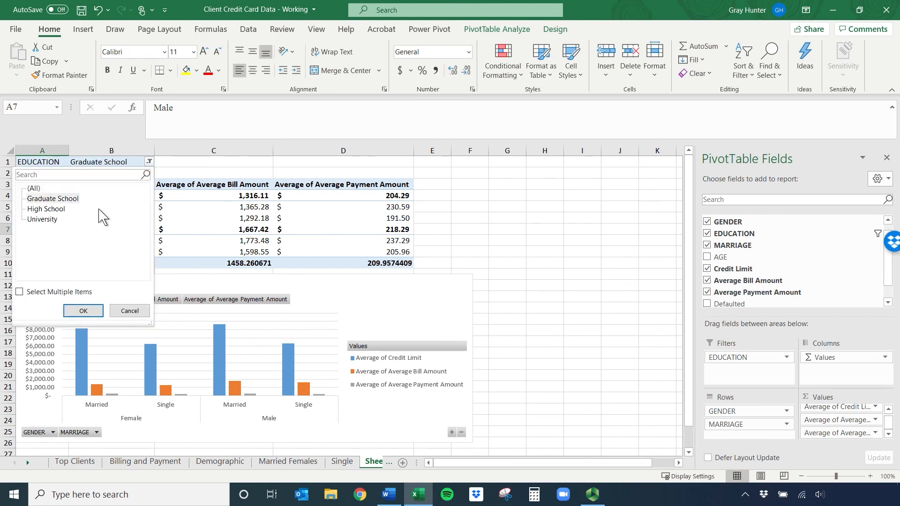
{"action": "left_click", "coordinate": [56, 209]}
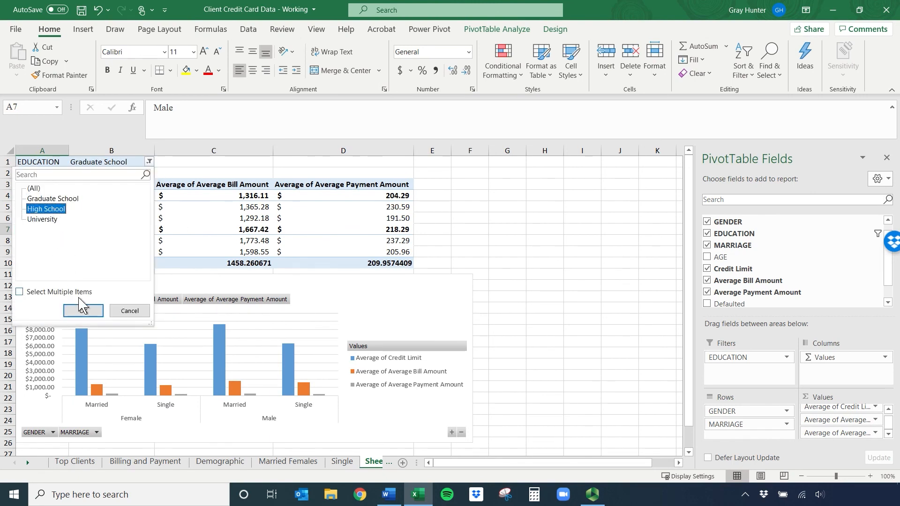
{"action": "left_click", "coordinate": [83, 309]}
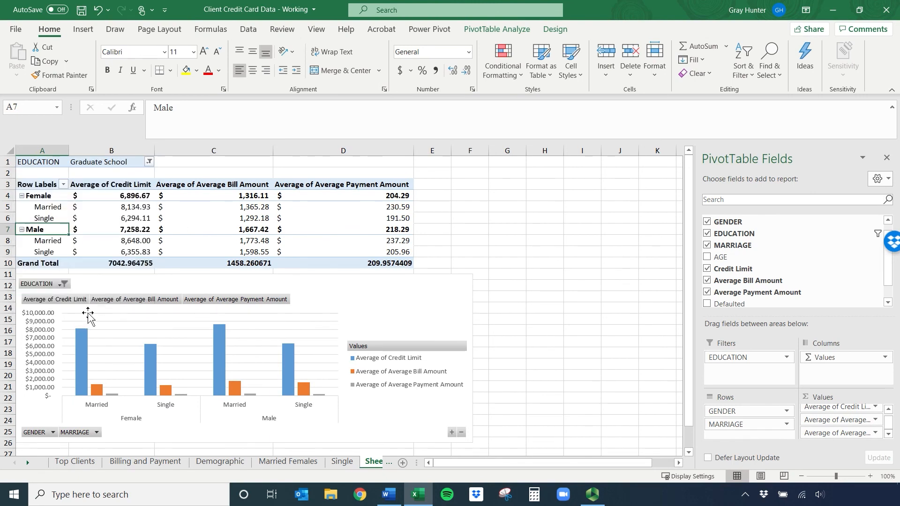
- Filter EDUCATION by multiple items, High School and University, and reset the filter to all education levels
{"action": "left_click", "coordinate": [149, 161]}
{"action": "left_click", "coordinate": [19, 292]}
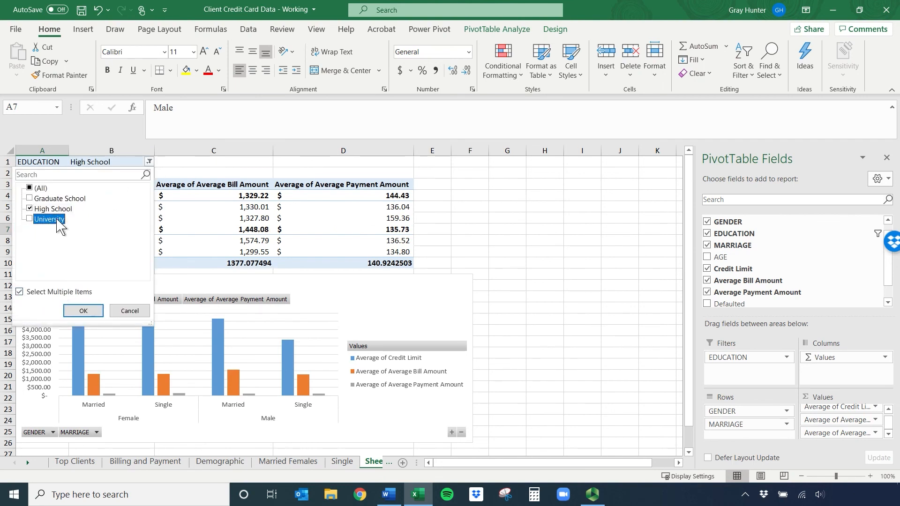
{"action": "left_click", "coordinate": [83, 312]}
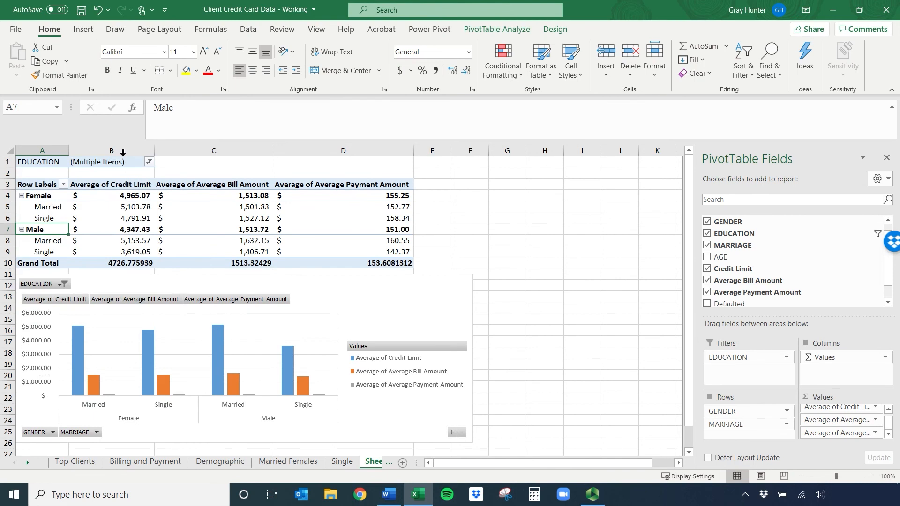
{"action": "left_click", "coordinate": [149, 162]}
{"action": "left_click", "coordinate": [32, 188]}
{"action": "left_click", "coordinate": [83, 312]}
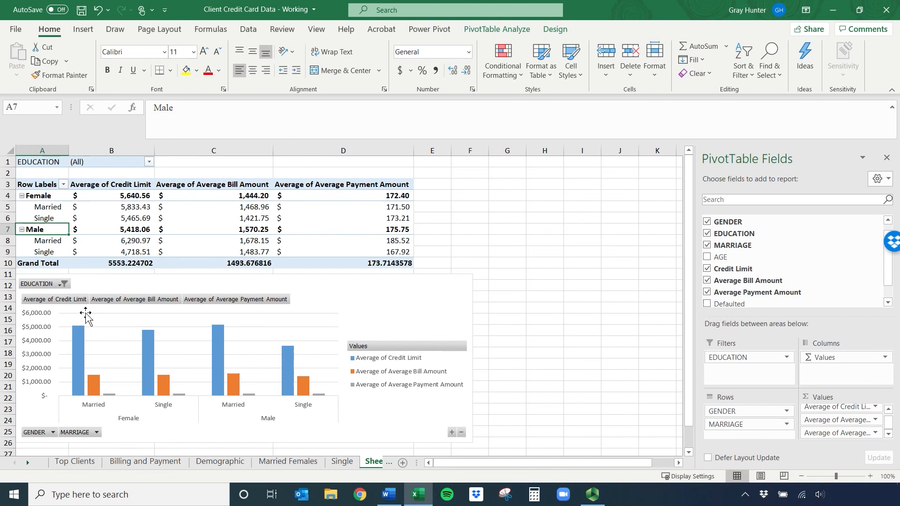
- Collapse the Male group in the PivotTable and expand it again
{"action": "mouse_move", "coordinate": [171, 263]}
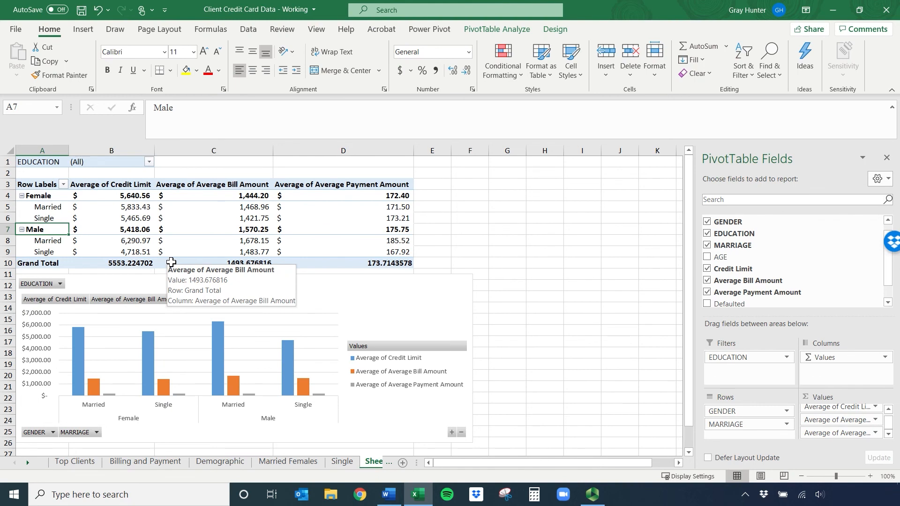
{"action": "left_click", "coordinate": [22, 230]}
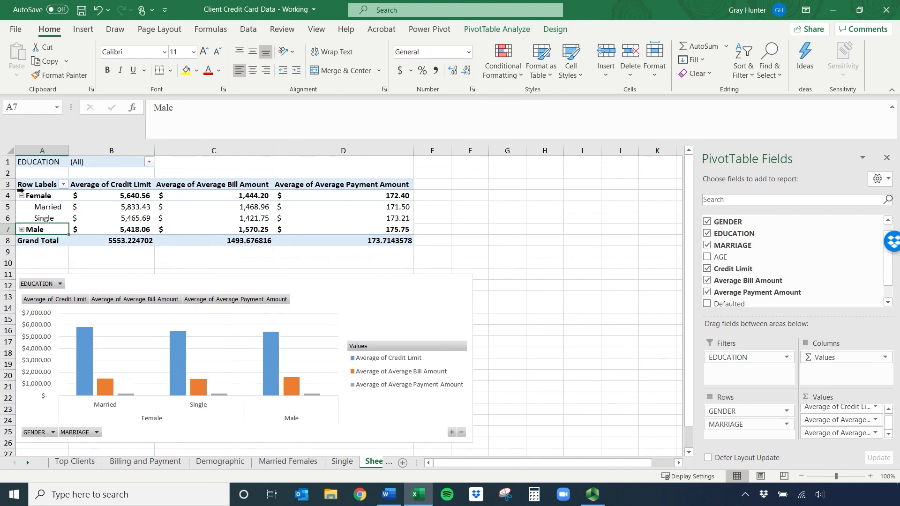
{"action": "left_click", "coordinate": [21, 196]}
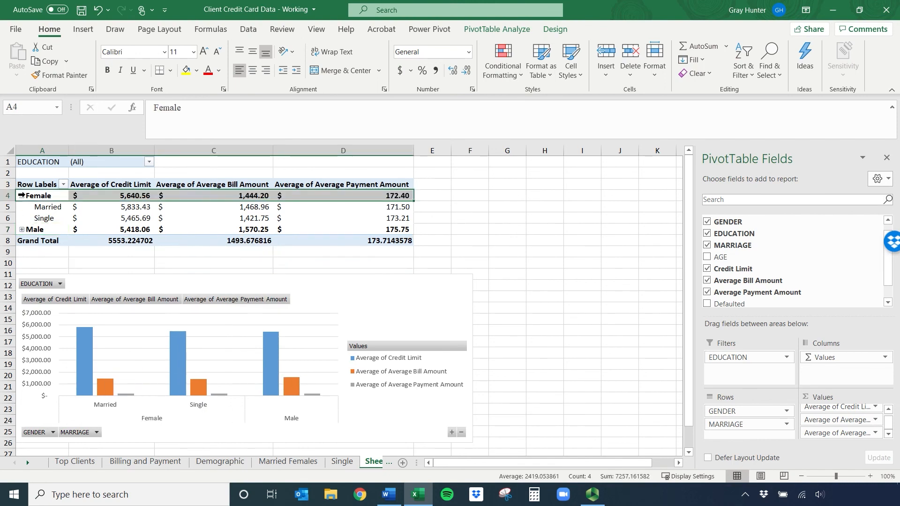
{"action": "left_click", "coordinate": [21, 230]}
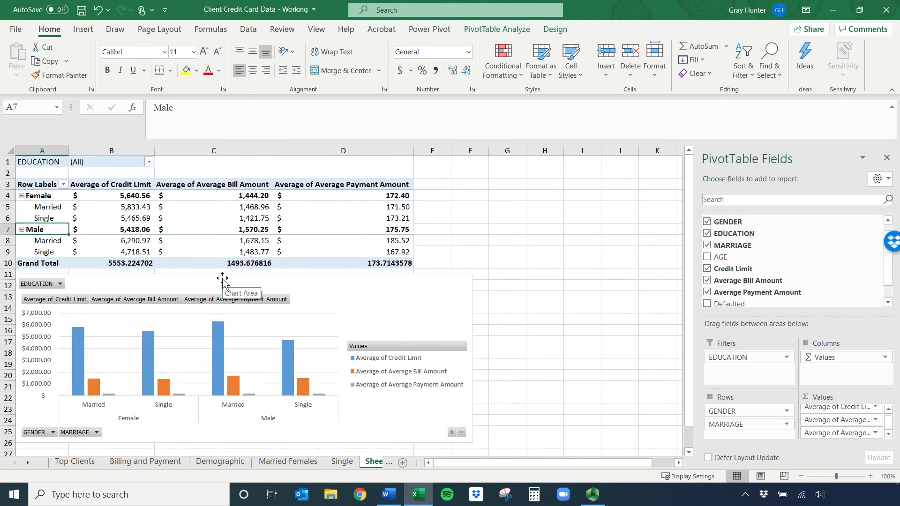
- Generate a separate PivotTable sheet for each EDUCATION value with Show Report Filter Pages
{"action": "left_click", "coordinate": [482, 28]}
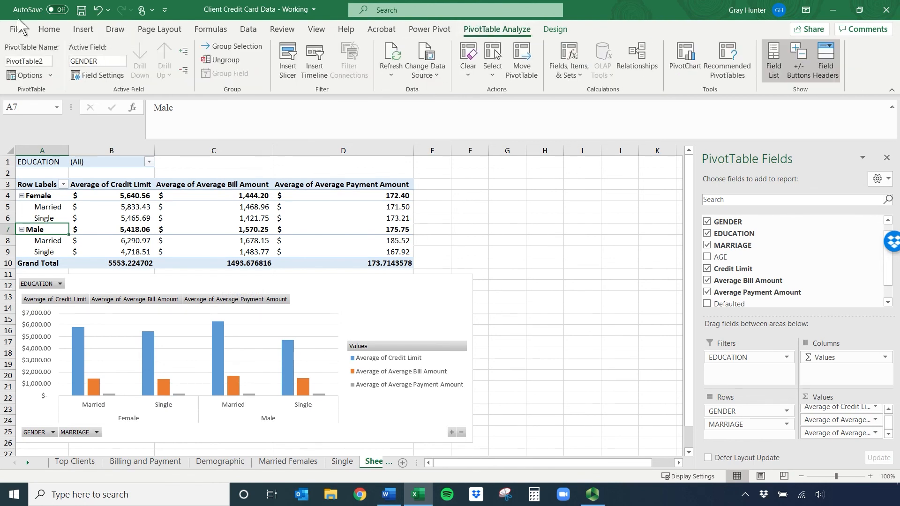
{"action": "left_click", "coordinate": [46, 78]}
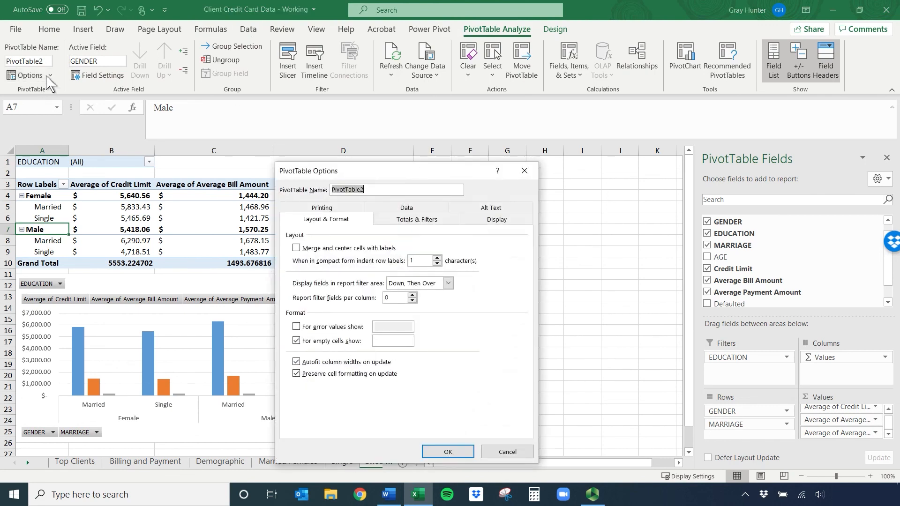
{"action": "left_click", "coordinate": [525, 171]}
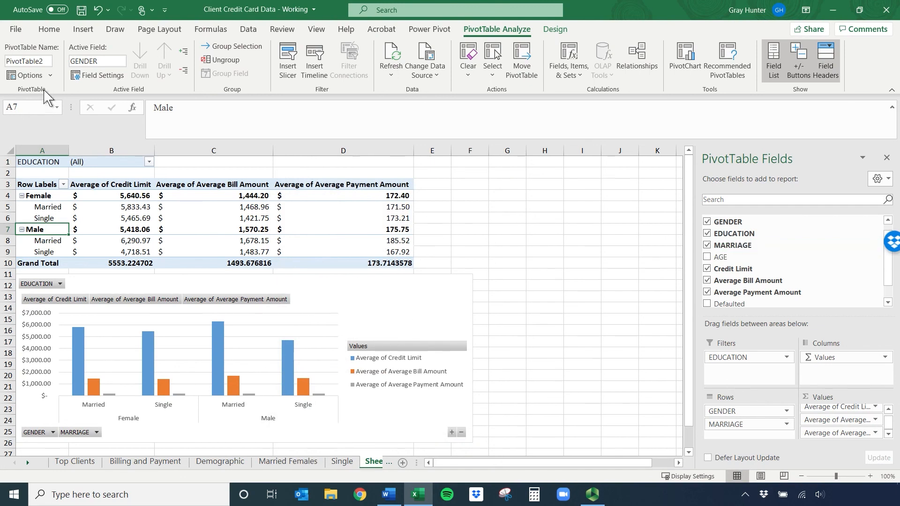
{"action": "left_click", "coordinate": [51, 75]}
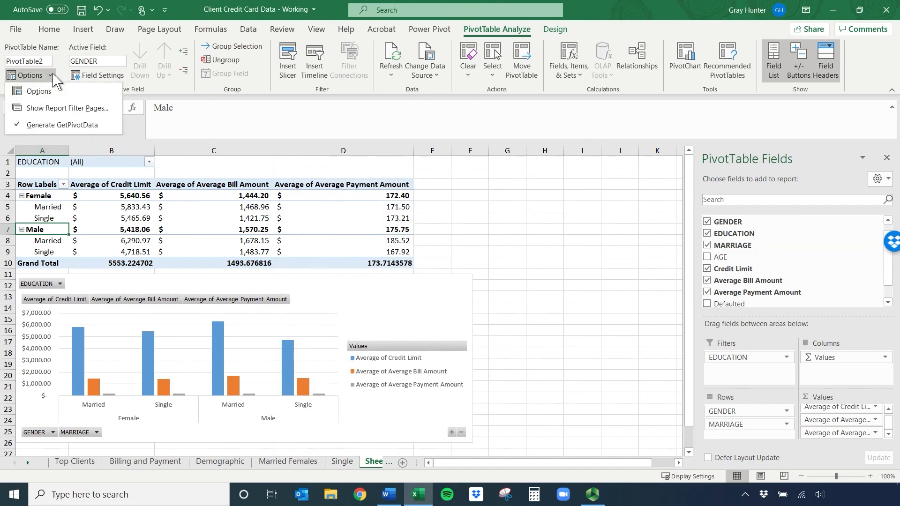
{"action": "left_click", "coordinate": [60, 110]}
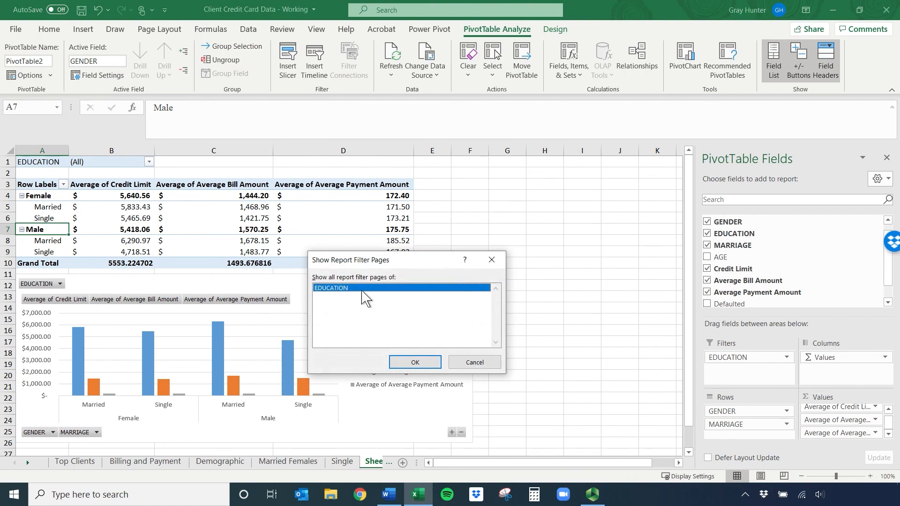
{"action": "left_click", "coordinate": [406, 364]}
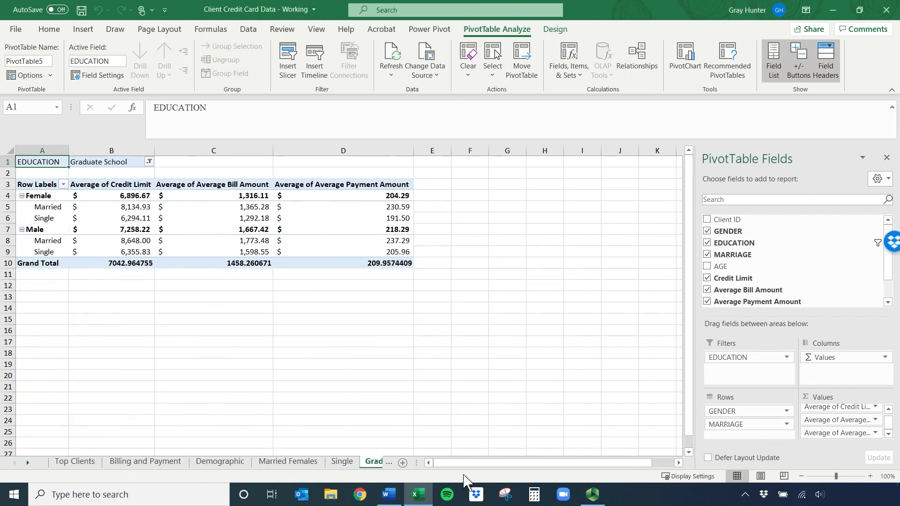
- Make more room for the sheet tabs and review the Graduate School, High School and University sheets
{"action": "left_click_drag", "start_coordinate": [417, 462], "coordinate": [542, 462]}
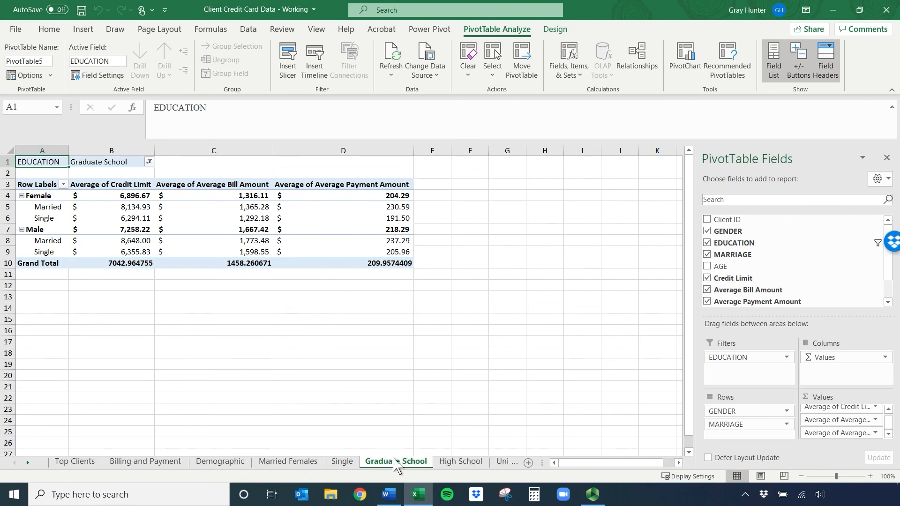
{"action": "left_click", "coordinate": [457, 462]}
{"action": "left_click", "coordinate": [500, 462]}
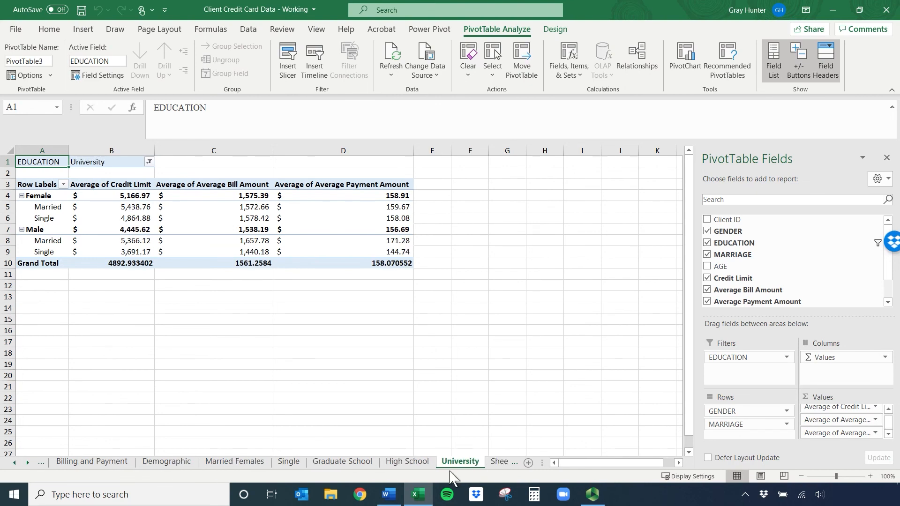
{"action": "left_click", "coordinate": [353, 463]}
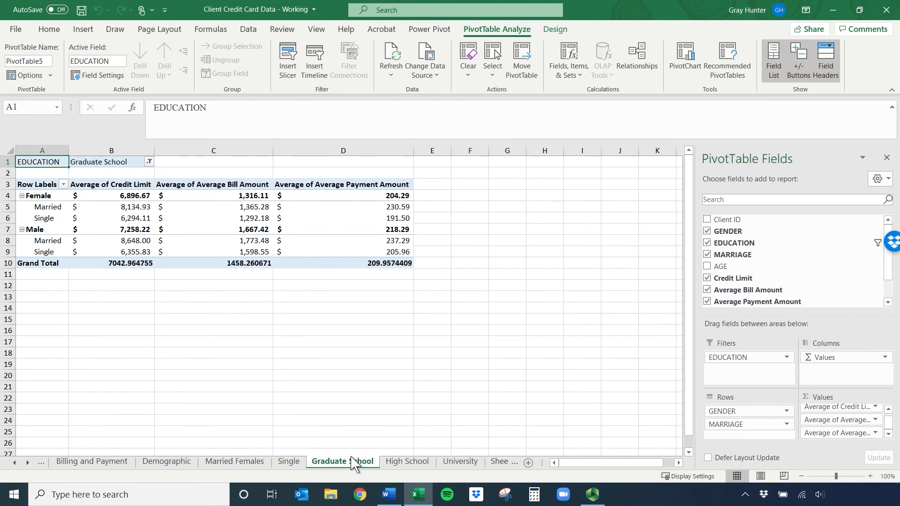
{"action": "left_click", "coordinate": [408, 463]}
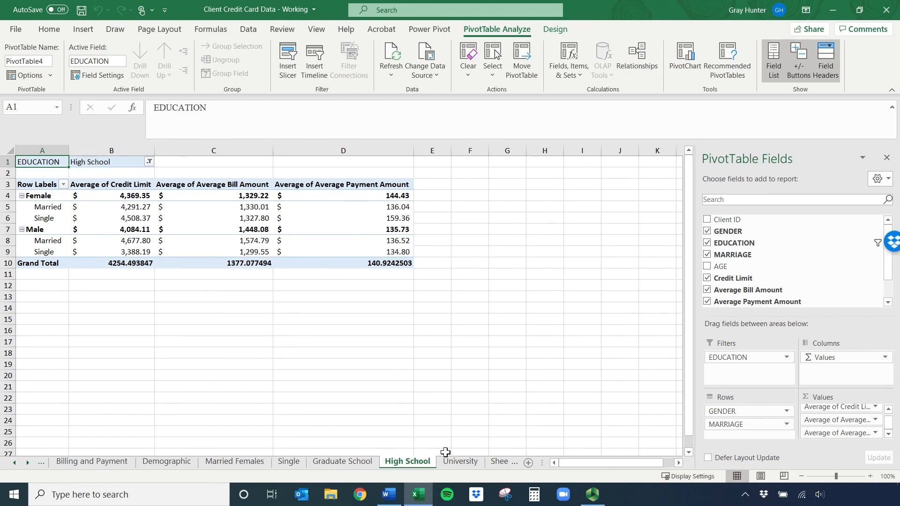
{"action": "left_click", "coordinate": [459, 462]}
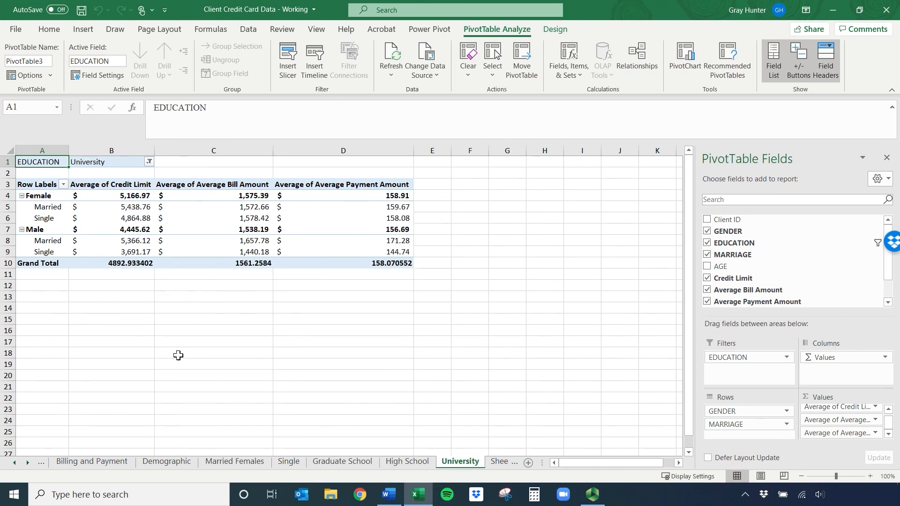
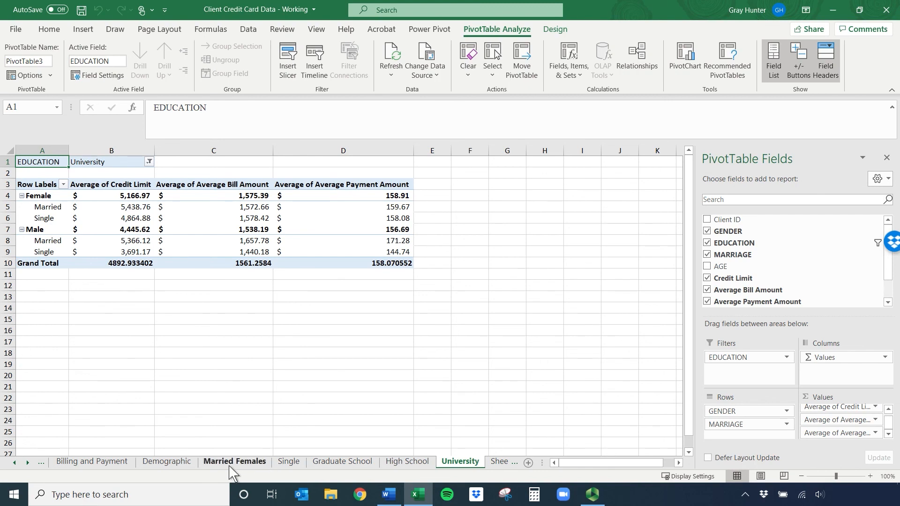
- Review the Demographic, Billing and Payment, and Top Clients sheets, and return to an empty area beside the Demographic table
{"action": "left_click", "coordinate": [186, 466]}
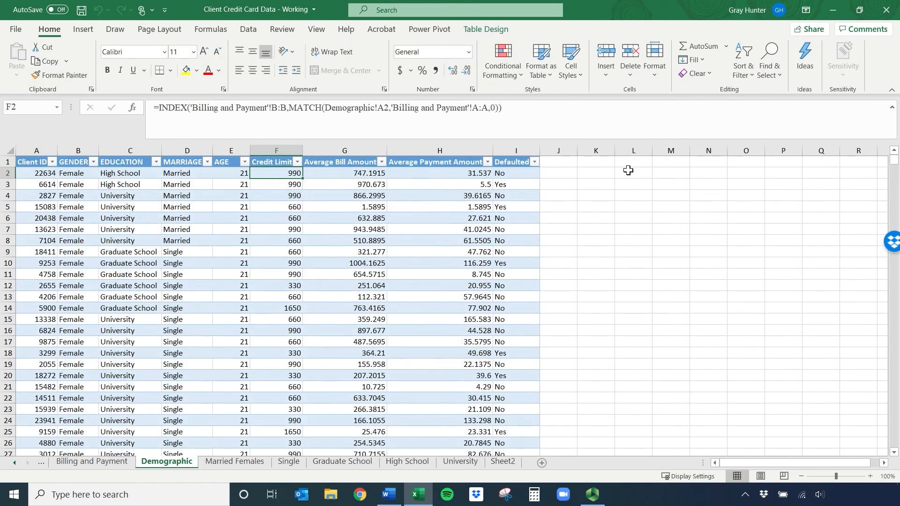
{"action": "left_click", "coordinate": [121, 466]}
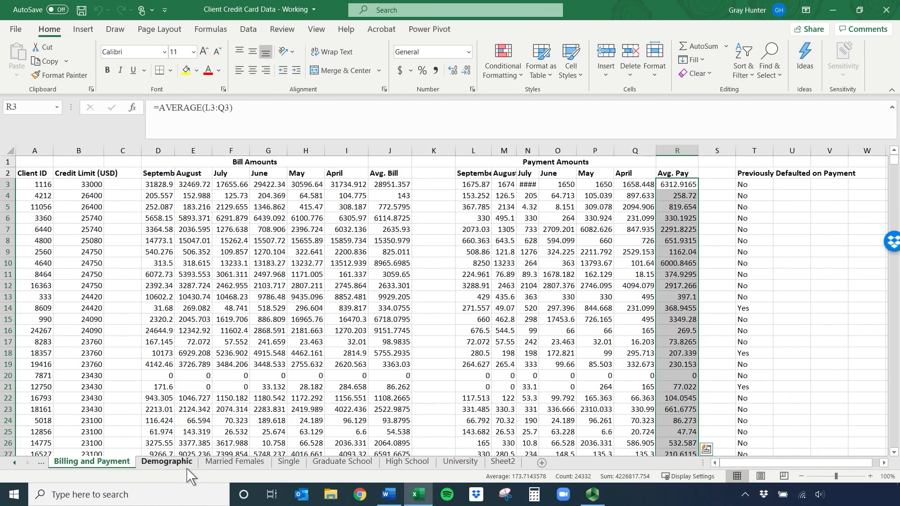
{"action": "left_click", "coordinate": [172, 466]}
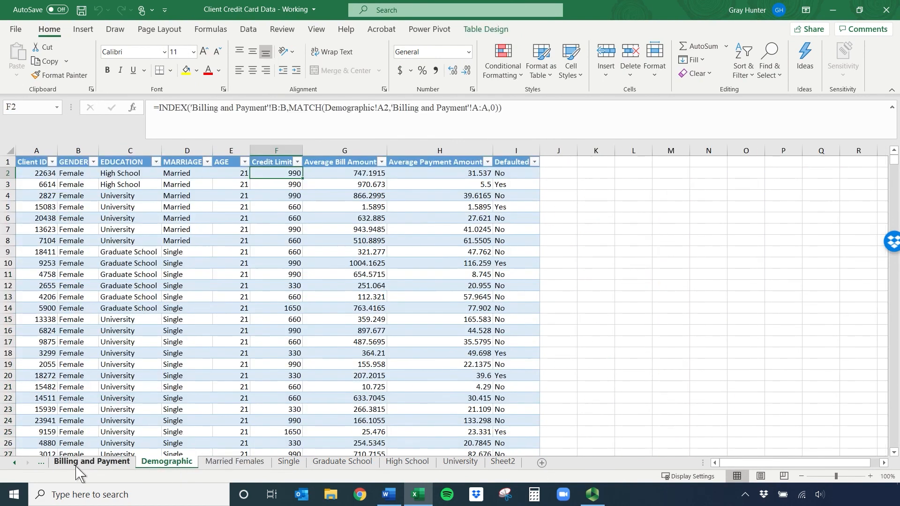
{"action": "left_click", "coordinate": [15, 463]}
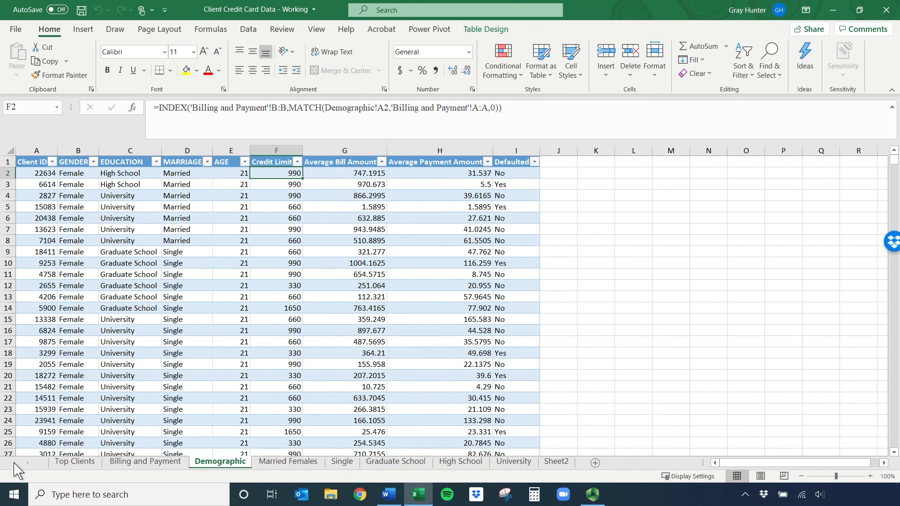
{"action": "left_click", "coordinate": [89, 464]}
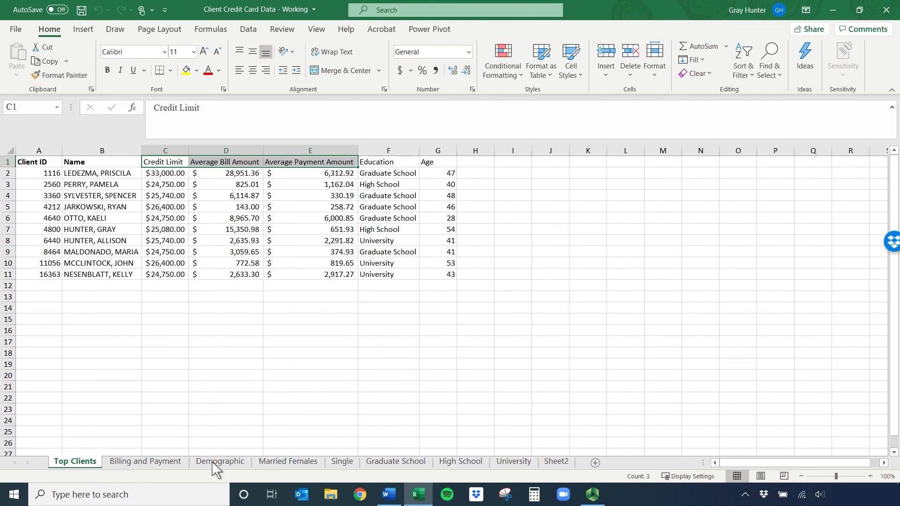
{"action": "left_click", "coordinate": [159, 464]}
{"action": "left_click", "coordinate": [207, 463]}
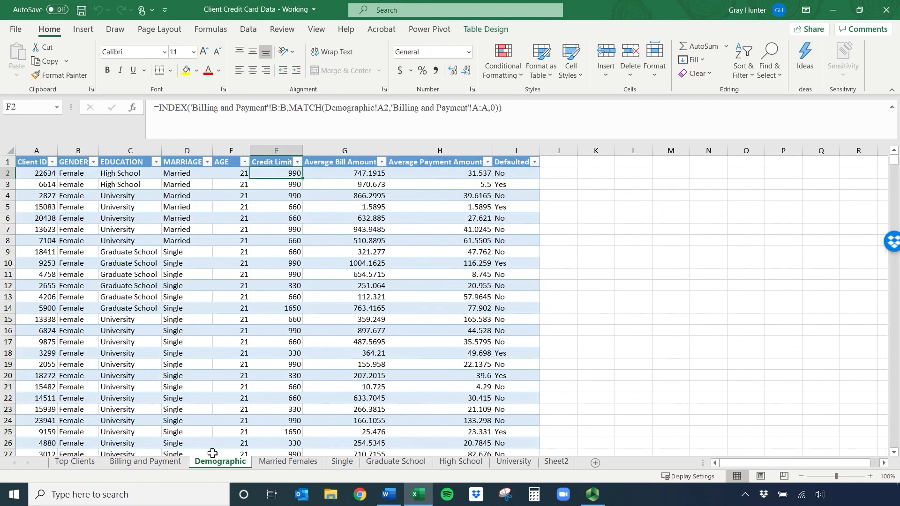
{"action": "left_click", "coordinate": [606, 173]}
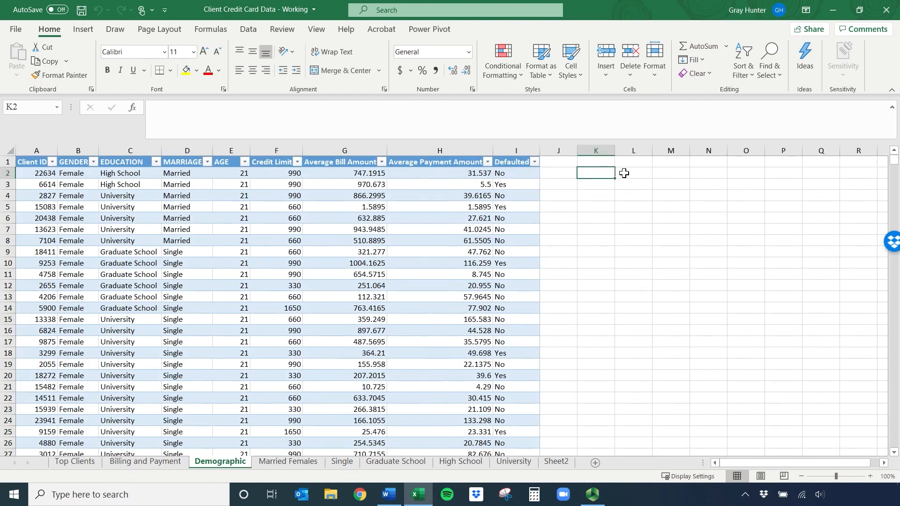
{"action": "left_click", "coordinate": [621, 173]}
{"action": "left_click_drag", "start_coordinate": [745, 464], "coordinate": [743, 463]}
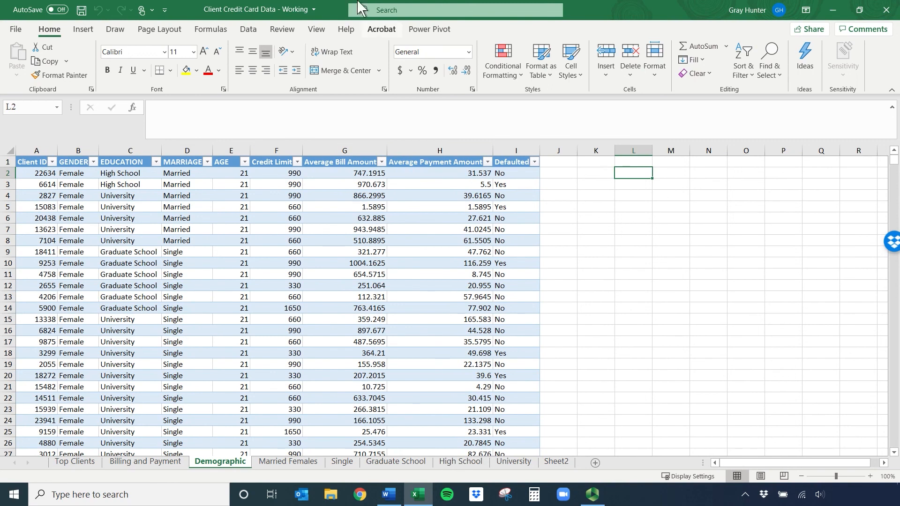
- Create a PivotTable from the whole DemoTable client table, placed in the existing Demographic worksheet at cell L2
{"action": "left_click", "coordinate": [84, 31]}
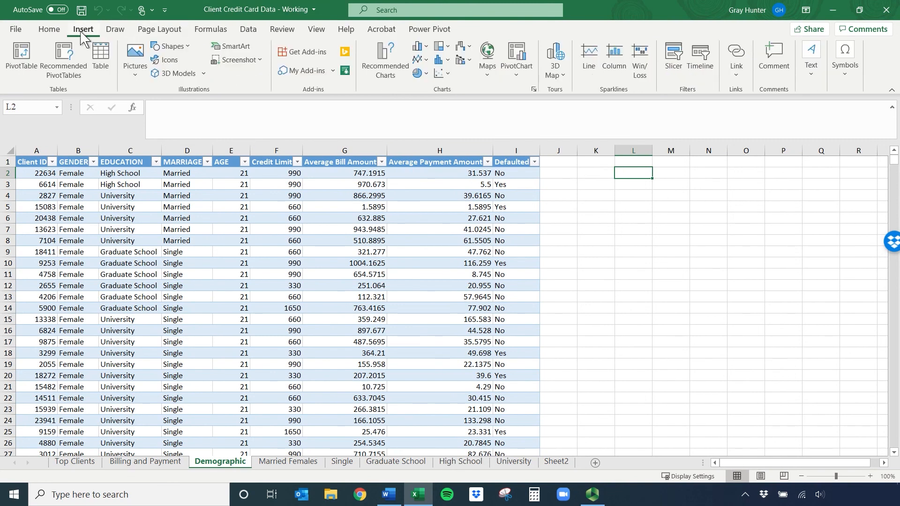
{"action": "left_click", "coordinate": [36, 162]}
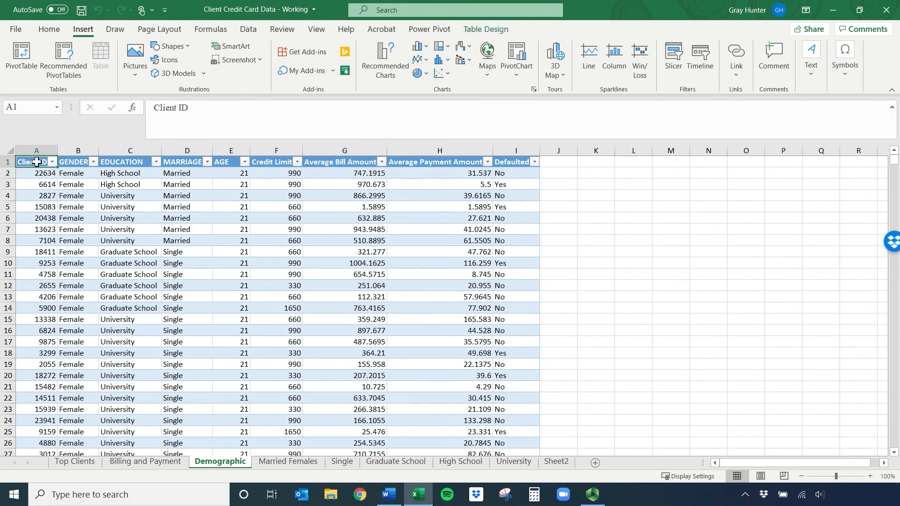
{"action": "key", "text": "ctrl+shift+End"}
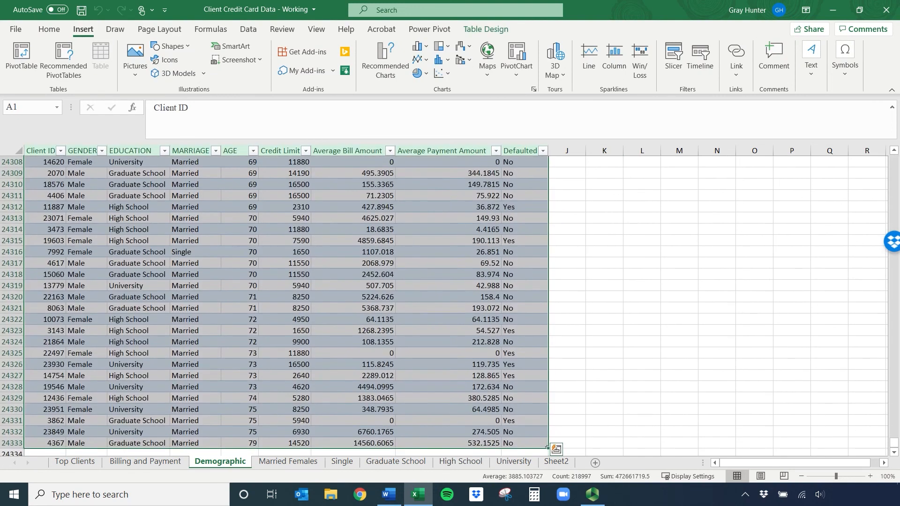
{"action": "left_click_drag", "start_coordinate": [894, 445], "coordinate": [840, 106]}
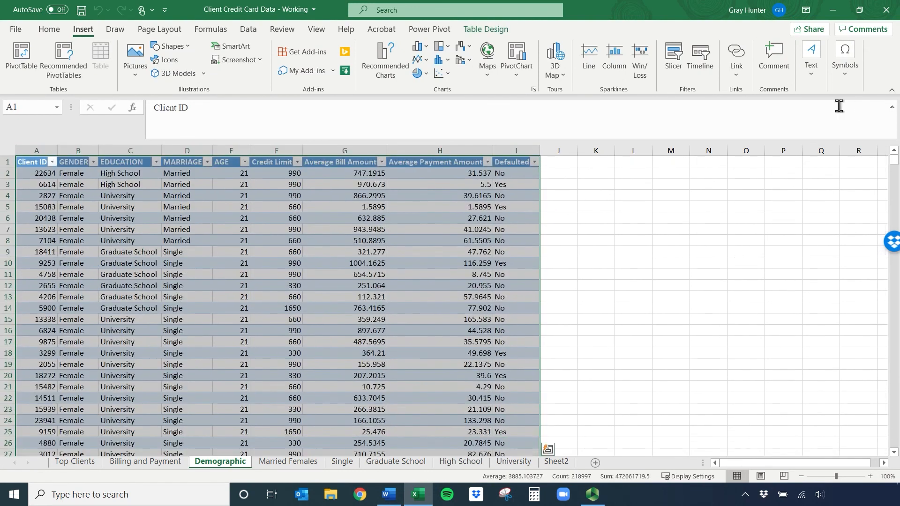
{"action": "left_click", "coordinate": [20, 57]}
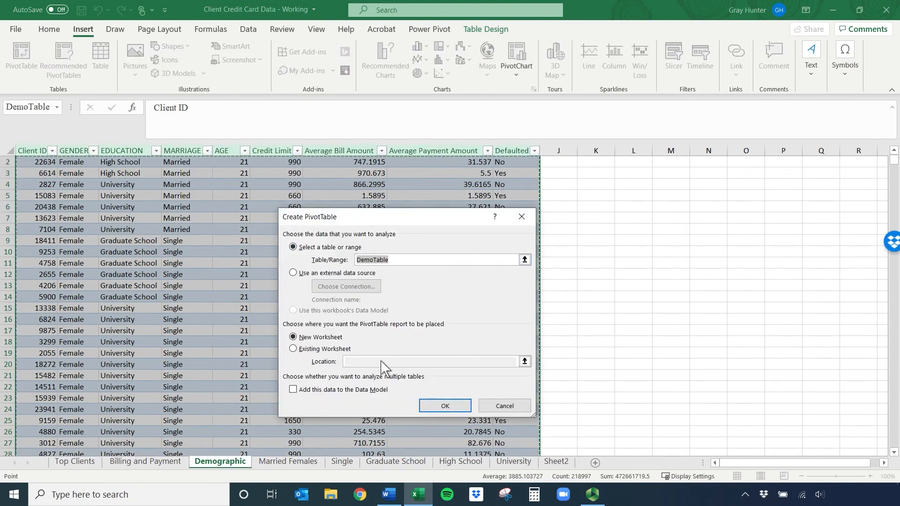
{"action": "left_click", "coordinate": [294, 349]}
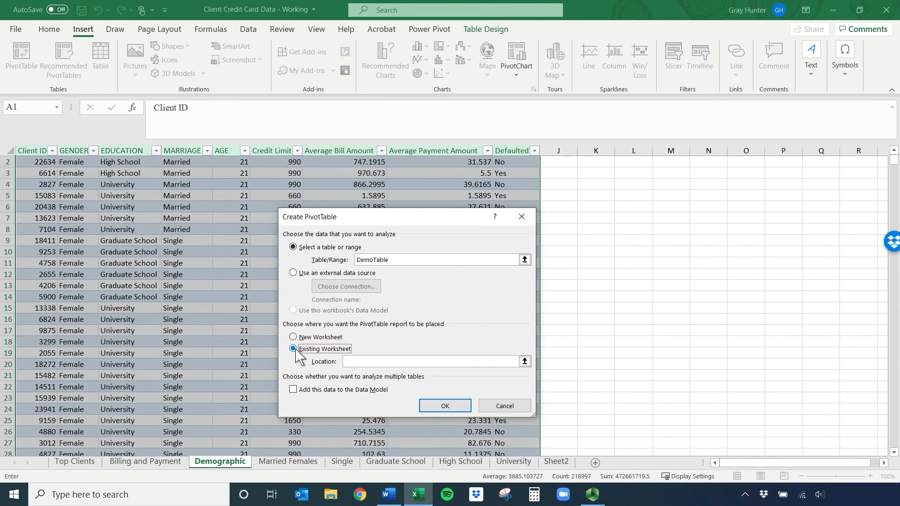
{"action": "left_click", "coordinate": [525, 361]}
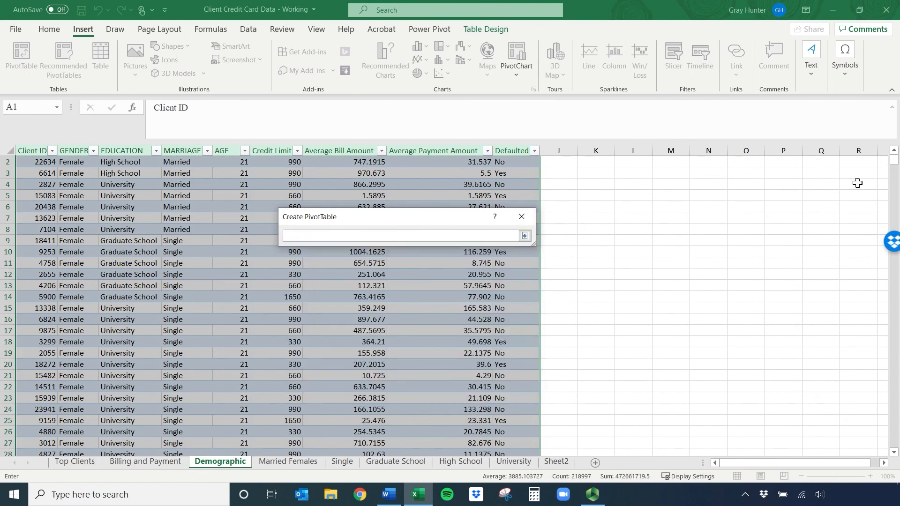
{"action": "left_click", "coordinate": [894, 151]}
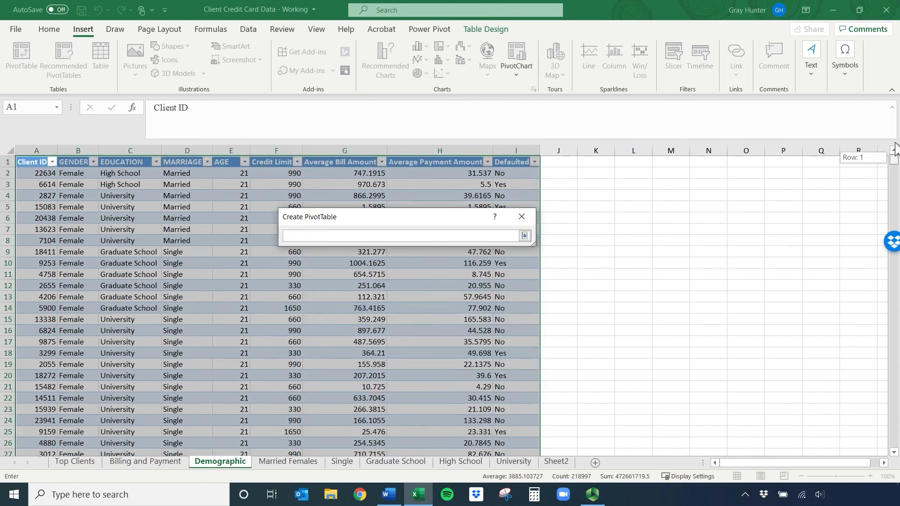
{"action": "left_click", "coordinate": [624, 172]}
{"action": "key", "text": "Return"}
{"action": "key", "text": "Return"}
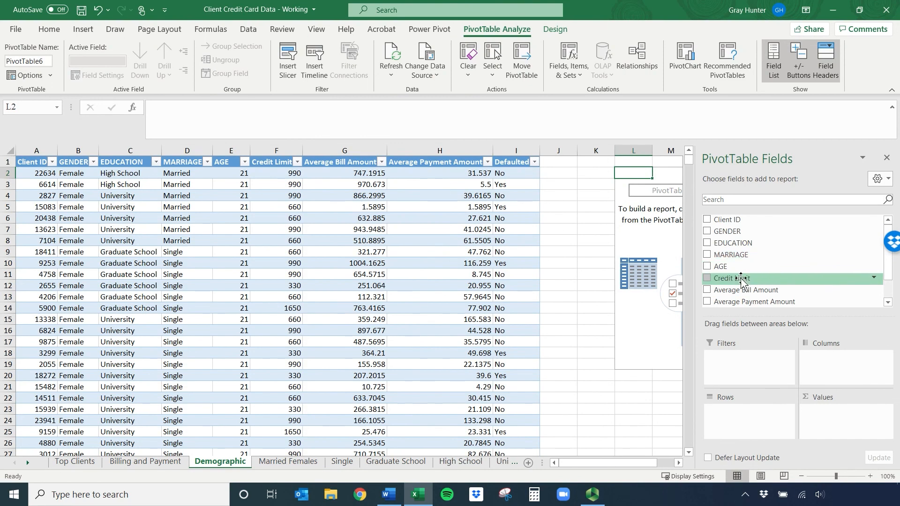
- Add AGE and Defaulted to the PivotTable values and summarize AGE by Average
{"action": "left_click_drag", "start_coordinate": [779, 272], "coordinate": [849, 427]}
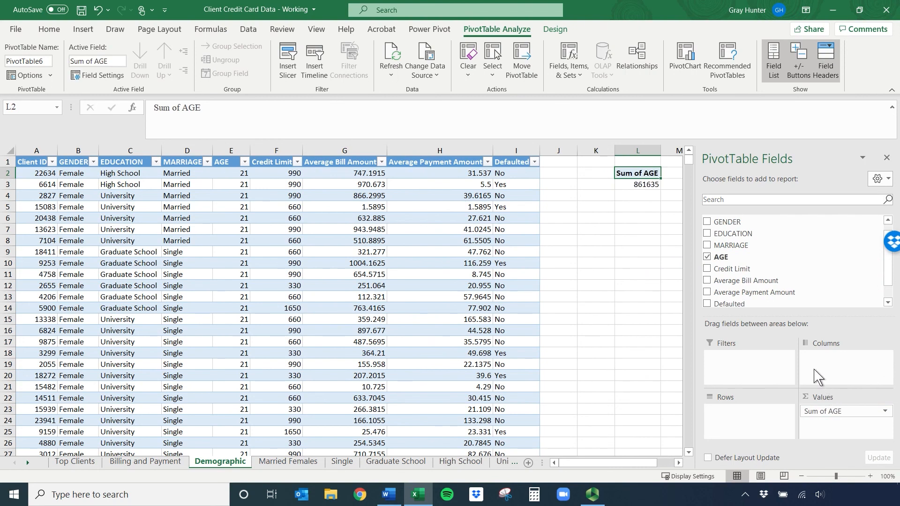
{"action": "left_click_drag", "start_coordinate": [738, 305], "coordinate": [851, 434]}
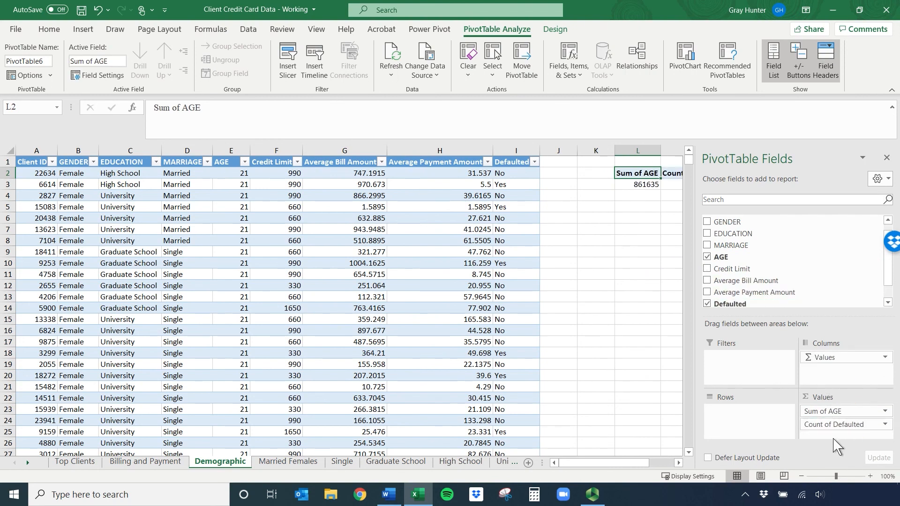
{"action": "left_click", "coordinate": [885, 411]}
{"action": "left_click", "coordinate": [858, 396]}
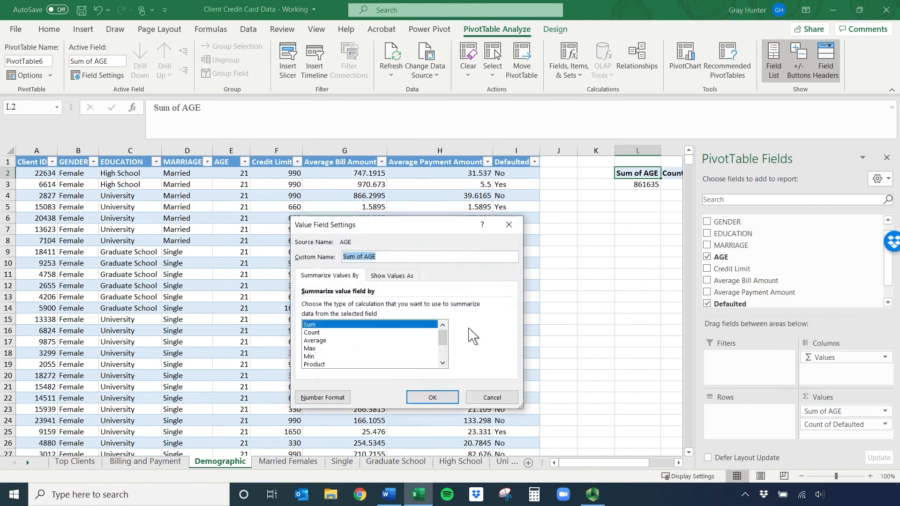
{"action": "left_click", "coordinate": [323, 341]}
{"action": "left_click", "coordinate": [432, 398]}
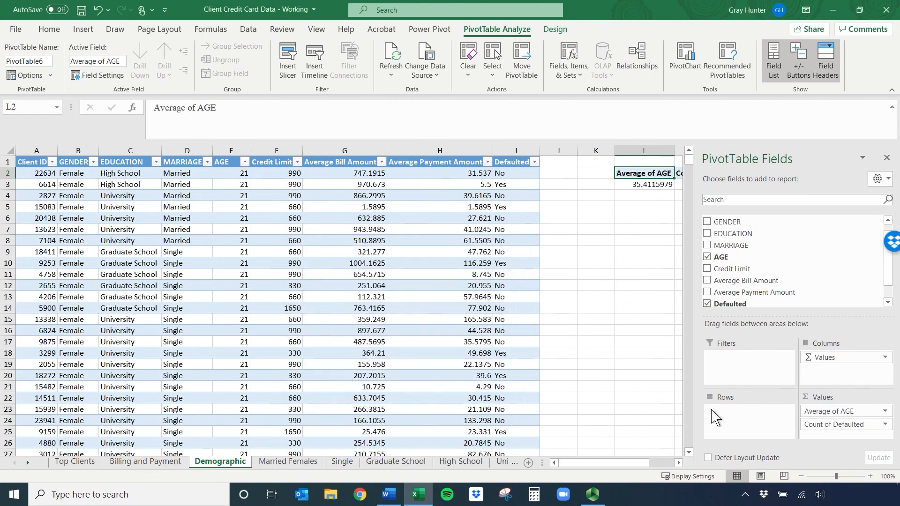
- Check the summary calculation of the Defaulted value field, keeping it on Count
{"action": "left_click", "coordinate": [885, 425]}
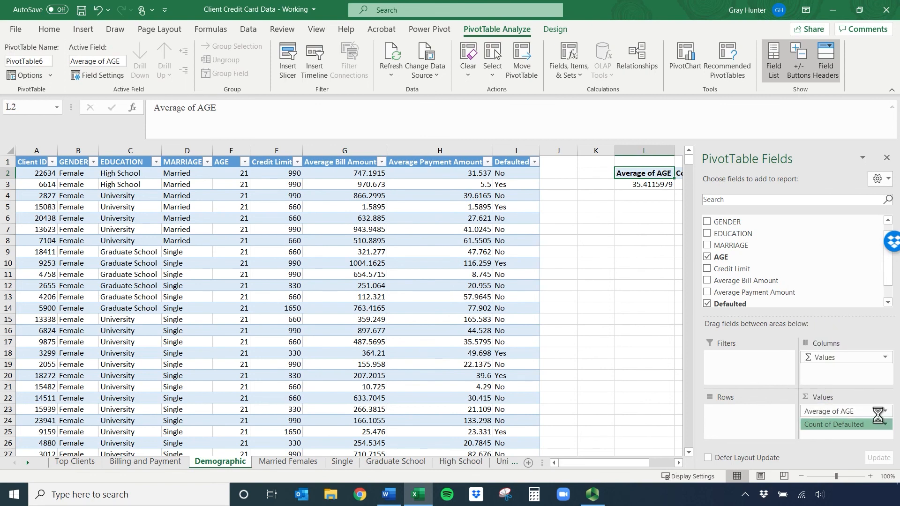
{"action": "left_click", "coordinate": [878, 415]}
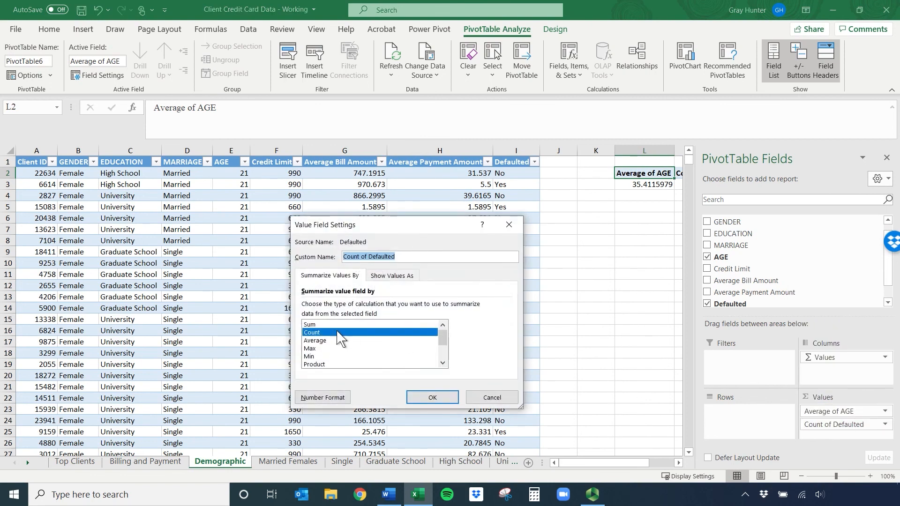
{"action": "left_click", "coordinate": [432, 398]}
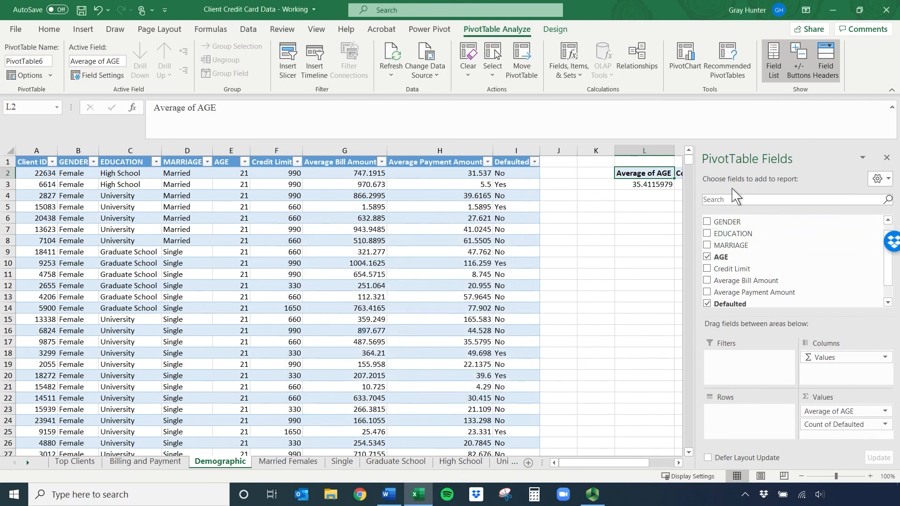
- Add EDUCATION to the rows of the new PivotTable on the Demographic sheet
{"action": "left_click", "coordinate": [678, 461]}
{"action": "left_click", "coordinate": [678, 461]}
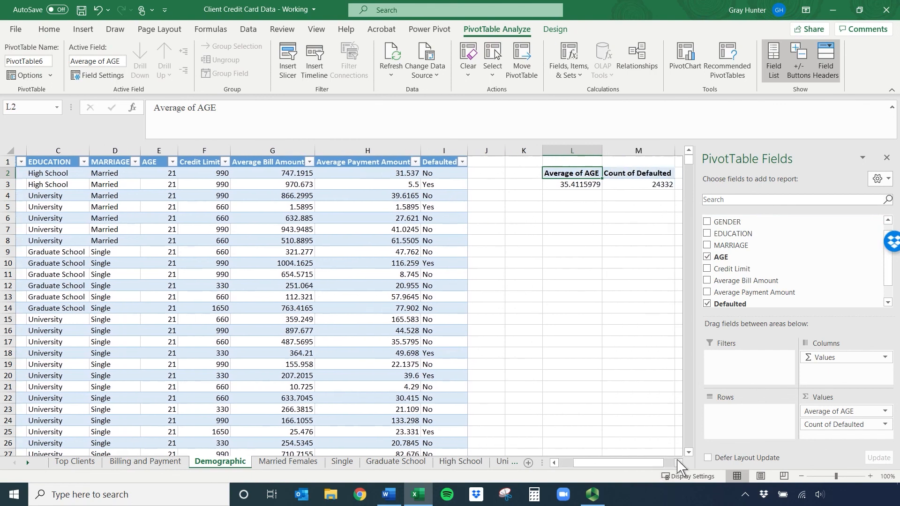
{"action": "left_click", "coordinate": [678, 460]}
{"action": "left_click", "coordinate": [677, 461]}
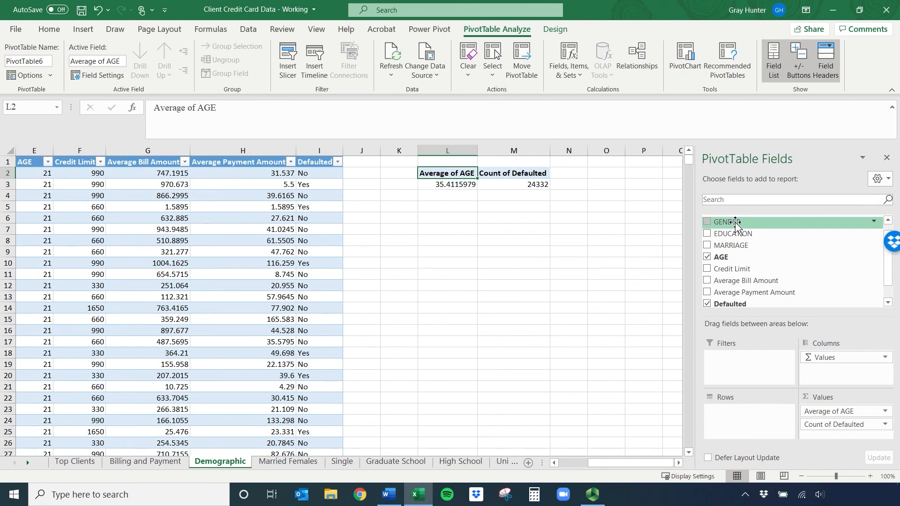
{"action": "left_click_drag", "start_coordinate": [734, 234], "coordinate": [739, 416]}
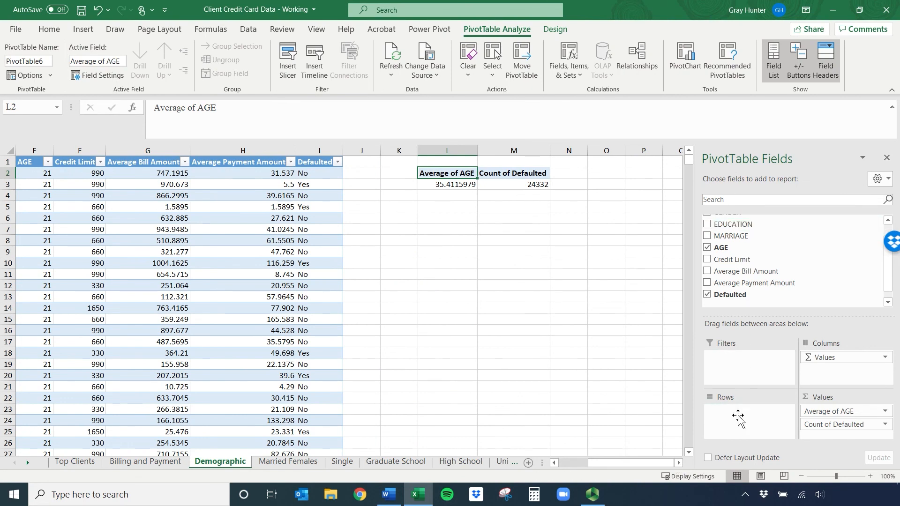
- Examine the available summary functions and Show Values As options for the Count of Defaulted field, keeping Count
{"action": "left_click", "coordinate": [876, 424]}
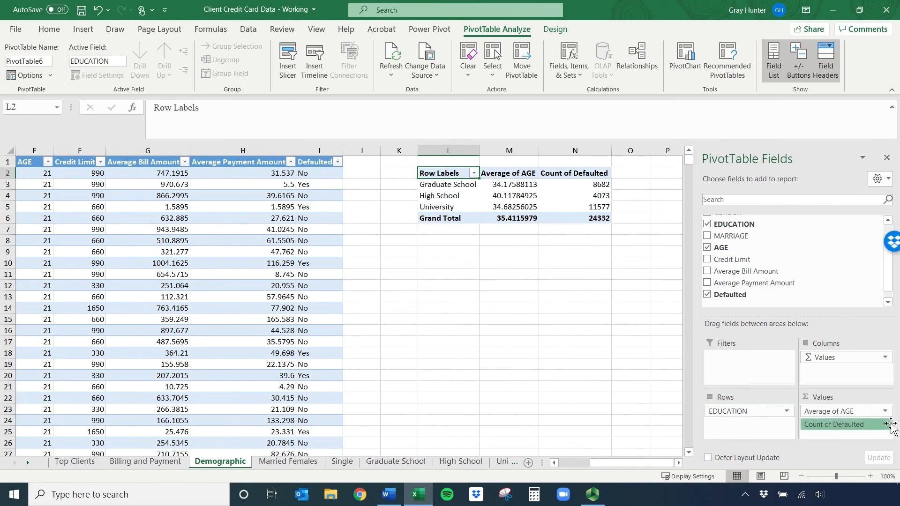
{"action": "left_click", "coordinate": [877, 424]}
{"action": "left_click", "coordinate": [878, 425]}
{"action": "double_click", "coordinate": [880, 427]}
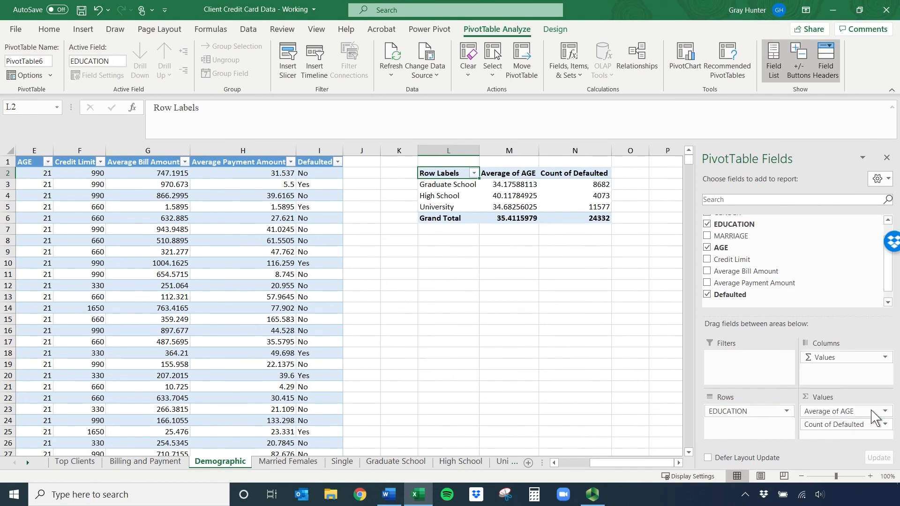
{"action": "left_click", "coordinate": [443, 364]}
{"action": "left_click", "coordinate": [444, 364]}
{"action": "left_click", "coordinate": [443, 364]}
{"action": "left_click", "coordinate": [443, 364]}
{"action": "left_click", "coordinate": [443, 364]}
{"action": "left_click_drag", "start_coordinate": [442, 347], "coordinate": [445, 326]}
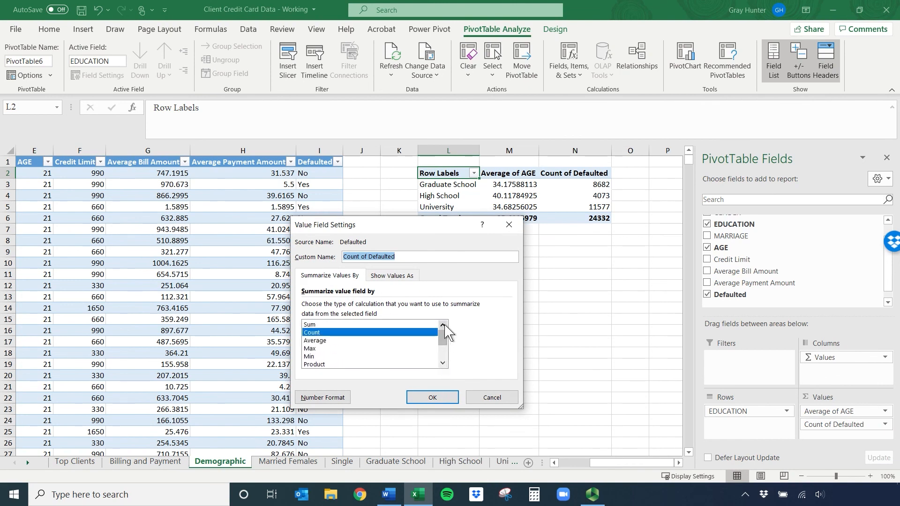
{"action": "left_click", "coordinate": [407, 276]}
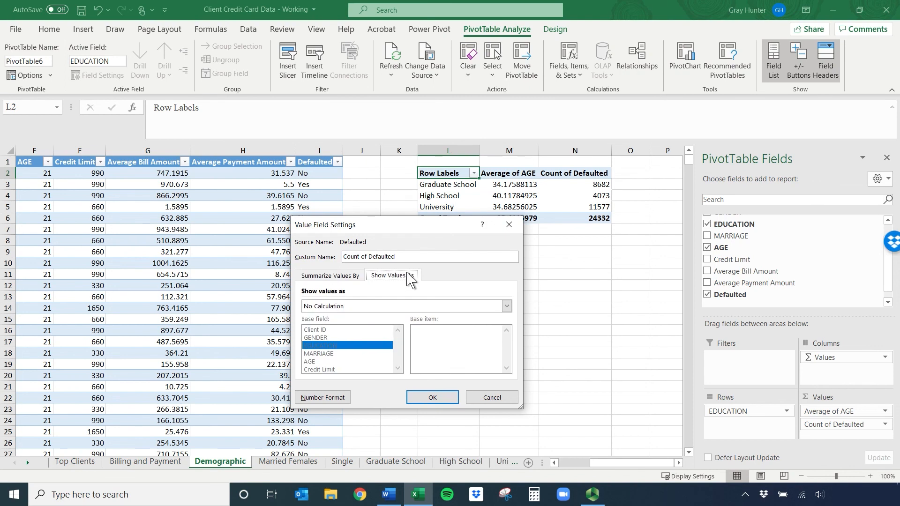
{"action": "left_click", "coordinate": [347, 277]}
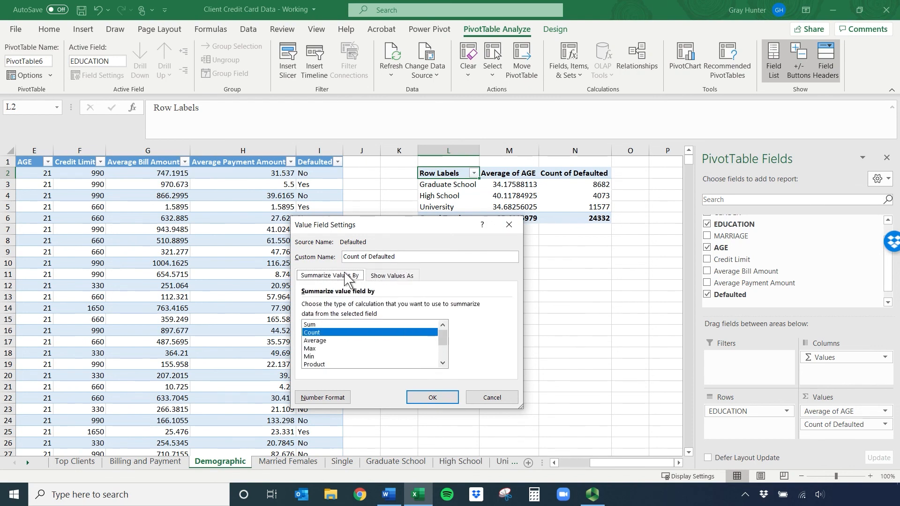
{"action": "left_click", "coordinate": [445, 399]}
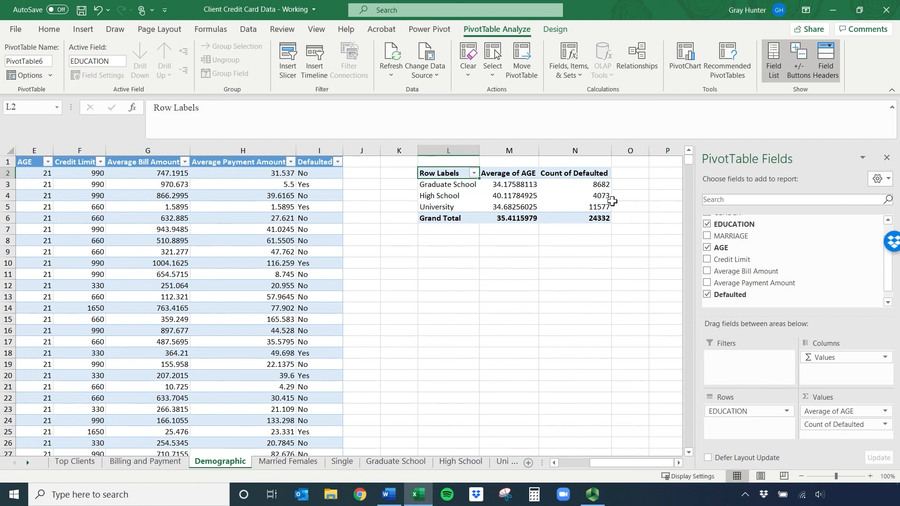
- Remove the Count of Defaulted field from the PivotTable values
{"action": "left_click", "coordinate": [886, 425]}
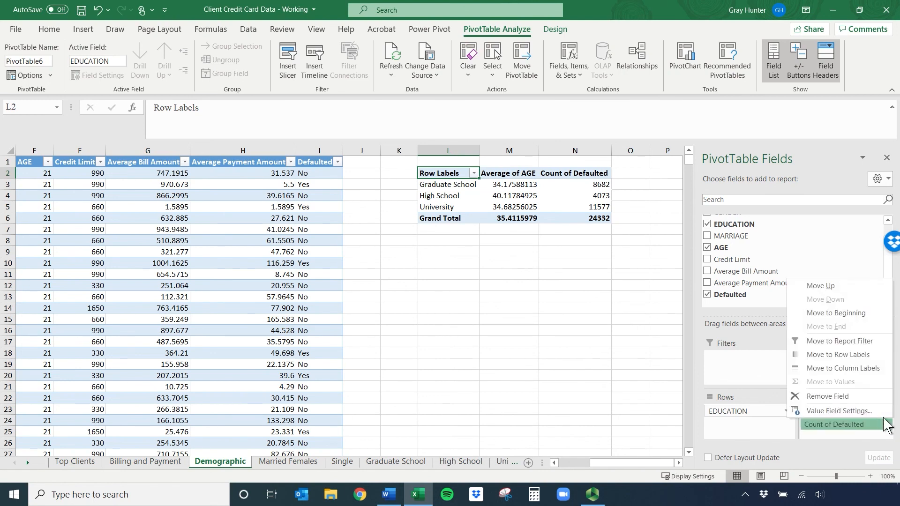
{"action": "left_click", "coordinate": [828, 396]}
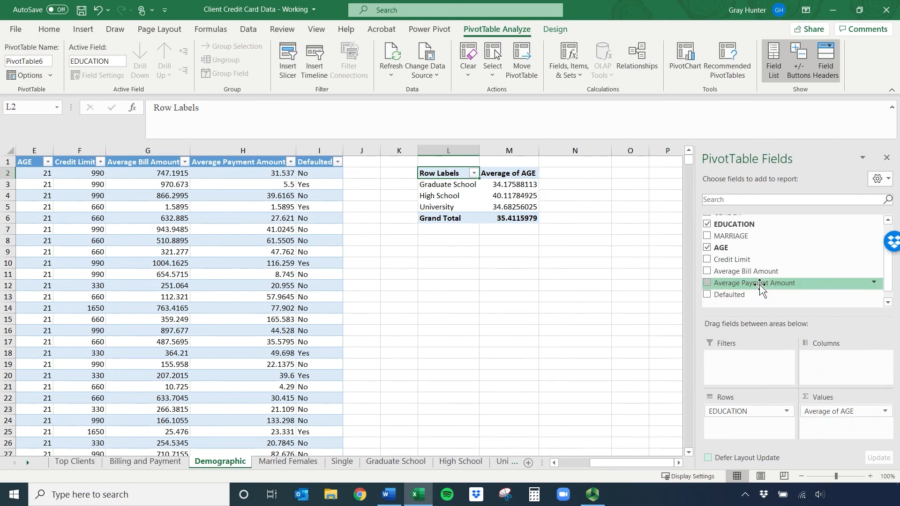
- Add Average Payment Amount to the PivotTable values and place it ahead of Average of AGE
{"action": "left_click_drag", "start_coordinate": [742, 275], "coordinate": [861, 425]}
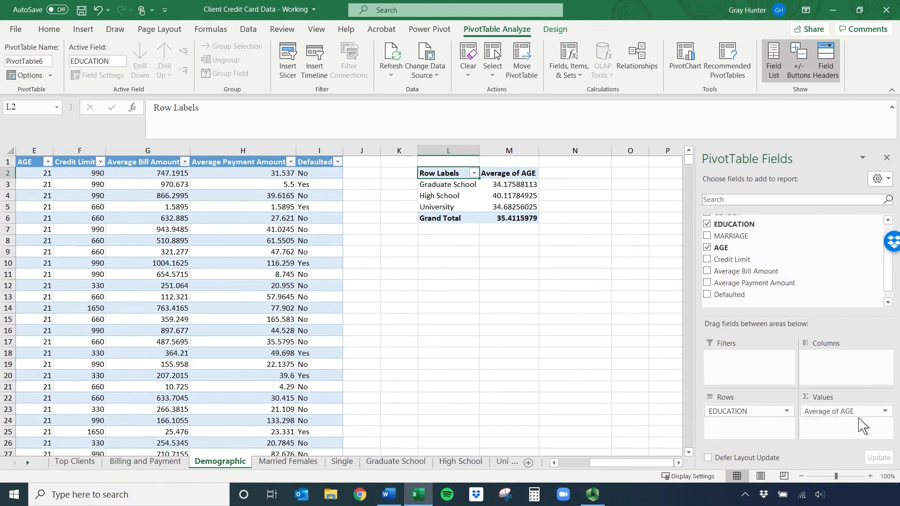
{"action": "left_click_drag", "start_coordinate": [825, 426], "coordinate": [830, 404]}
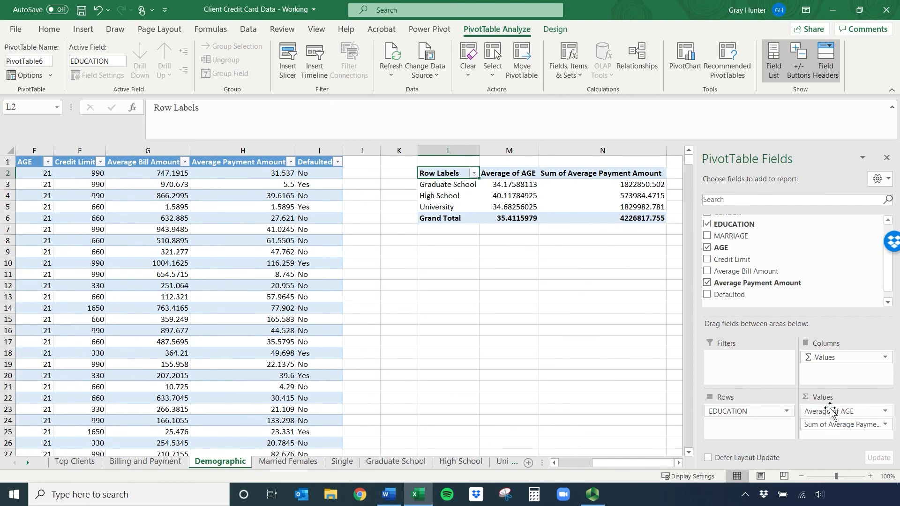
- Apply the accounting number format to the payment sums for the three education levels
{"action": "left_click_drag", "start_coordinate": [573, 186], "coordinate": [574, 206]}
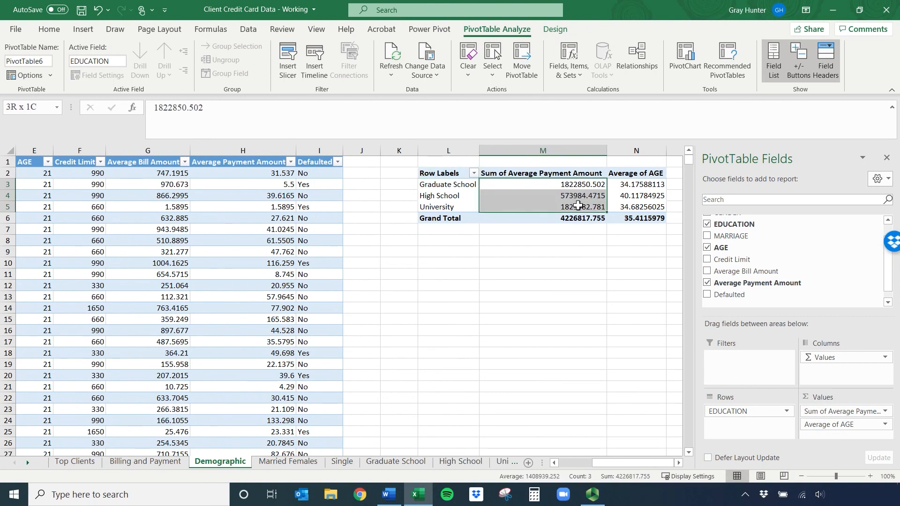
{"action": "left_click", "coordinate": [49, 30]}
{"action": "left_click", "coordinate": [400, 70]}
- Remove all decimals from the average ages of the three education levels
{"action": "left_click_drag", "start_coordinate": [632, 189], "coordinate": [637, 207]}
{"action": "left_click", "coordinate": [466, 71]}
{"action": "left_click", "coordinate": [467, 72]}
{"action": "left_click", "coordinate": [467, 71]}
{"action": "left_click", "coordinate": [467, 71]}
{"action": "left_click", "coordinate": [467, 71]}
{"action": "left_click", "coordinate": [467, 72]}
{"action": "left_click", "coordinate": [466, 71]}
{"action": "left_click", "coordinate": [467, 71]}
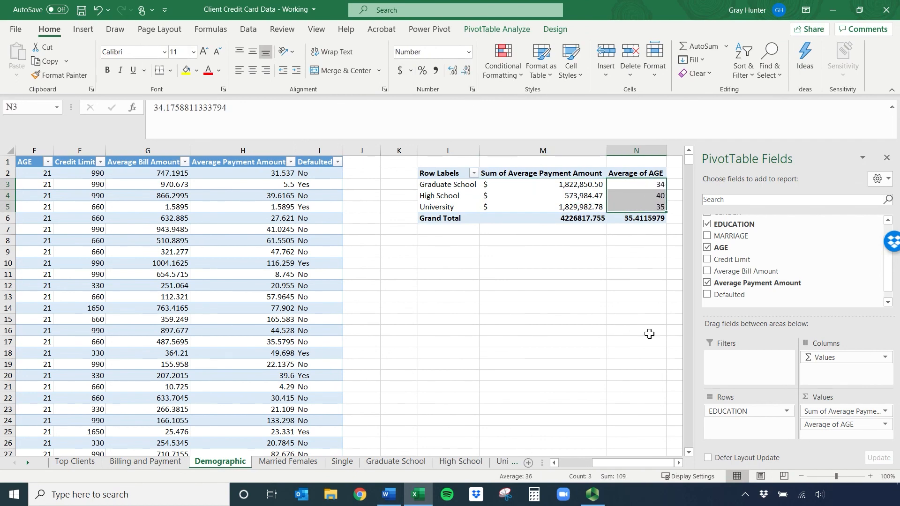
{"action": "left_click", "coordinate": [535, 306]}
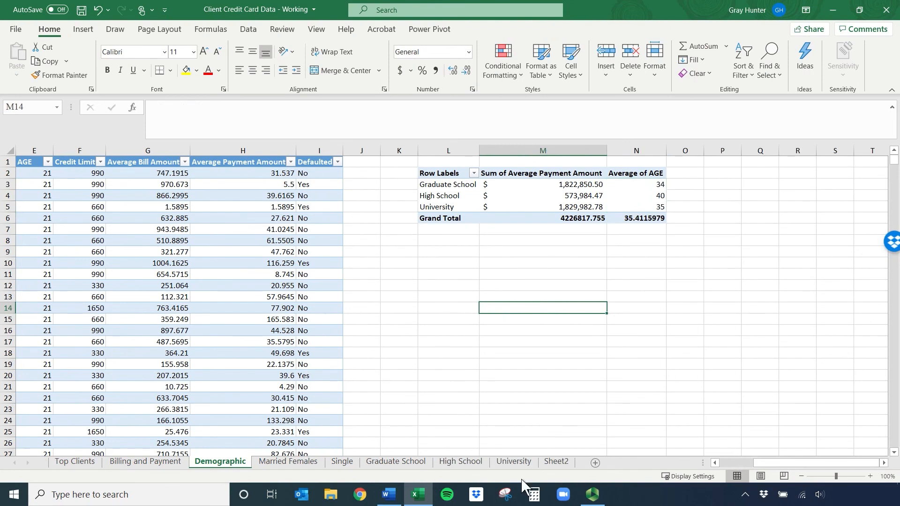
- Add GENDER as a report filter of the PivotTable and close the field list
{"action": "left_click", "coordinate": [539, 185]}
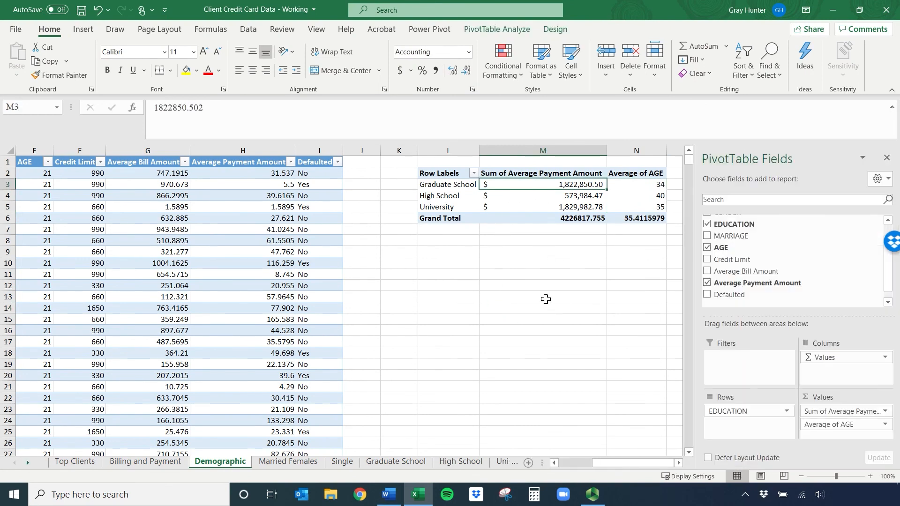
{"action": "scroll", "coordinate": [734, 283], "scroll_direction": "up", "scroll_amount": 2}
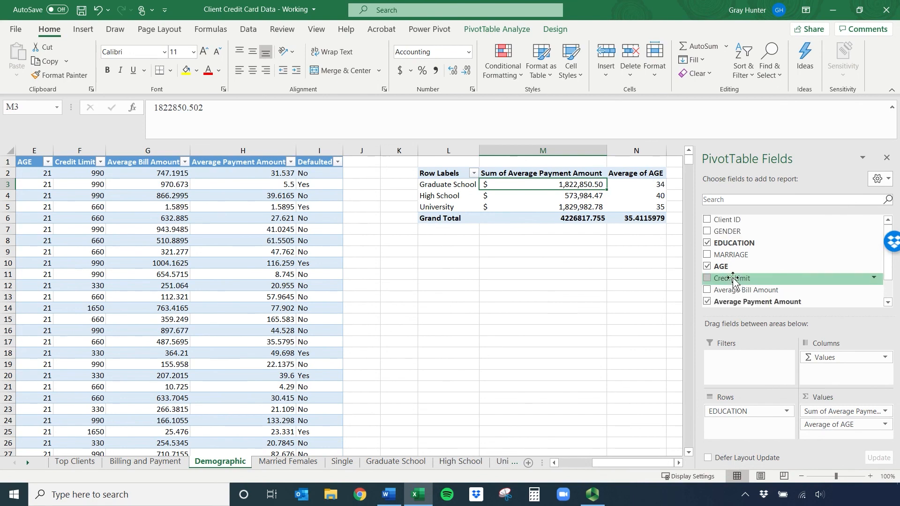
{"action": "left_click_drag", "start_coordinate": [728, 236], "coordinate": [759, 375]}
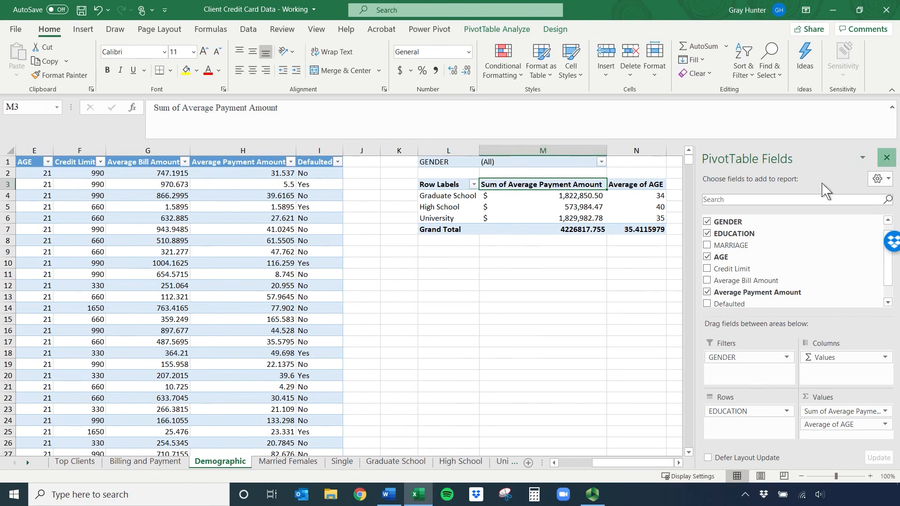
{"action": "left_click", "coordinate": [887, 157]}
- Filter the PivotTable by gender, first to Female and finally to Male
{"action": "left_click", "coordinate": [601, 162]}
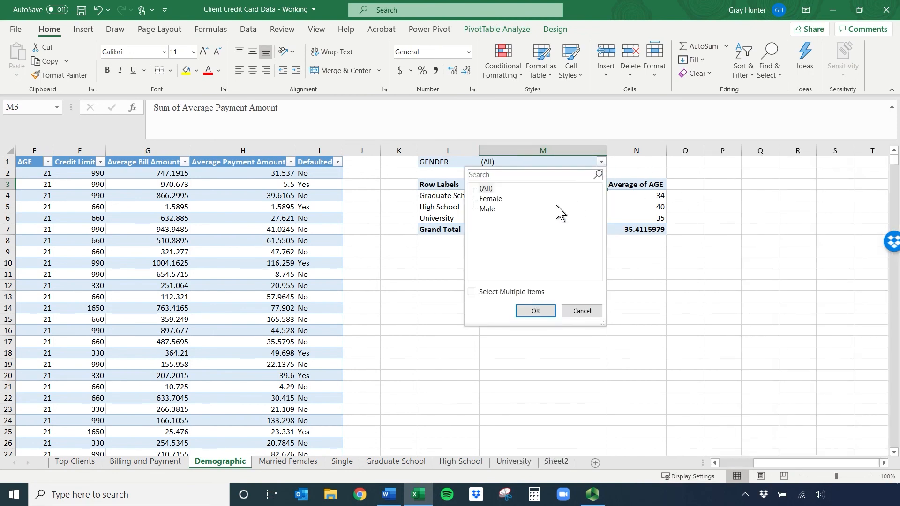
{"action": "left_click", "coordinate": [500, 197]}
{"action": "left_click", "coordinate": [539, 311]}
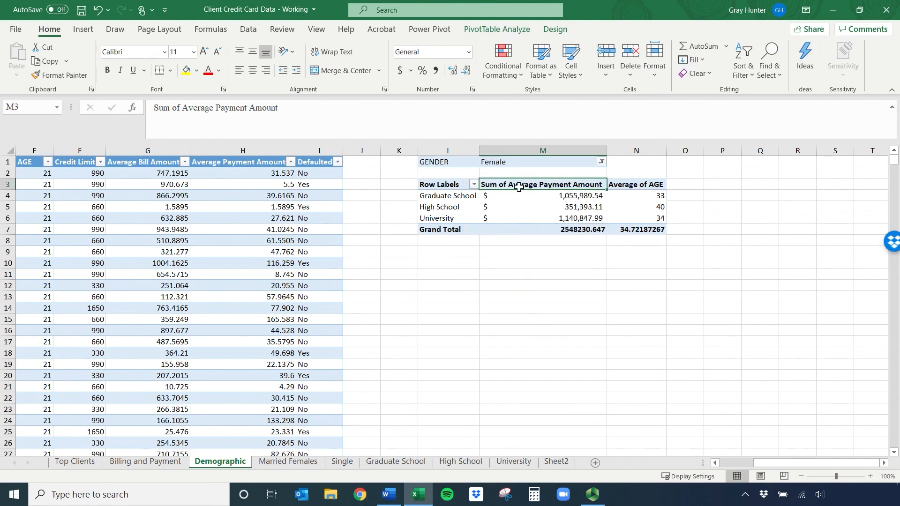
{"action": "left_click", "coordinate": [602, 162]}
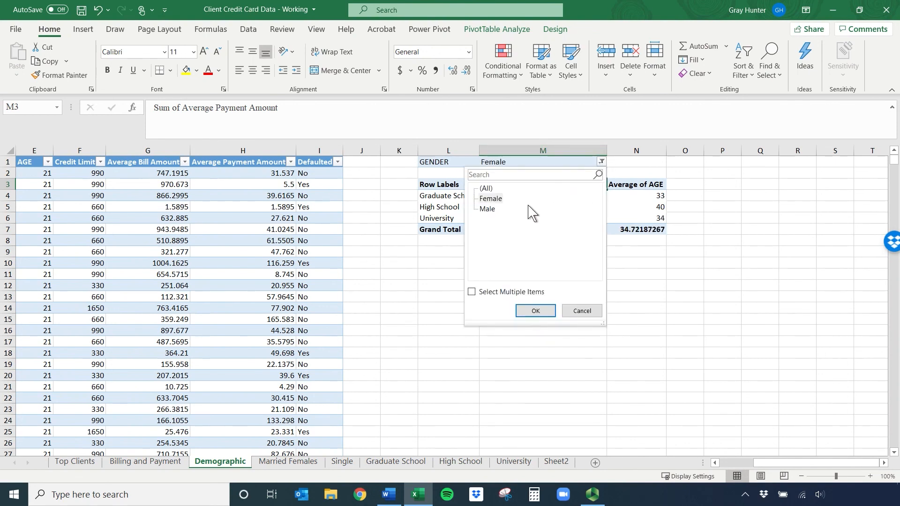
{"action": "left_click", "coordinate": [535, 311]}
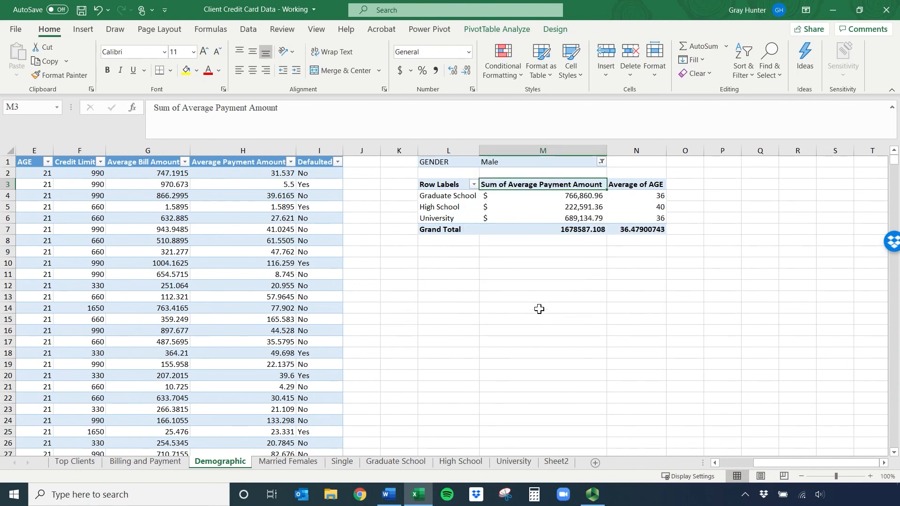
{"action": "left_click", "coordinate": [601, 161]}
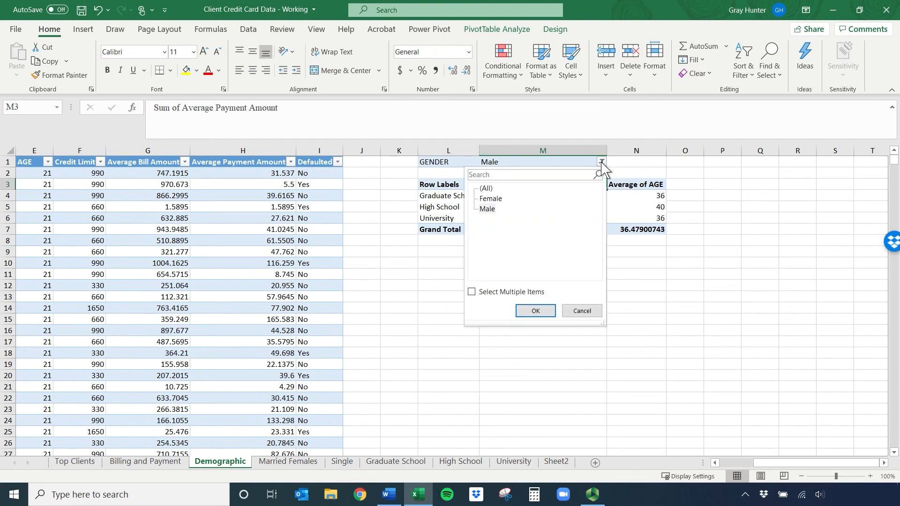
{"action": "left_click", "coordinate": [582, 310]}
- Show the records behind the High School payment sum on a new sheet, and delete that sheet
{"action": "left_click", "coordinate": [563, 217]}
{"action": "double_click", "coordinate": [556, 203]}
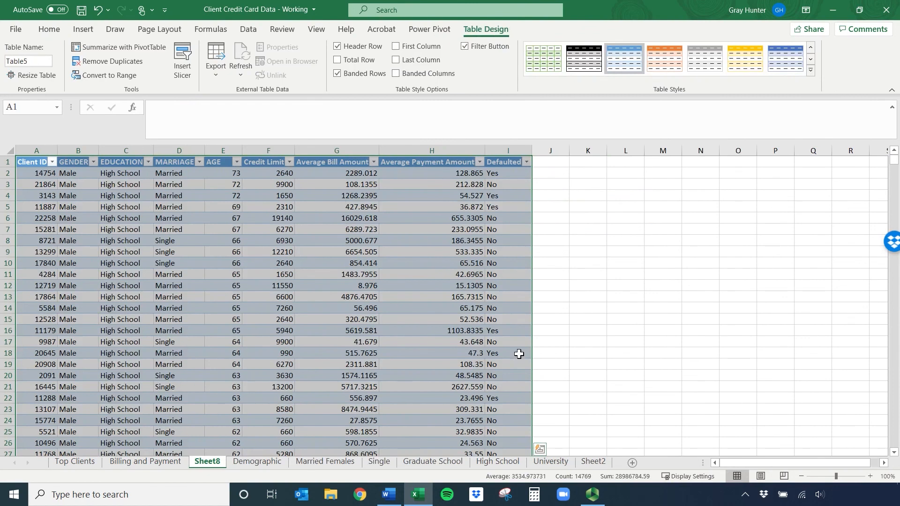
{"action": "left_click", "coordinate": [540, 449]}
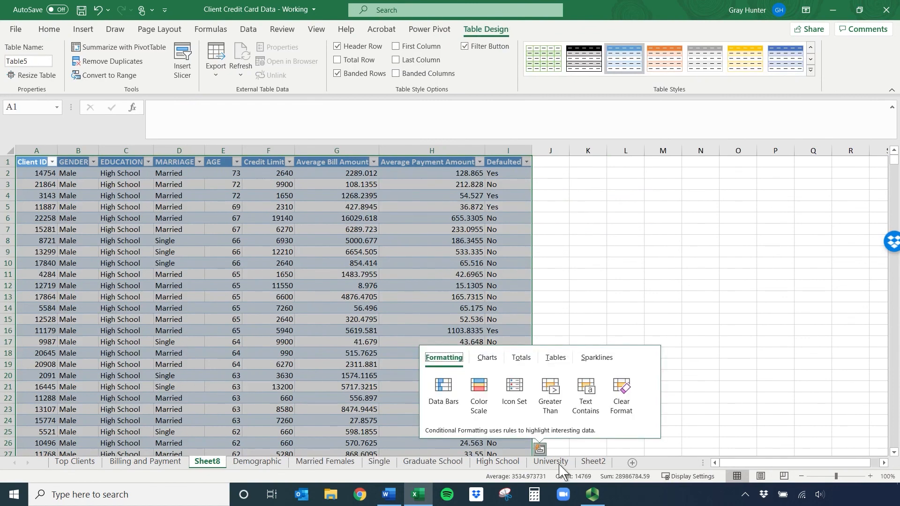
{"action": "right_click", "coordinate": [218, 466]}
{"action": "left_click", "coordinate": [263, 308]}
{"action": "left_click", "coordinate": [436, 279]}
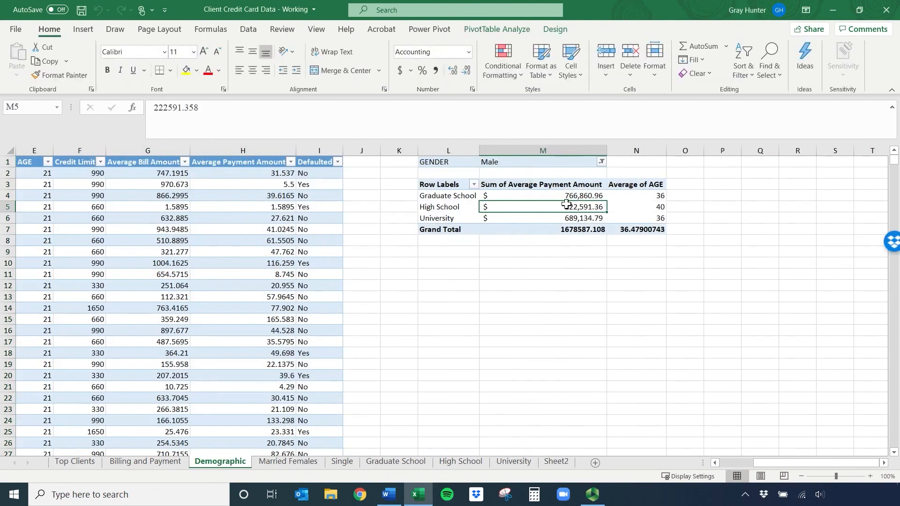
- Reset the PivotTable's GENDER filter to (All)
{"action": "left_click", "coordinate": [601, 161]}
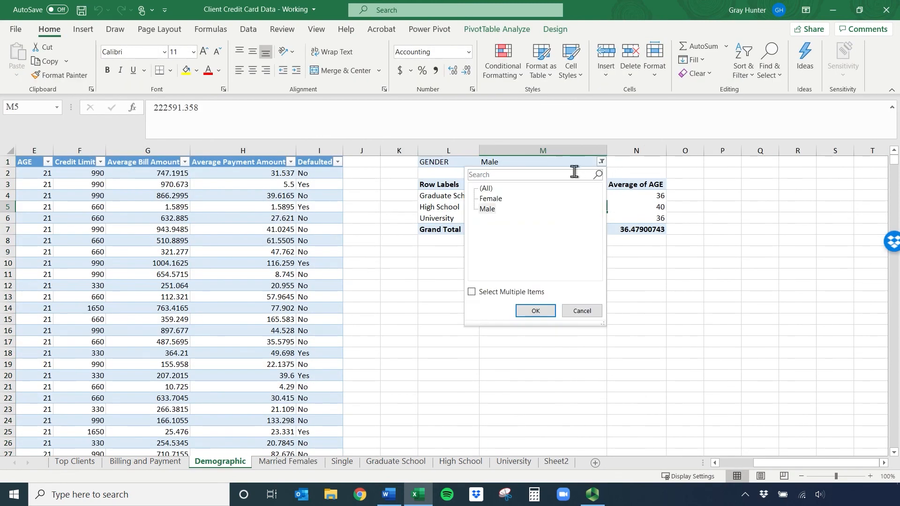
{"action": "left_click", "coordinate": [486, 188]}
{"action": "left_click", "coordinate": [530, 312]}
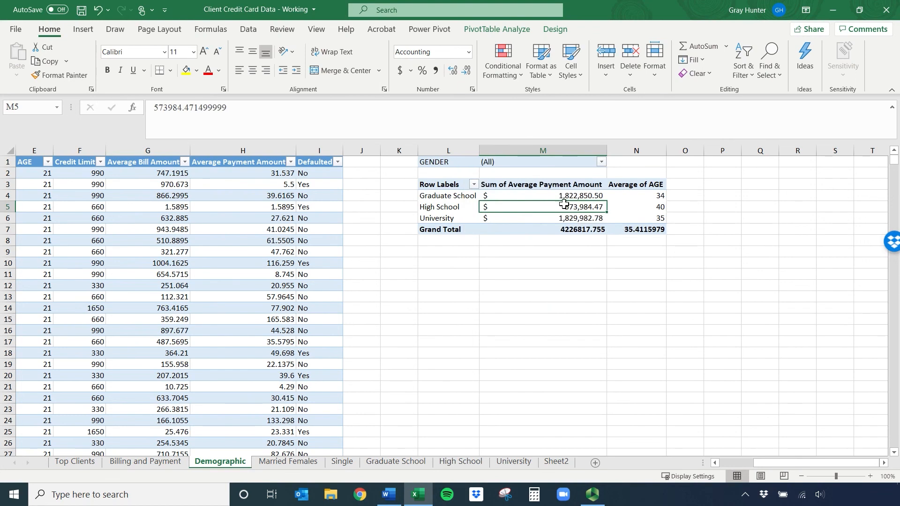
- Reopen the PivotTable field list, add MARRIAGE to the rows beneath EDUCATION, and close the list
{"action": "left_click", "coordinate": [497, 29]}
{"action": "left_click", "coordinate": [636, 209]}
{"action": "left_click", "coordinate": [588, 207]}
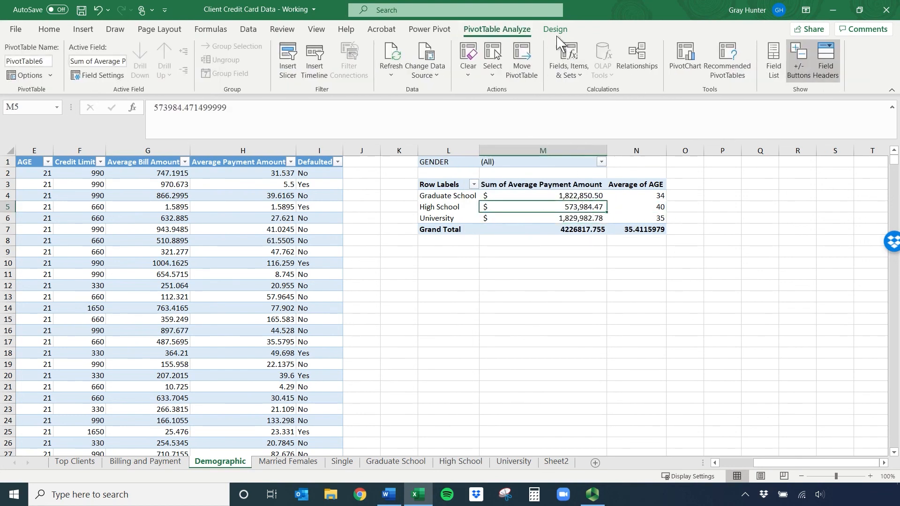
{"action": "left_click", "coordinate": [558, 32]}
{"action": "left_click", "coordinate": [497, 29]}
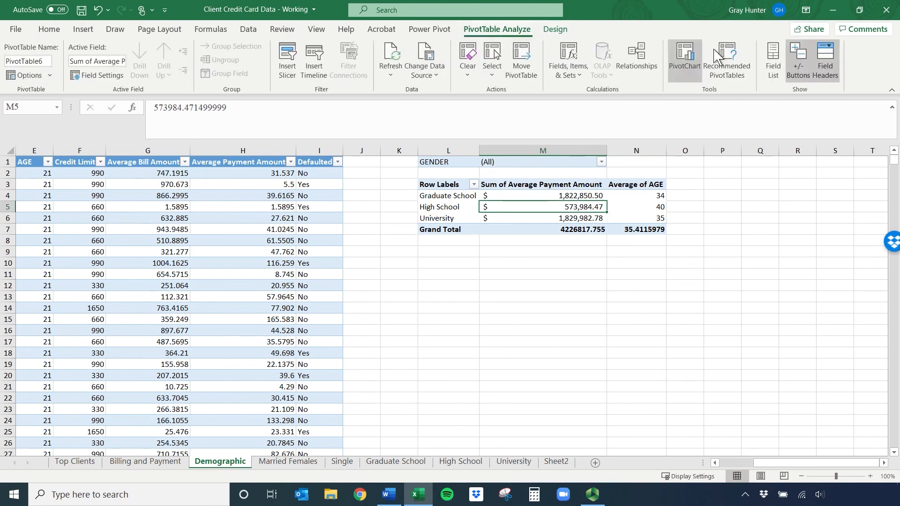
{"action": "left_click", "coordinate": [776, 55]}
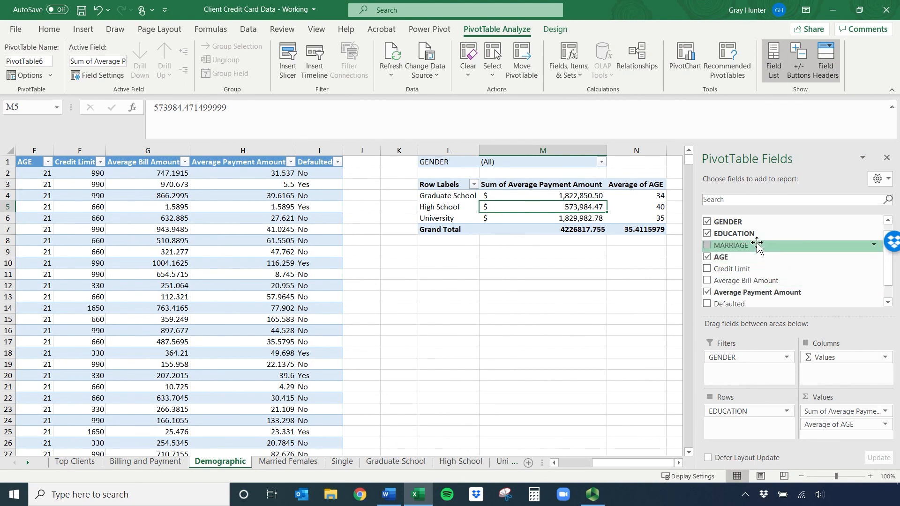
{"action": "left_click_drag", "start_coordinate": [758, 245], "coordinate": [771, 436]}
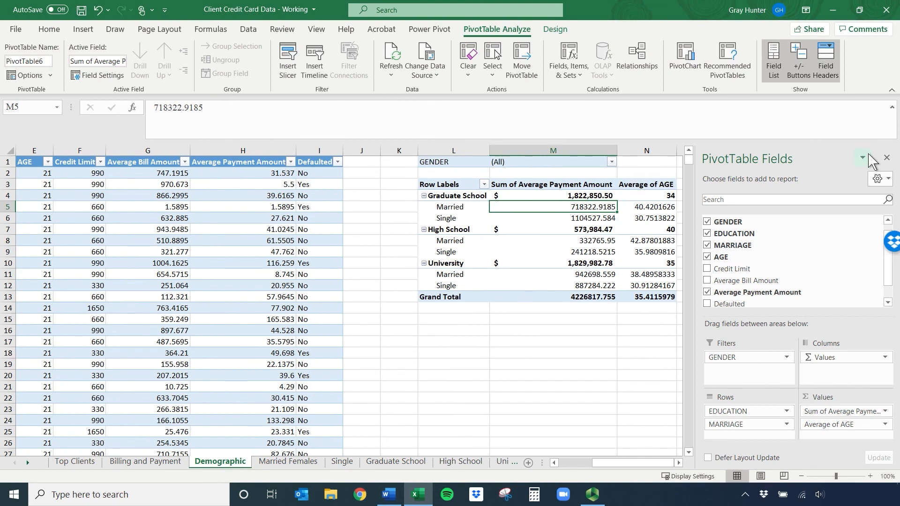
{"action": "left_click", "coordinate": [887, 157]}
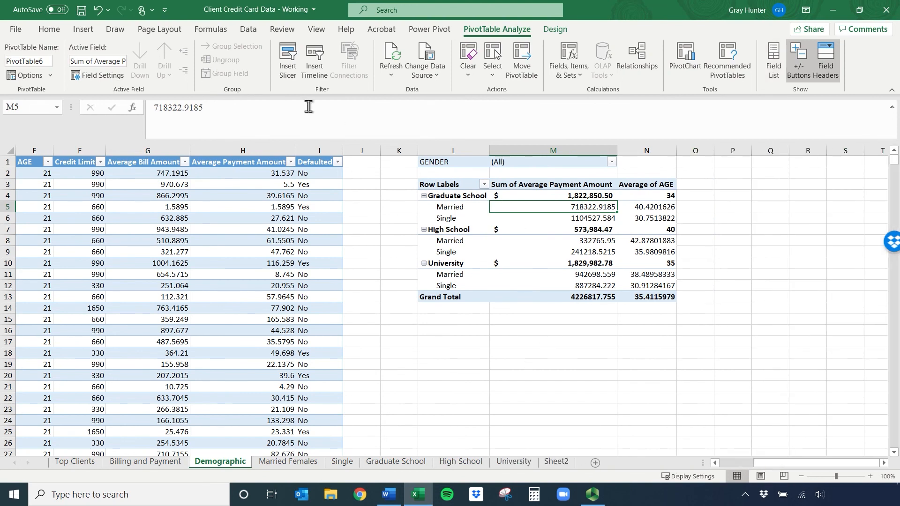
- Insert a 2-D pie PivotChart from the PivotTable and place it directly below the Grand Total row
{"action": "left_click", "coordinate": [85, 30]}
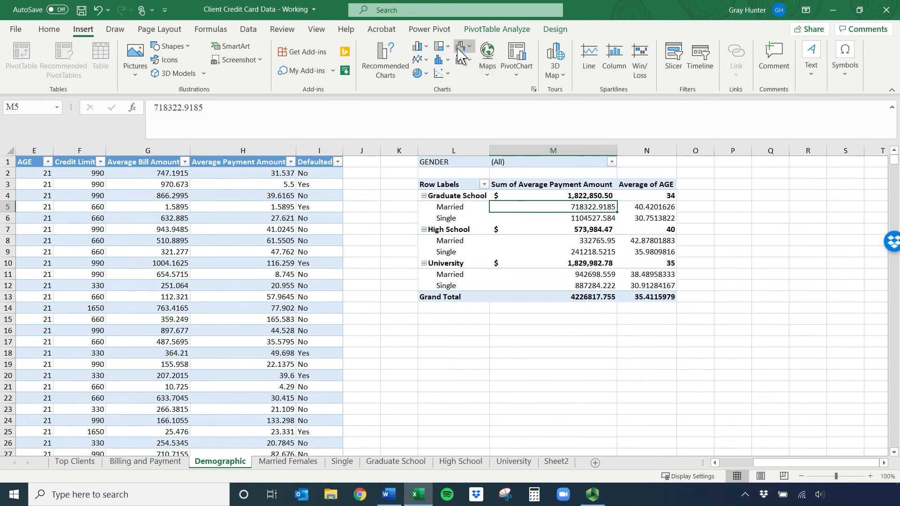
{"action": "left_click", "coordinate": [419, 73]}
{"action": "left_click", "coordinate": [428, 117]}
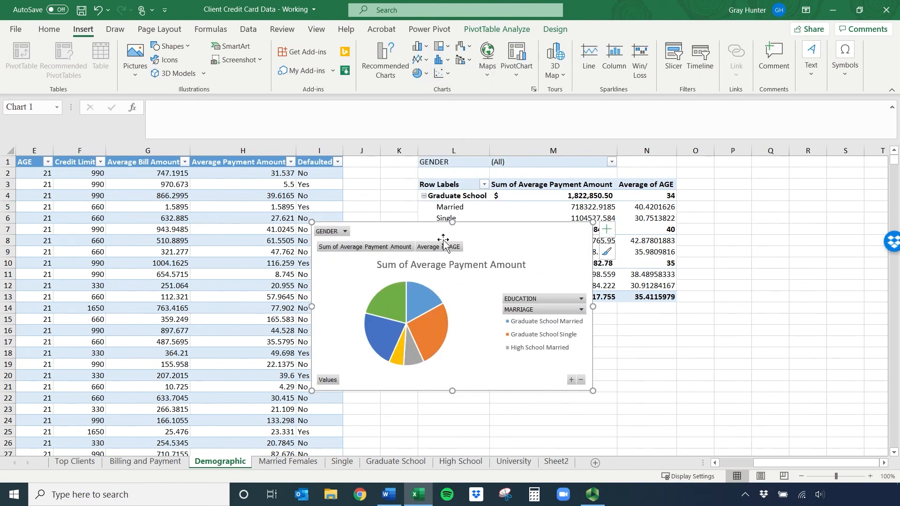
{"action": "left_click_drag", "start_coordinate": [490, 235], "coordinate": [597, 319]}
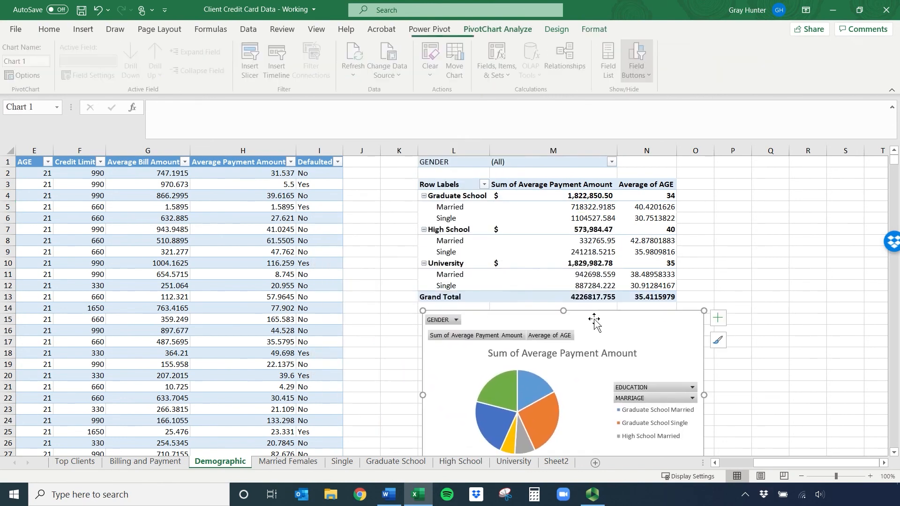
{"action": "scroll", "coordinate": [594, 321], "scroll_direction": "down", "scroll_amount": 3}
{"action": "scroll", "coordinate": [600, 271], "scroll_direction": "up", "scroll_amount": 3}
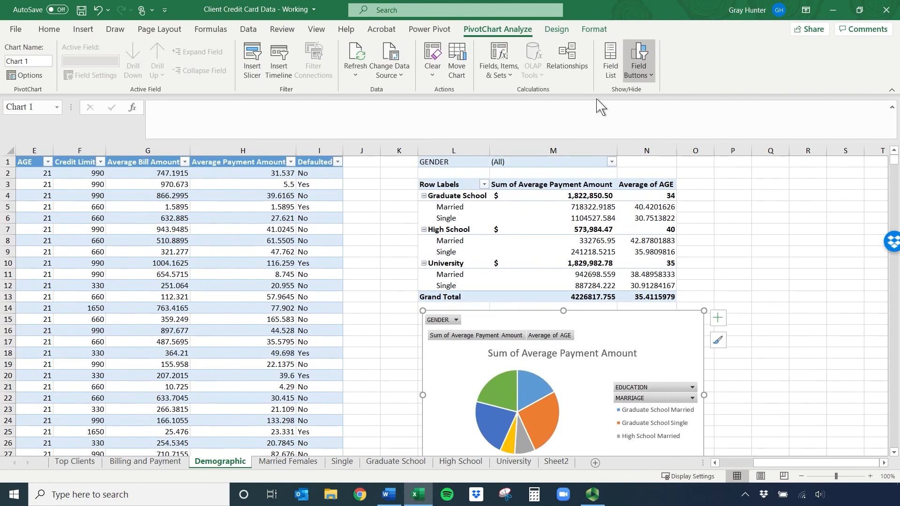
- Summarize the Average Payment Amount value field by Average instead of Sum and close the field list
{"action": "left_click", "coordinate": [611, 61]}
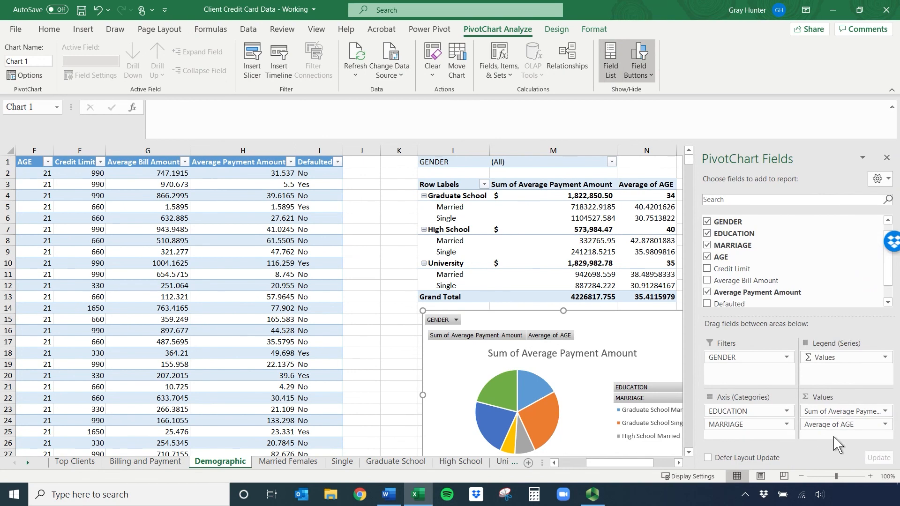
{"action": "left_click", "coordinate": [886, 411]}
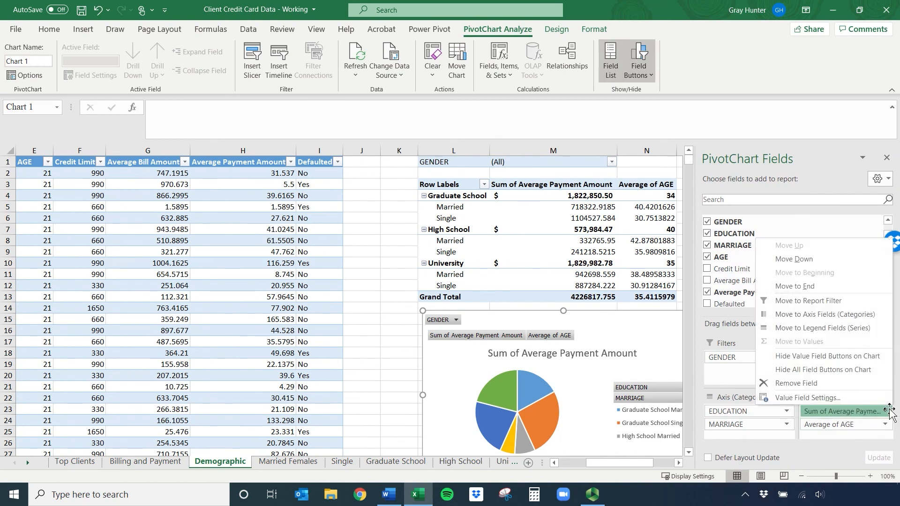
{"action": "left_click", "coordinate": [818, 398]}
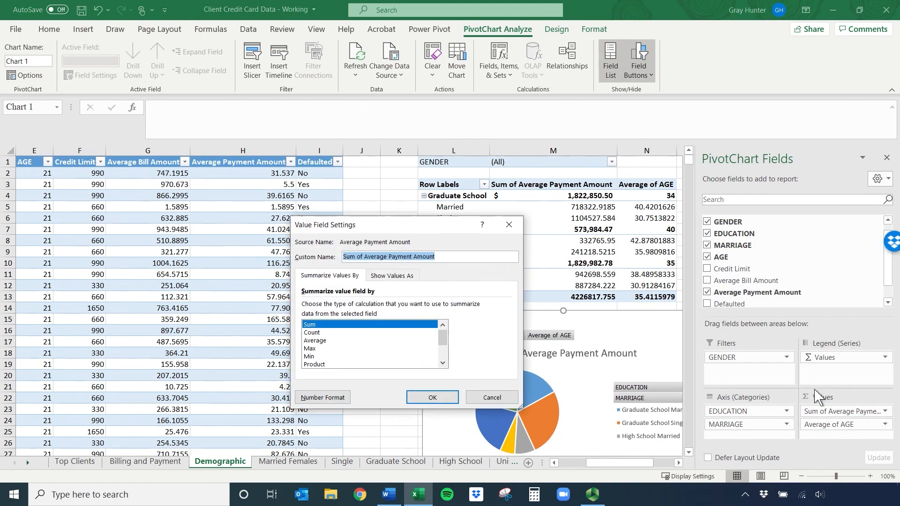
{"action": "left_click", "coordinate": [316, 340]}
{"action": "left_click", "coordinate": [433, 397]}
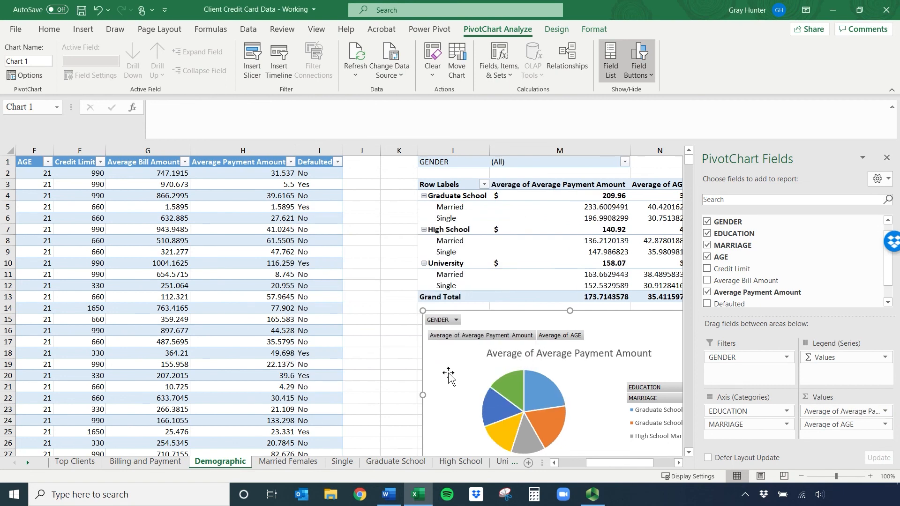
{"action": "scroll", "coordinate": [449, 375], "scroll_direction": "down", "scroll_amount": 6}
{"action": "left_click", "coordinate": [886, 158]}
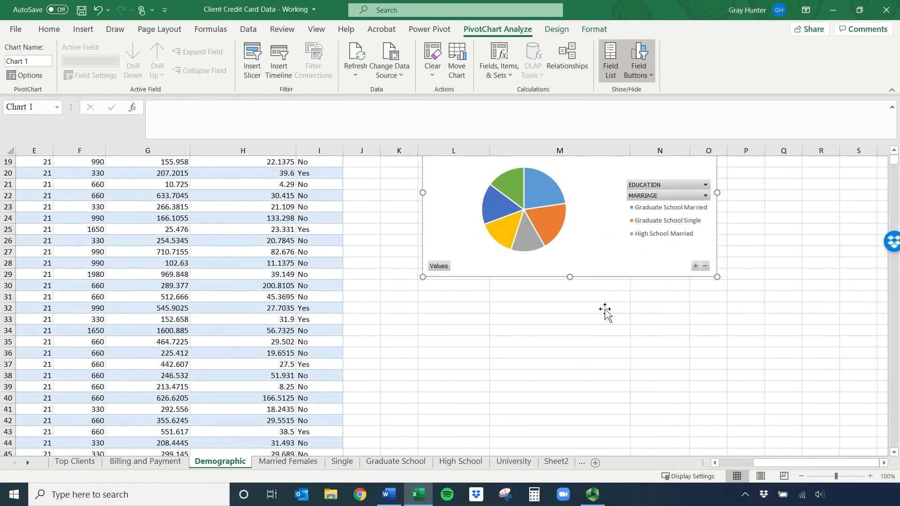
{"action": "scroll", "coordinate": [604, 311], "scroll_direction": "up", "scroll_amount": 6}
{"action": "scroll", "coordinate": [603, 322], "scroll_direction": "down", "scroll_amount": 3}
{"action": "scroll", "coordinate": [603, 309], "scroll_direction": "up", "scroll_amount": 3}
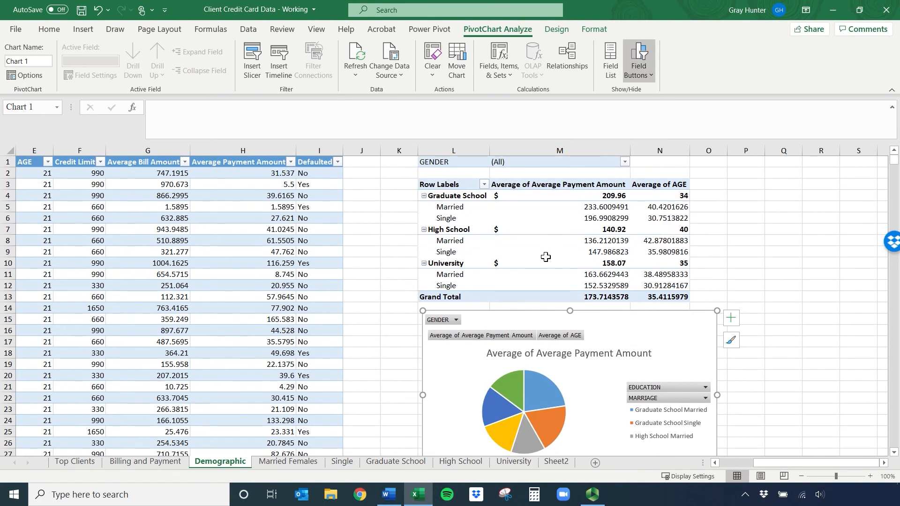
- Generate separate report filter pages for each GENDER value from the PivotTable
{"action": "left_click", "coordinate": [558, 166]}
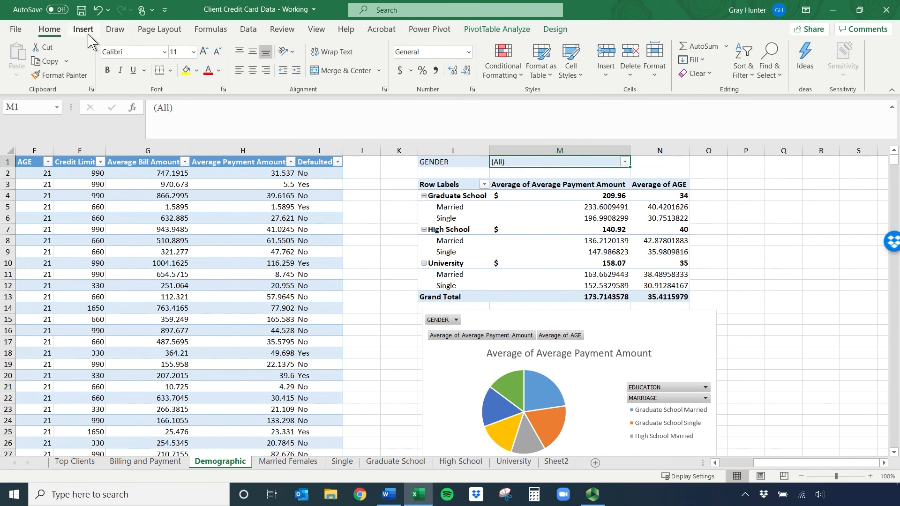
{"action": "left_click", "coordinate": [483, 31]}
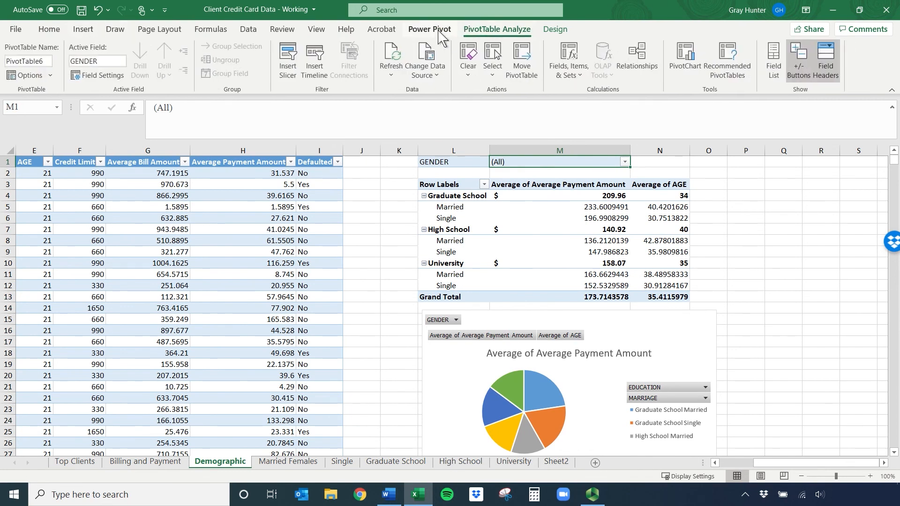
{"action": "left_click", "coordinate": [49, 75]}
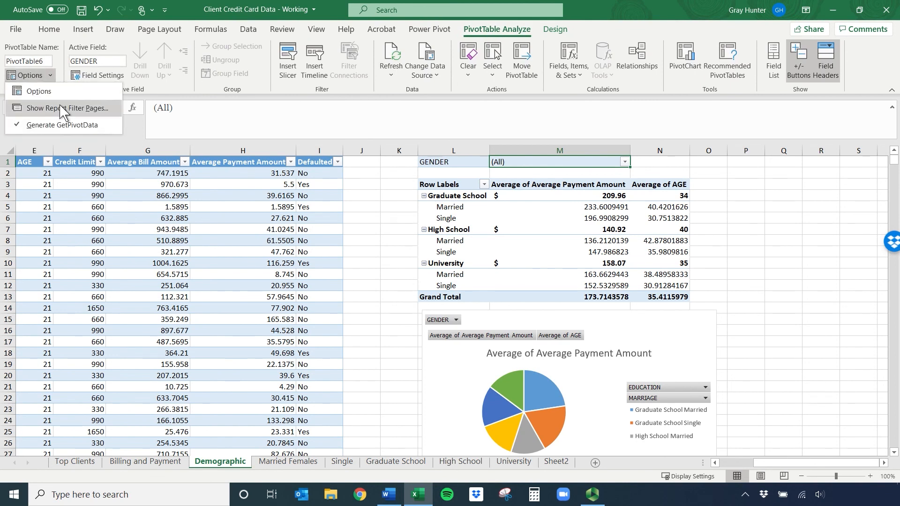
{"action": "left_click", "coordinate": [65, 108]}
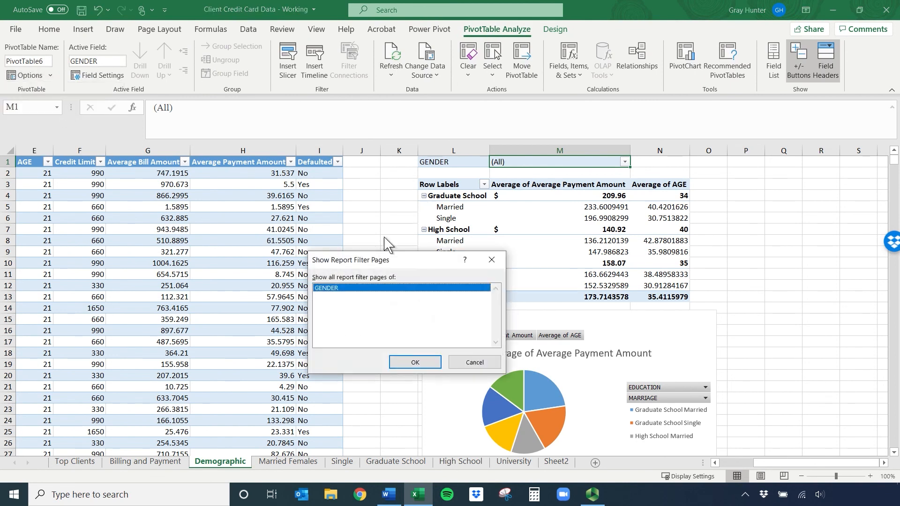
{"action": "left_click", "coordinate": [413, 362]}
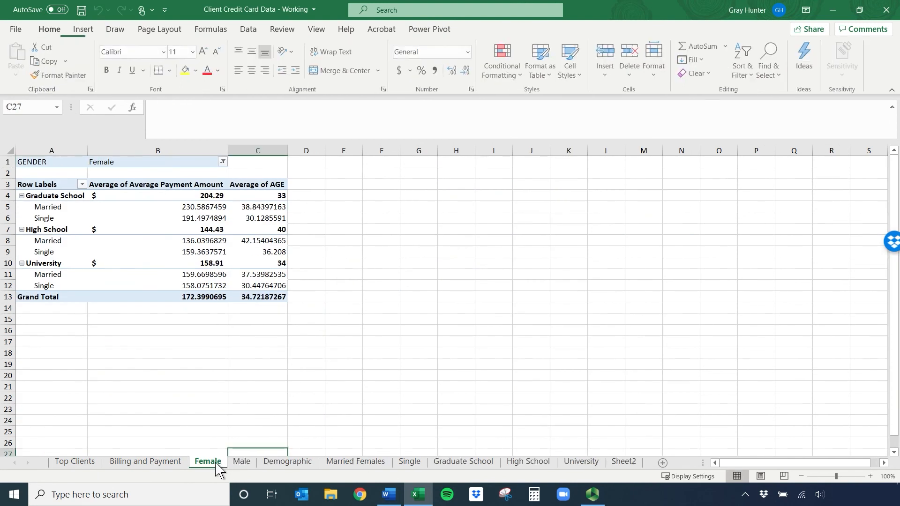
- Compare the PivotTables on the Female and Male sheets
{"action": "left_click", "coordinate": [241, 464]}
{"action": "left_click", "coordinate": [209, 463]}
{"action": "left_click", "coordinate": [241, 463]}
{"action": "left_click", "coordinate": [209, 463]}
{"action": "left_click", "coordinate": [239, 463]}
{"action": "left_click", "coordinate": [210, 463]}
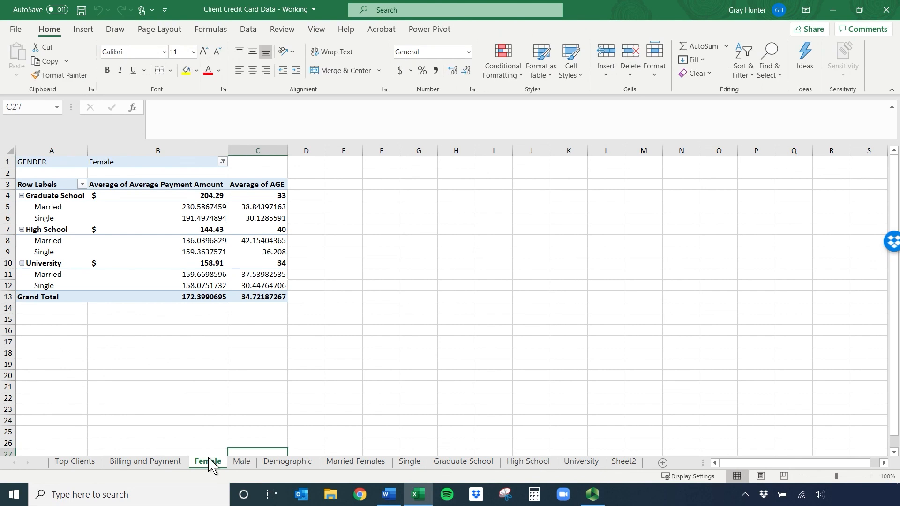
{"action": "left_click", "coordinate": [236, 465]}
{"action": "left_click", "coordinate": [210, 463]}
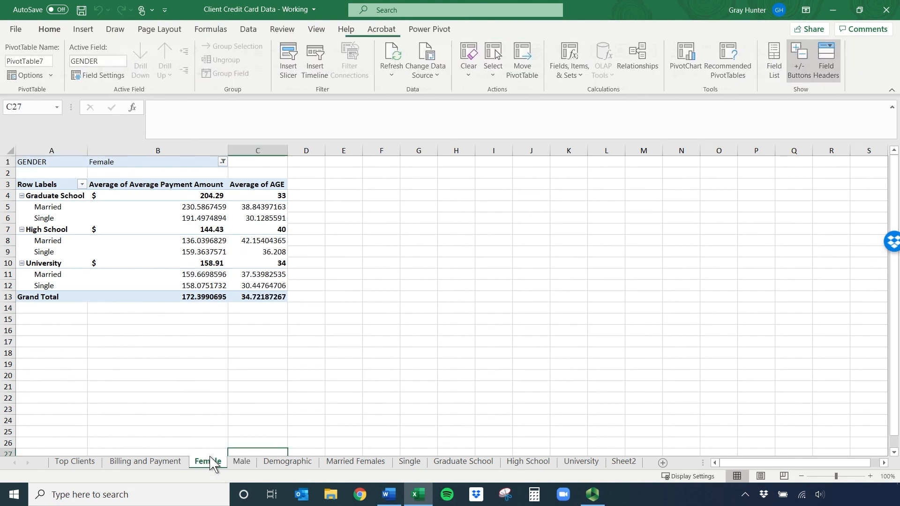